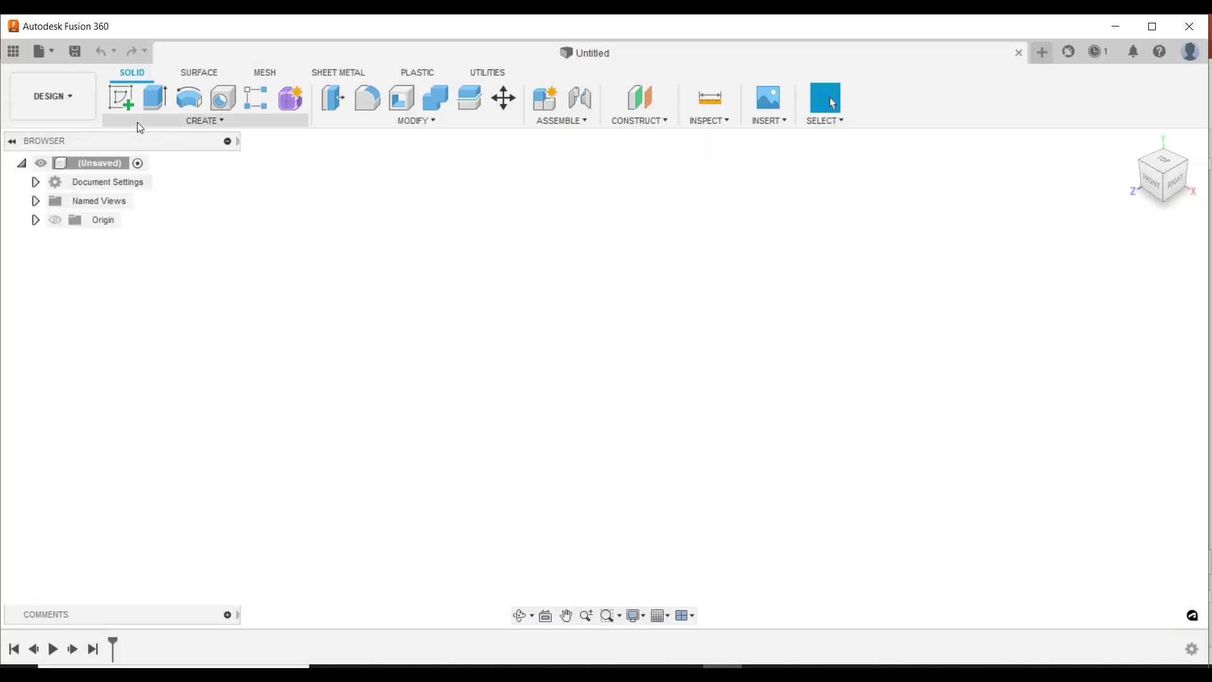
Step: On a new front-plane sketch, draw three circles sharing one centre
click(127, 104)
click(634, 345)
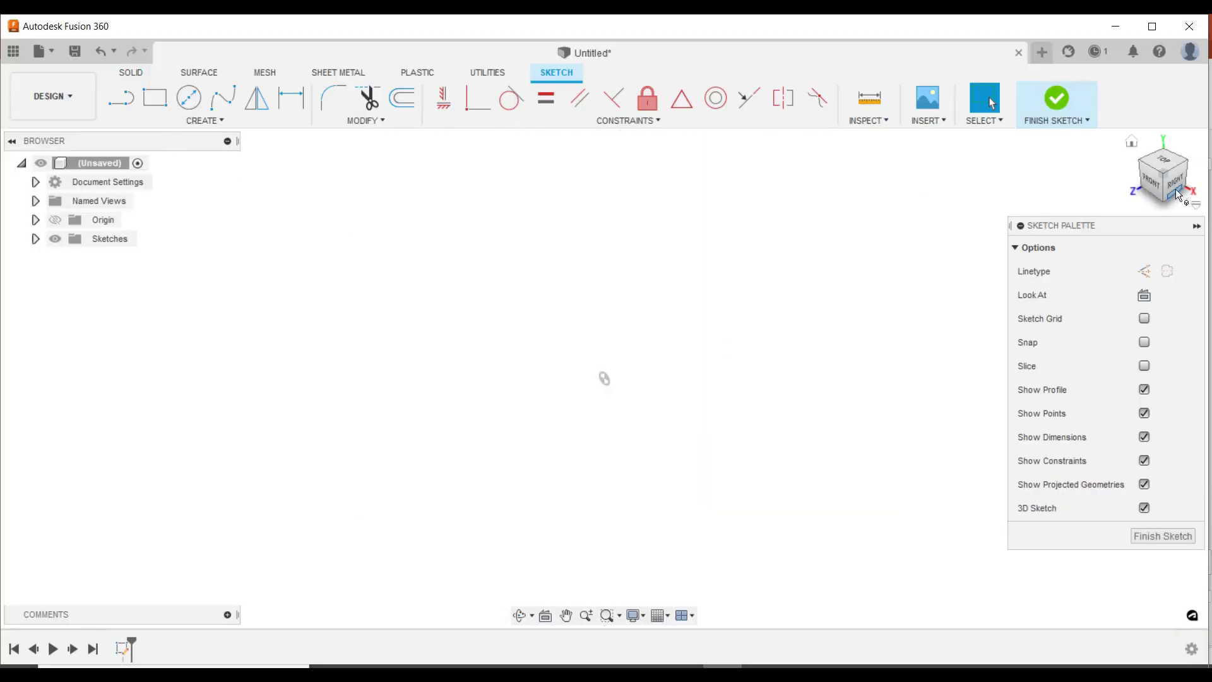
click(189, 98)
middle_drag(604, 379, 604, 214)
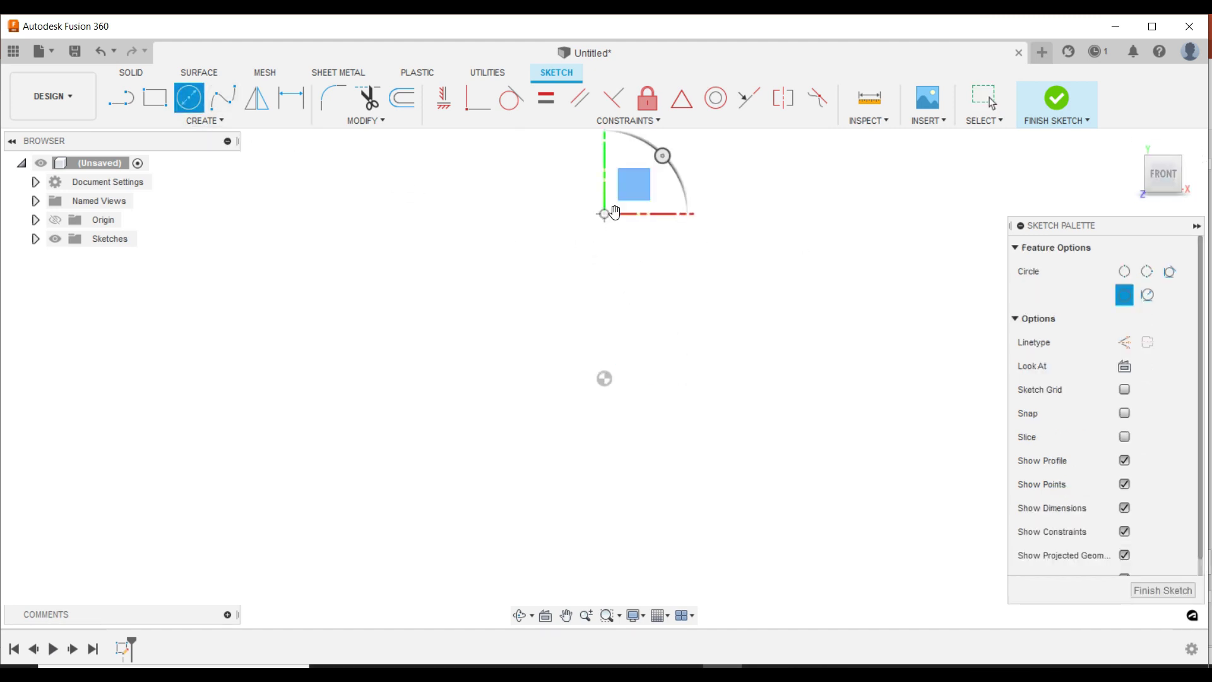
click(605, 213)
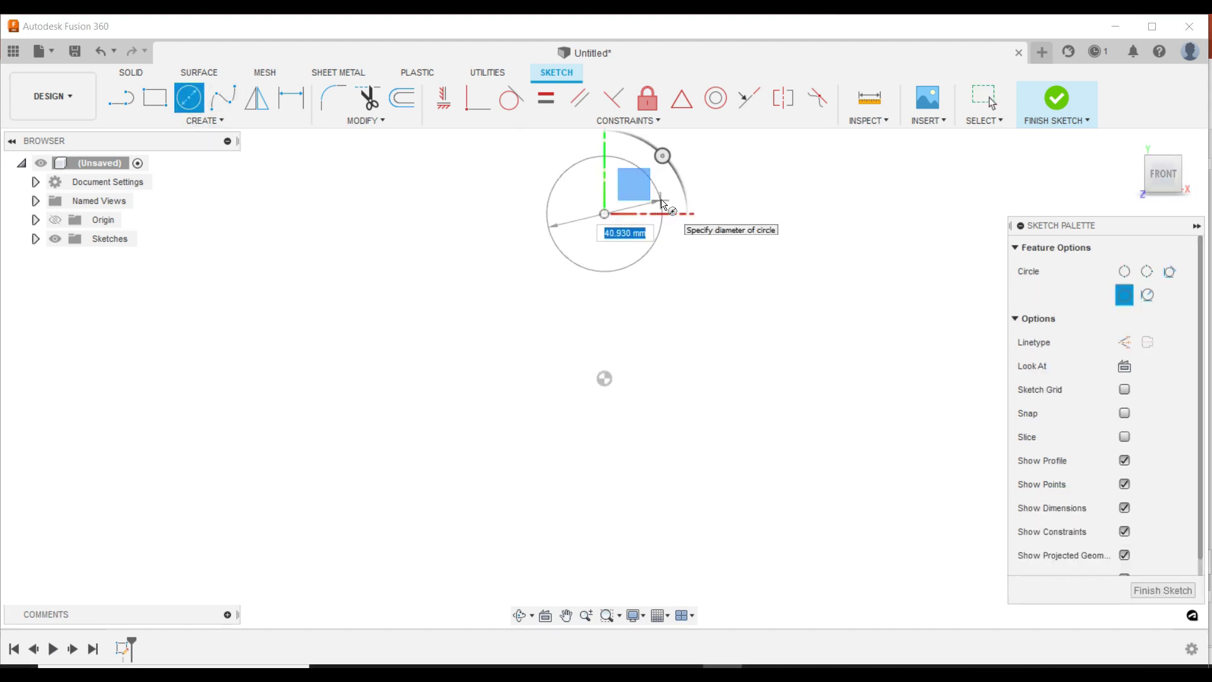
click(670, 205)
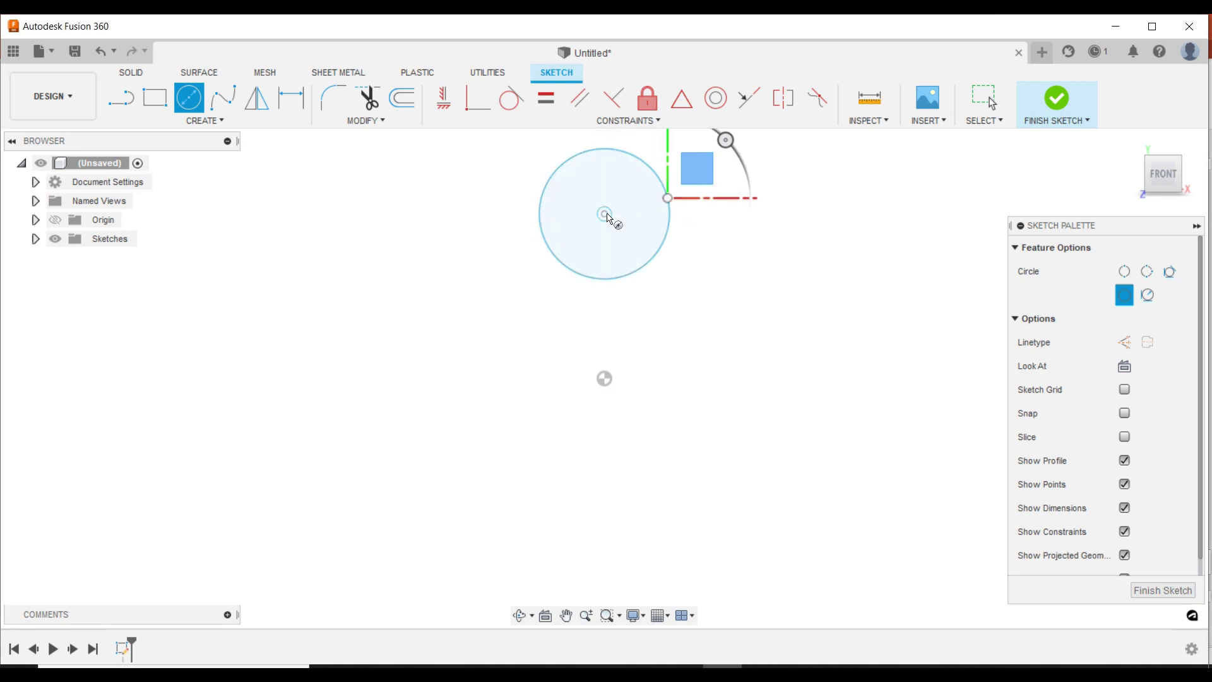
click(605, 214)
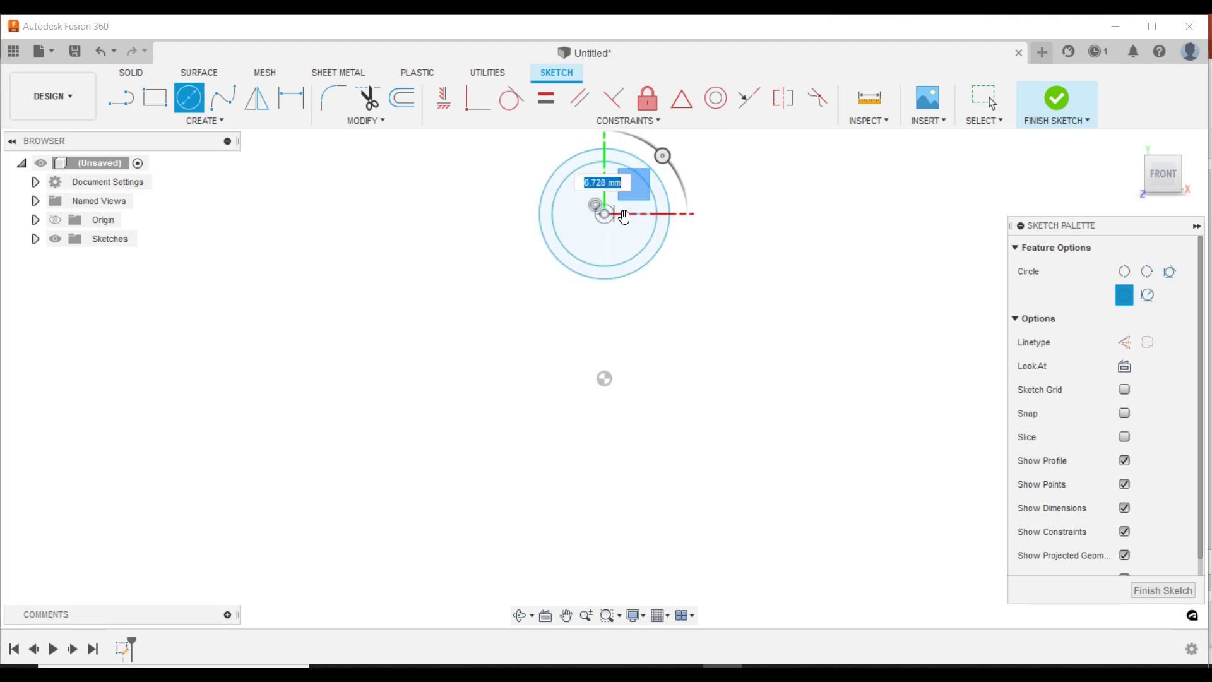
click(636, 230)
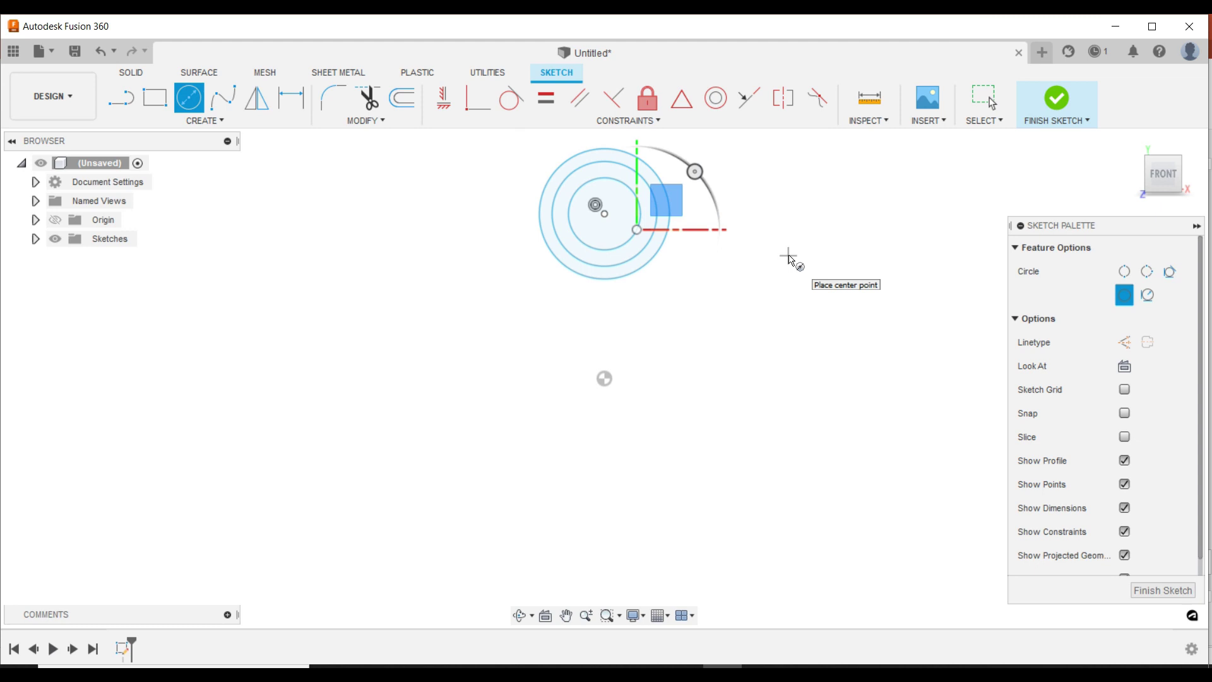
key(Escape)
click(291, 98)
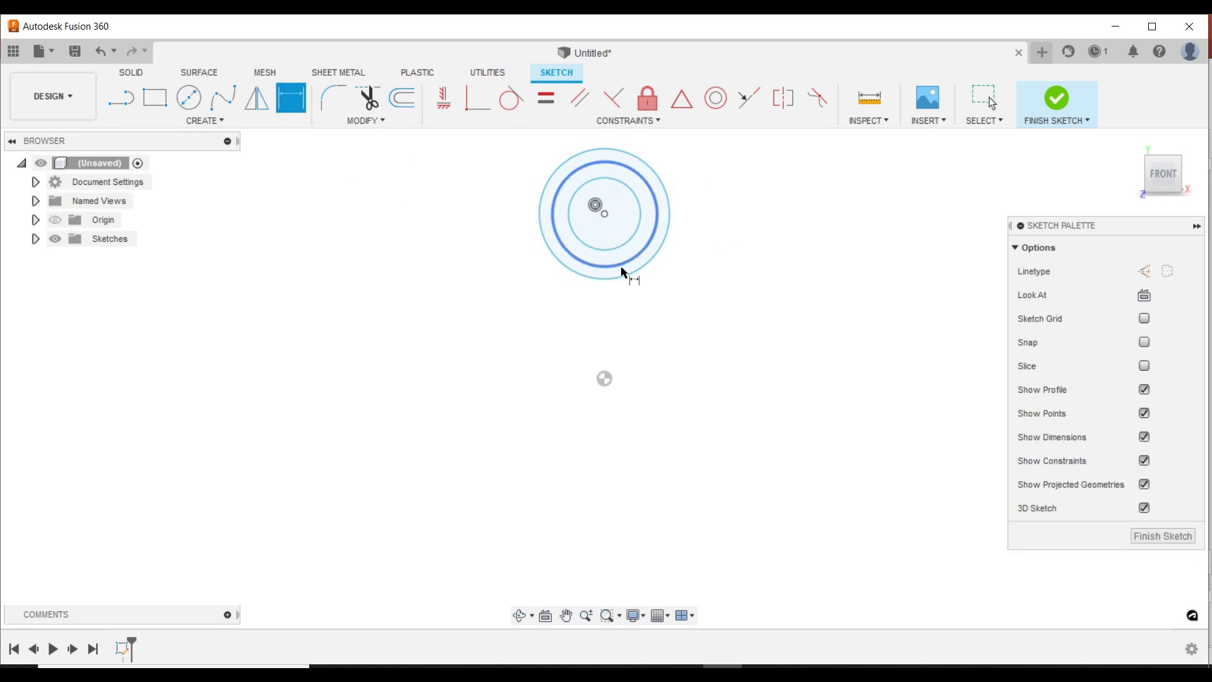
Step: Dimension the circle centre 45 mm from the origin
click(605, 214)
click(605, 379)
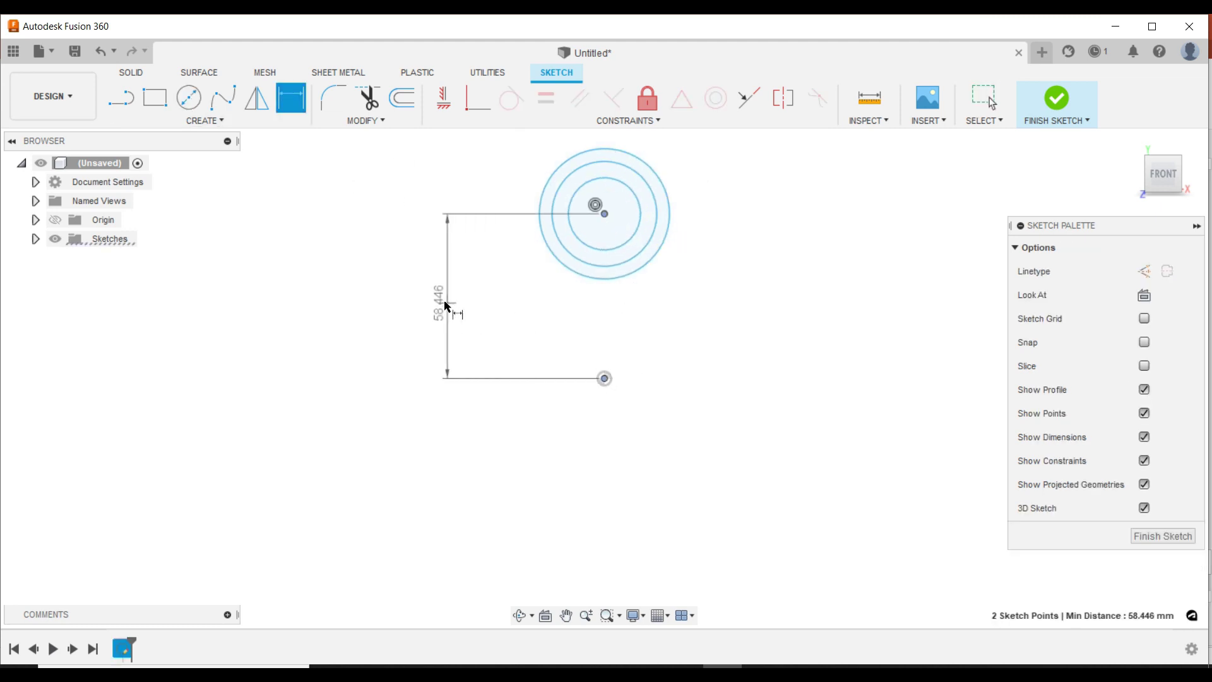
click(368, 307)
text(45)
key(Return)
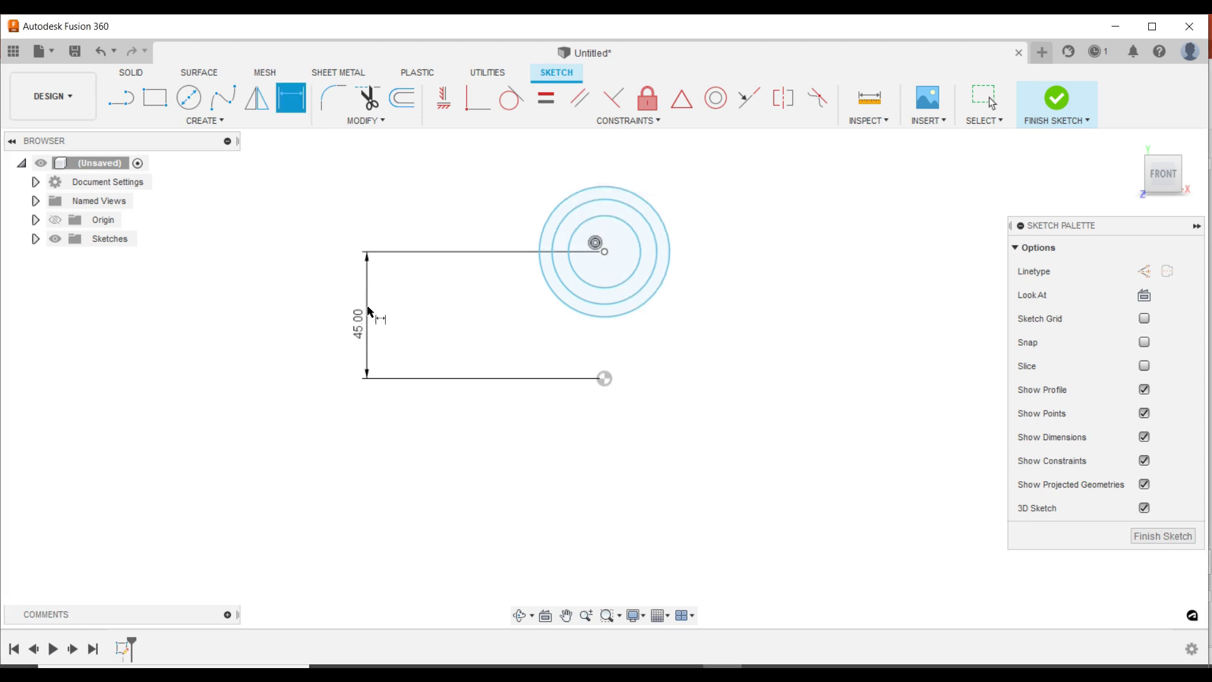
Step: Dimension the circle diameters to 45, 36 and 25 mm
click(659, 301)
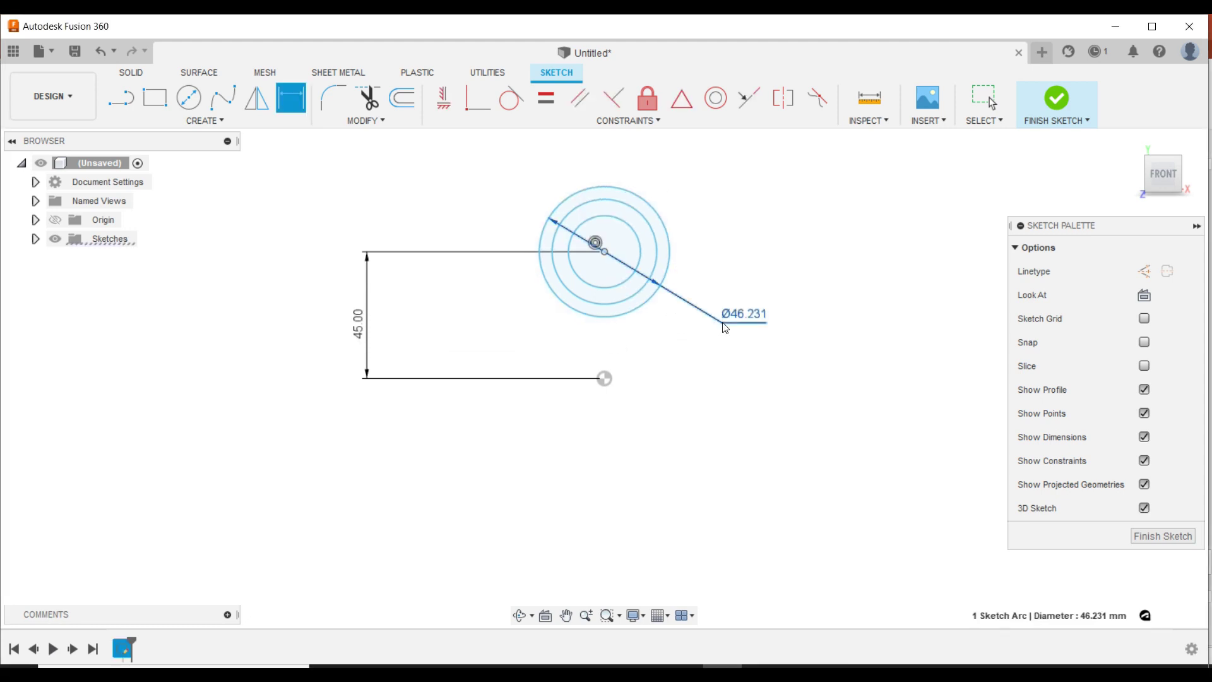
click(725, 319)
key(Return)
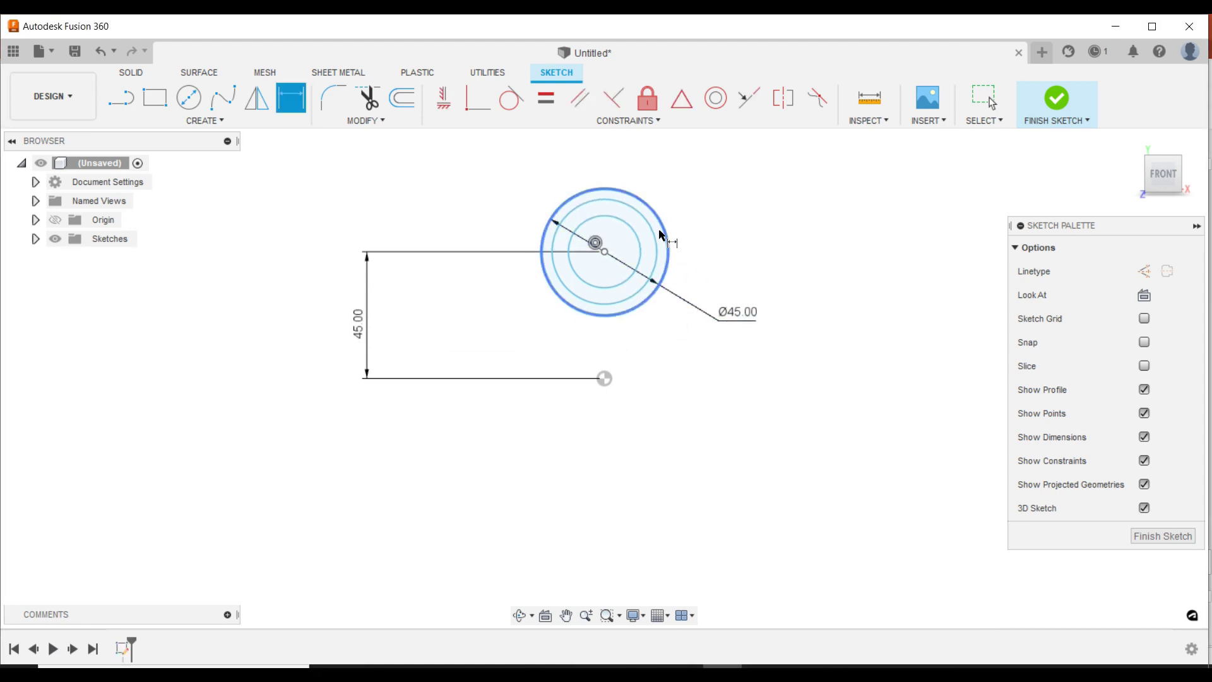
click(643, 215)
click(690, 177)
text(36)
key(Return)
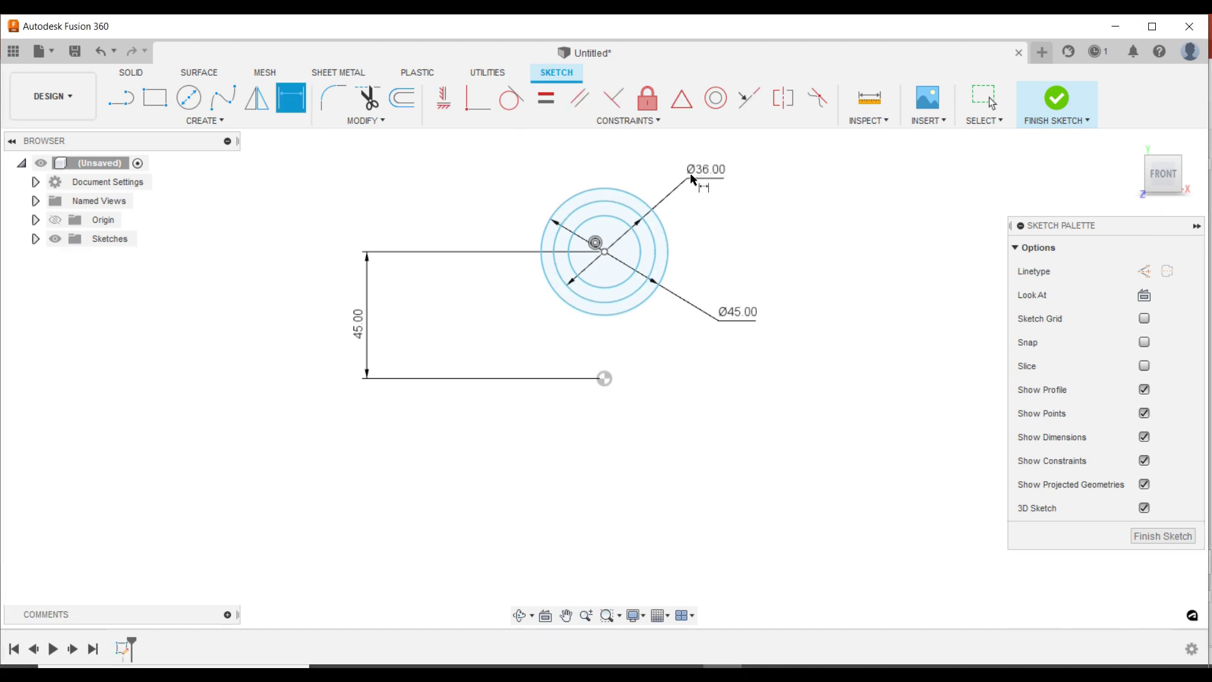
click(615, 218)
click(501, 169)
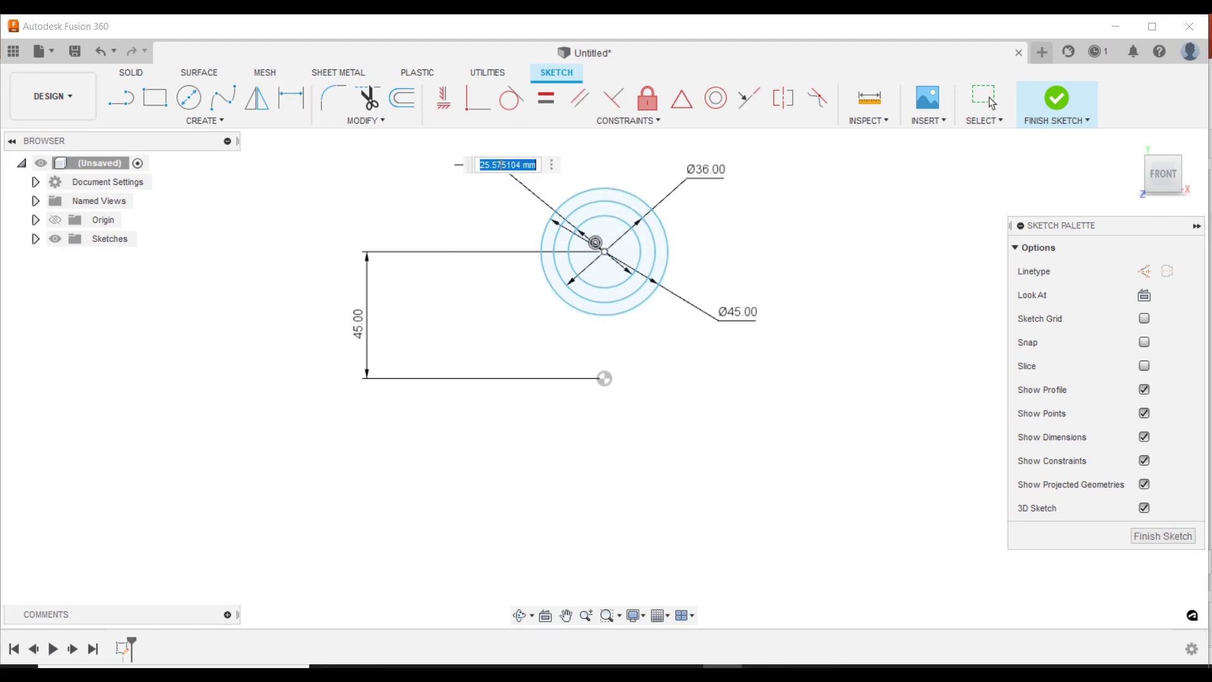
text(25)
key(Return)
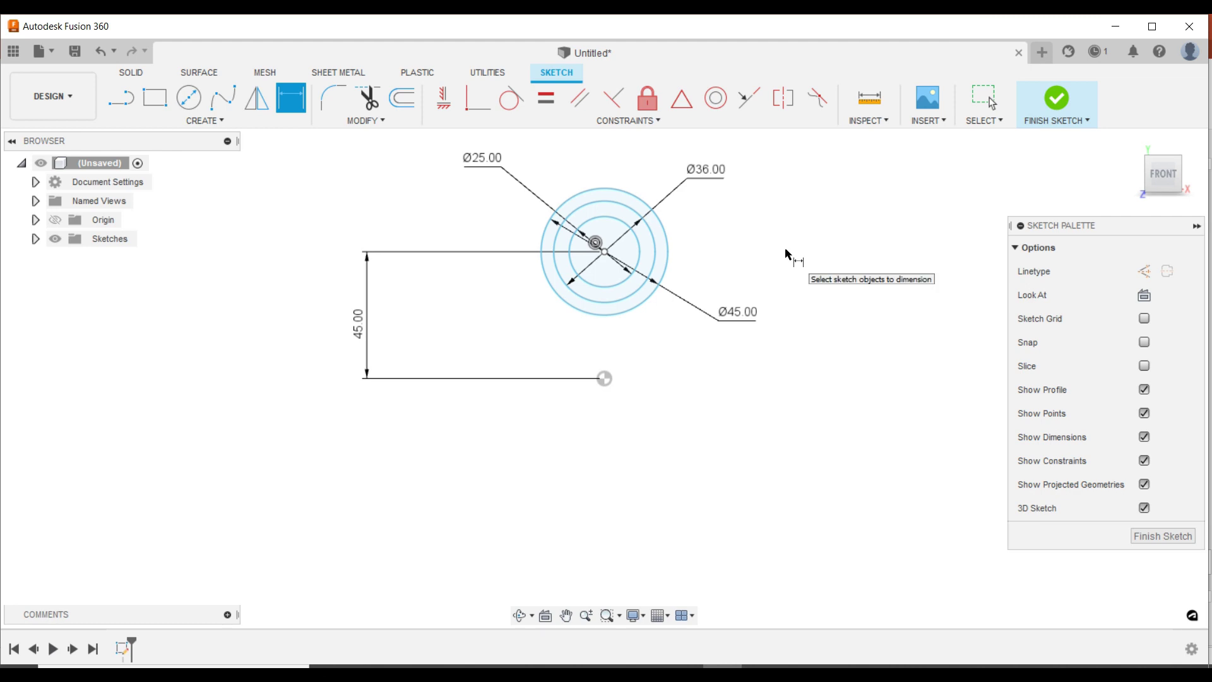
Step: Constrain the circle centre vertically above the origin
key(Escape)
click(443, 98)
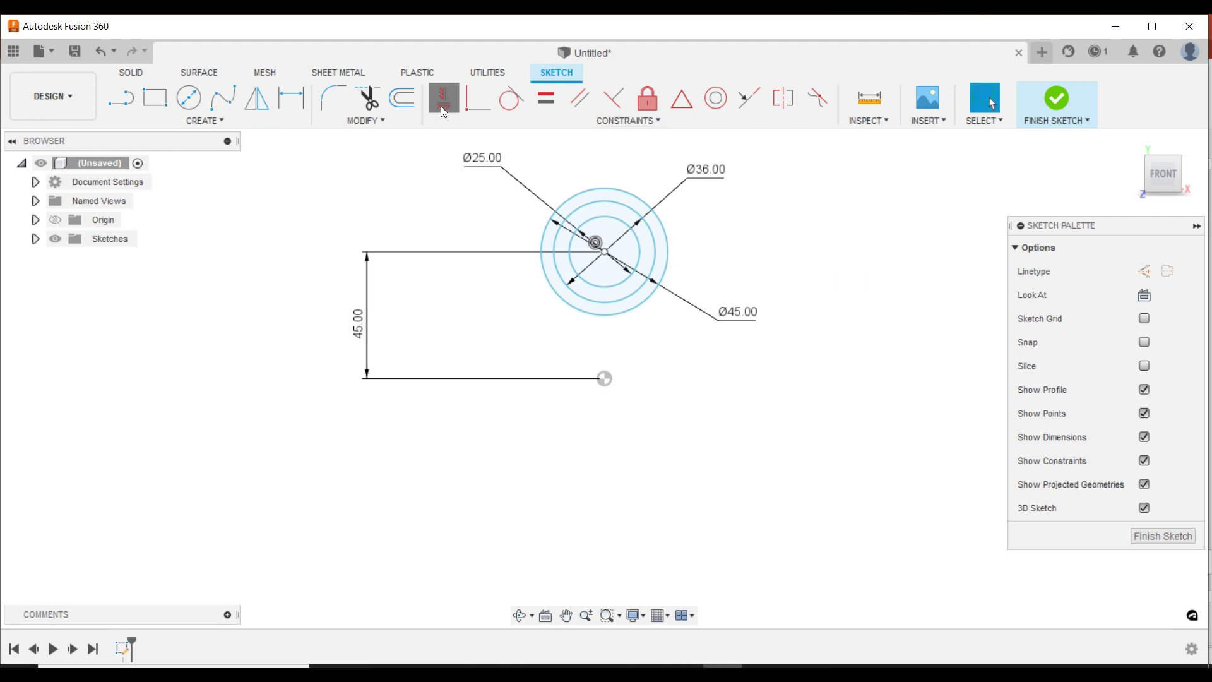
click(604, 252)
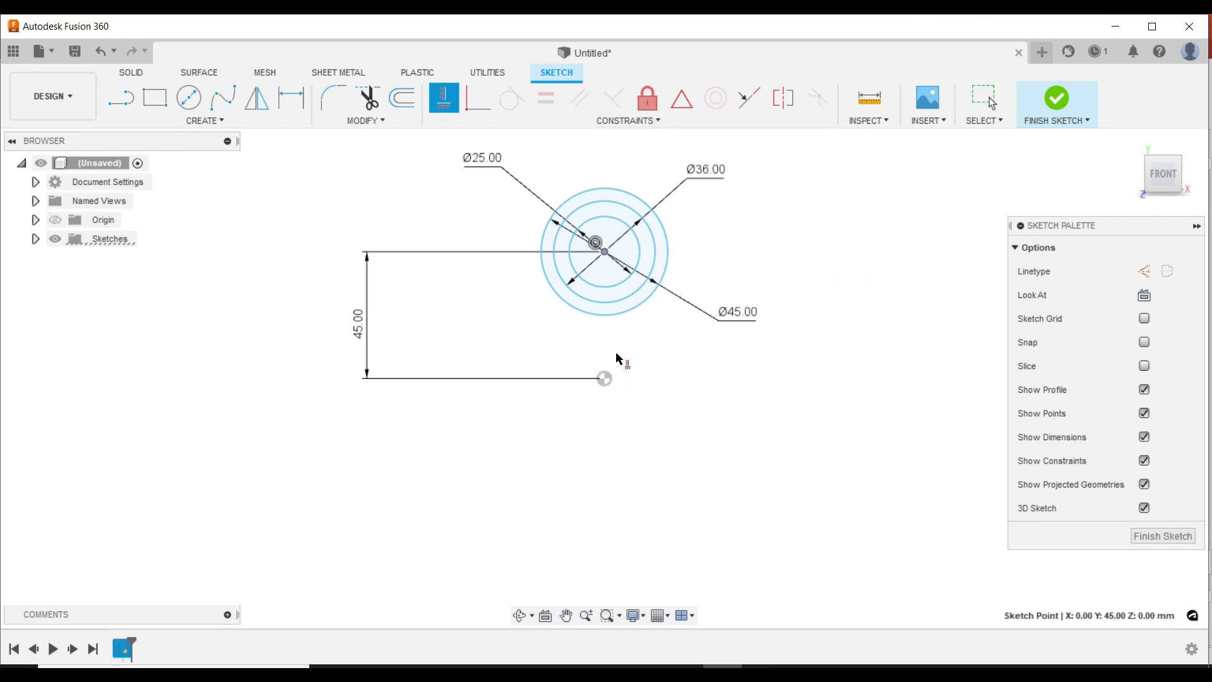
click(606, 379)
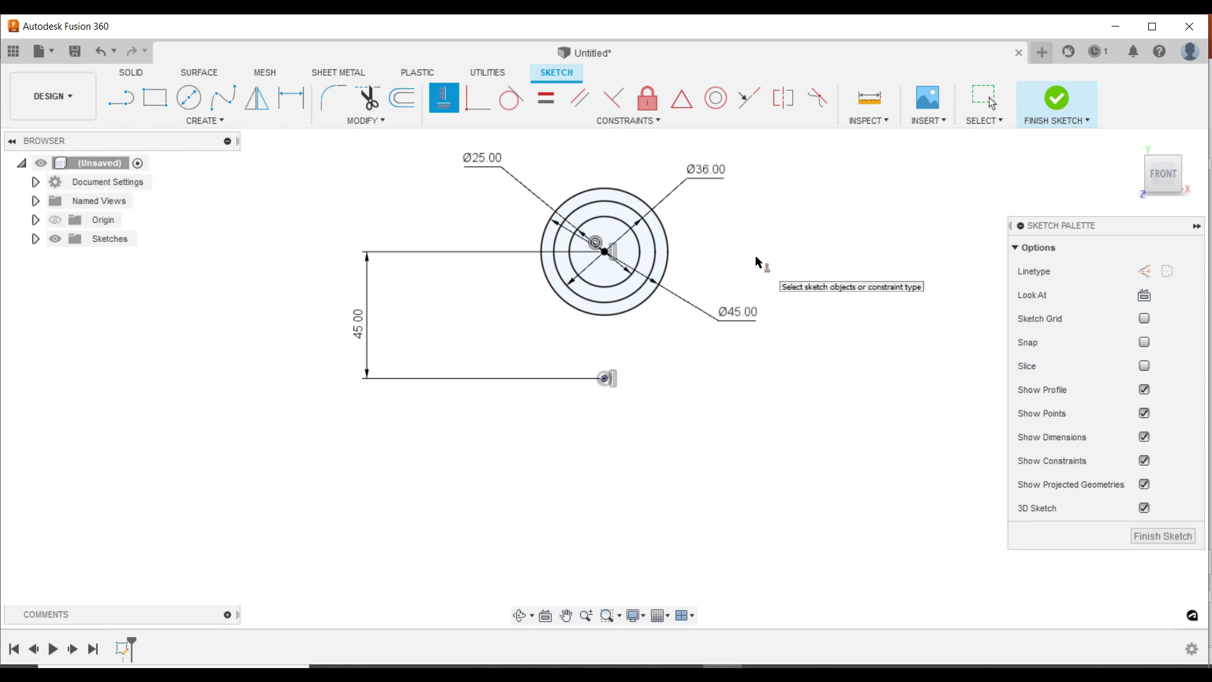
key(Escape)
scroll(701, 236, up, 2)
Step: Convert the Ø36 circle to construction geometry
click(619, 204)
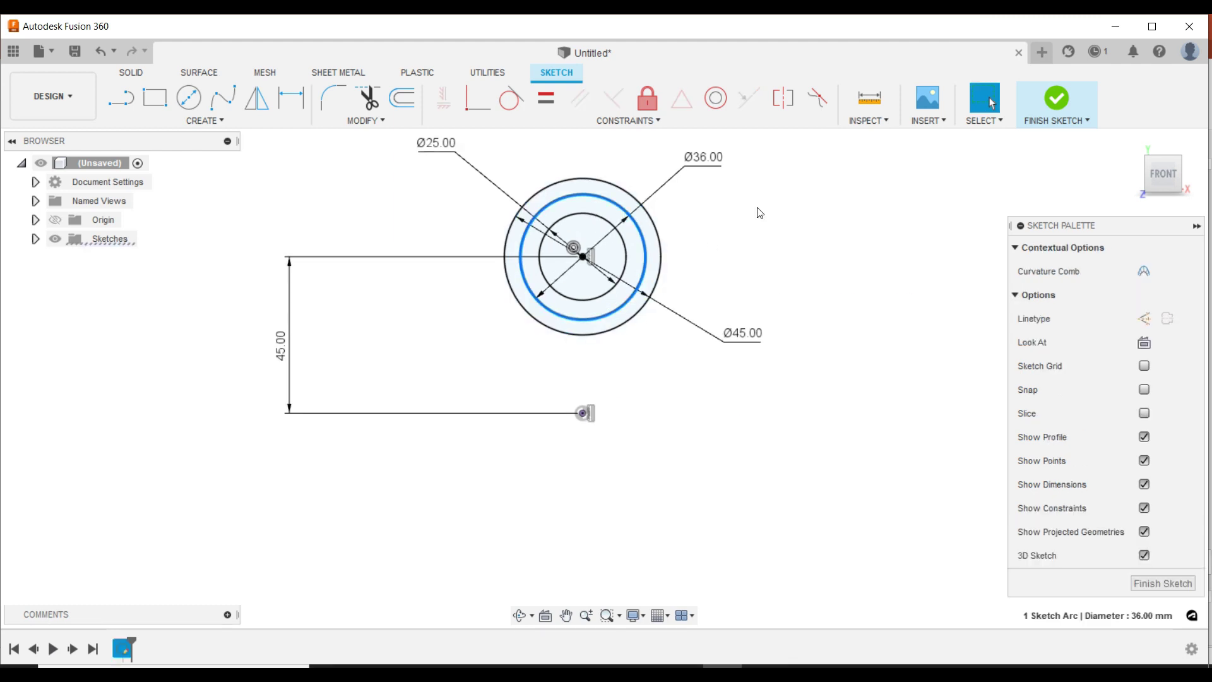
right_click(757, 215)
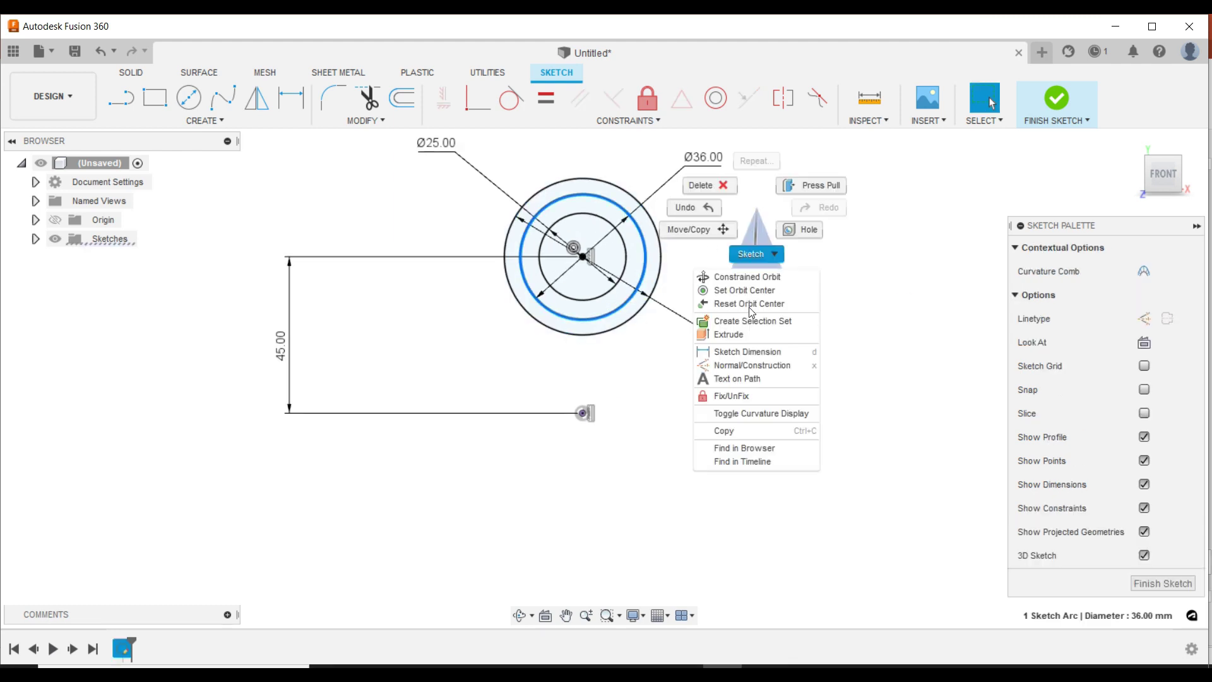
click(751, 365)
scroll(613, 155, up, 3)
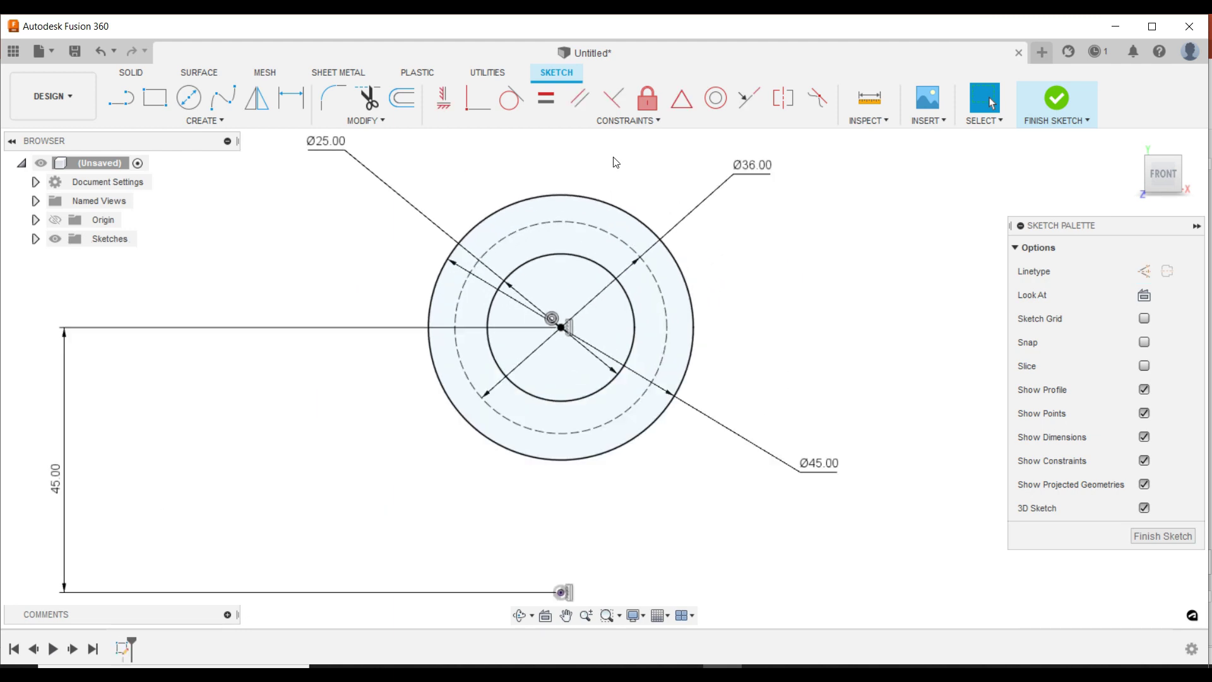
Step: Add a sketch point on top of the Ø36 circle, vertically aligned with the centre
click(237, 122)
click(164, 294)
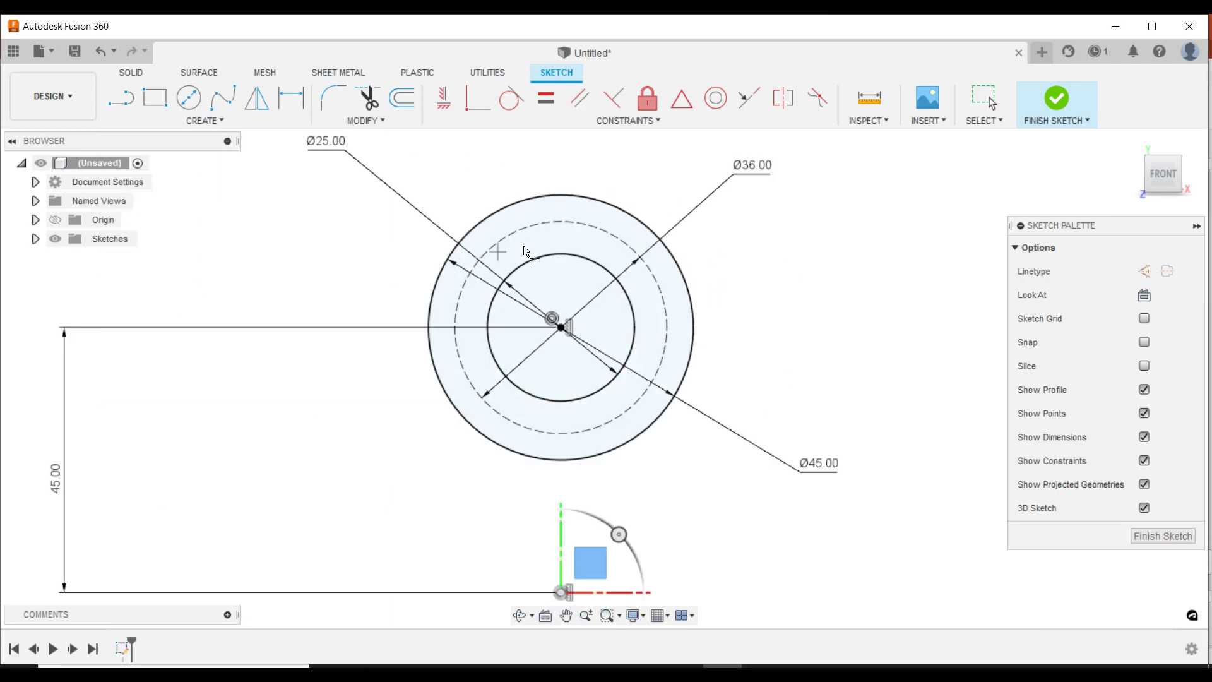
click(562, 222)
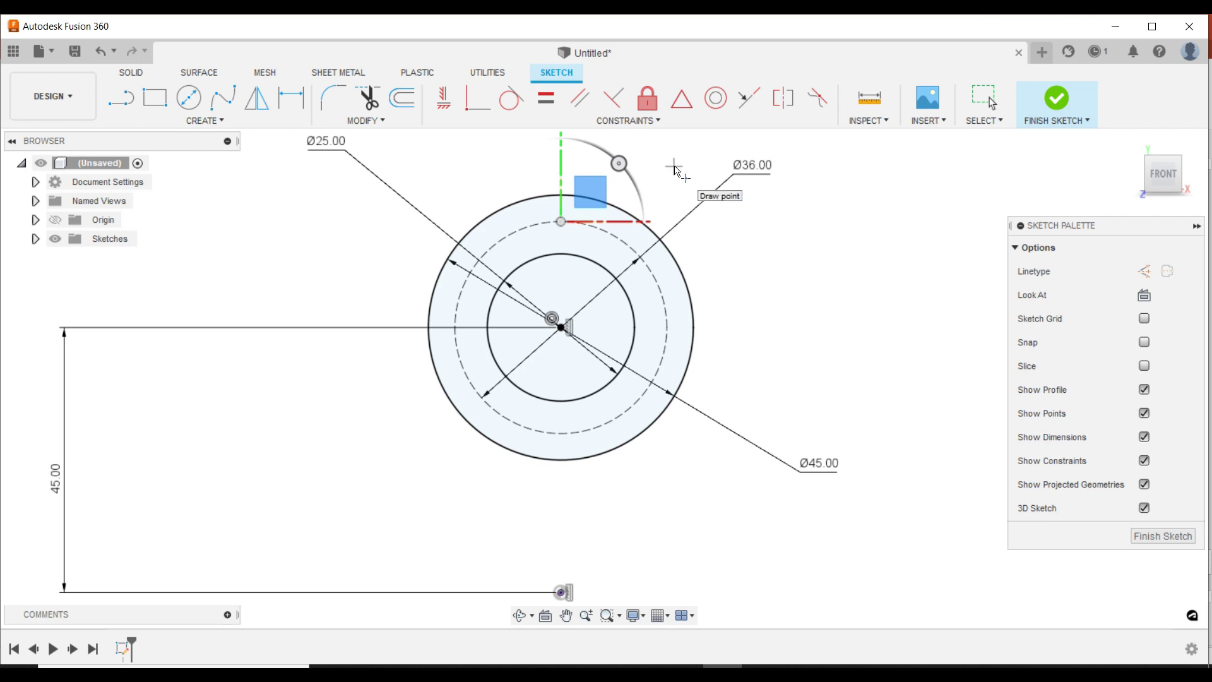
click(444, 98)
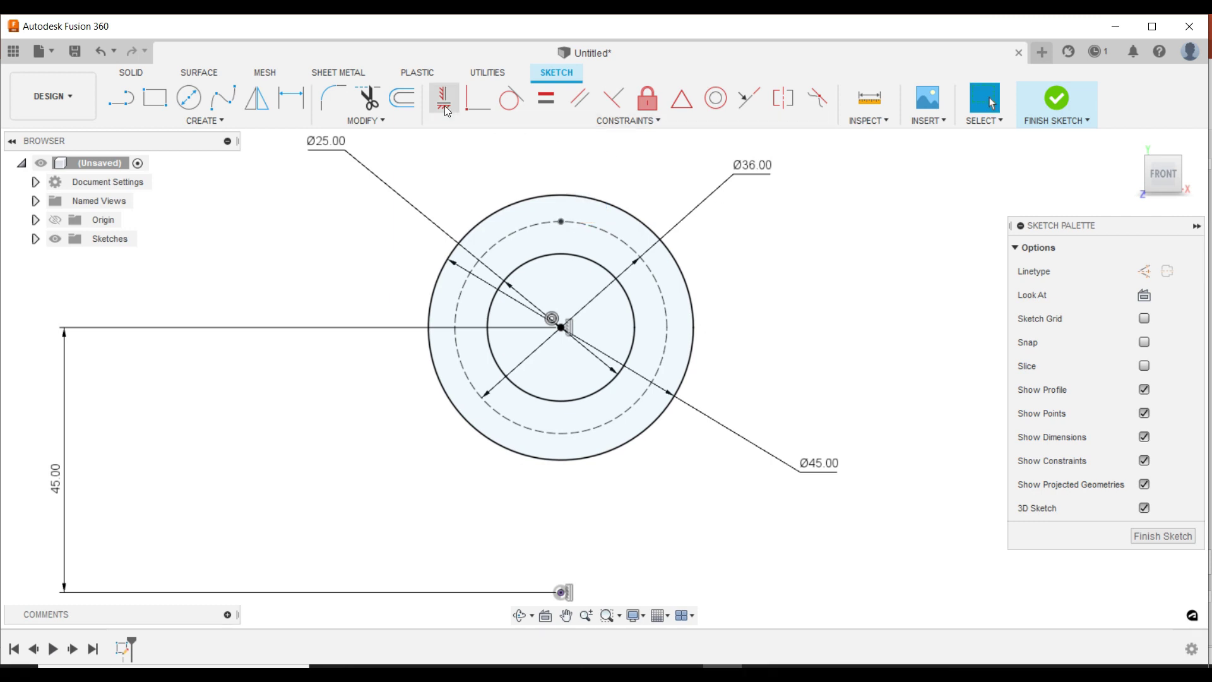
click(562, 223)
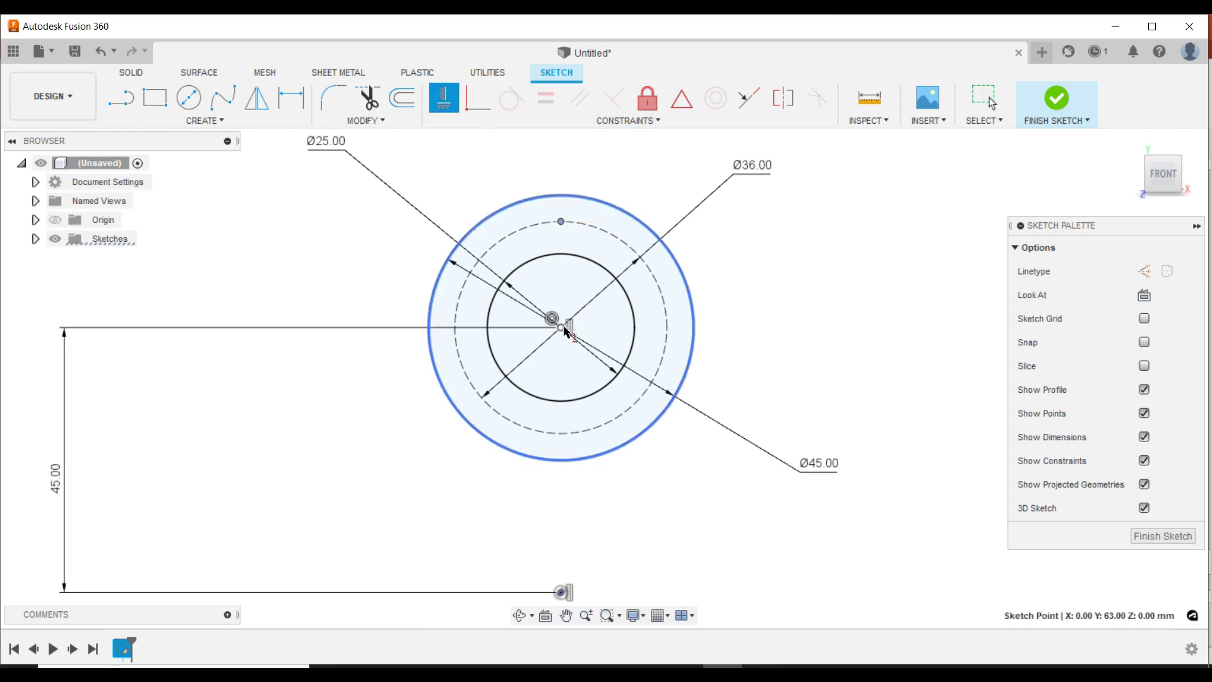
click(563, 329)
scroll(650, 181, down, 2)
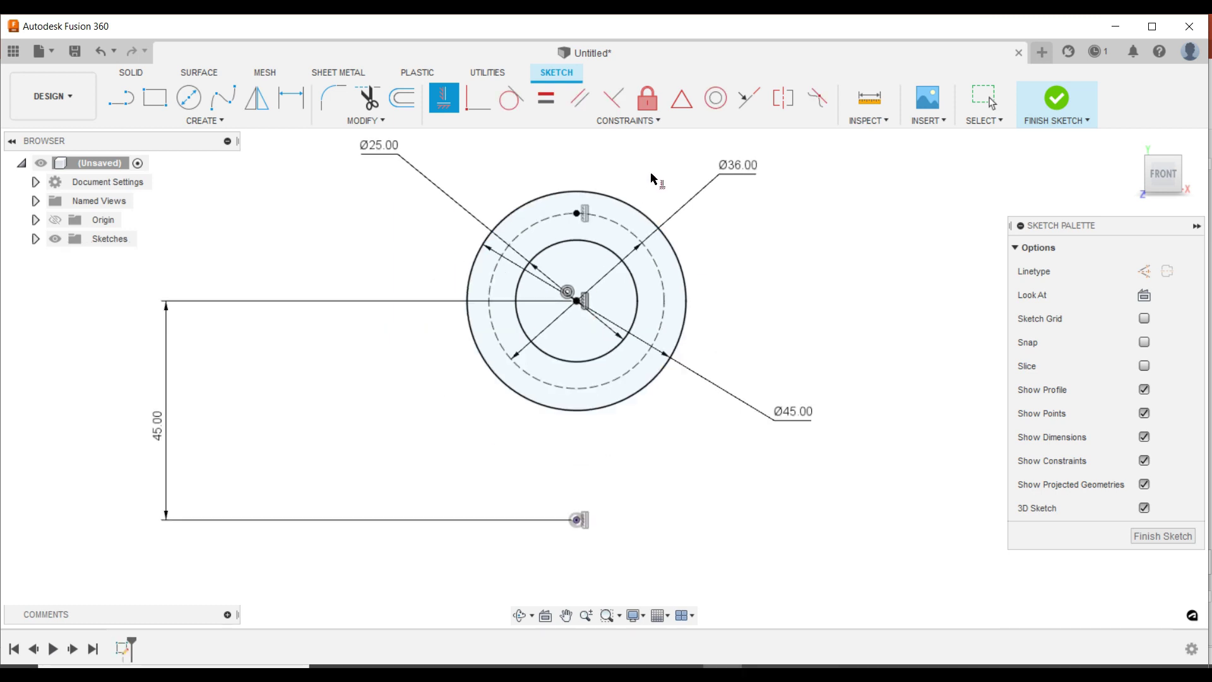
key(Escape)
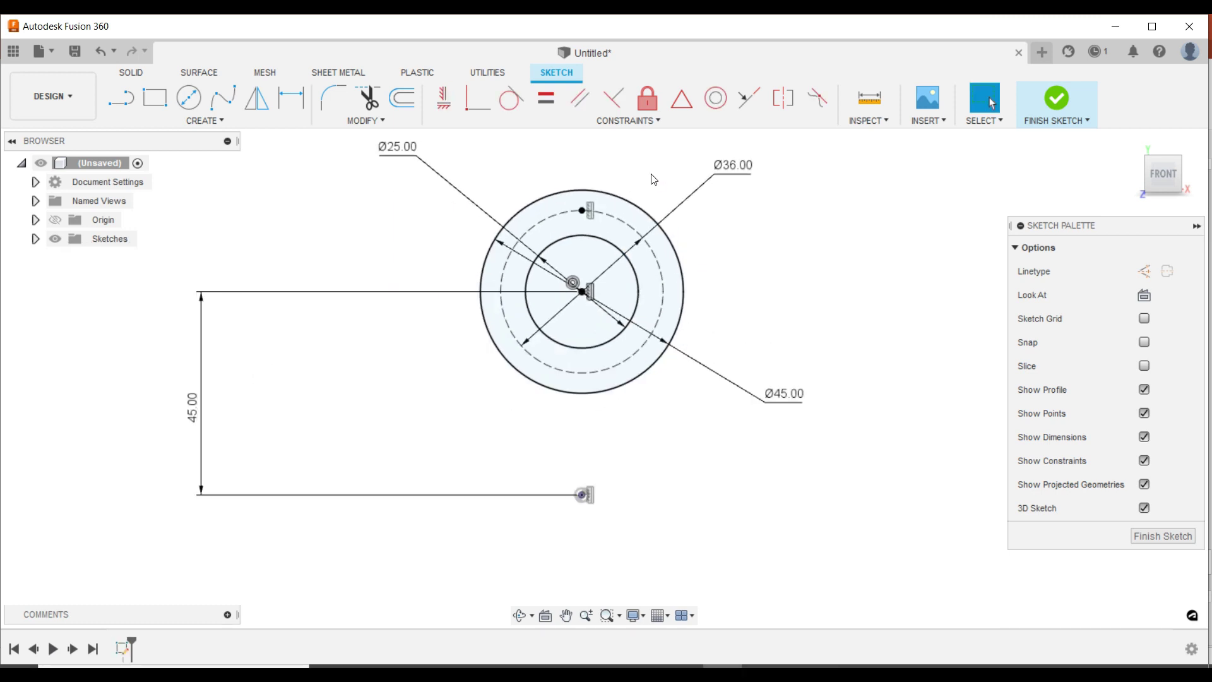
scroll(426, 216, down, 1)
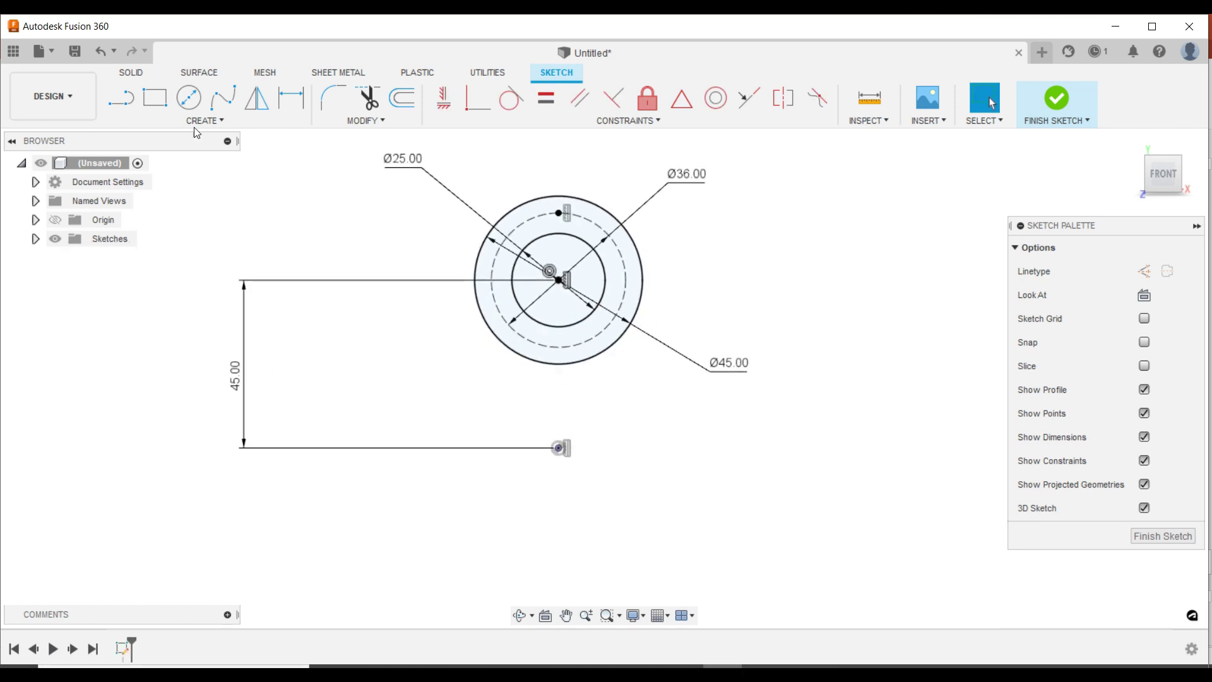
Step: Draw a 100 mm horizontal line below the circles
click(120, 98)
click(372, 390)
text(100)
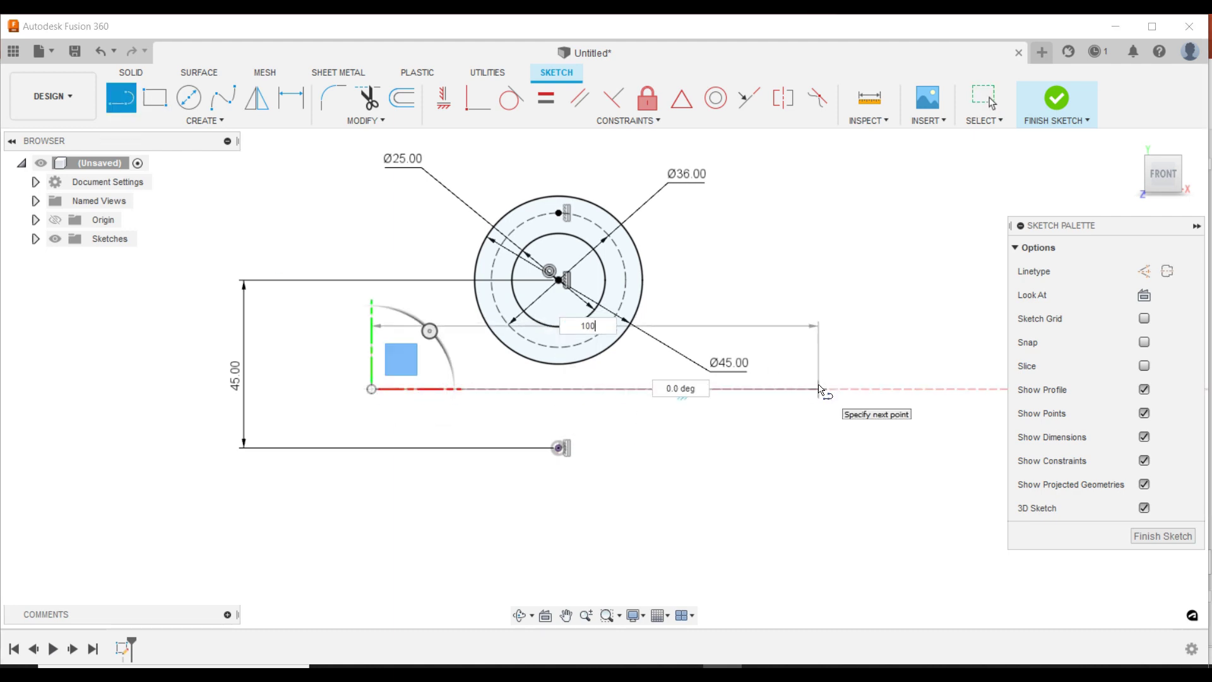
key(Return)
key(Escape)
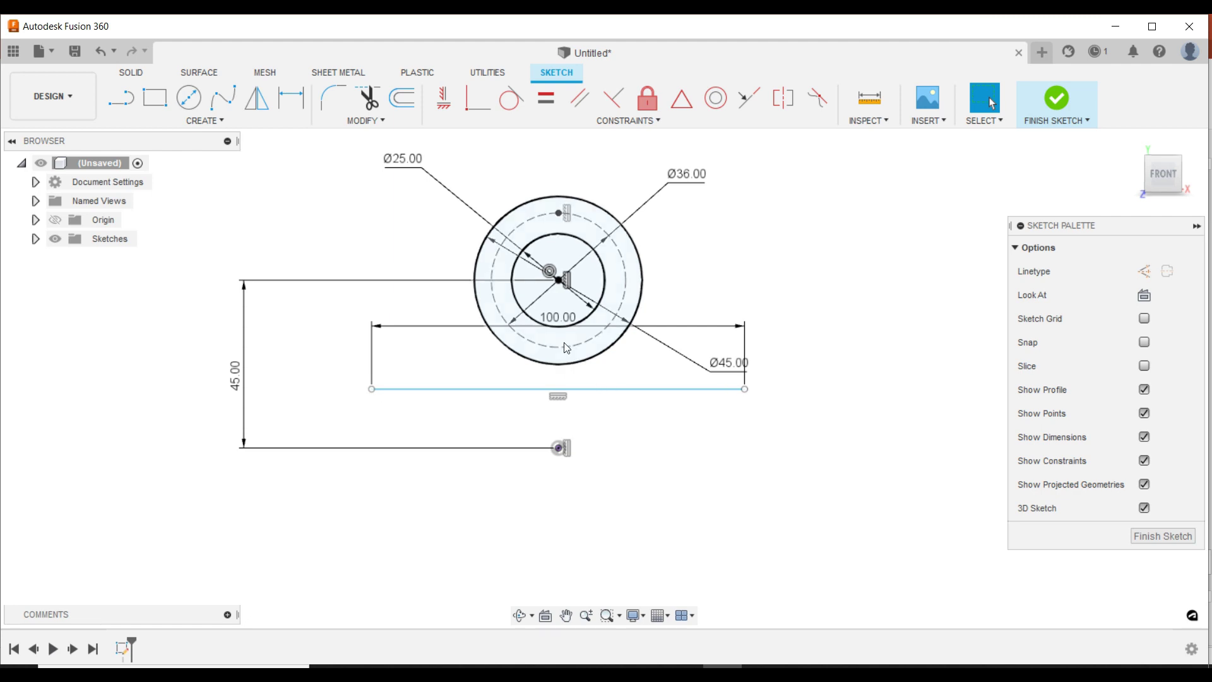
drag(558, 317, 562, 508)
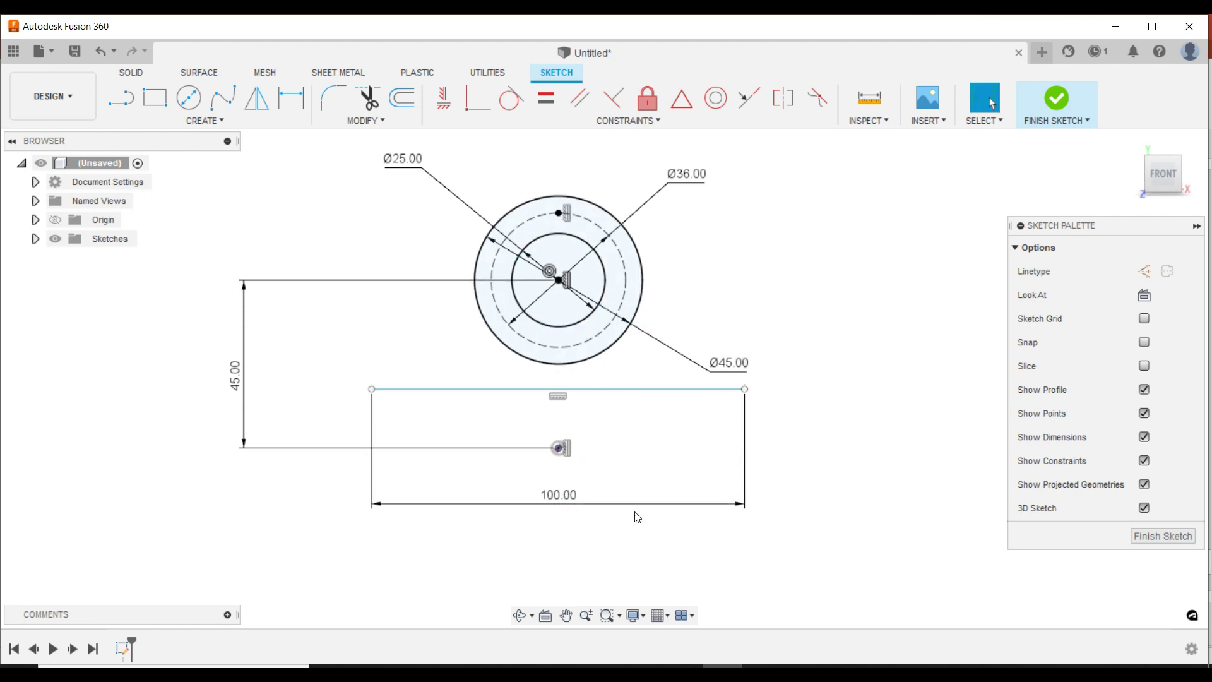
Step: Dimension the 100 mm line 25 mm above the lower point
key(d)
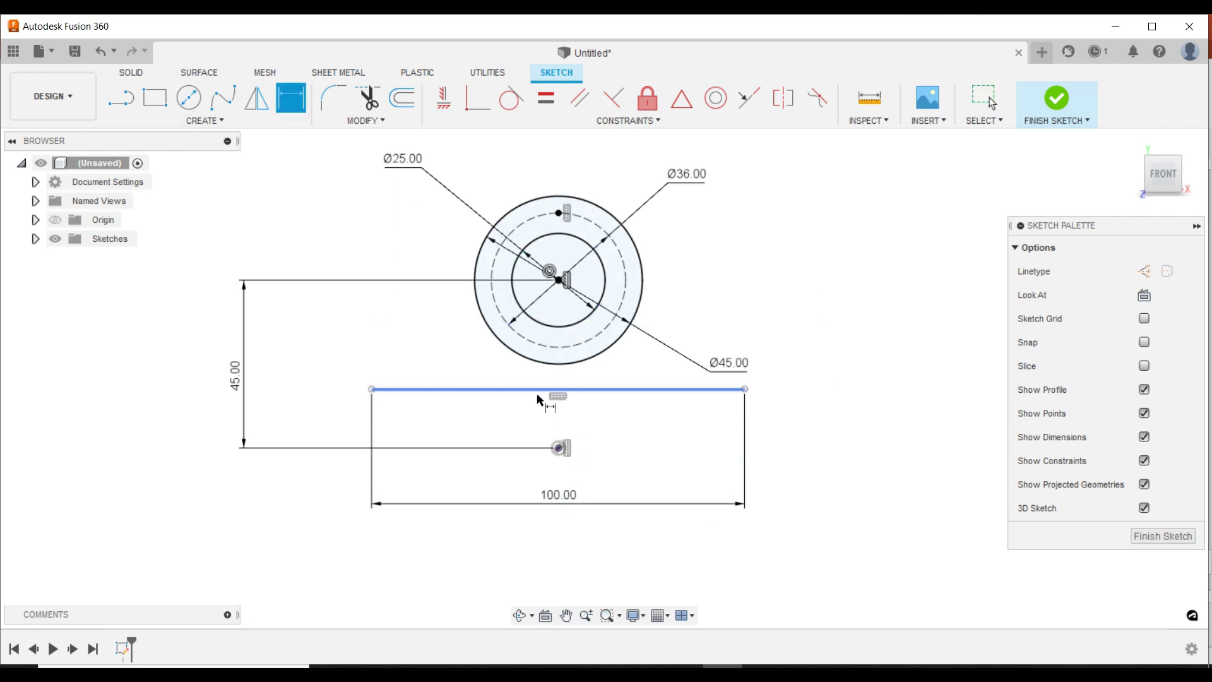
click(549, 390)
click(558, 449)
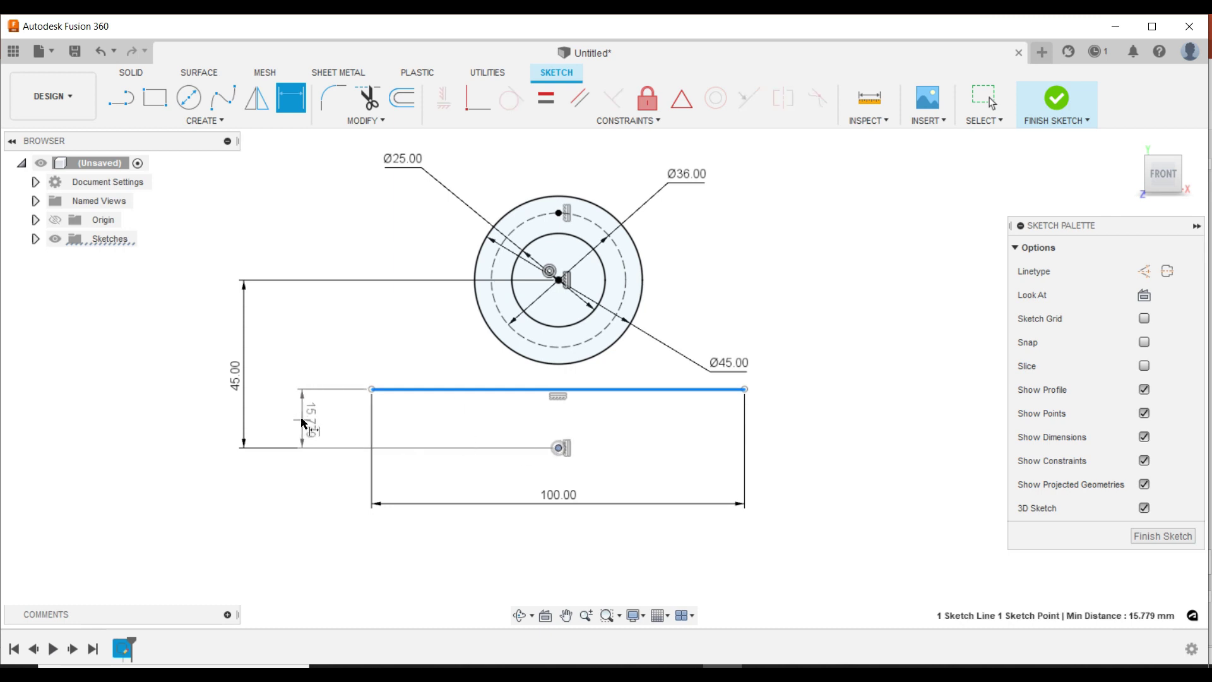
click(302, 420)
text(25)
key(Return)
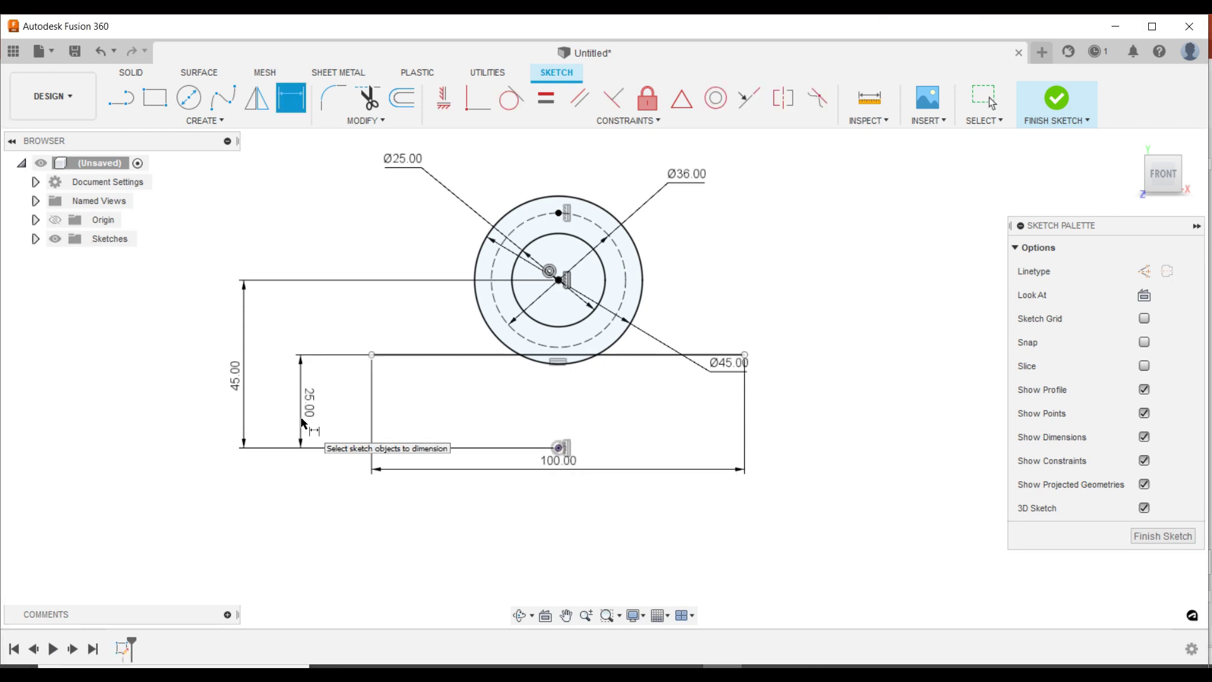
Step: Centre the line by setting the point-to-end distance to d5
click(745, 355)
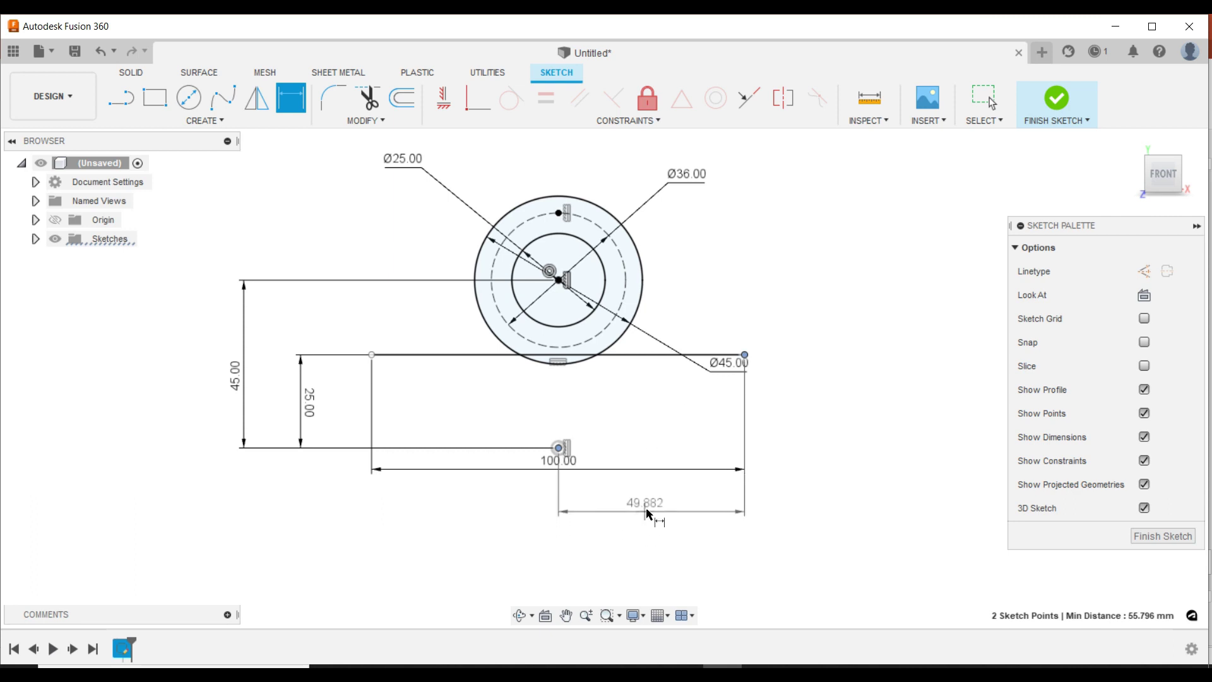
click(649, 511)
text(d5/)
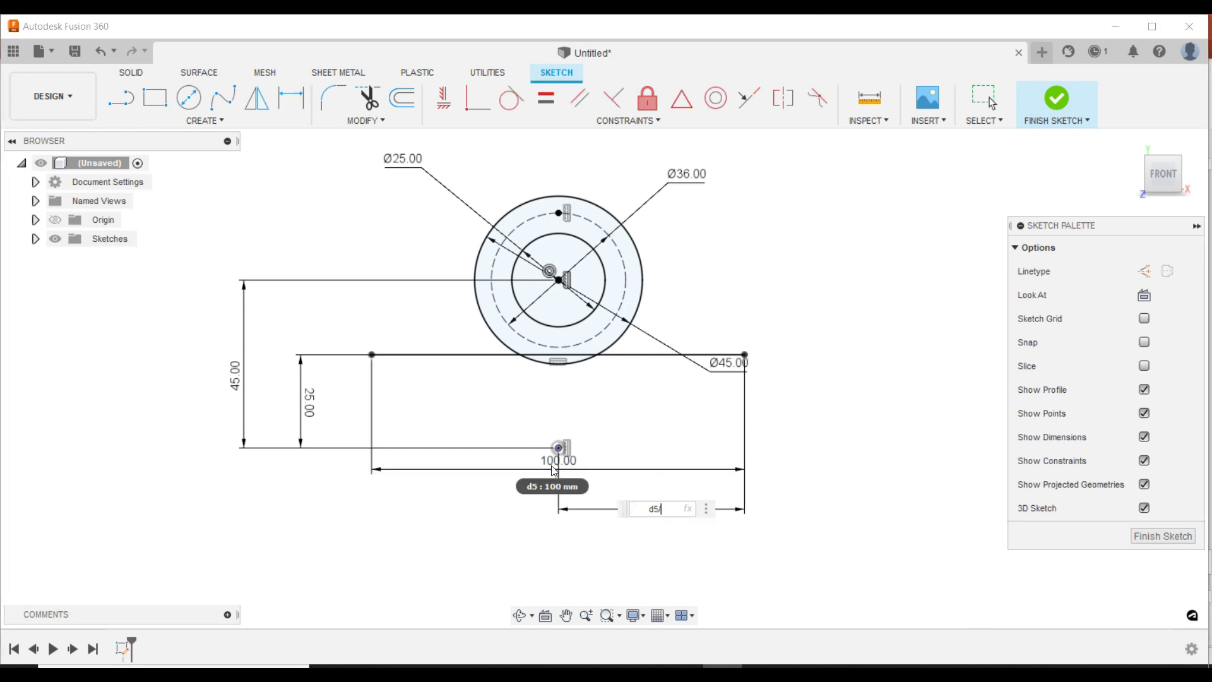
key(Return)
key(Escape)
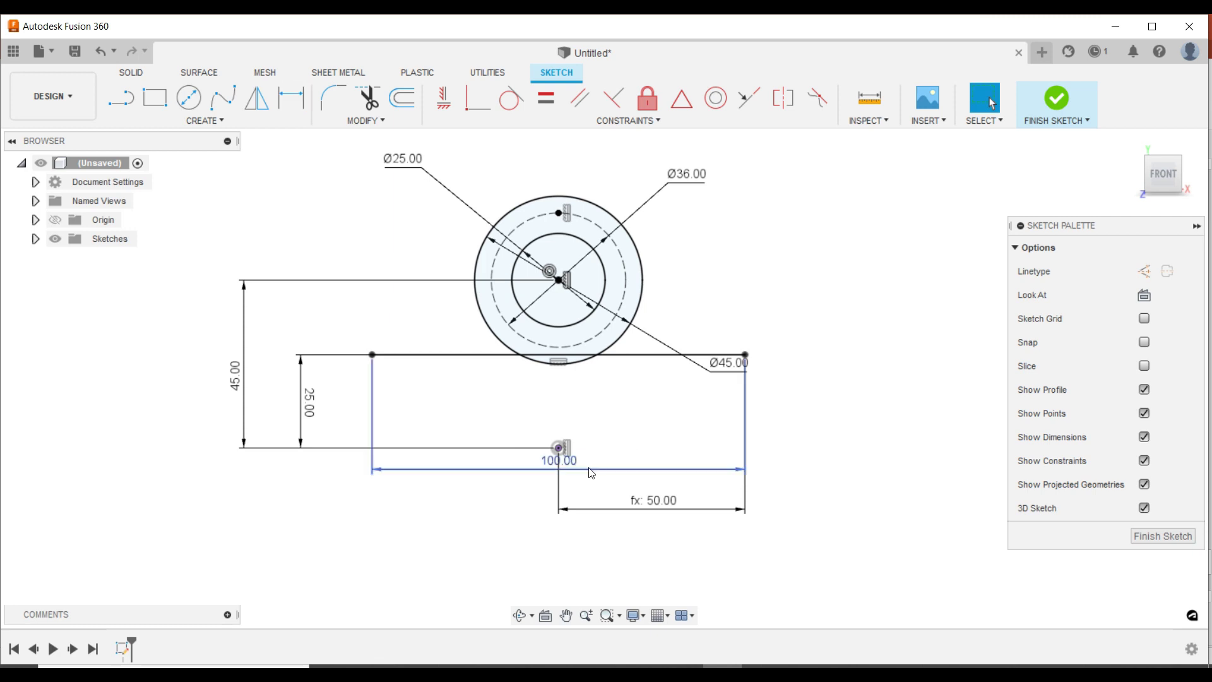
drag(591, 472, 577, 547)
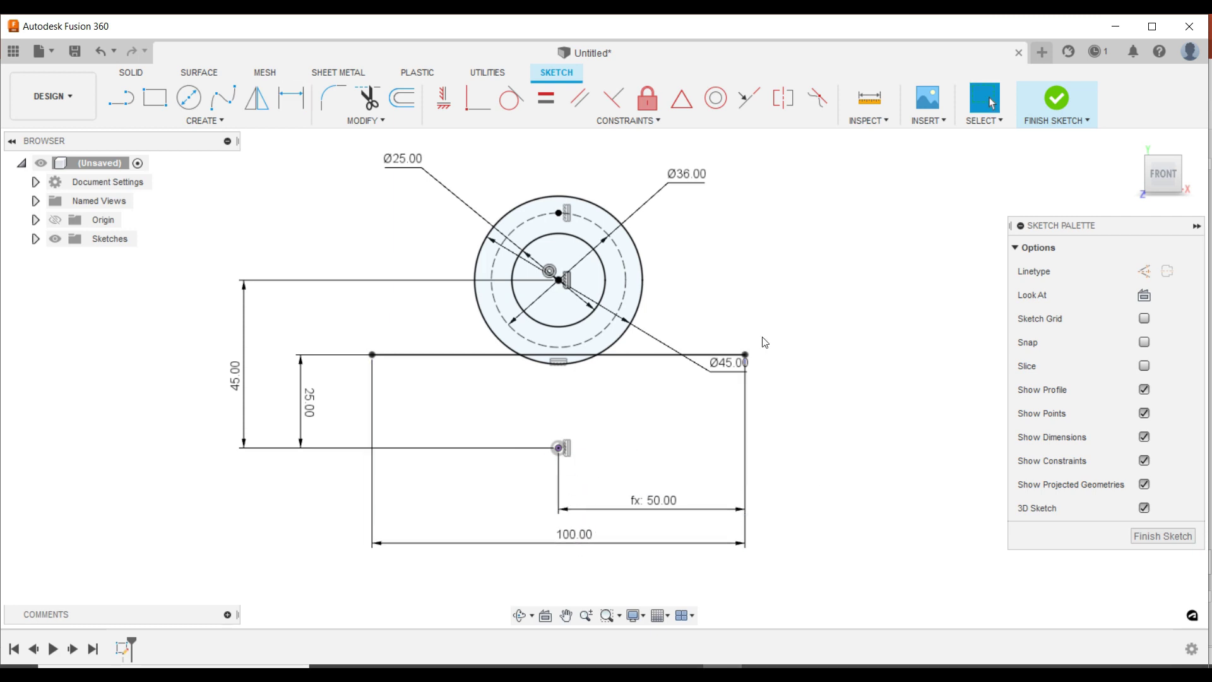
scroll(717, 300, up, 1)
Step: Reposition the Ø45 and Ø25 diameter labels
scroll(718, 301, up, 1)
mouse_move(737, 369)
mouse_down()
mouse_move(716, 271)
mouse_move(690, 228)
mouse_up()
scroll(752, 314, down, 1)
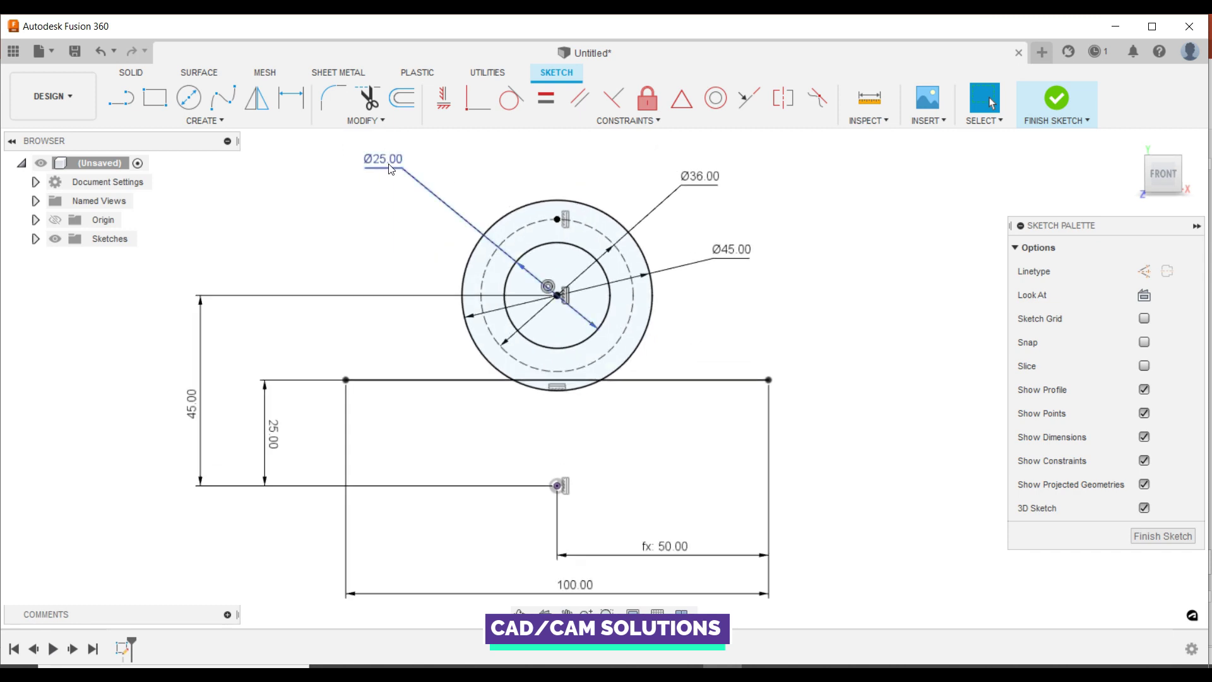
drag(391, 168, 436, 193)
scroll(581, 351, up, 1)
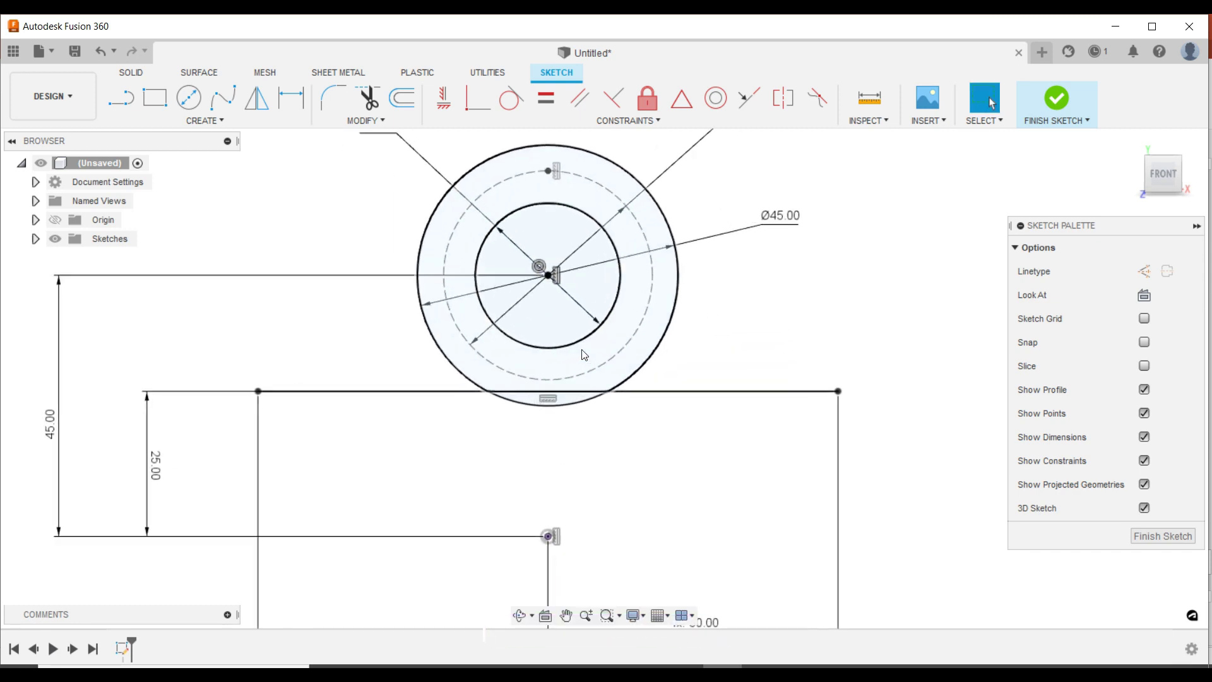
click(155, 99)
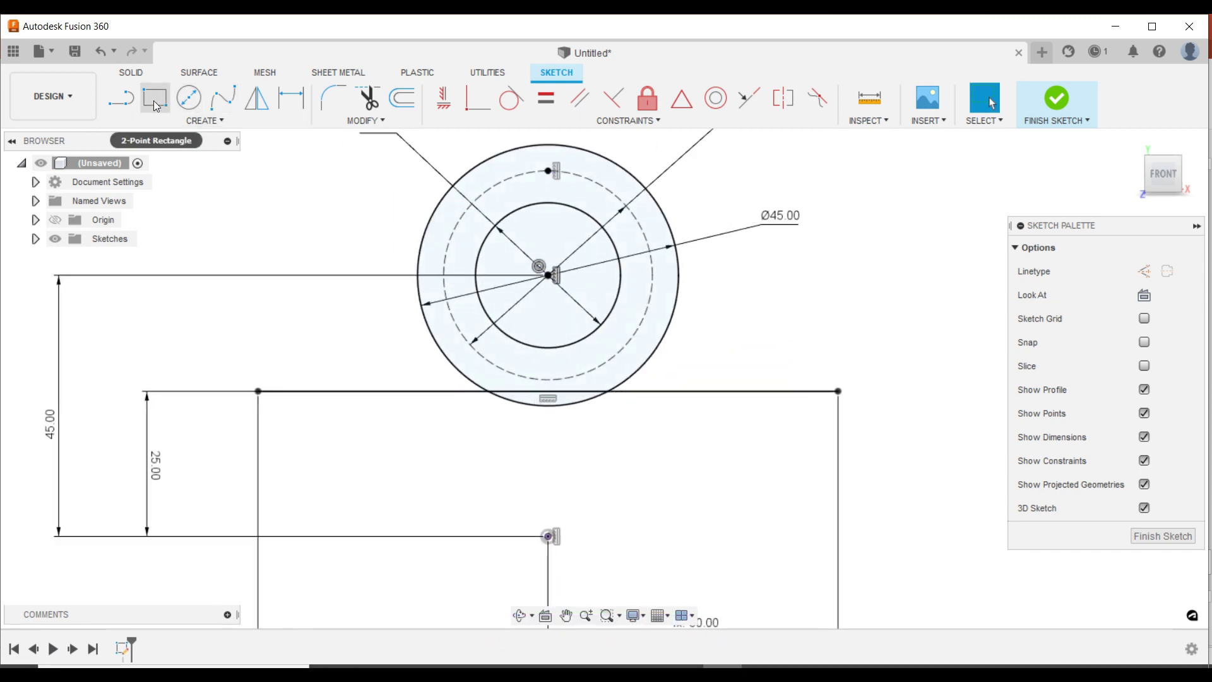
Step: Trim the base line at the circle and draw left and right slanted lines to the circle
click(368, 98)
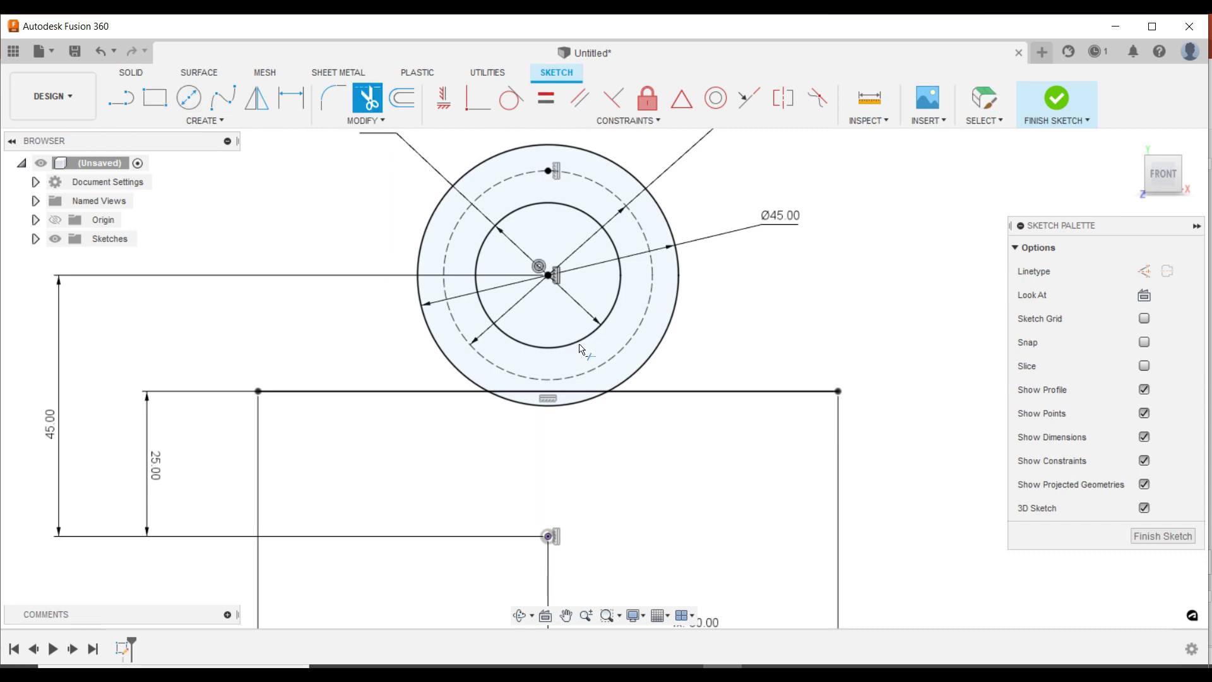
click(584, 396)
scroll(325, 265, down, 2)
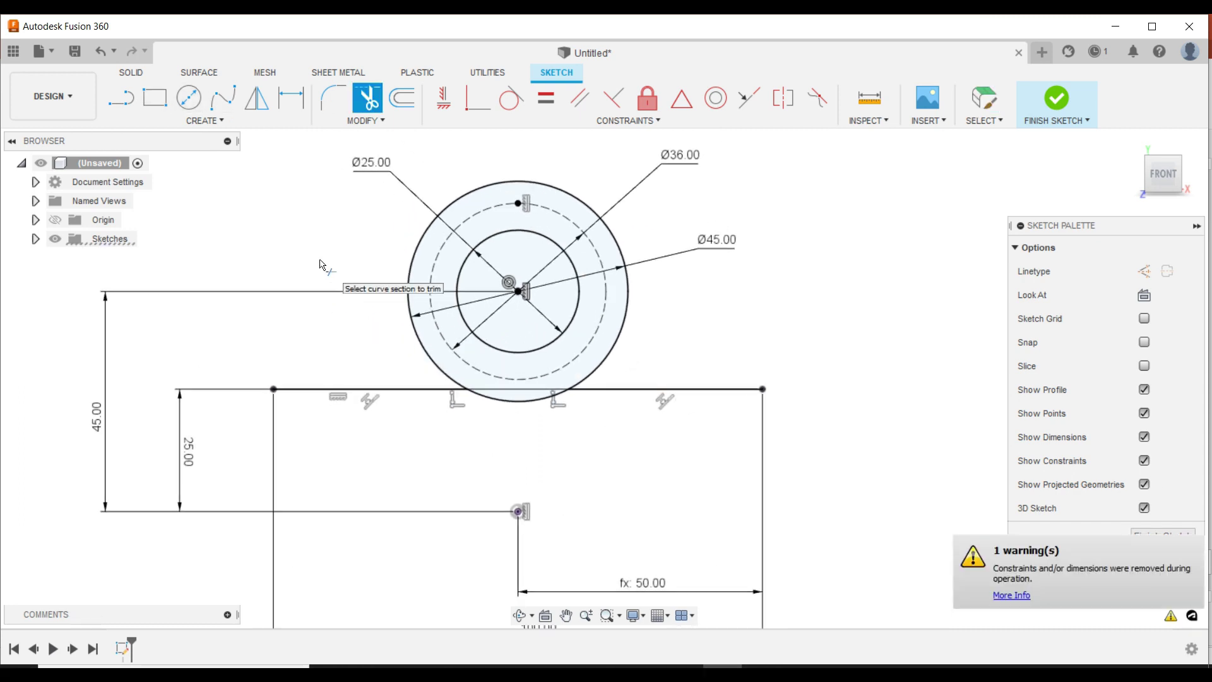
click(121, 97)
click(518, 512)
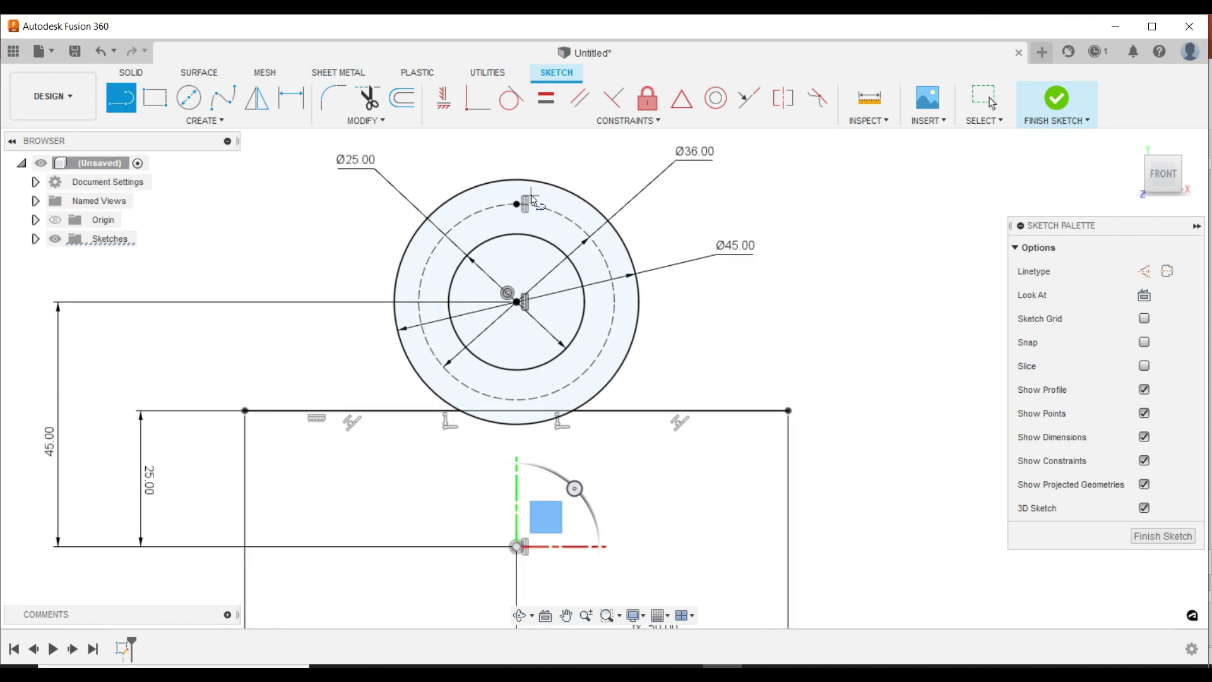
scroll(532, 193, up, 1)
click(786, 436)
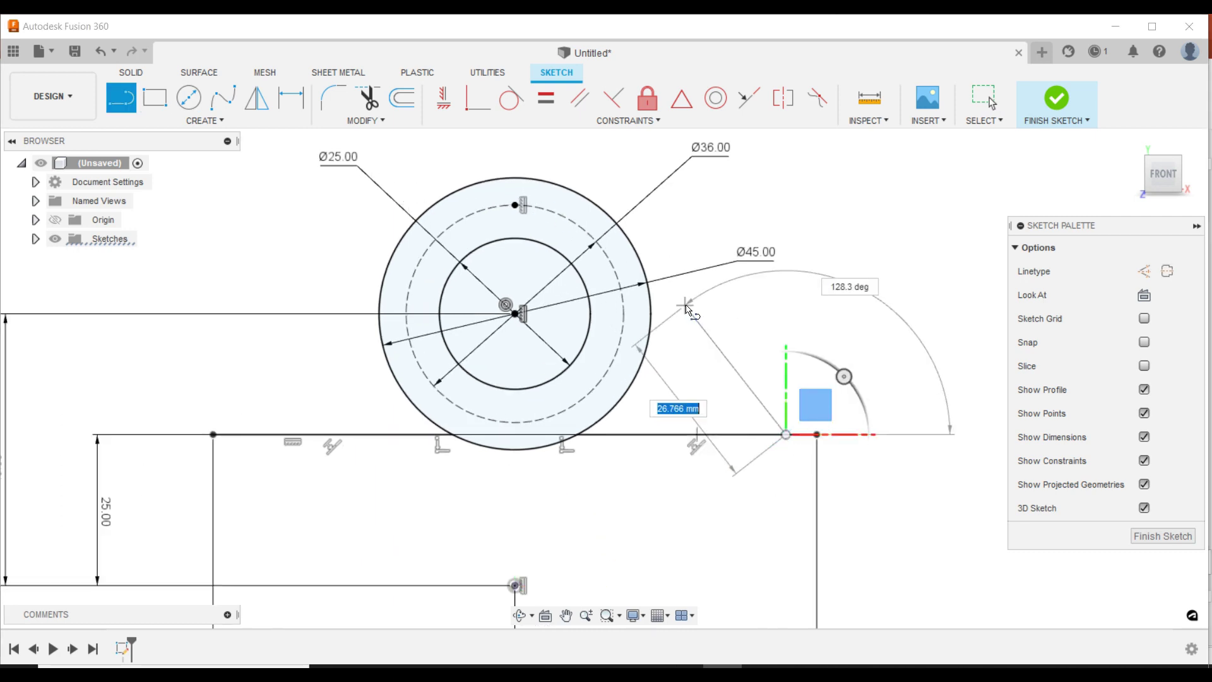
click(621, 229)
scroll(556, 341, down, 2)
scroll(332, 408, up, 2)
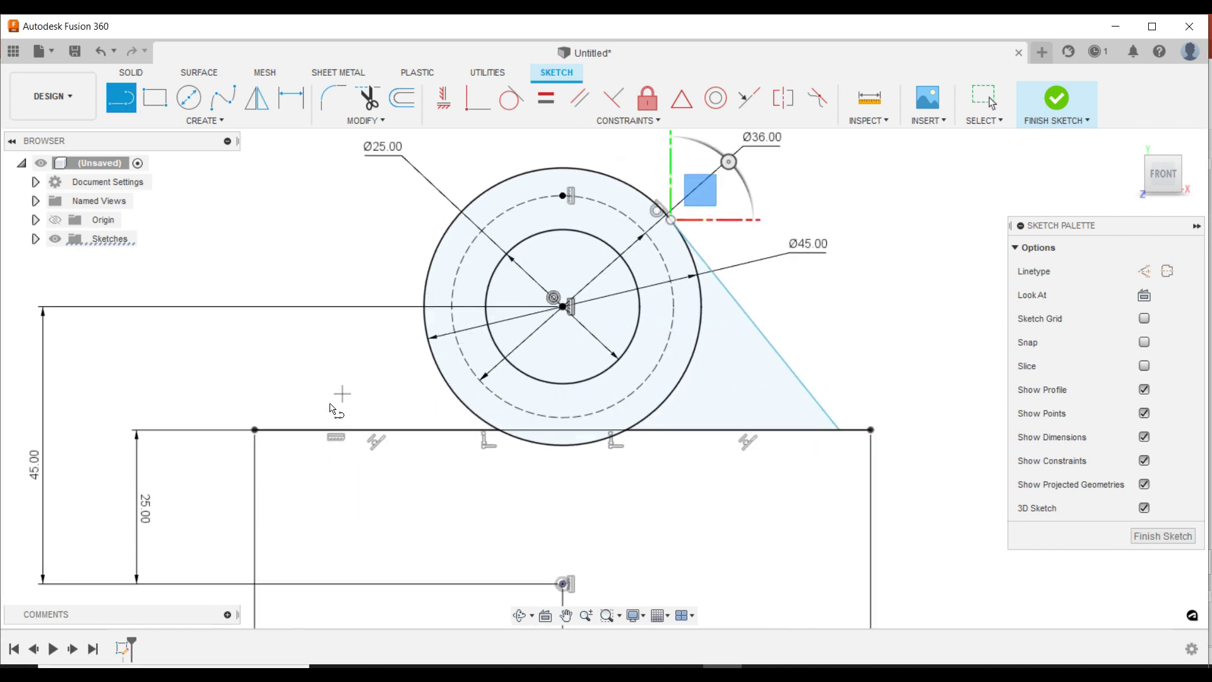
click(297, 431)
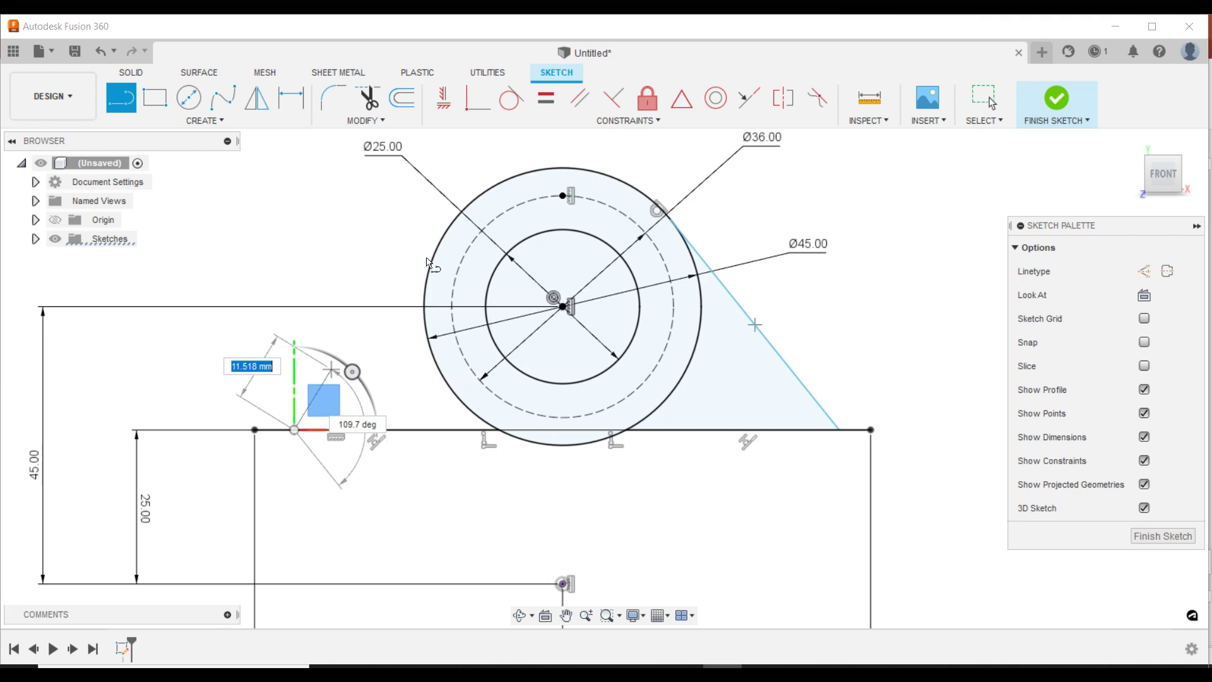
click(452, 222)
key(Escape)
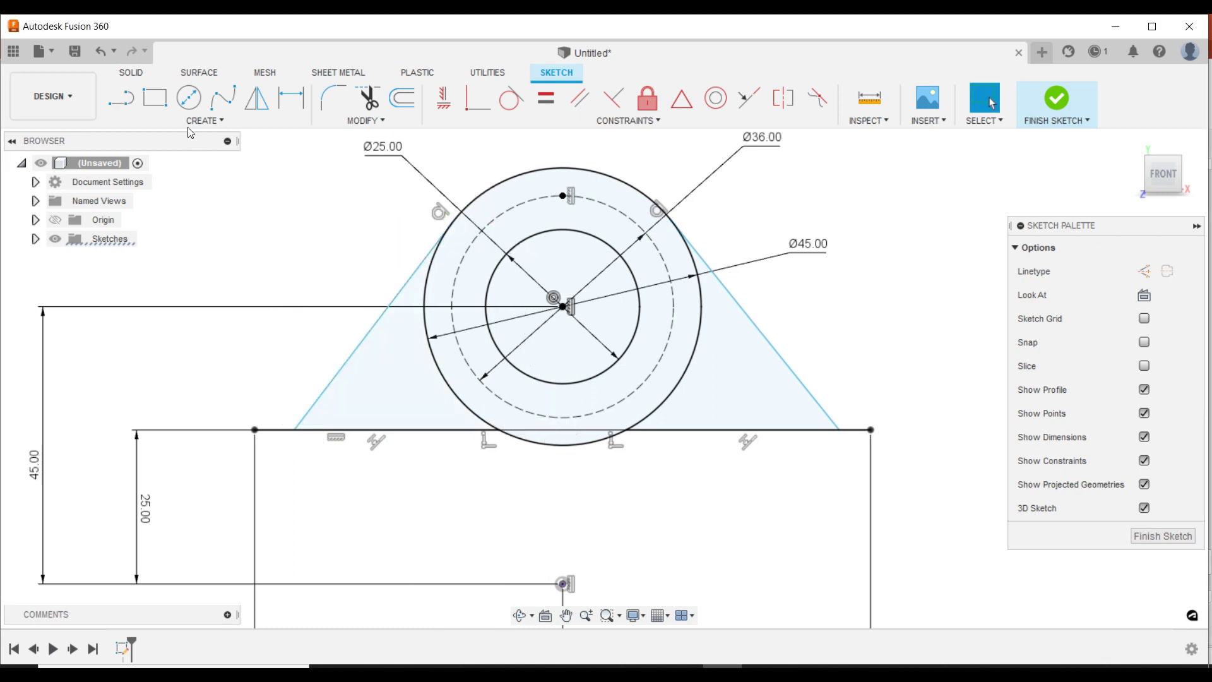
Step: Dimension both line feet 5 mm from the base ends and finish the sketch
click(291, 98)
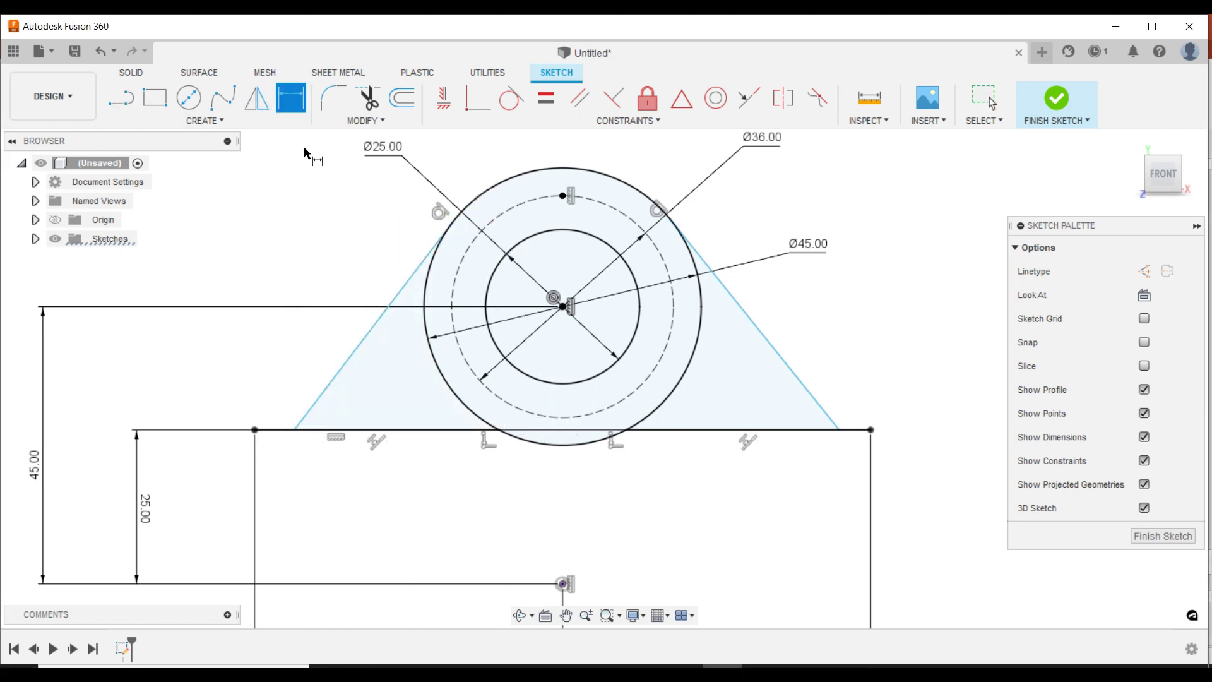
click(255, 429)
click(294, 430)
click(273, 398)
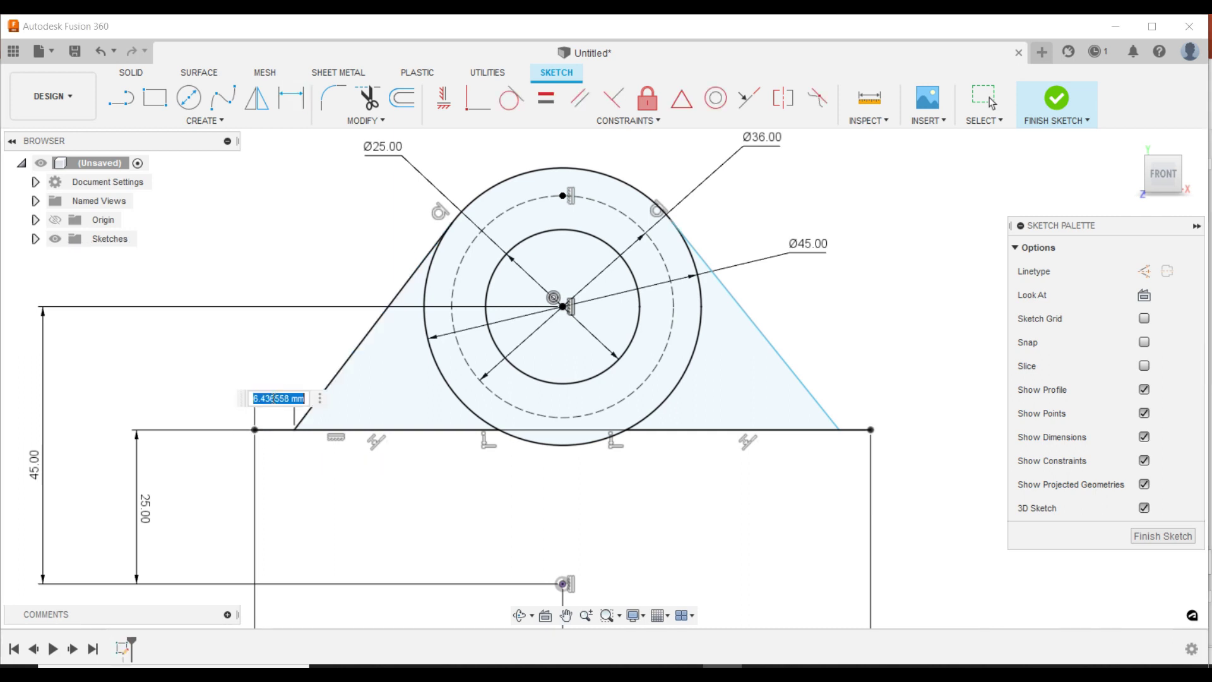
text(5)
key(Return)
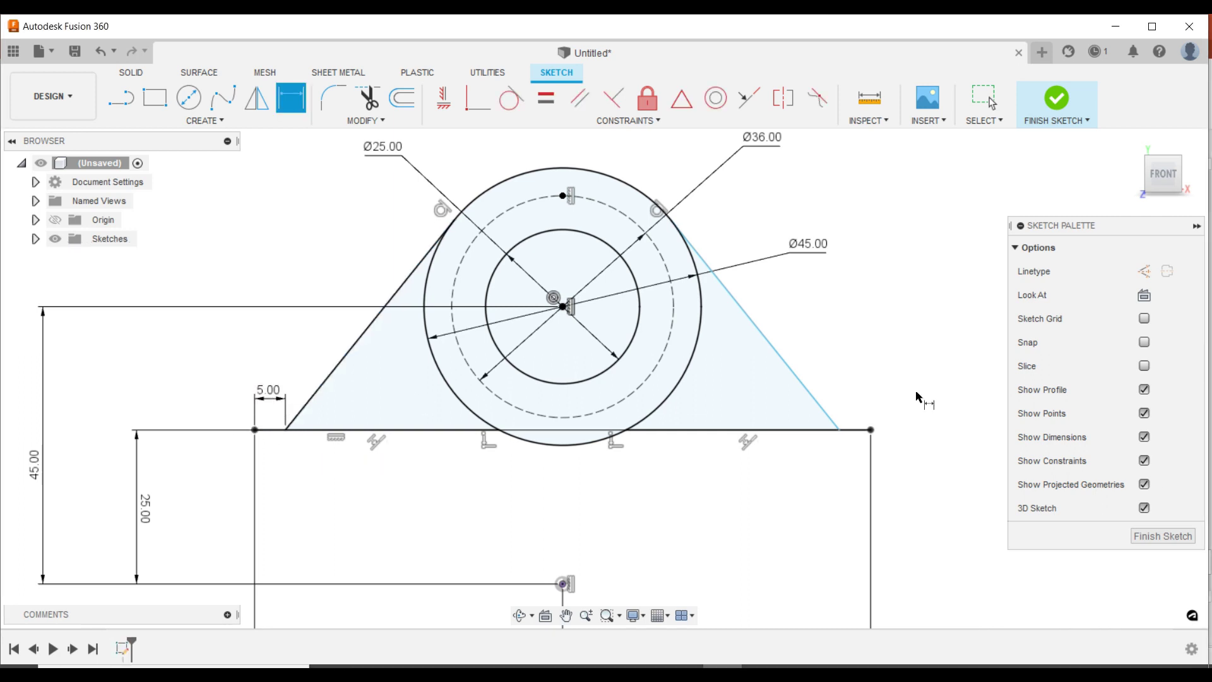
click(870, 430)
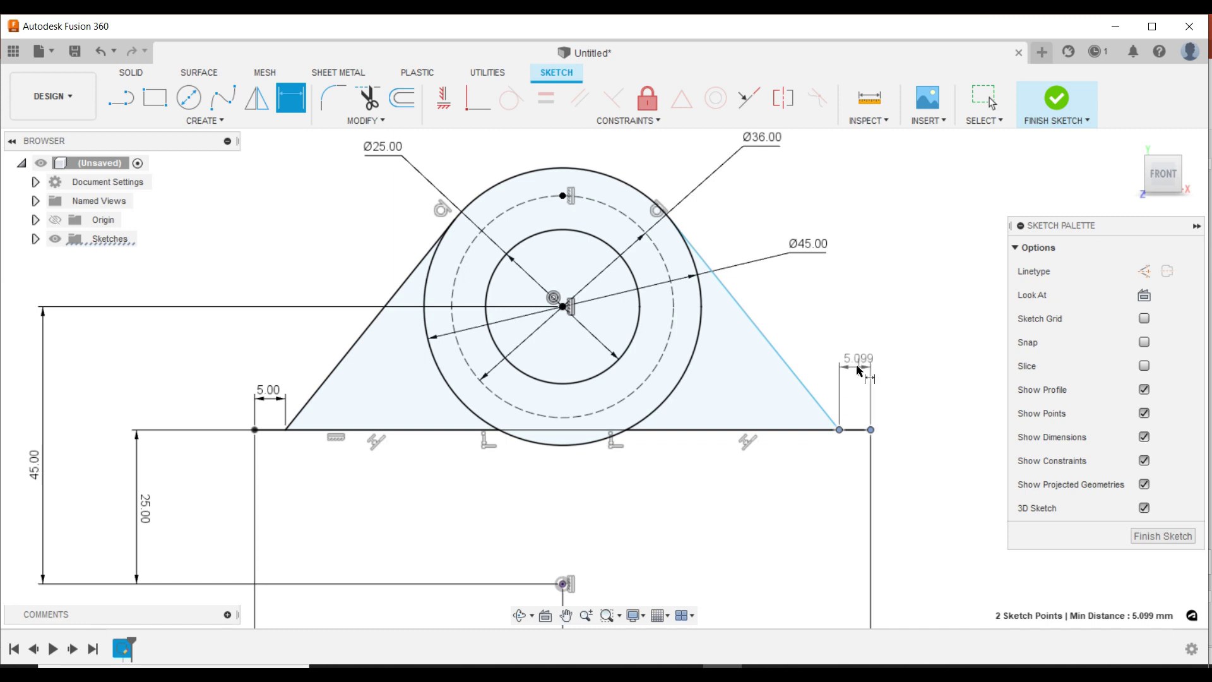
click(859, 388)
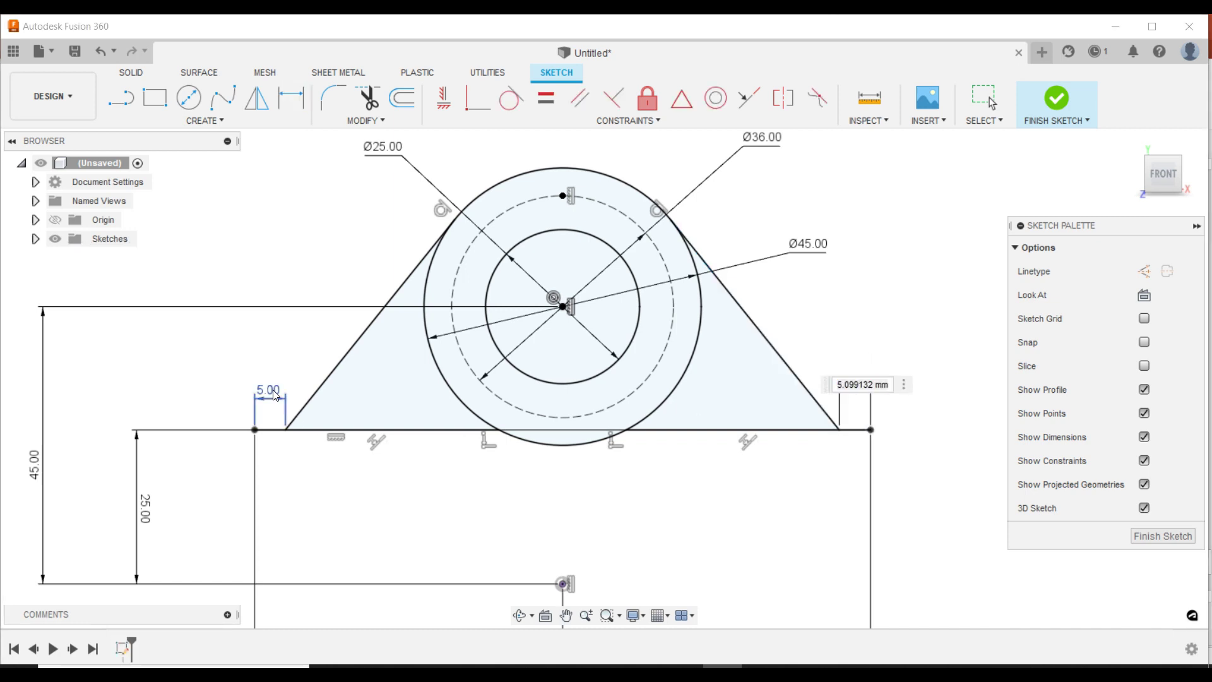
text(5)
key(Return)
scroll(814, 332, down, 3)
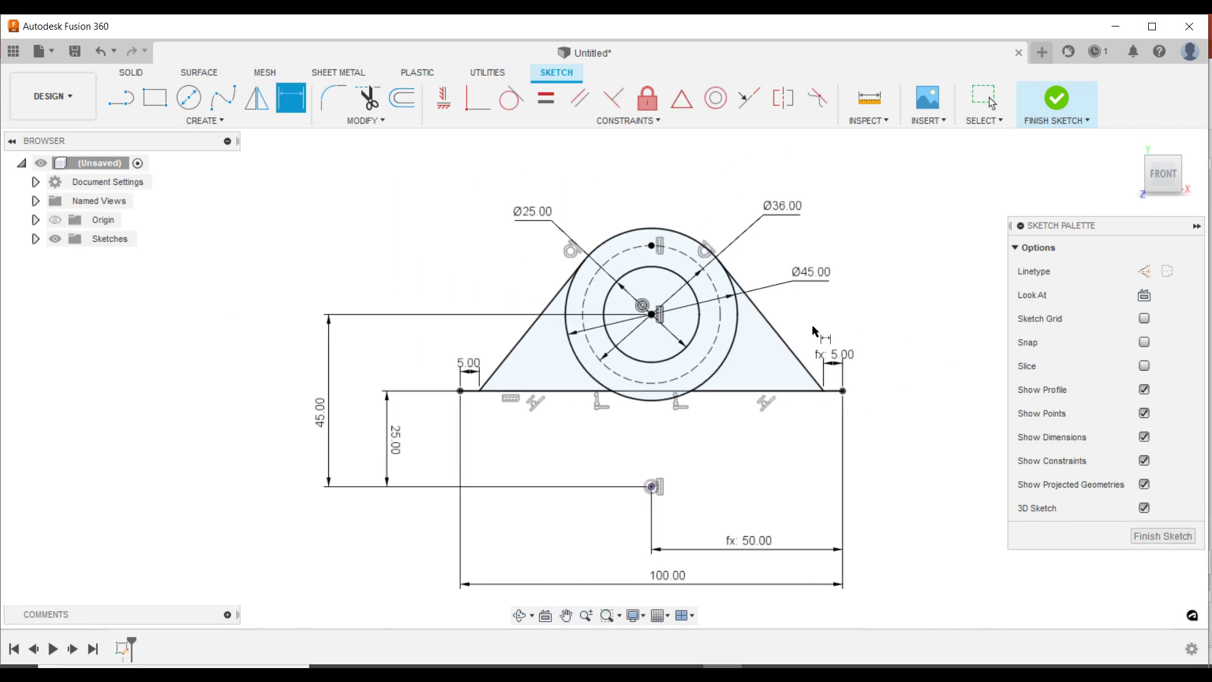
key(Escape)
scroll(921, 391, up, 2)
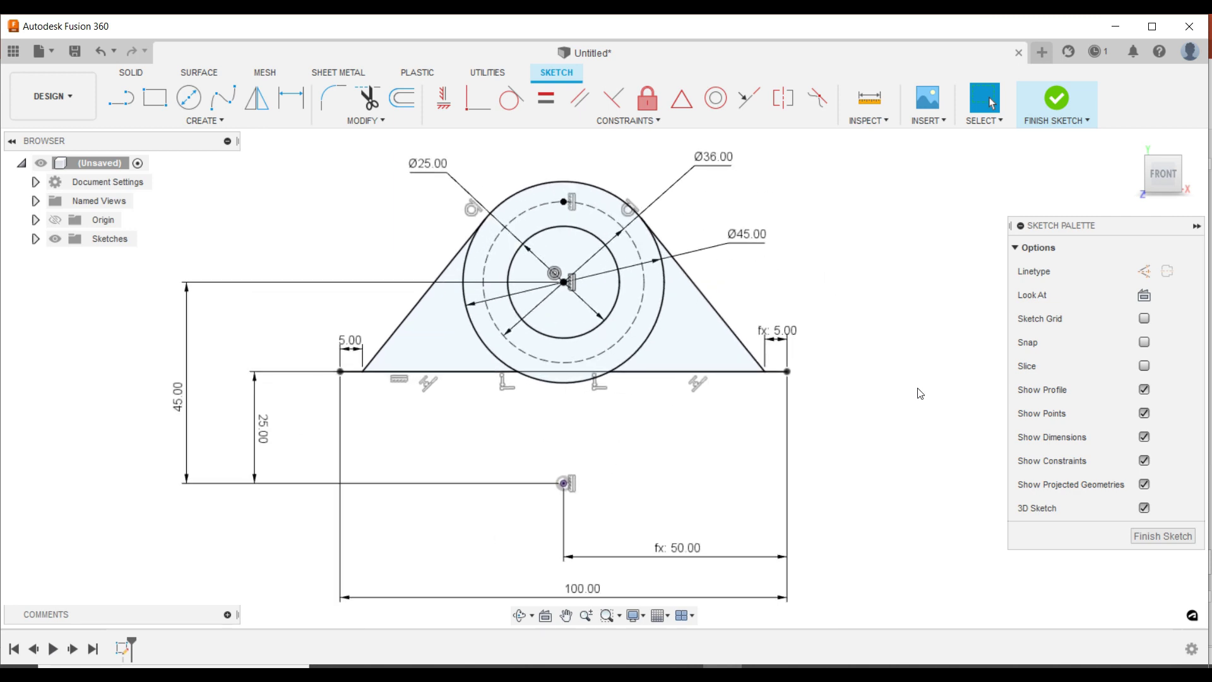
click(1144, 536)
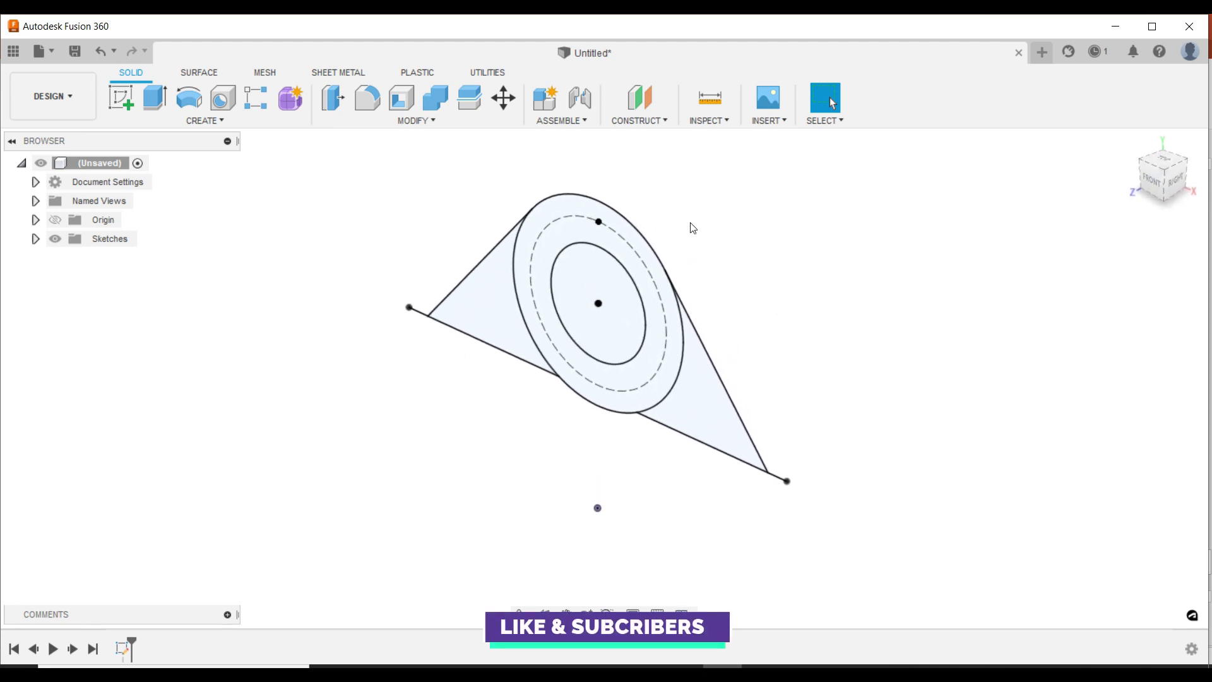
Step: Extrude the ring between the Ø45 and Ø25 circles 35 mm as a new body
click(155, 98)
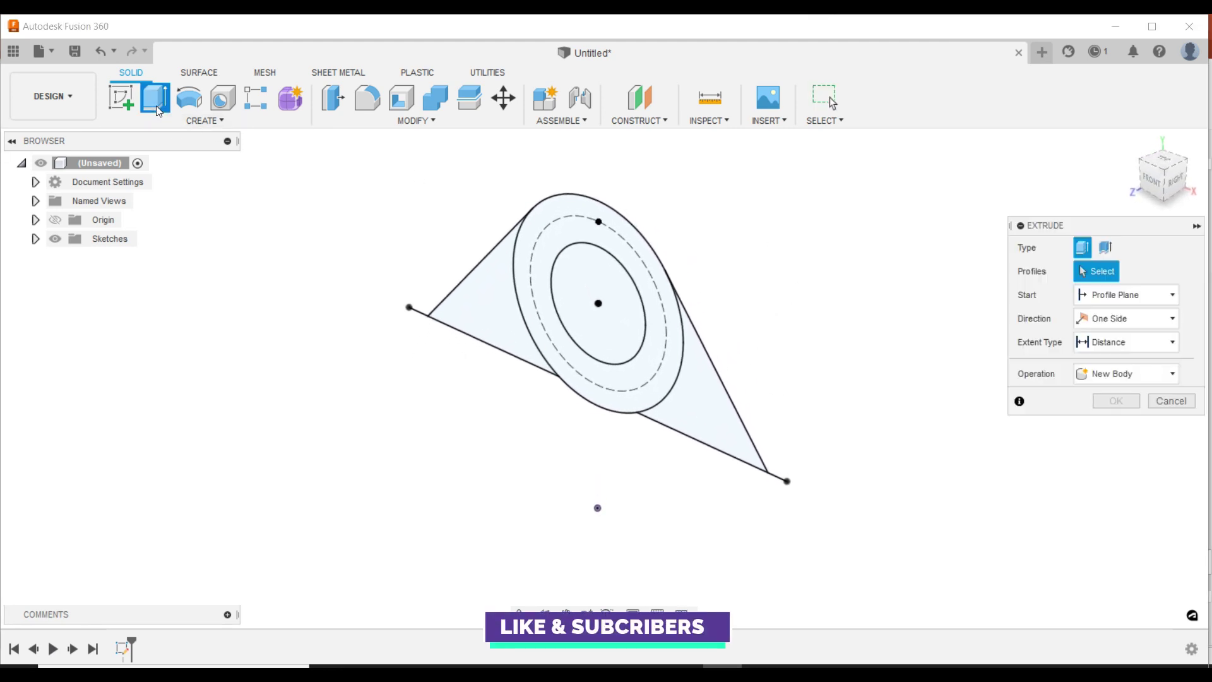
click(565, 245)
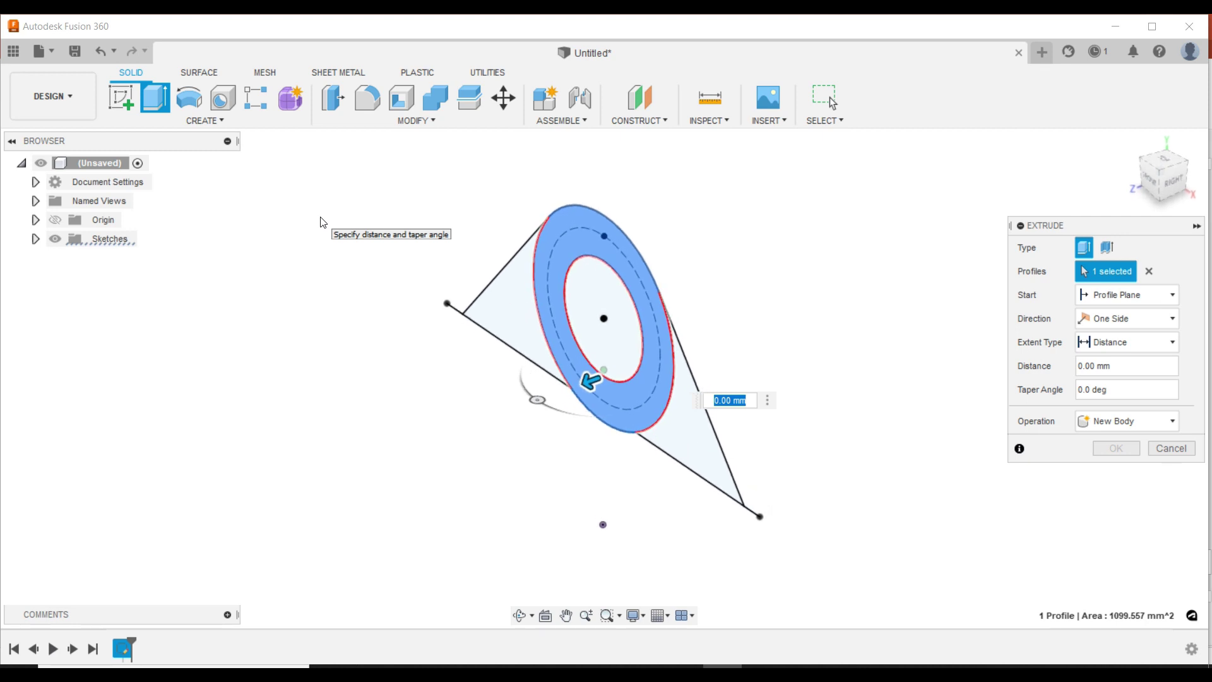
key(BackSpace)
text(5)
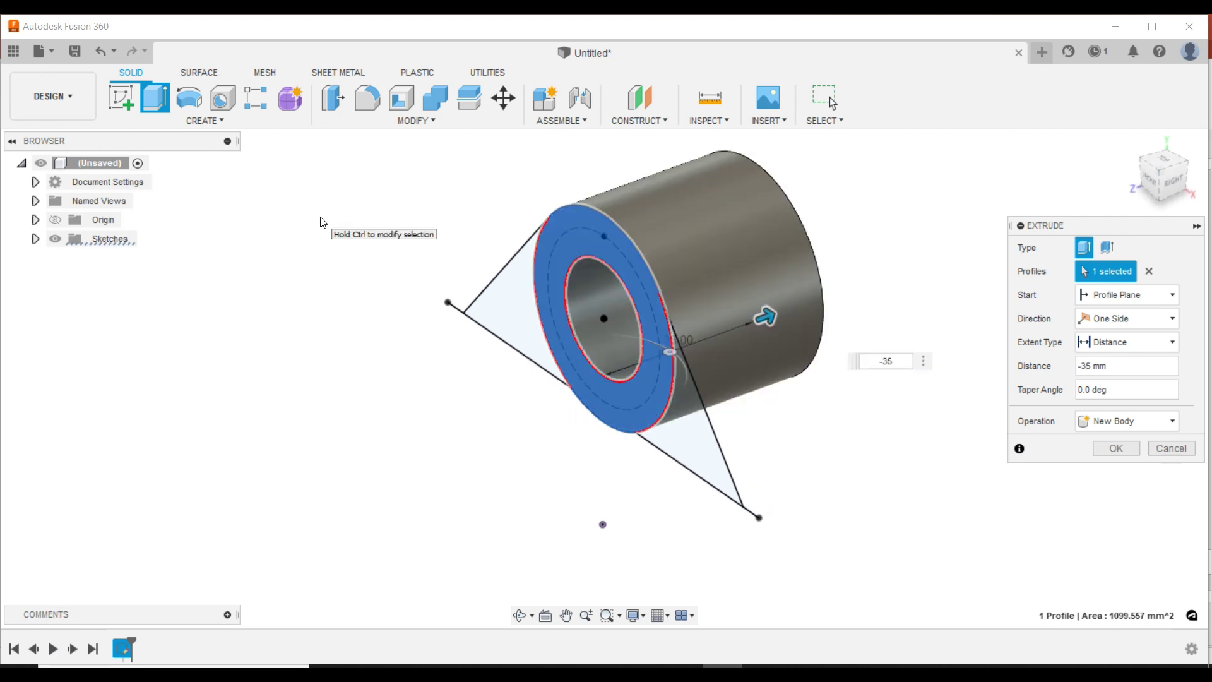
click(1108, 452)
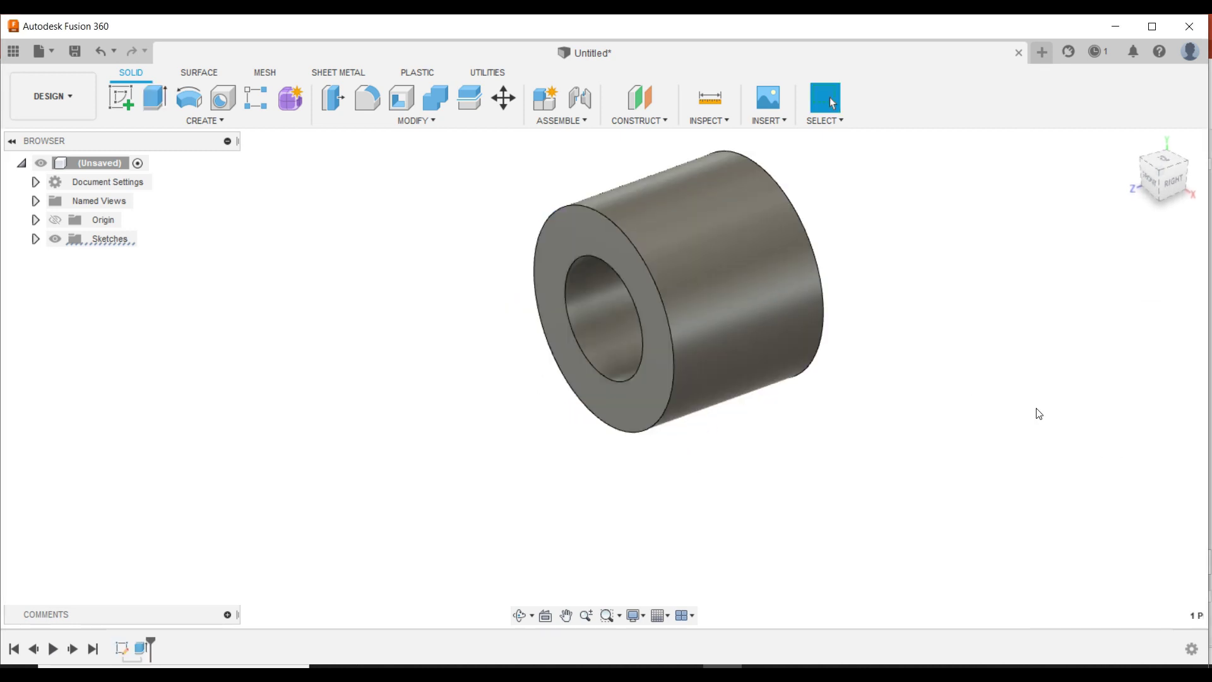
Step: Show Sketch1 and extrude both triangle profiles 8 mm from a -35 mm offset, joined
click(36, 258)
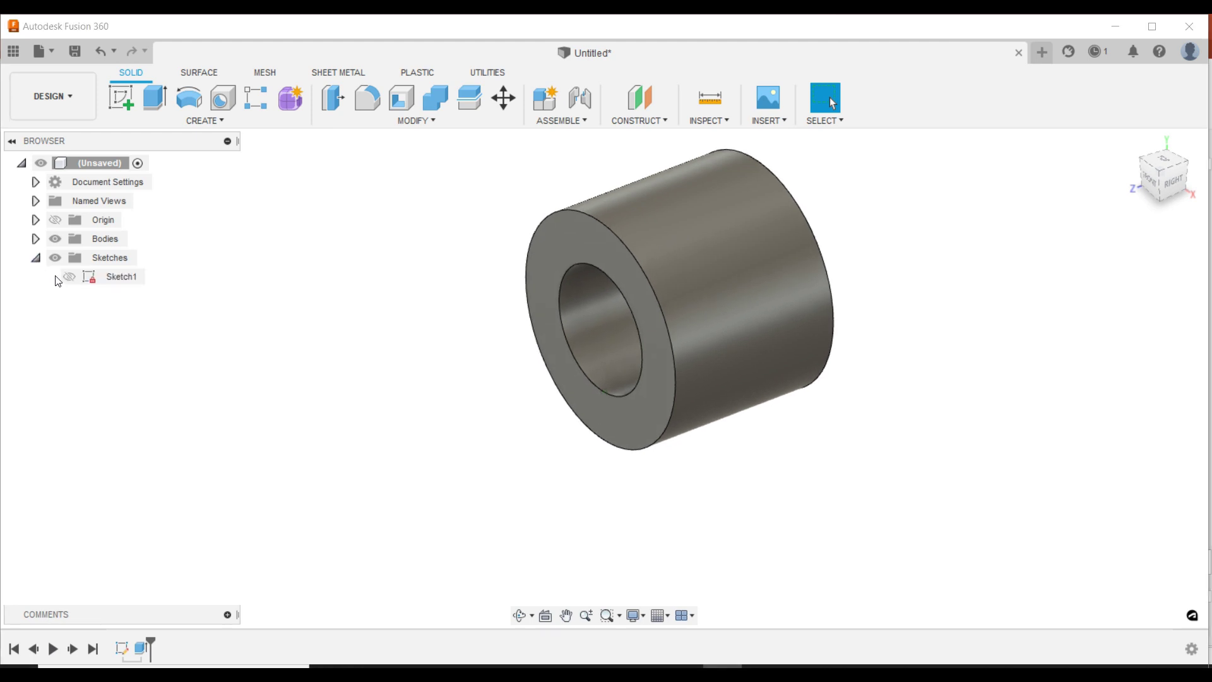
click(68, 277)
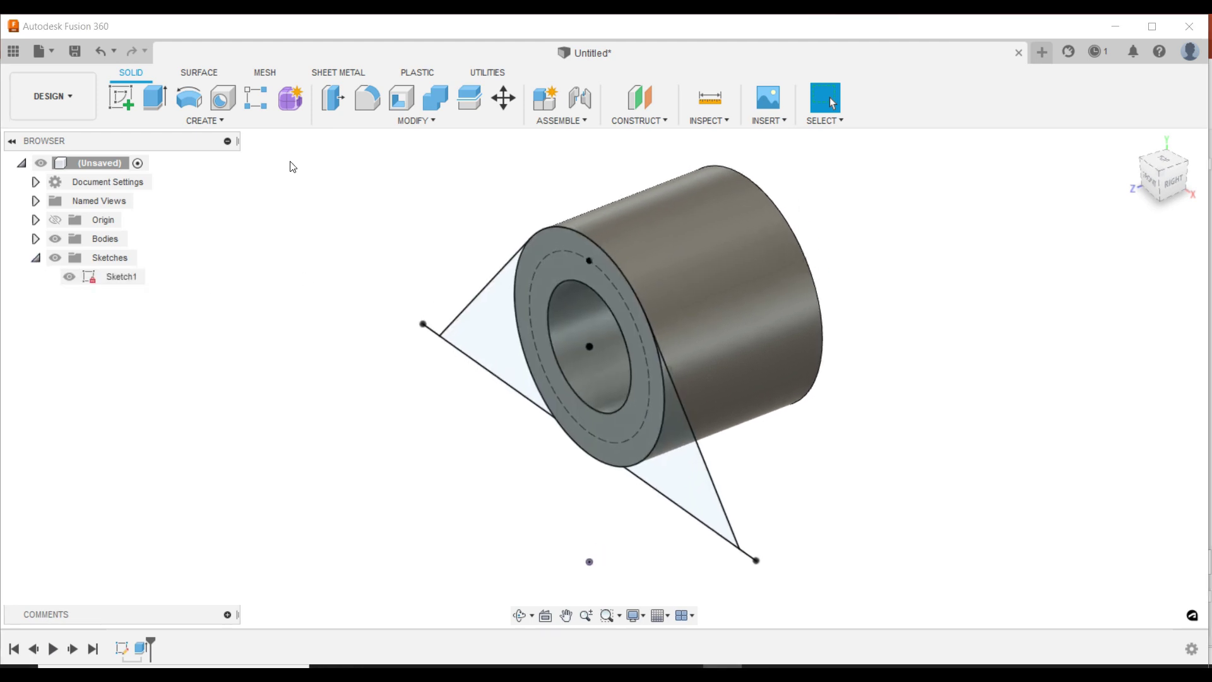
click(154, 98)
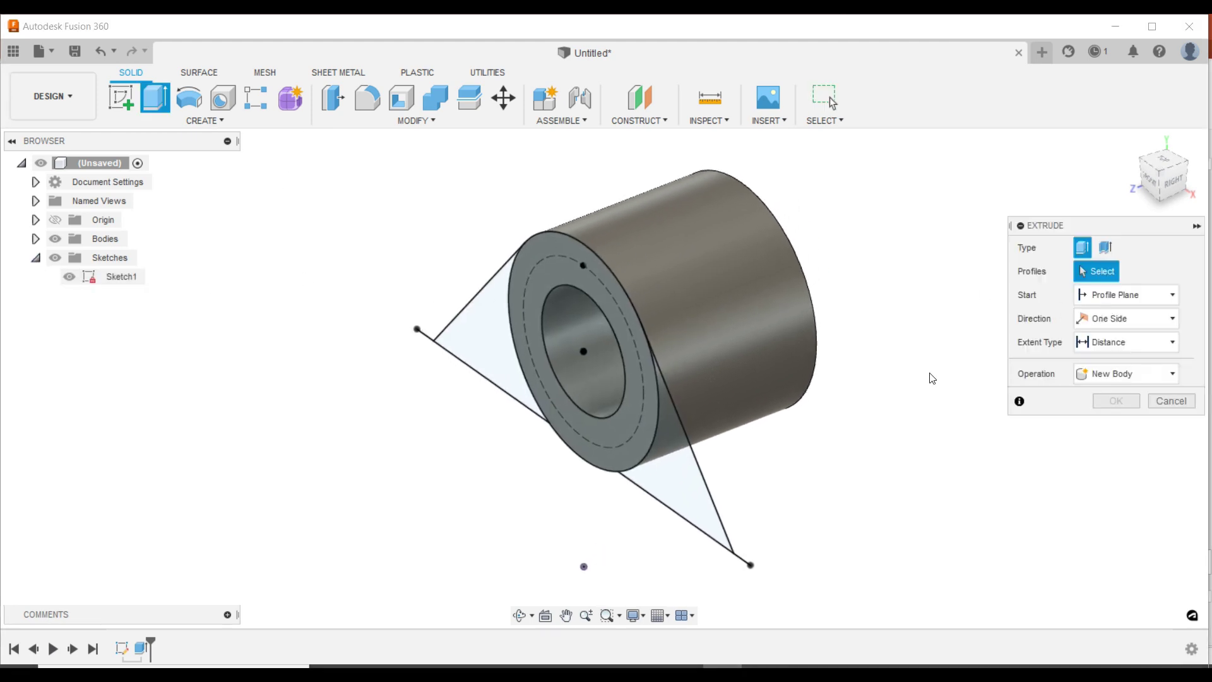
click(669, 481)
click(476, 351)
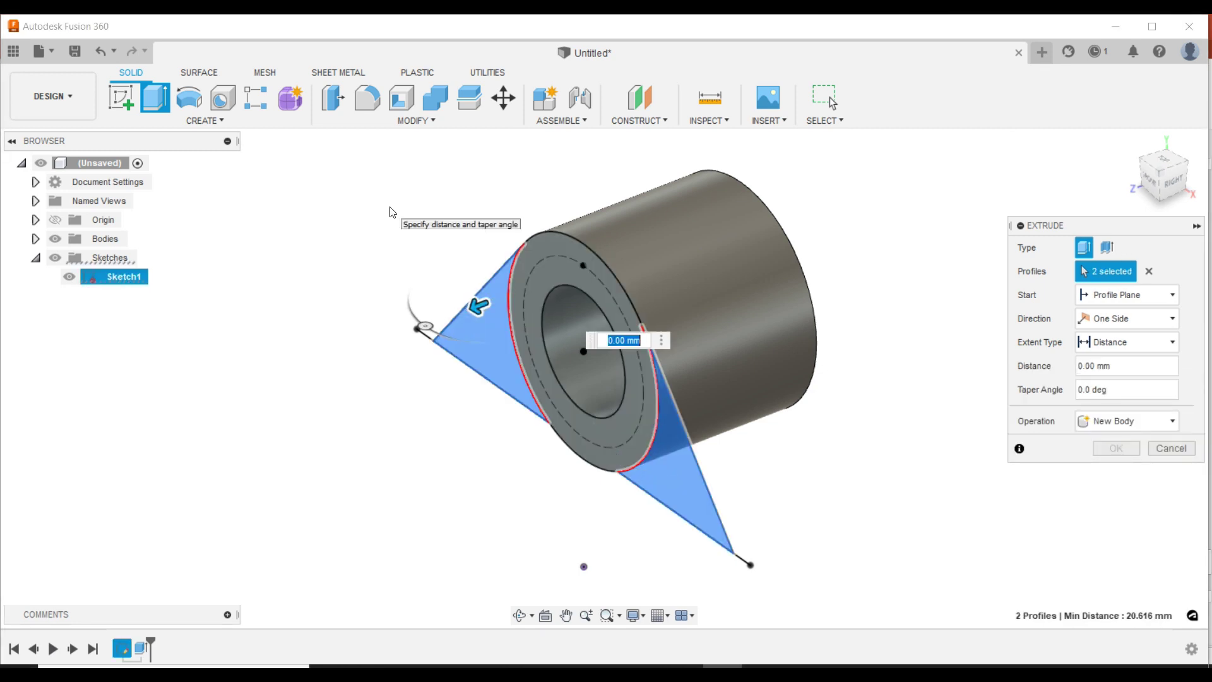
click(1115, 296)
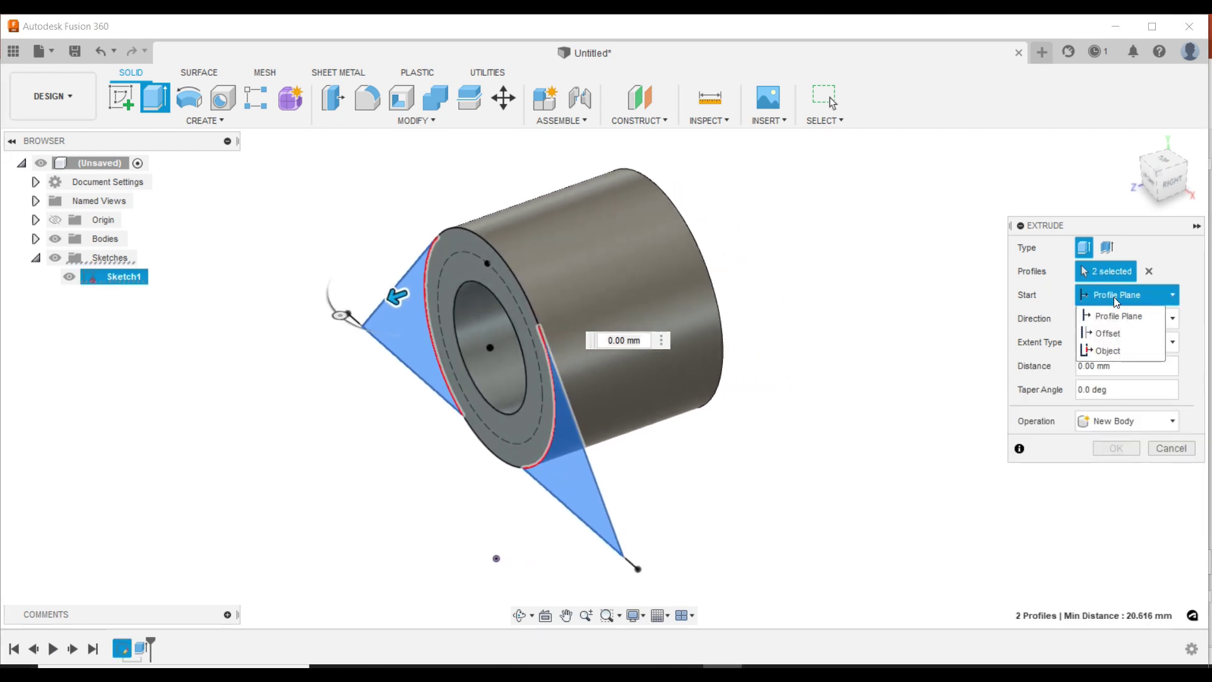
click(1114, 332)
drag(1120, 325, 1056, 322)
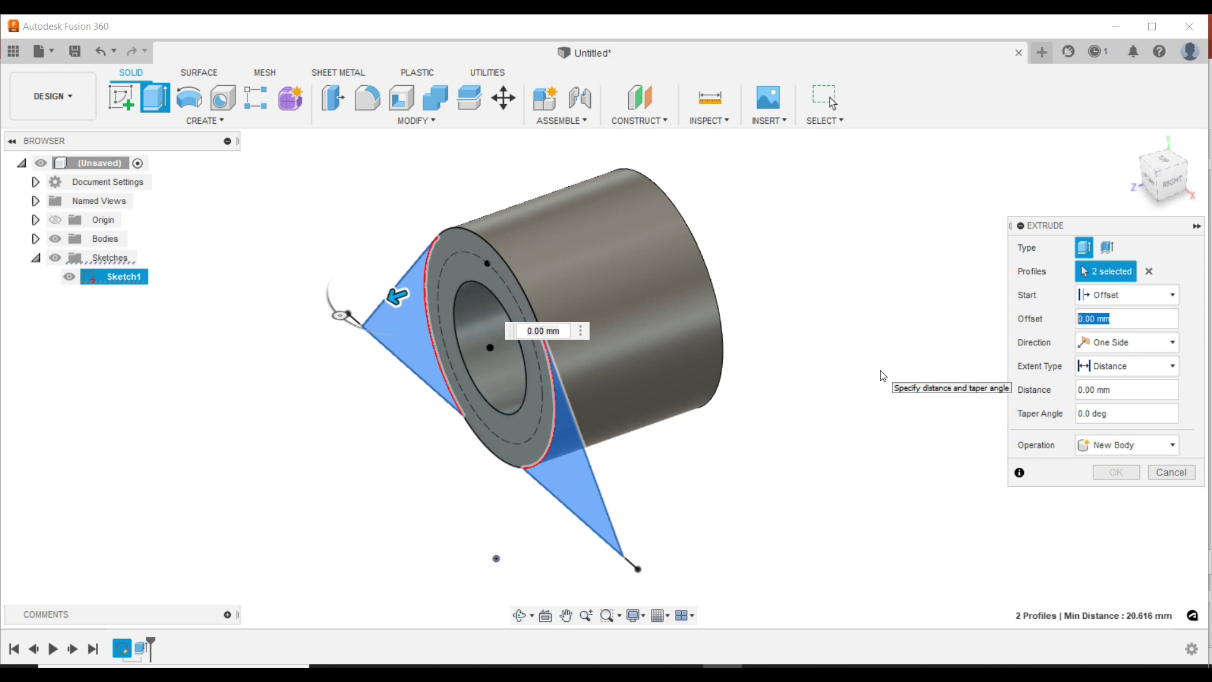
text(-35)
key(Return)
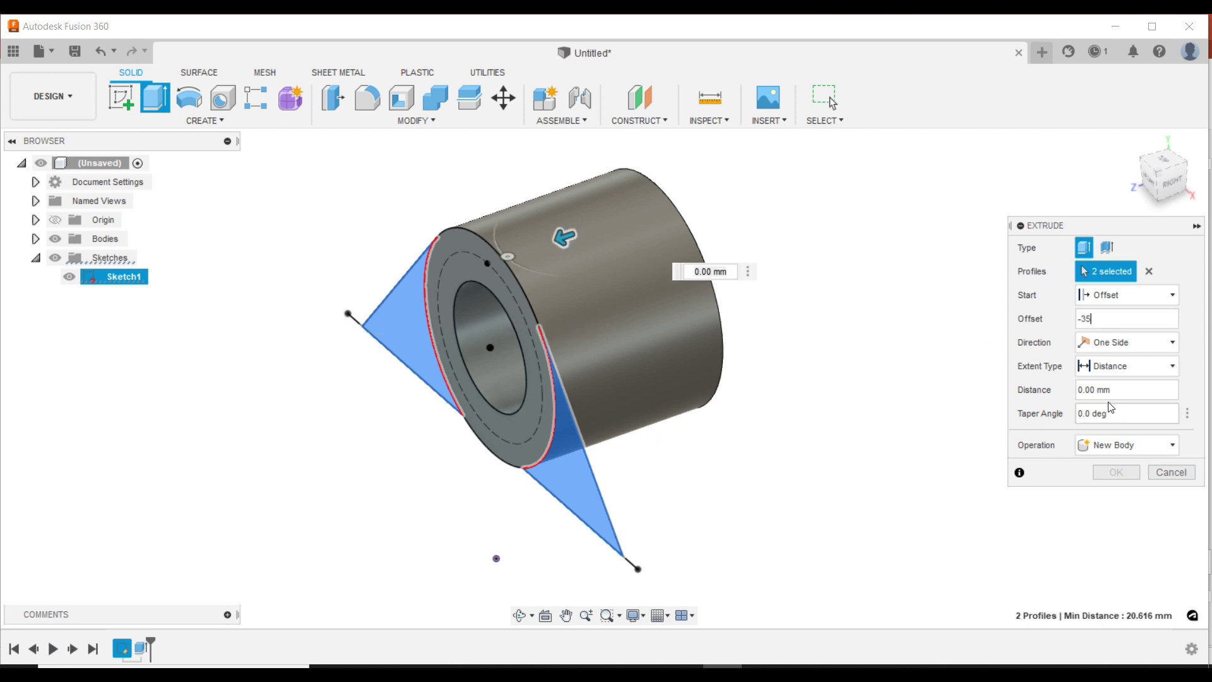
click(1100, 391)
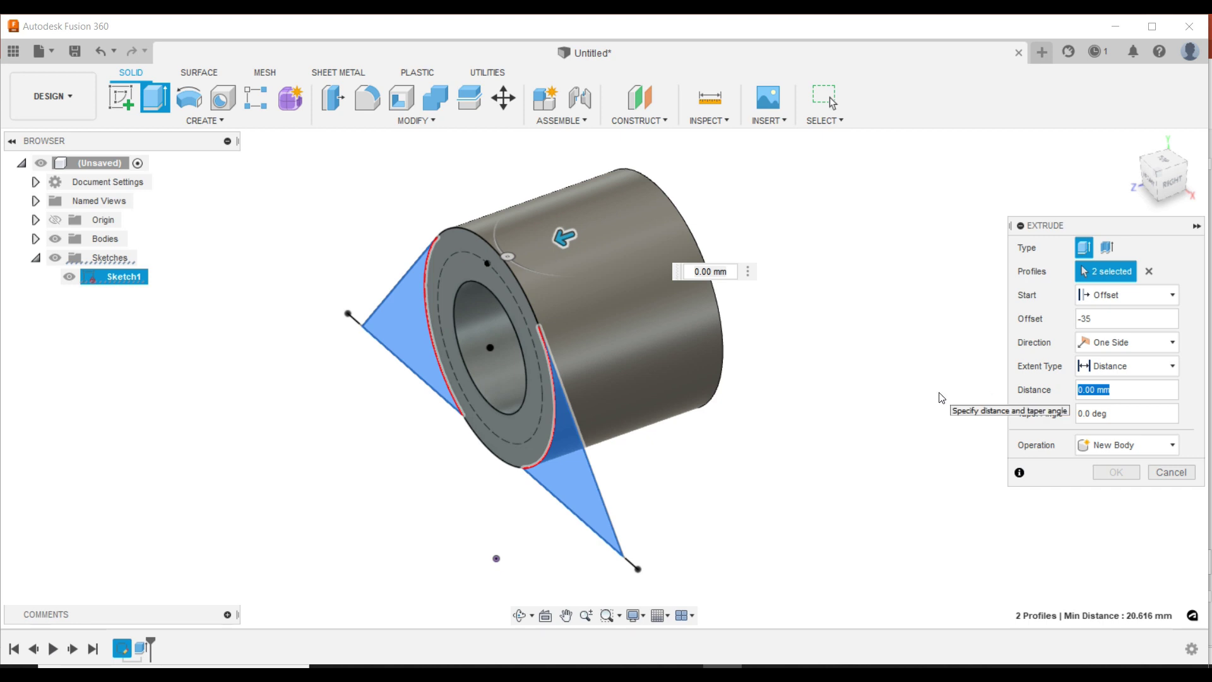
text(8)
key(Return)
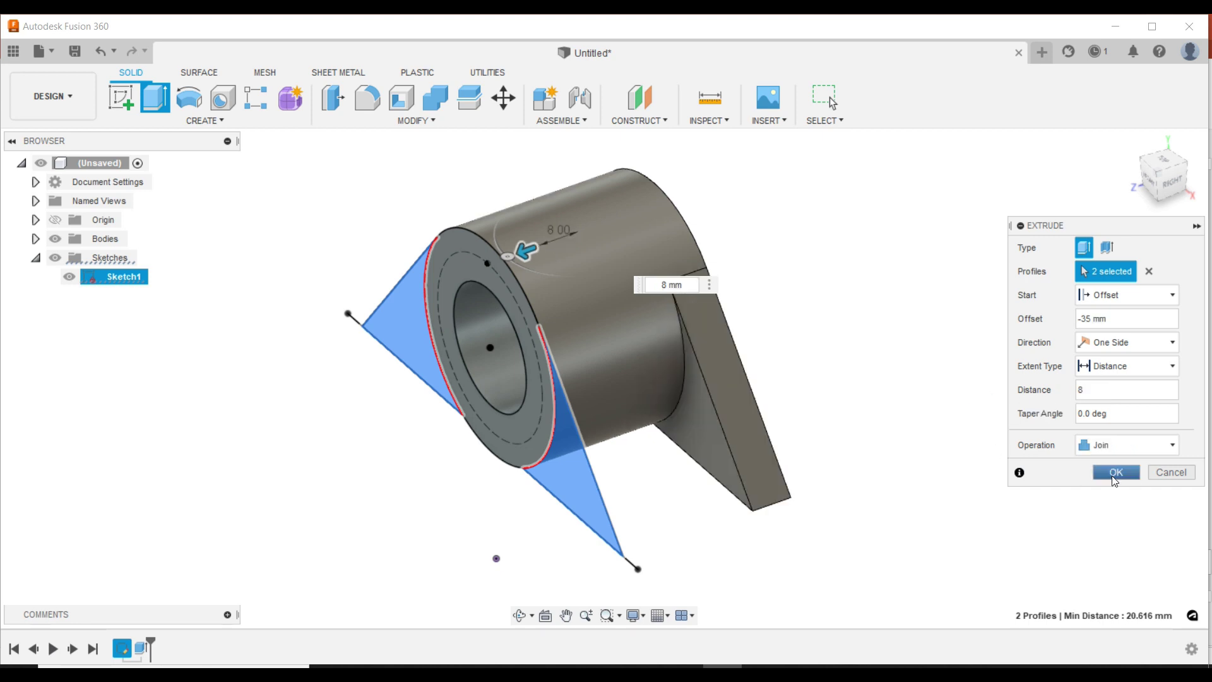
click(1115, 473)
Step: Orbit the part and compare it against the reference drawing
mouse_move(910, 406)
shift+middle_down()
mouse_move(925, 388)
mouse_move(856, 322)
shift+middle_up()
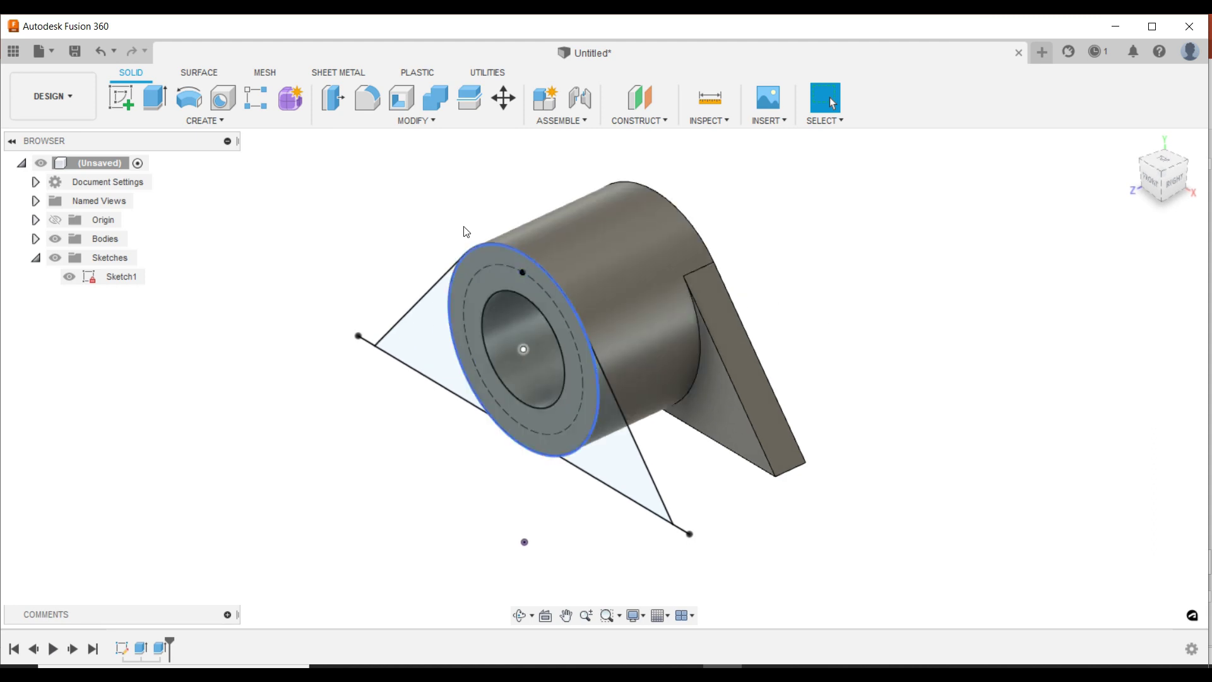
key(alt+Tab)
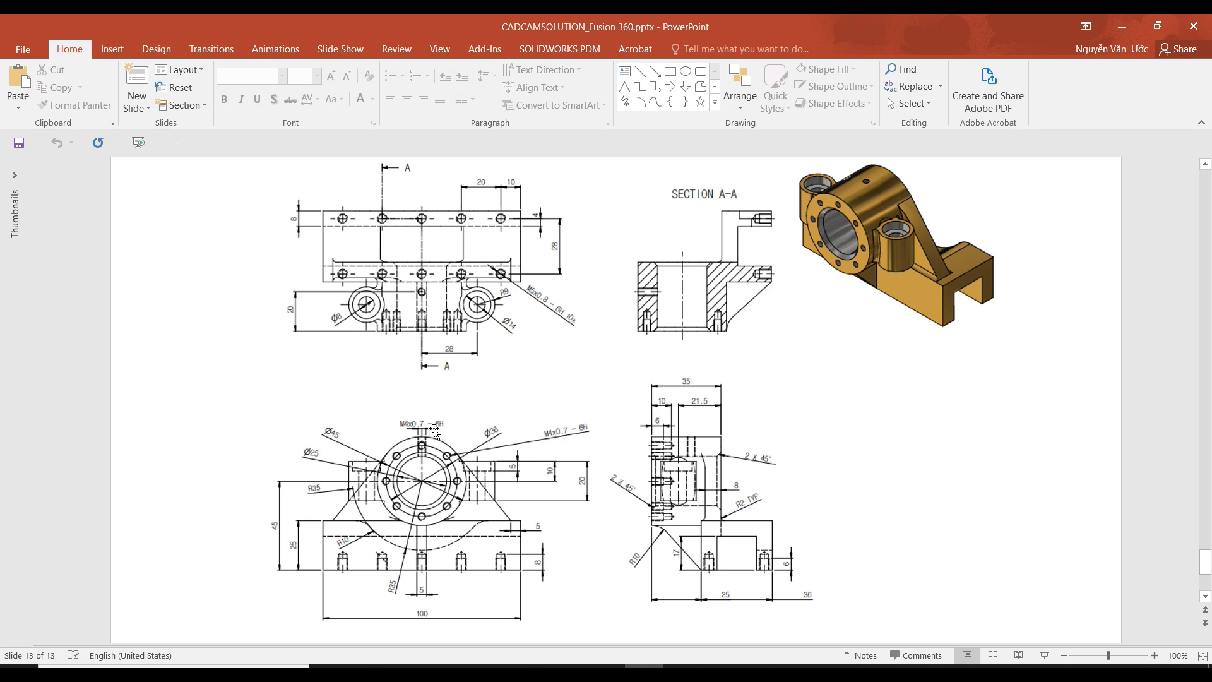
key(alt+Tab)
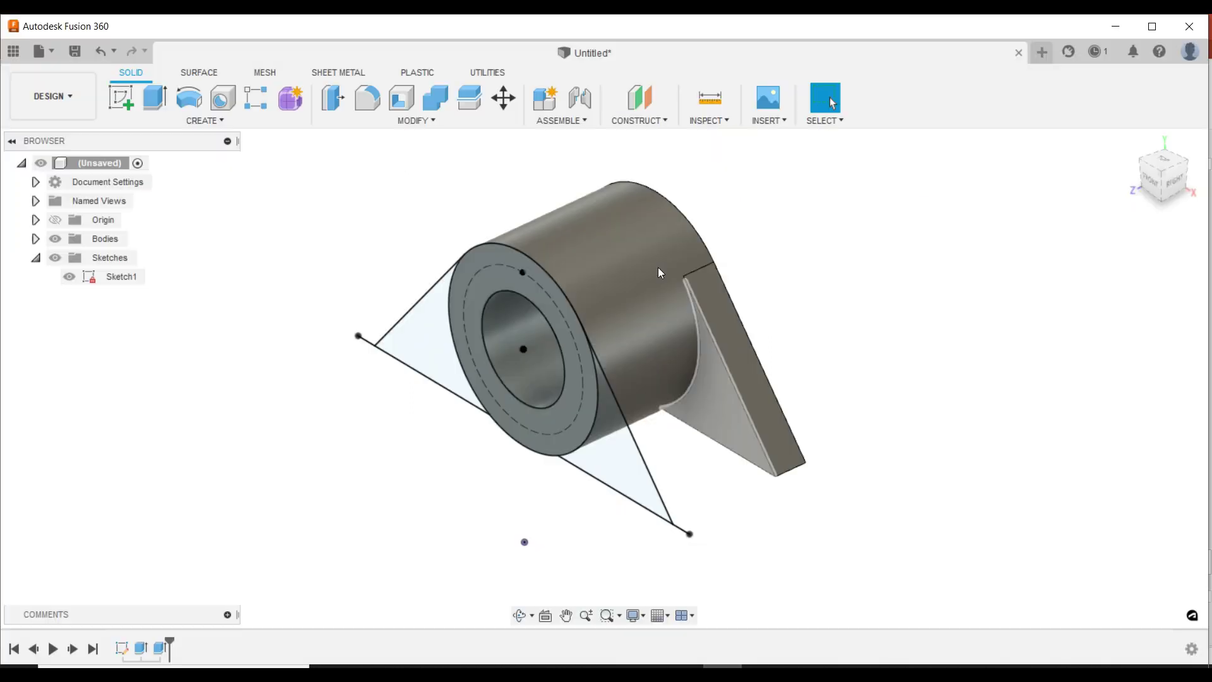
scroll(576, 154, up, 3)
key(h)
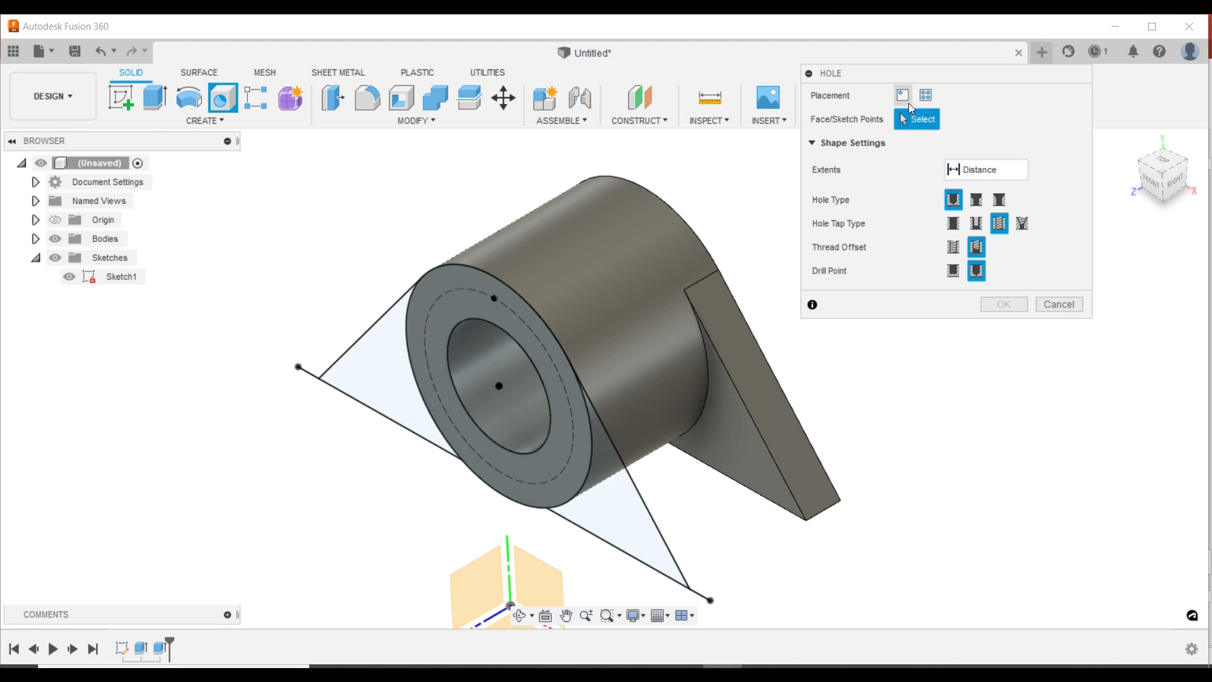
Step: Drill a simple 10 mm deep hole at the top sketch point on the front face
click(925, 96)
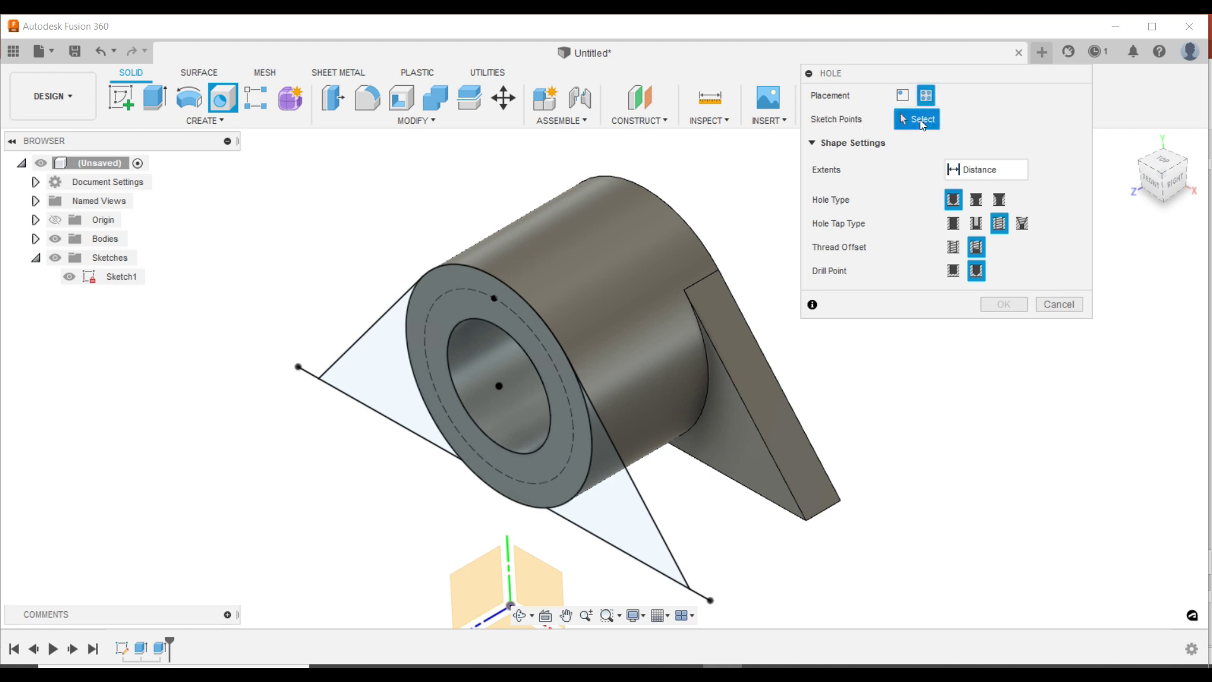
click(493, 298)
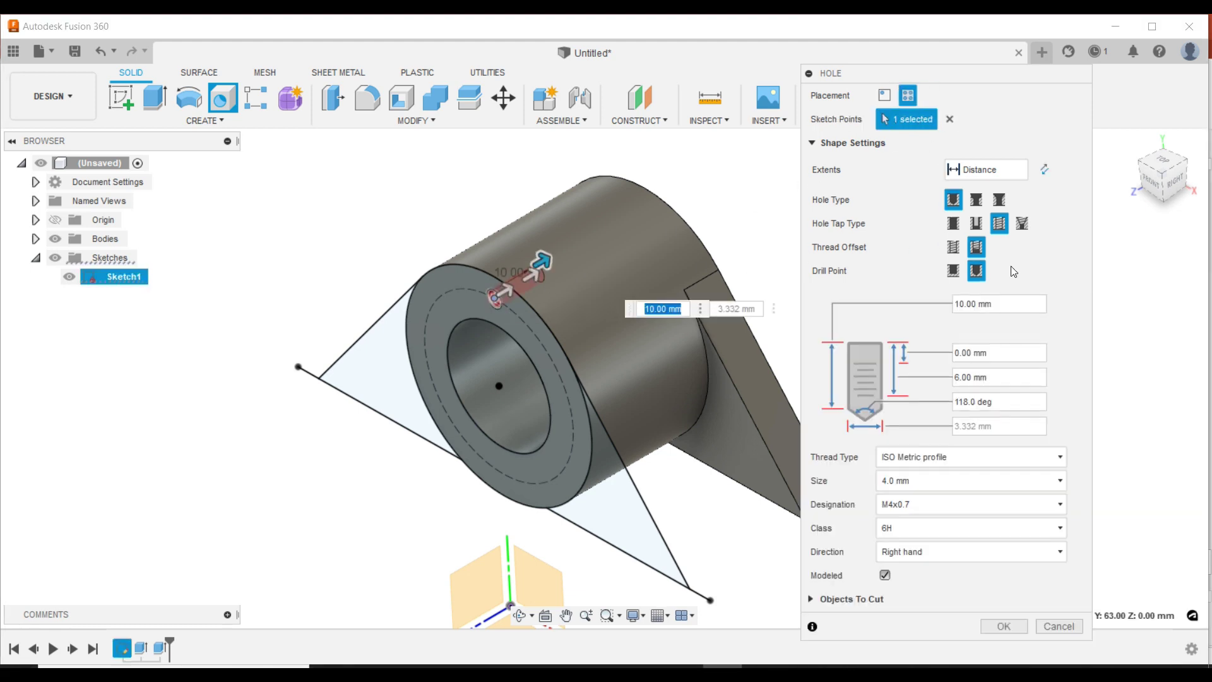
click(955, 223)
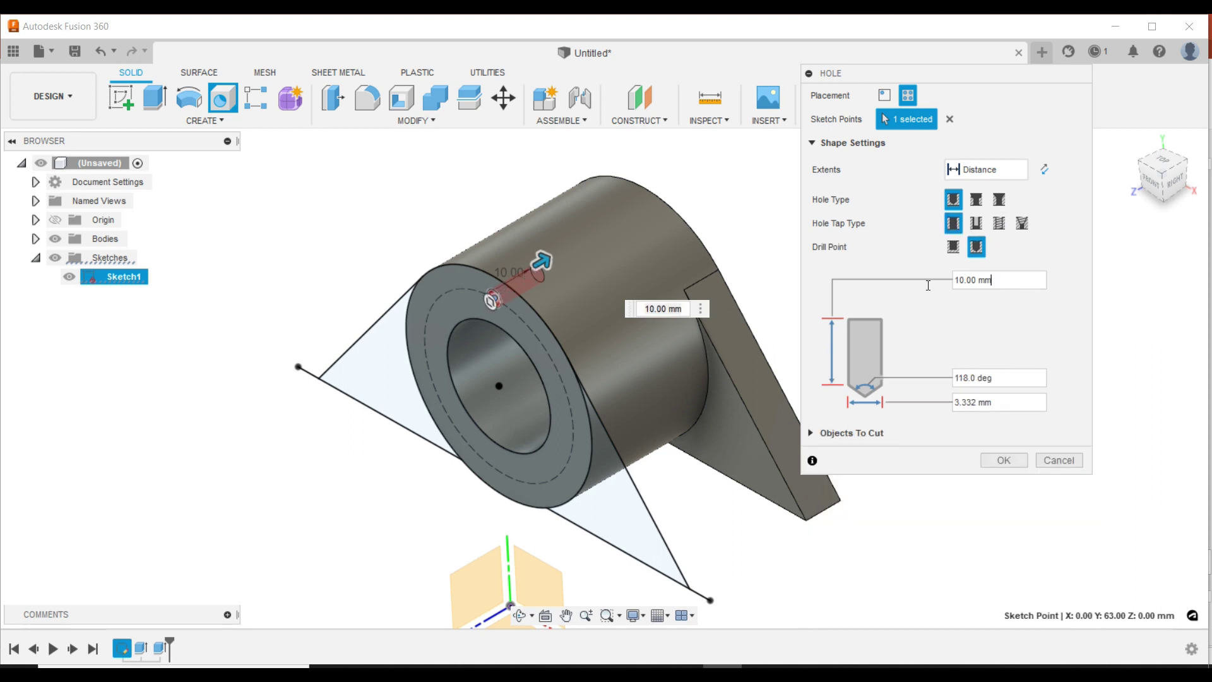
click(1008, 402)
click(1004, 460)
Step: Hide Sketch1 and orbit to face the cylinder's front
scroll(461, 247, up, 2)
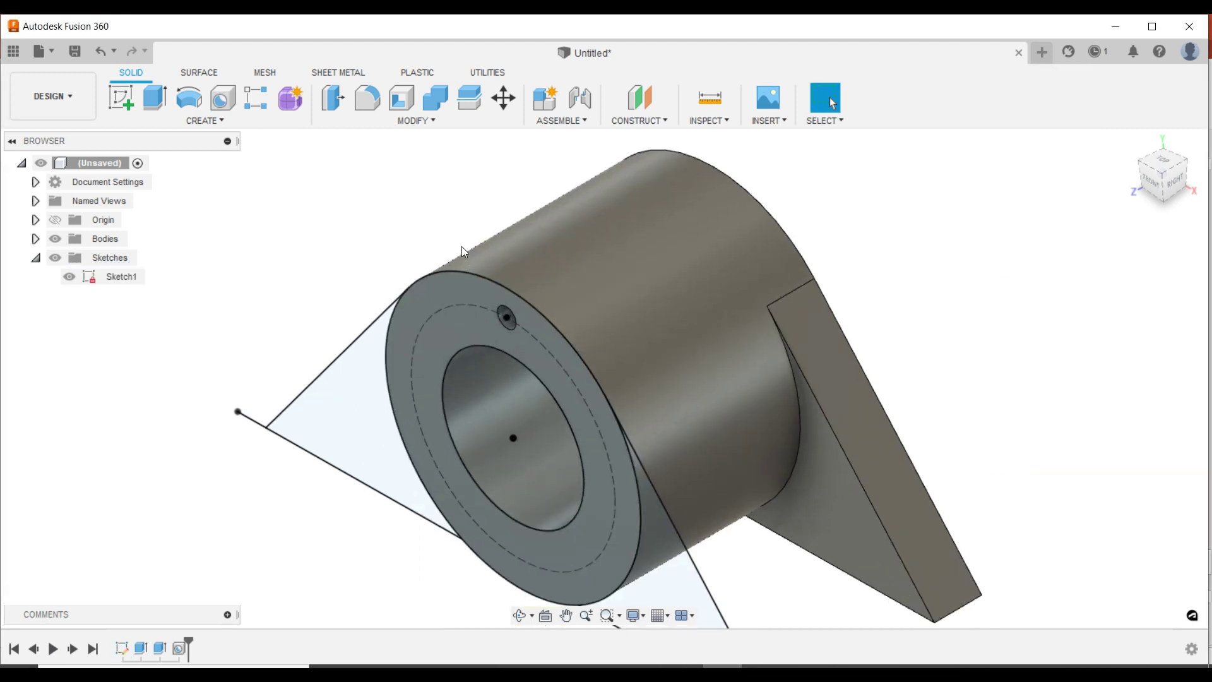
scroll(461, 249, up, 3)
scroll(461, 249, up, 3)
click(70, 276)
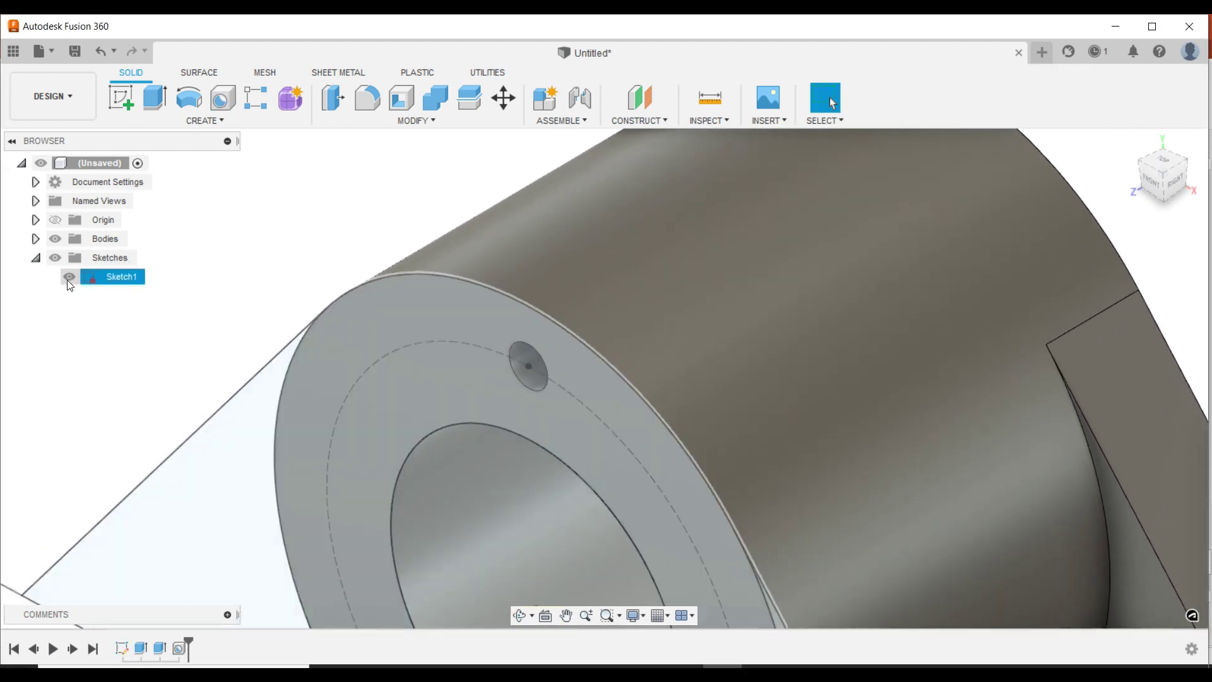
scroll(362, 246, down, 5)
shift+middle_drag(361, 245, 365, 215)
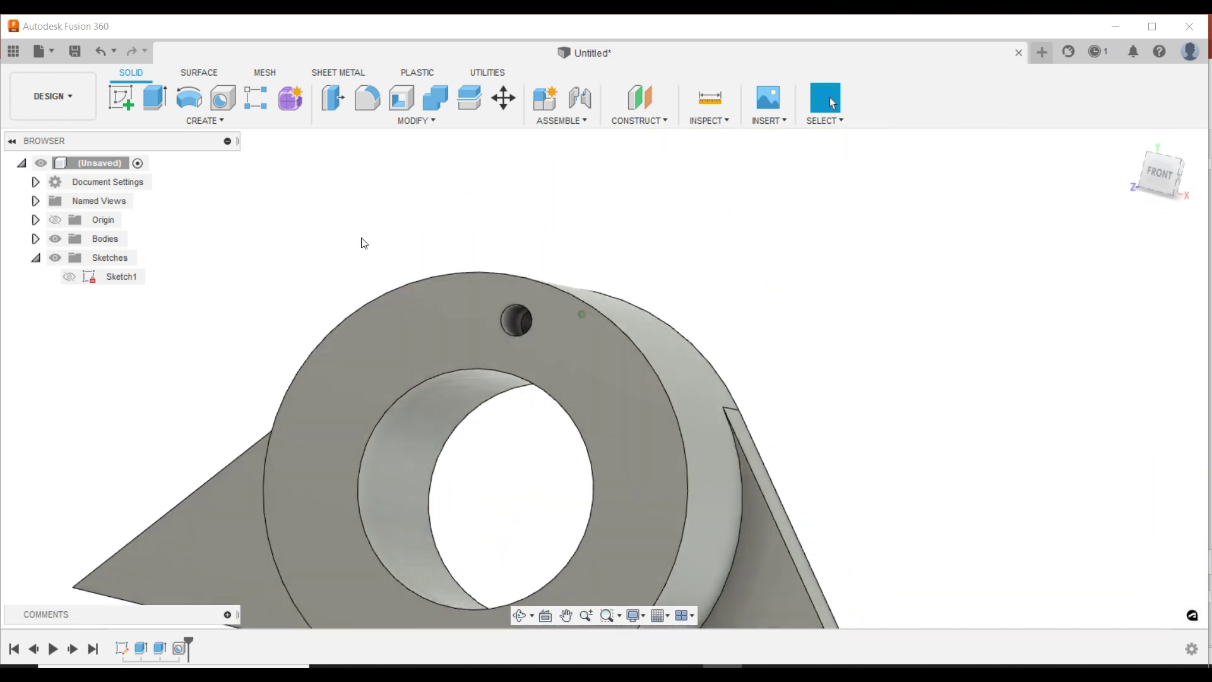
Step: Chamfer the small hole's front edge by 0.5 mm
click(365, 120)
click(350, 173)
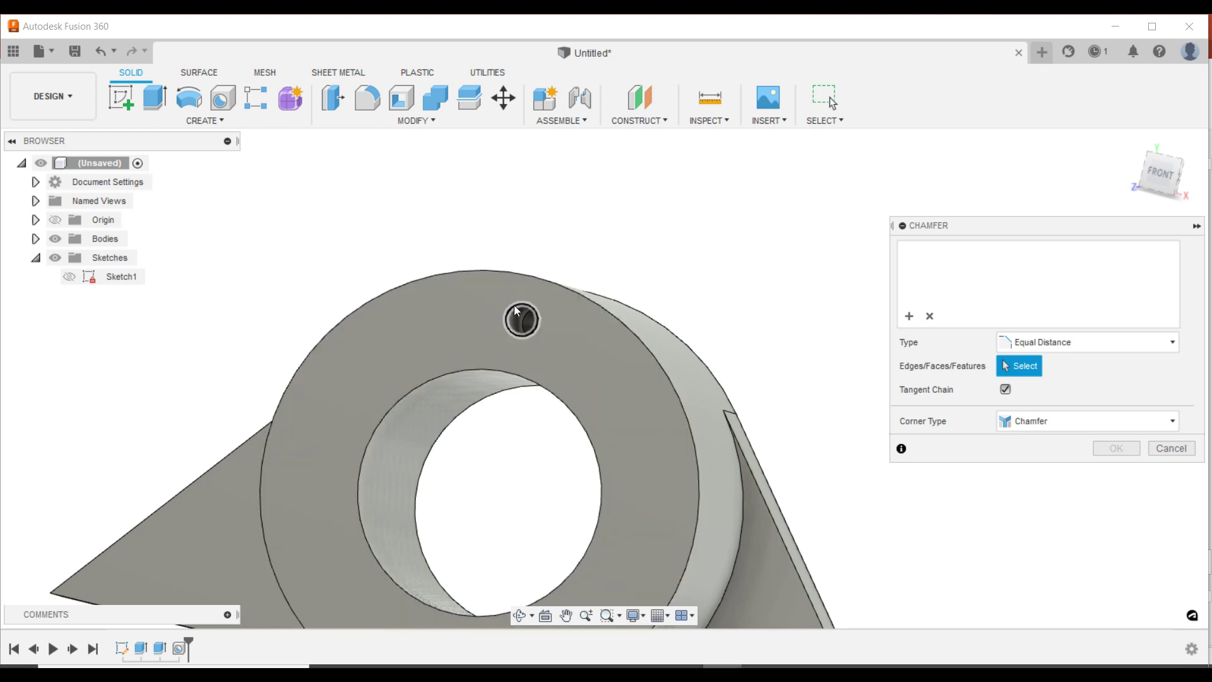
click(514, 305)
text(0.5)
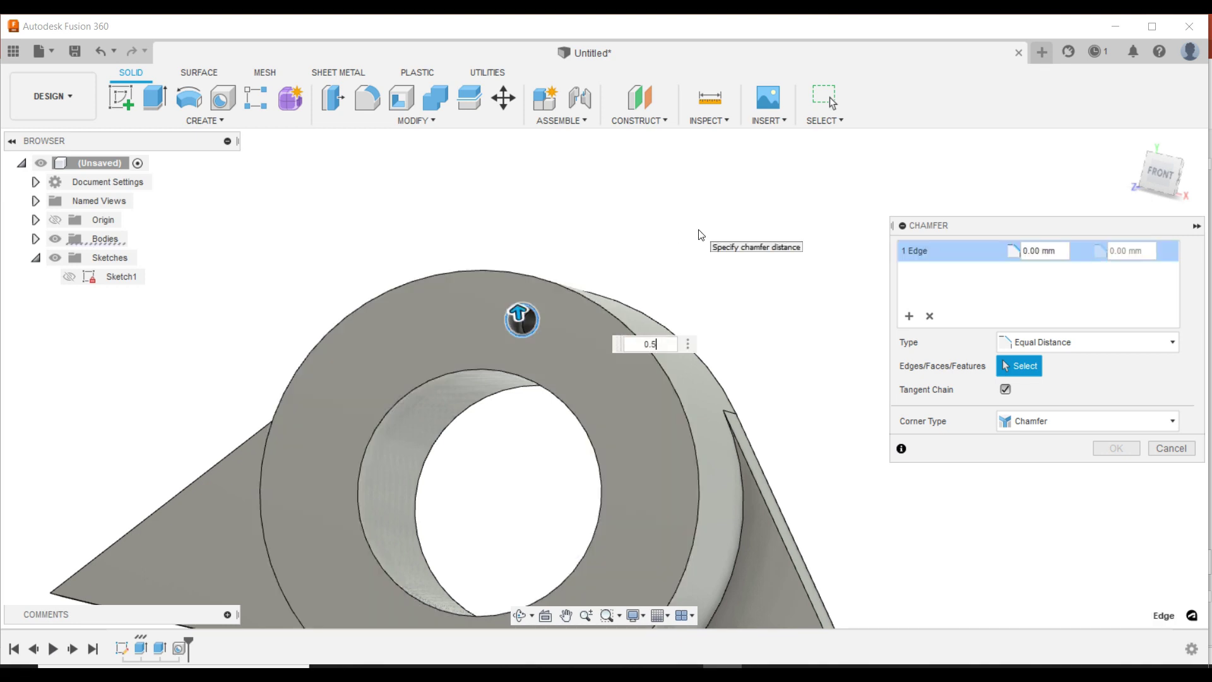
click(1106, 456)
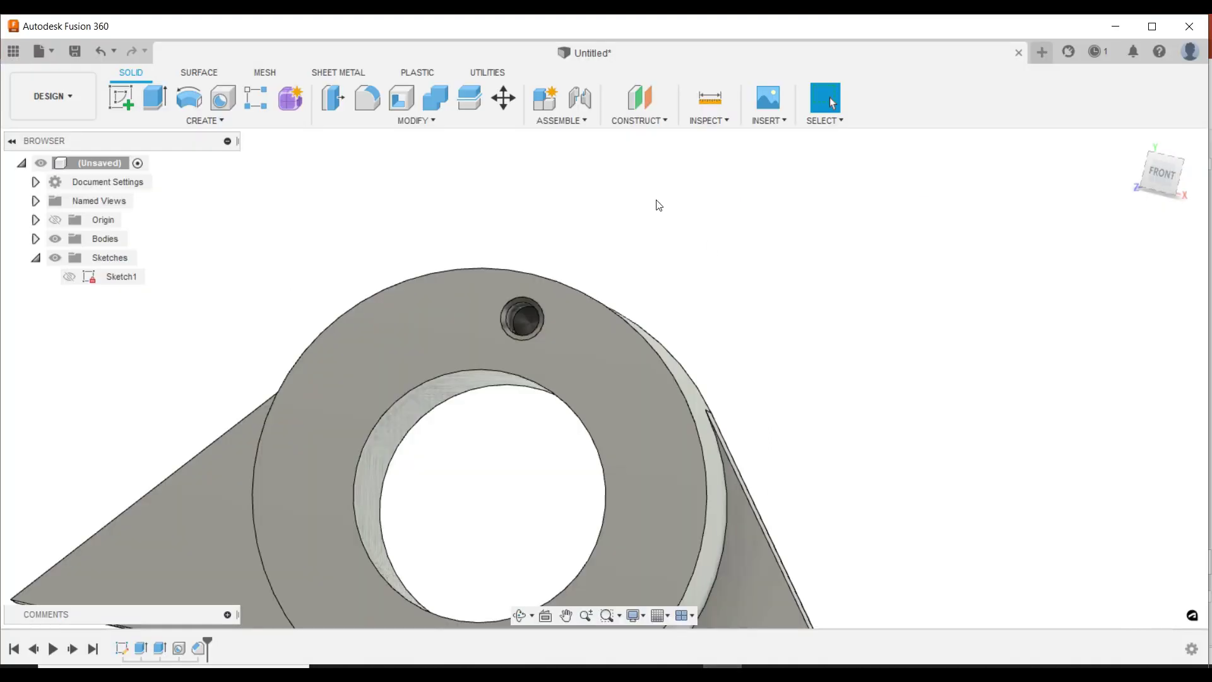
click(244, 123)
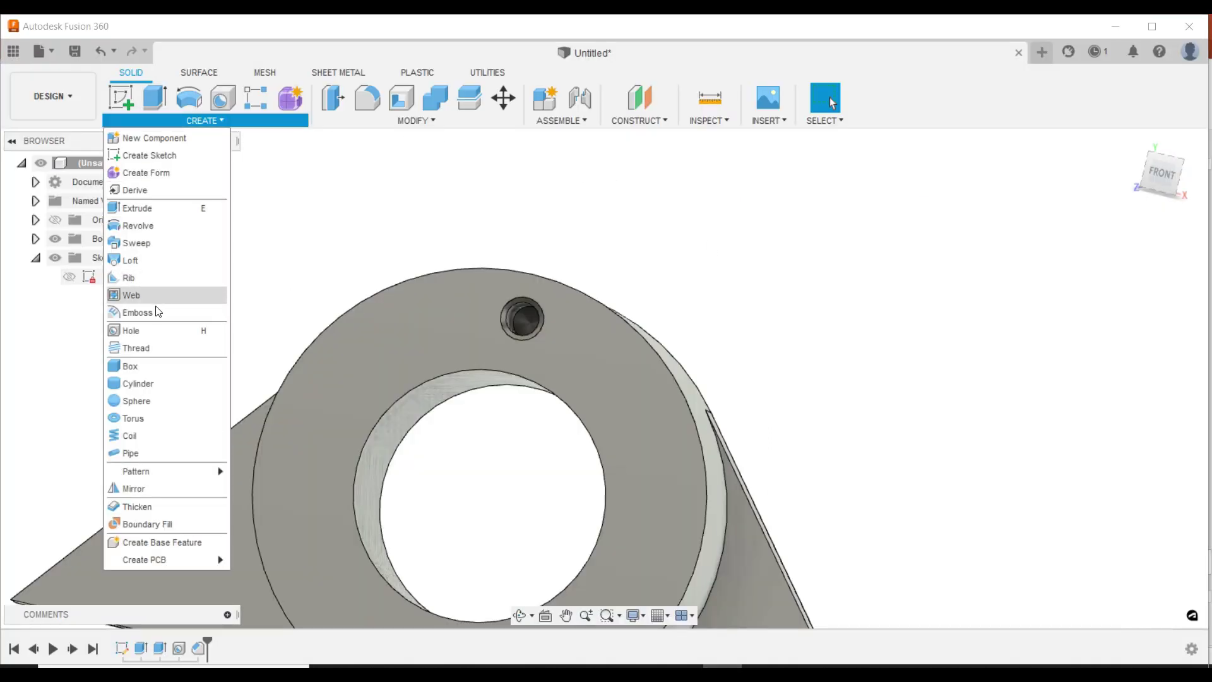
Step: Thread the small hole's inner face as a modeled 4.0 mm (M4x0.7) thread, 6 mm long
click(139, 347)
scroll(471, 281, up, 2)
click(528, 326)
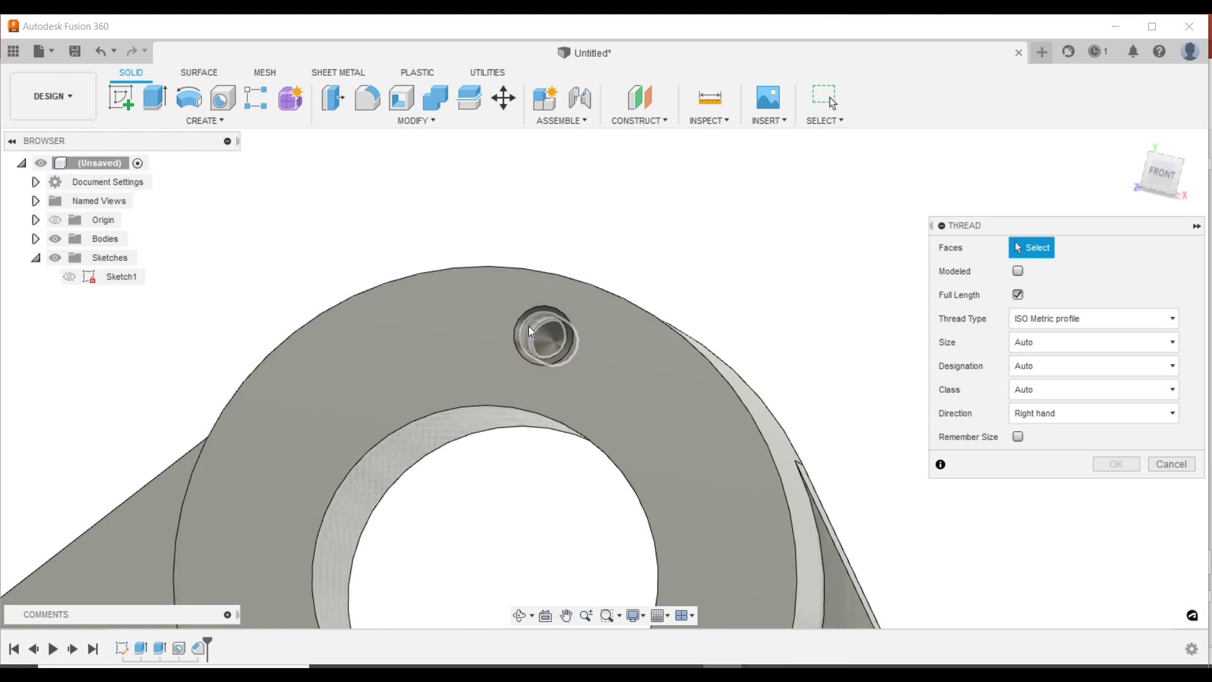
shift+middle_drag(645, 221, 661, 207)
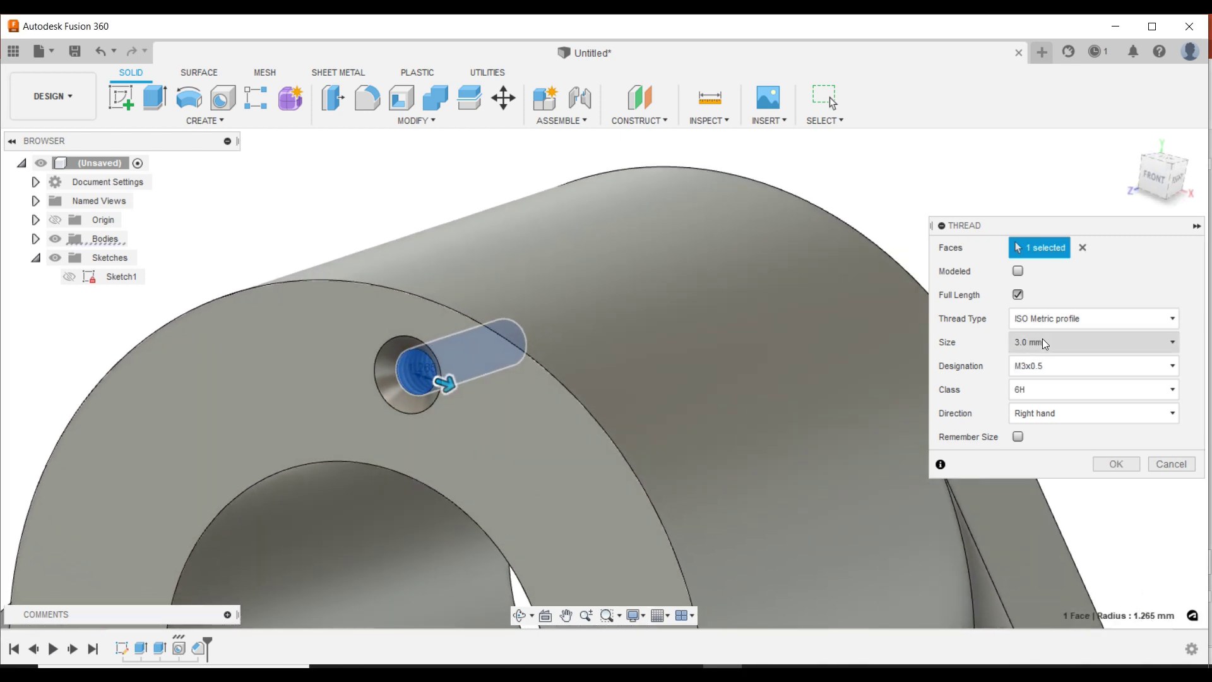
click(1059, 346)
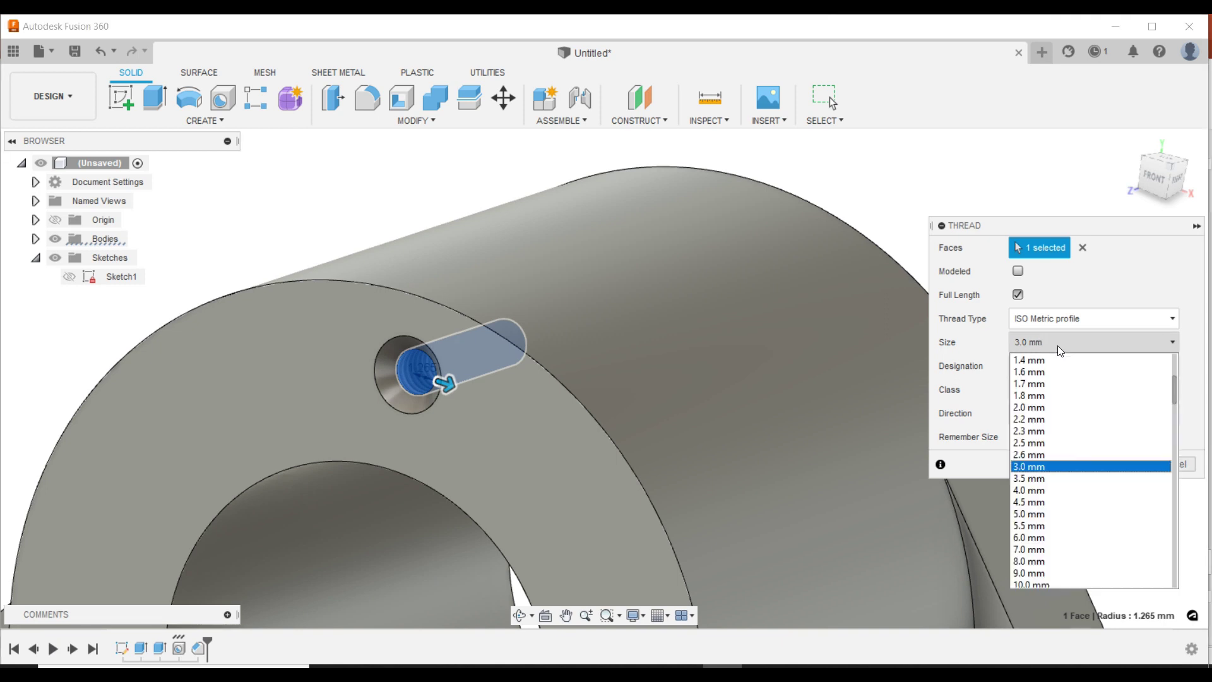
click(1033, 490)
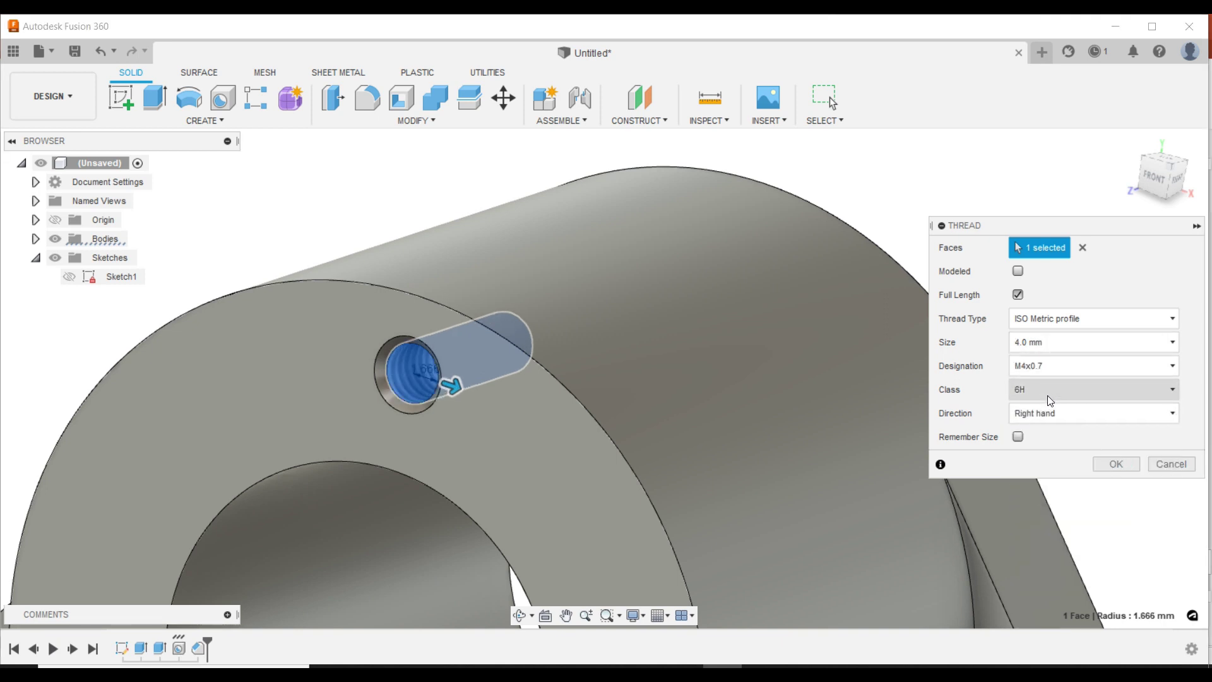
click(1016, 275)
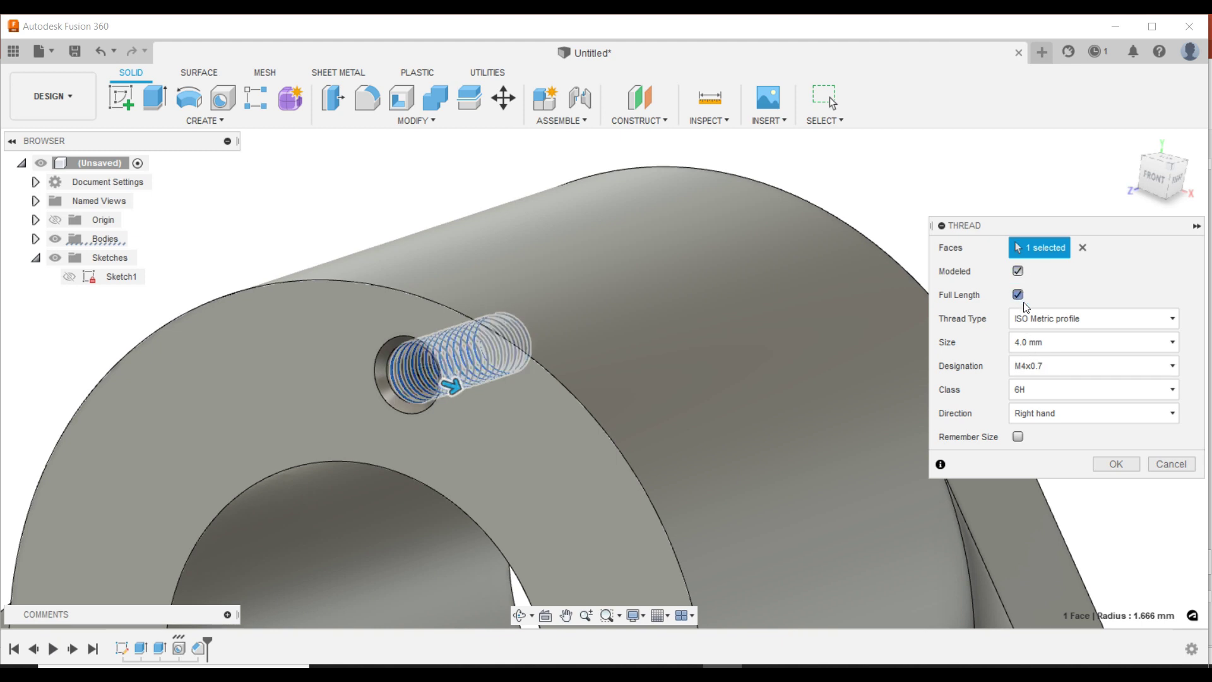
click(1018, 294)
click(1095, 346)
text(6)
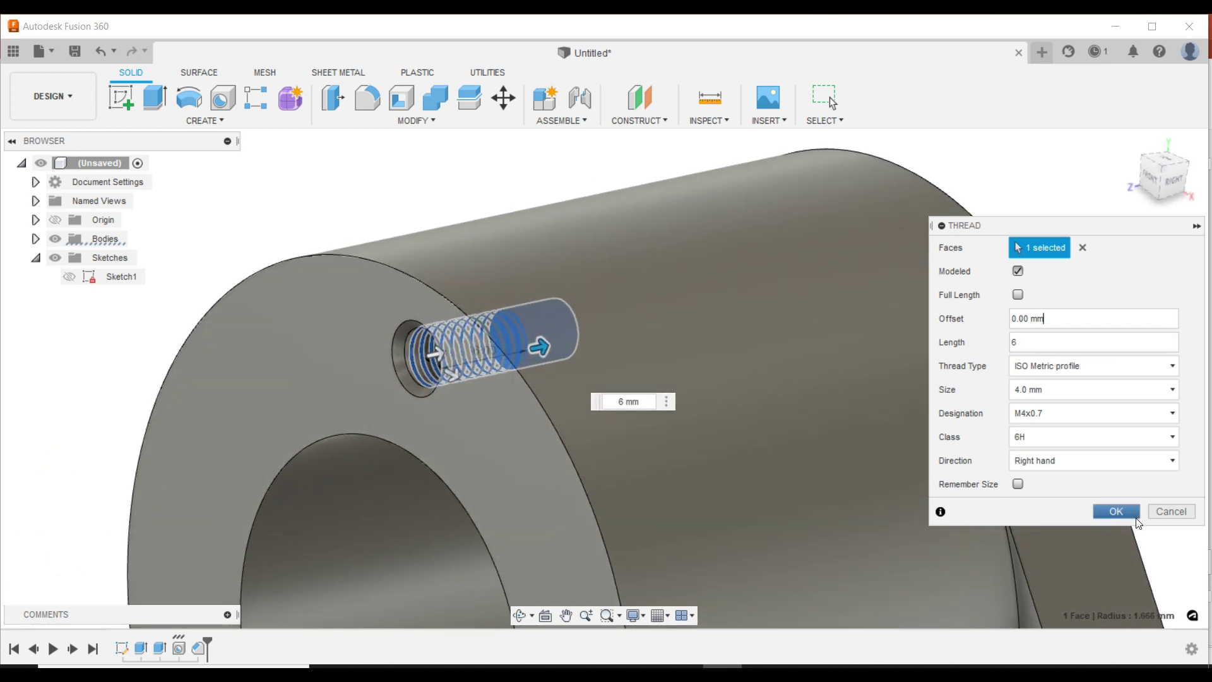
click(1135, 516)
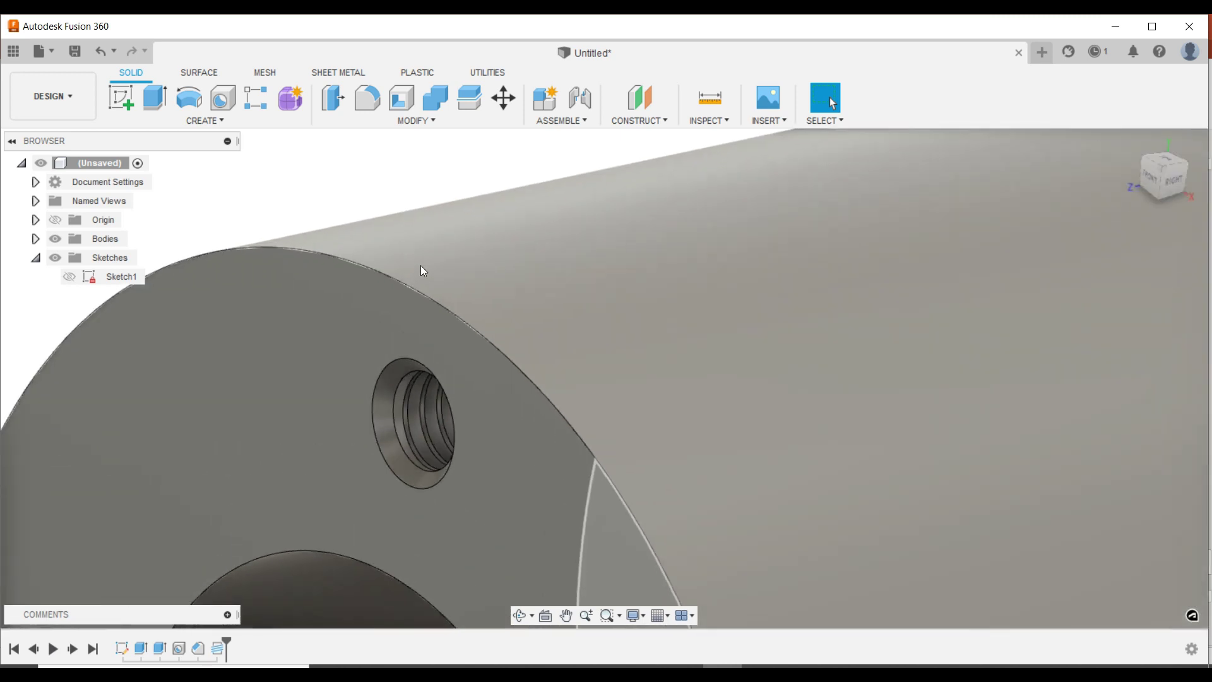
mouse_move(460, 214)
middle_down()
mouse_move(447, 195)
mouse_move(598, 185)
mouse_move(491, 195)
middle_up()
scroll(452, 184, down, 3)
Step: Circular-pattern the threaded hole and its following features eight times around the tube bore axis
scroll(452, 184, down, 3)
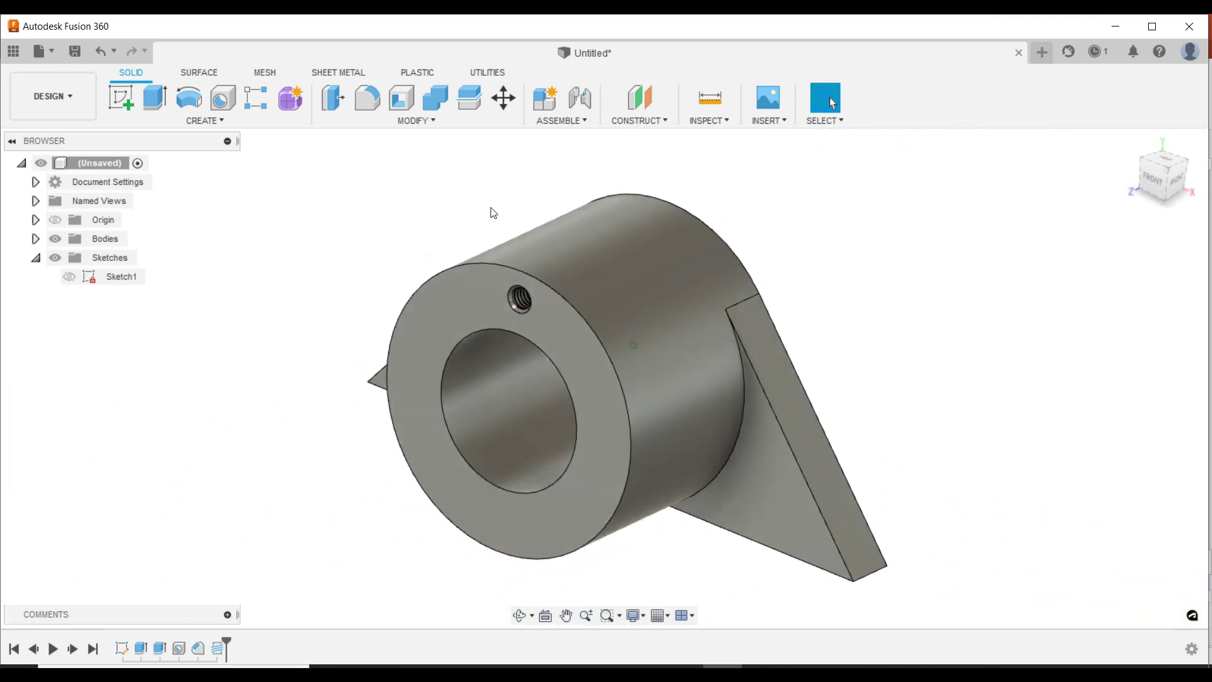
click(227, 113)
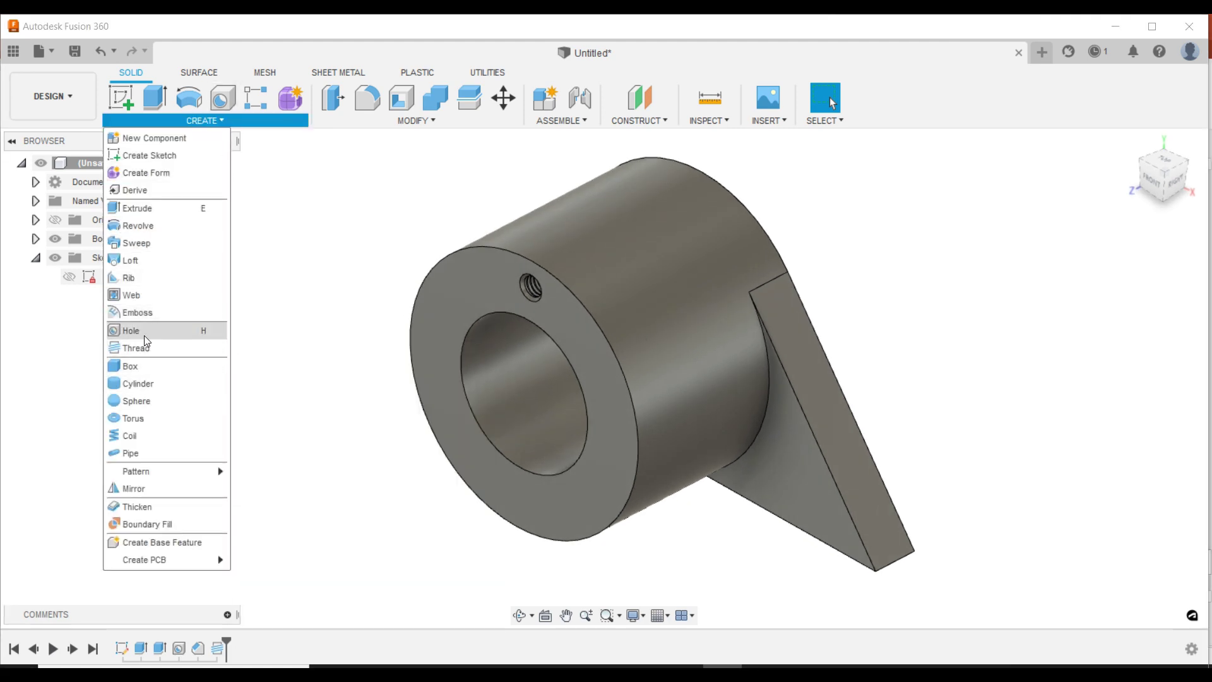
mouse_move(161, 471)
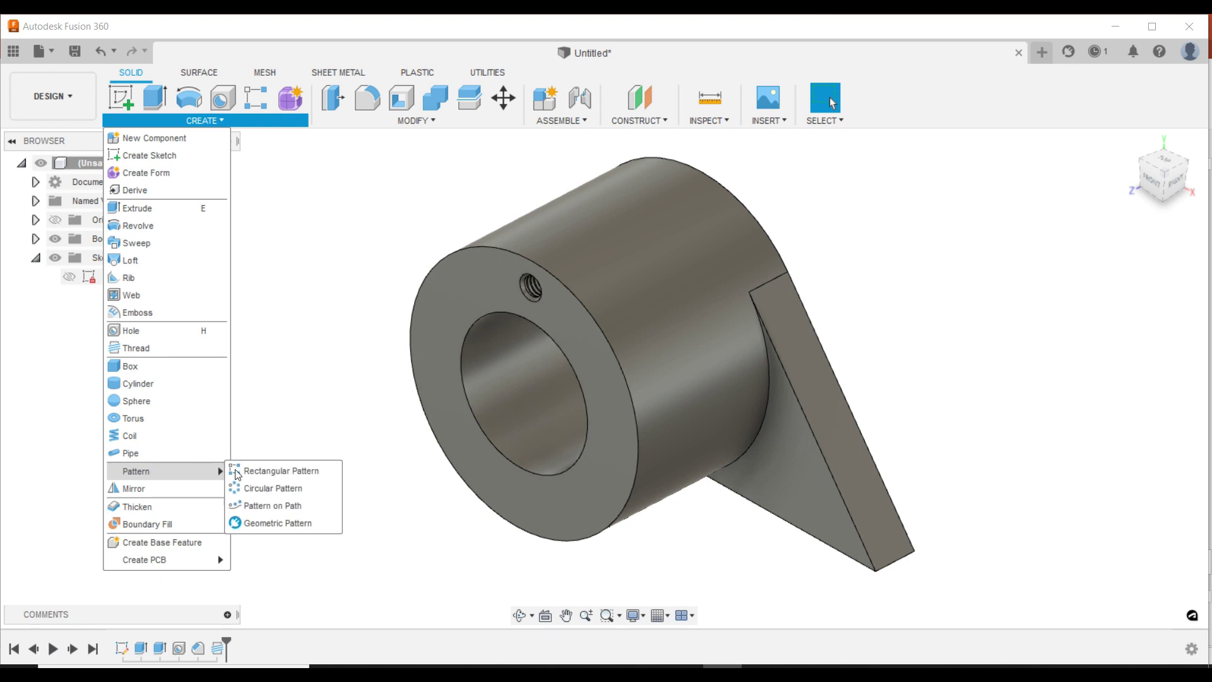
click(259, 490)
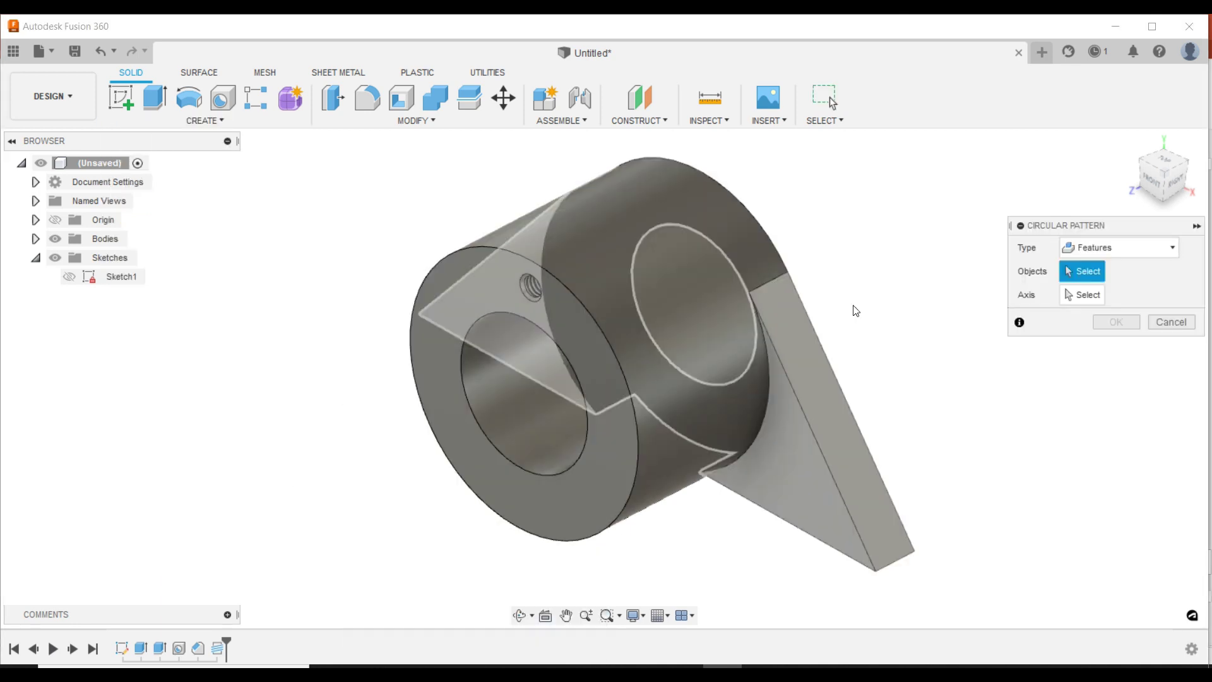
click(1086, 249)
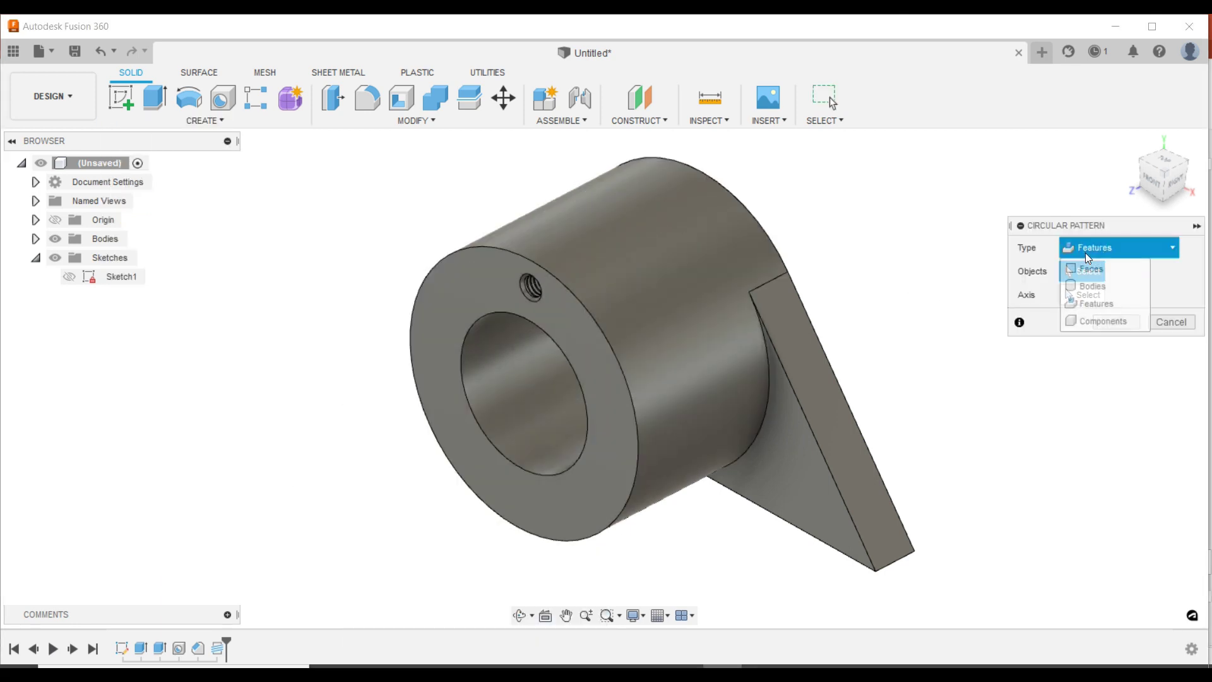
click(1089, 308)
click(179, 648)
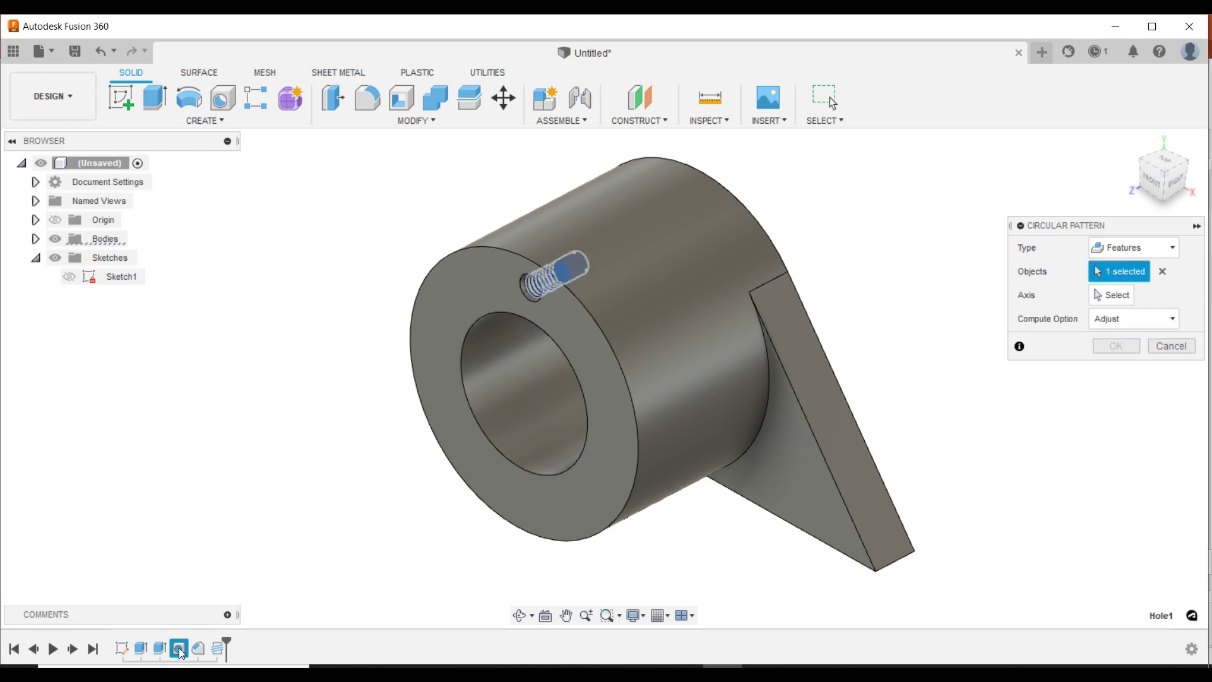
shift+click(218, 648)
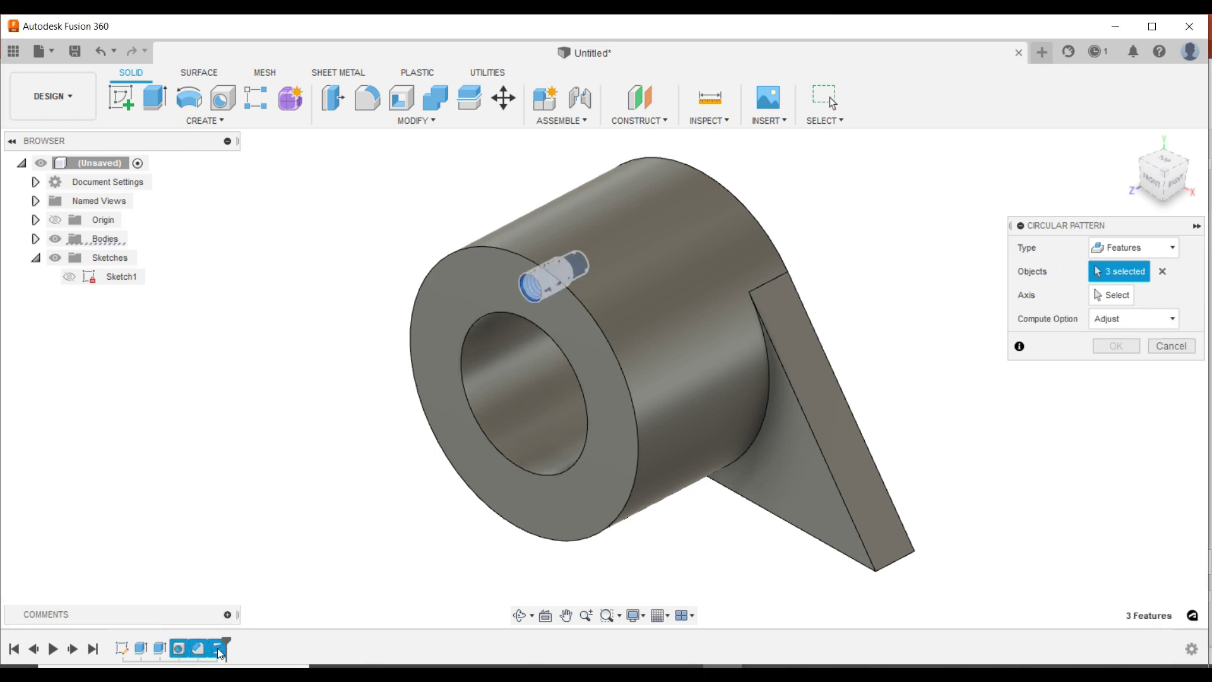
click(1097, 292)
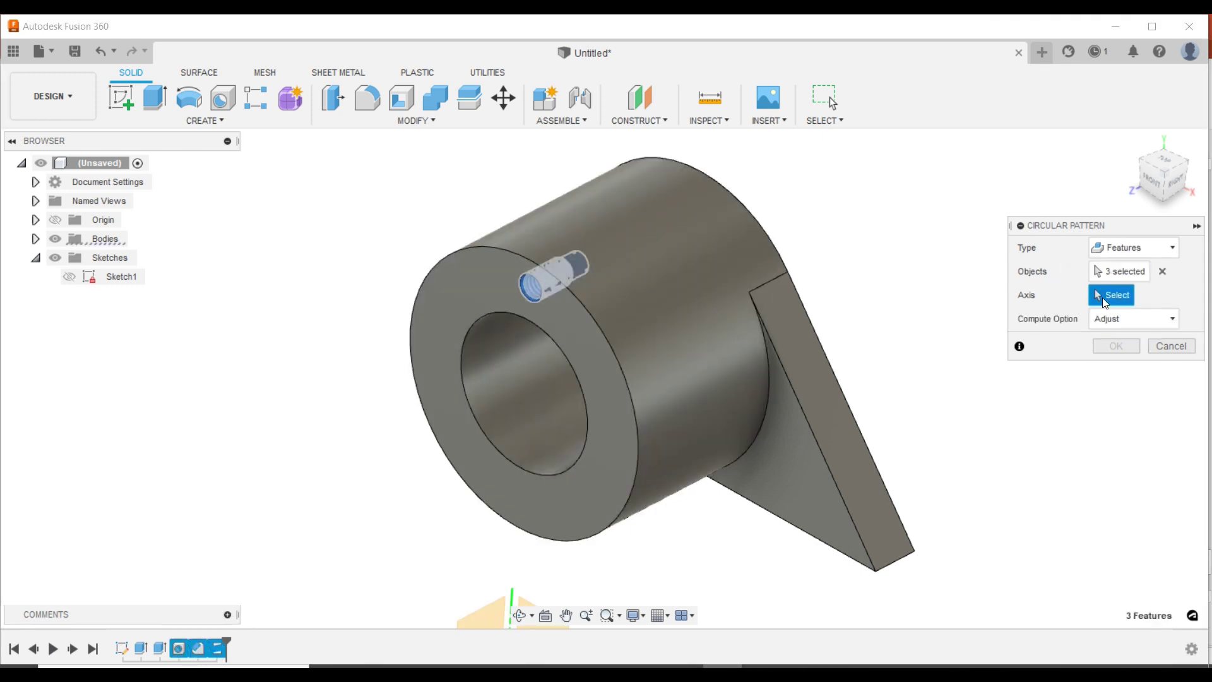
click(504, 411)
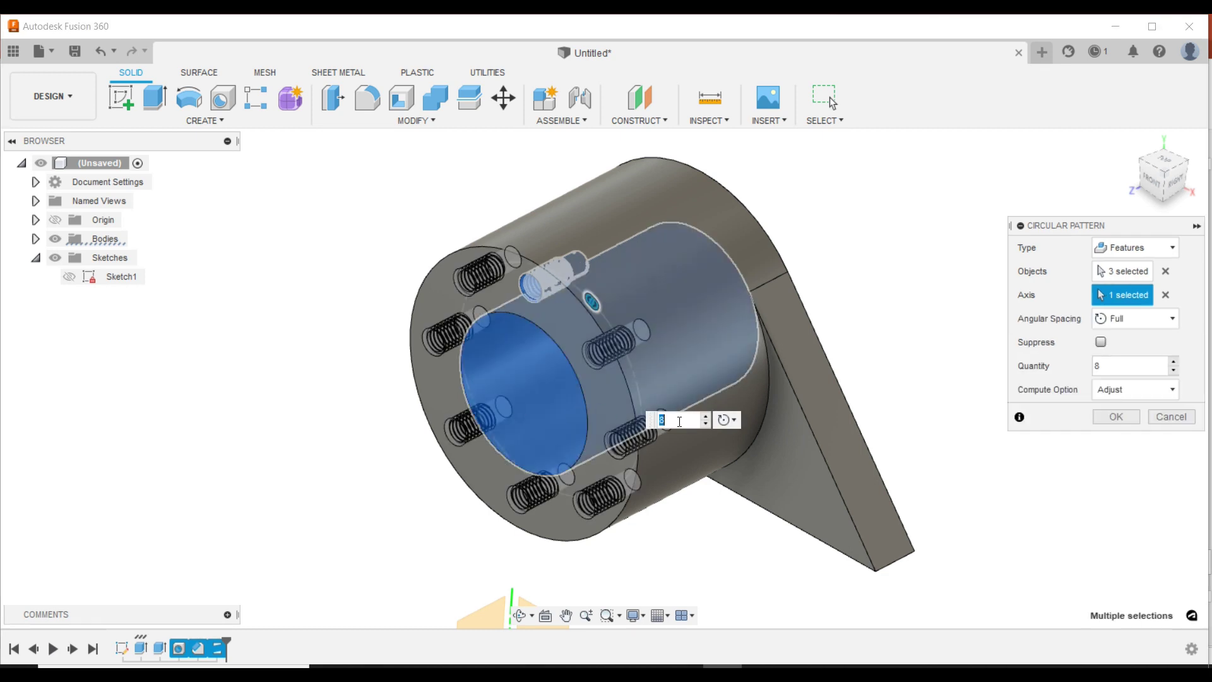
click(1132, 414)
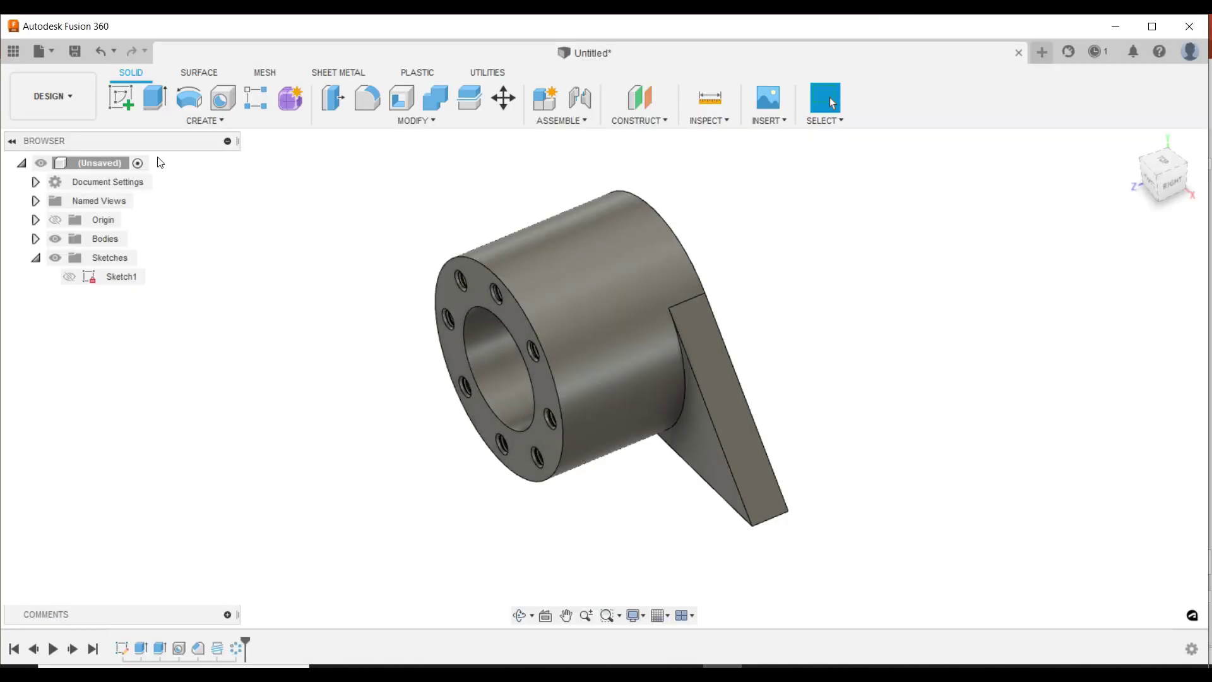
Step: Show the origin and start a new sketch on the YZ plane, viewed head-on
click(56, 222)
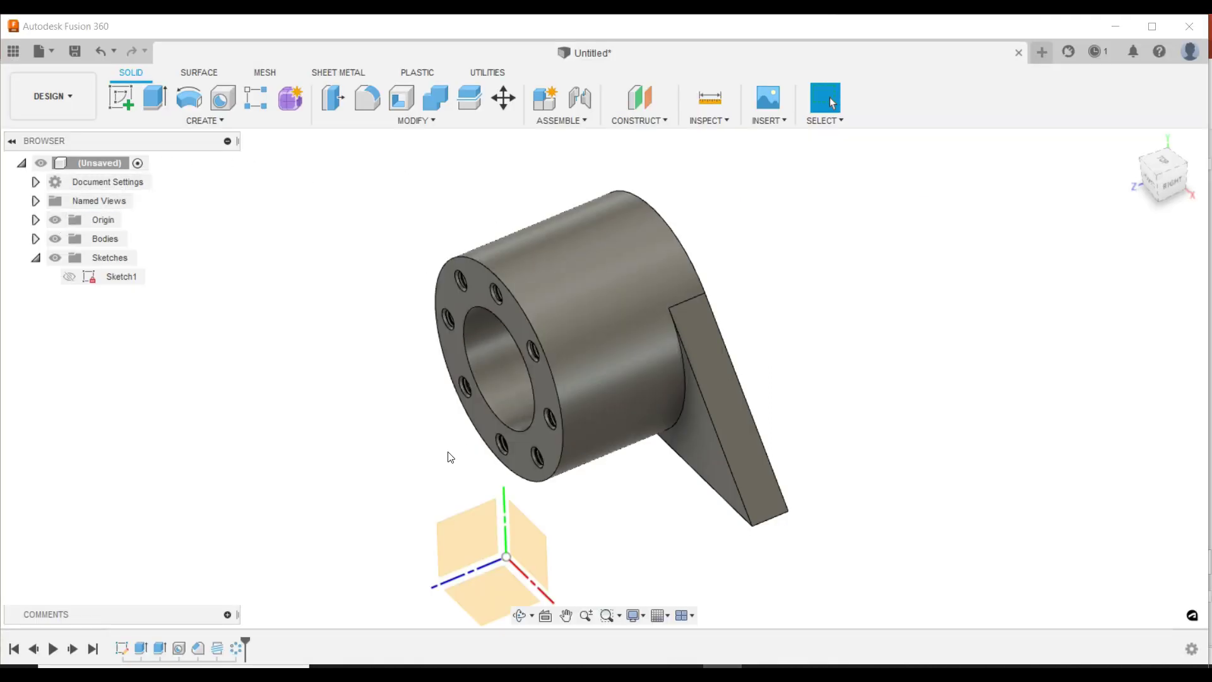
click(453, 520)
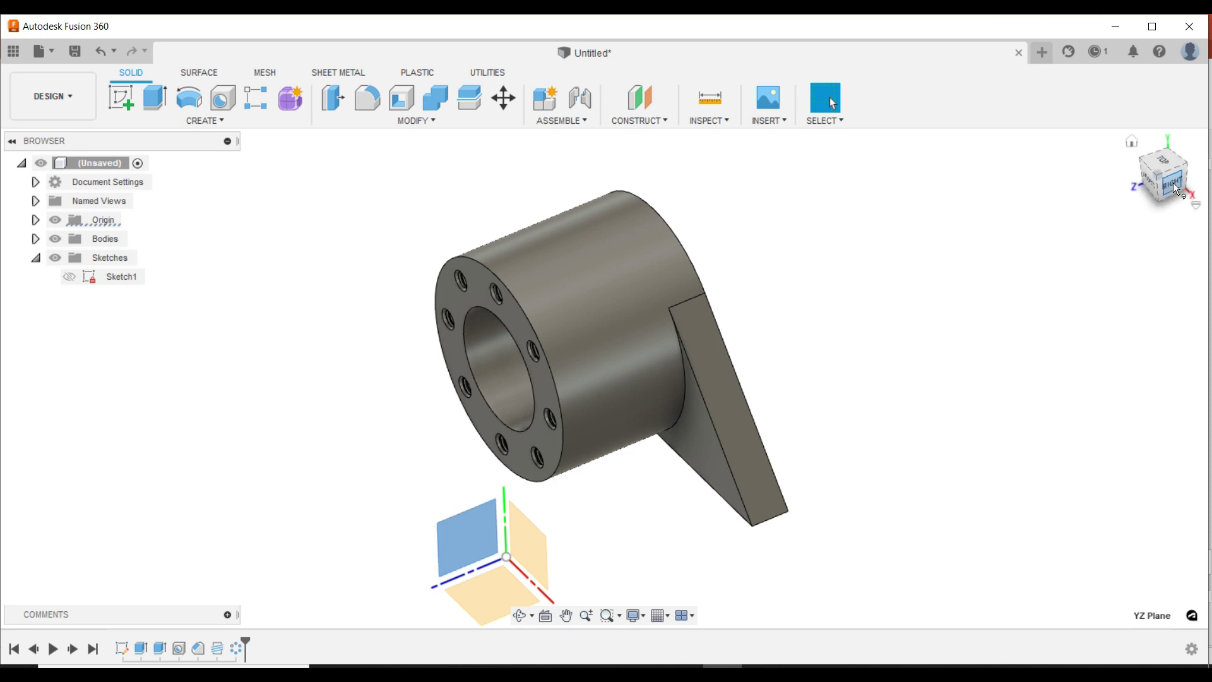
click(121, 97)
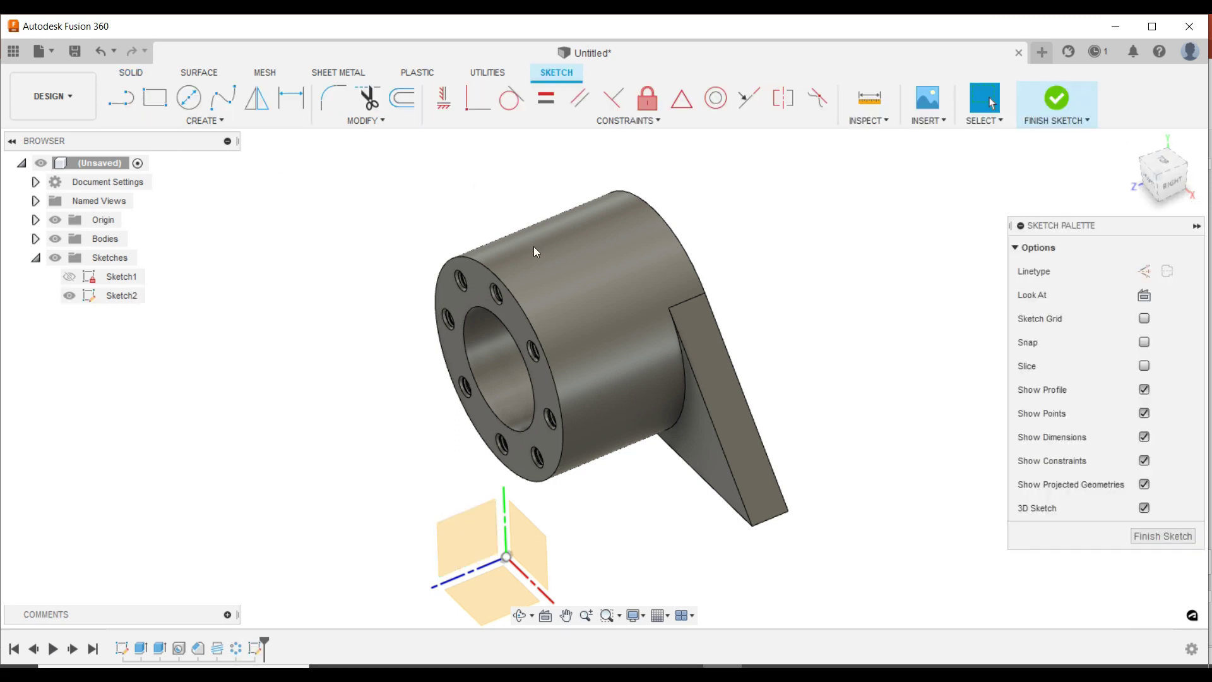
click(1172, 185)
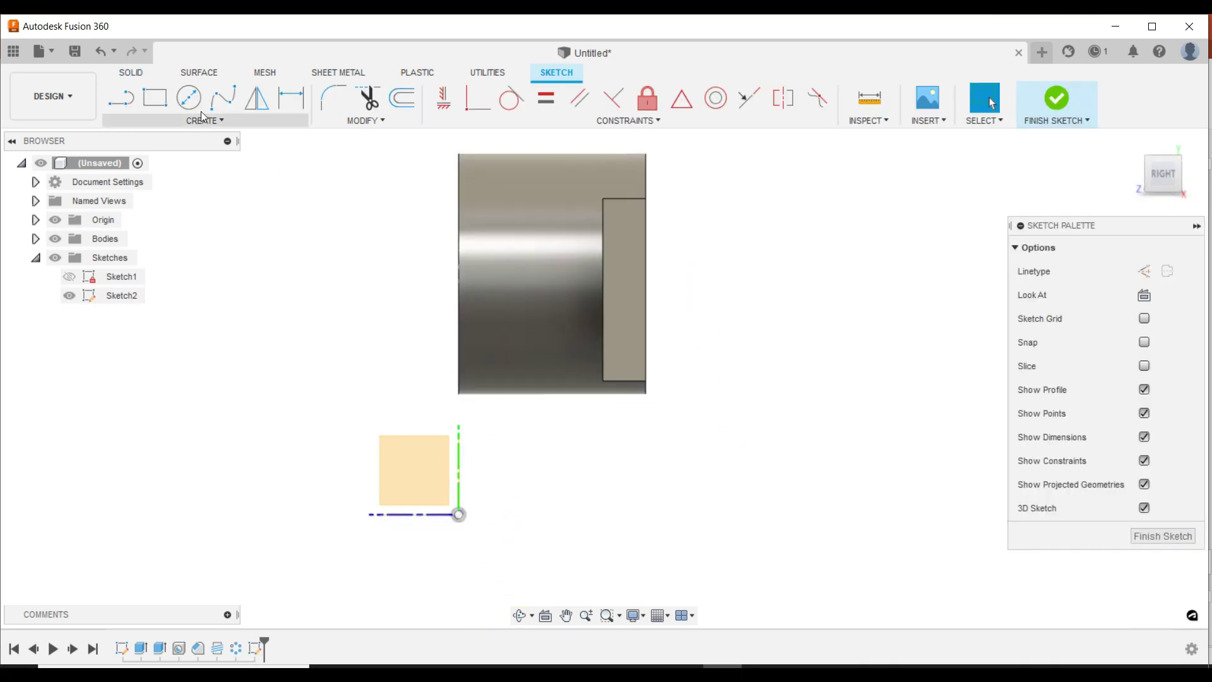
Step: Draw a closed inverted-U outline of straight lines below the tube
click(128, 105)
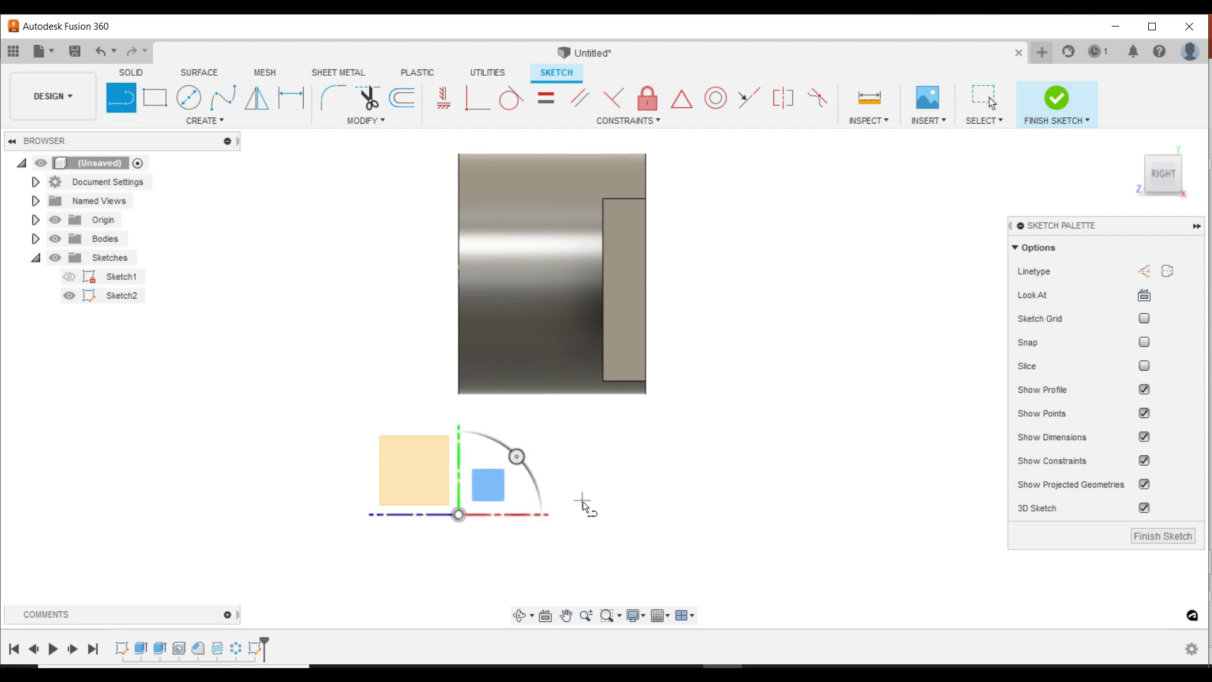
click(582, 503)
click(583, 349)
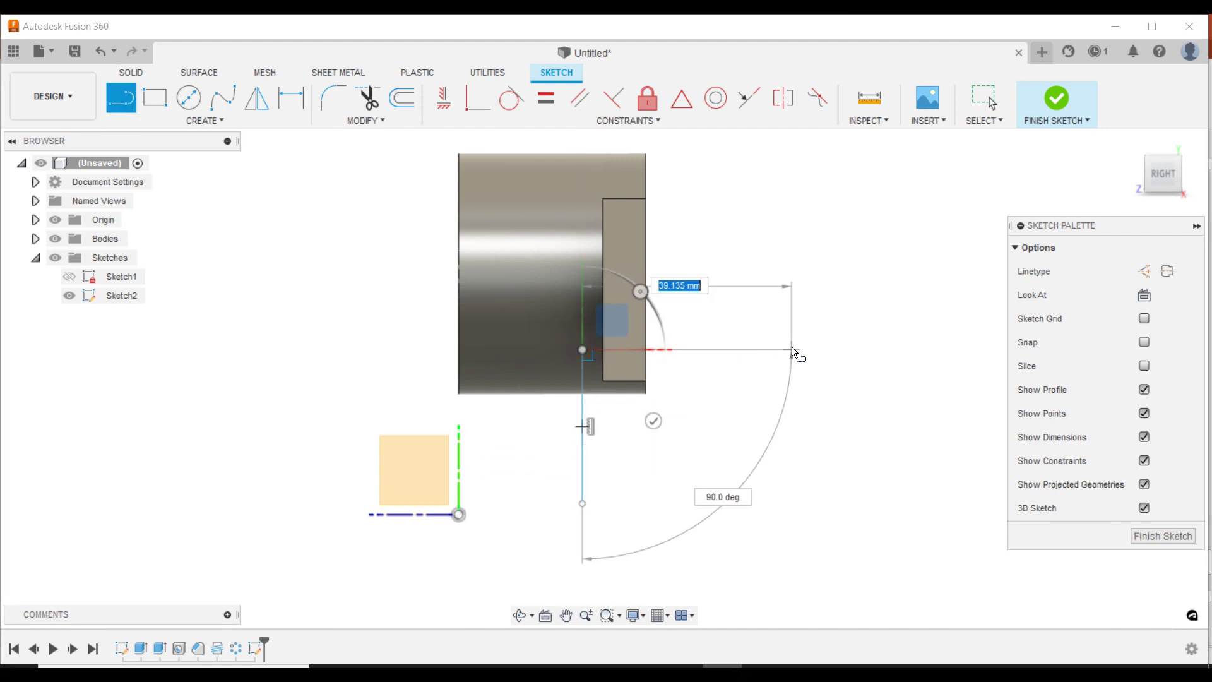
click(793, 350)
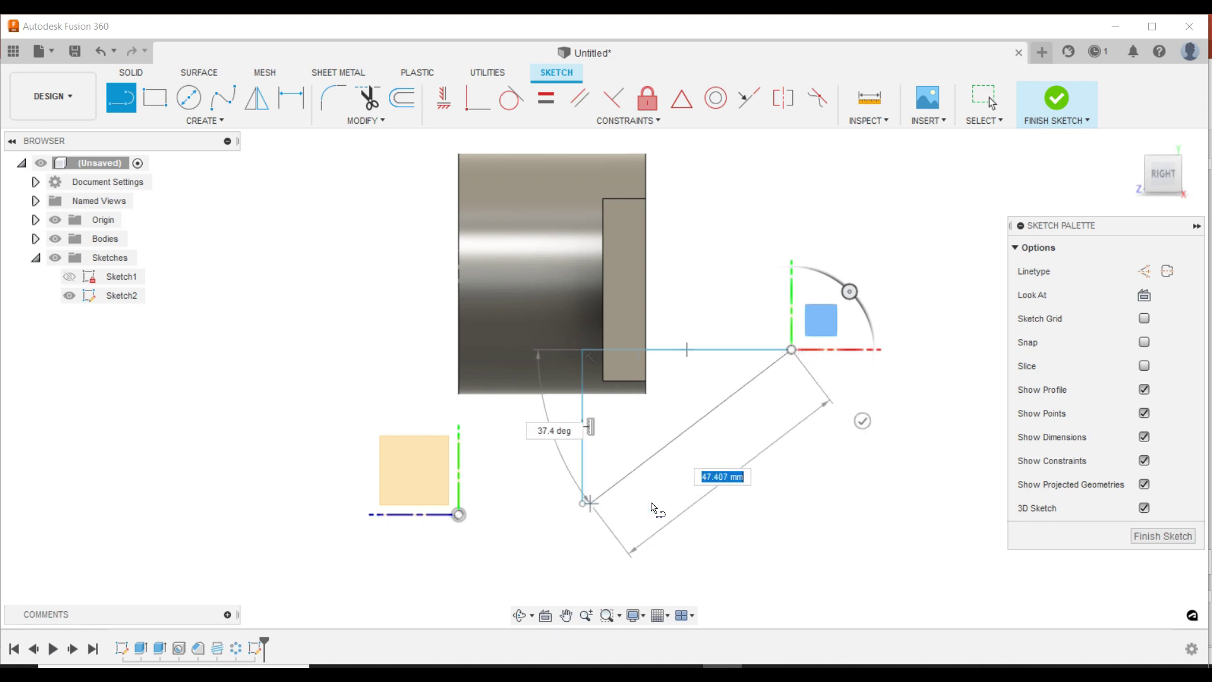
click(791, 504)
click(744, 503)
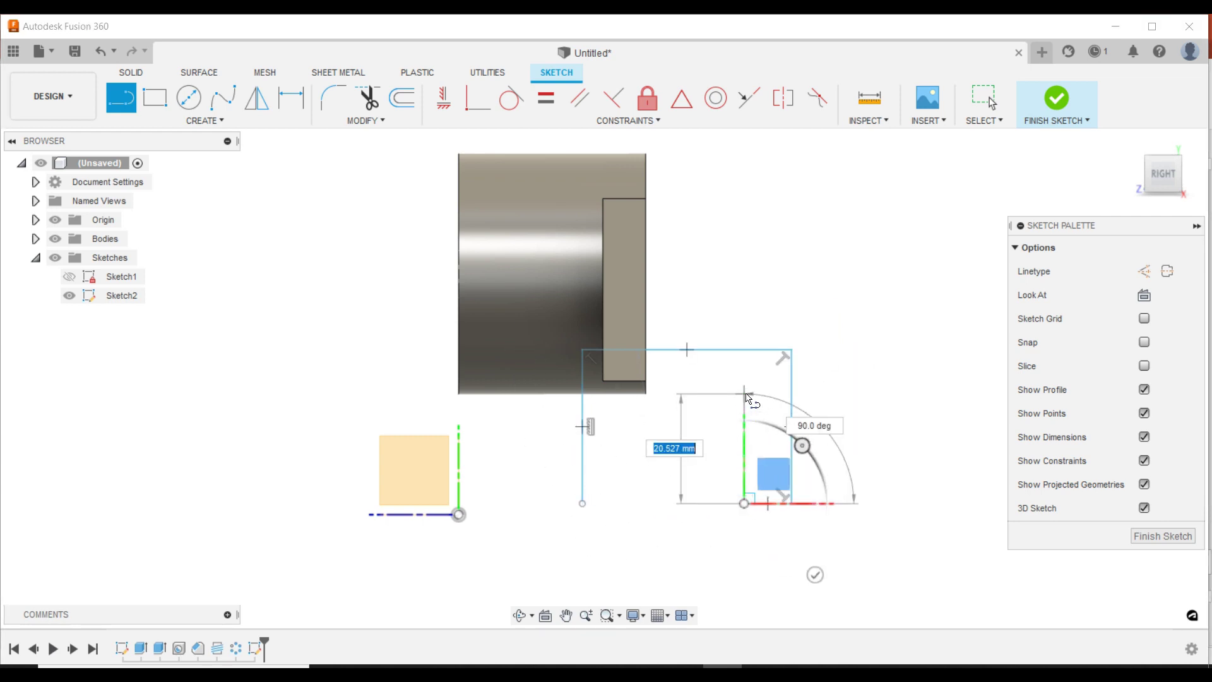
click(744, 392)
click(629, 392)
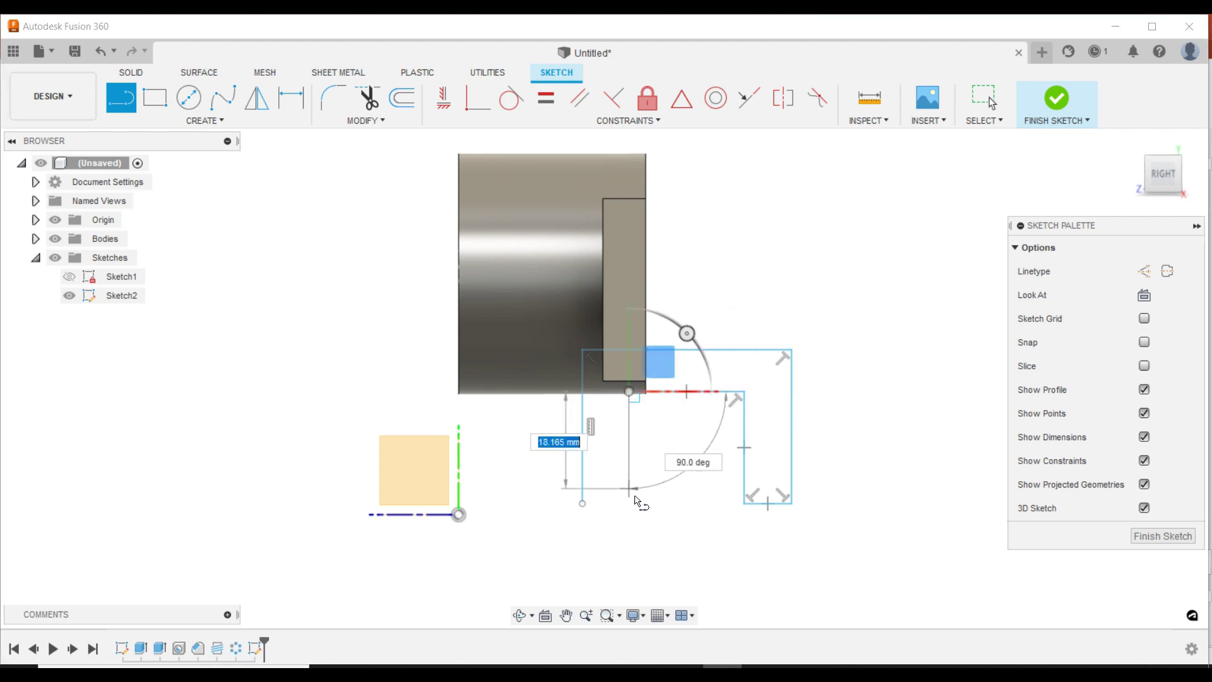
click(629, 503)
click(582, 503)
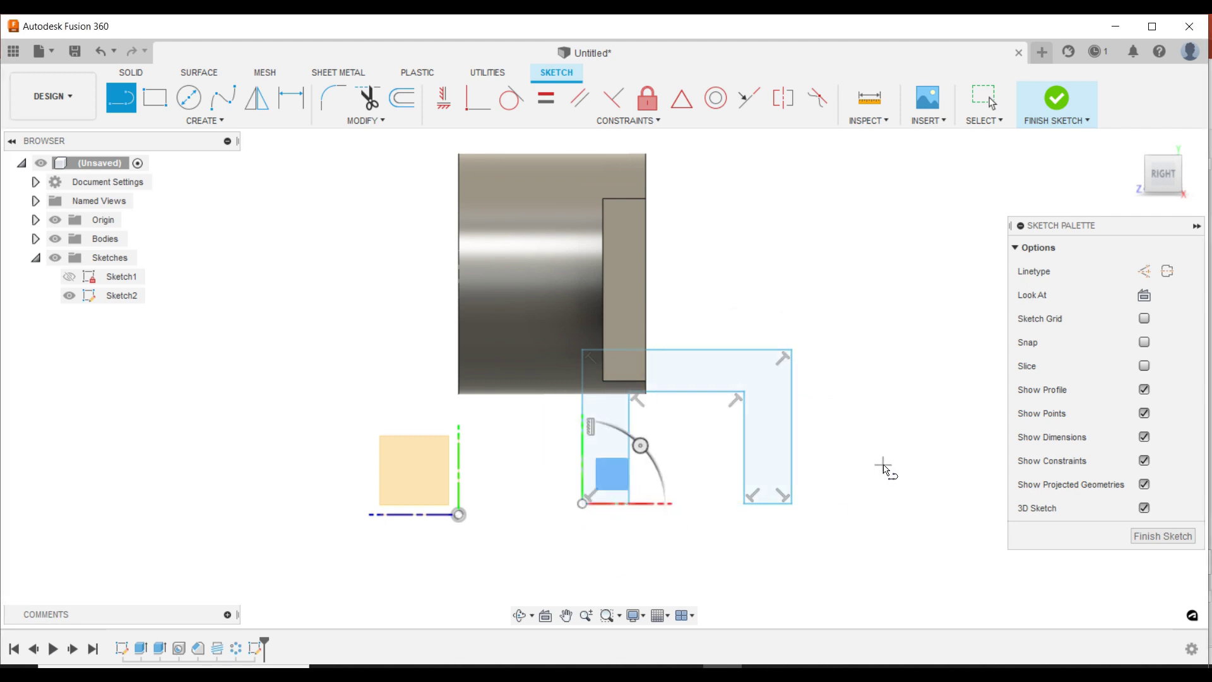
key(Escape)
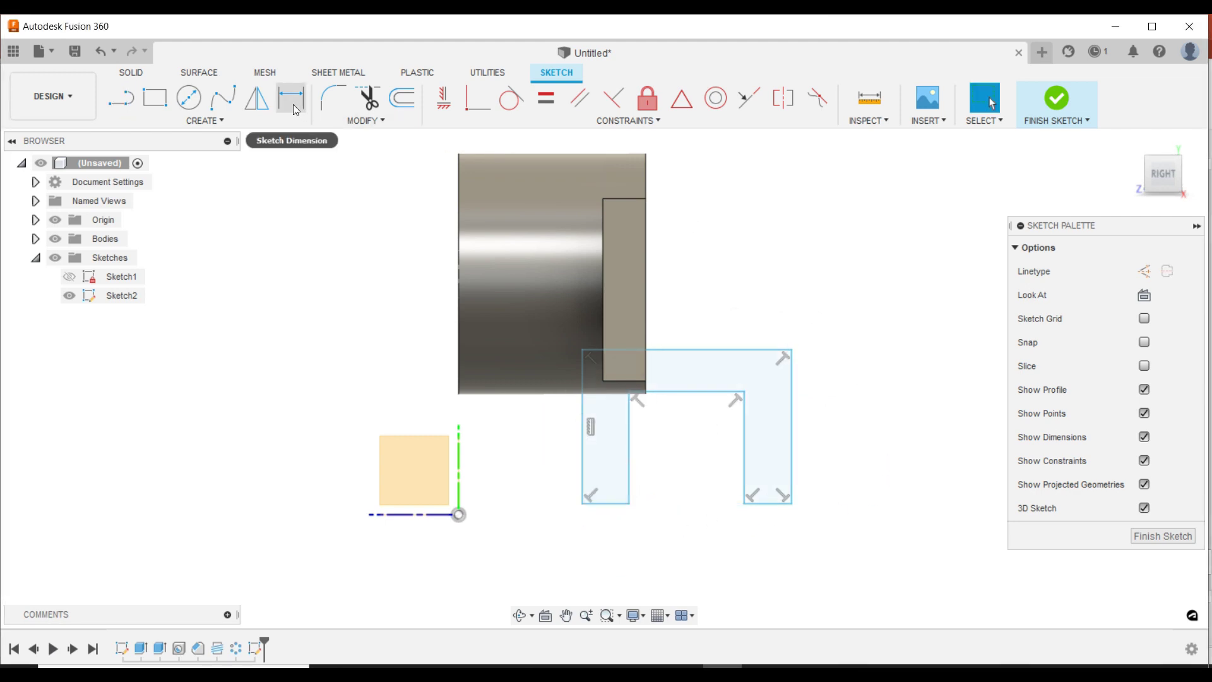
Step: Dimension the right leg width to 8 mm and link the top bar thickness to it
click(294, 110)
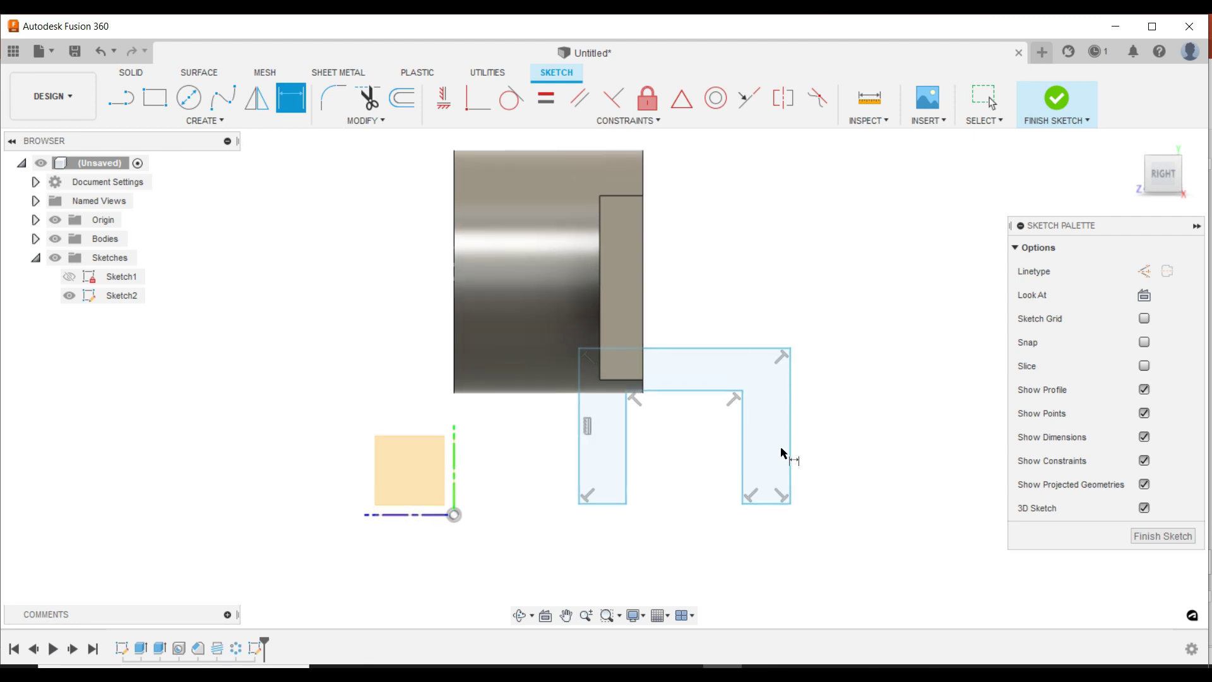
click(777, 508)
click(775, 538)
text(8)
key(Return)
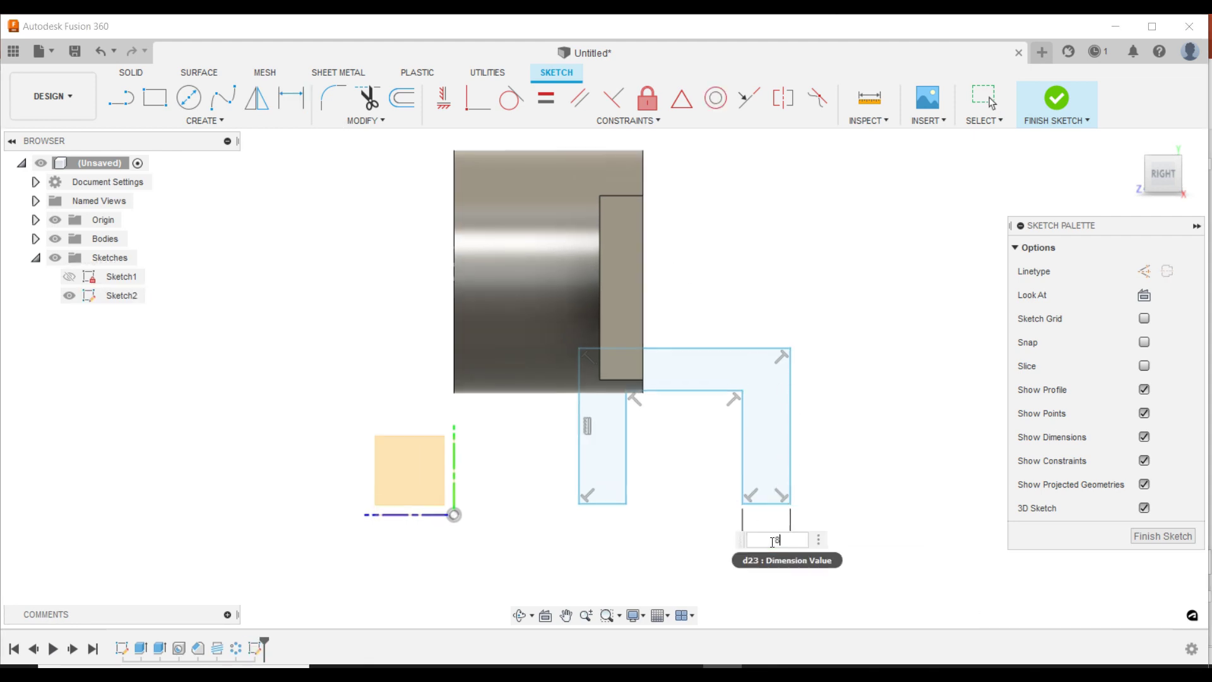
click(701, 348)
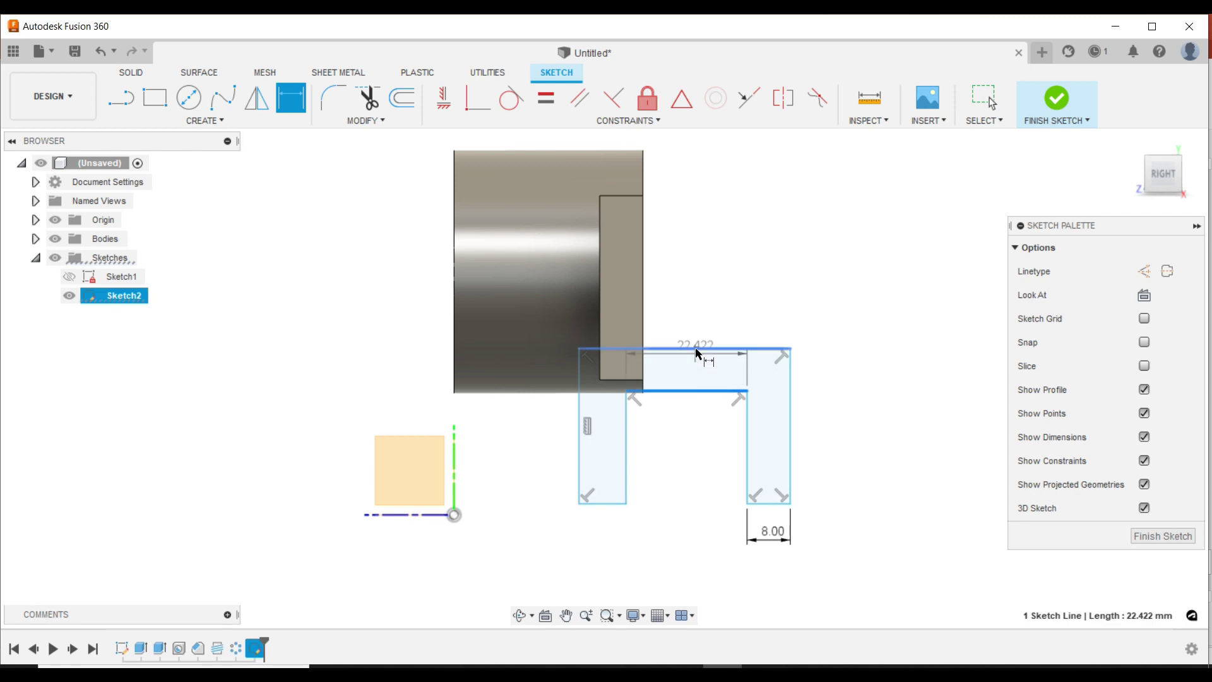
click(704, 391)
click(704, 365)
click(773, 532)
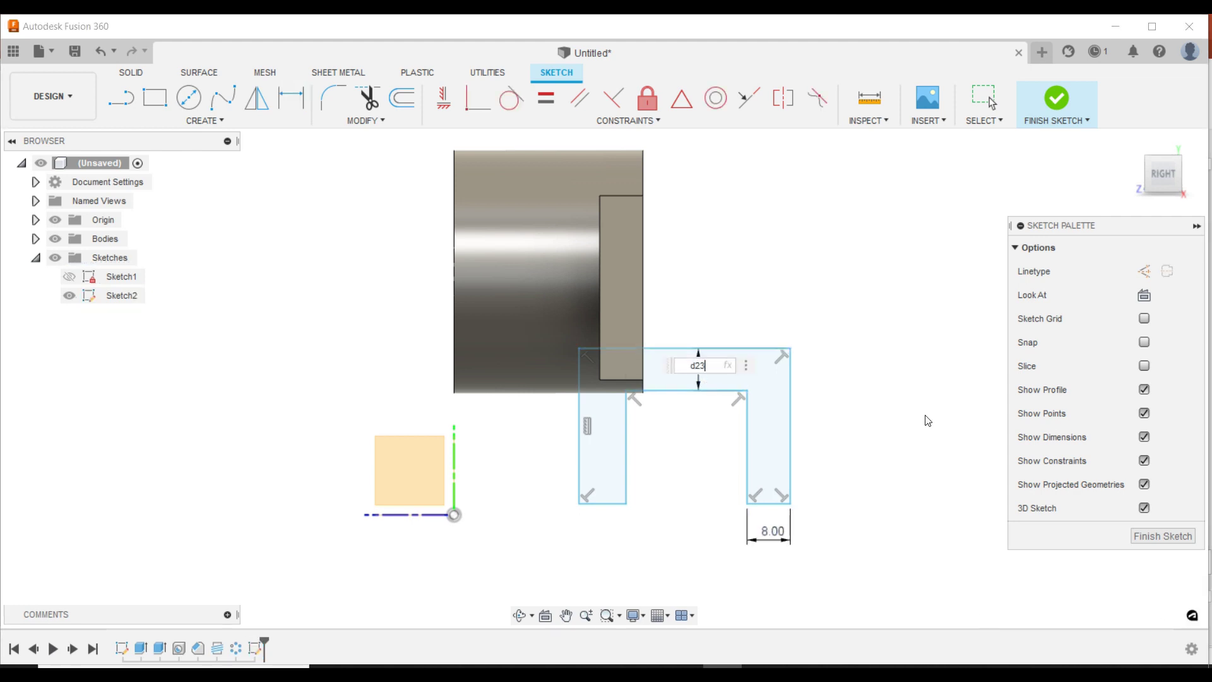
key(Return)
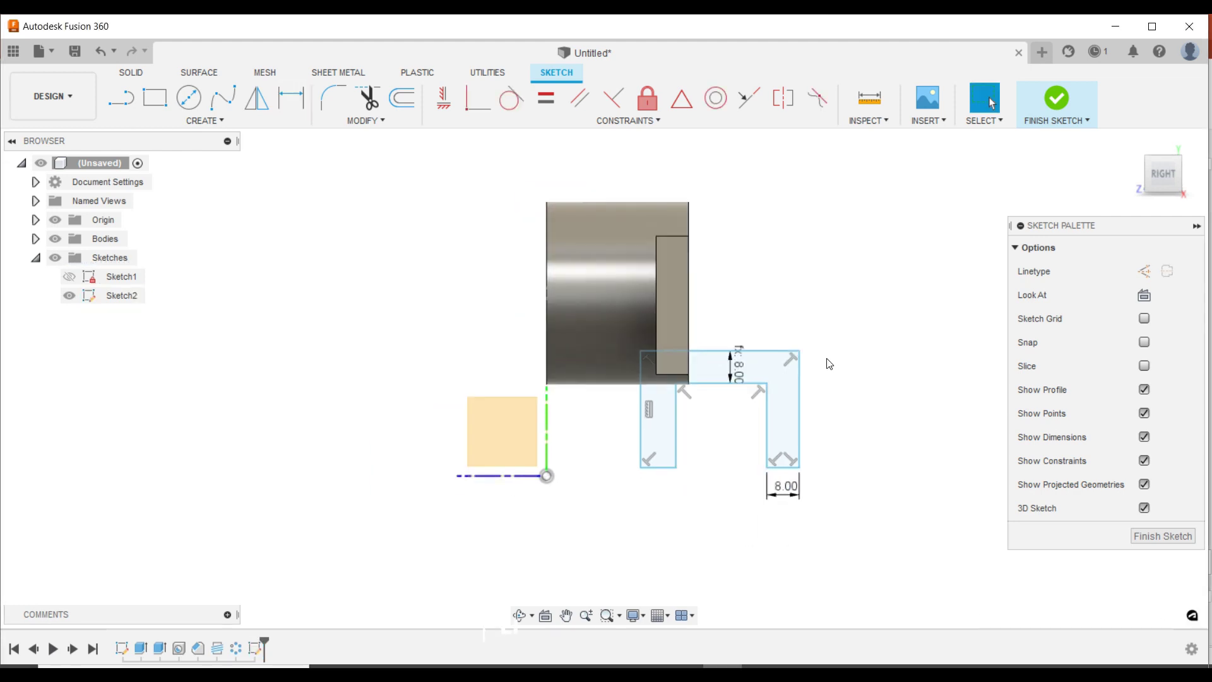
Step: Make both legs equal width and level the profile's bottom points horizontally with the origin
click(545, 98)
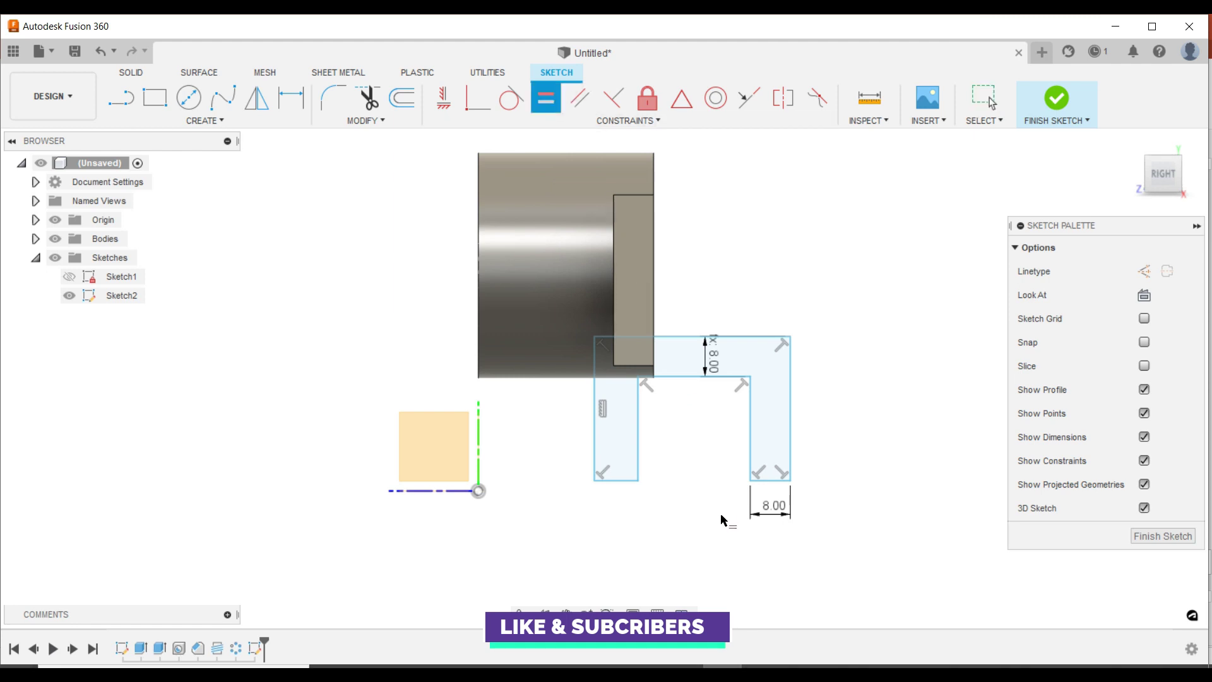
click(623, 482)
click(766, 481)
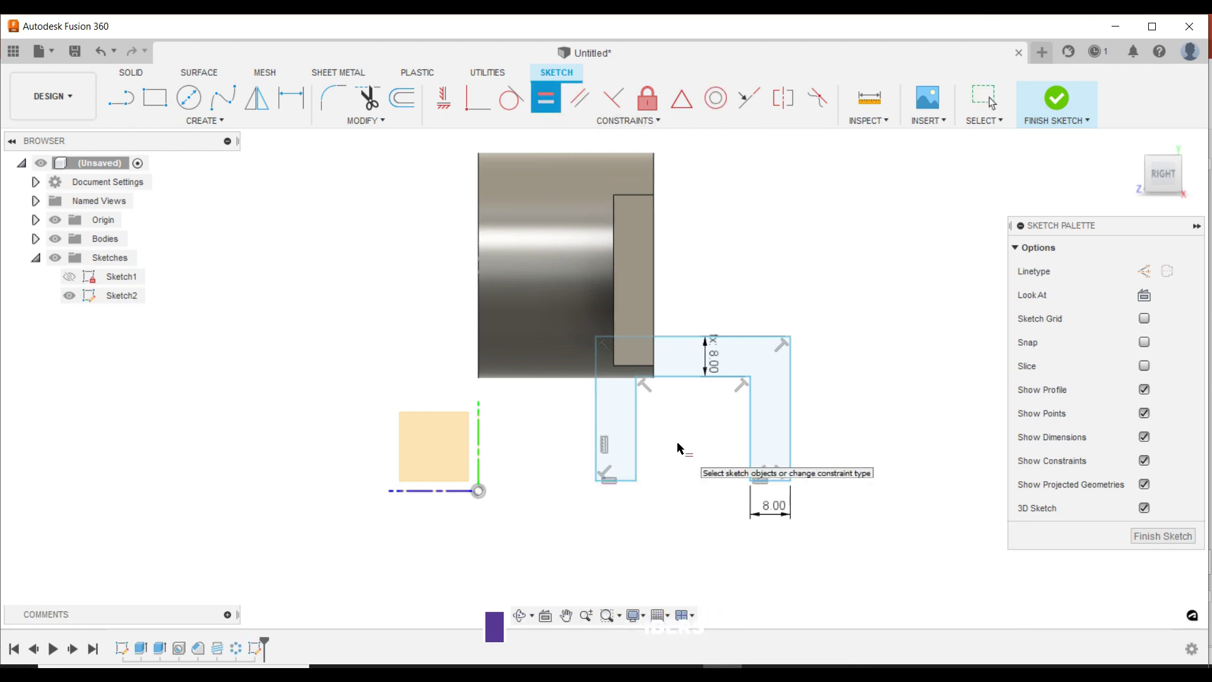
click(302, 99)
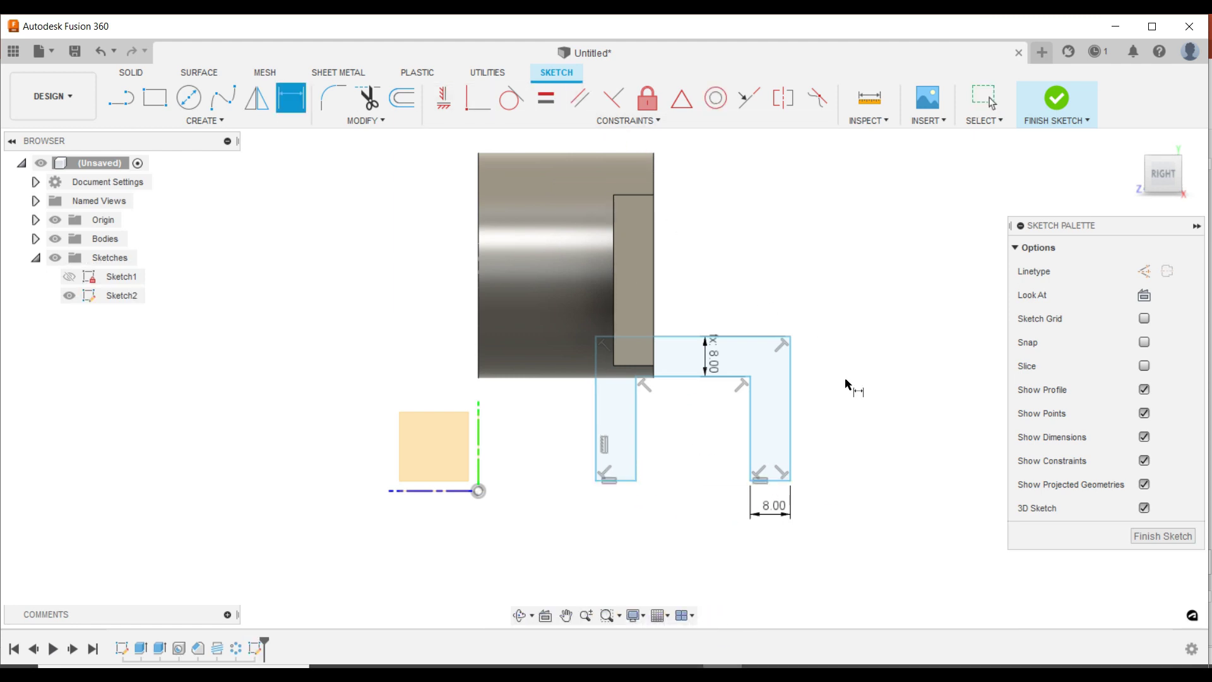
click(444, 98)
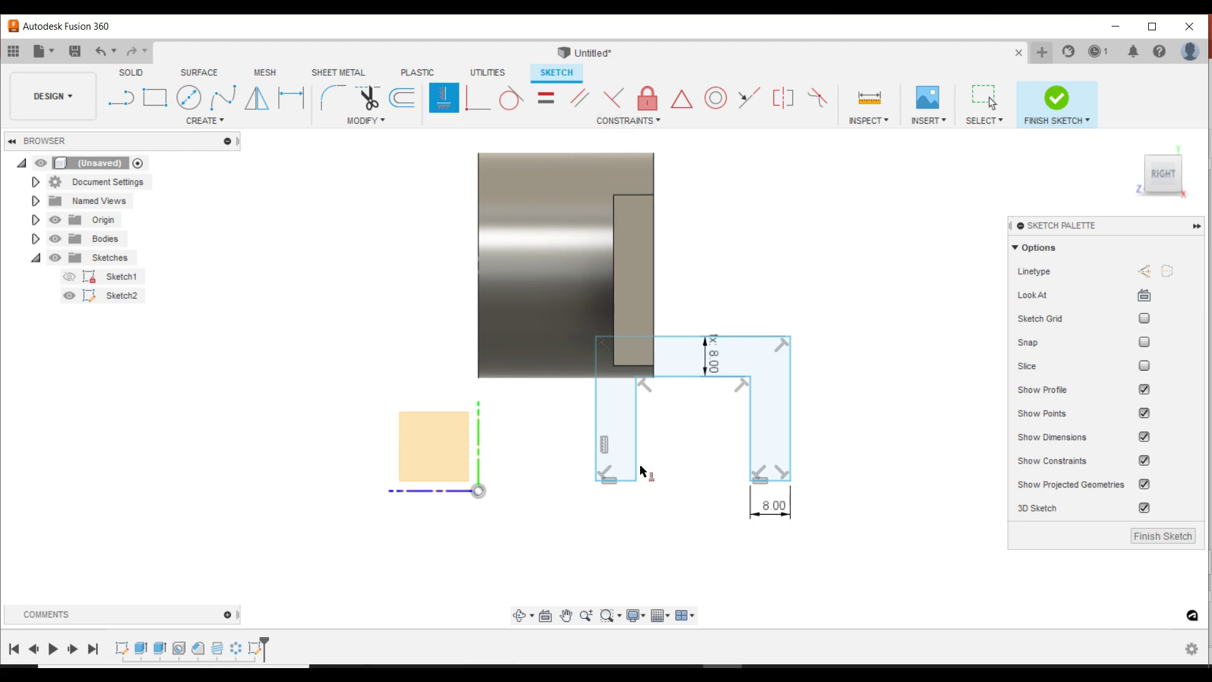
click(596, 481)
click(478, 491)
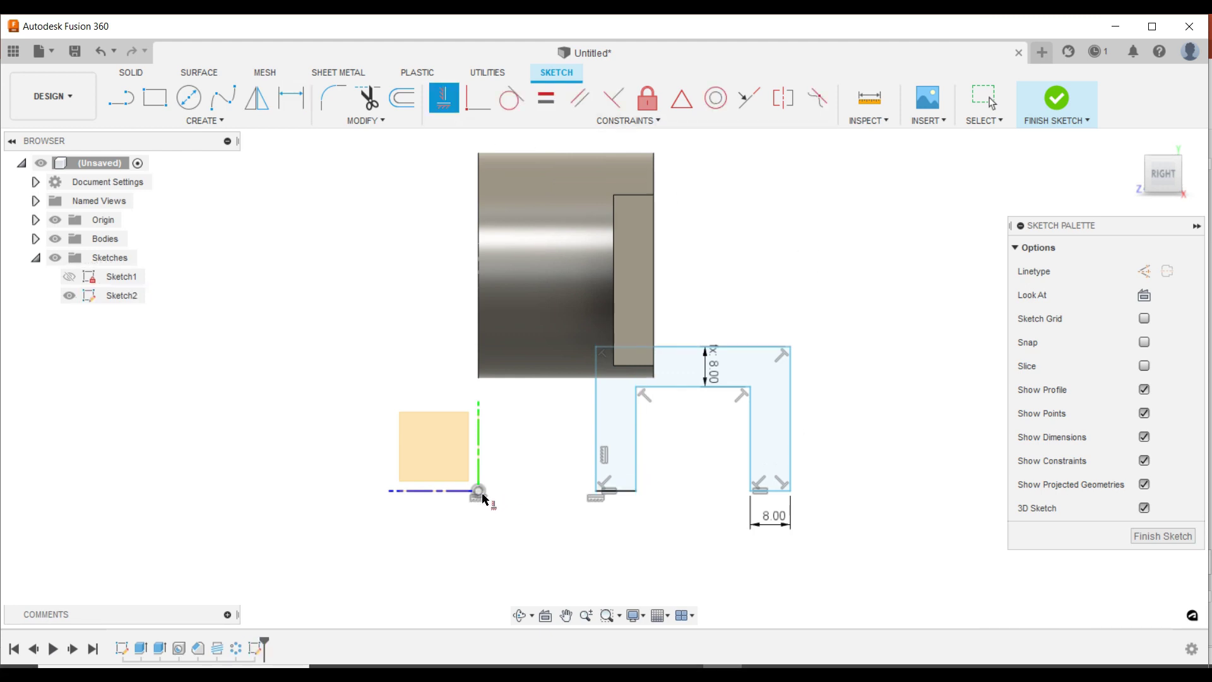
click(791, 492)
click(638, 490)
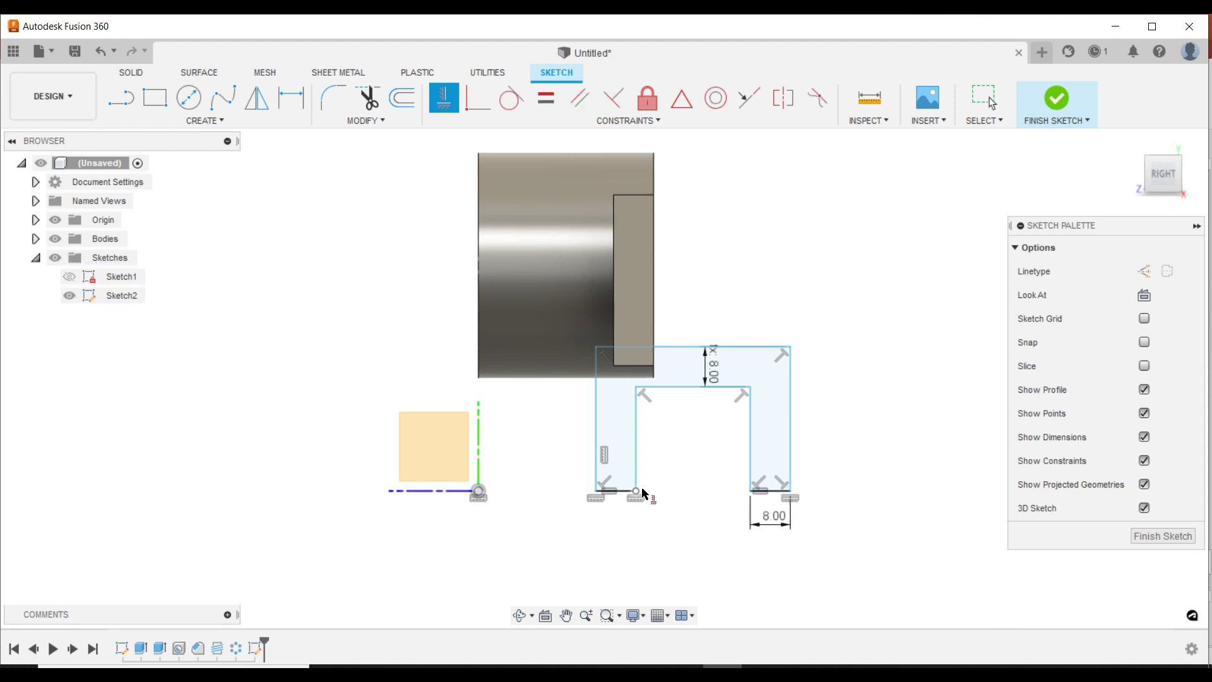
key(Escape)
scroll(871, 427, down, 2)
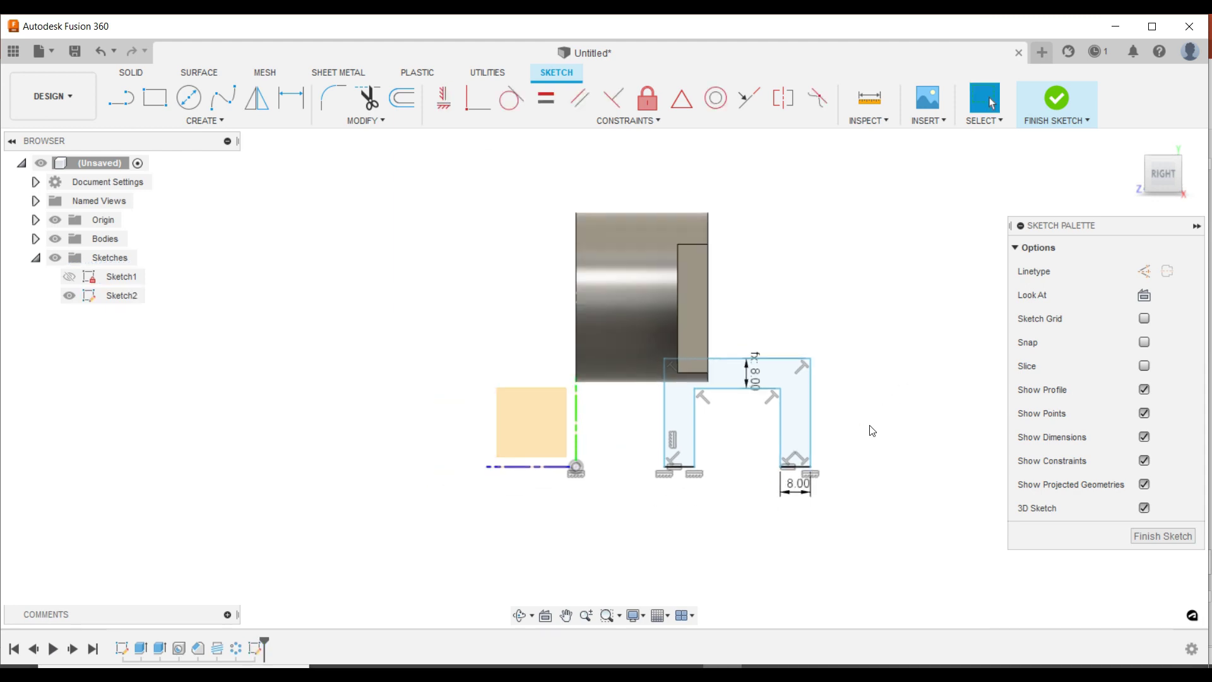
scroll(872, 438, up, 3)
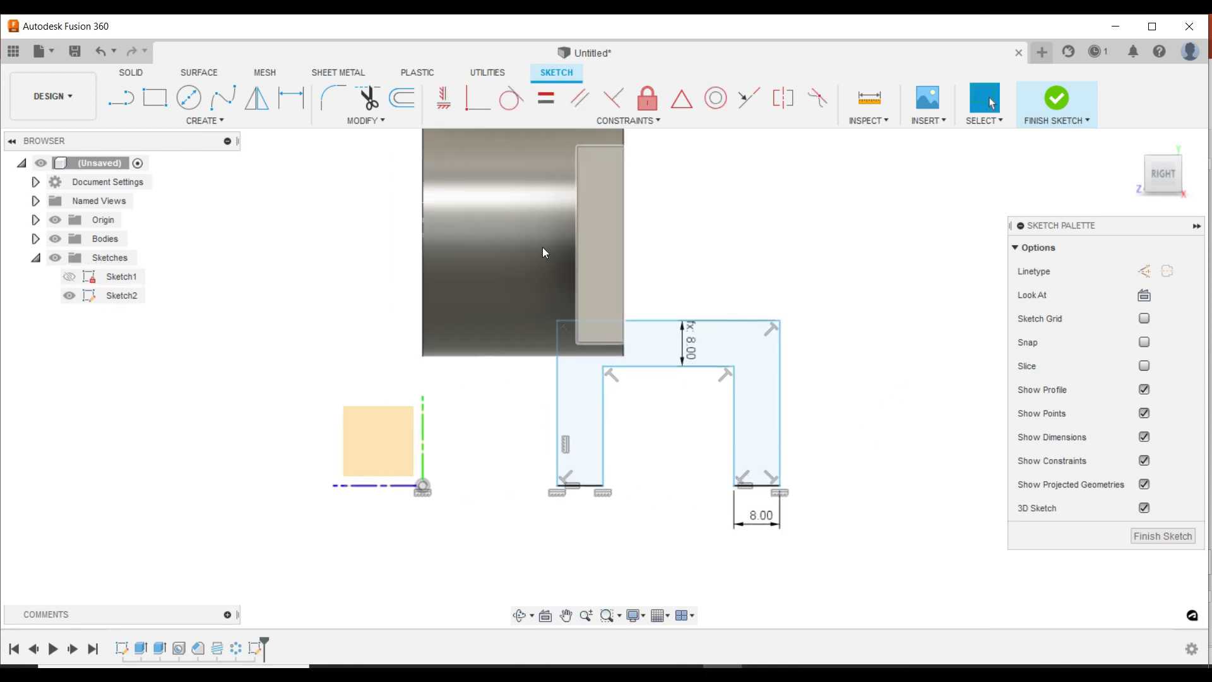
Step: Dimension the profile's overall width to 36 mm and its height to 25 mm
key(d)
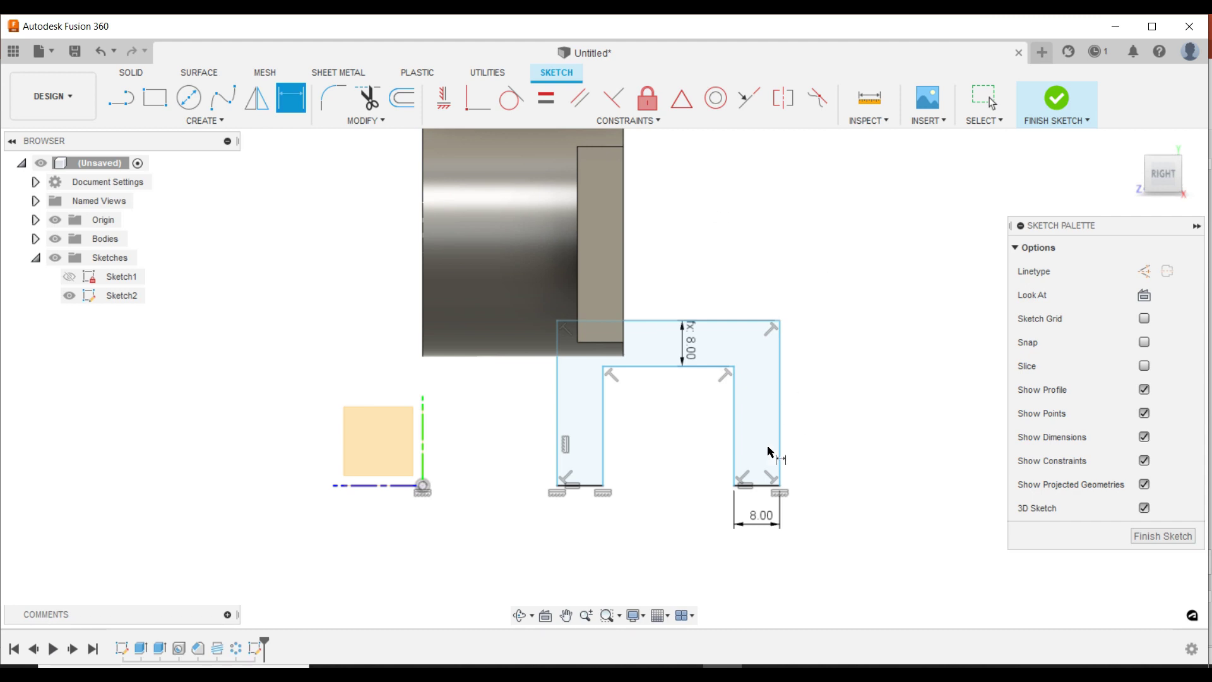
click(780, 461)
click(557, 476)
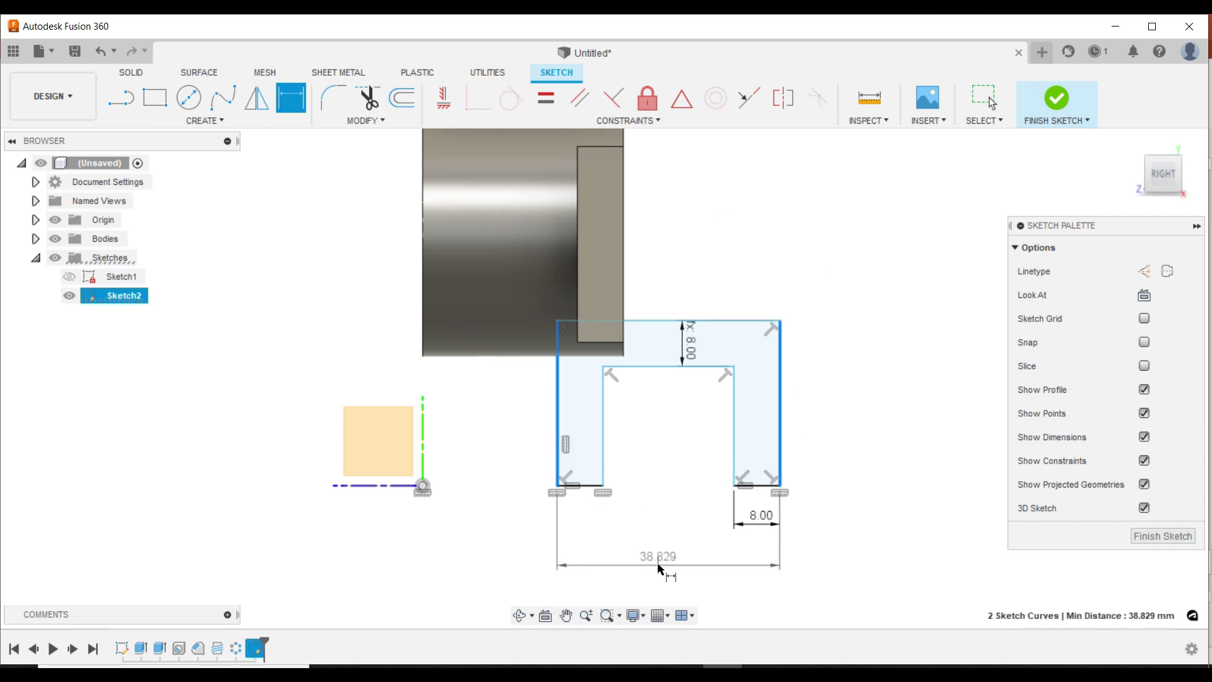
click(668, 571)
text(38)
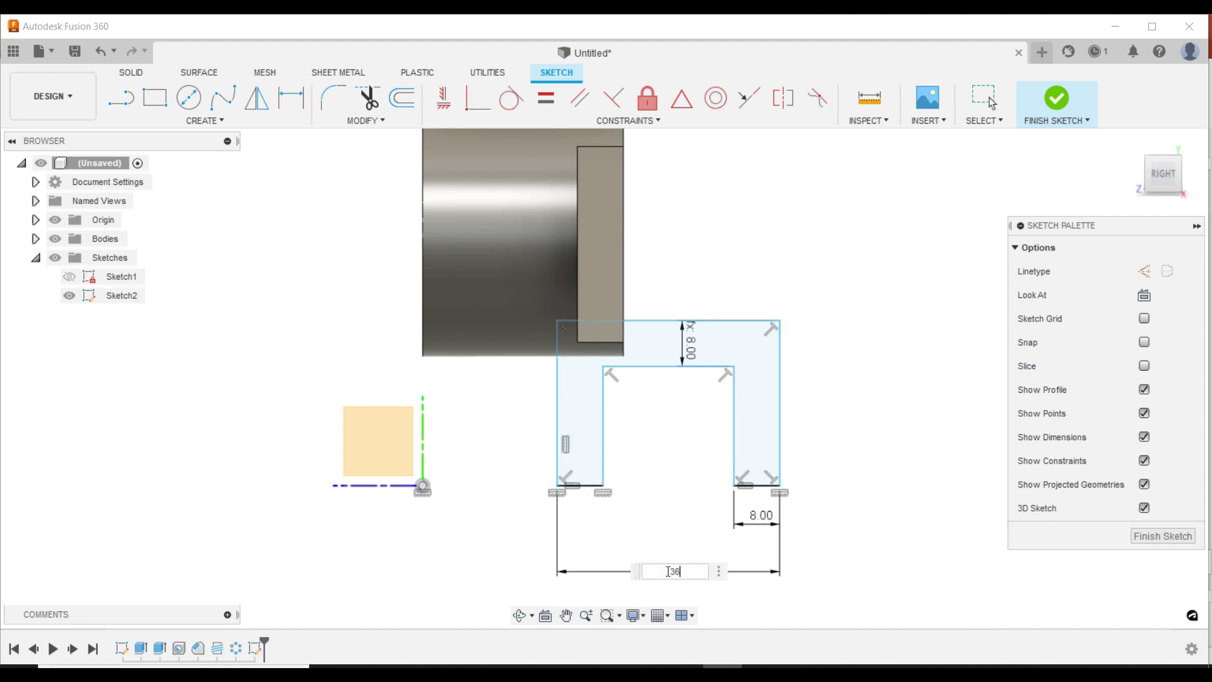
key(Return)
scroll(819, 378, down, 2)
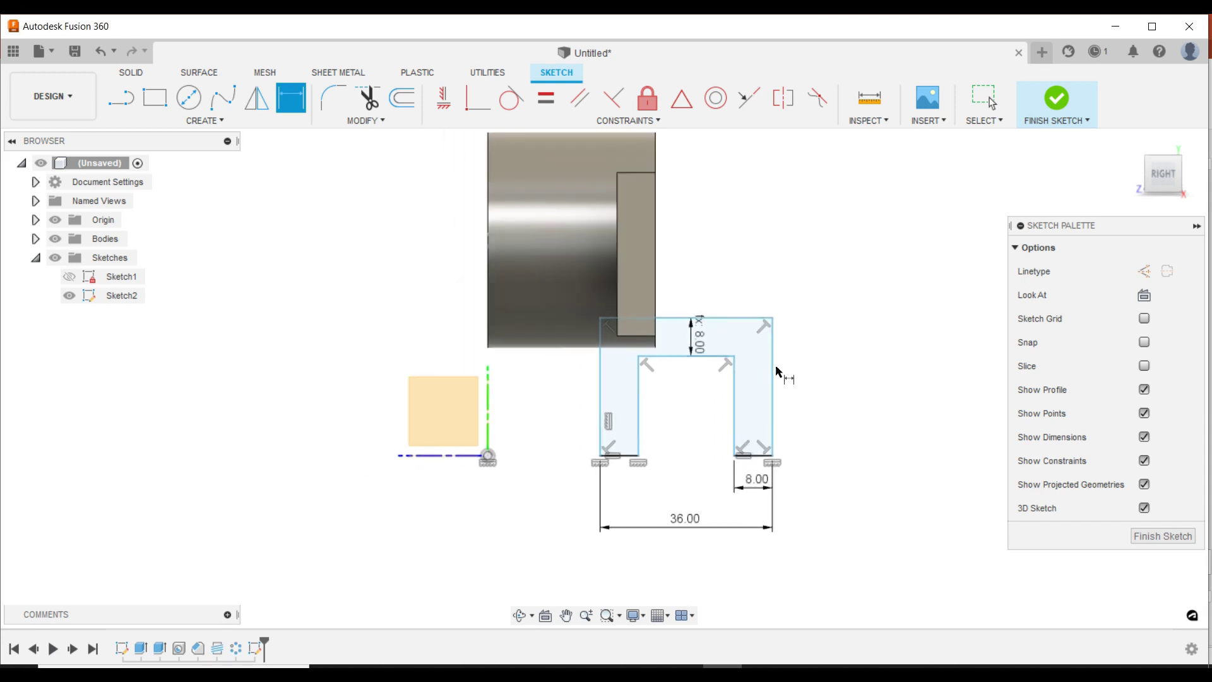
click(775, 373)
click(830, 379)
text(2)
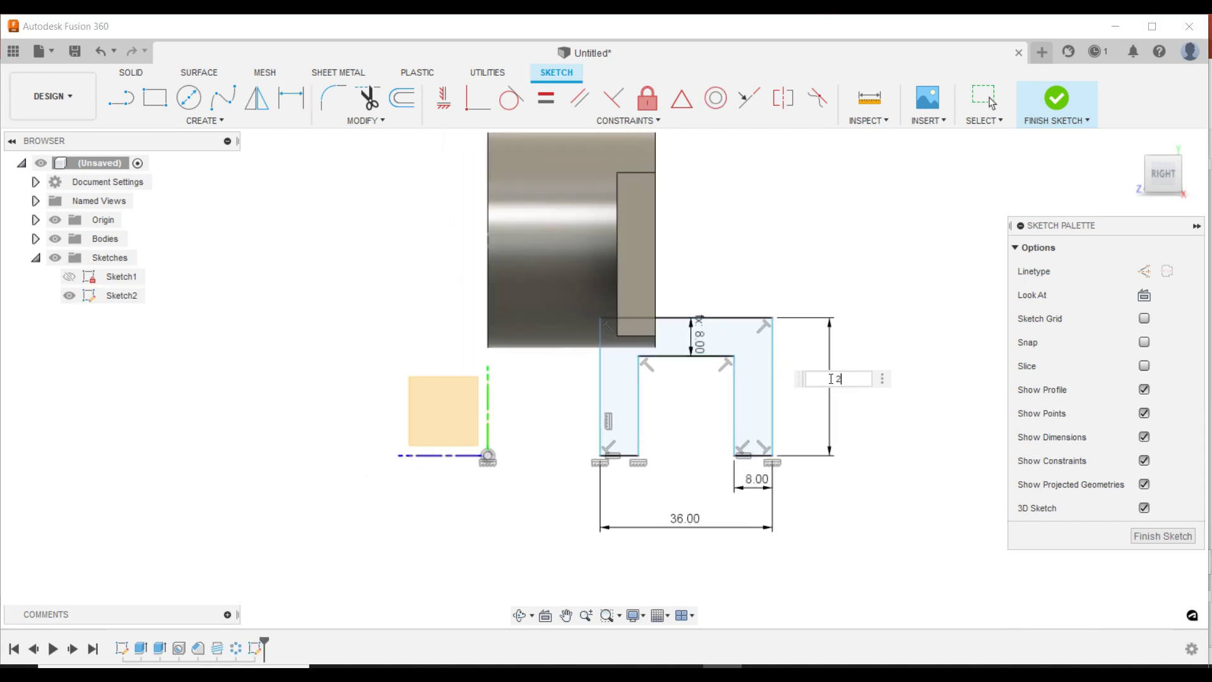
text(5)
key(Return)
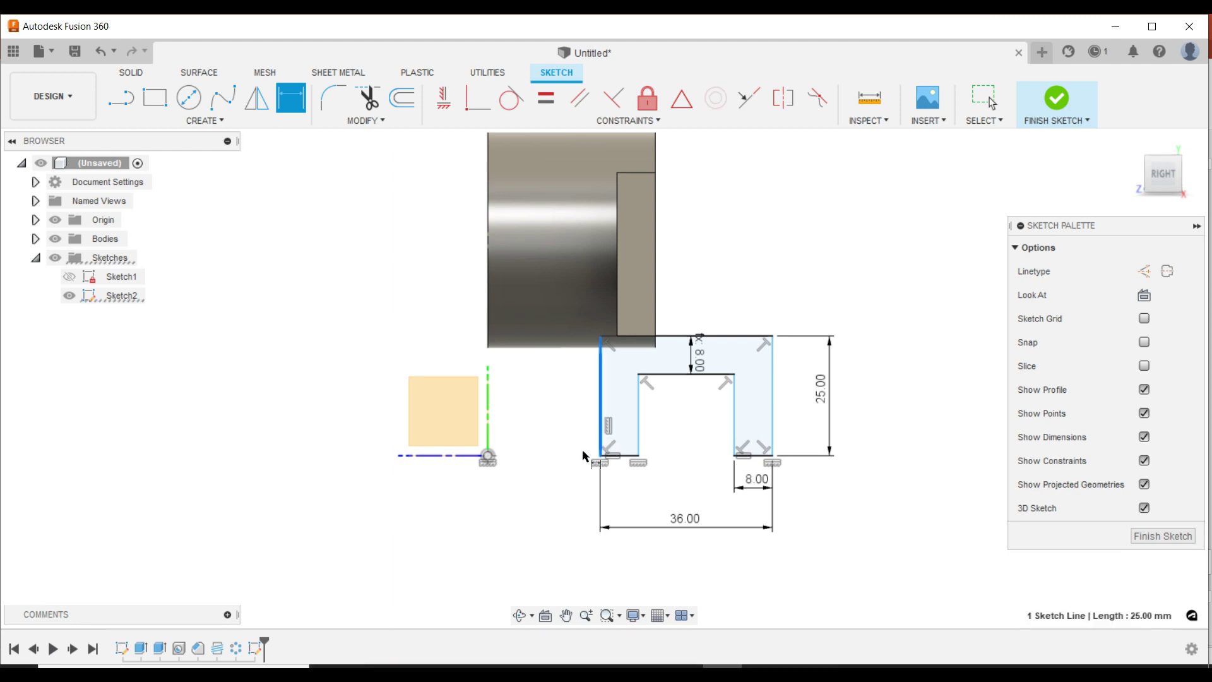
Step: Set the profile 25 mm from the origin and finish the sketch
click(488, 455)
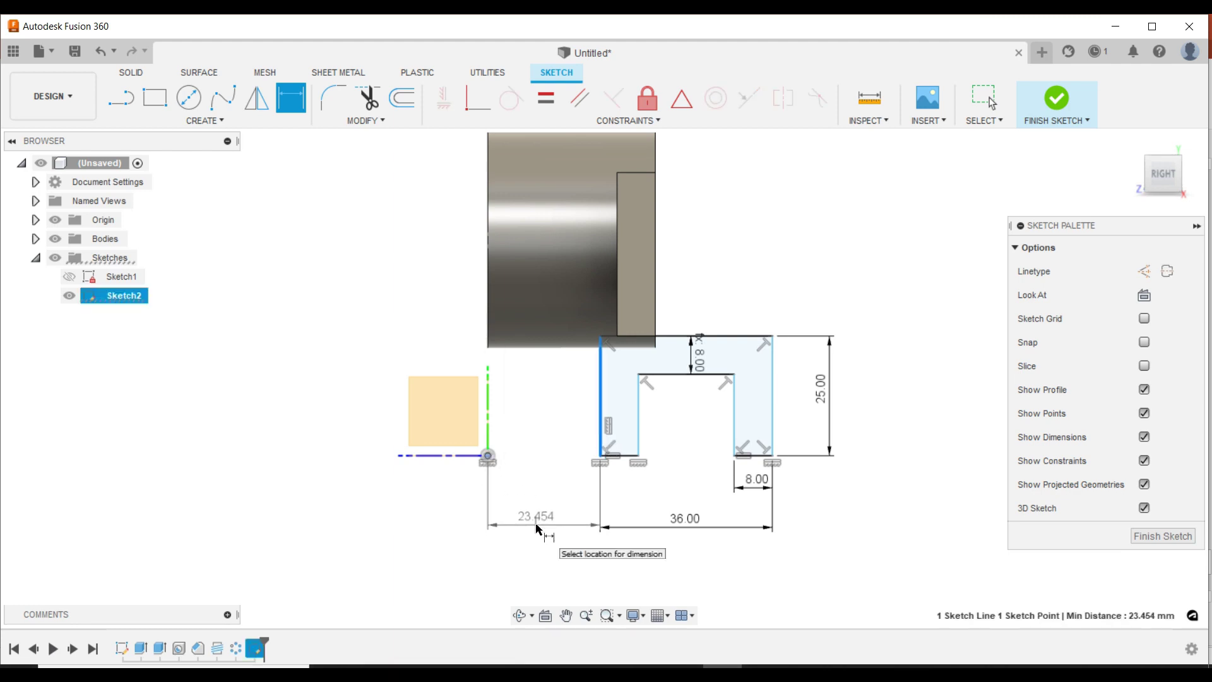
click(539, 527)
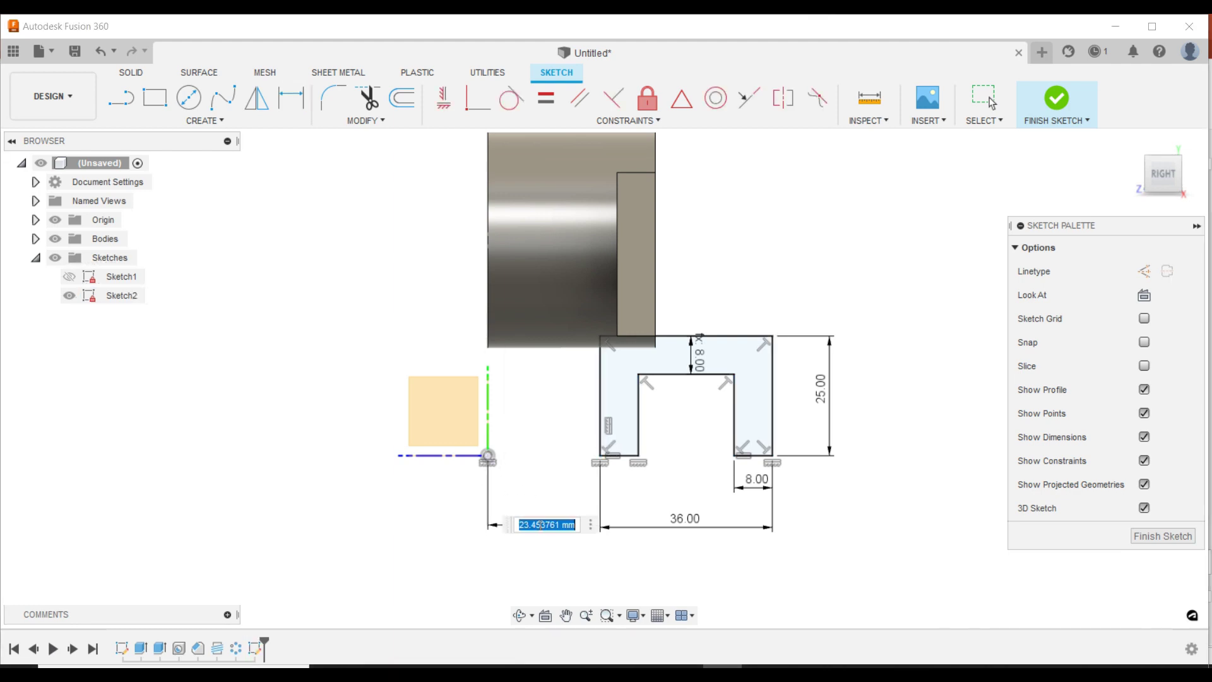
text(25)
key(Return)
scroll(800, 294, down, 1)
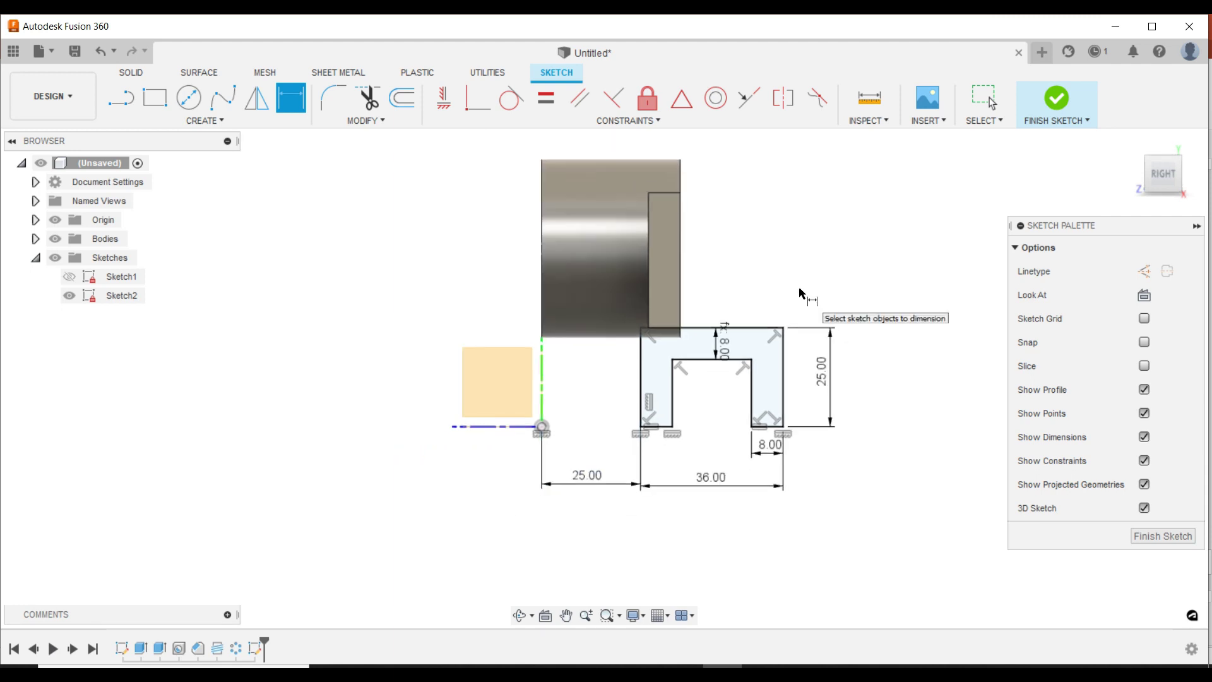
click(1163, 536)
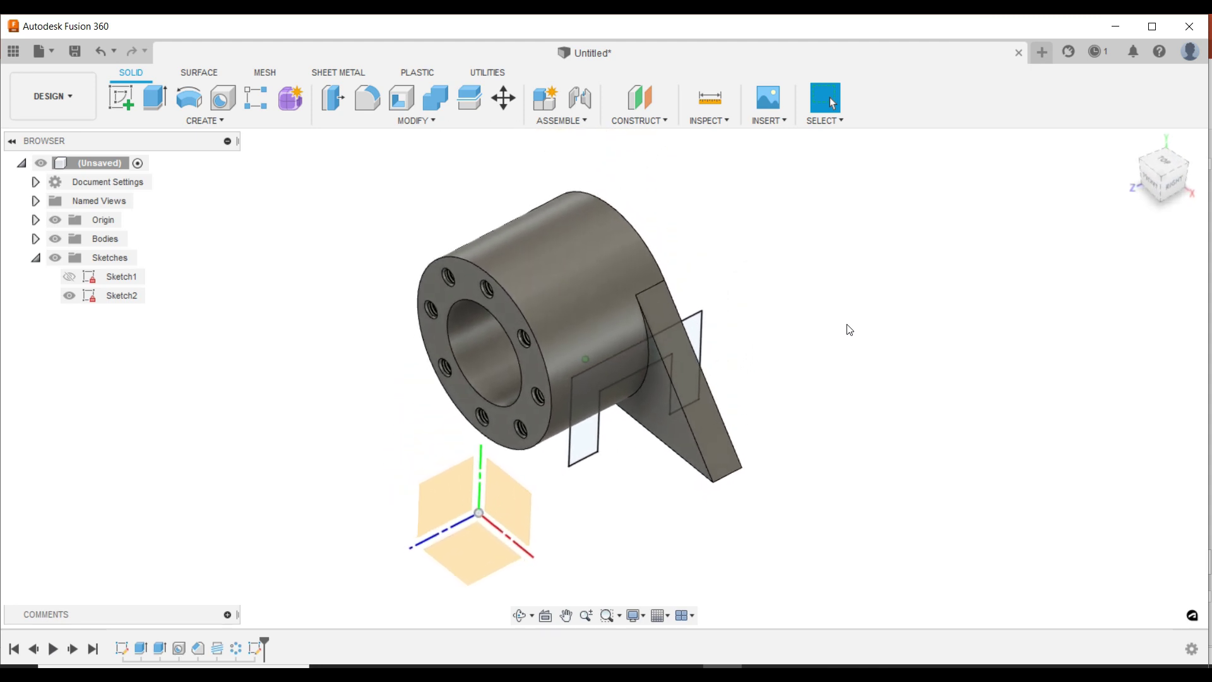
Step: Extrude the U-profile 100 mm symmetrically, joined to the tube body
click(154, 98)
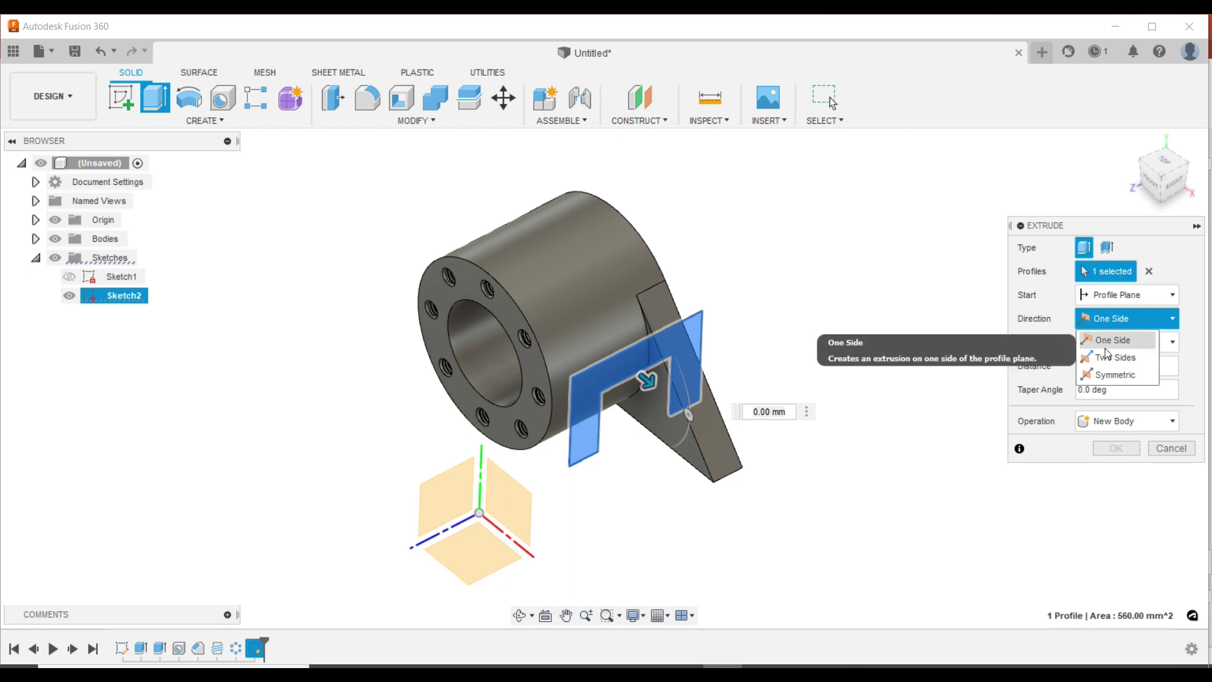
click(1114, 375)
text(100)
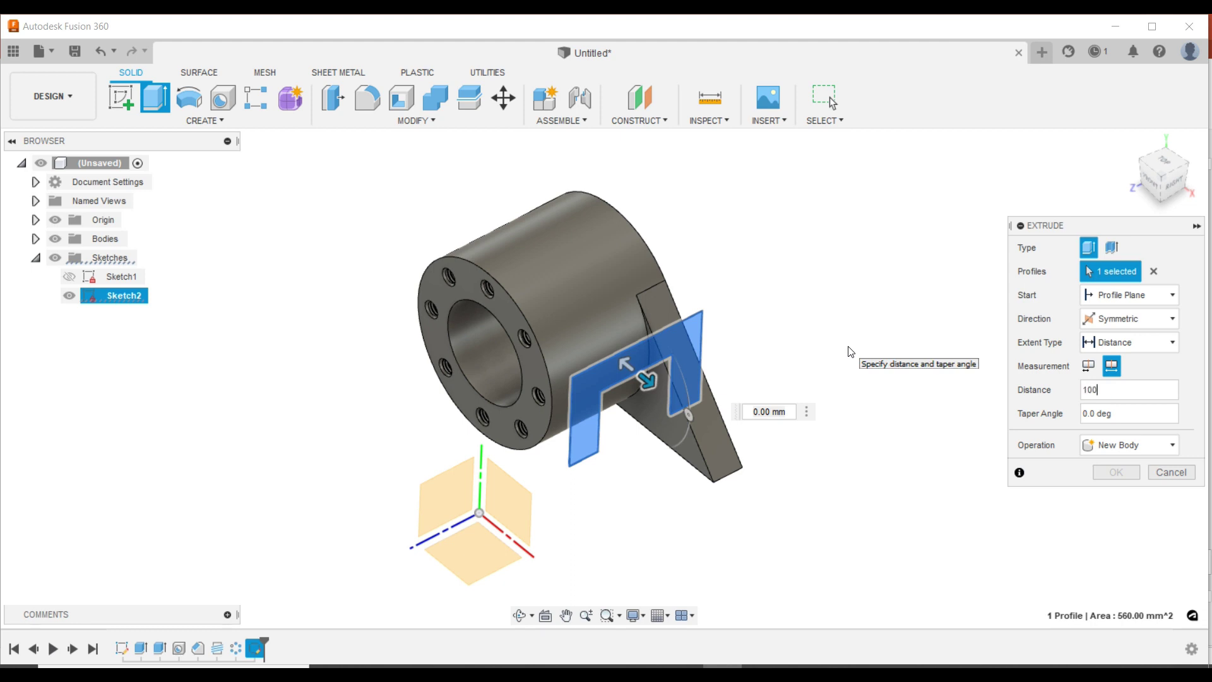
key(Return)
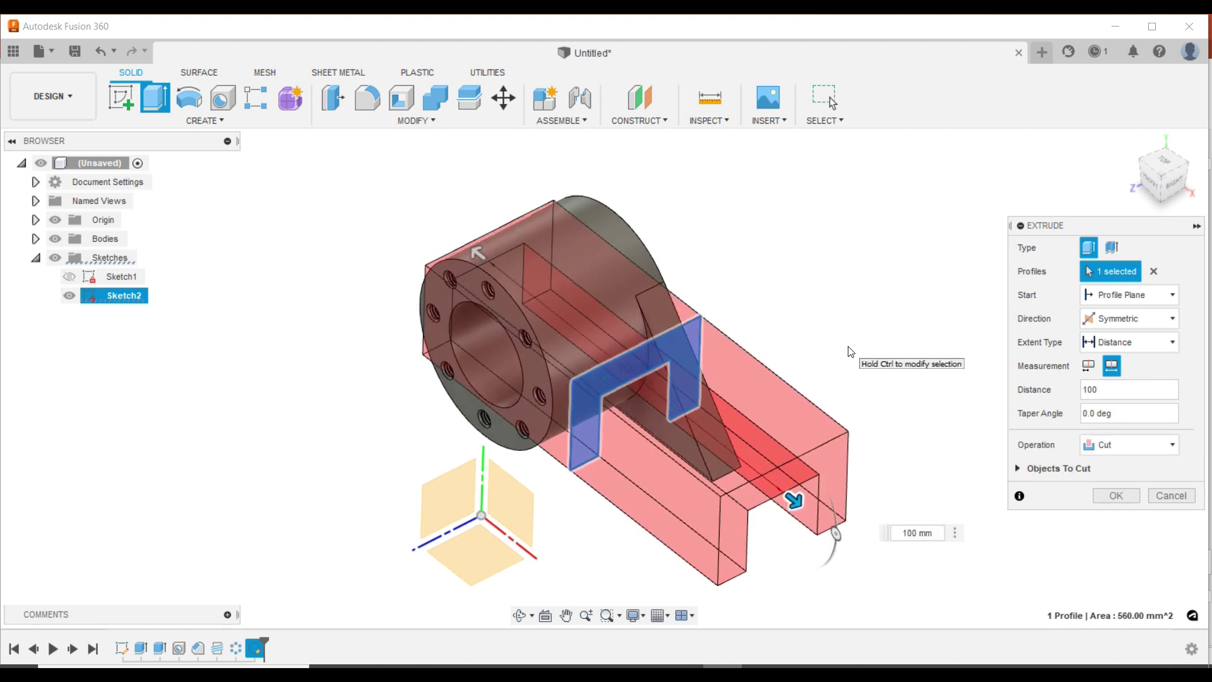
click(1095, 445)
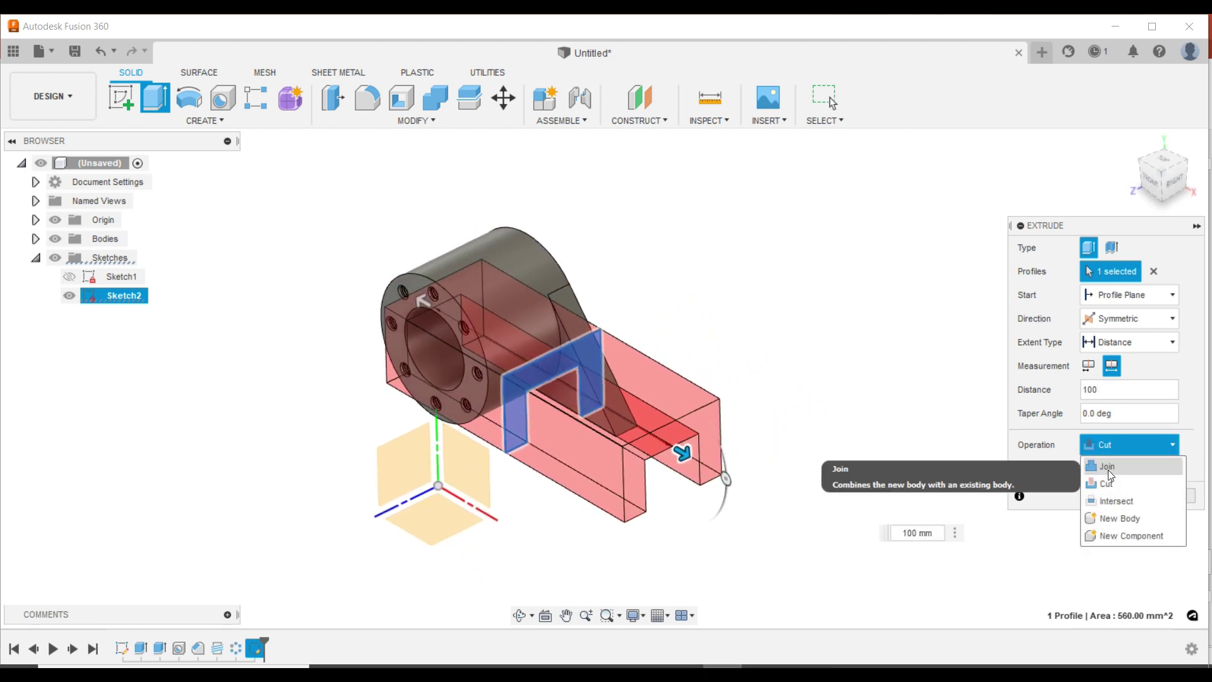
click(1108, 469)
click(1116, 472)
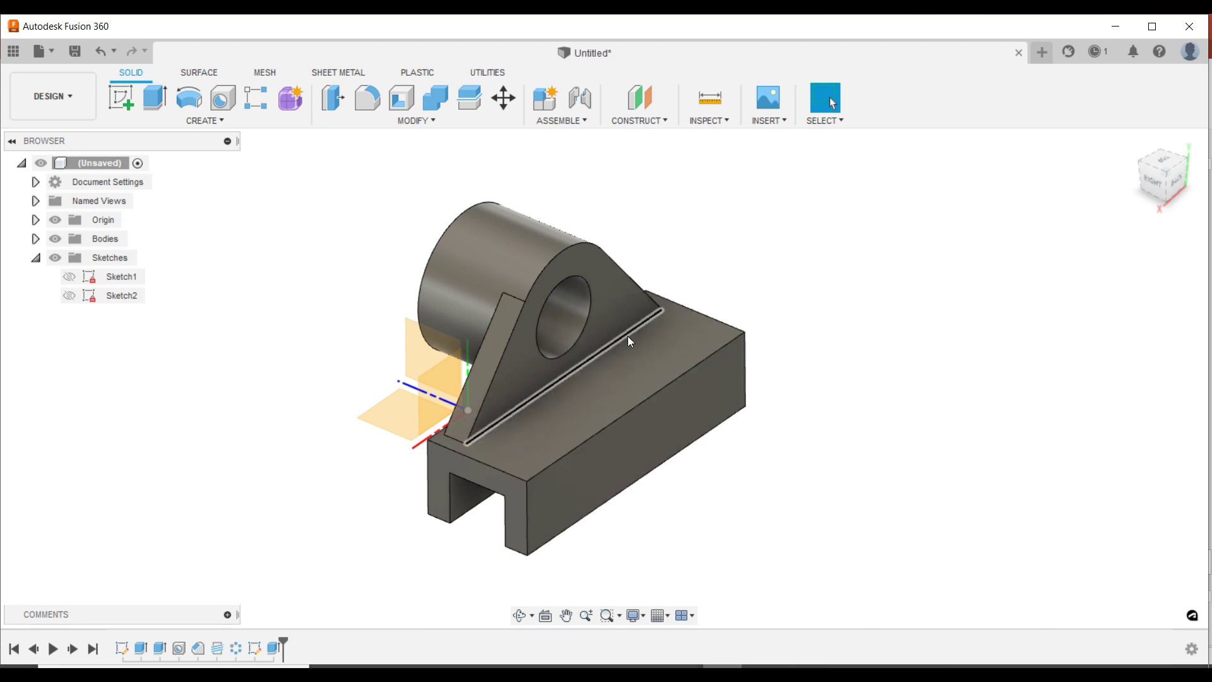
Step: Start a sketch on the base's side face and project the hole circle as construction geometry
click(662, 408)
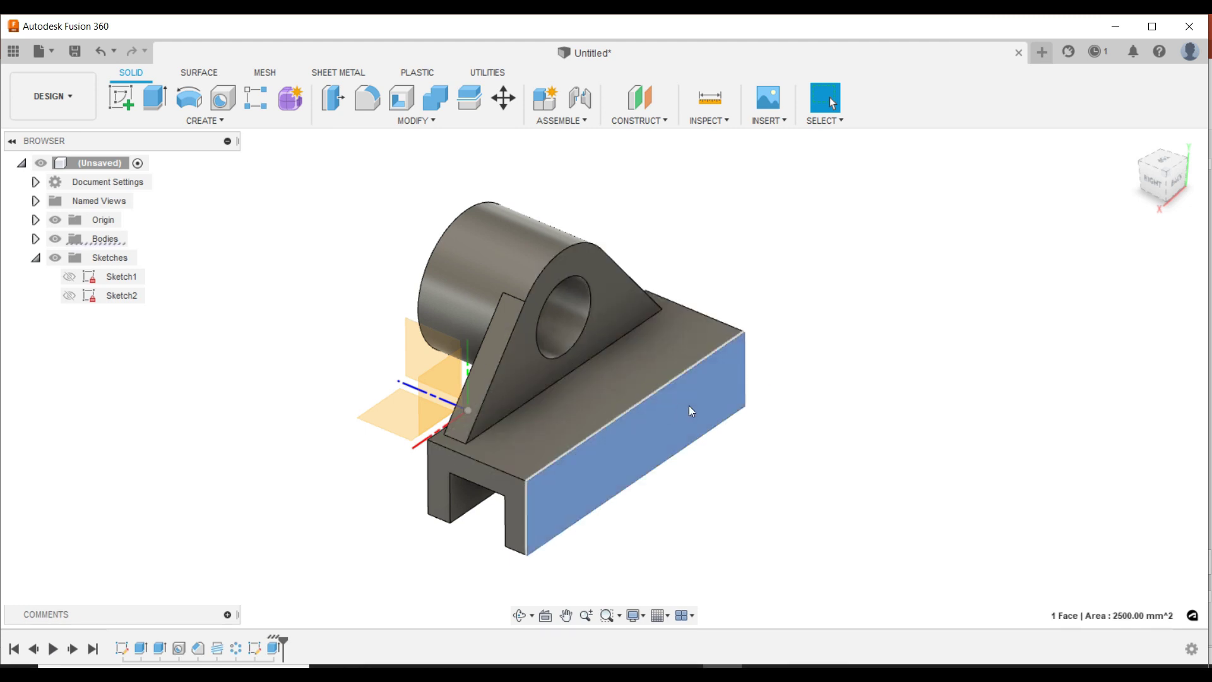
click(123, 96)
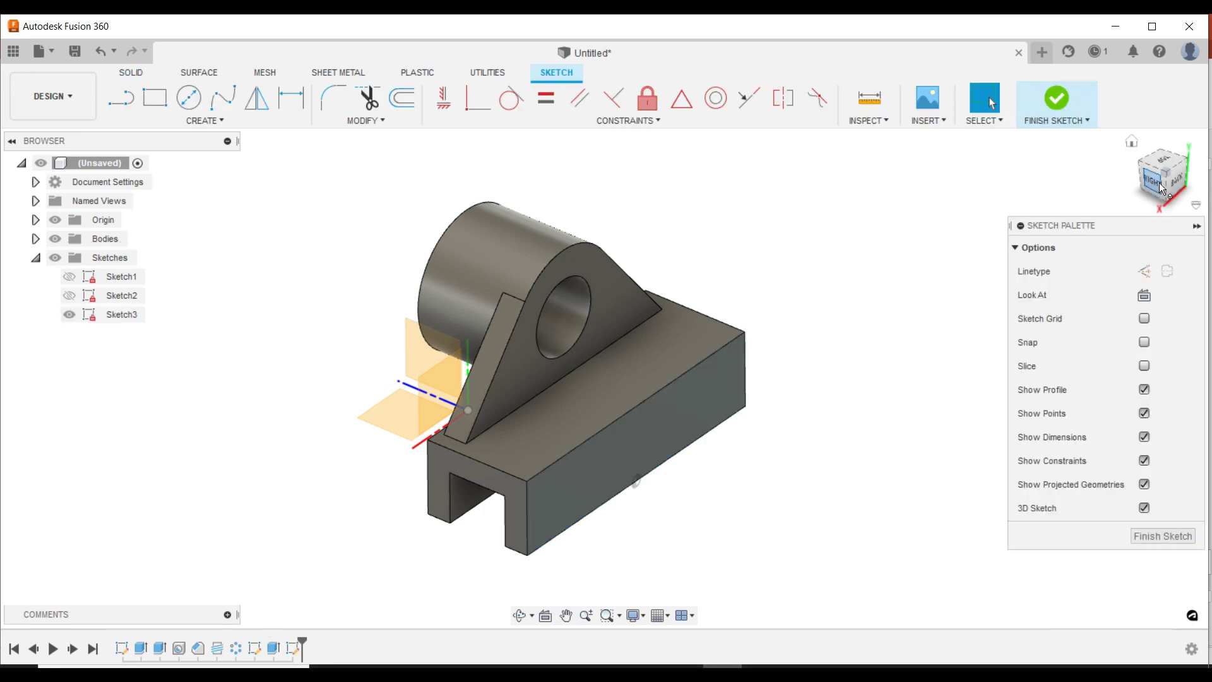
click(1179, 184)
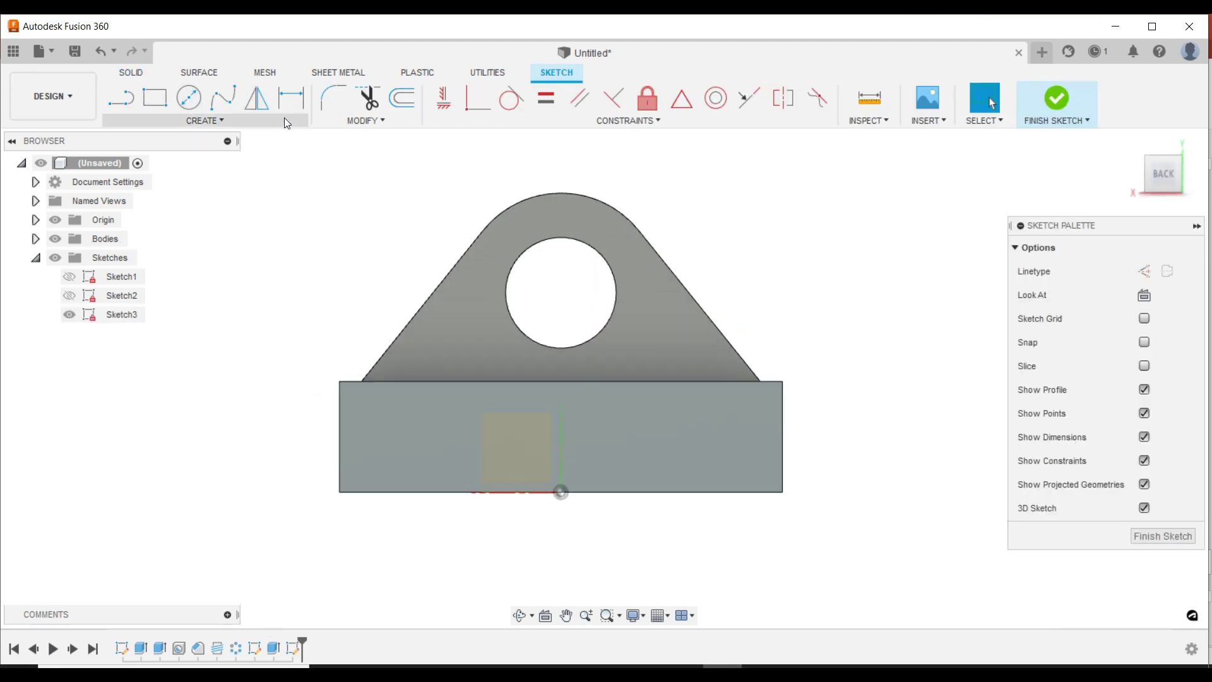
click(205, 120)
mouse_move(153, 381)
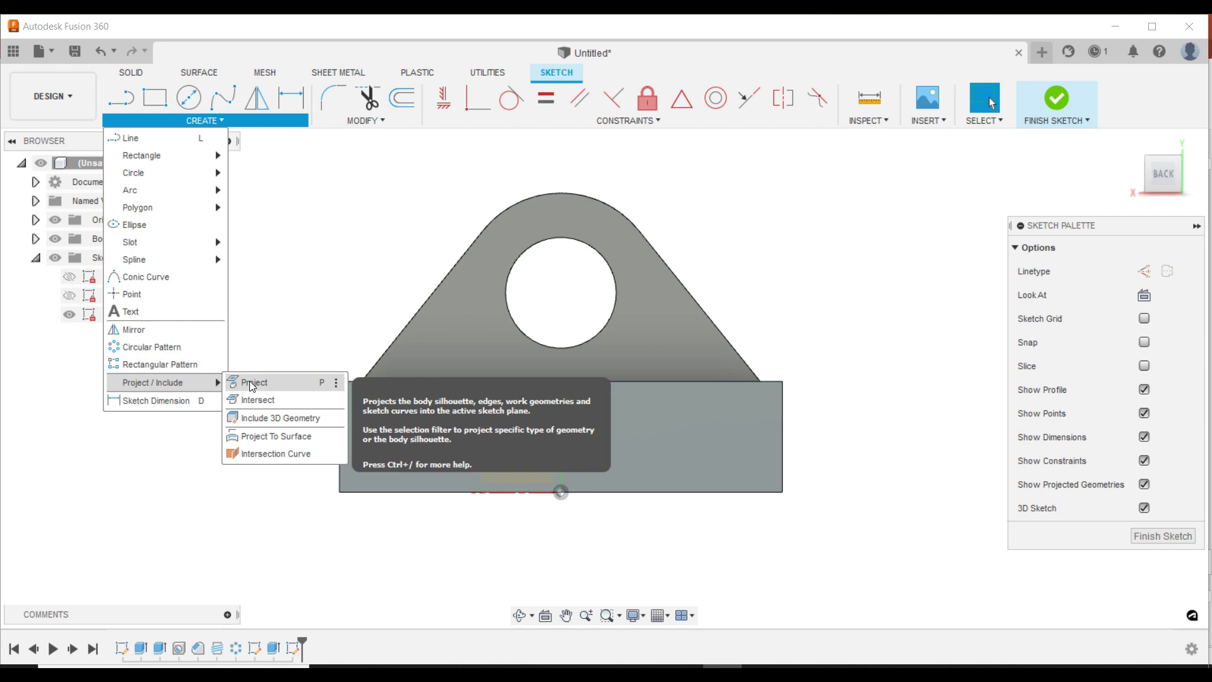
click(249, 381)
click(576, 345)
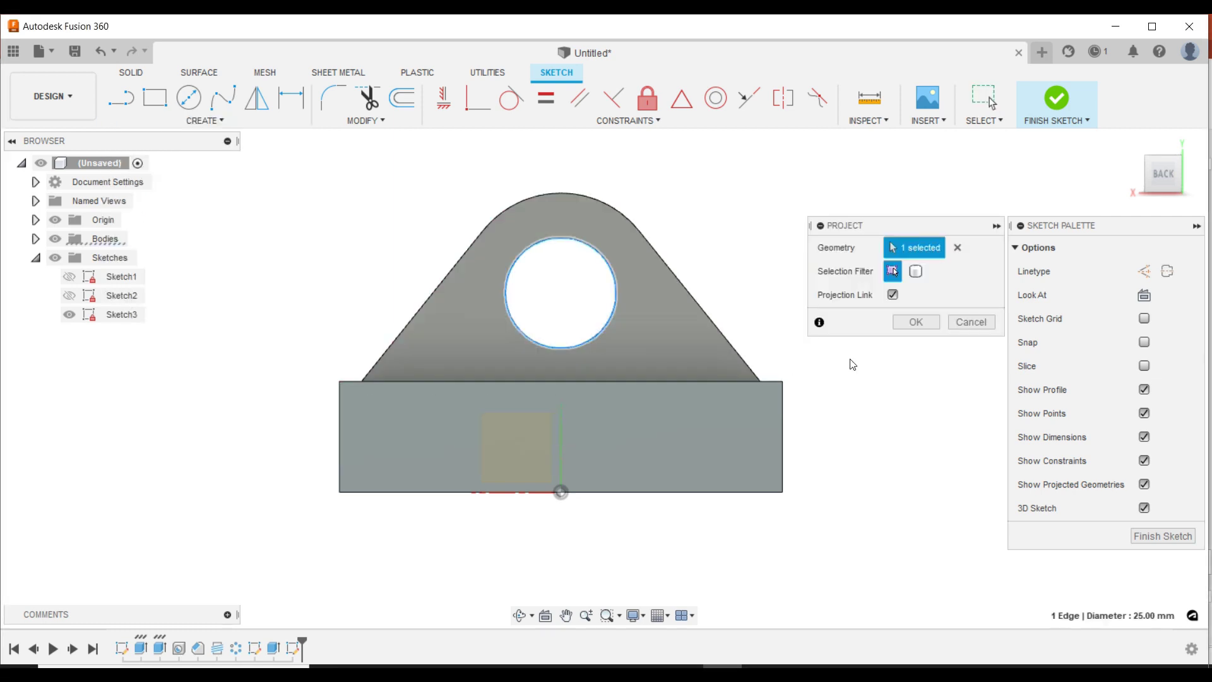
click(916, 323)
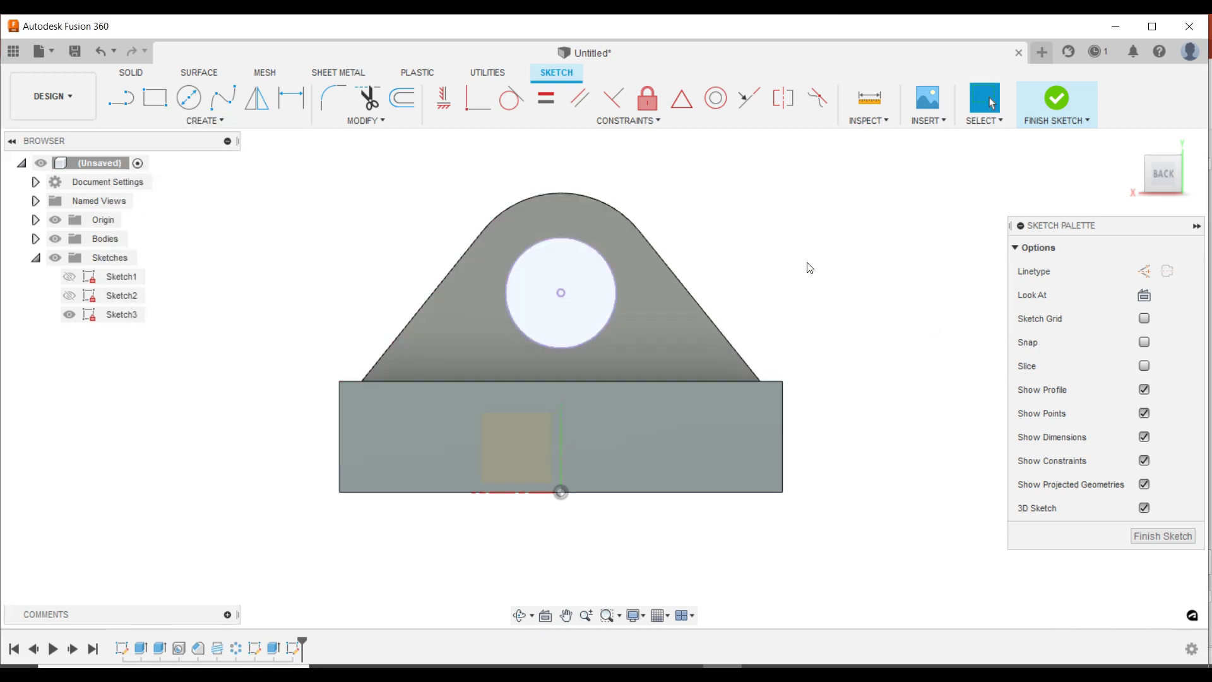
click(599, 247)
right_click(758, 249)
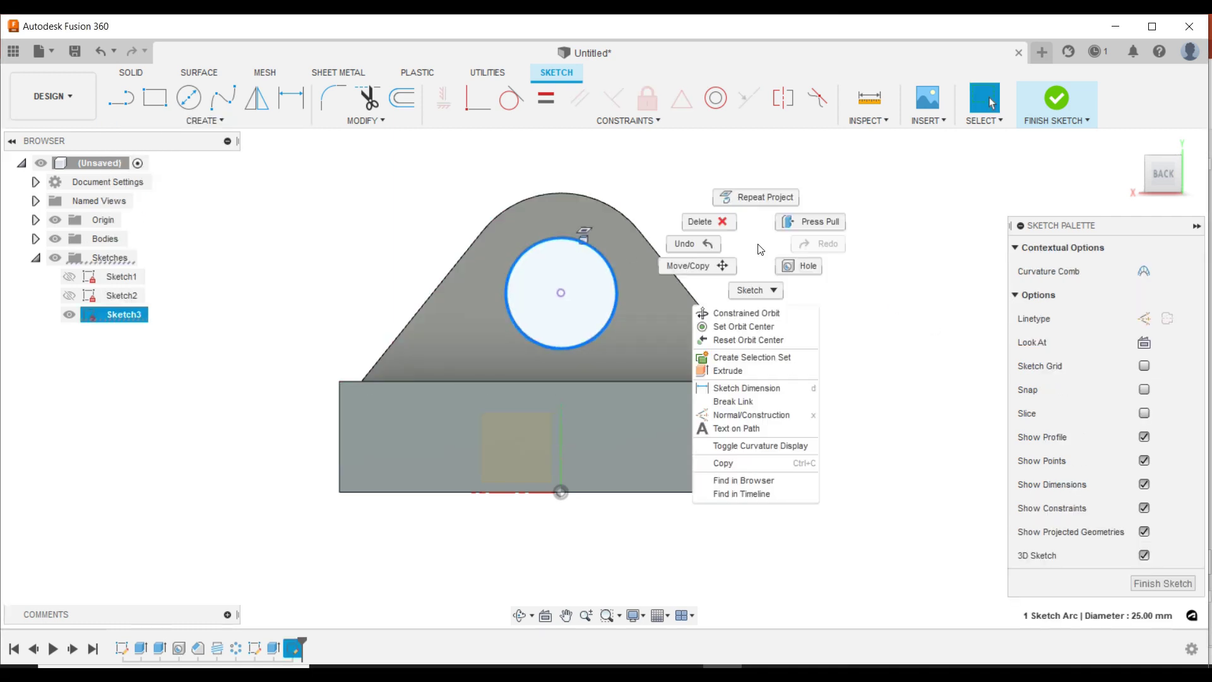
click(751, 415)
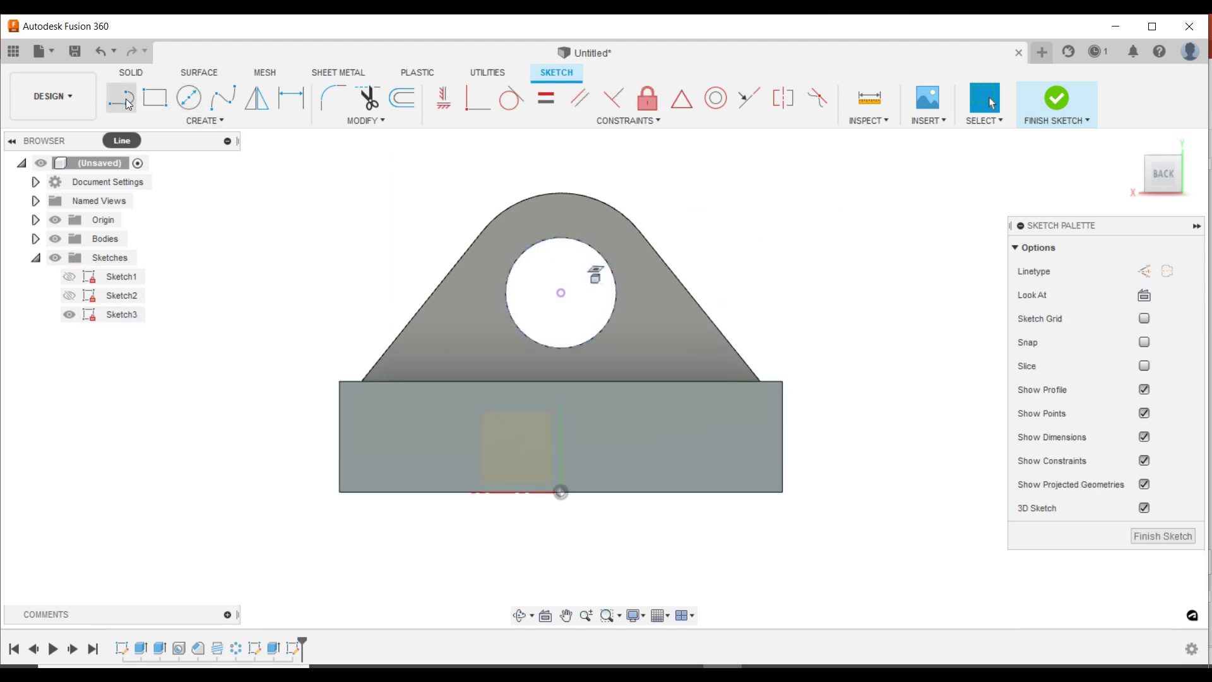
click(524, 382)
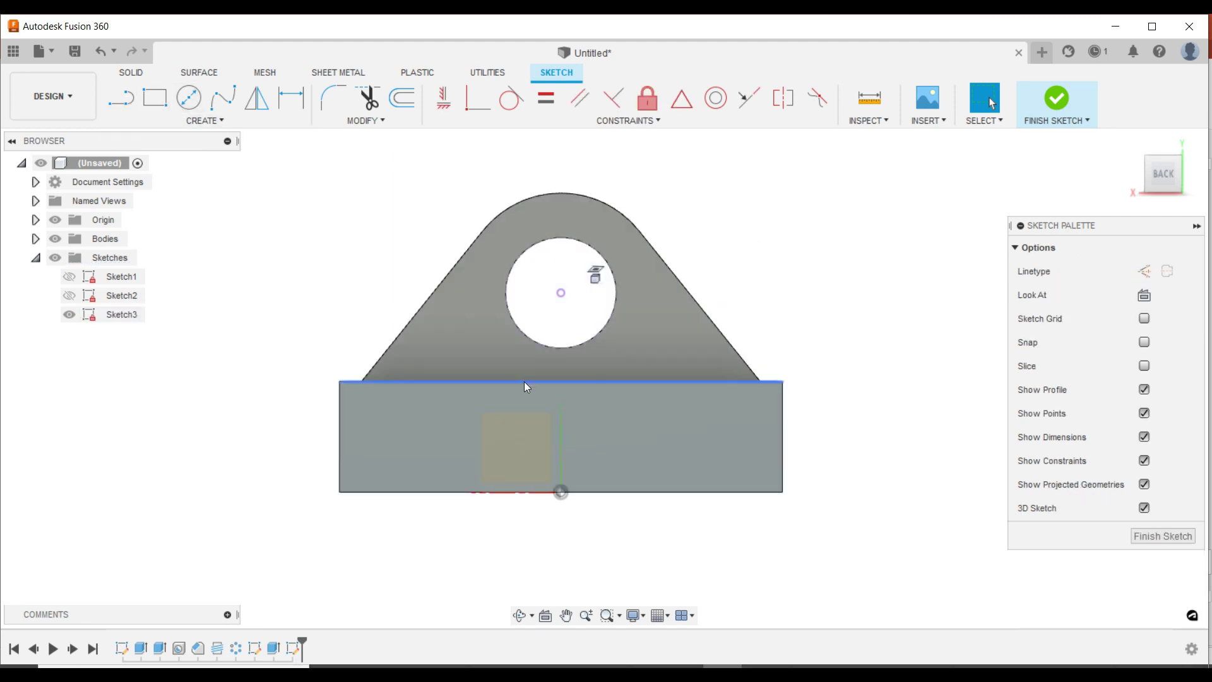
click(286, 269)
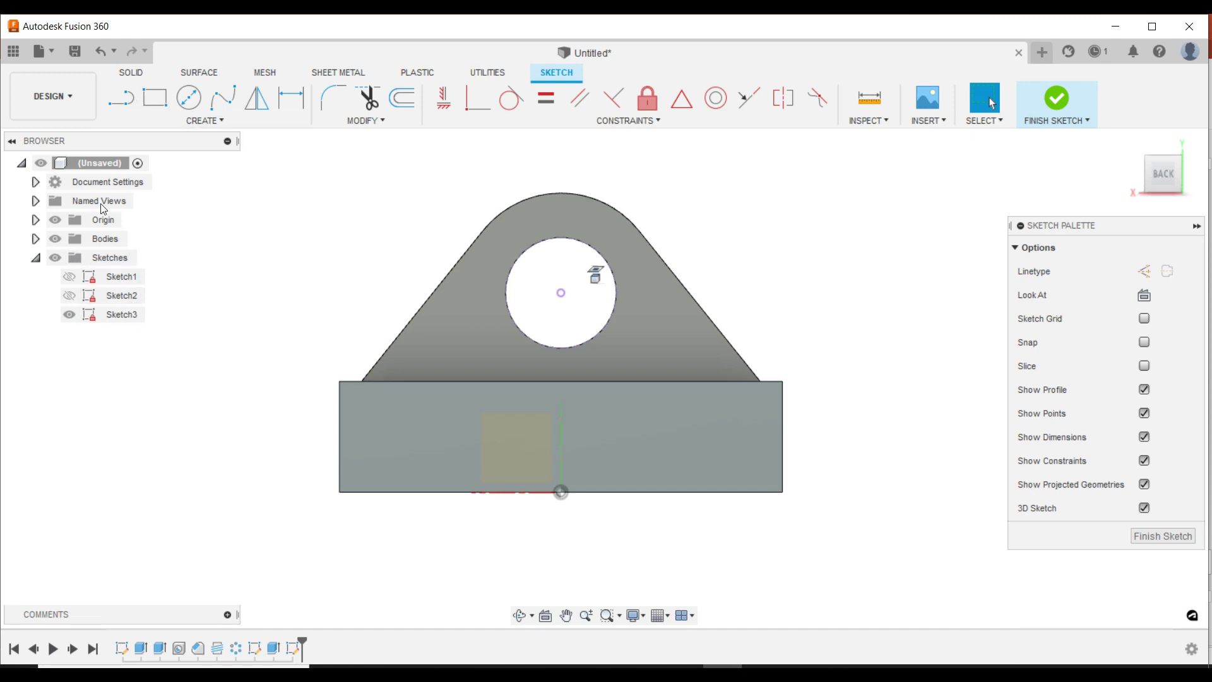
Step: Project the base's 100 mm top edge into the sketch
click(205, 120)
mouse_move(152, 383)
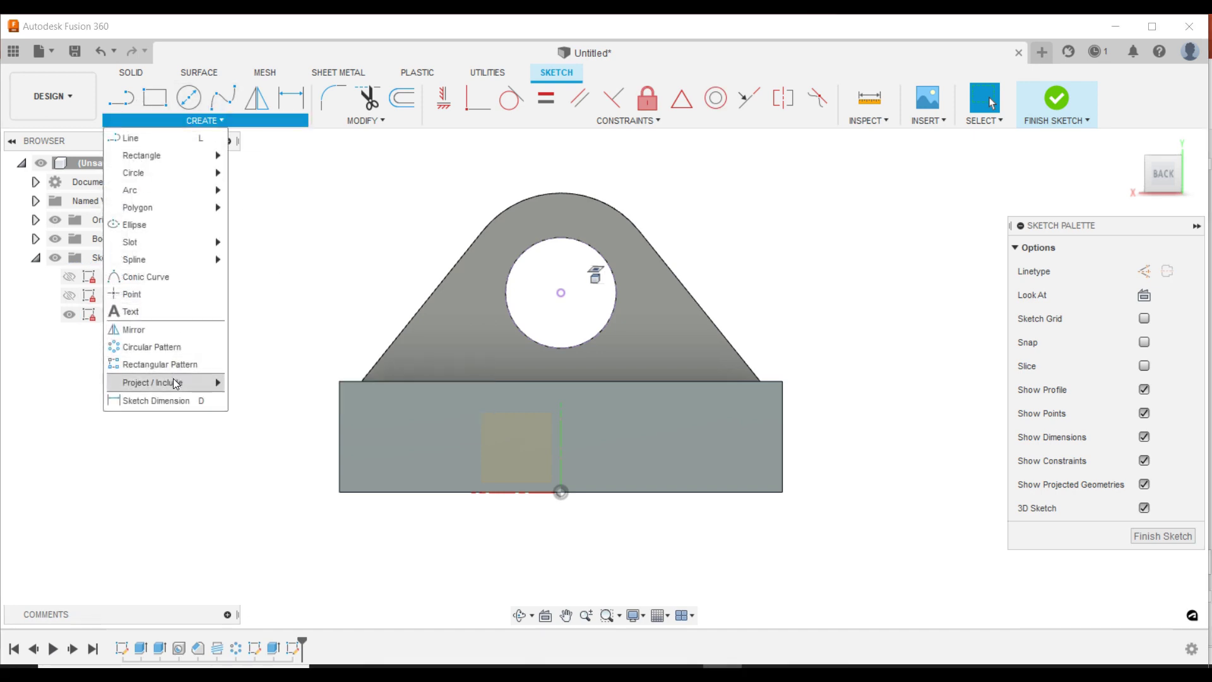
click(256, 383)
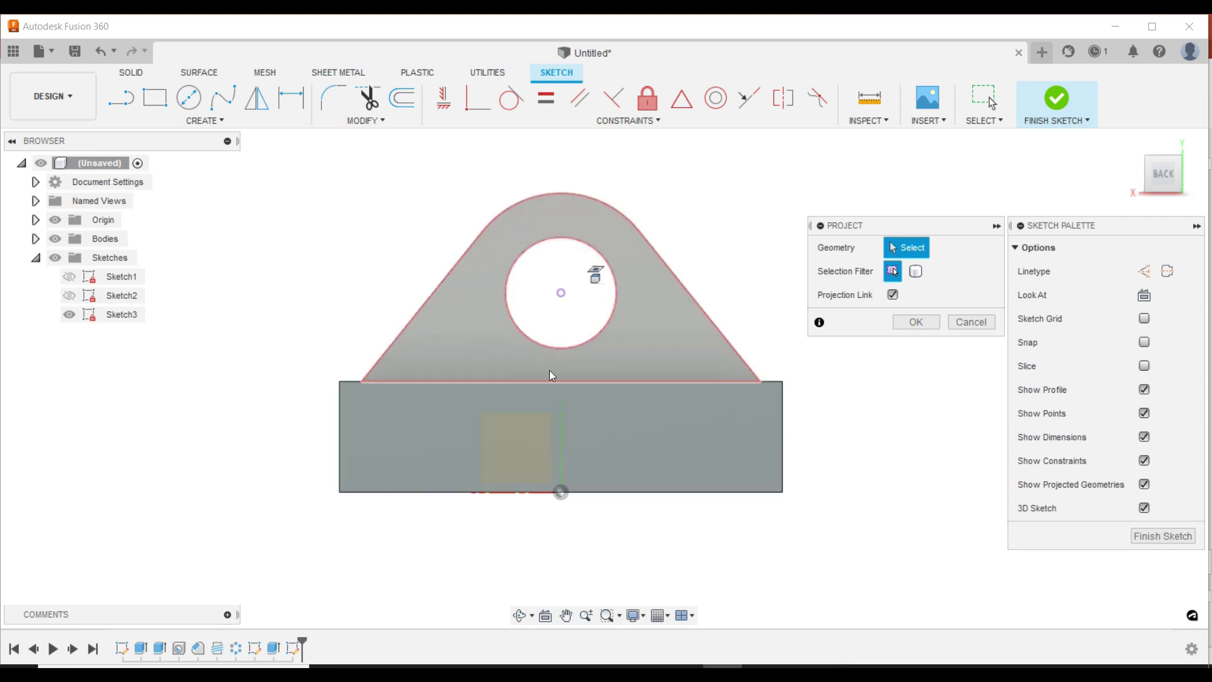
scroll(814, 397, up, 3)
scroll(814, 398, up, 2)
click(740, 370)
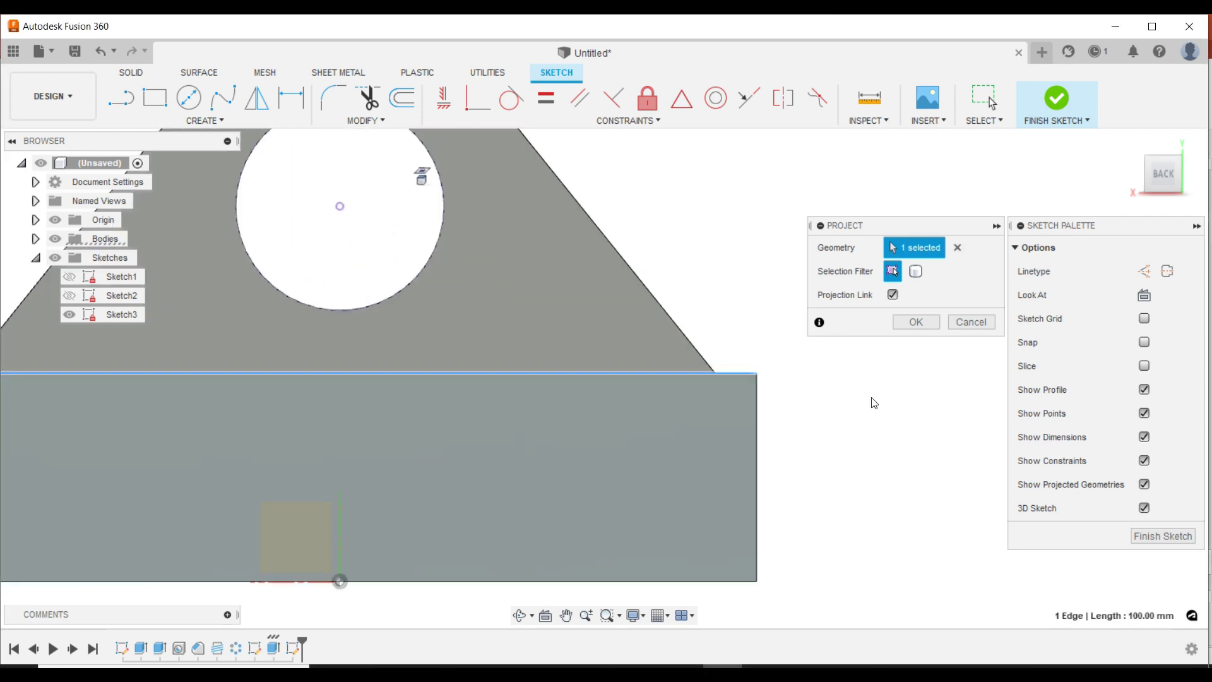
click(915, 323)
scroll(843, 341, down, 2)
scroll(832, 338, down, 3)
scroll(765, 282, up, 1)
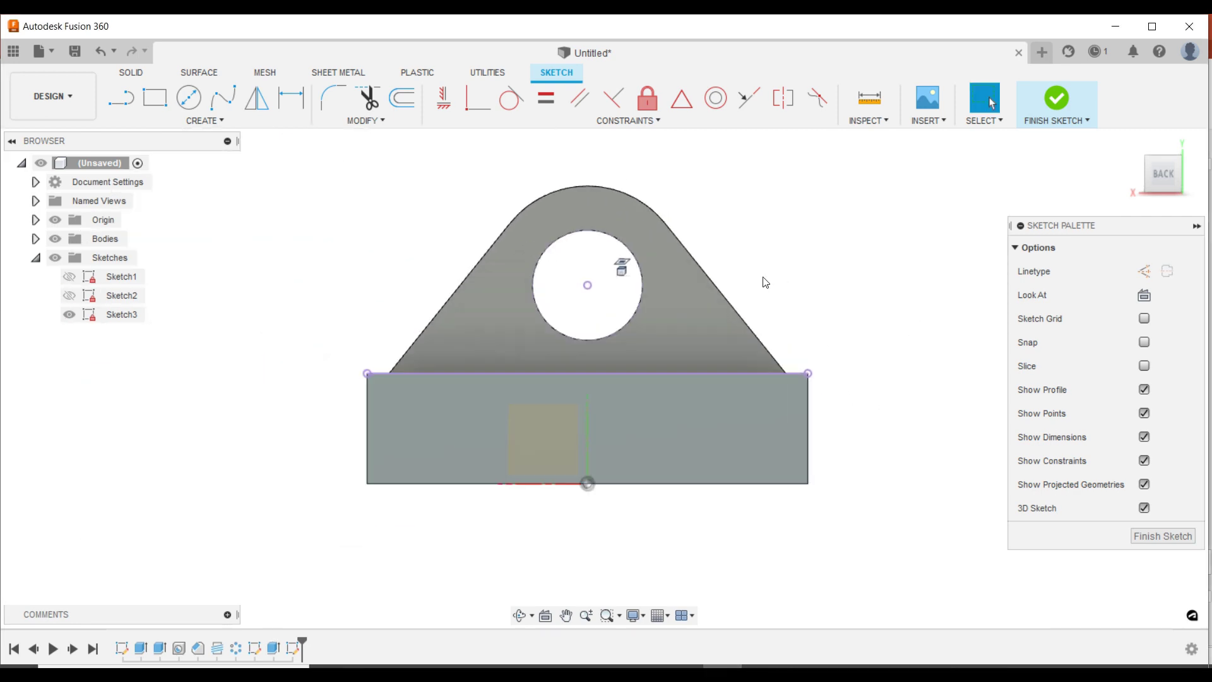
Step: Draw a three-point arc across the base's top edge, bulging down into the base
click(216, 123)
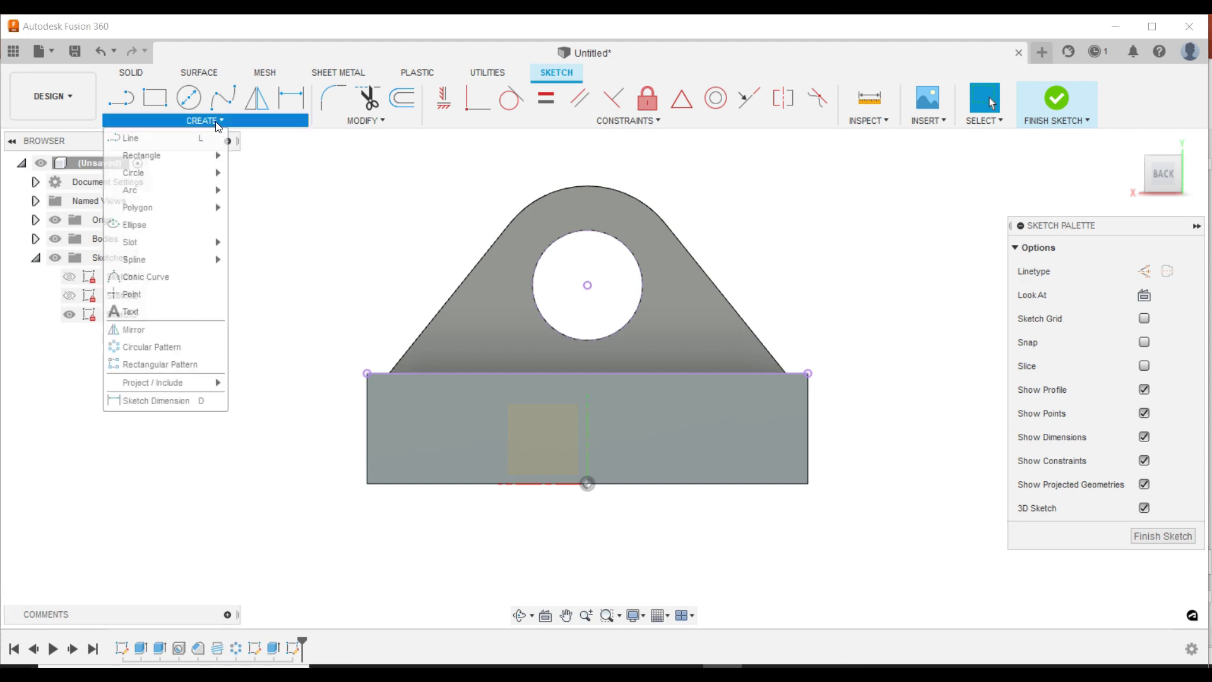
mouse_move(130, 189)
click(262, 189)
scroll(562, 349, up, 2)
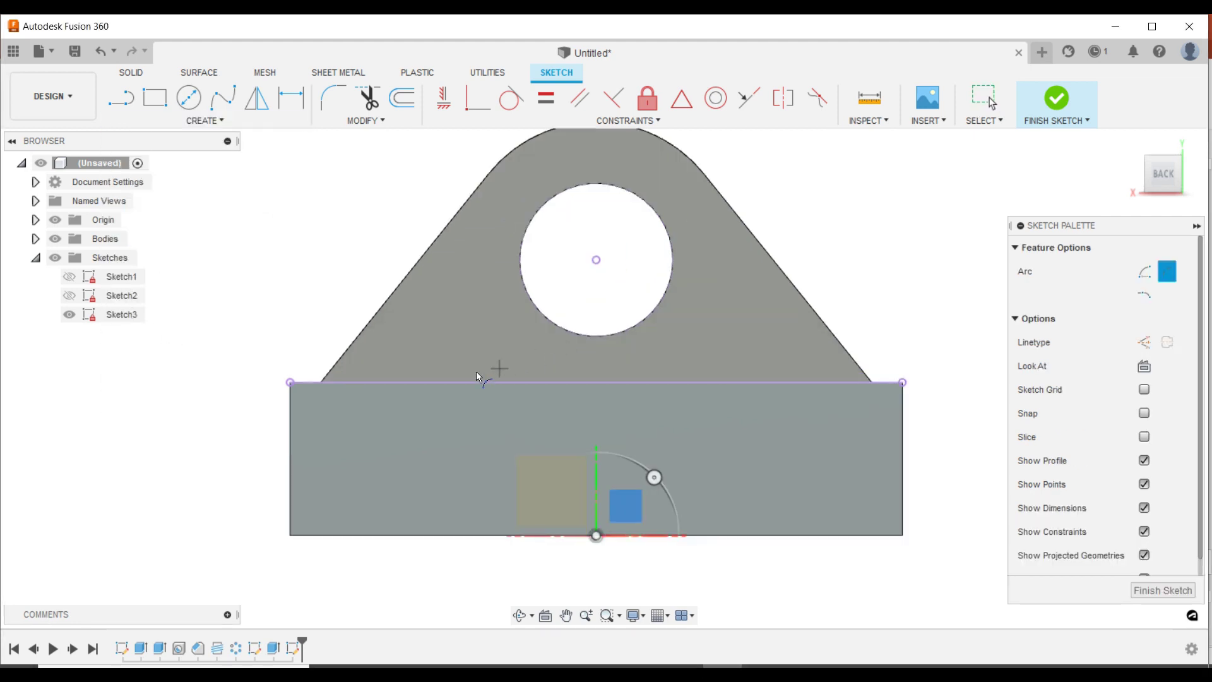
click(393, 381)
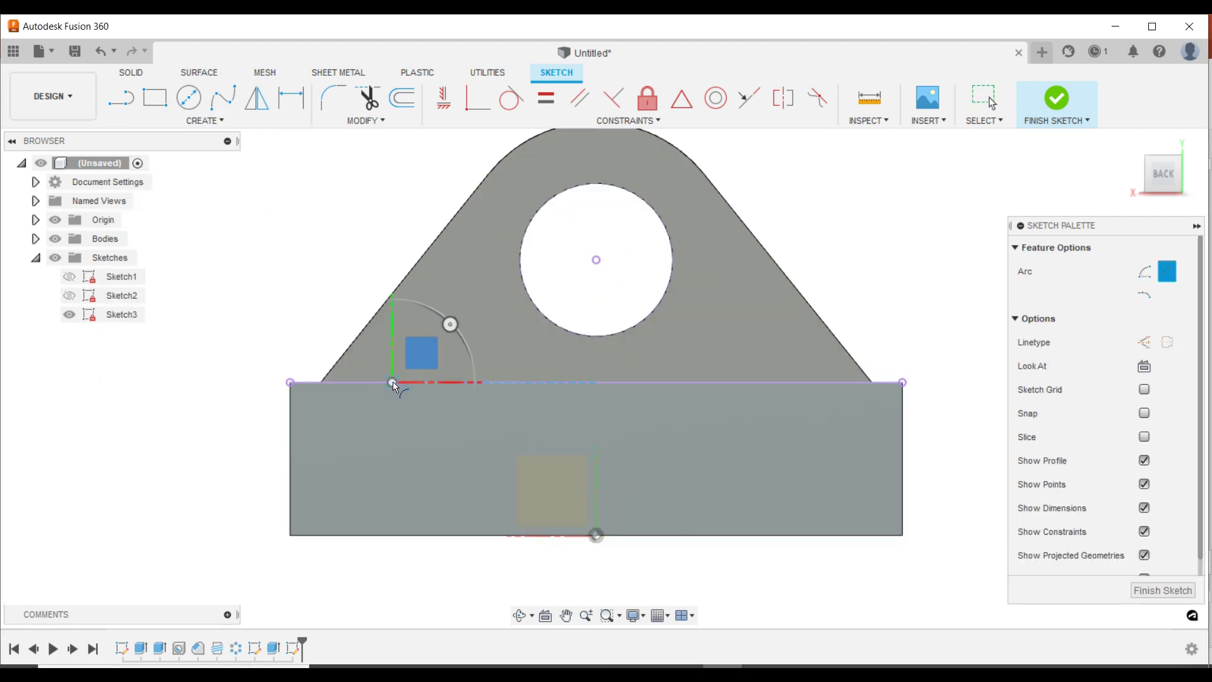
click(803, 382)
click(667, 441)
scroll(604, 373, down, 1)
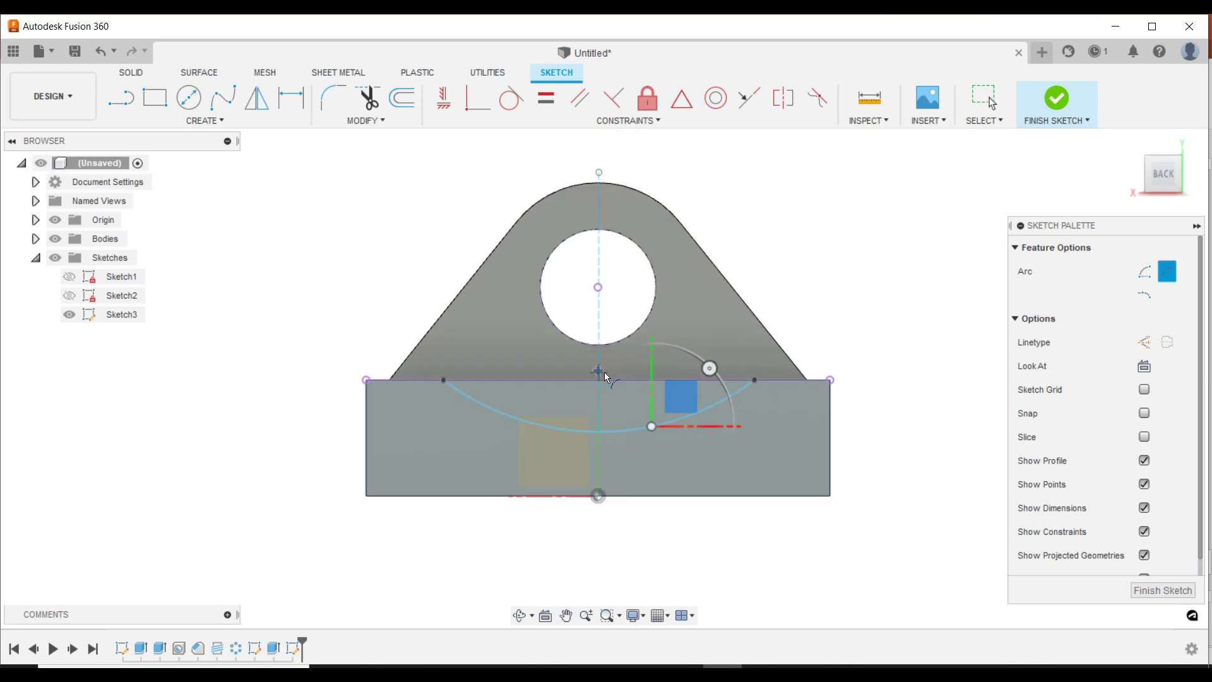
scroll(447, 314, down, 1)
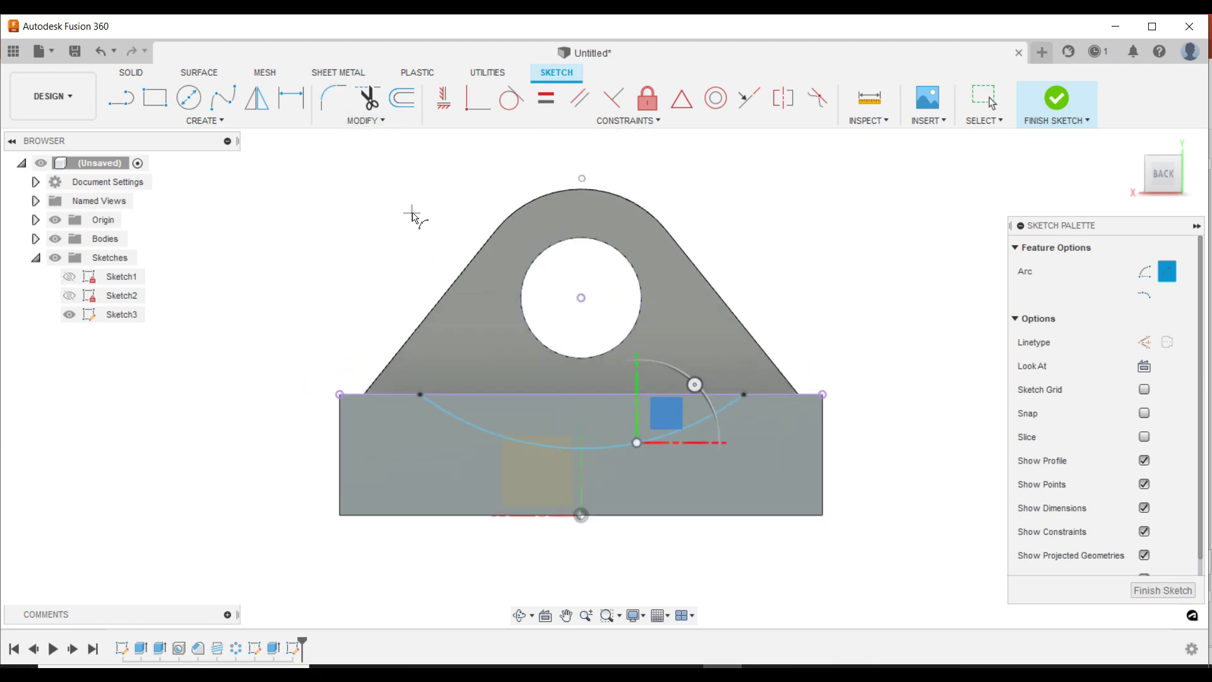
Step: Make the arc concentric with the rib hole, dimension it R35, and finish the sketch
click(444, 98)
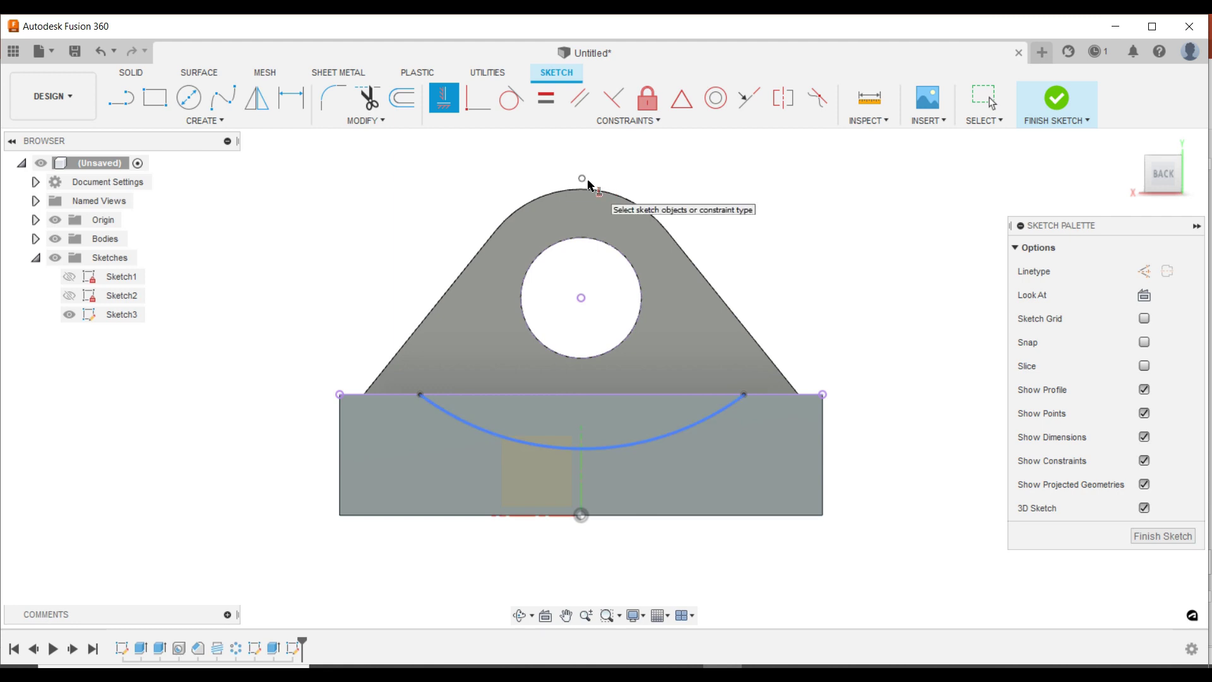
click(714, 101)
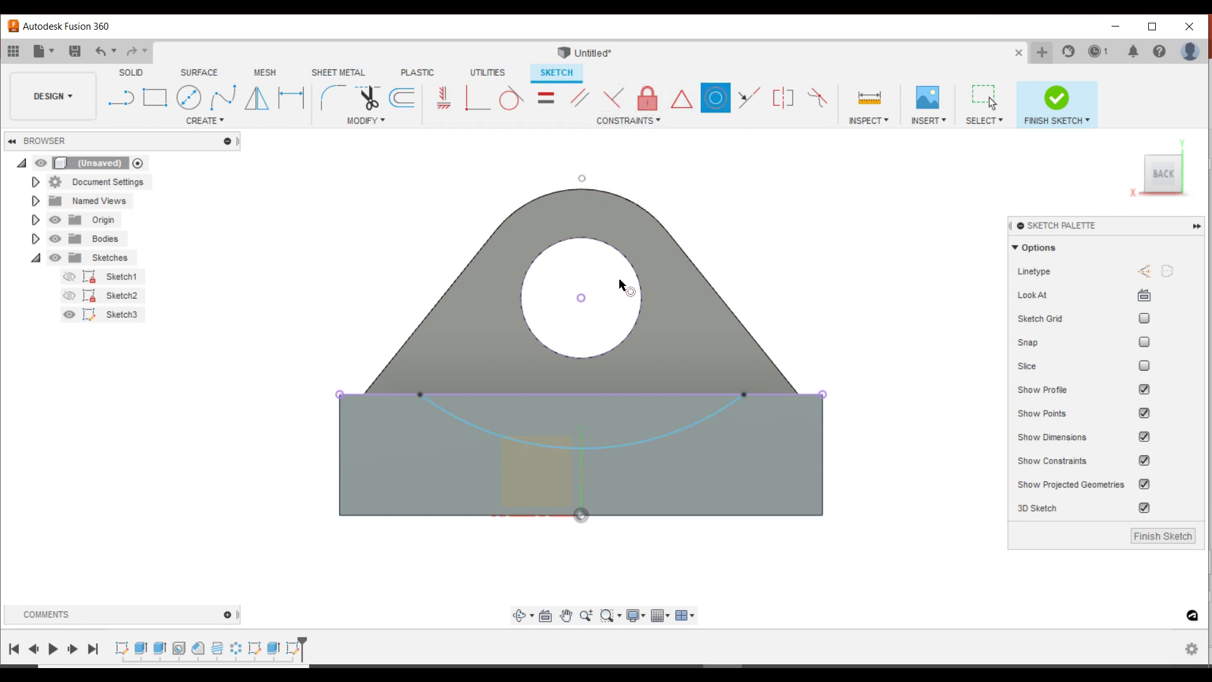
click(662, 435)
scroll(540, 238, down, 1)
click(292, 98)
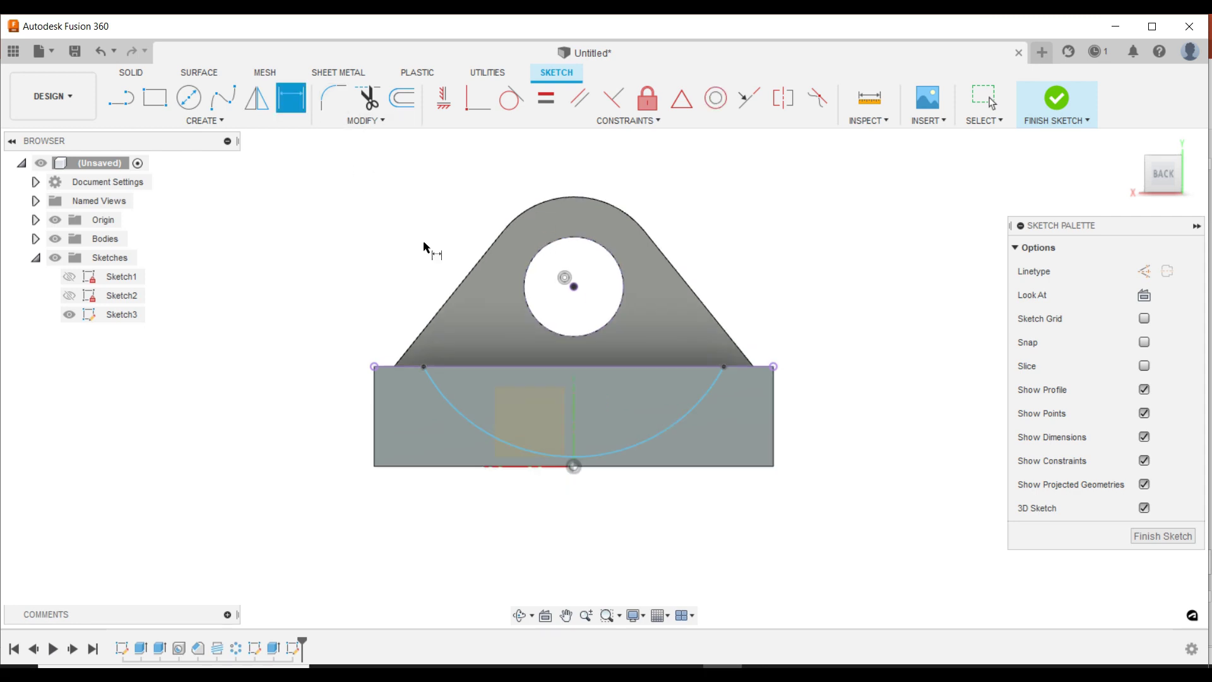
click(641, 450)
click(656, 515)
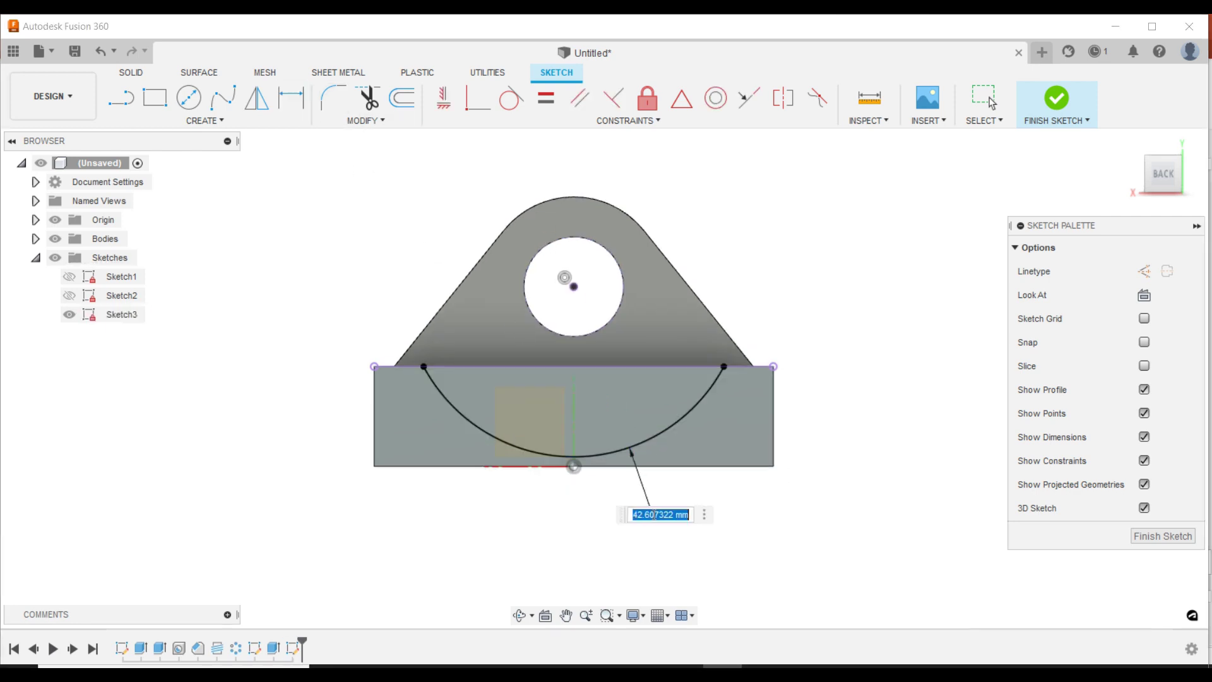
text(35)
key(Return)
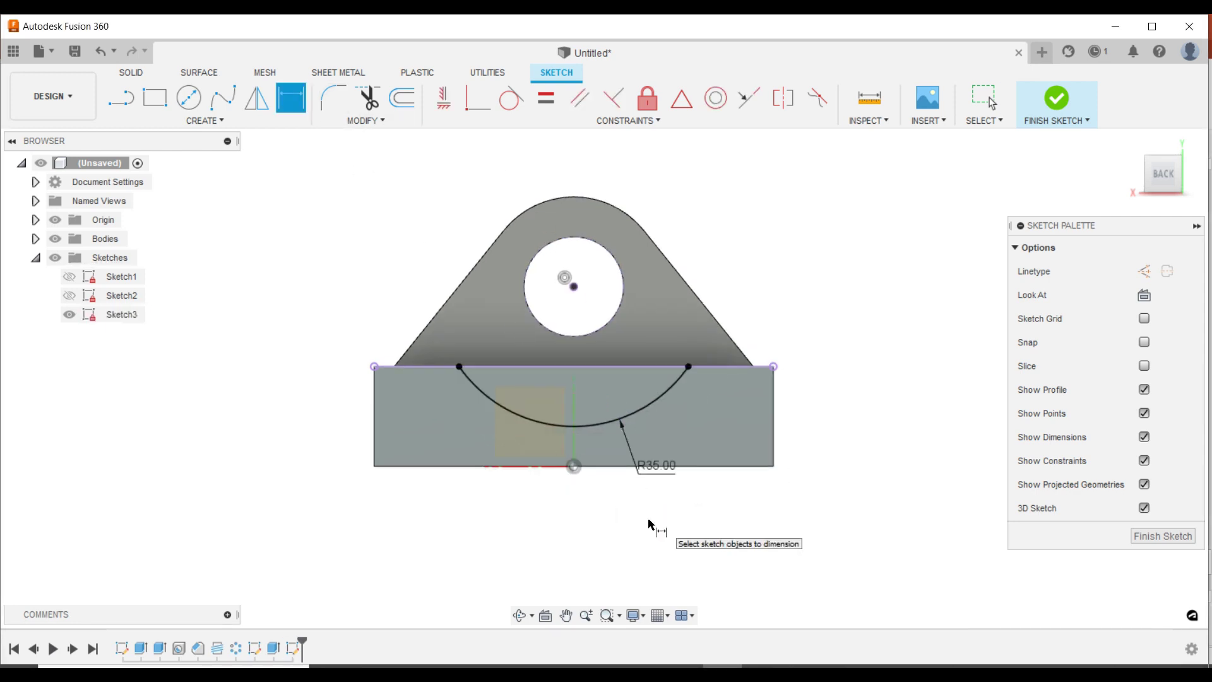
key(Escape)
scroll(601, 558, up, 1)
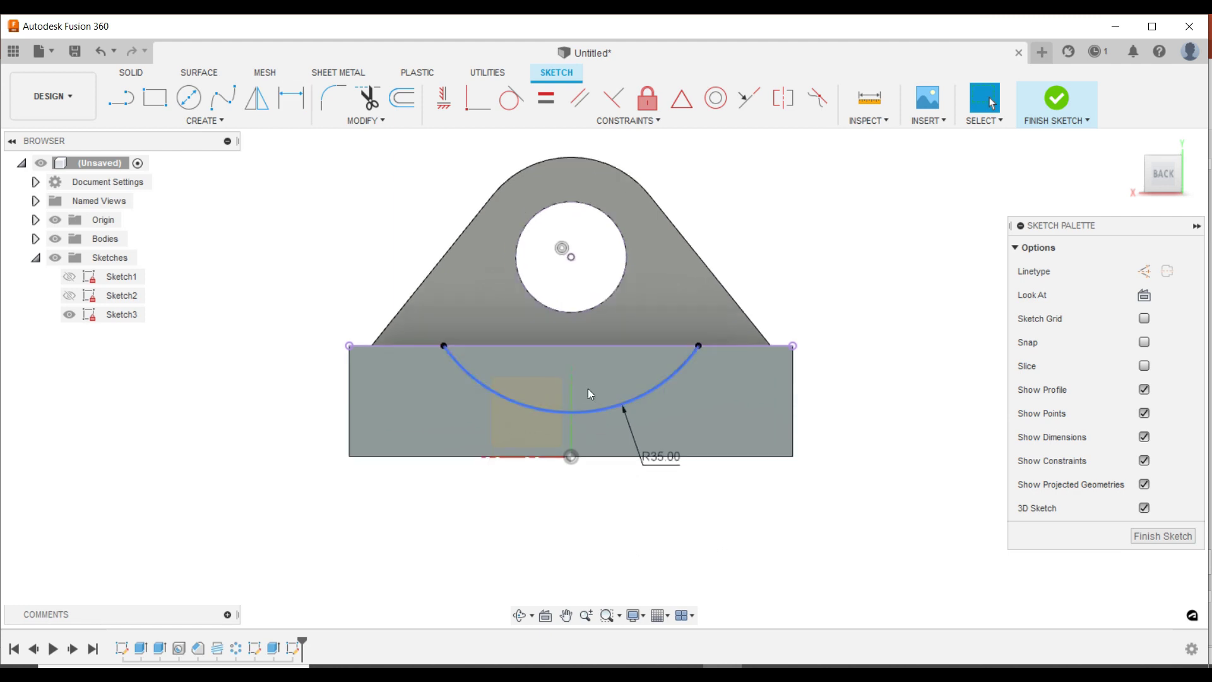
click(1163, 536)
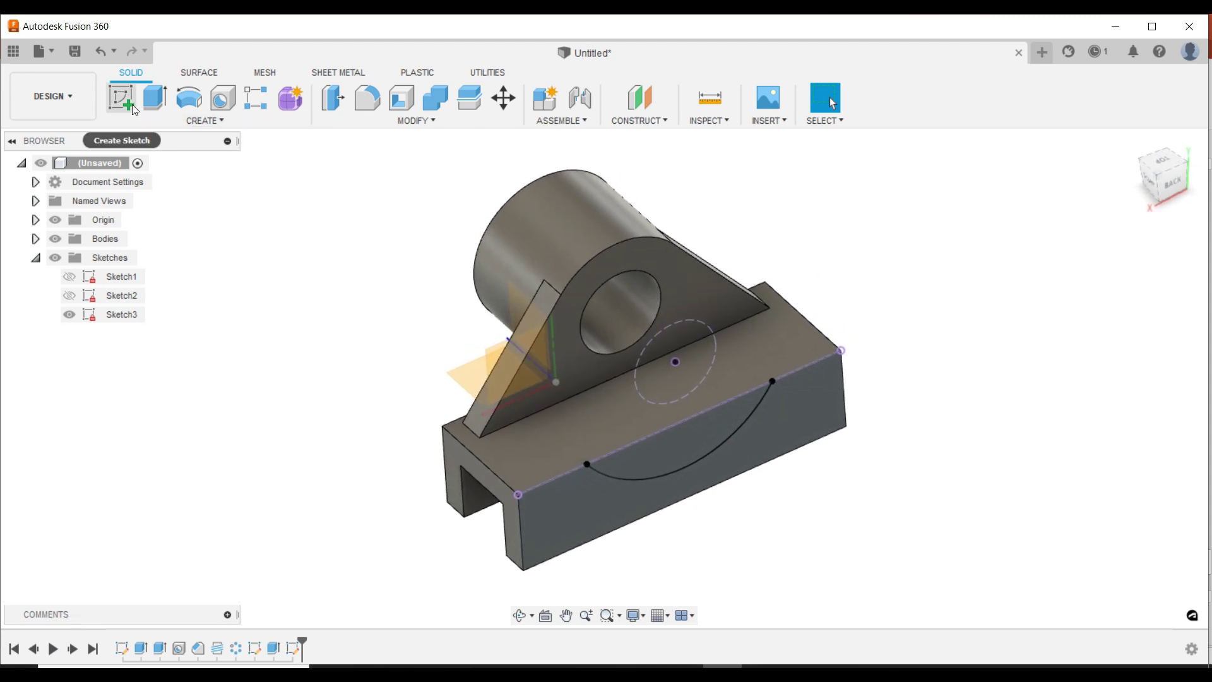
Step: Cut the arc-bounded profile To Object up to the triangular rib face, then hide the origin
click(712, 435)
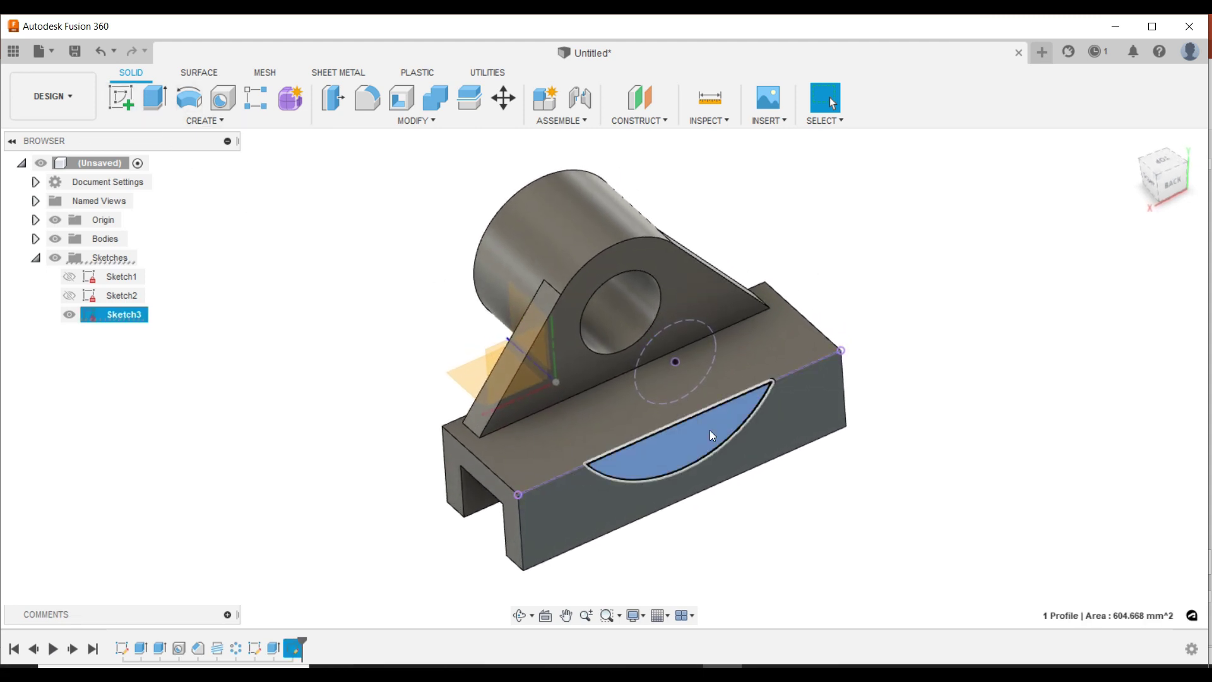
right_click(953, 317)
click(1002, 294)
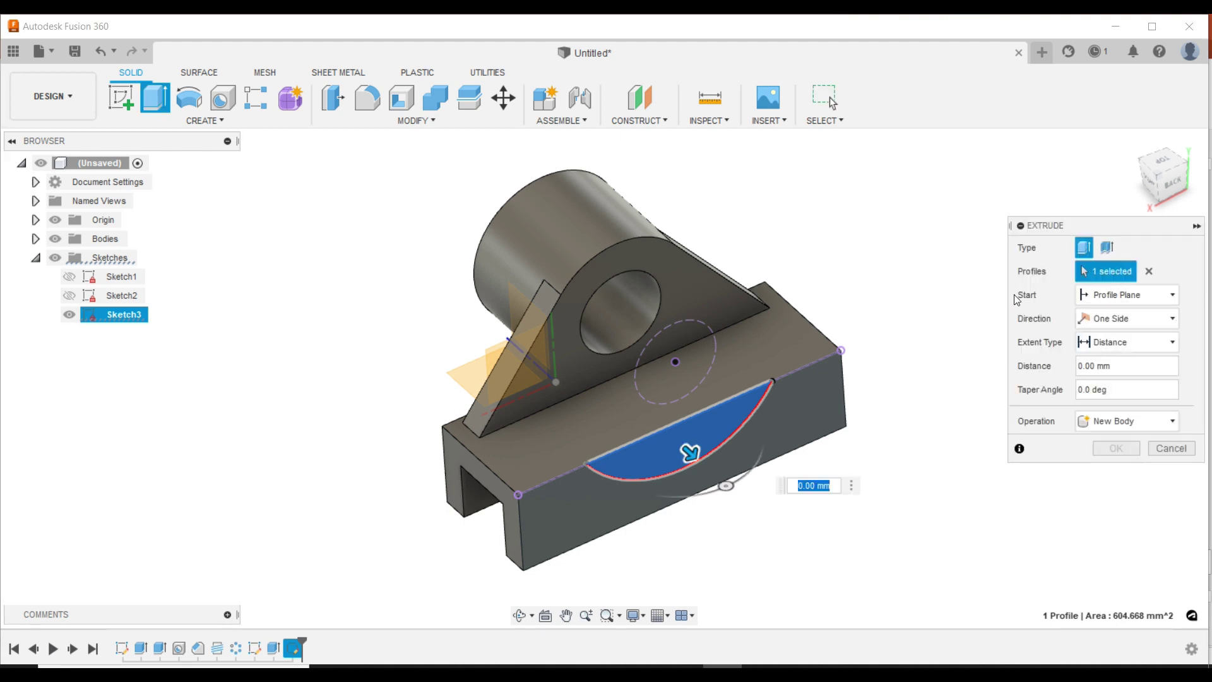
click(1130, 342)
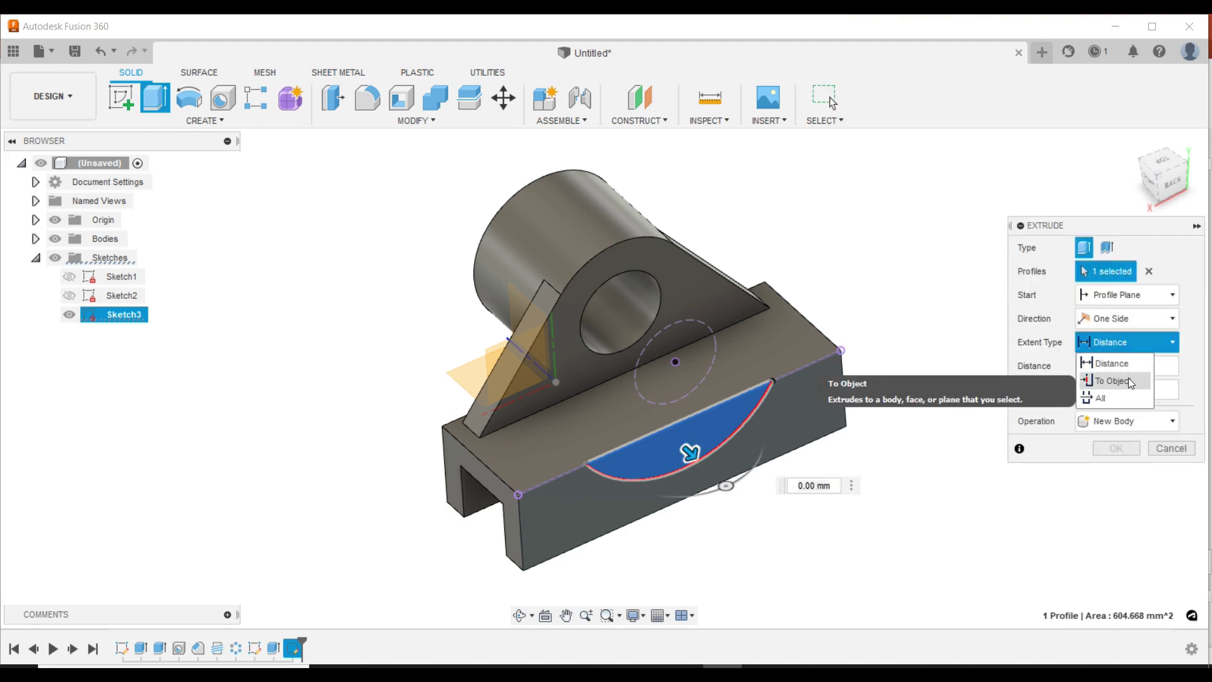
click(1128, 379)
click(717, 317)
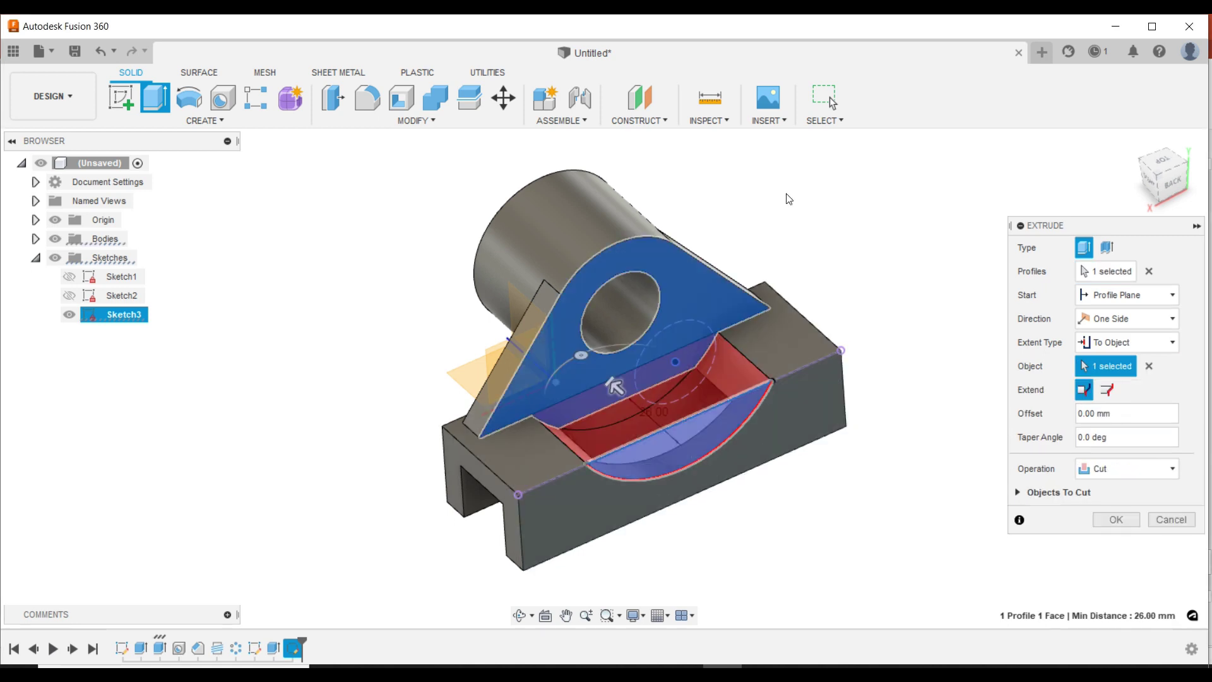
click(1110, 520)
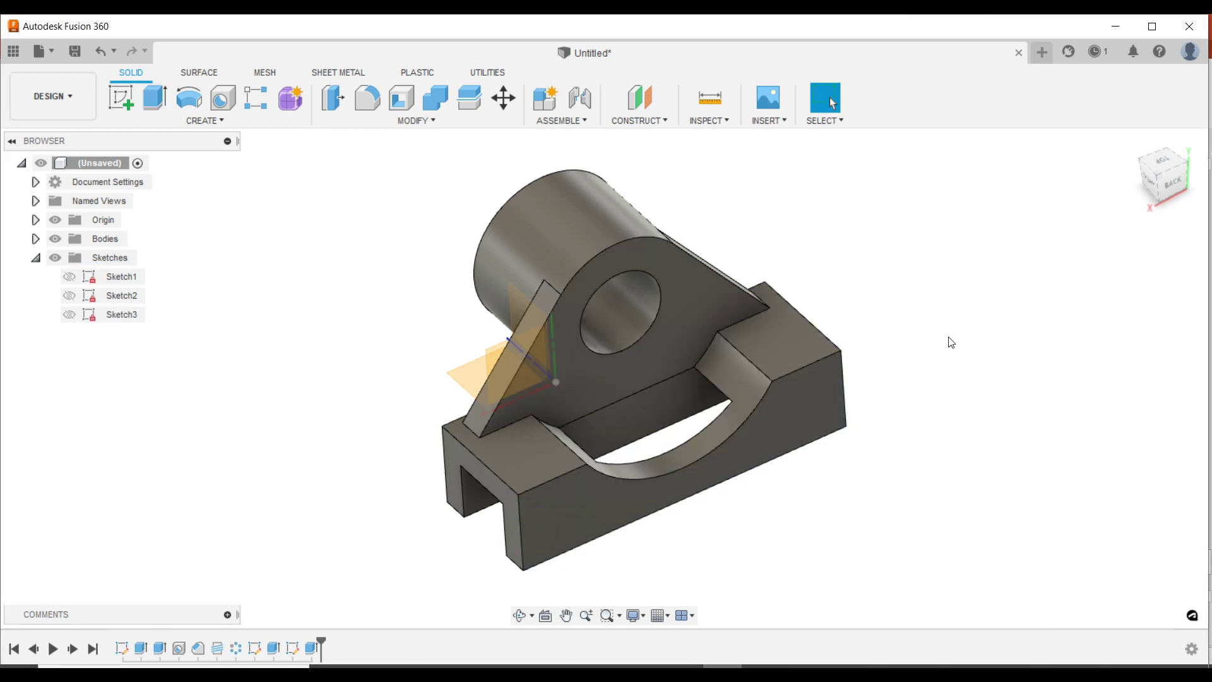
shift+middle_drag(948, 341, 736, 346)
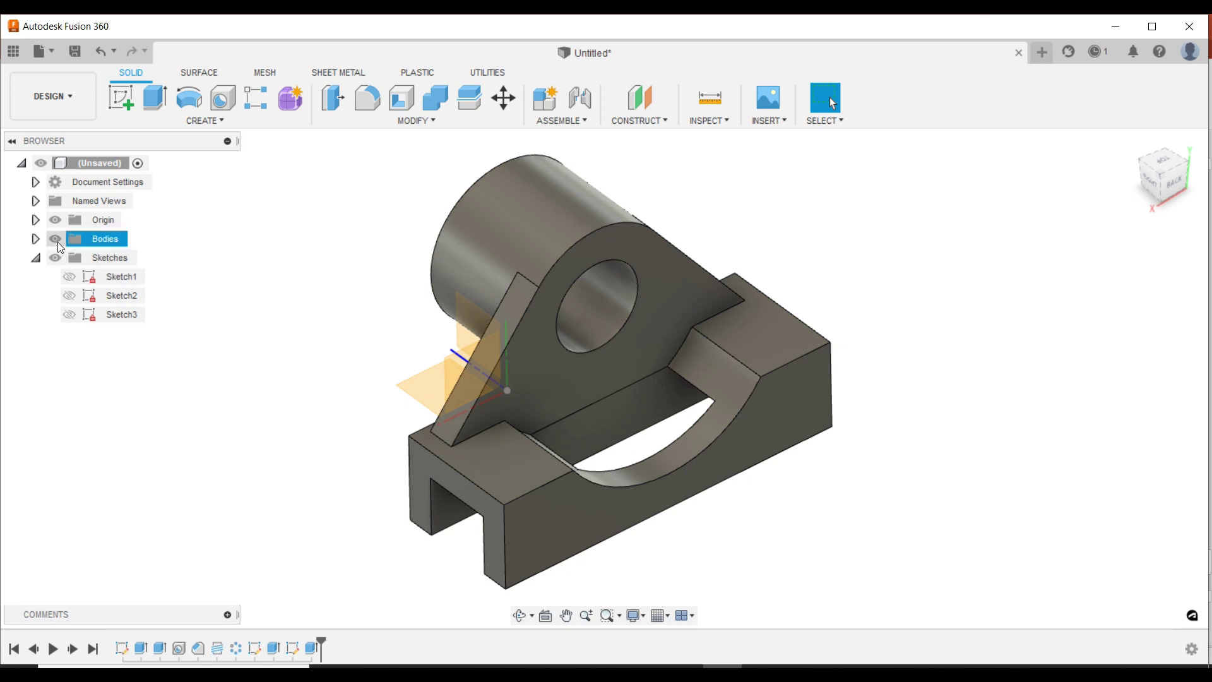
click(55, 220)
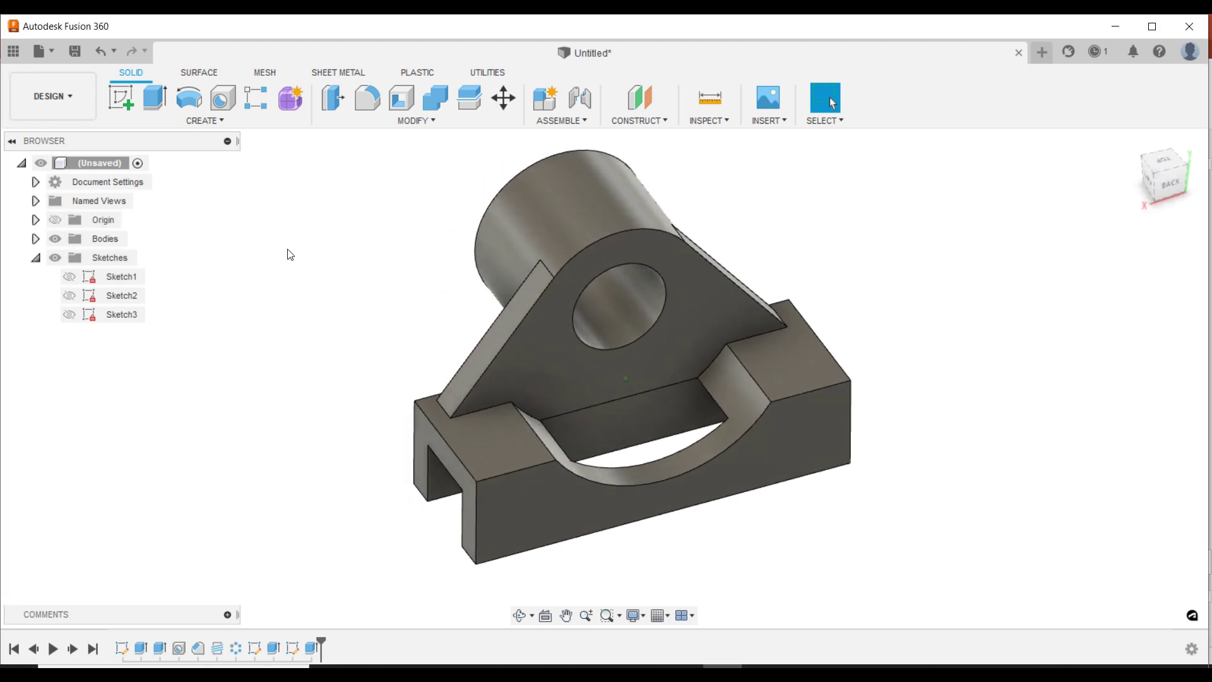
Step: Fillet both edges where the curved cradle cut meets the base top
click(369, 99)
click(565, 361)
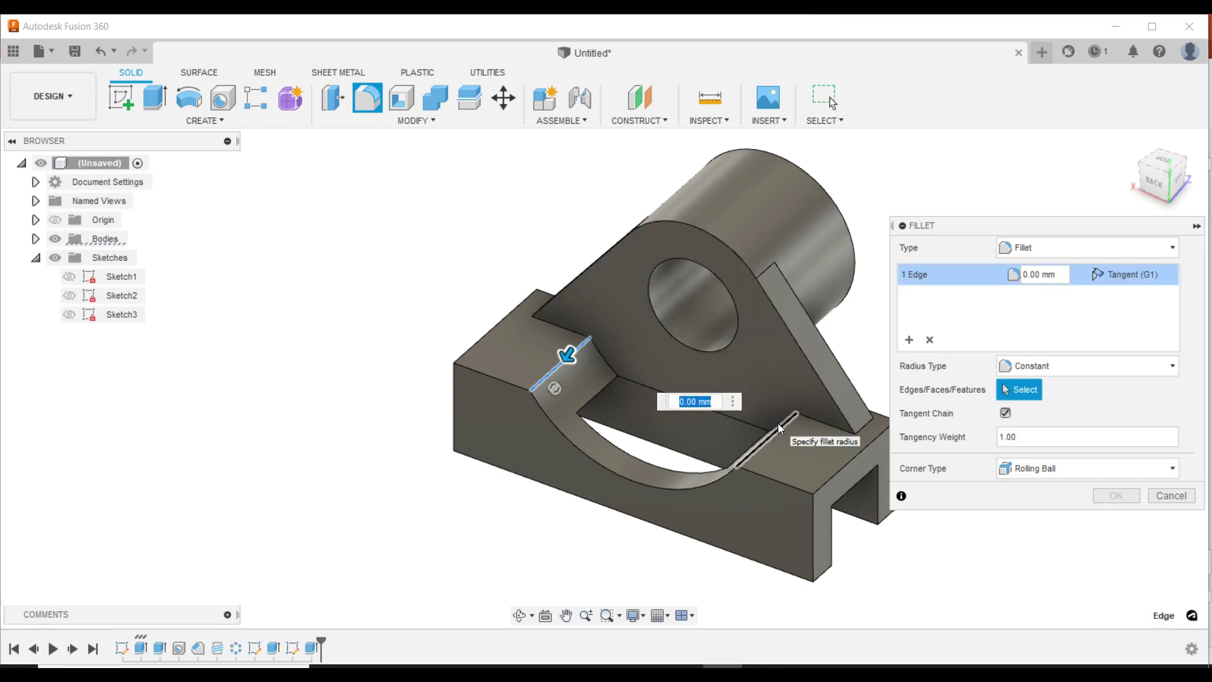
click(779, 427)
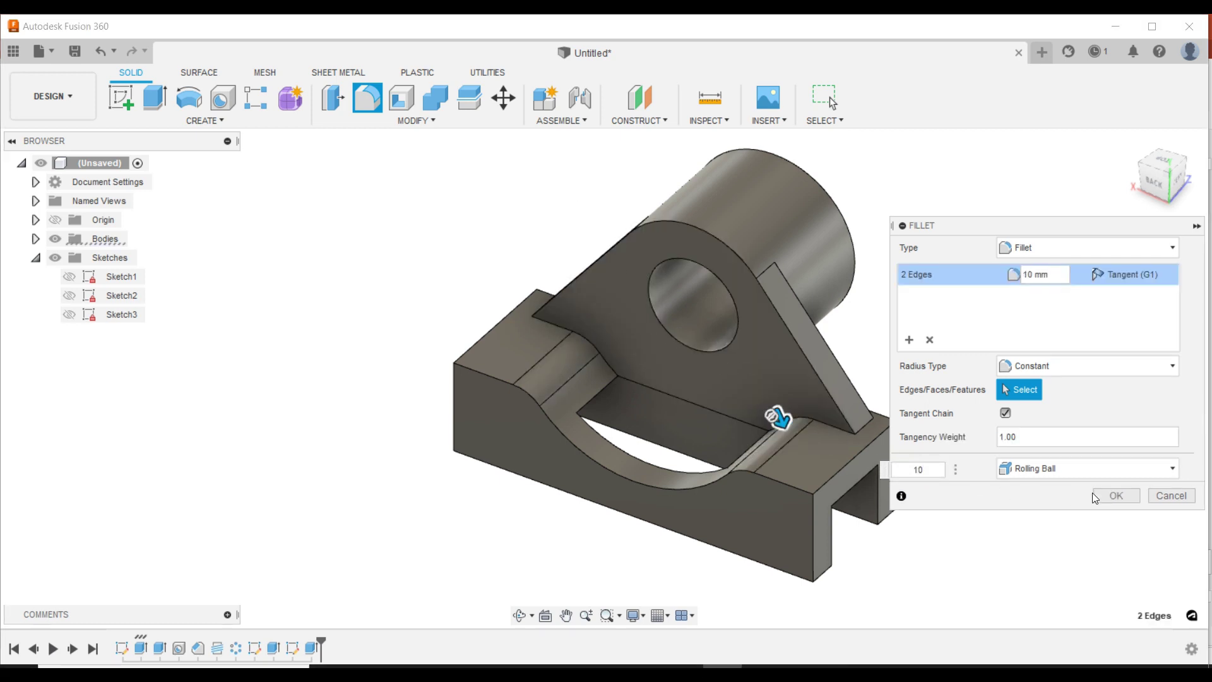
text(10)
click(1095, 496)
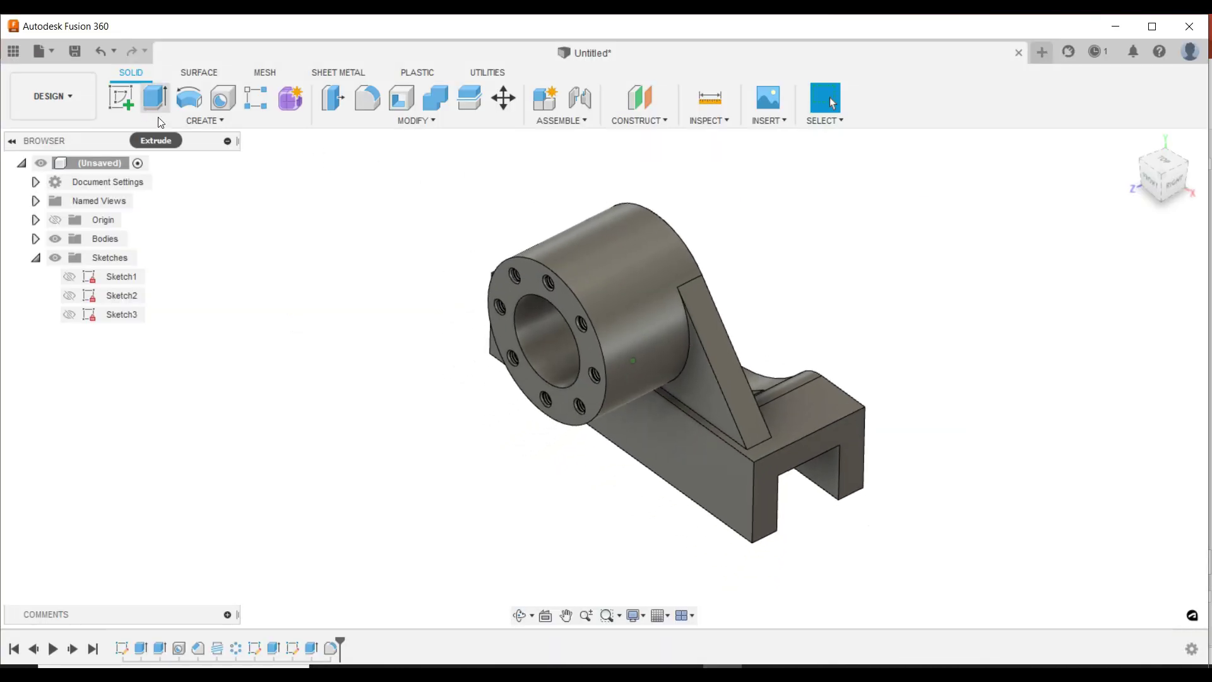
Step: Create a construction plane offset 55 mm from the XZ origin plane
click(640, 120)
mouse_move(647, 138)
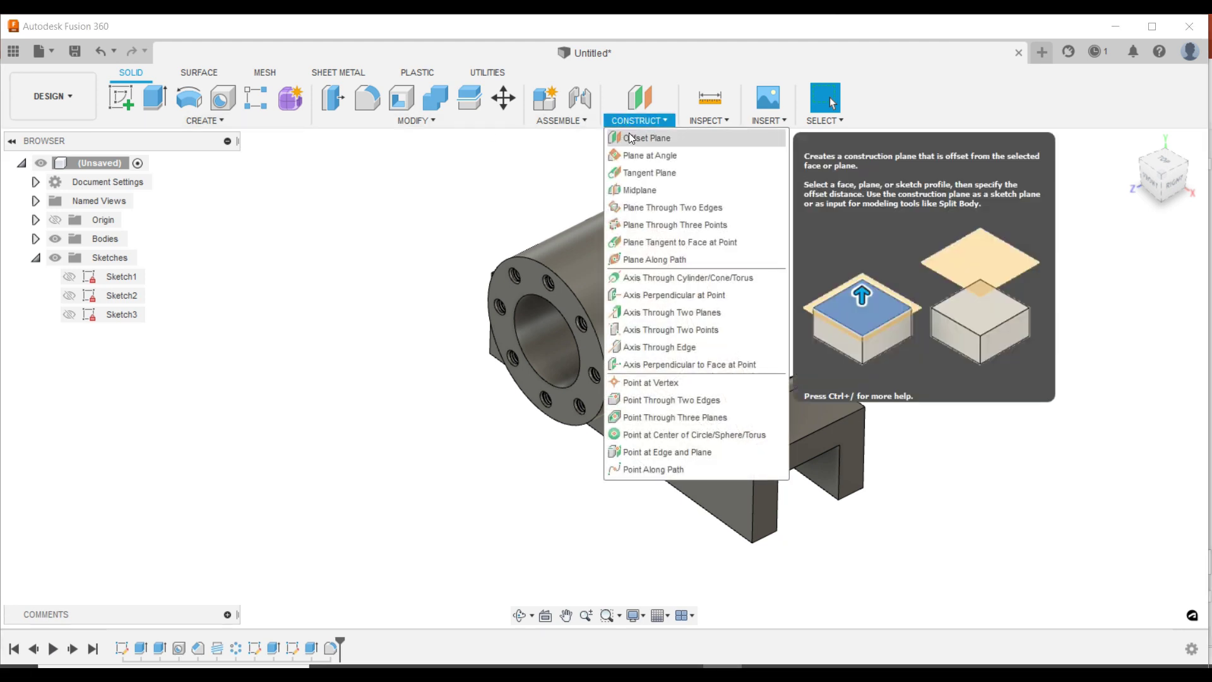
click(629, 137)
click(540, 510)
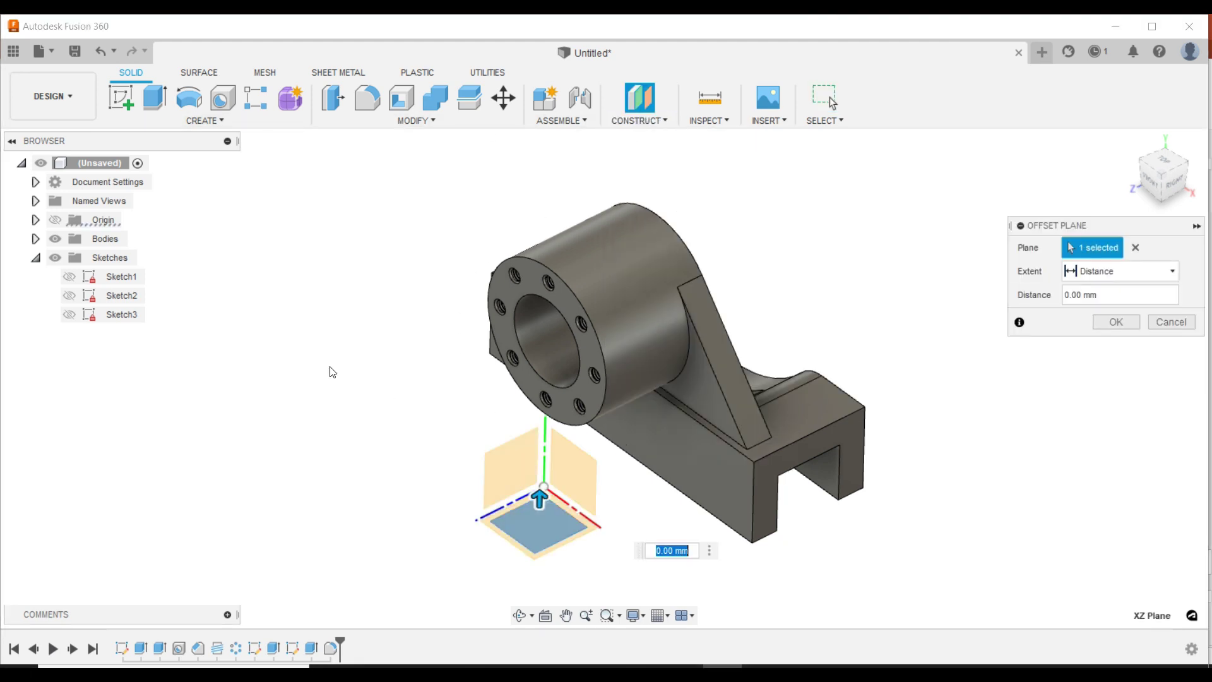
text(0)
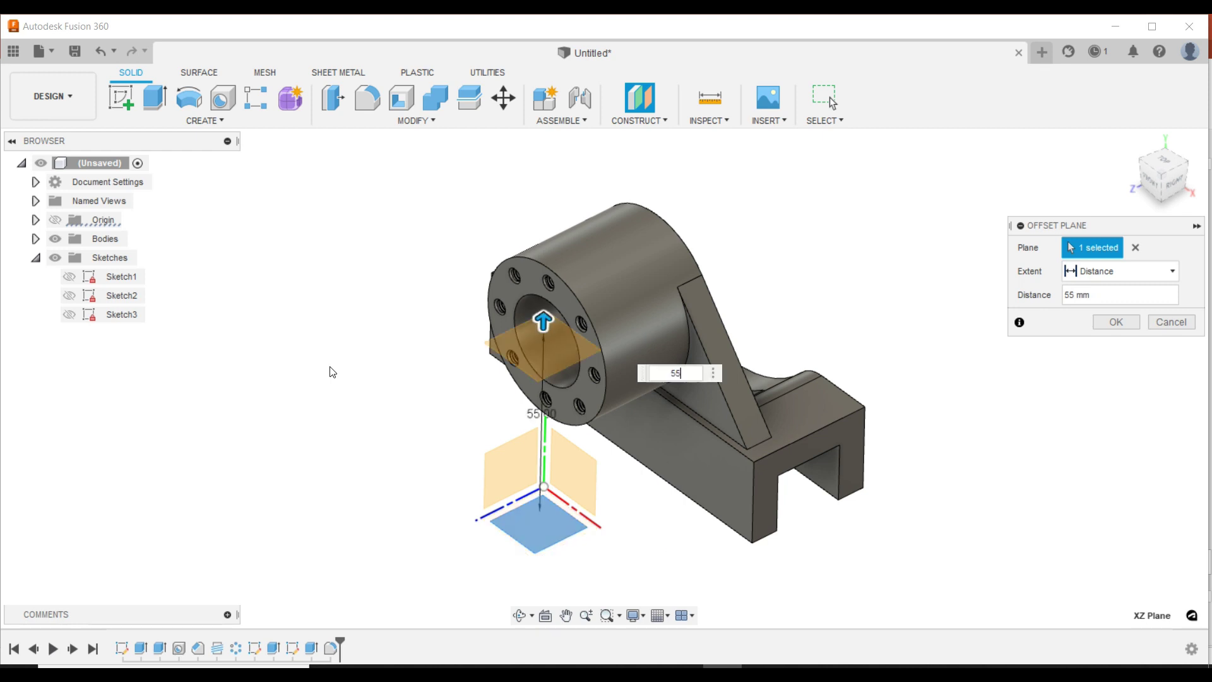
key(Return)
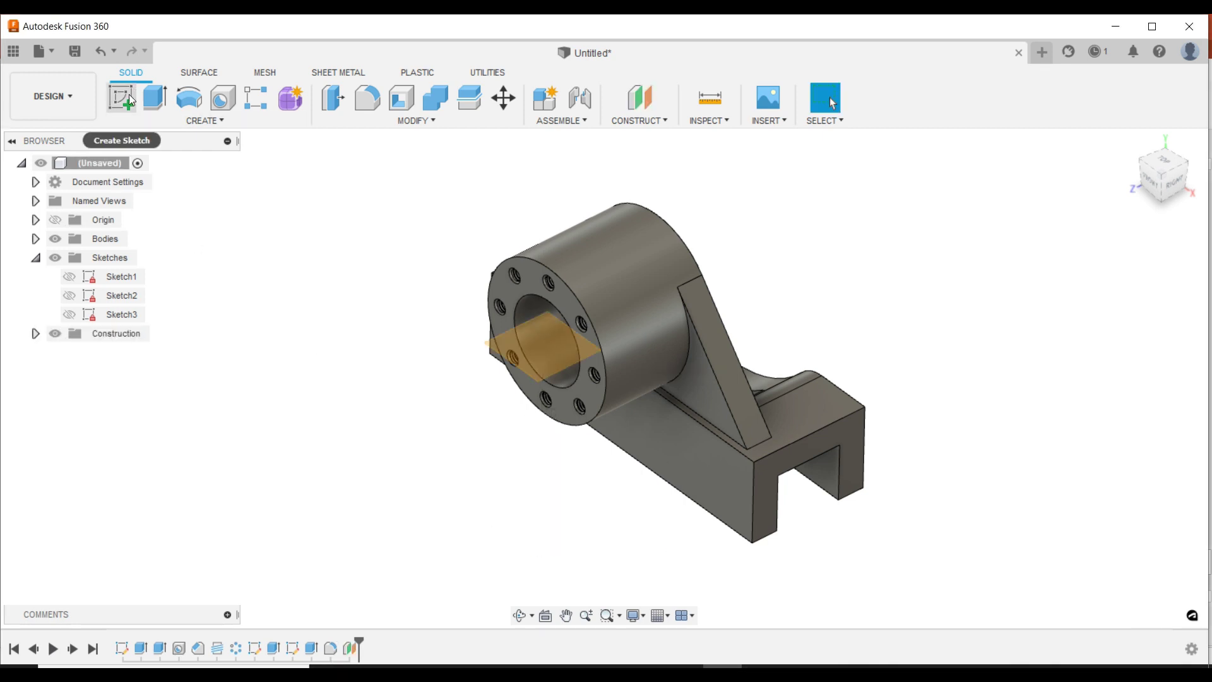
Step: Start a new sketch on the offset plane and view it from the top
click(126, 96)
click(521, 349)
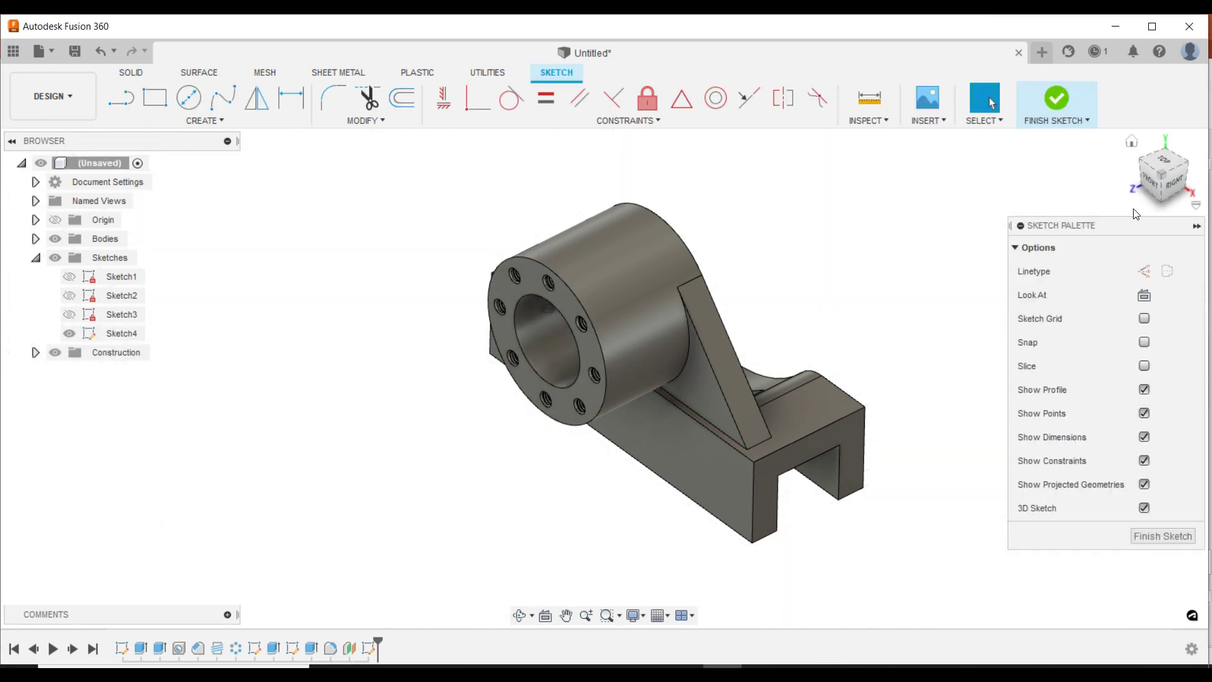
click(1163, 169)
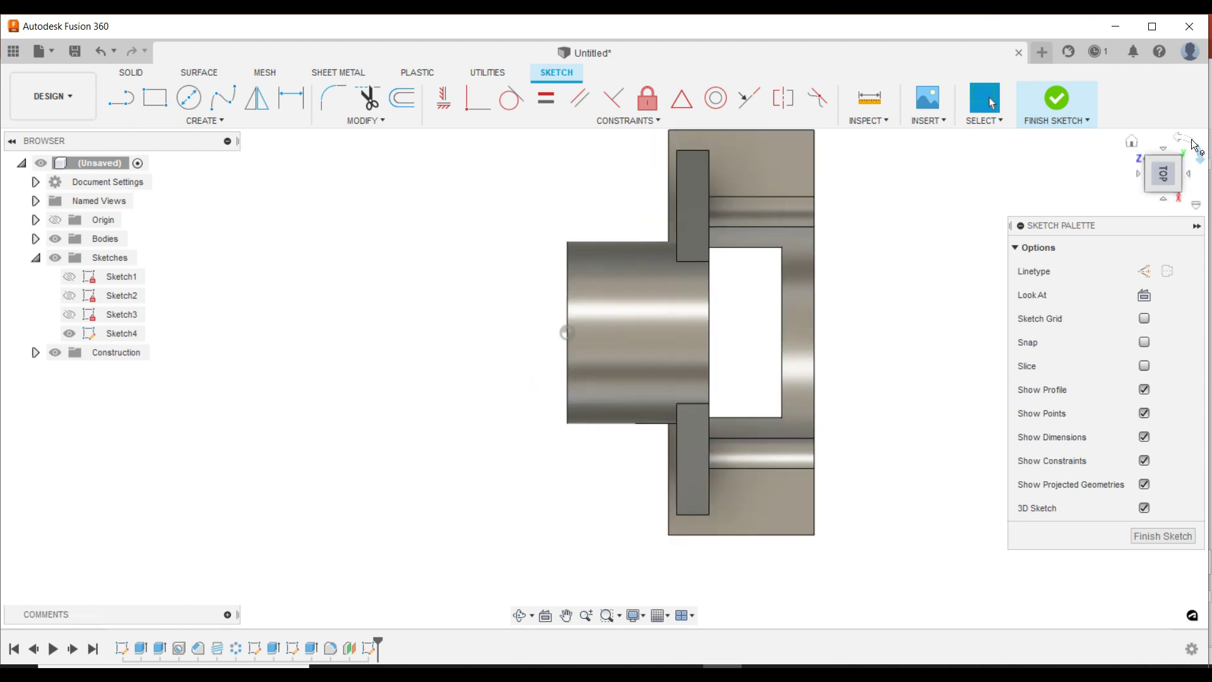
click(1192, 144)
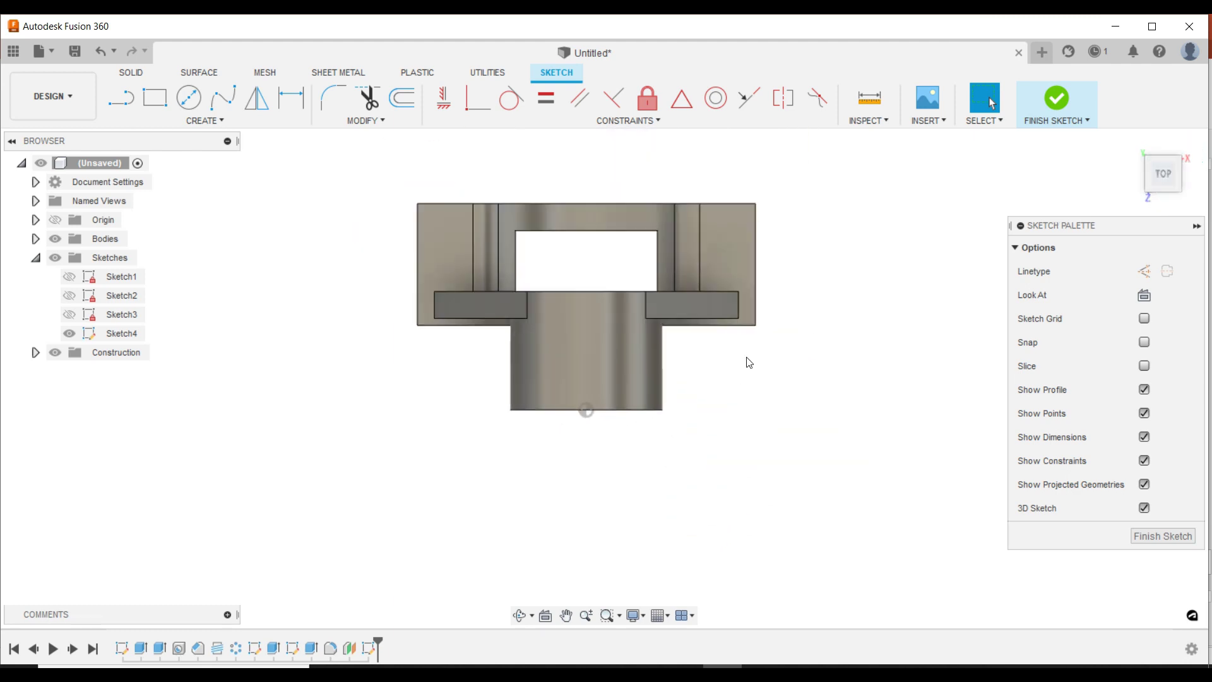
scroll(740, 354, up, 3)
scroll(739, 355, up, 2)
Step: Draw a centre-diameter circle beside the tube
click(189, 98)
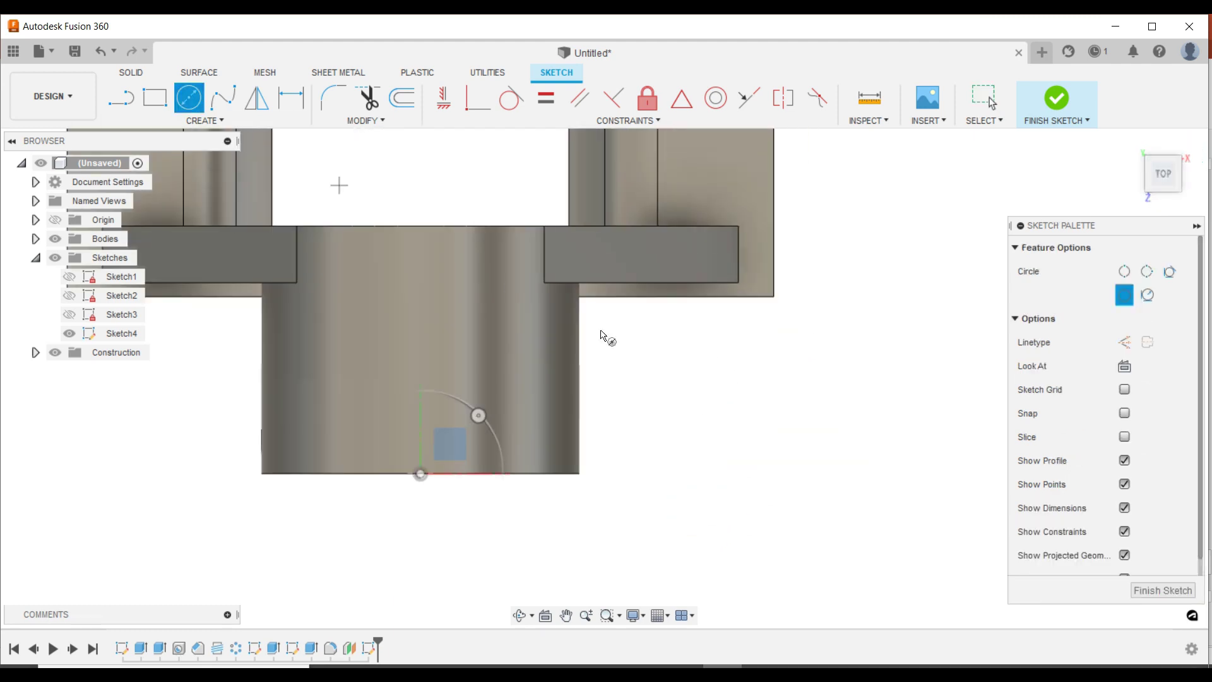
click(633, 376)
click(670, 416)
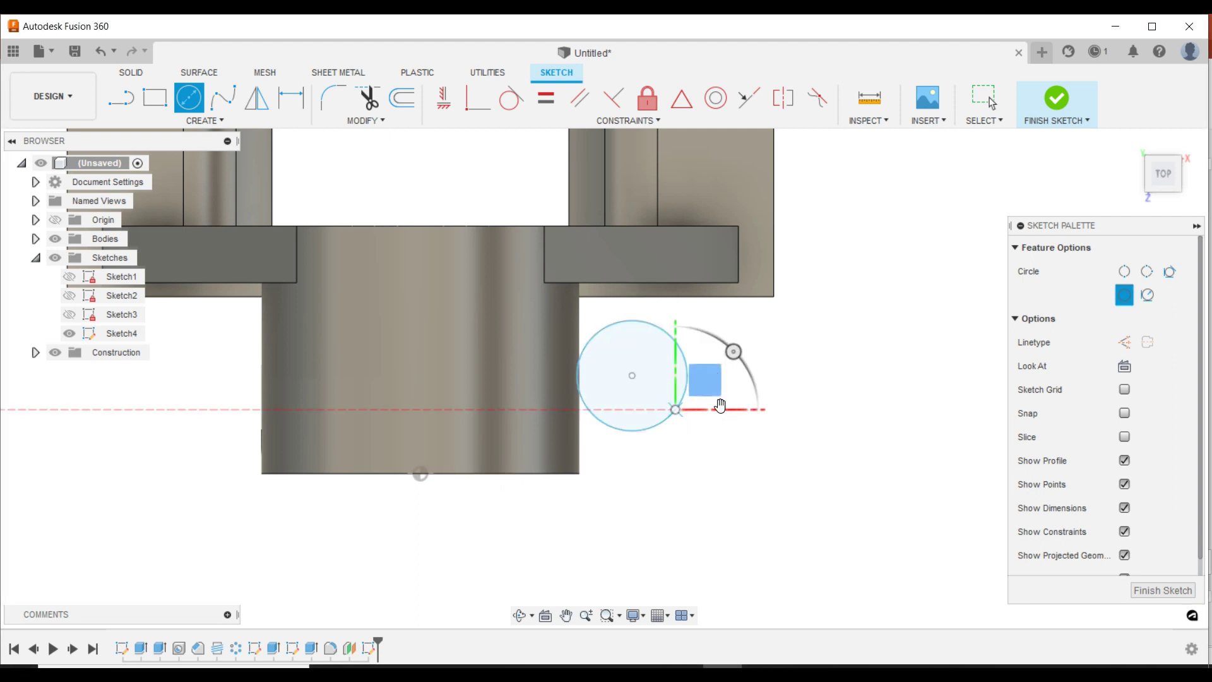
scroll(842, 365, down, 2)
scroll(843, 365, up, 2)
Step: Dimension the circle to an 18 mm diameter
key(d)
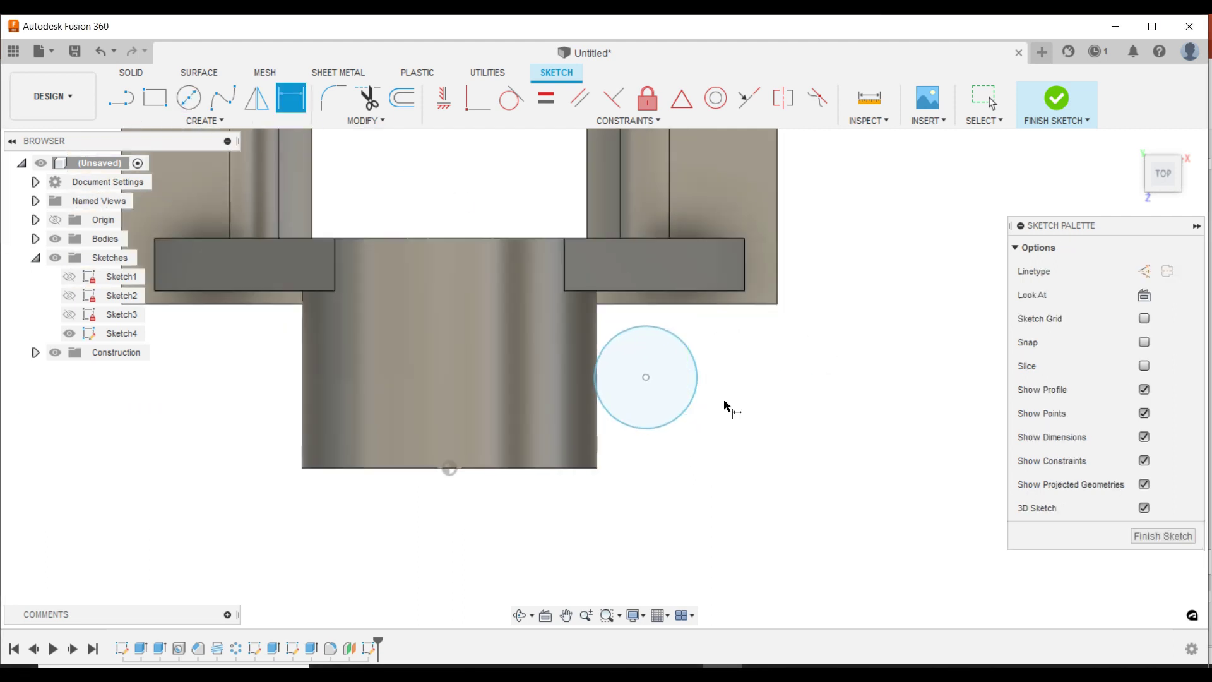
click(692, 415)
click(775, 512)
text(18)
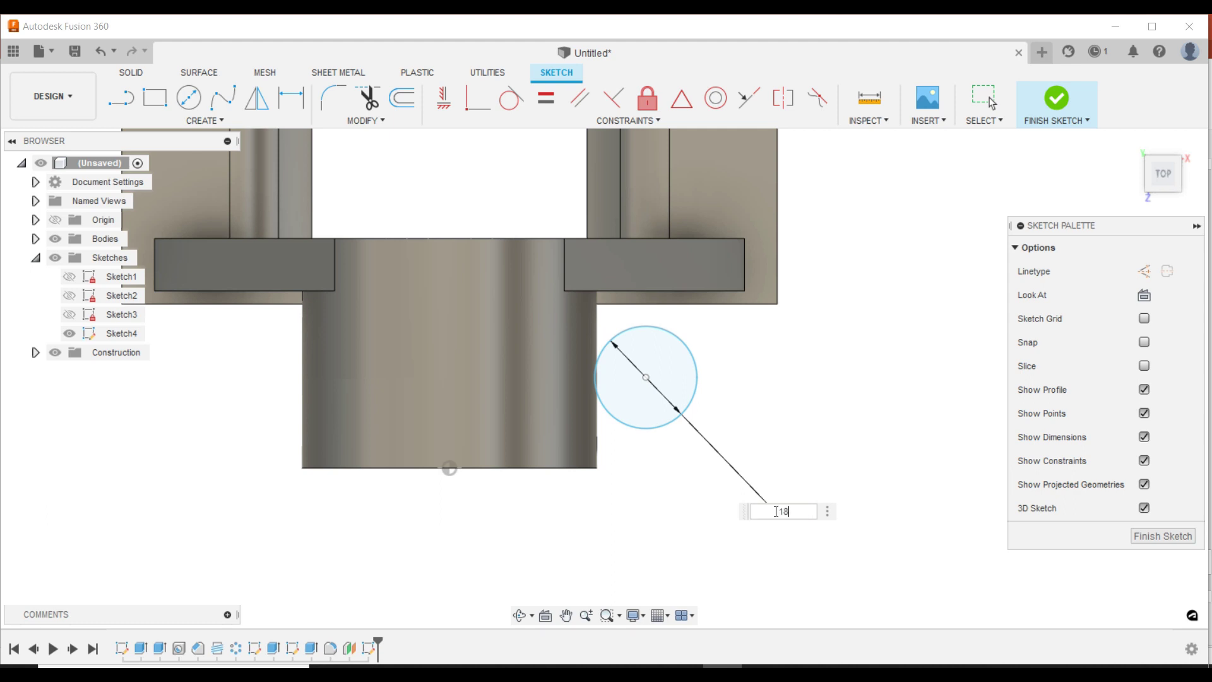
key(Return)
scroll(701, 404, down, 1)
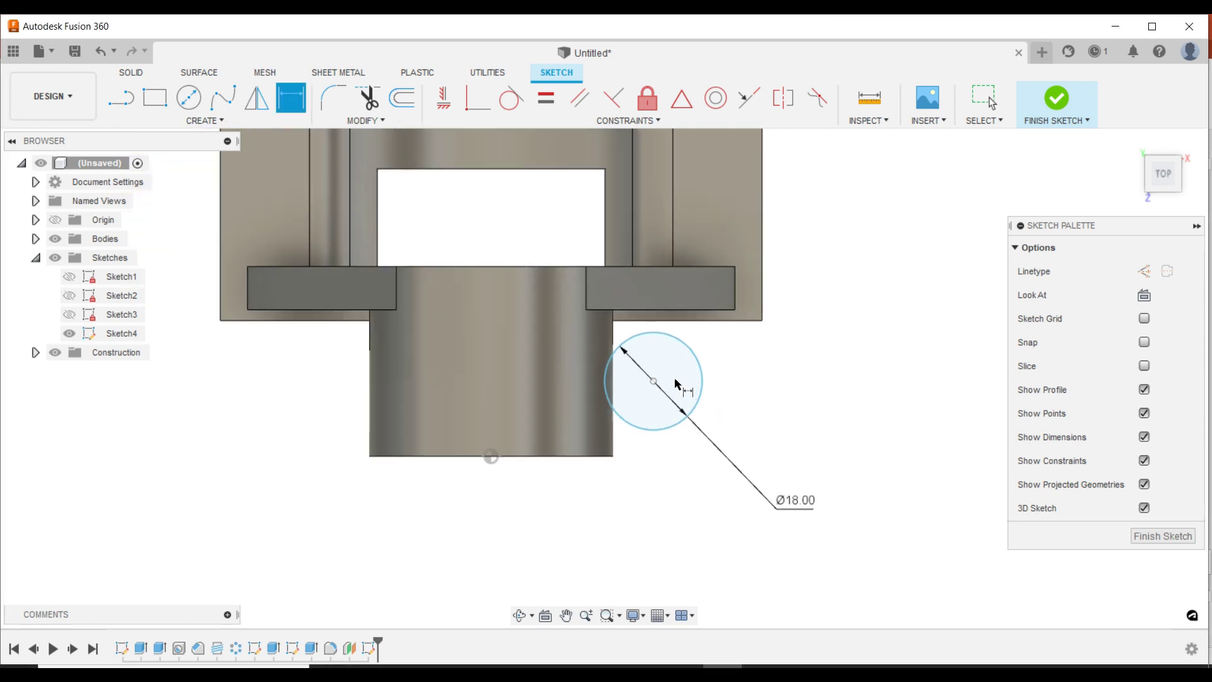
Step: Locate the circle centre 21.50 mm vertically and 28.00 mm horizontally from the part edges
click(654, 381)
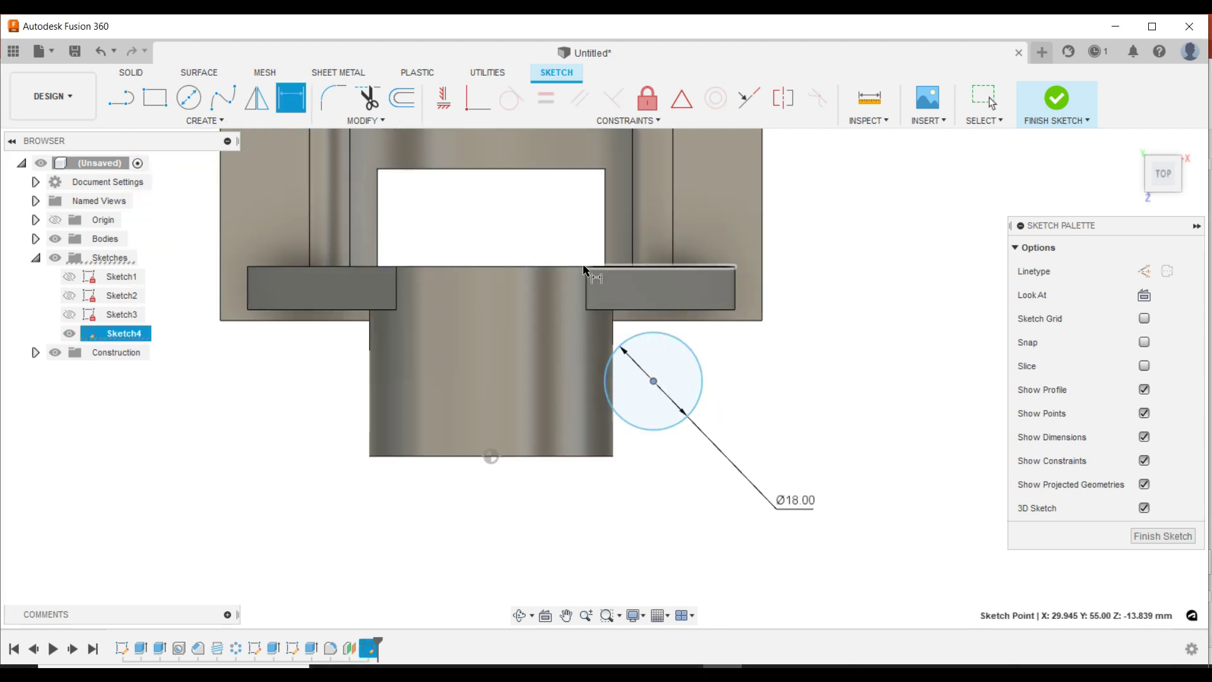
click(584, 267)
click(818, 323)
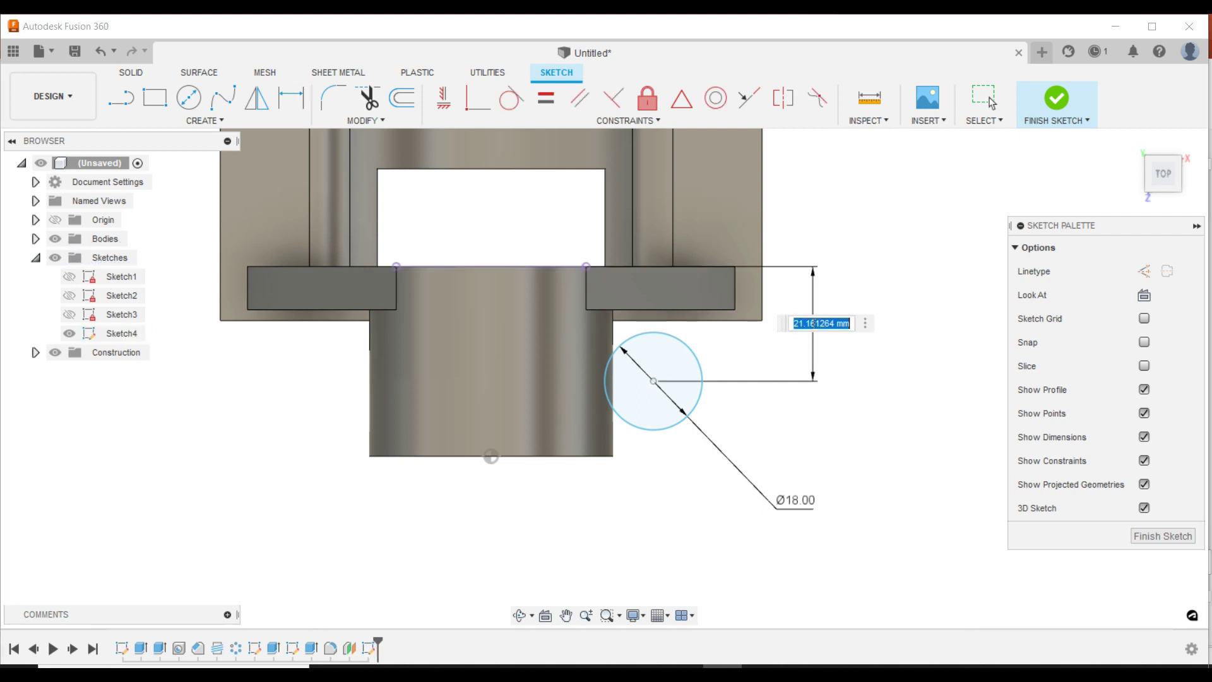
text(21.5)
key(Return)
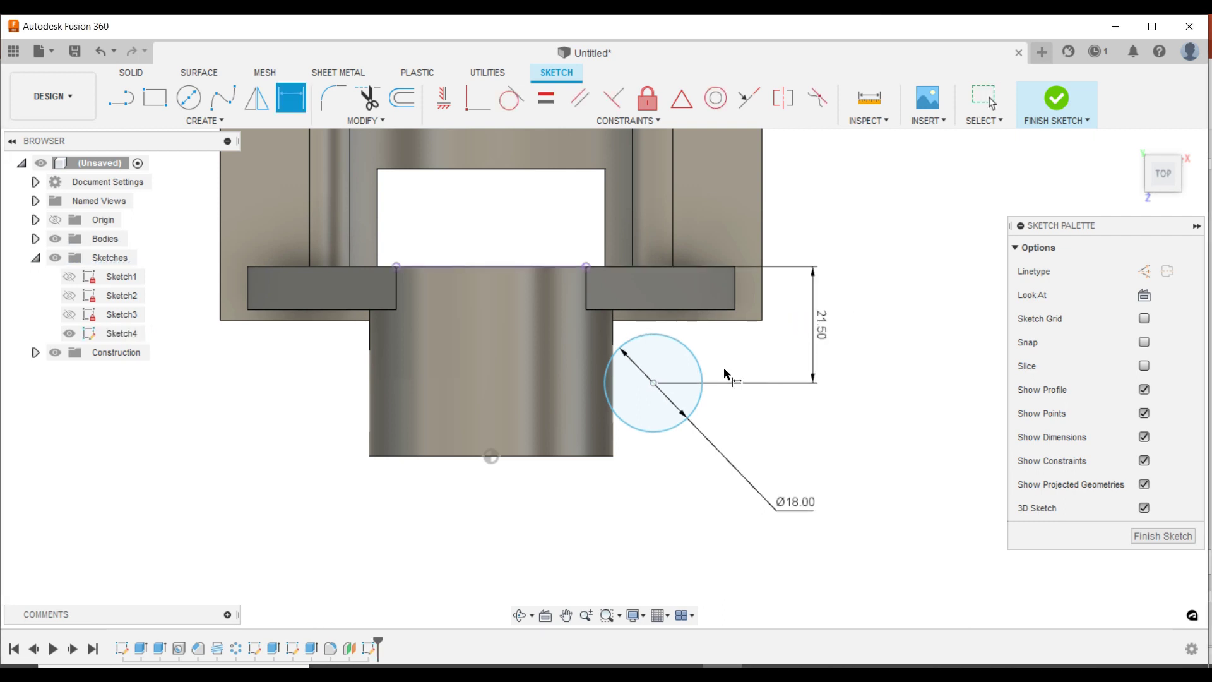
click(653, 383)
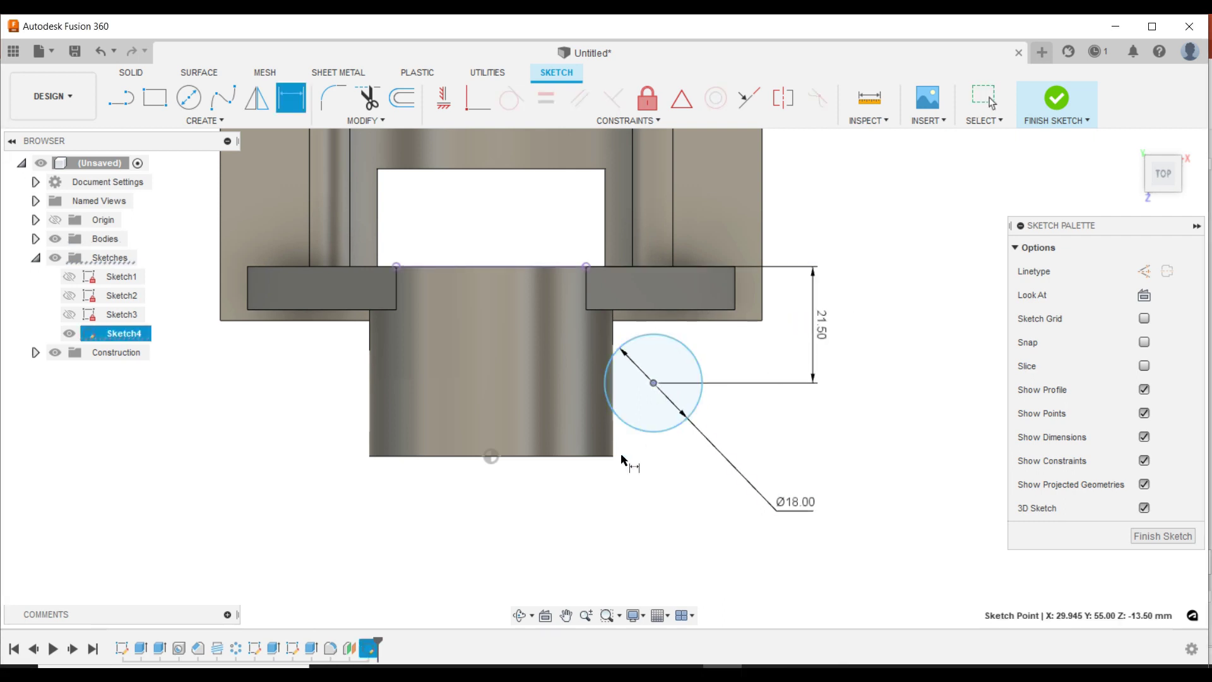
scroll(620, 454, down, 1)
click(515, 460)
click(586, 521)
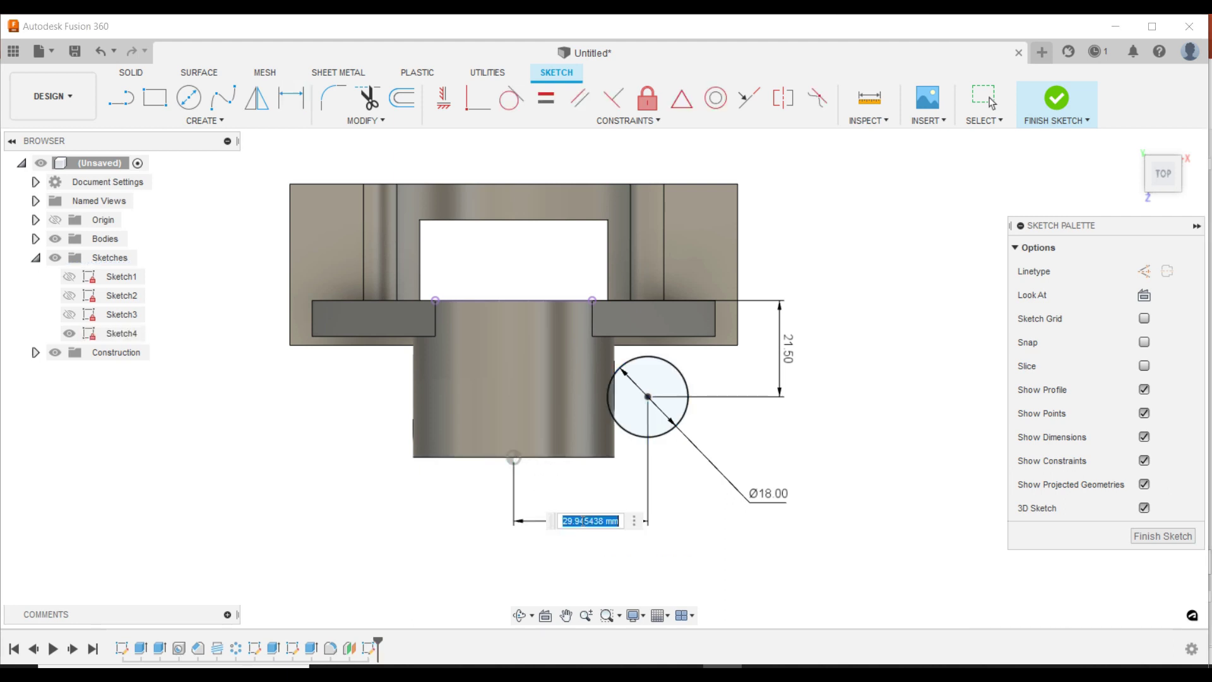
text(28)
key(Return)
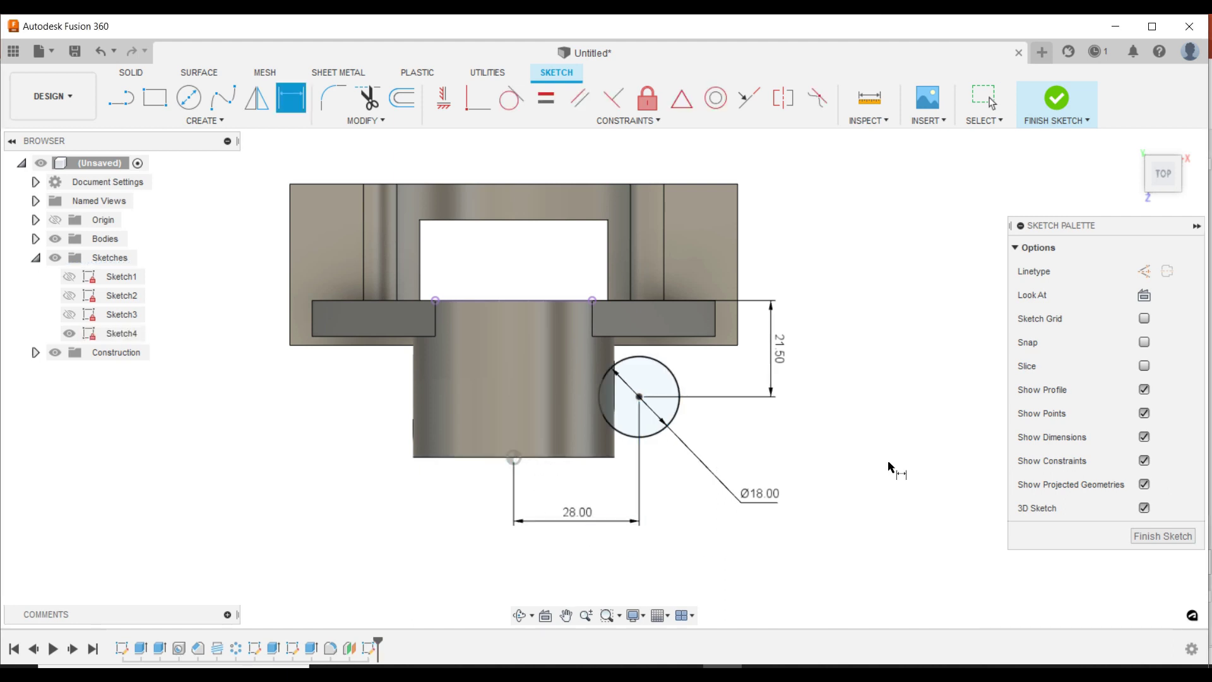
key(Escape)
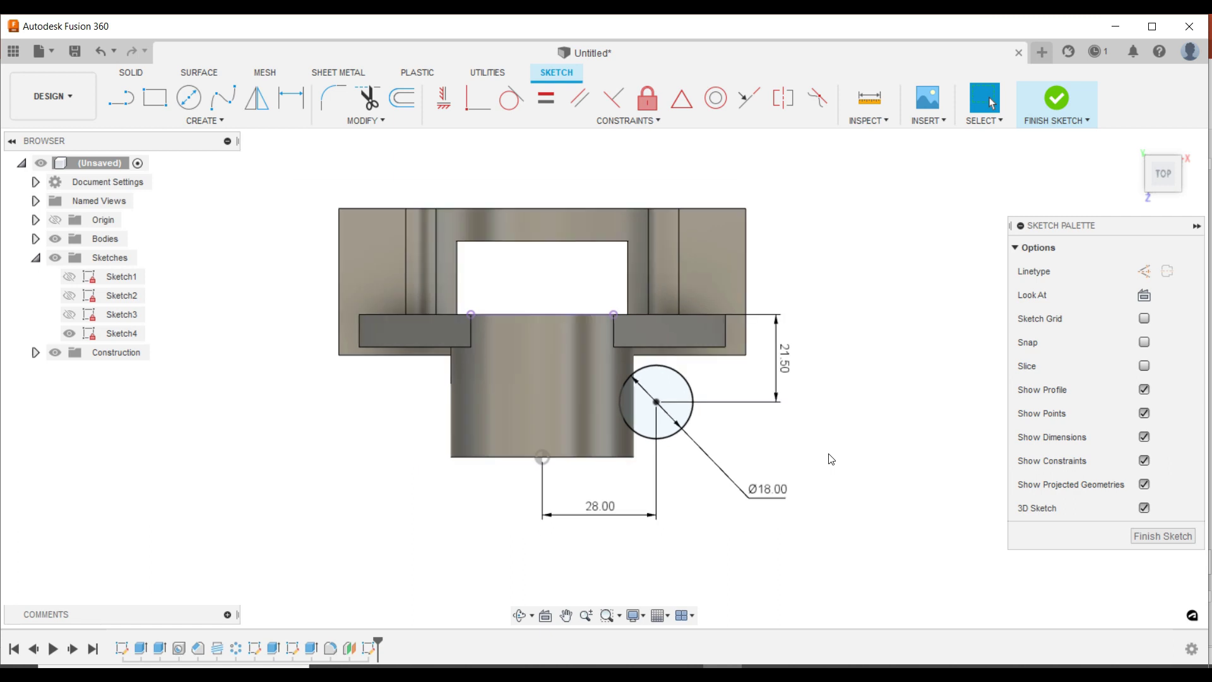
Step: Finish the sketch and return to a 3D view
scroll(831, 459, down, 1)
scroll(831, 459, up, 1)
scroll(831, 460, down, 1)
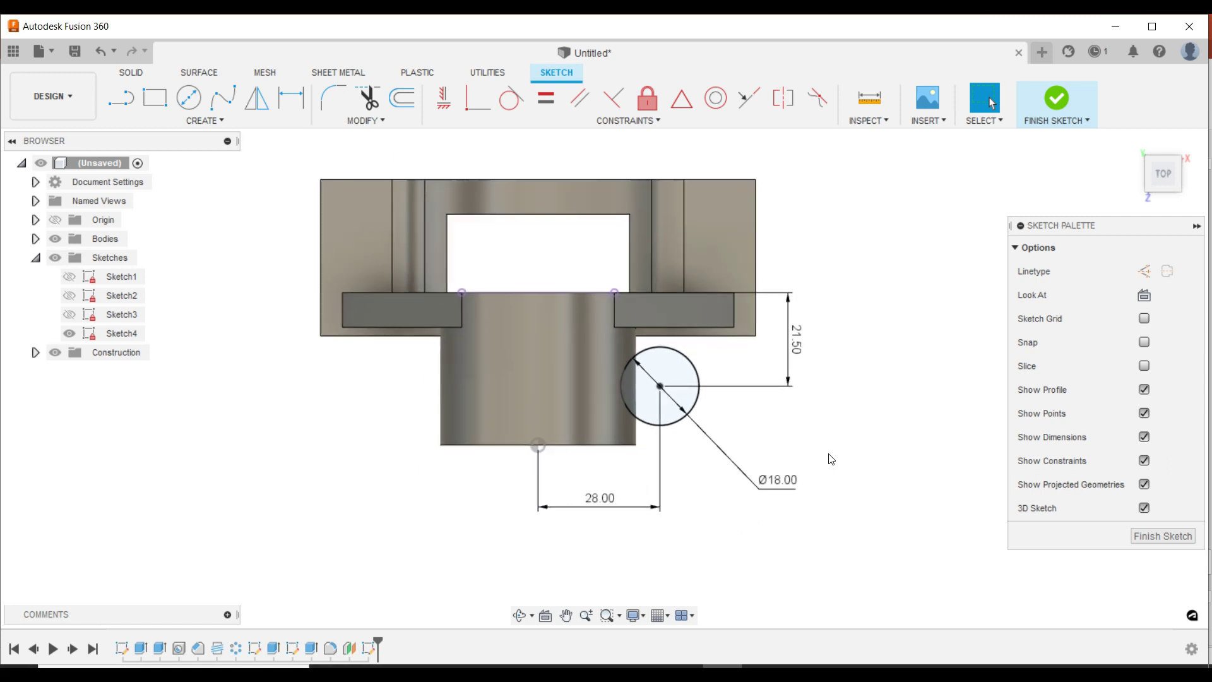
click(1130, 538)
mouse_move(730, 428)
shift+middle_down()
mouse_move(712, 290)
mouse_move(653, 349)
mouse_move(757, 222)
shift+middle_up()
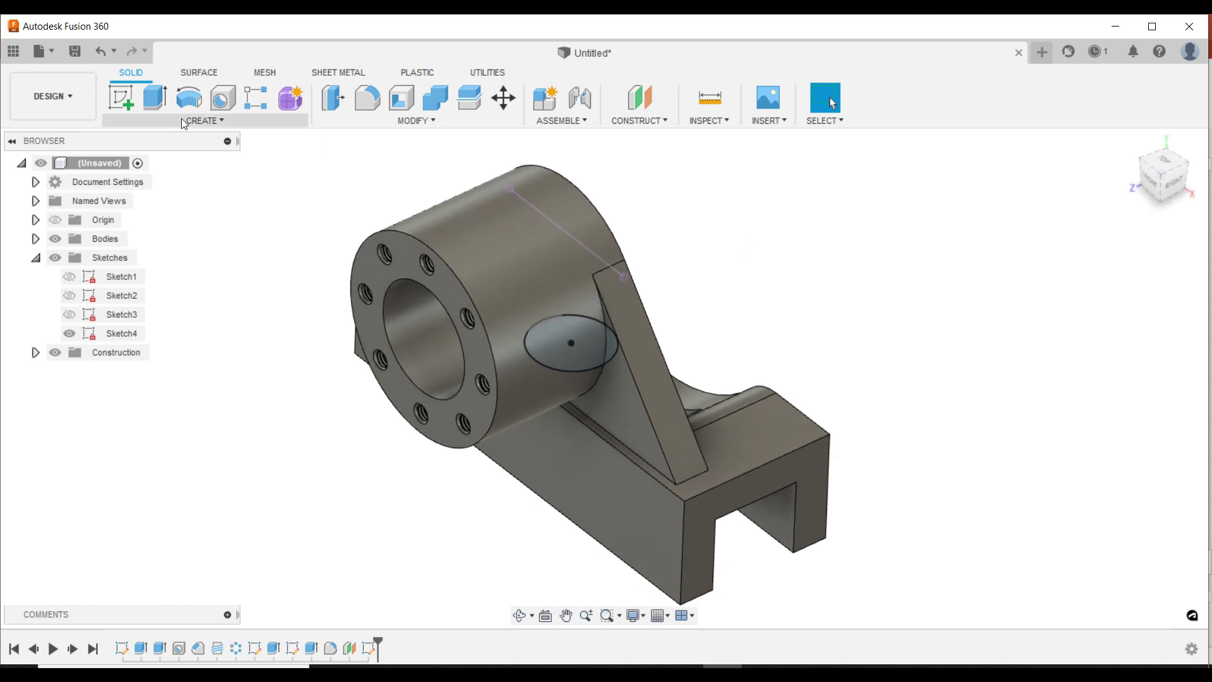
Step: Extrude the circle profile as a symmetric cut
click(584, 328)
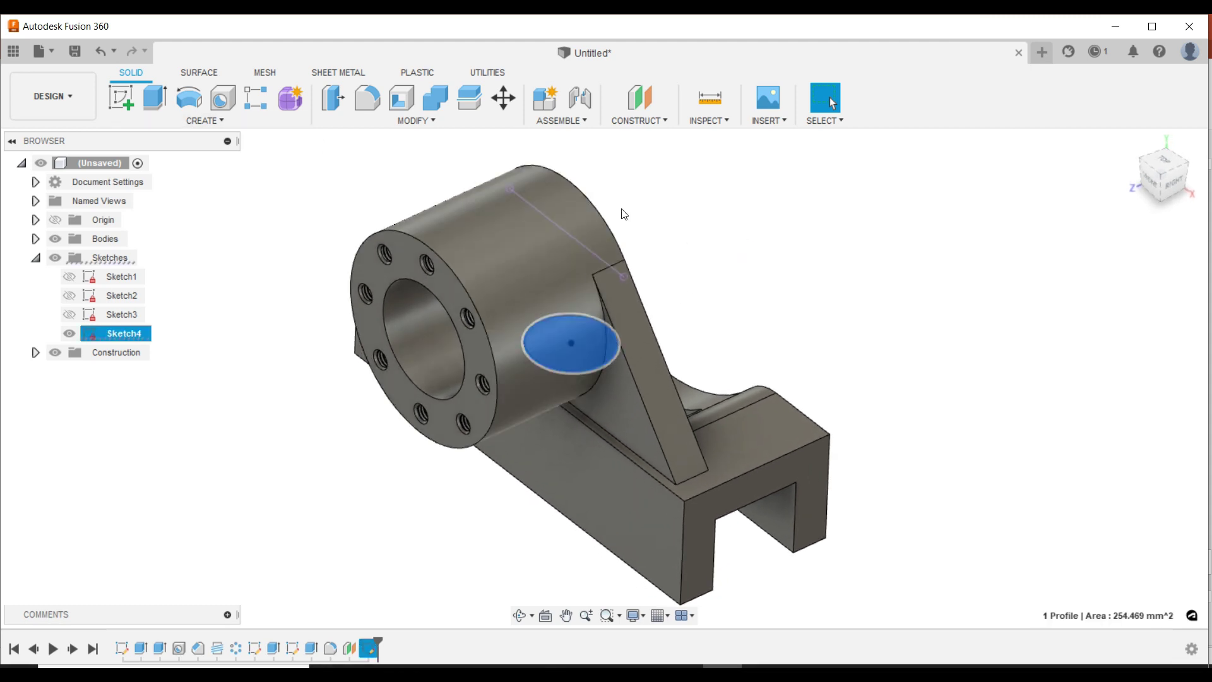
key(e)
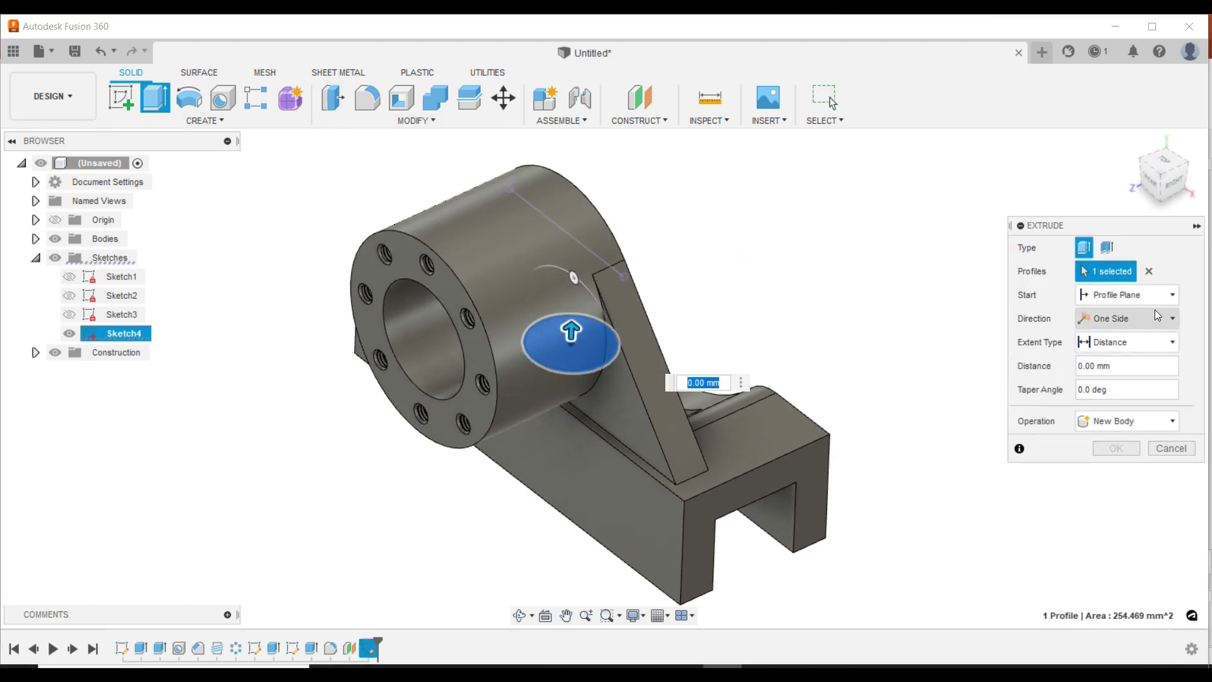
click(1147, 317)
click(1114, 377)
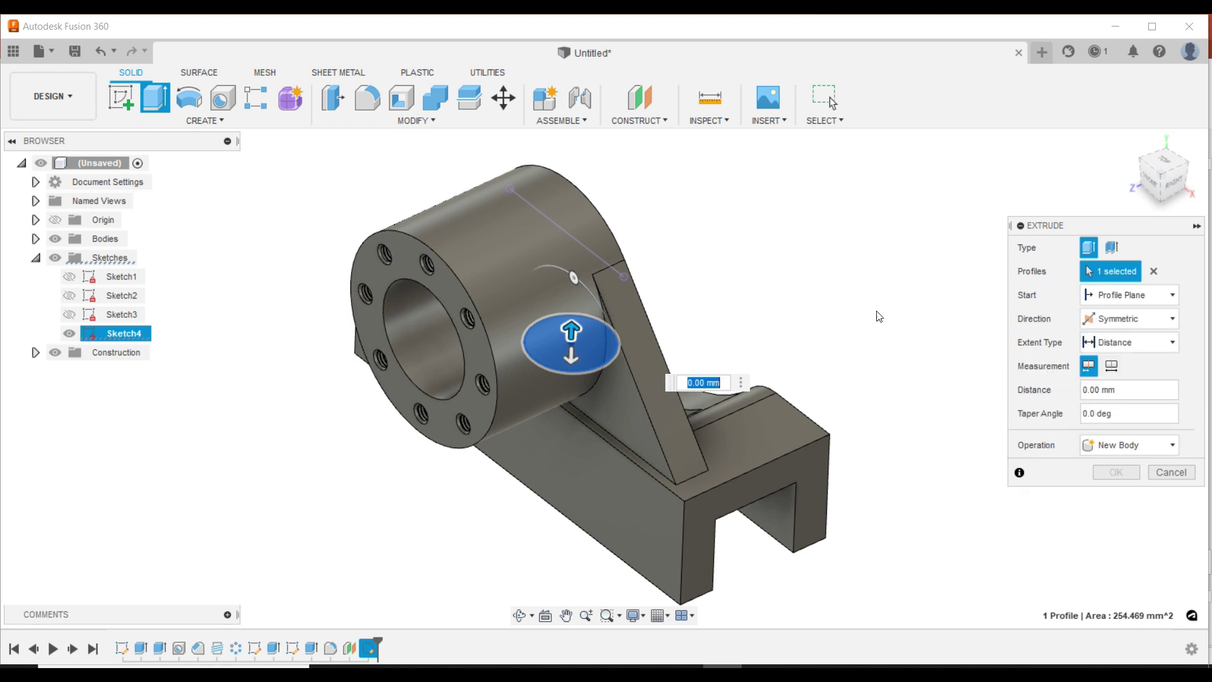
click(1127, 344)
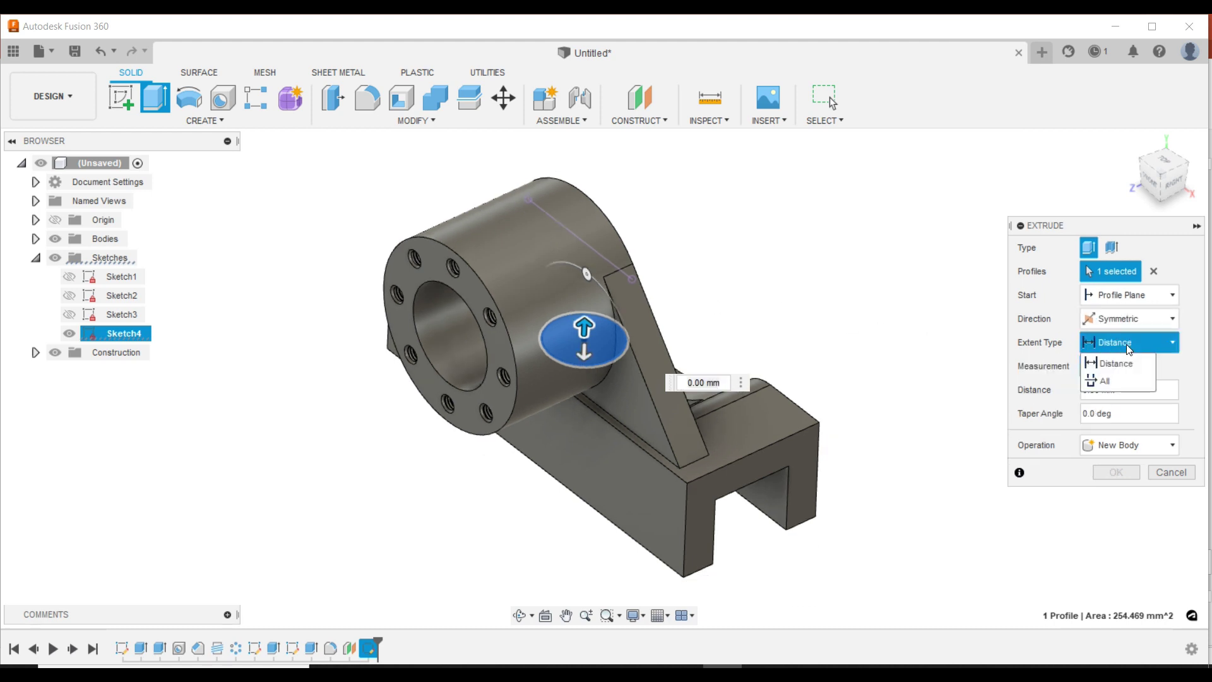
click(1111, 382)
click(1109, 397)
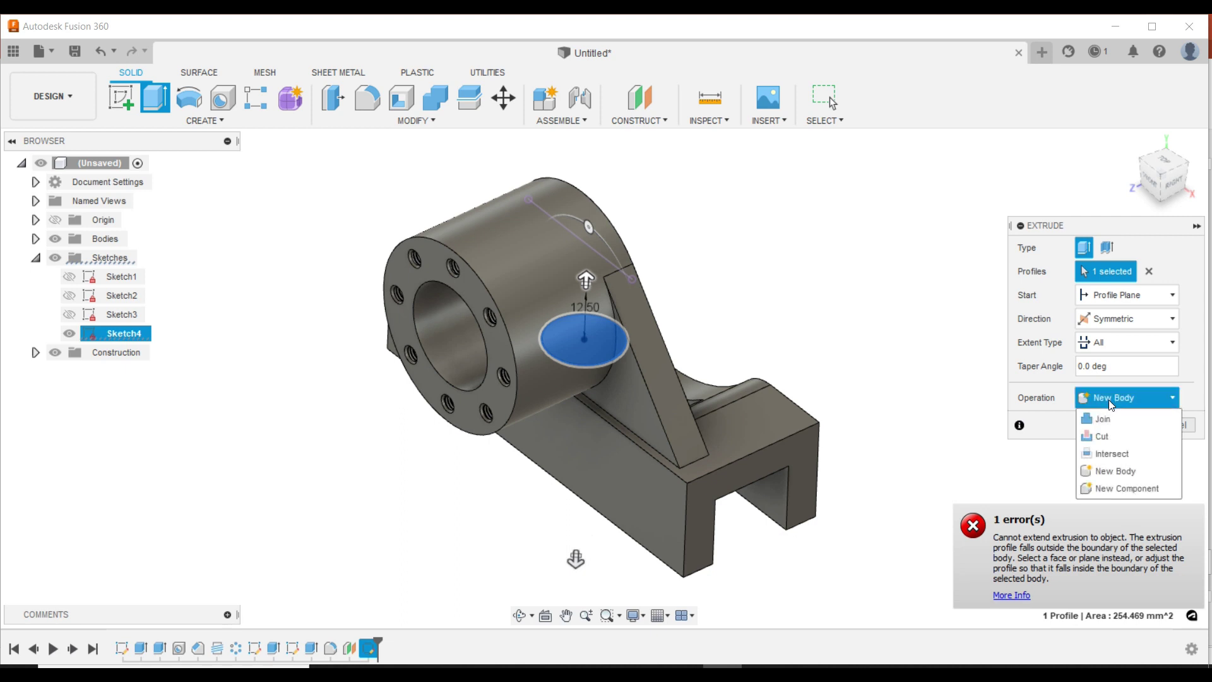
click(1109, 431)
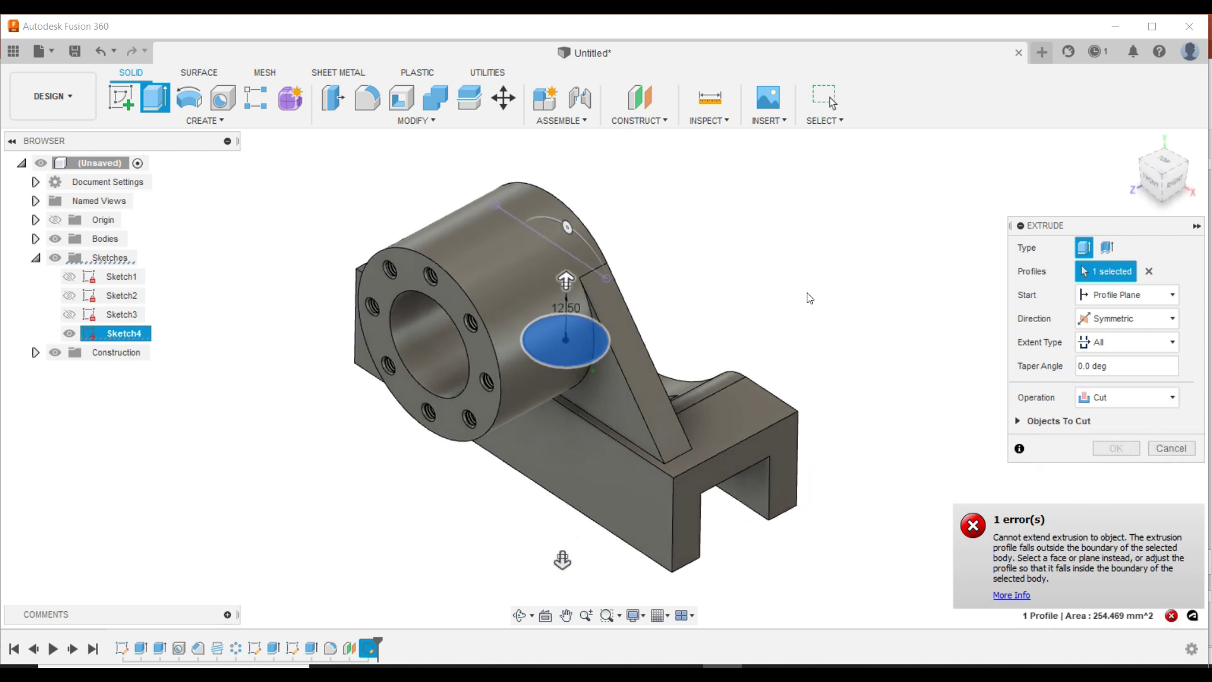
Step: Set the cut to a 40 mm distance extent and apply it
click(1123, 352)
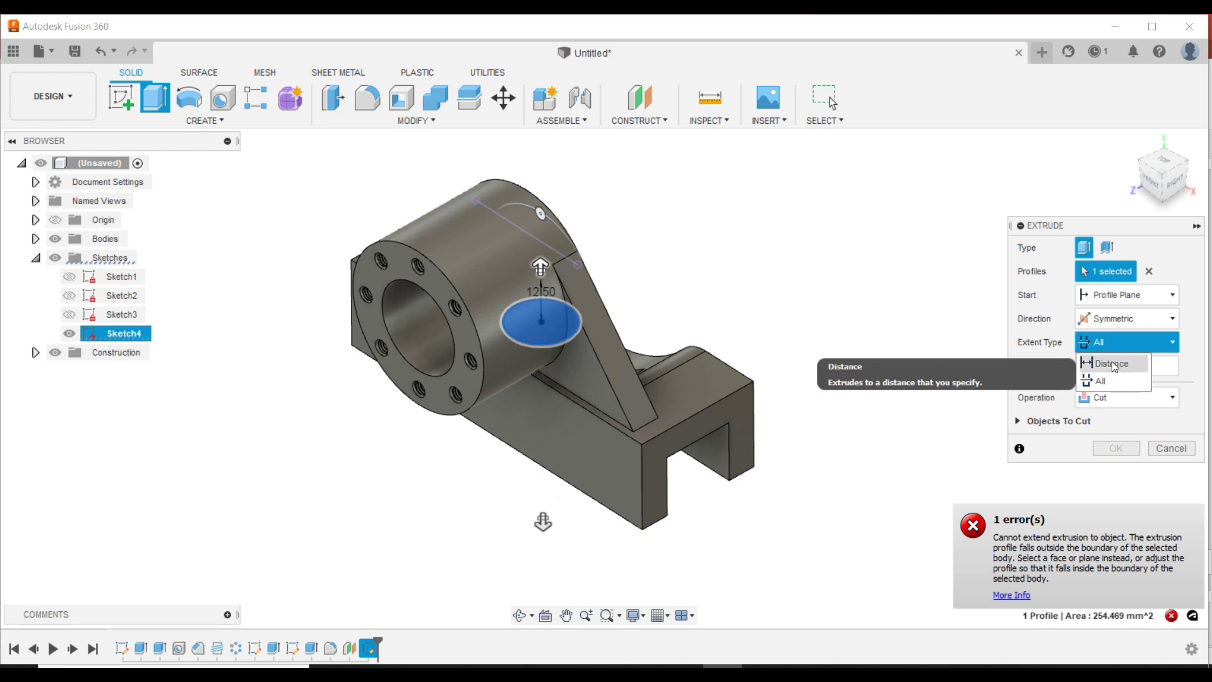
click(1112, 363)
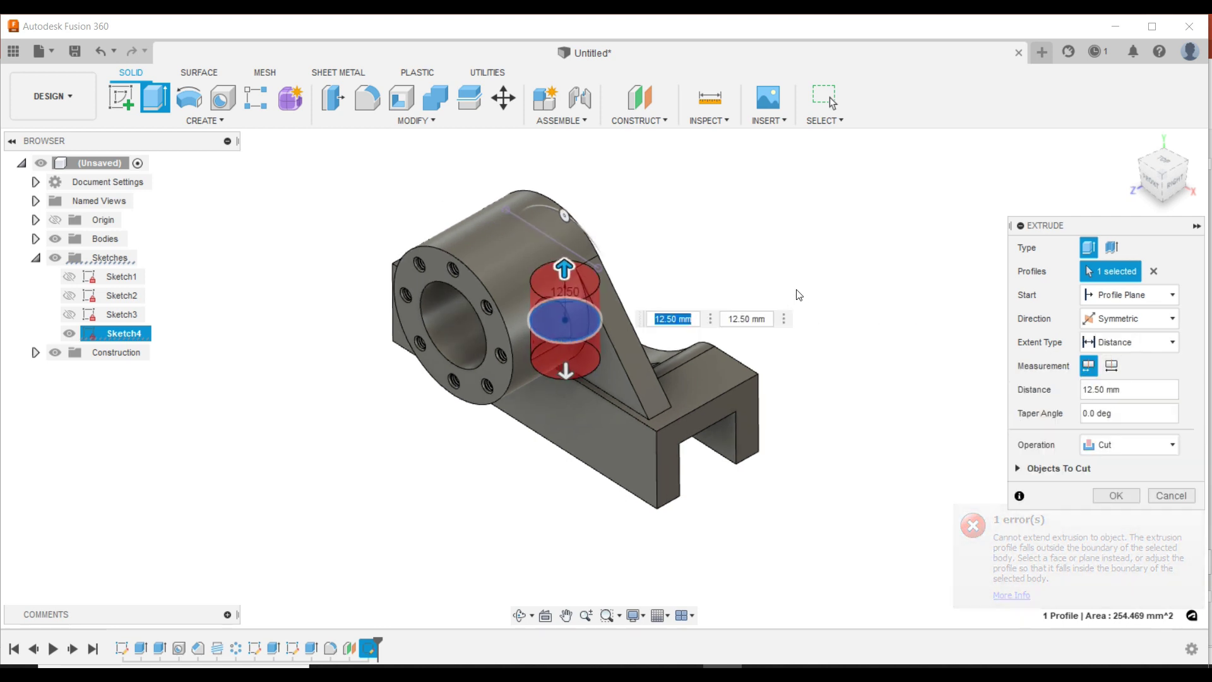
middle_drag(799, 290, 698, 289)
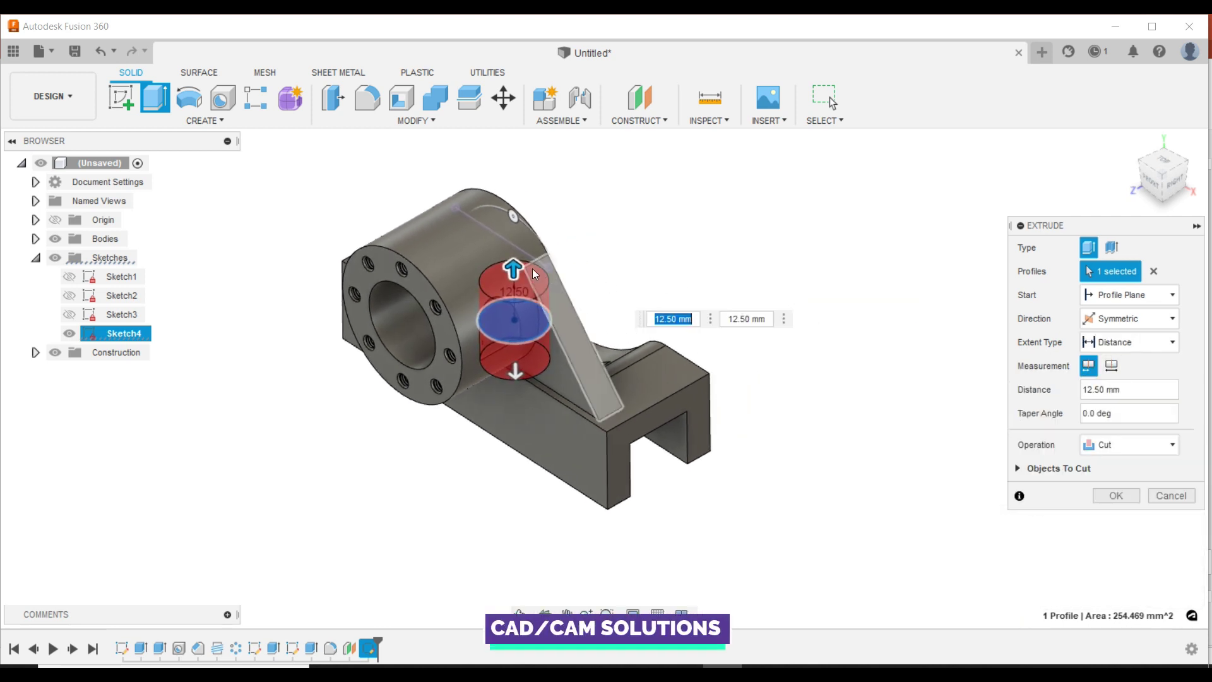
drag(514, 269, 516, 177)
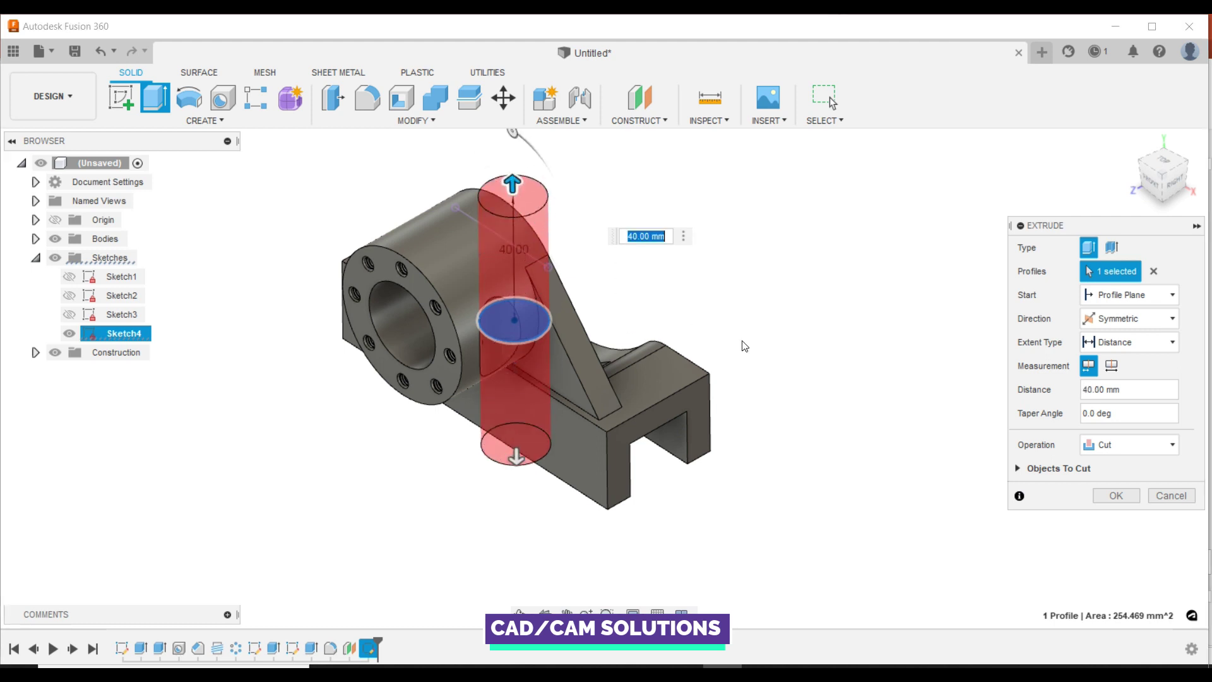
click(1116, 495)
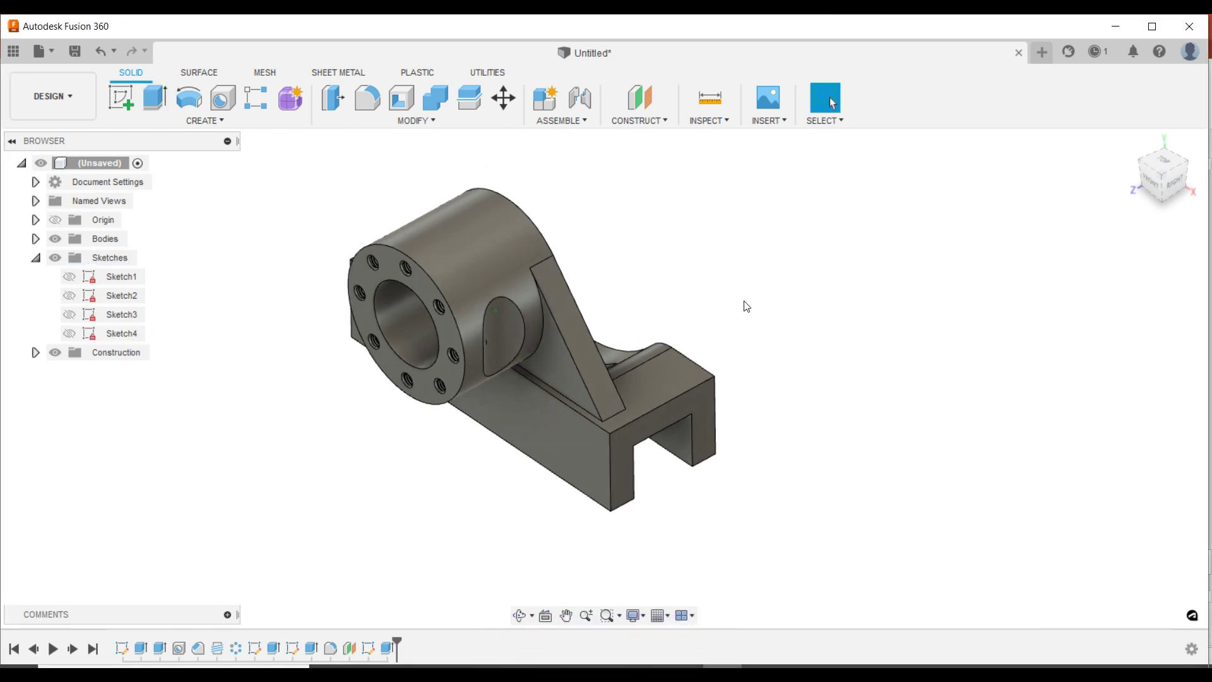
Step: Orbit and zoom the model to inspect the new hole
shift+middle_drag(747, 307, 517, 335)
scroll(650, 357, up, 3)
mouse_move(649, 357)
shift+middle_down()
mouse_move(916, 312)
mouse_move(271, 366)
shift+middle_up()
scroll(916, 313, down, 2)
scroll(916, 312, down, 2)
scroll(916, 313, down, 1)
scroll(916, 313, down, 1)
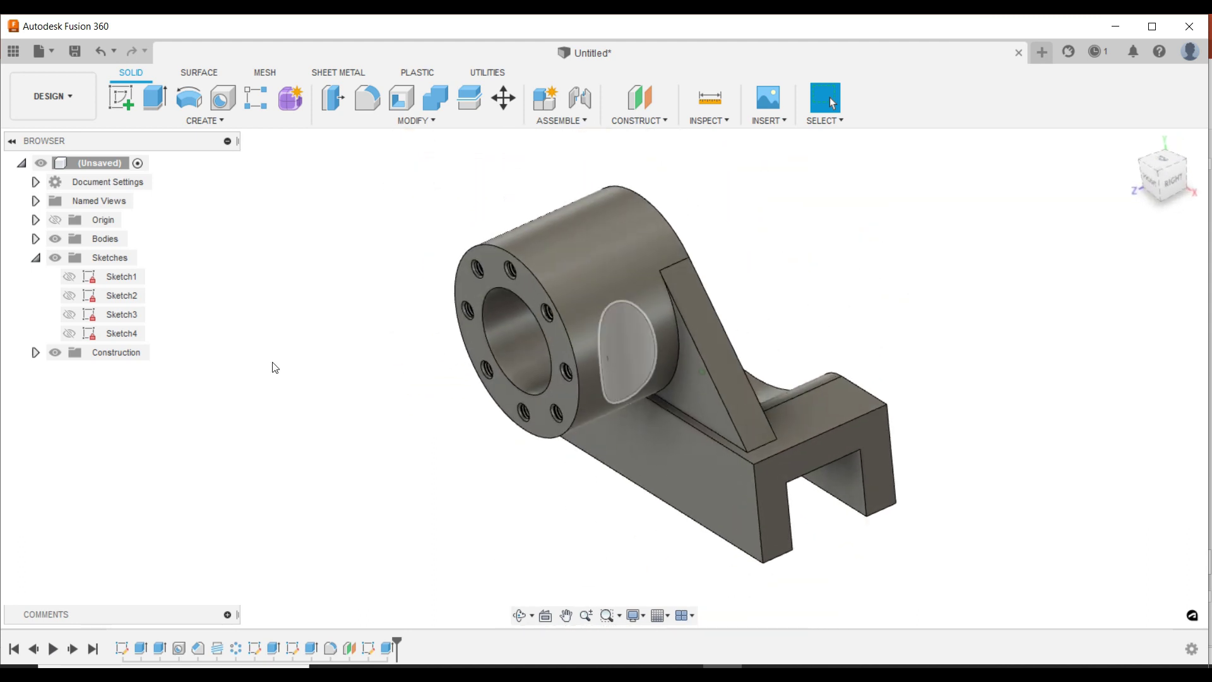
Step: Extrude the Sketch4 circle 20 mm as a joined Ø18 boss, then hide Sketch4
click(69, 333)
shift+middle_drag(283, 202, 675, 311)
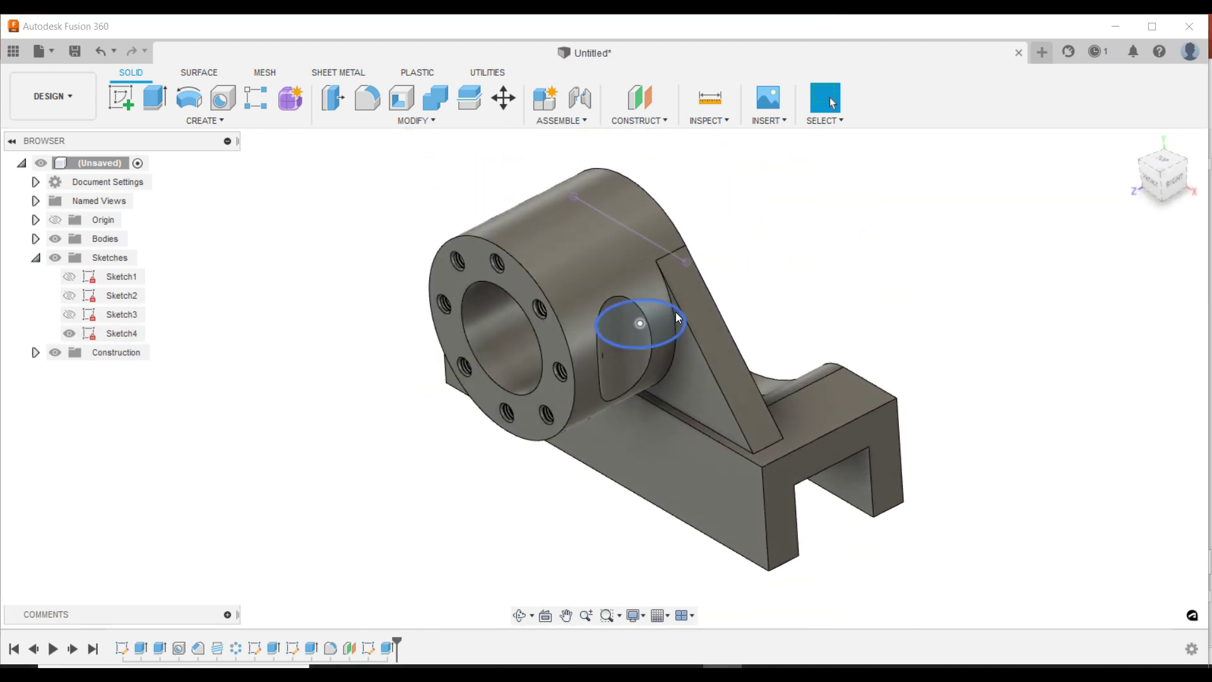
click(668, 319)
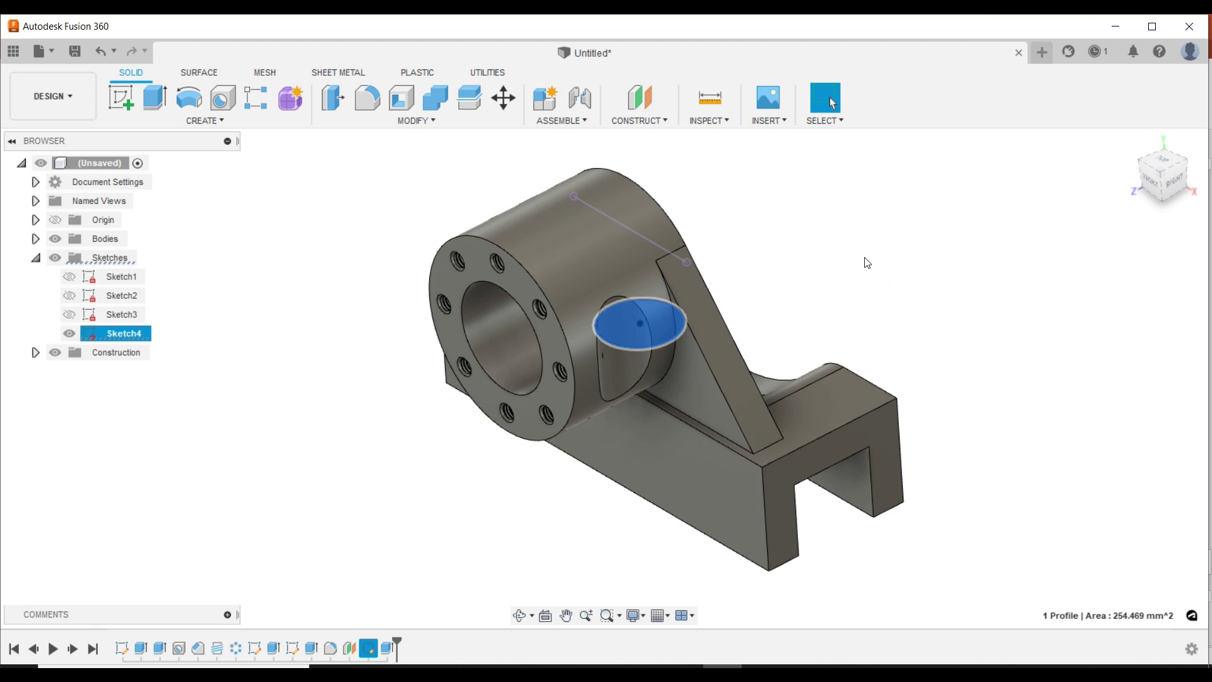
click(333, 98)
click(1115, 419)
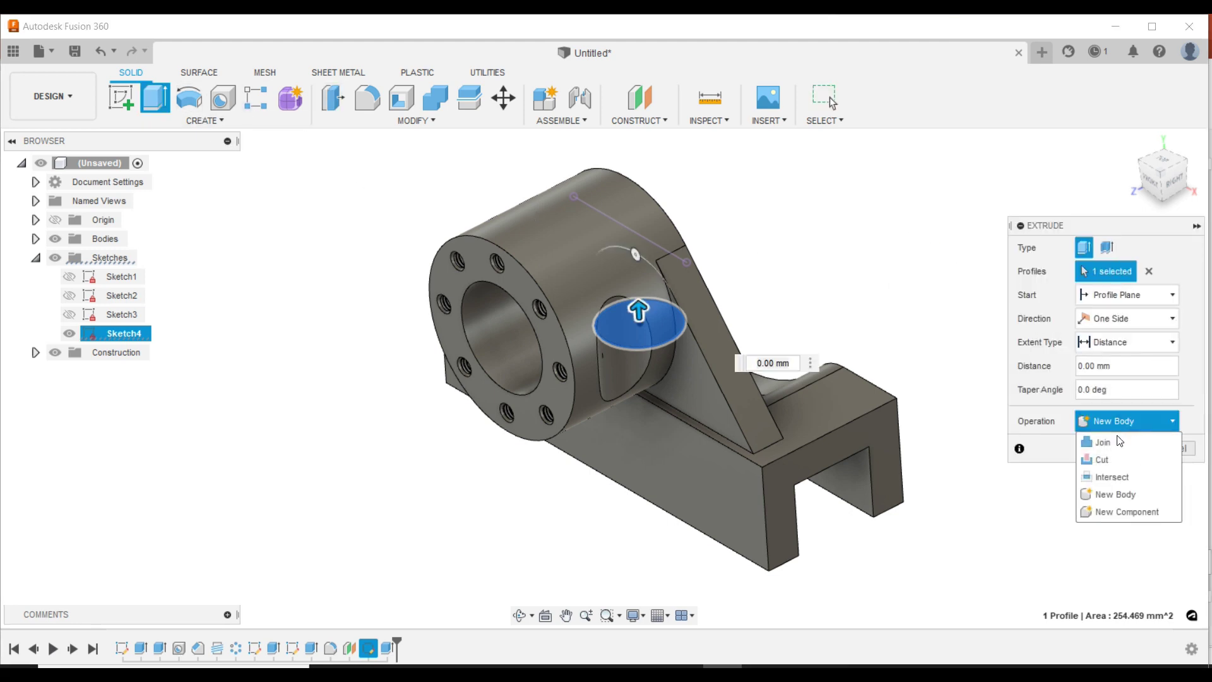
click(1119, 445)
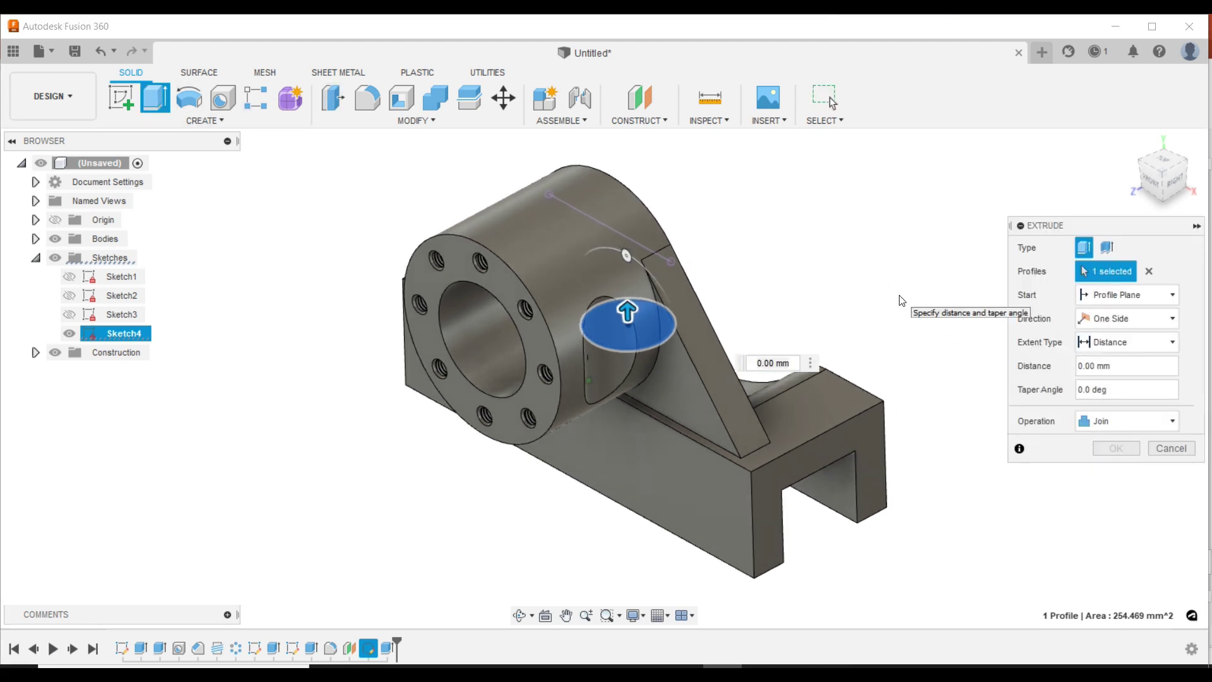
click(1146, 367)
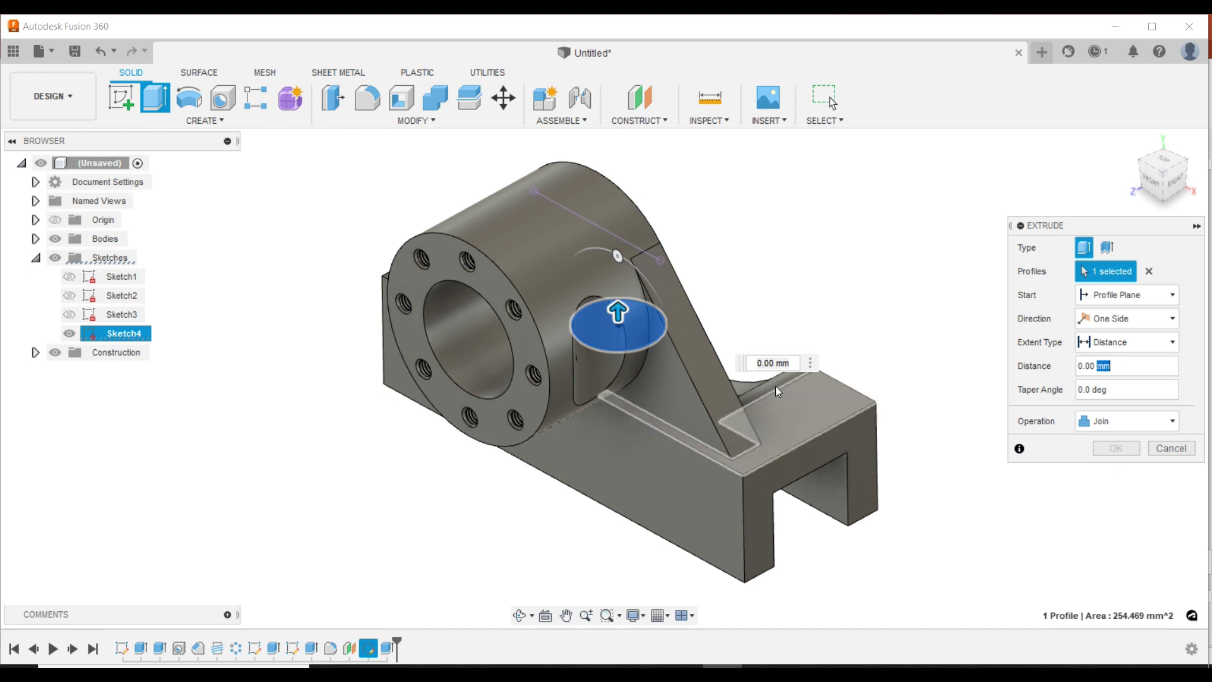
click(790, 365)
text(-20)
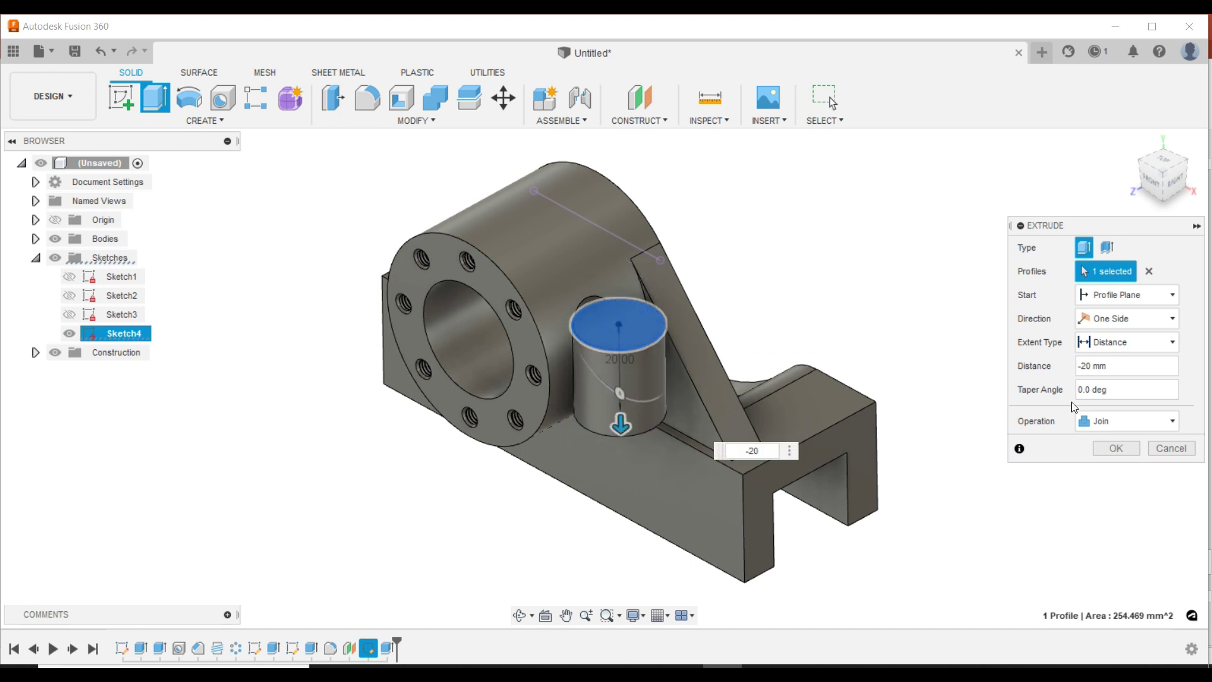
click(1121, 447)
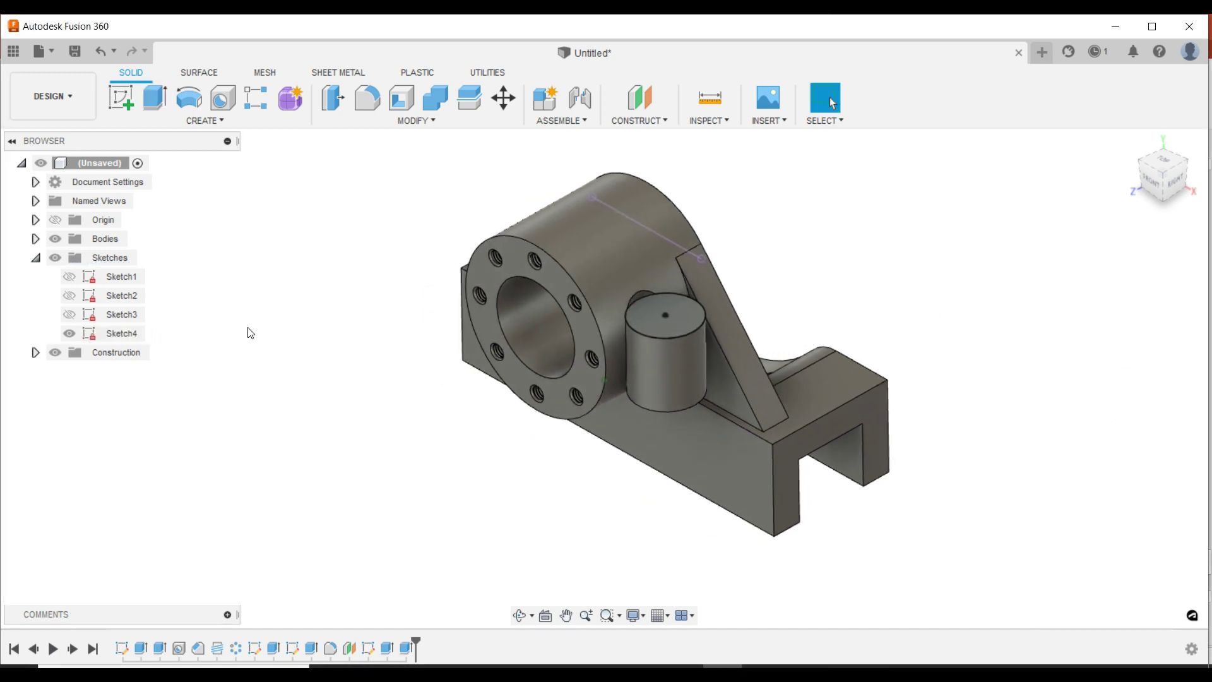
click(69, 333)
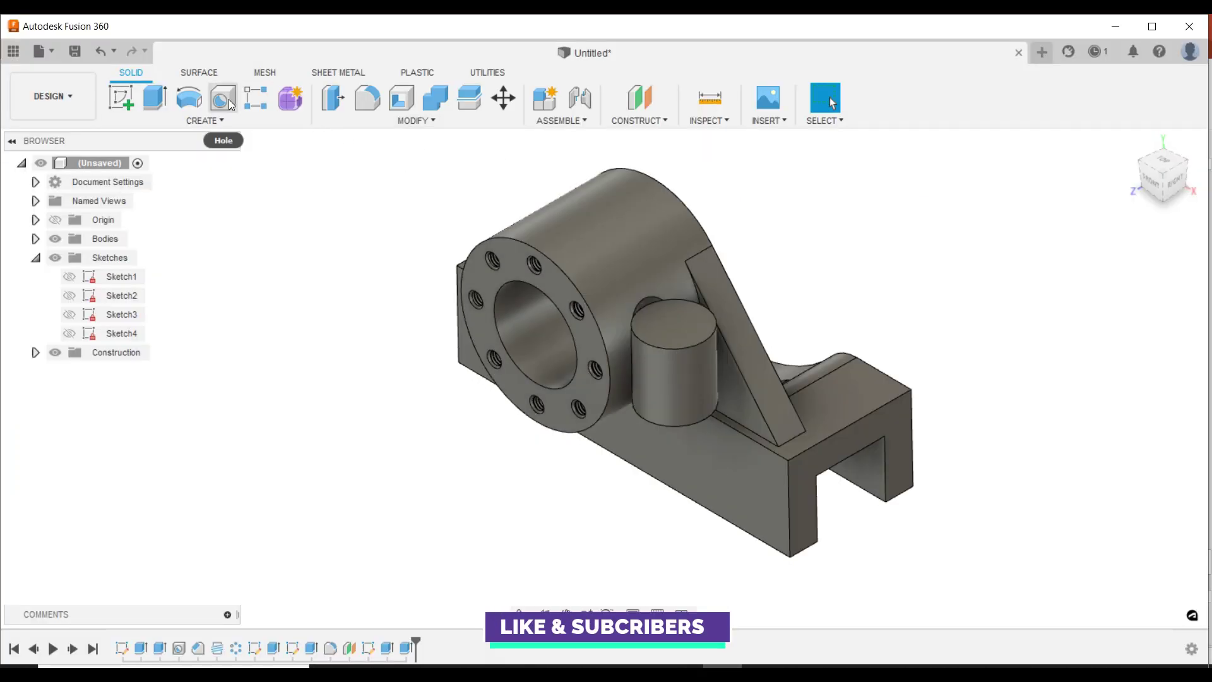
Step: Place a counterbore hole centred on the boss's top face
click(226, 100)
click(976, 201)
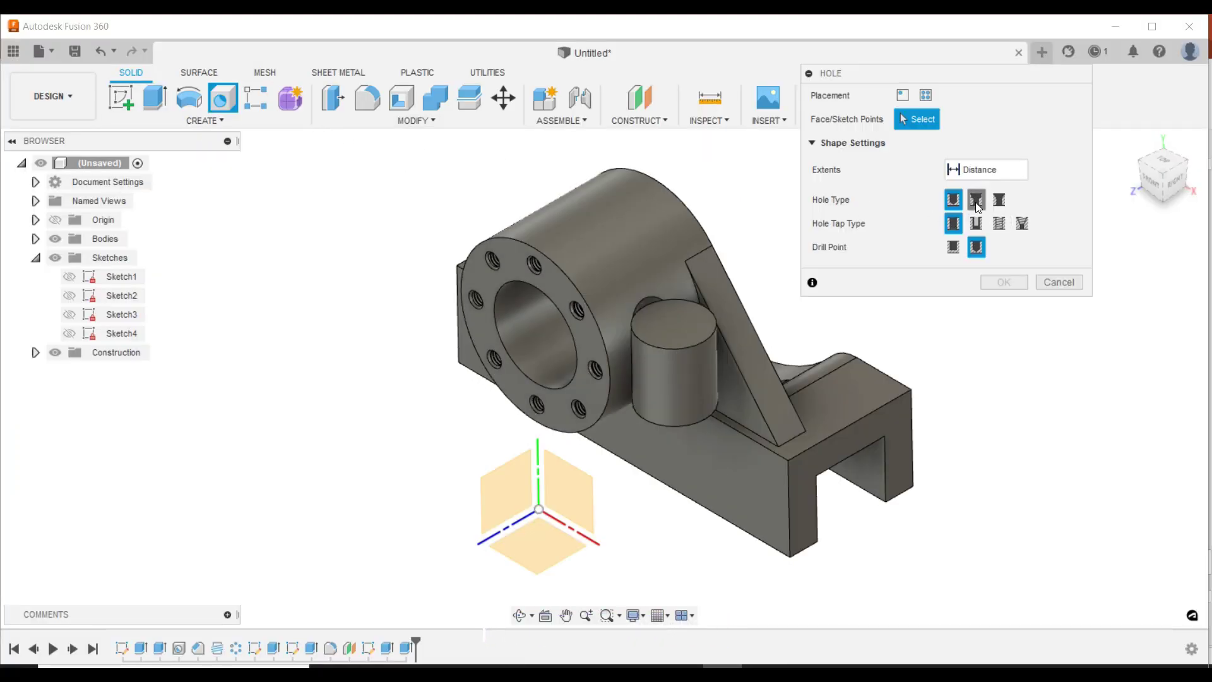
click(684, 333)
scroll(707, 325, up, 3)
scroll(691, 325, up, 2)
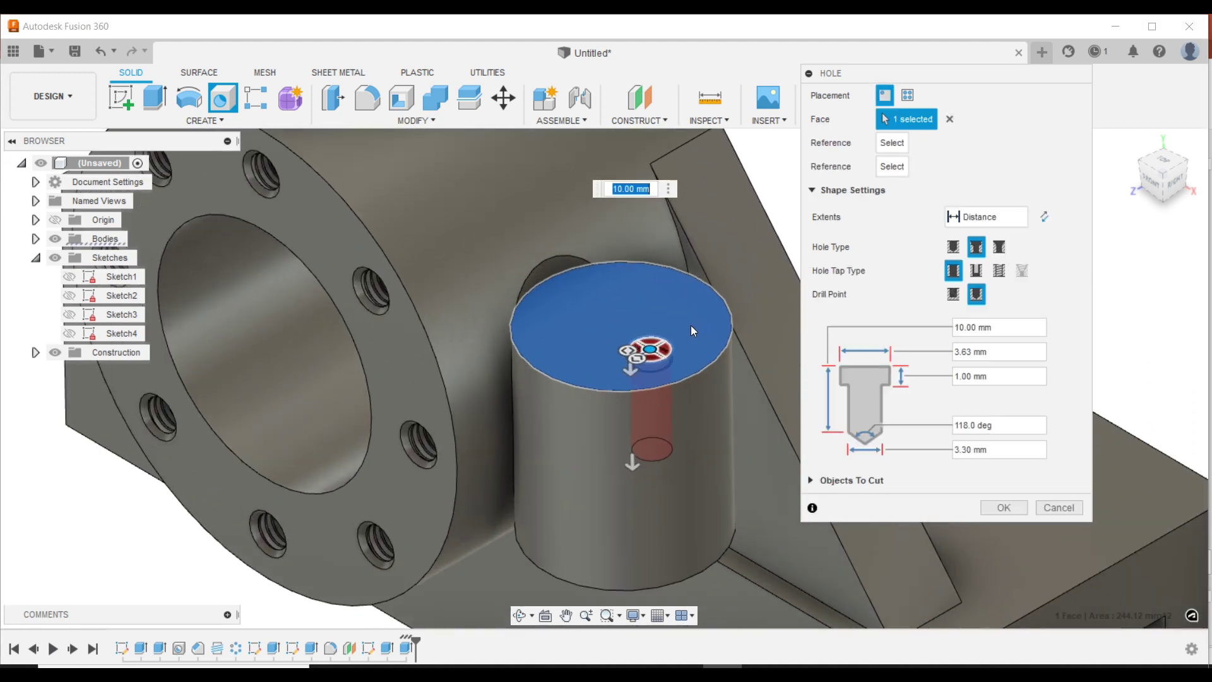
drag(652, 349, 622, 327)
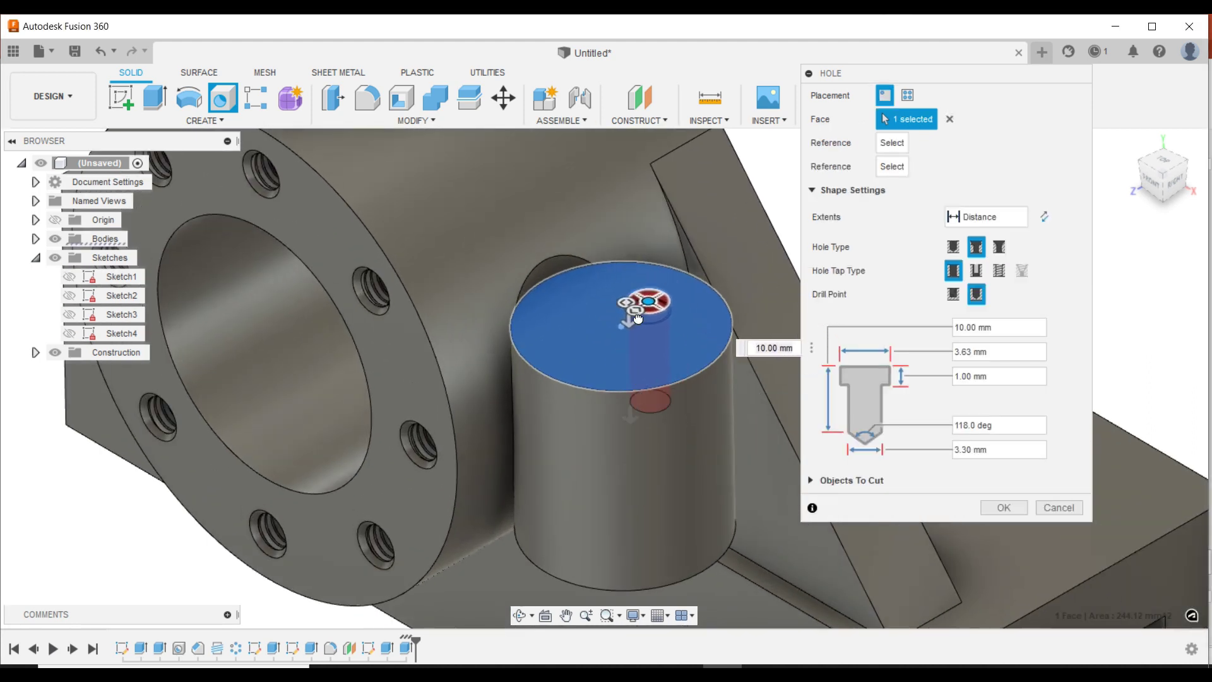
scroll(549, 305, down, 4)
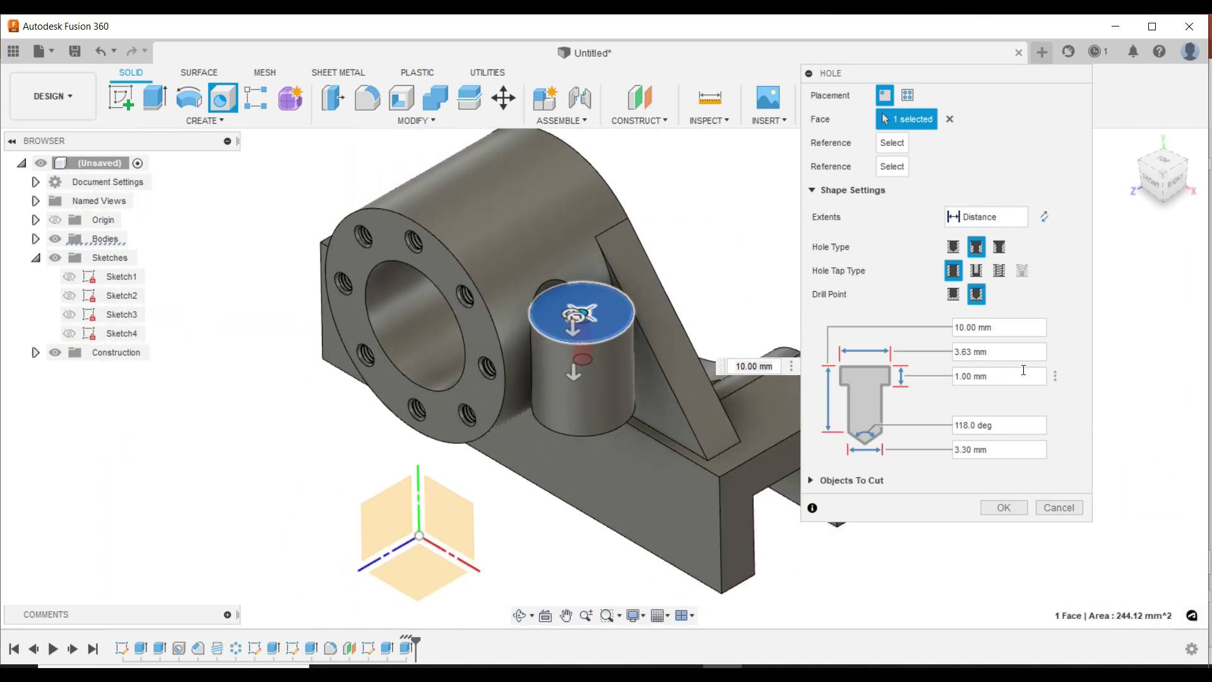
Step: Set hole depth 20 mm, a flat bottom, a 14×5 mm counterbore and the 8 mm diameter
click(1011, 327)
double_click(949, 327)
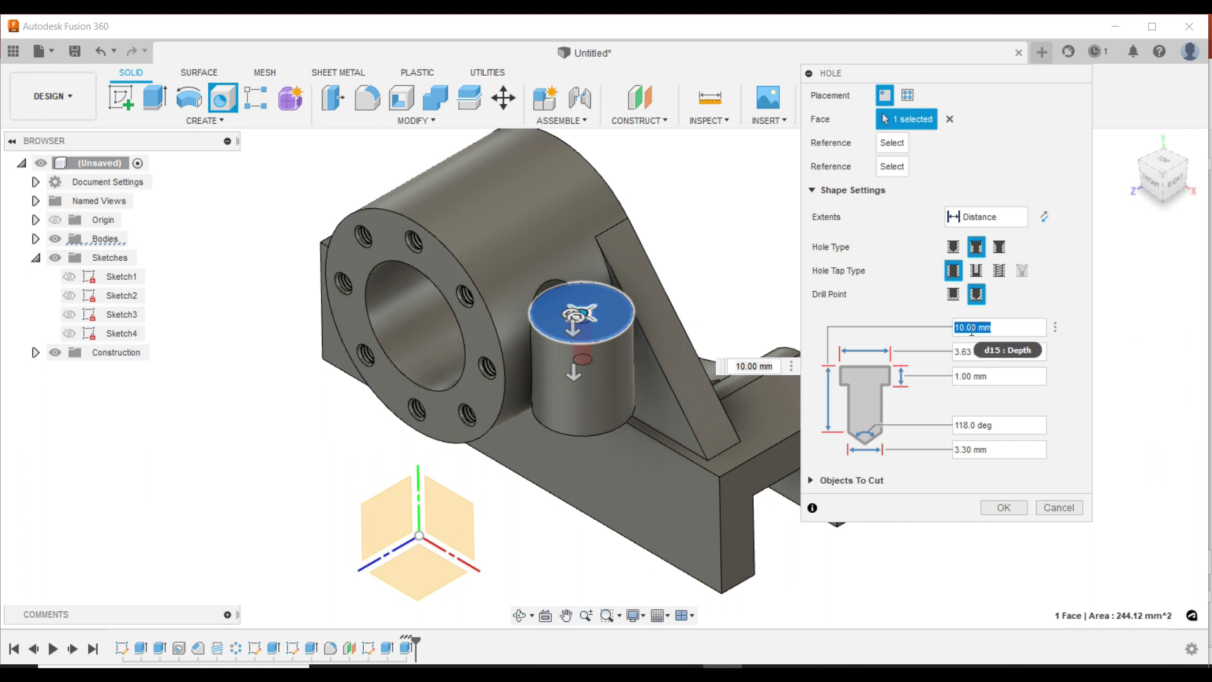
text(14)
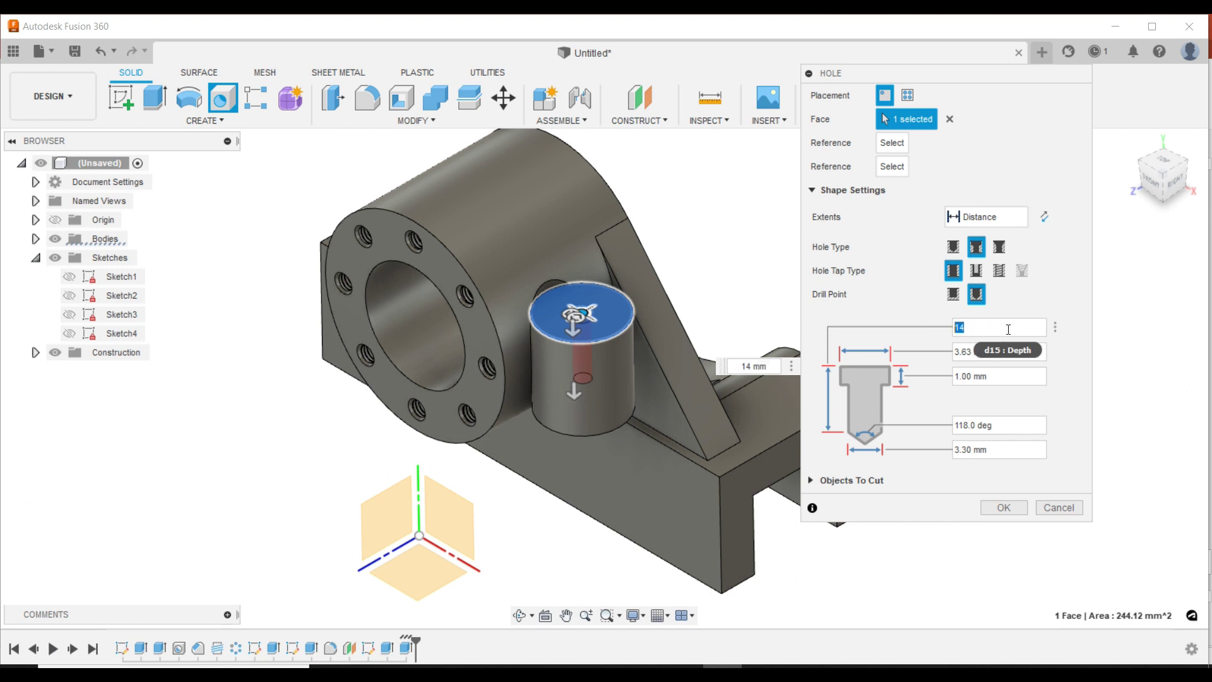
text(20)
click(955, 297)
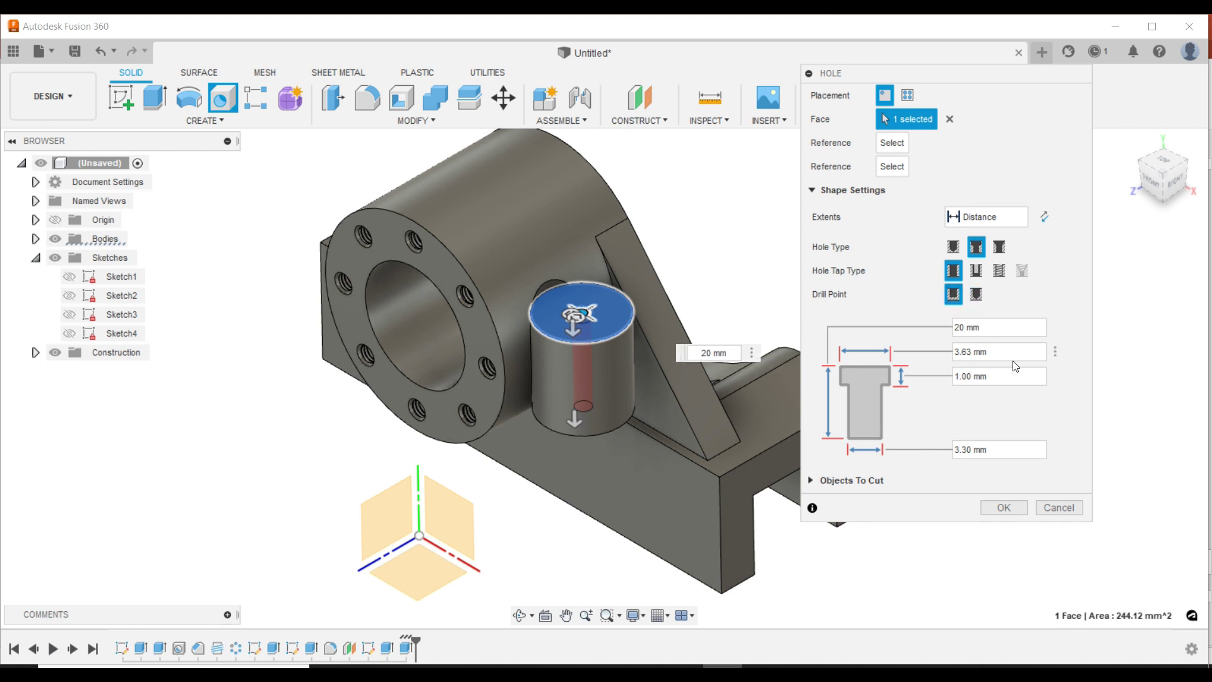
click(1006, 379)
text(5)
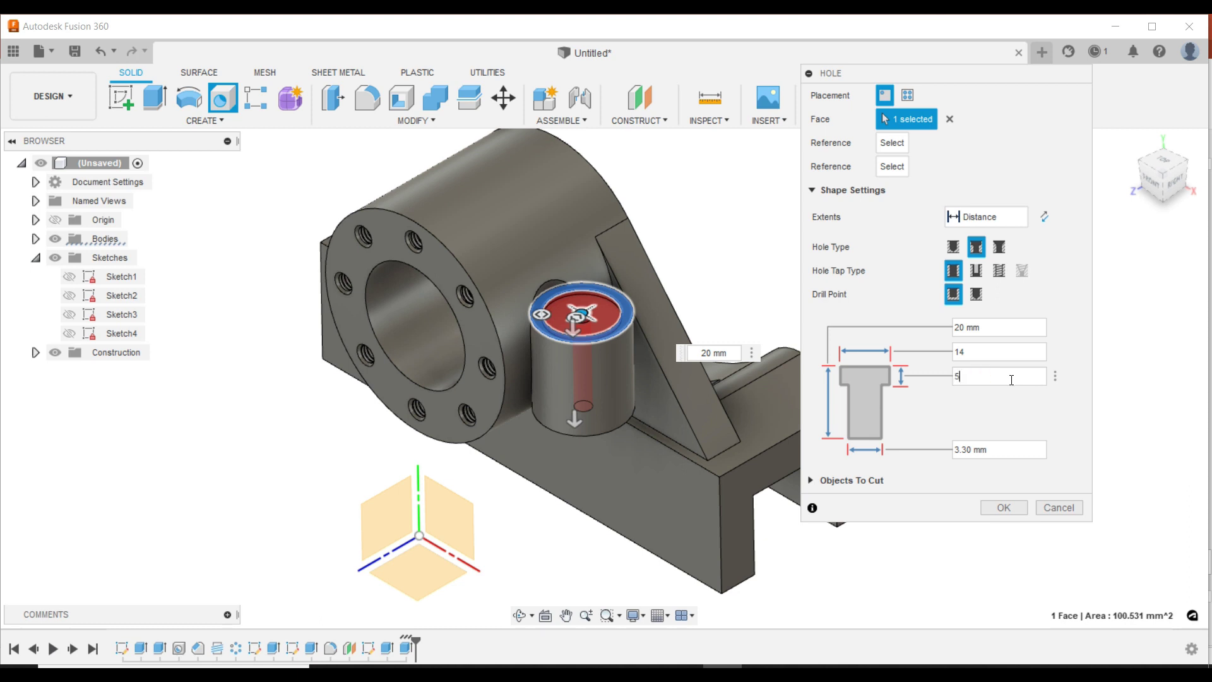
click(967, 453)
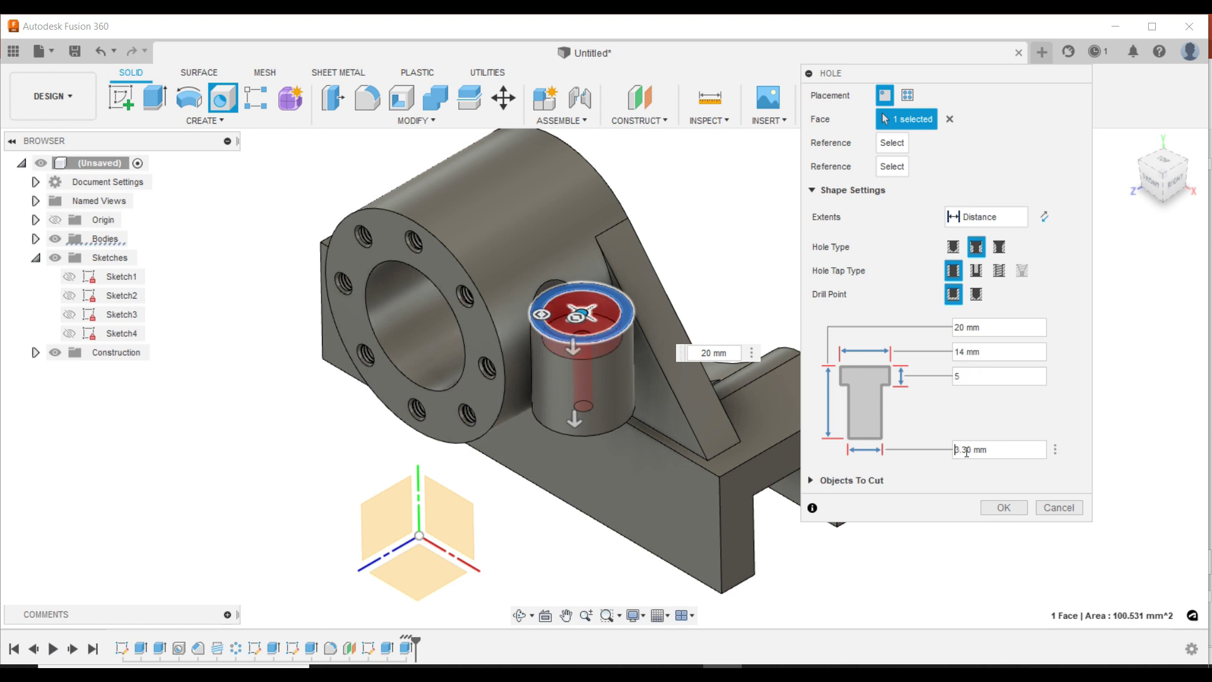
double_click(966, 452)
text(8)
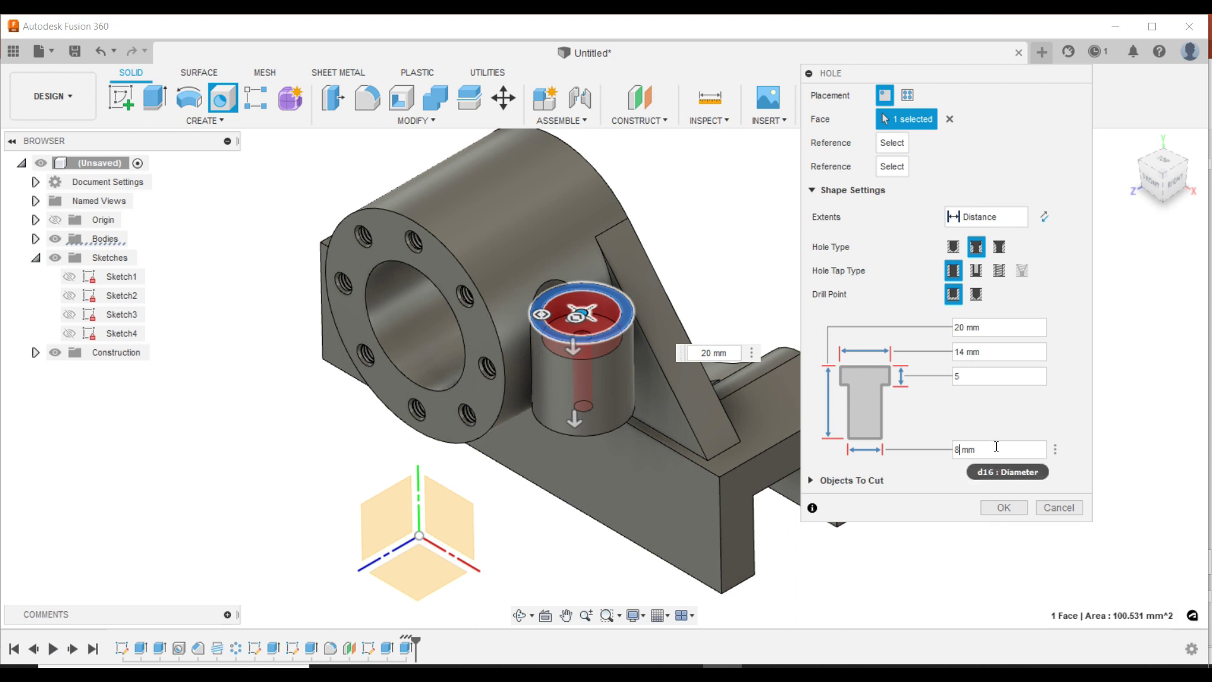
Step: Confirm the counterbored hole and fillet both boss junction edges at radius 2 mm
click(998, 508)
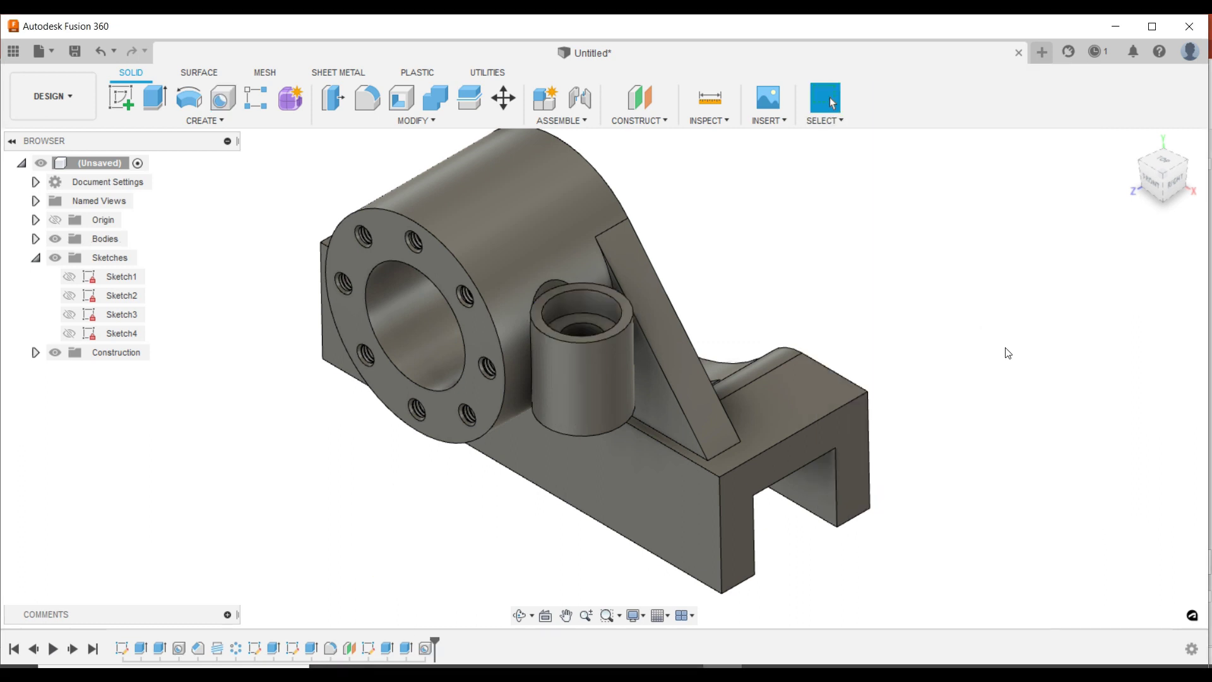
scroll(872, 298, down, 3)
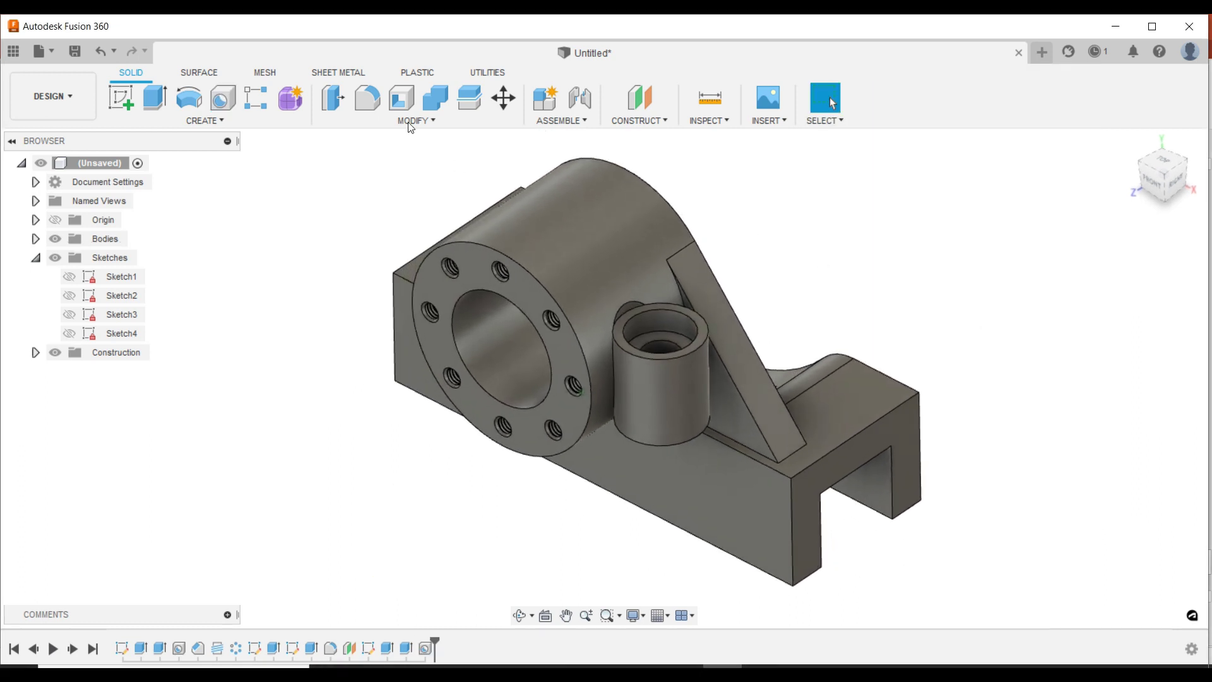
click(367, 98)
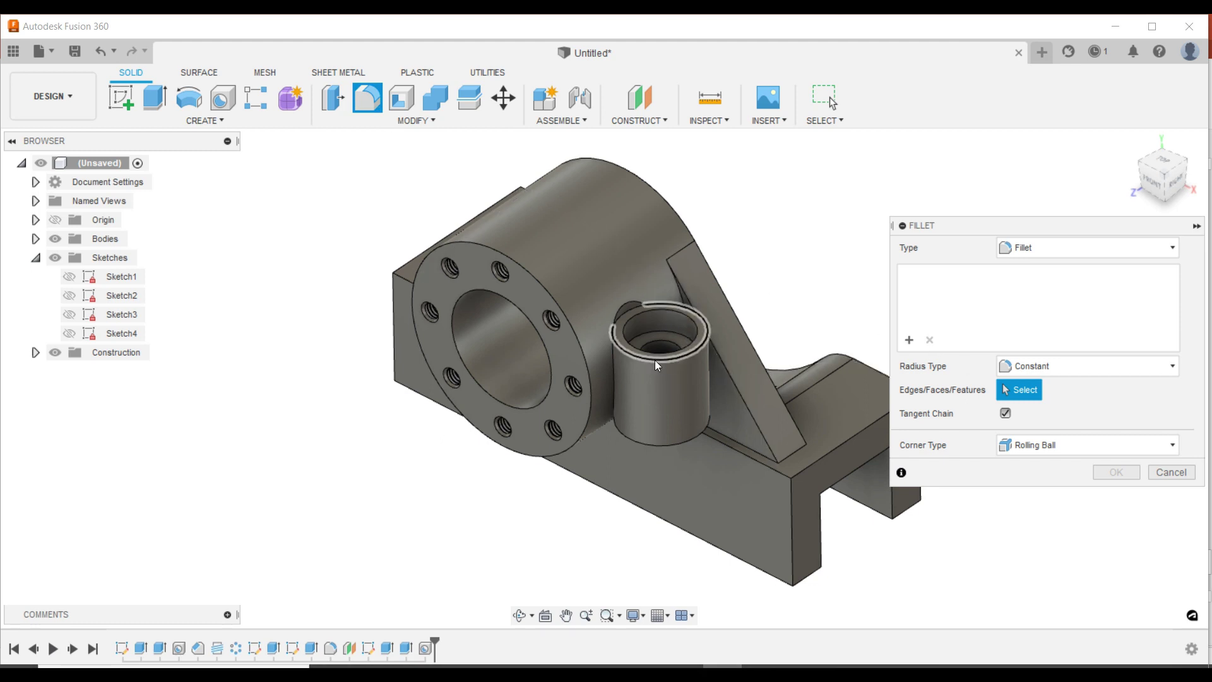
click(617, 374)
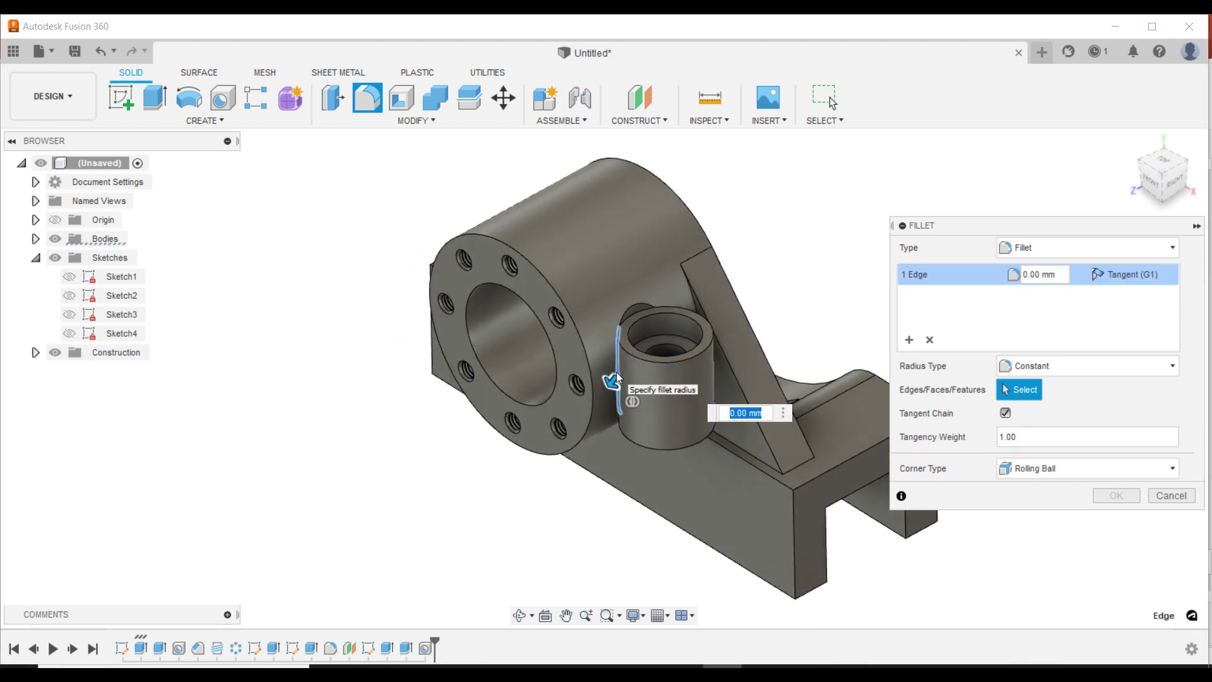
shift+middle_drag(616, 373, 641, 355)
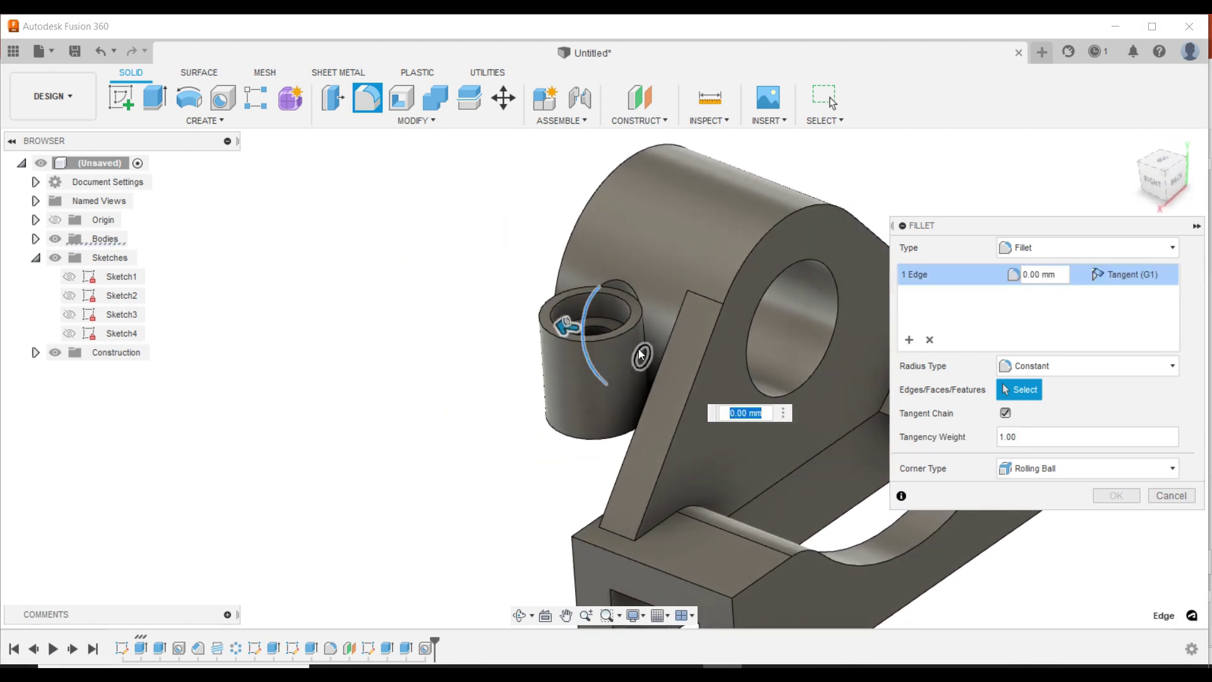
click(642, 349)
text(2)
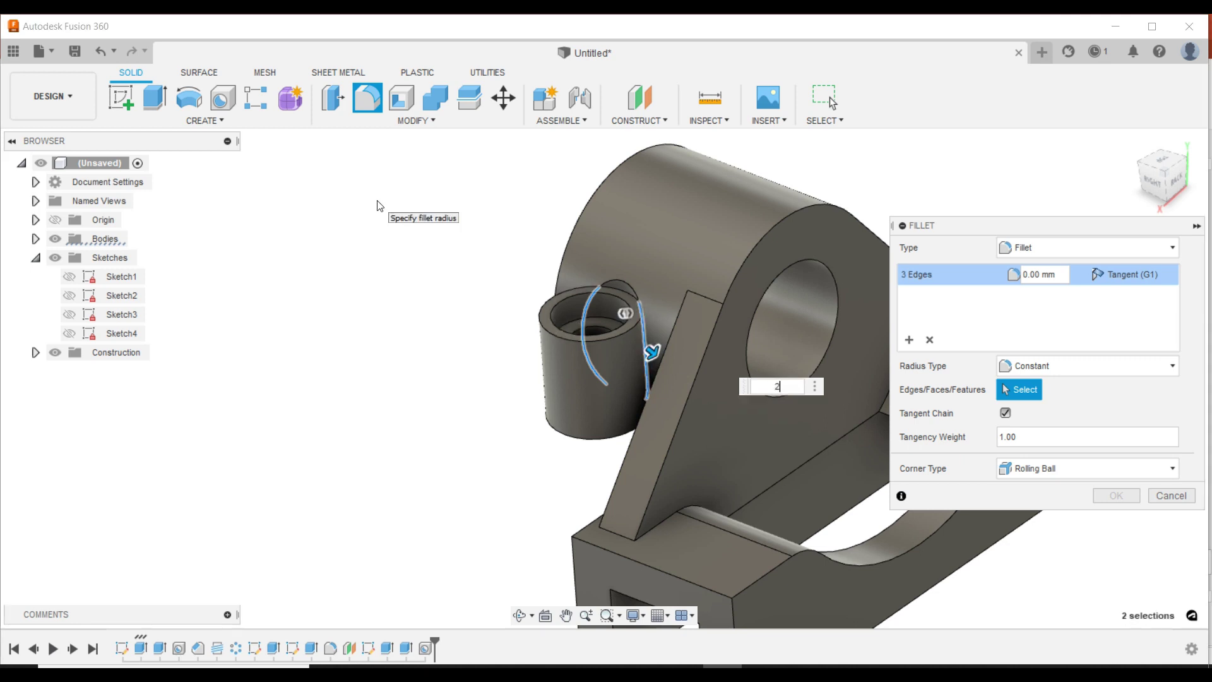
click(1121, 501)
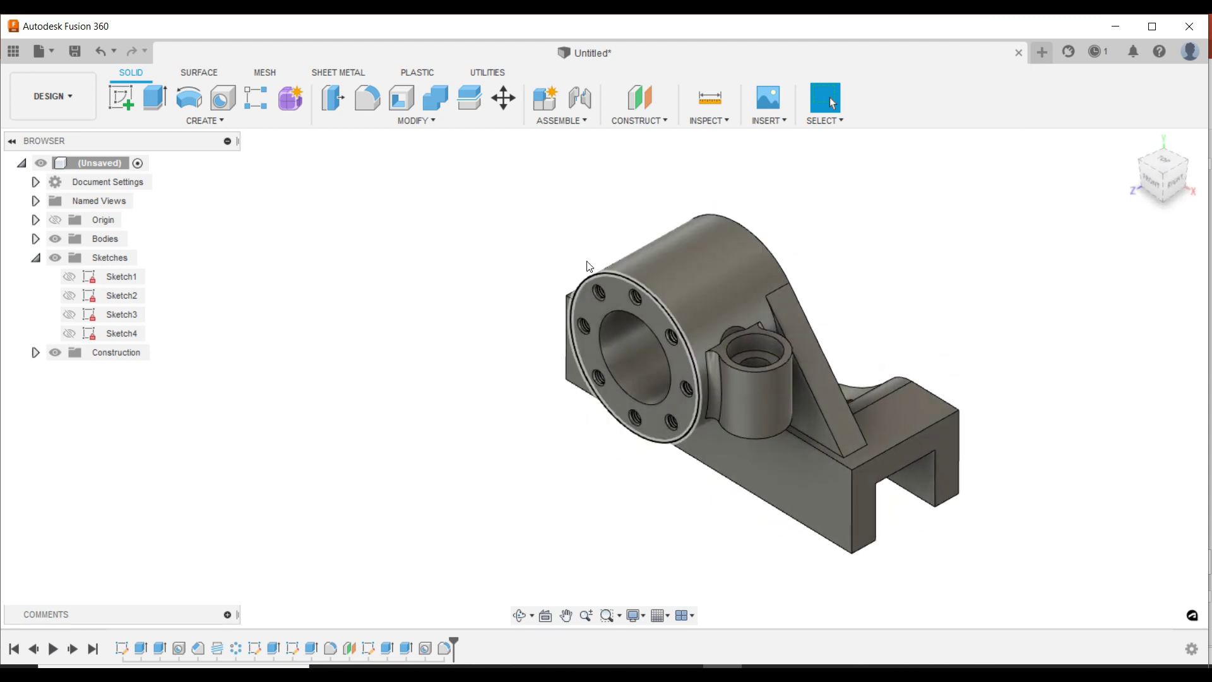
Step: Mirror the four boss features from the timeline across the side origin plane
click(205, 120)
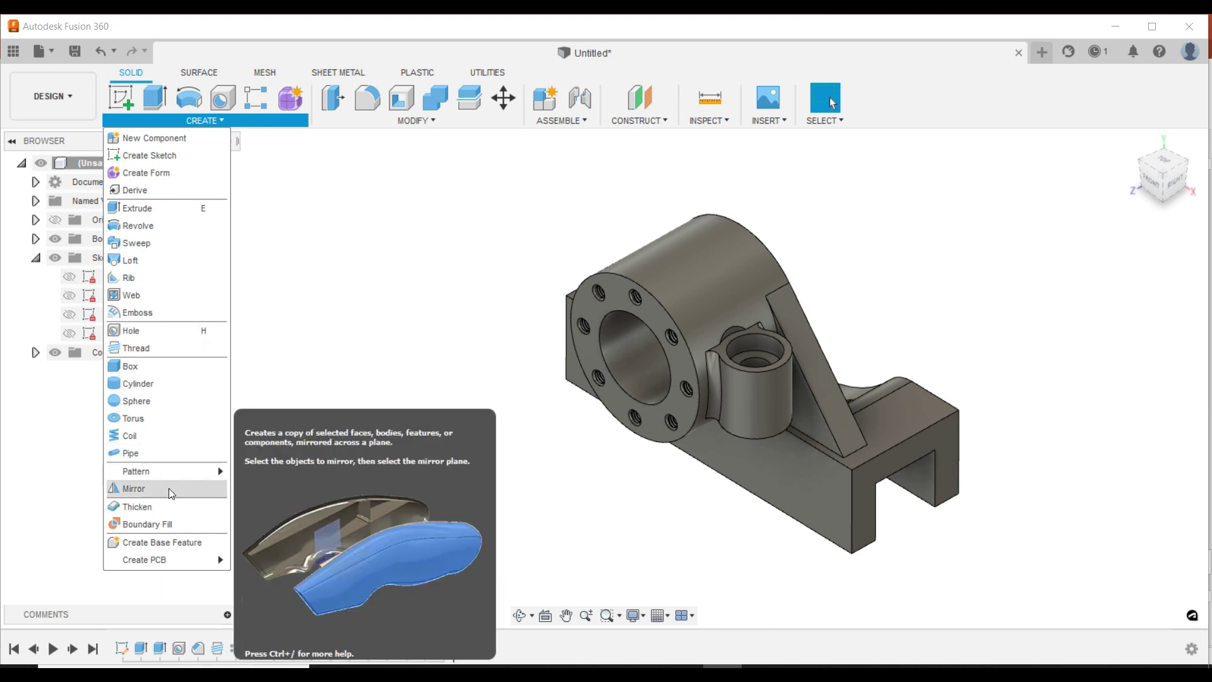
click(133, 489)
click(1104, 253)
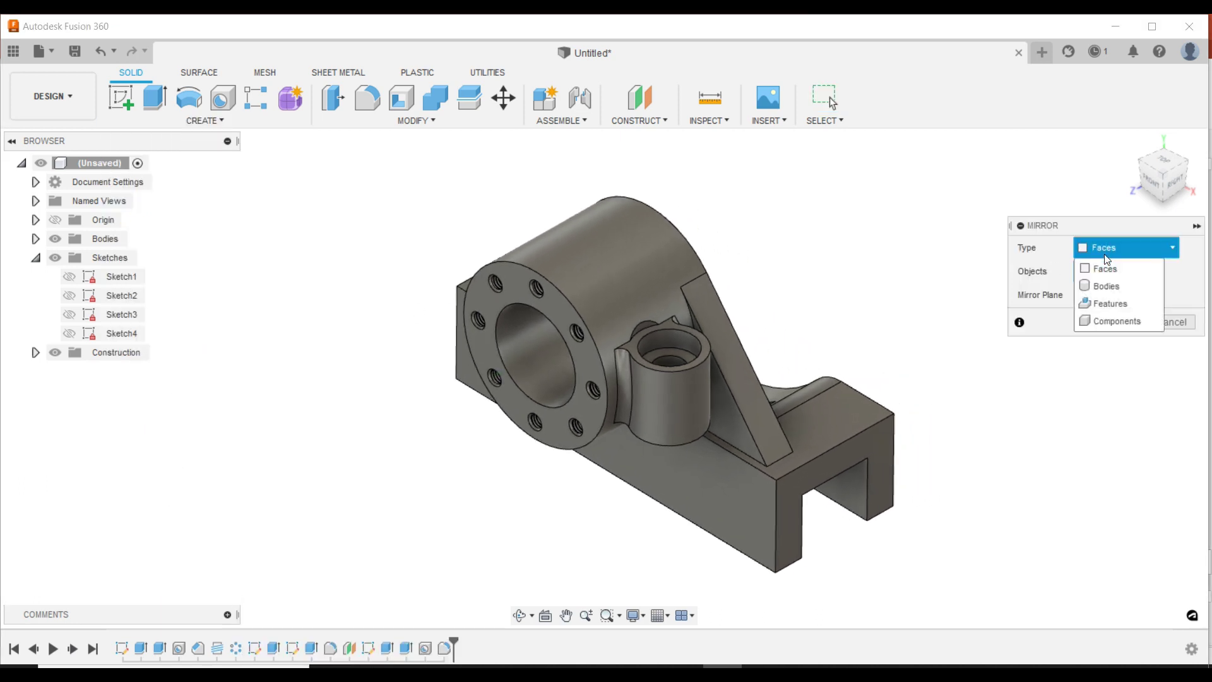
click(1114, 304)
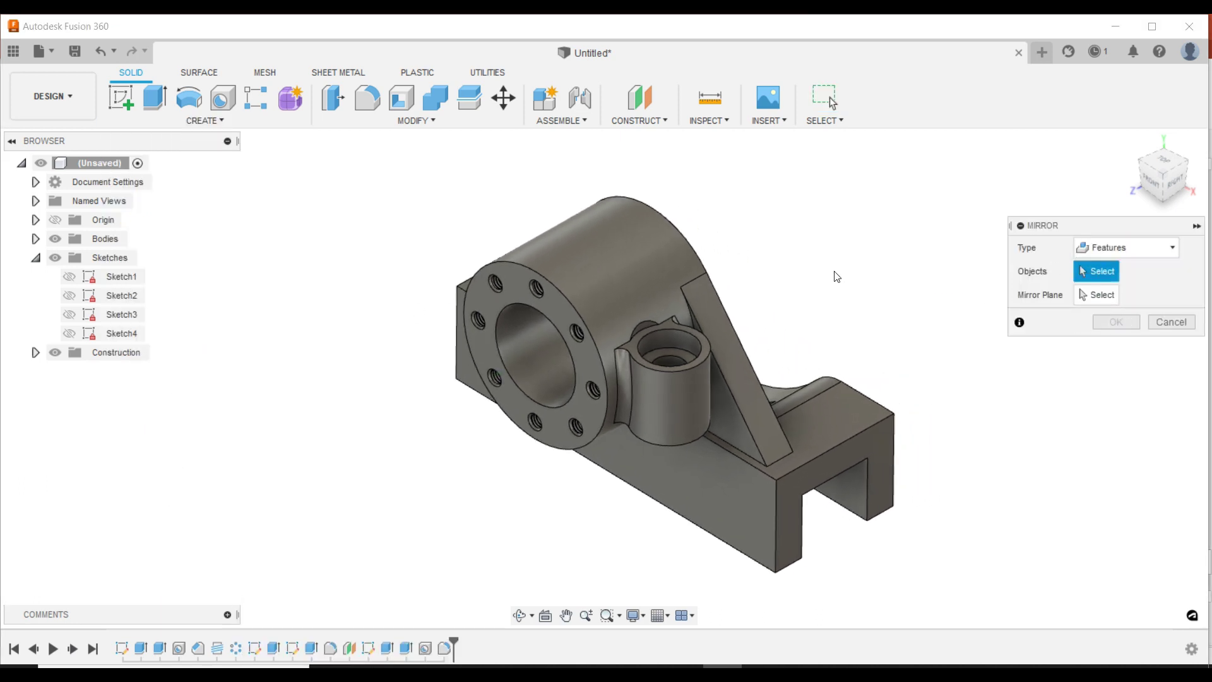
click(386, 648)
click(423, 649)
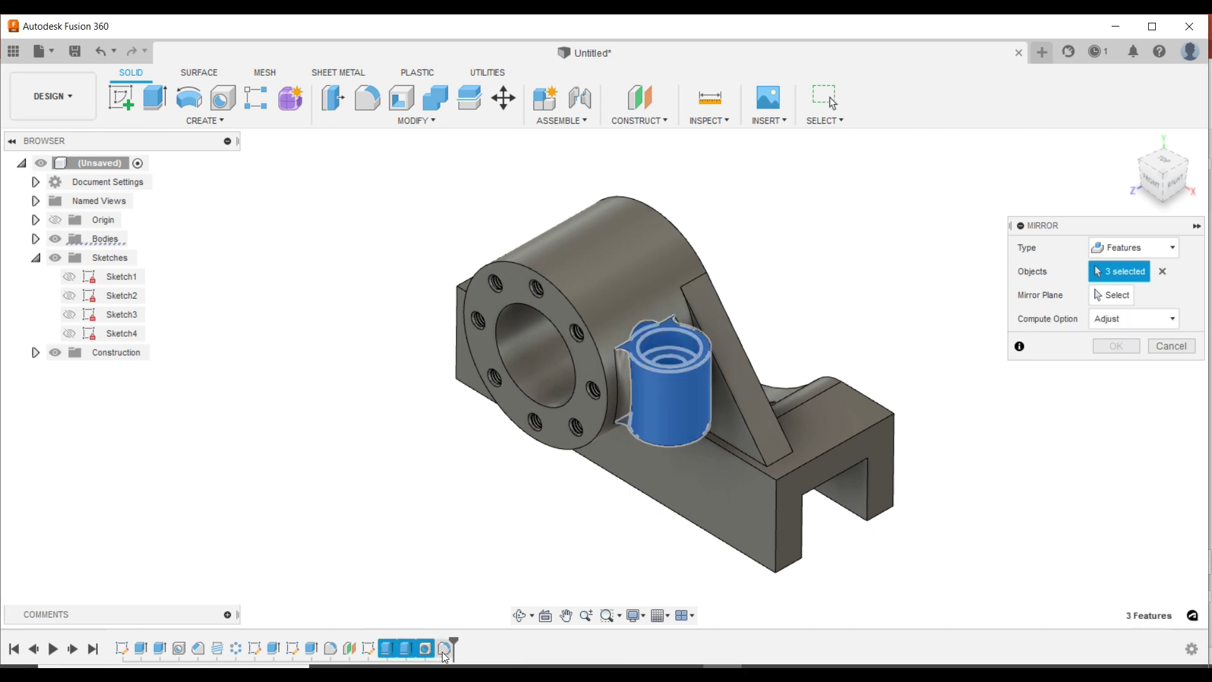
click(445, 651)
click(1113, 294)
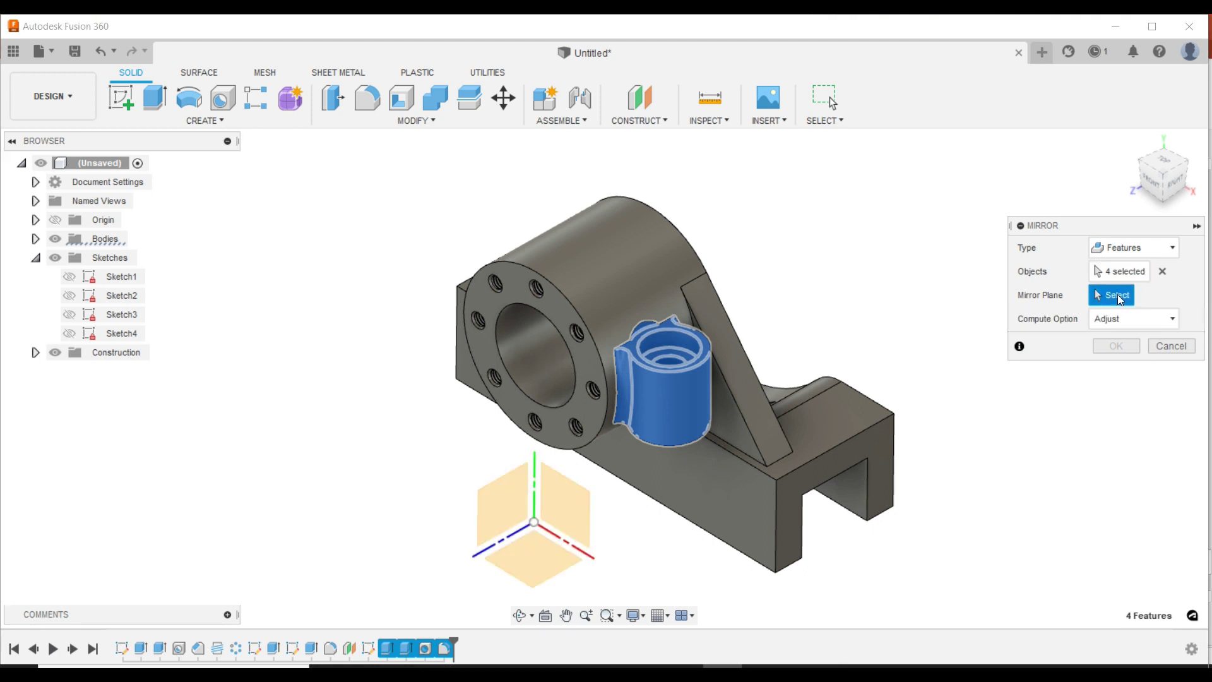
click(481, 503)
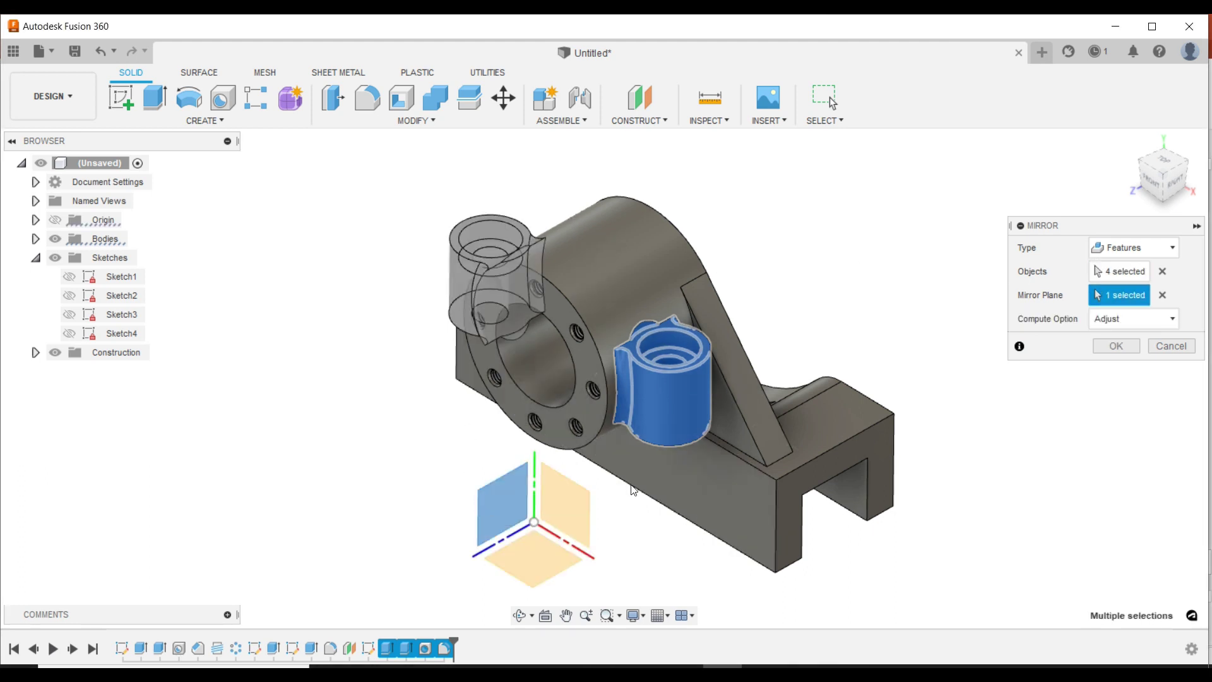
click(1115, 346)
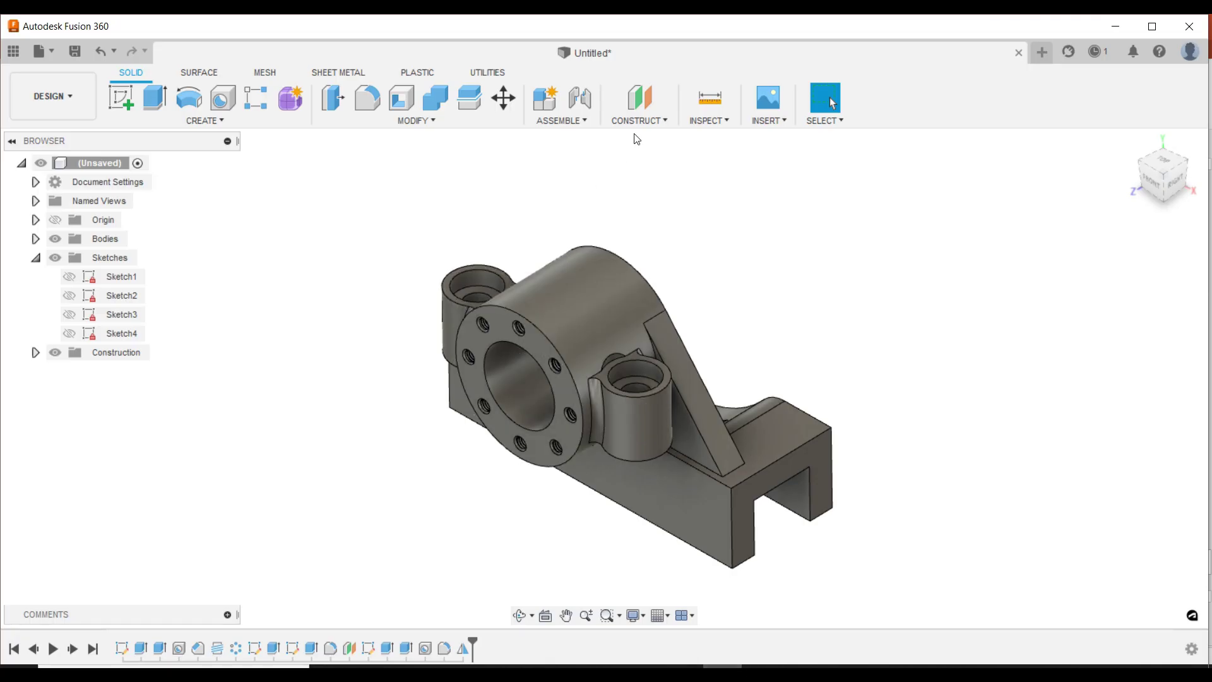
Step: Add a tangent construction plane on the main tube's outer cylindrical face
click(638, 123)
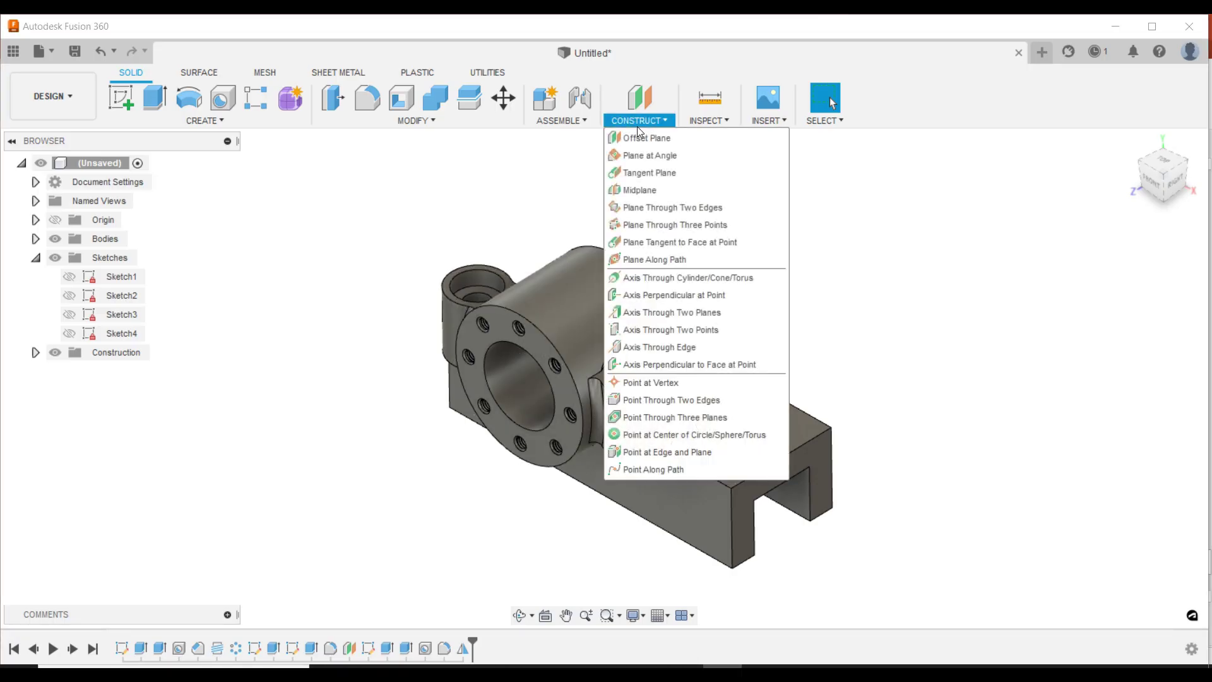
click(651, 170)
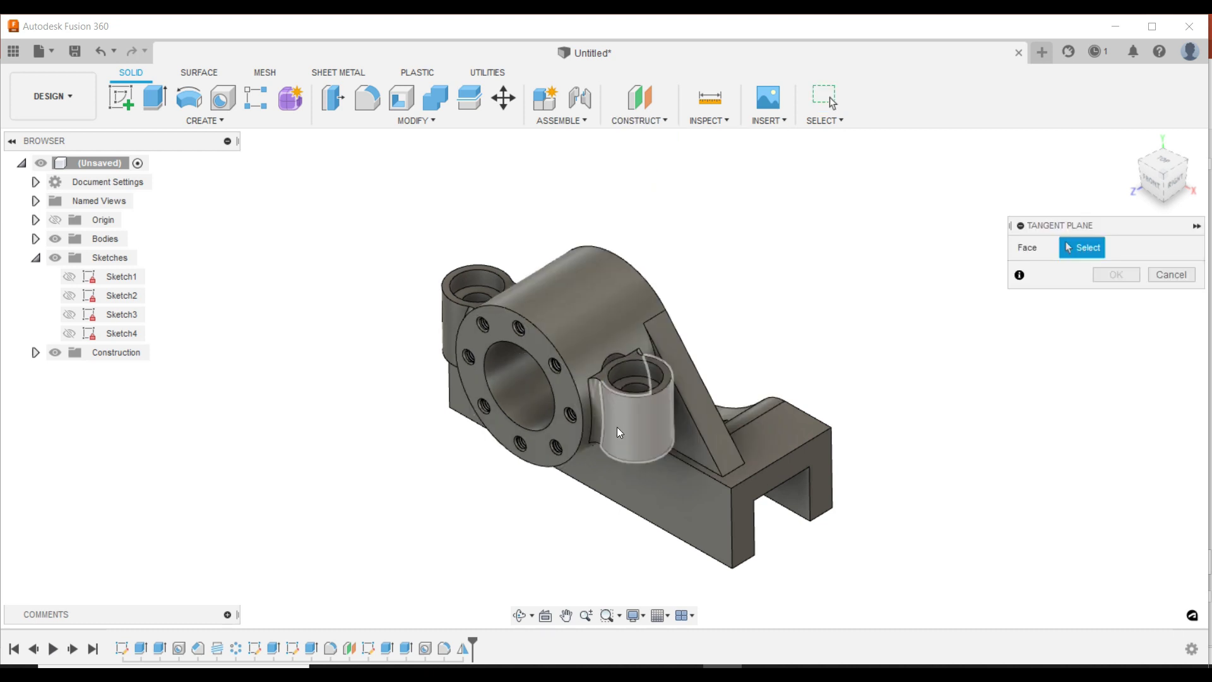
shift+middle_drag(726, 323, 699, 453)
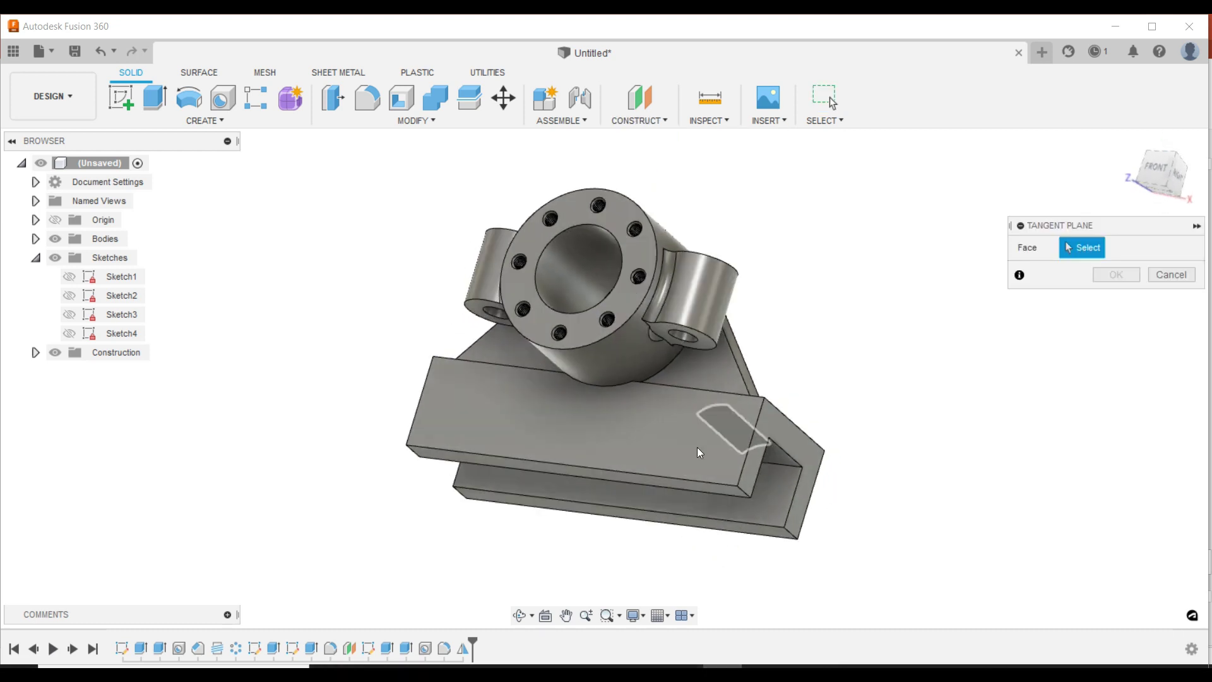
shift+middle_drag(695, 316, 642, 213)
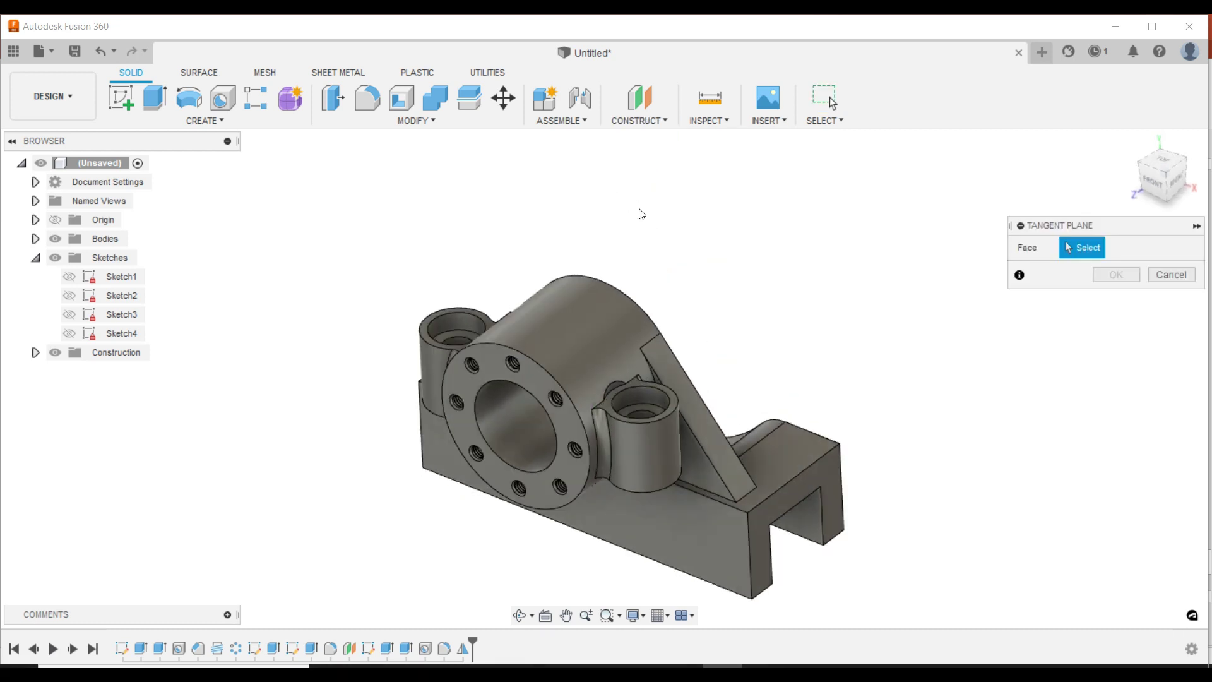
click(586, 335)
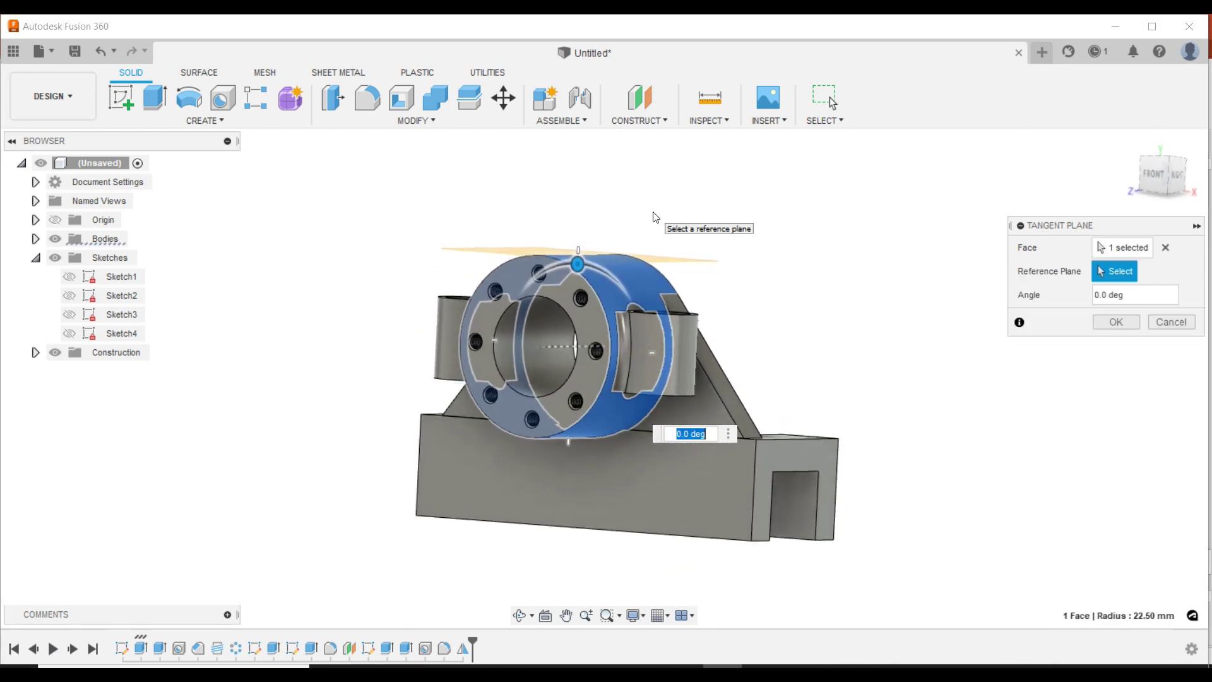
click(1116, 322)
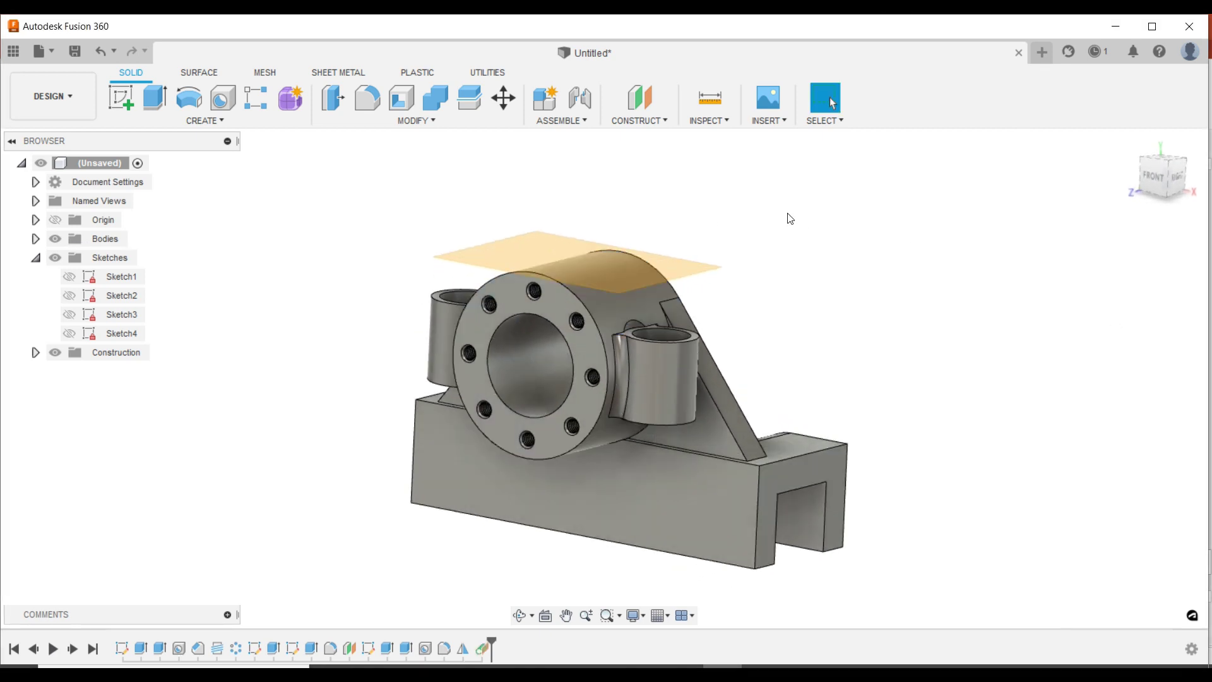
click(121, 98)
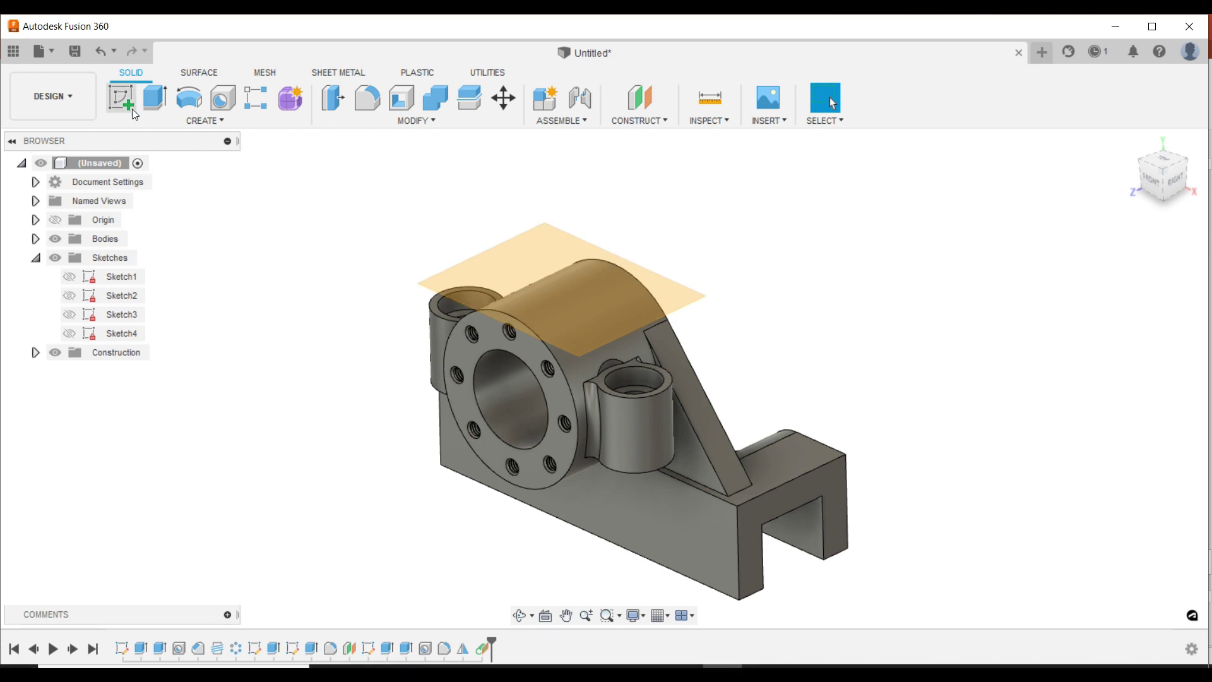
Step: Start a sketch on the tangent plane and place a point on the tube top
click(564, 248)
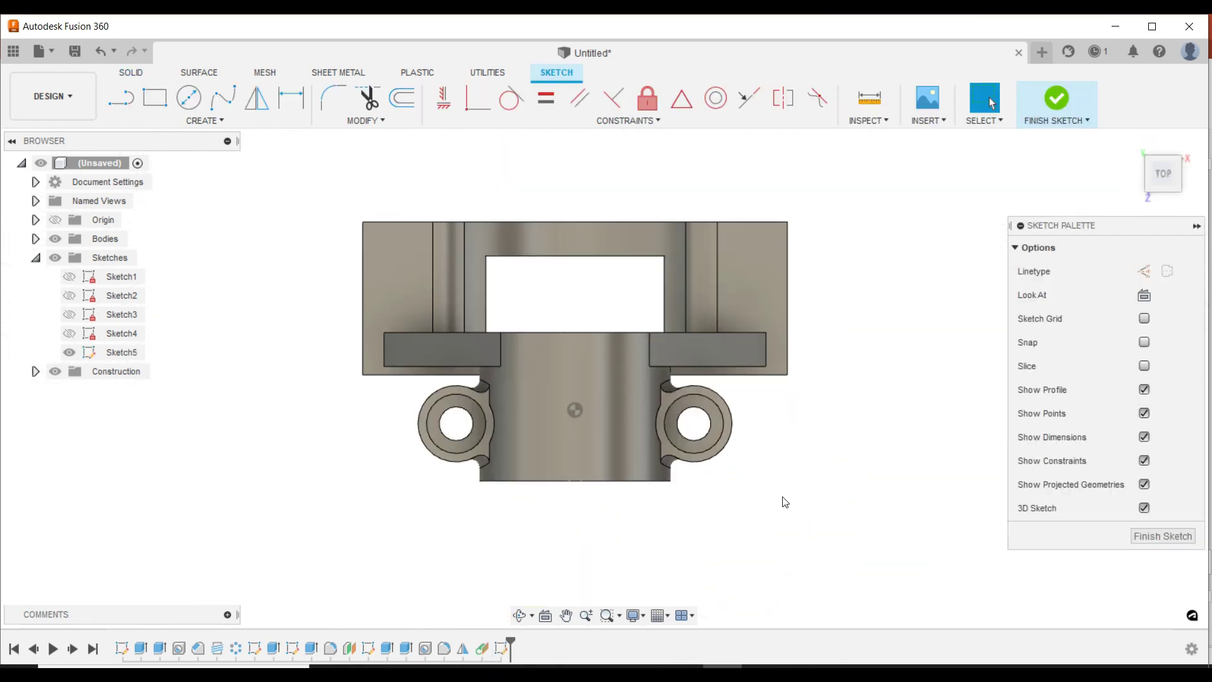
click(203, 120)
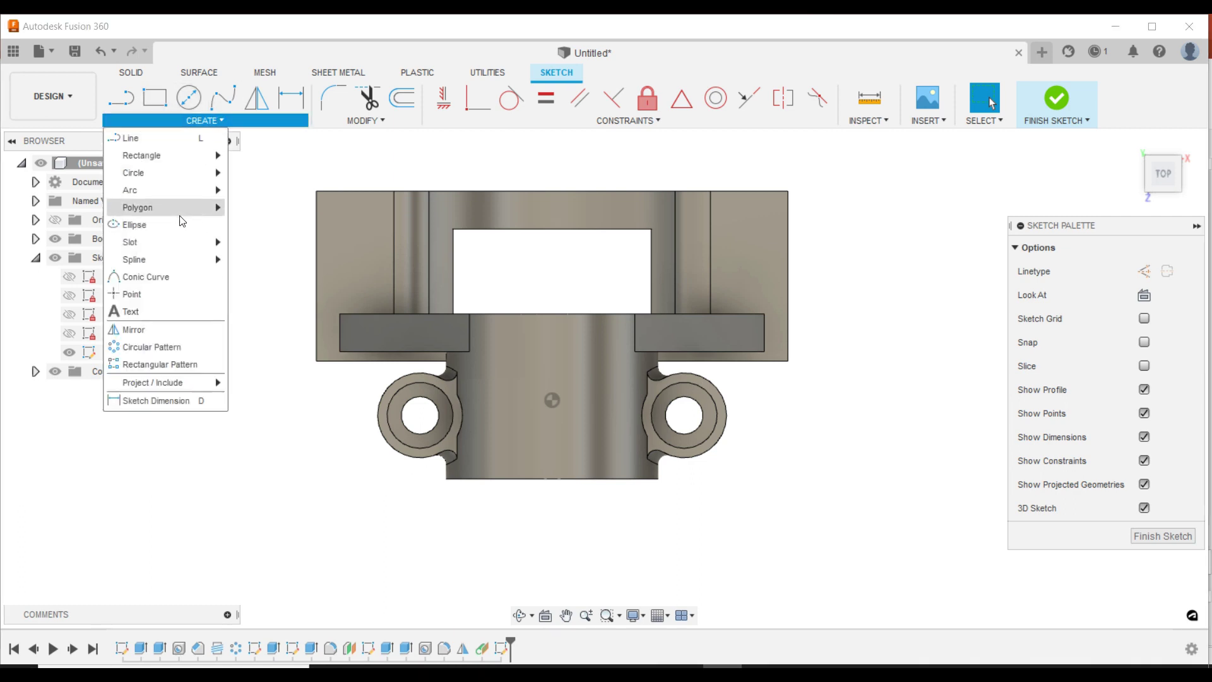
click(189, 98)
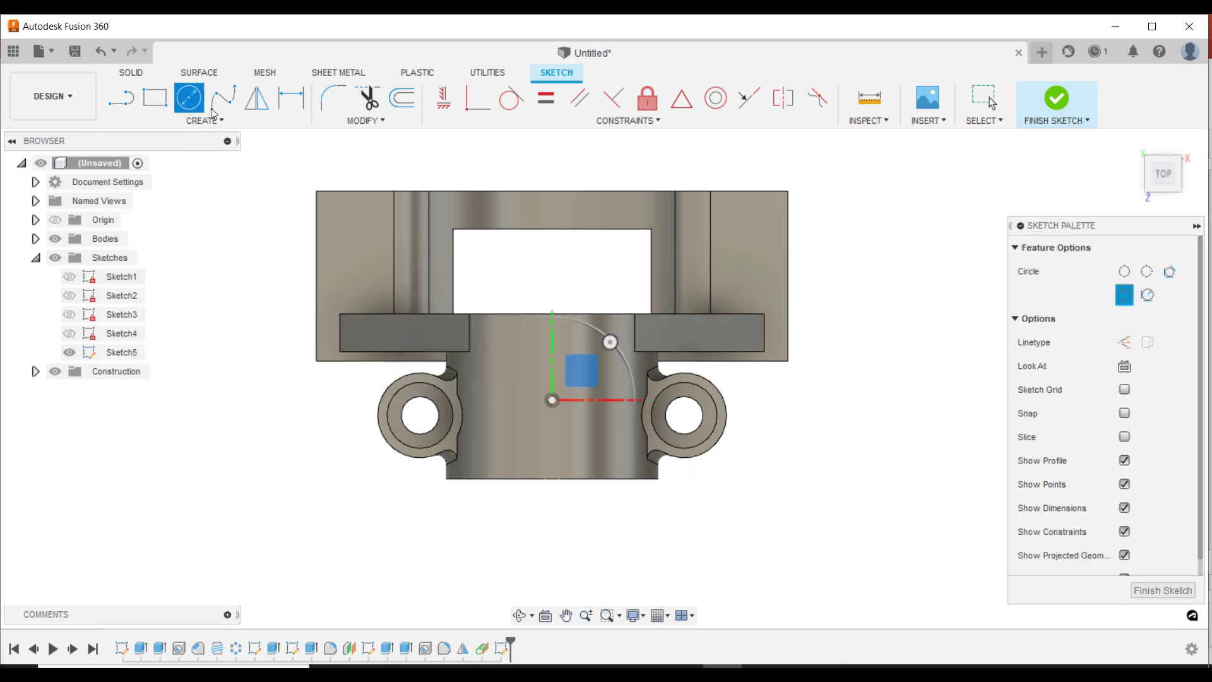
click(553, 427)
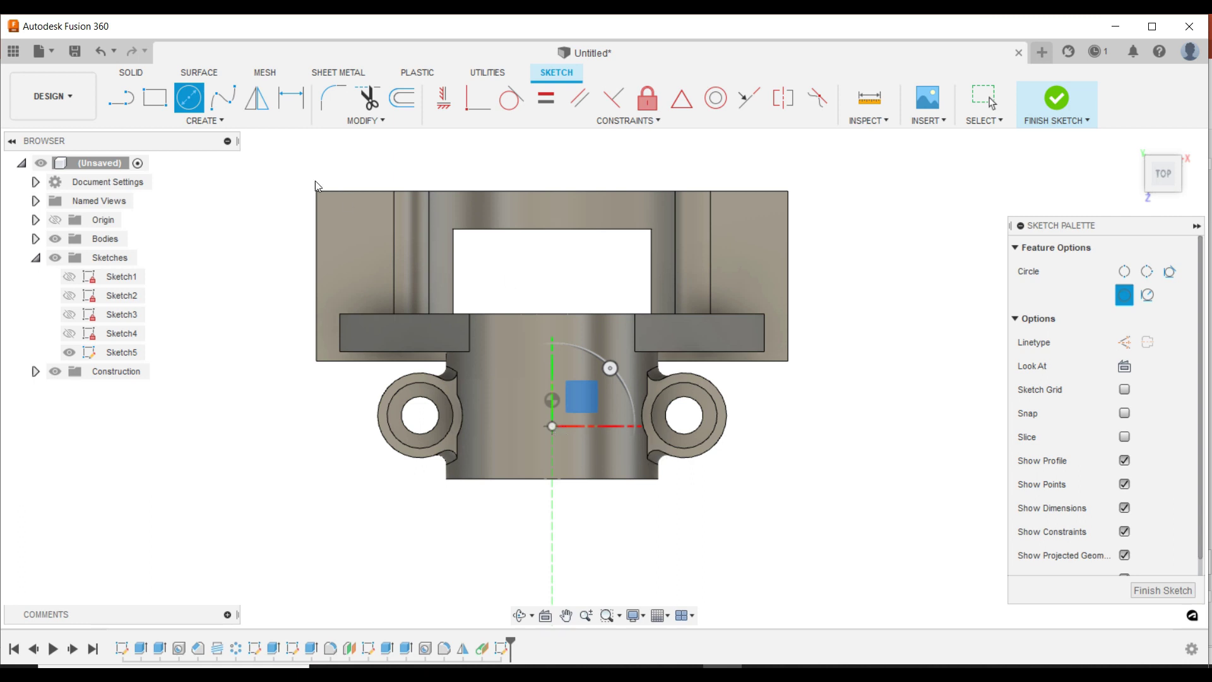
key(Escape)
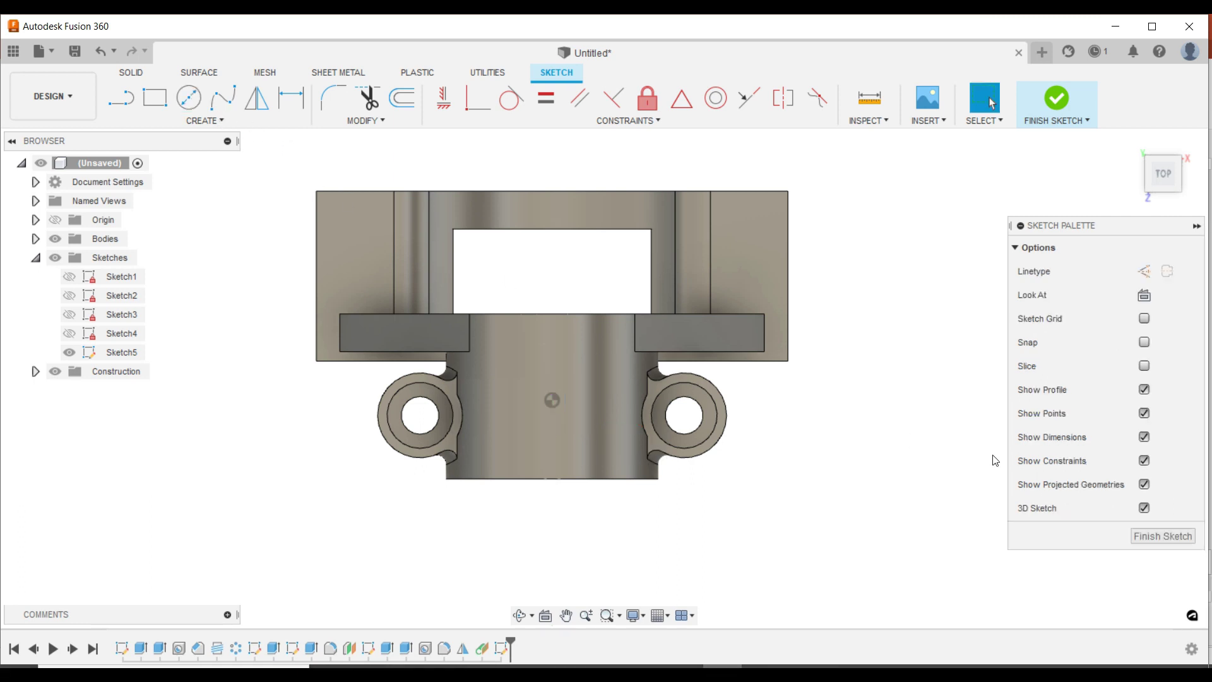
click(235, 118)
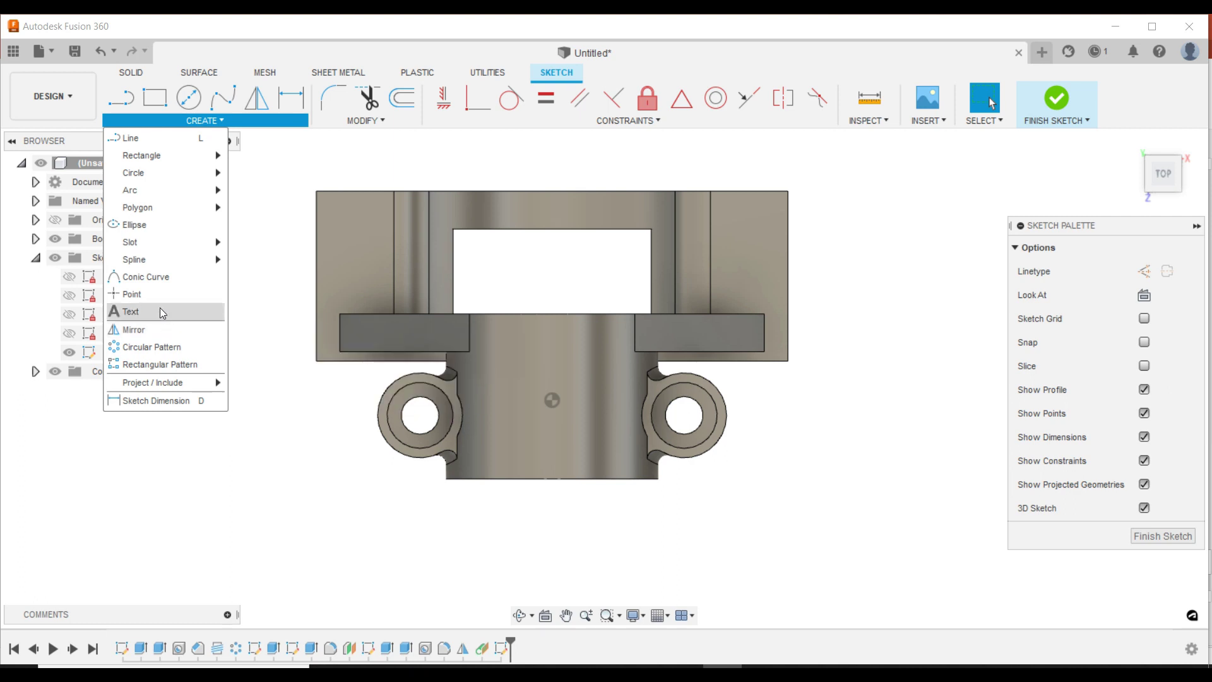
click(160, 311)
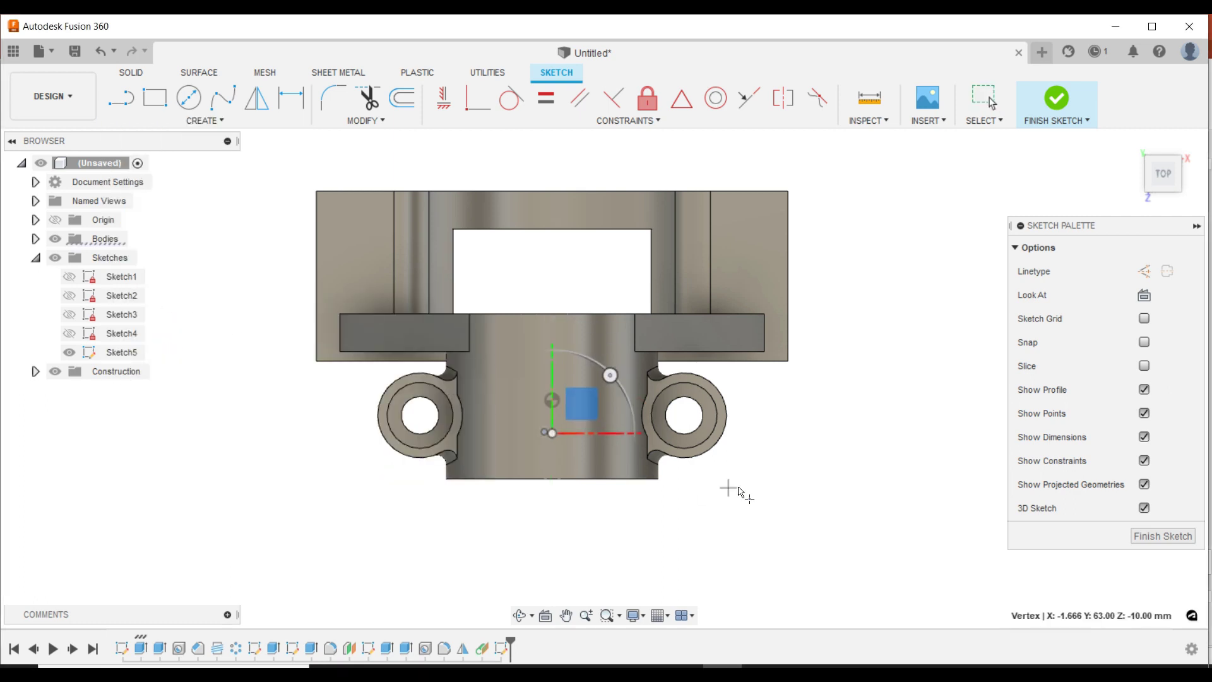
key(Escape)
Step: Fix the sketch points, dimension the lower point 20 mm from the bottom edge, and finish
click(444, 98)
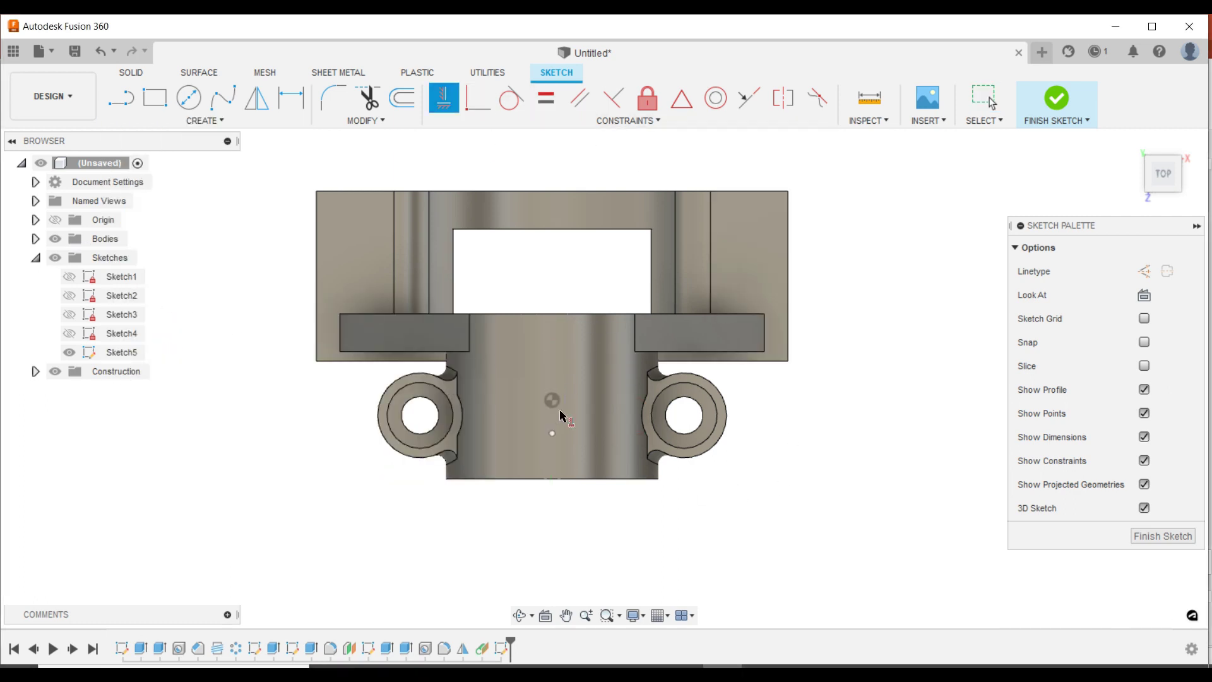
click(552, 433)
click(552, 400)
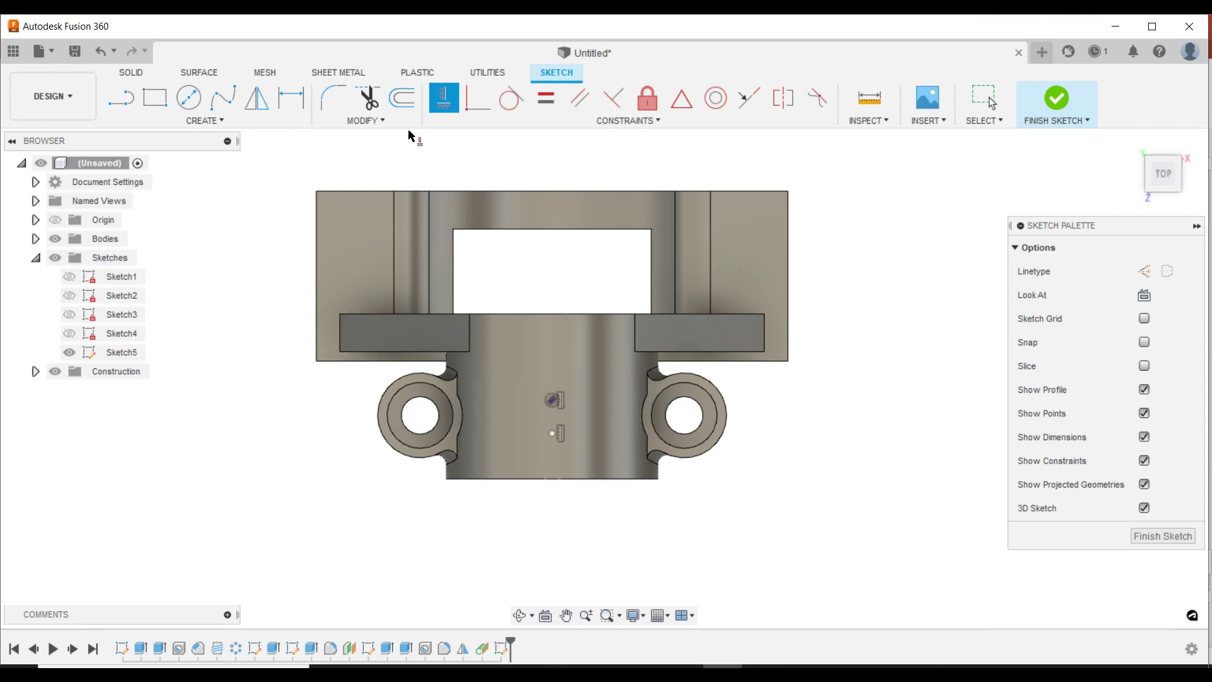
click(285, 104)
click(552, 435)
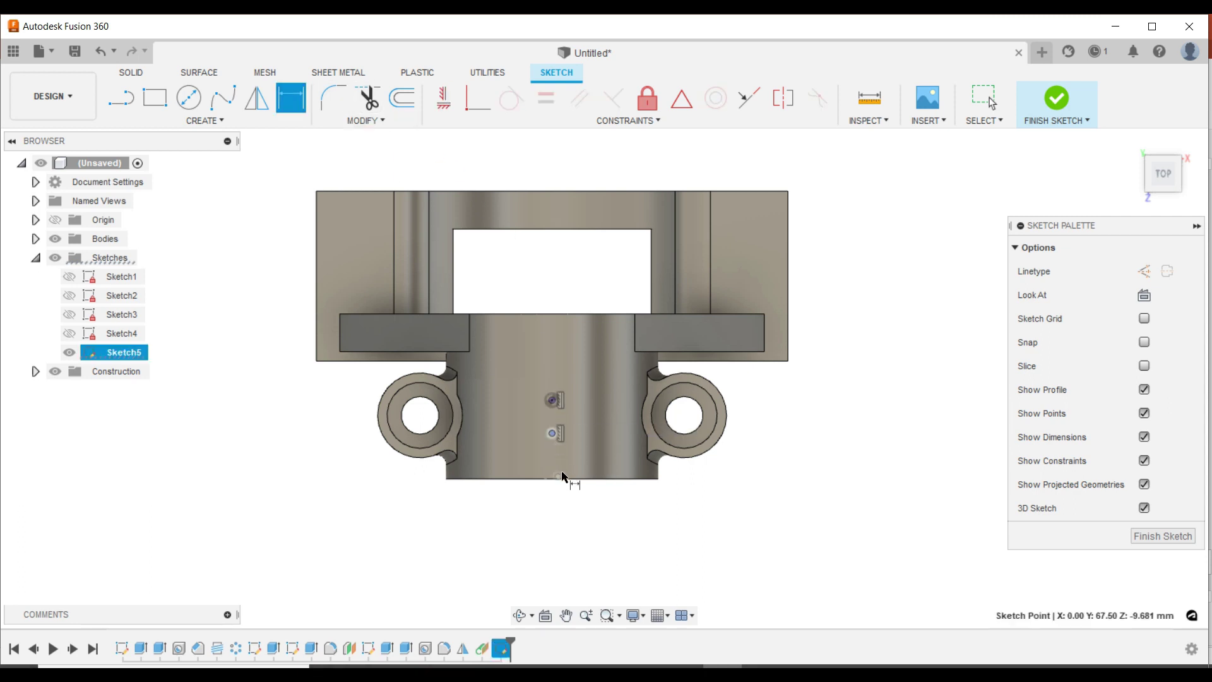
click(559, 478)
click(759, 465)
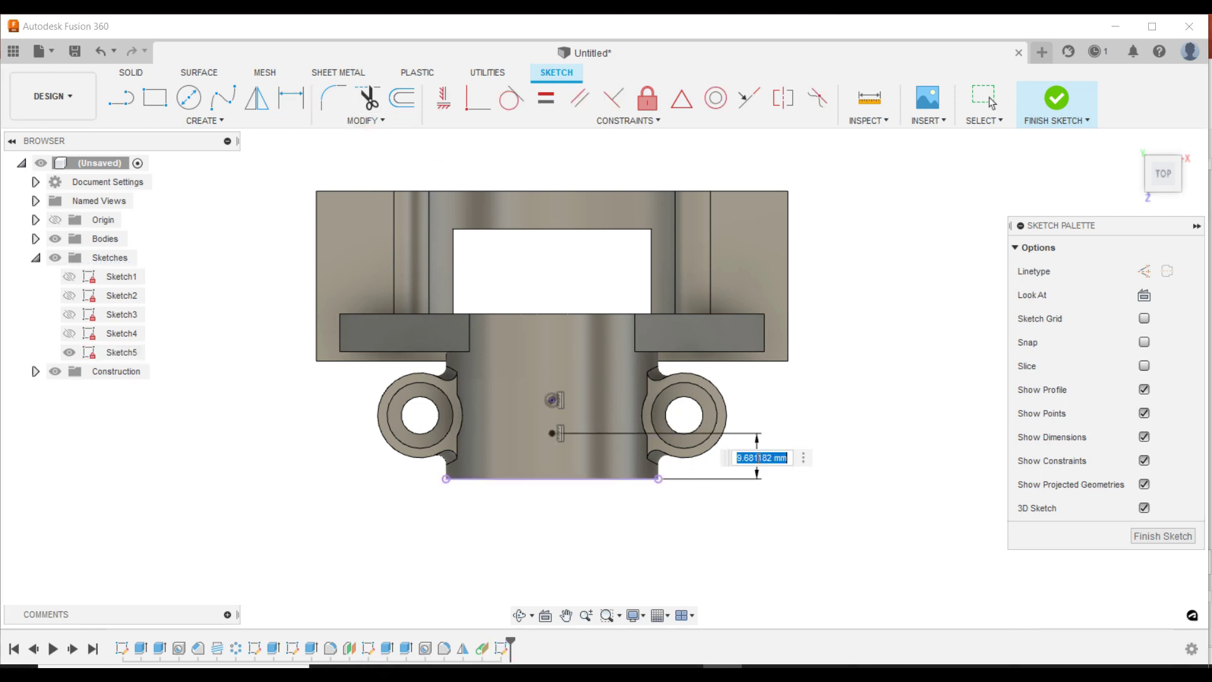
text(10)
key(Return)
key(Escape)
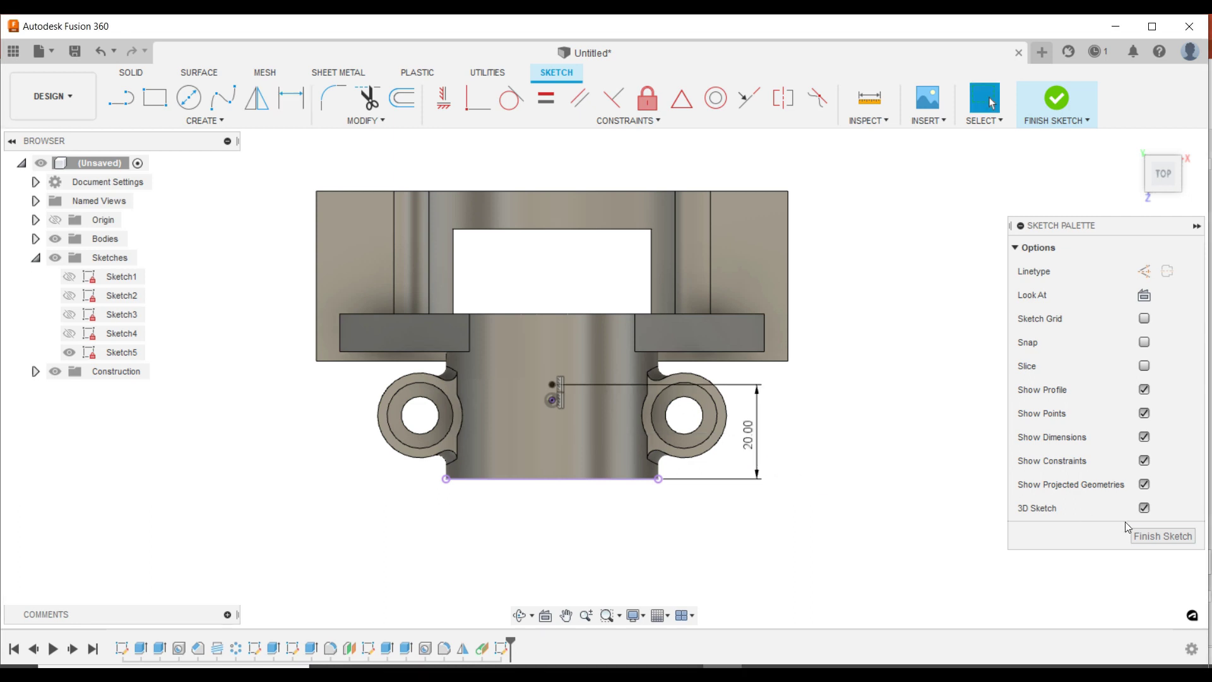
click(1131, 532)
Step: Re-edit Sketch5 and convert its bottom line to construction geometry
right_drag(1103, 495, 906, 422)
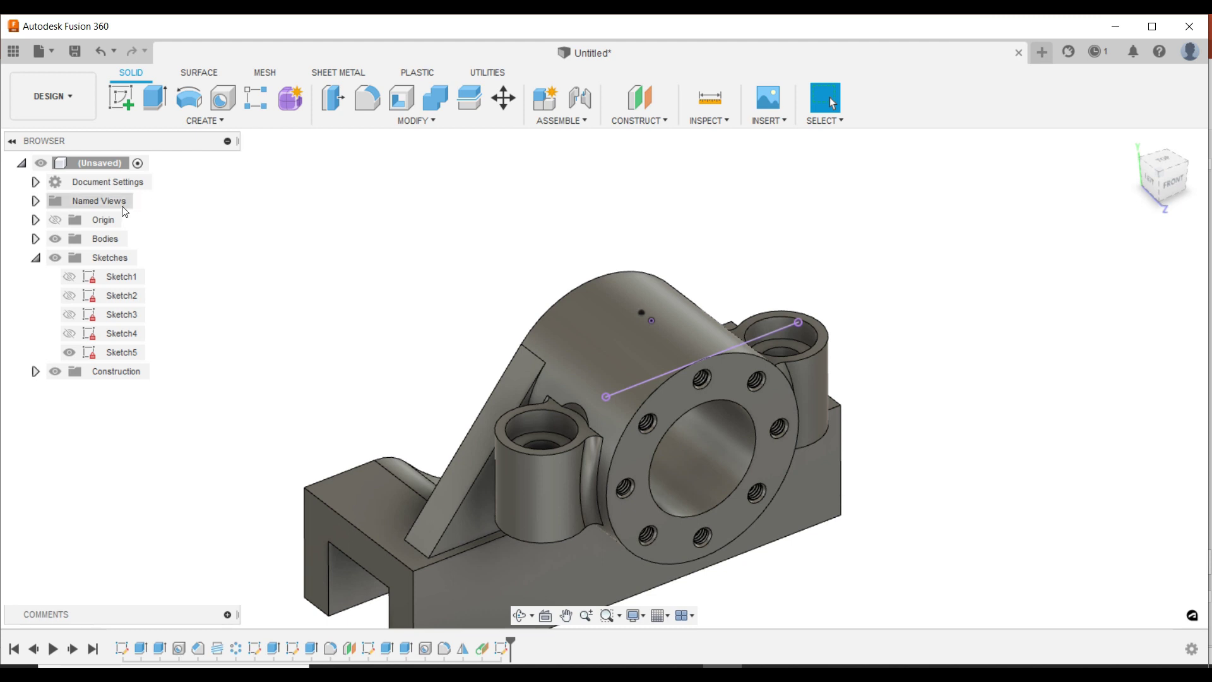
right_click(108, 355)
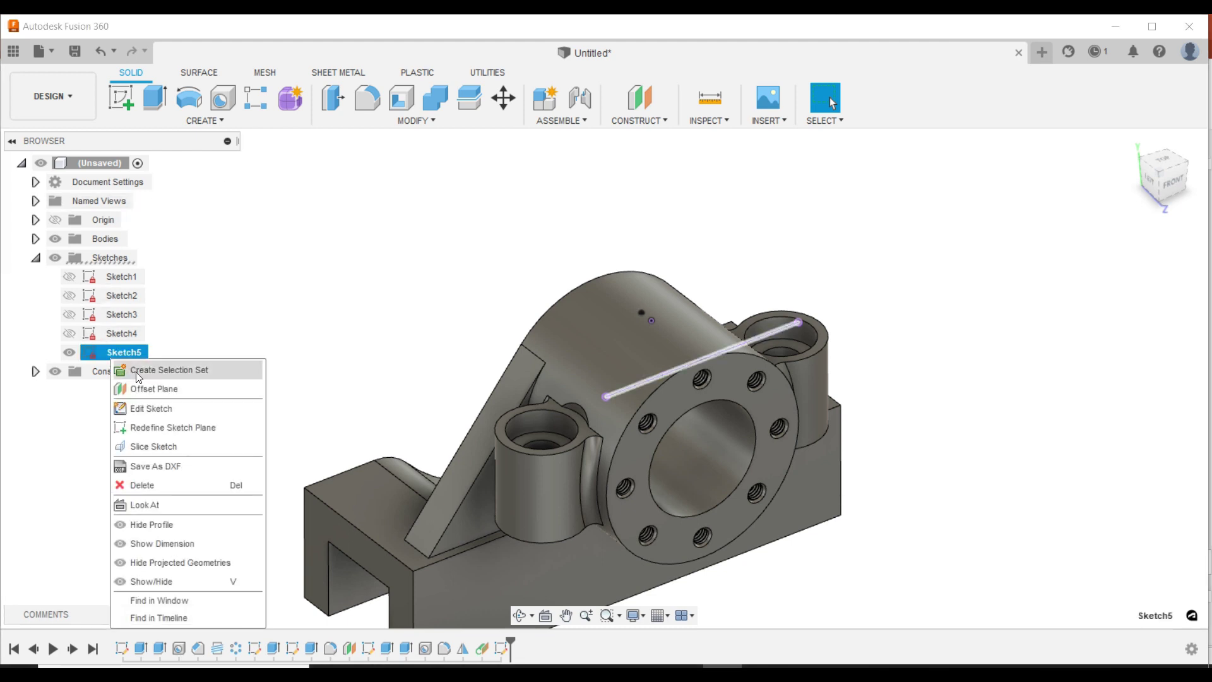
click(145, 409)
click(804, 401)
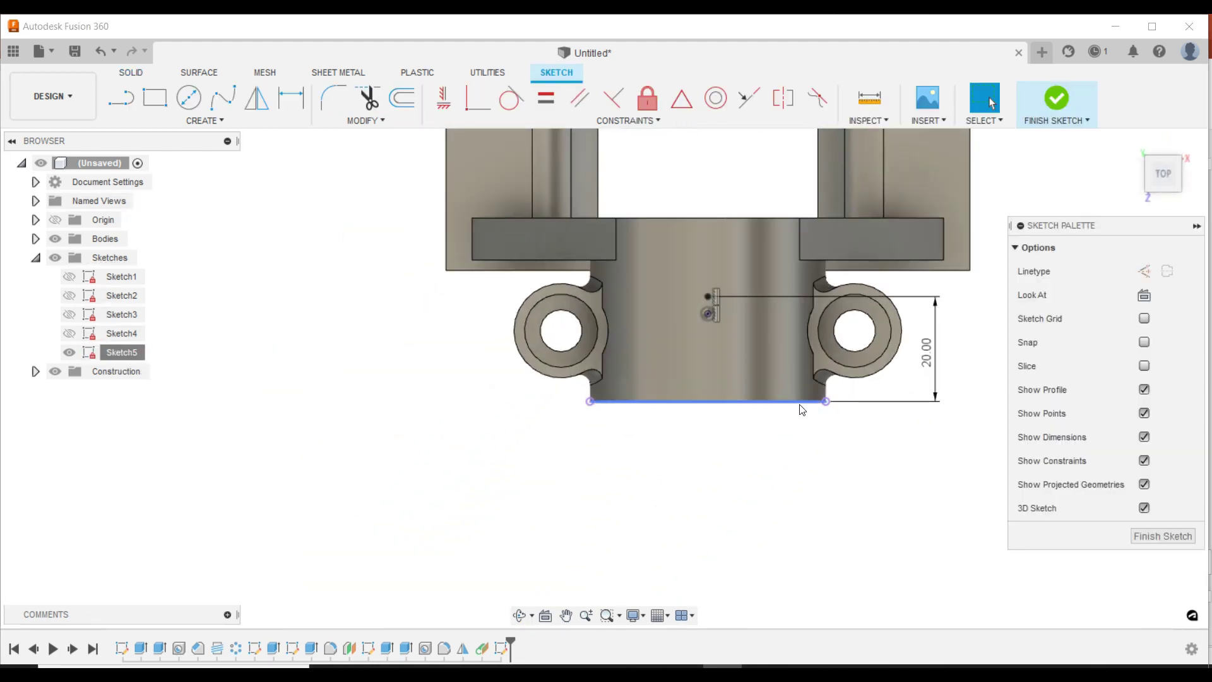
right_click(829, 460)
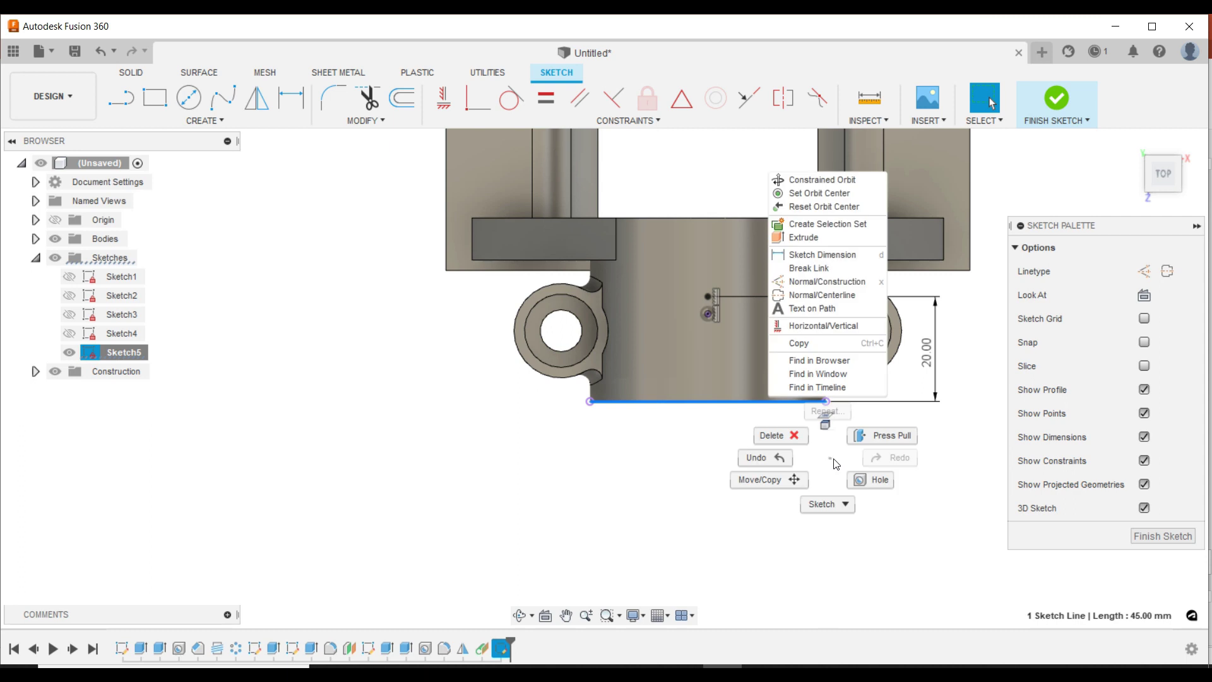
click(819, 282)
click(1161, 537)
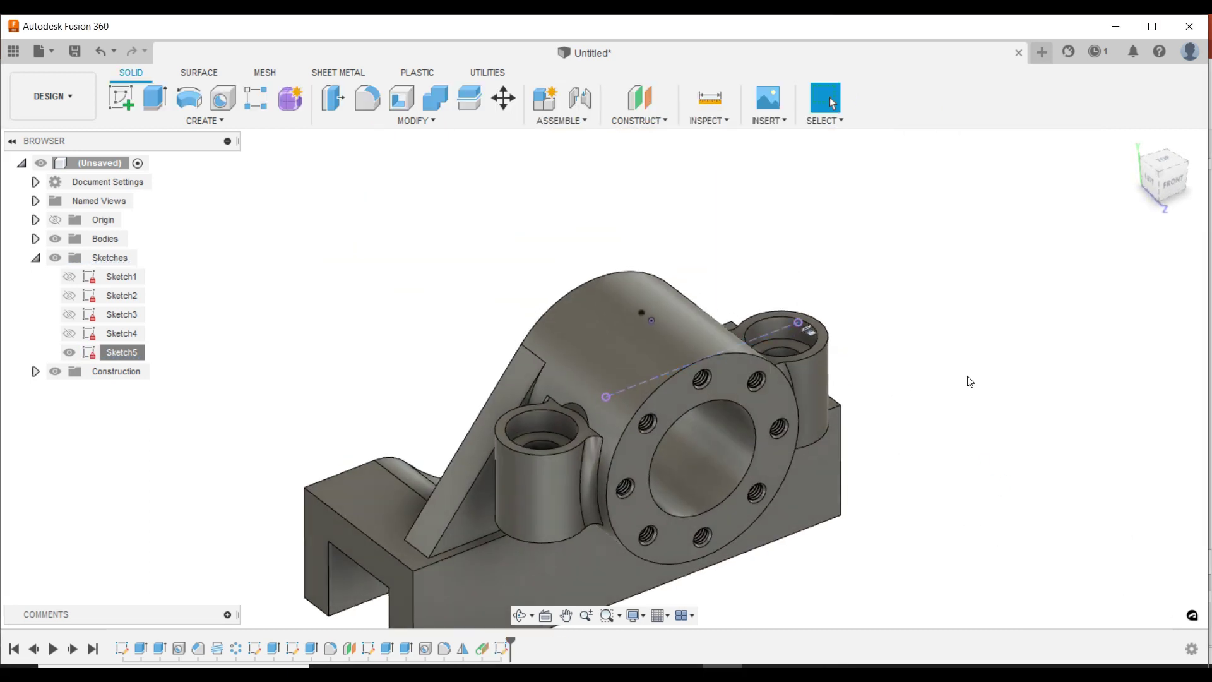
Step: Place a simple hole at Sketch5's point with a 118° drill tip and edit its diameter
click(223, 98)
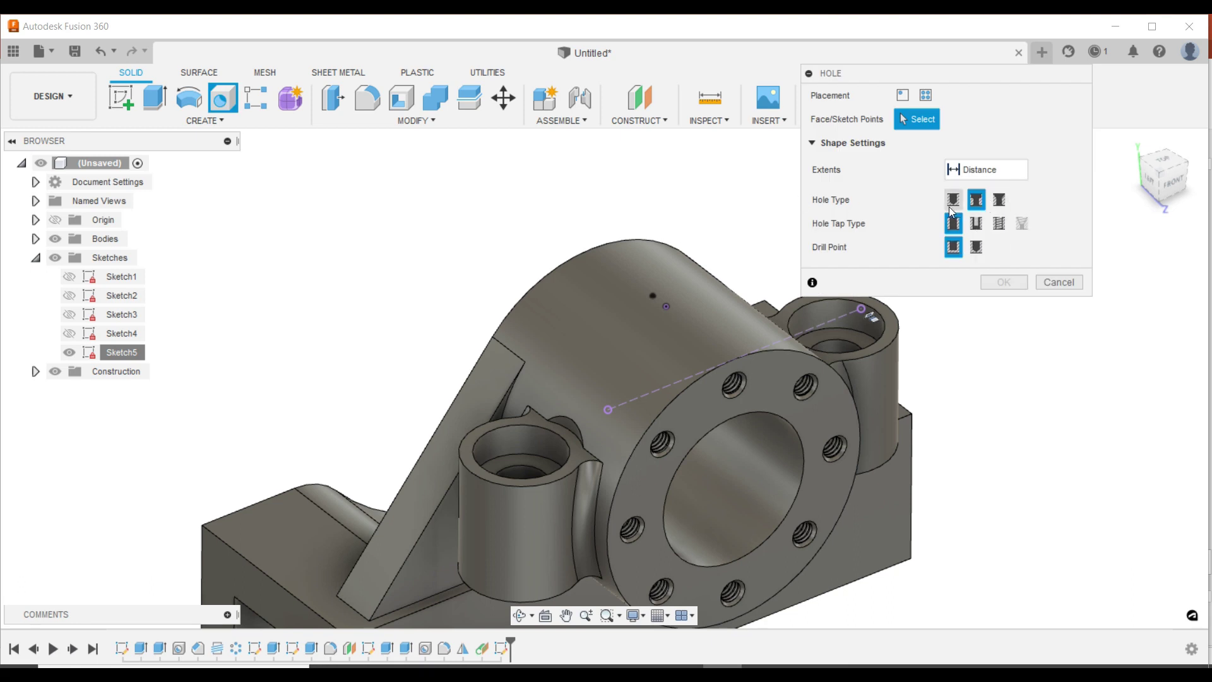
click(955, 203)
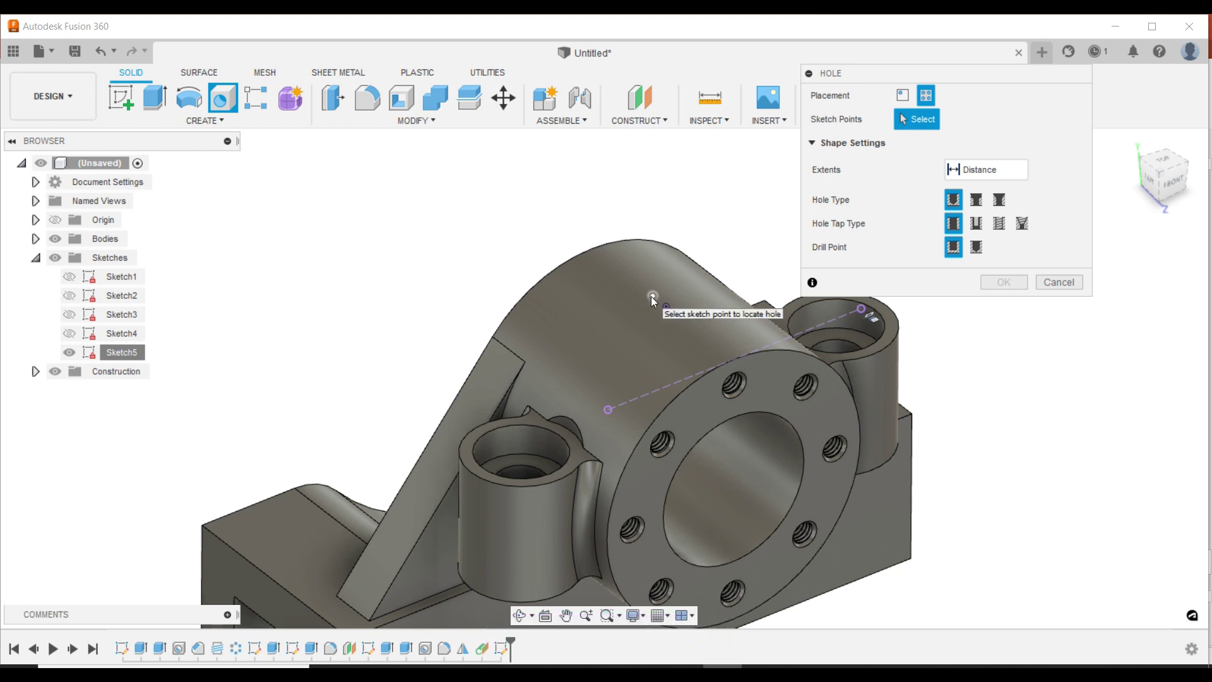
click(653, 301)
scroll(495, 231, down, 2)
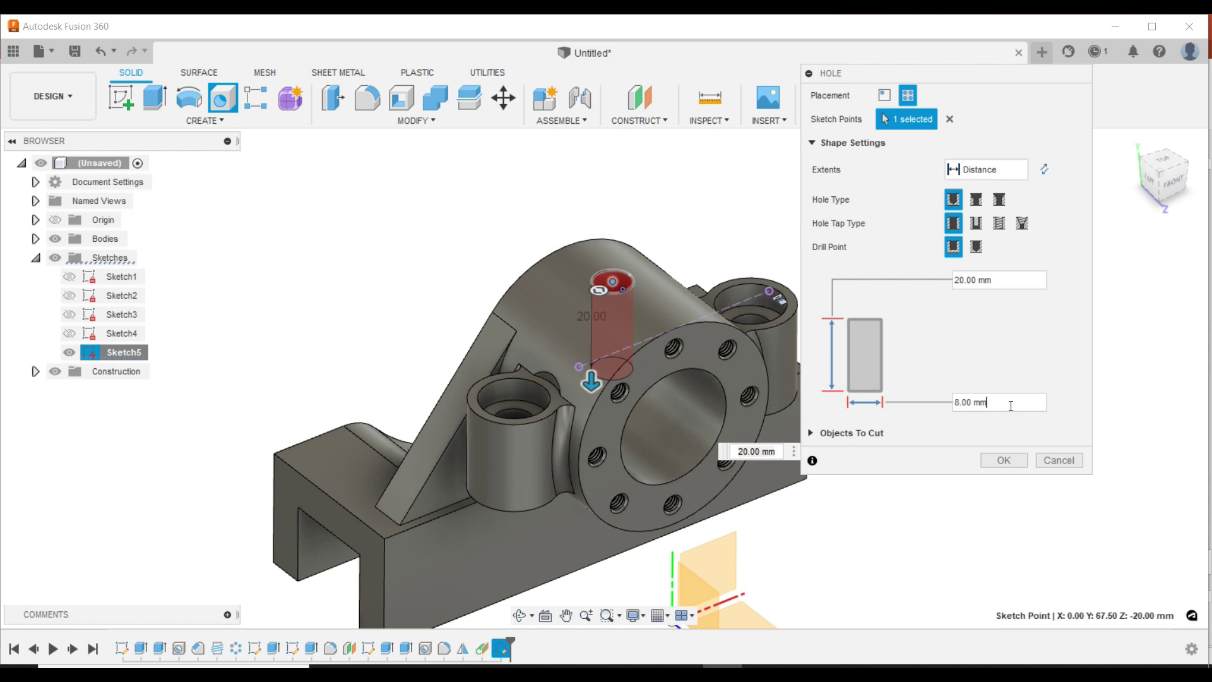
click(977, 247)
click(955, 403)
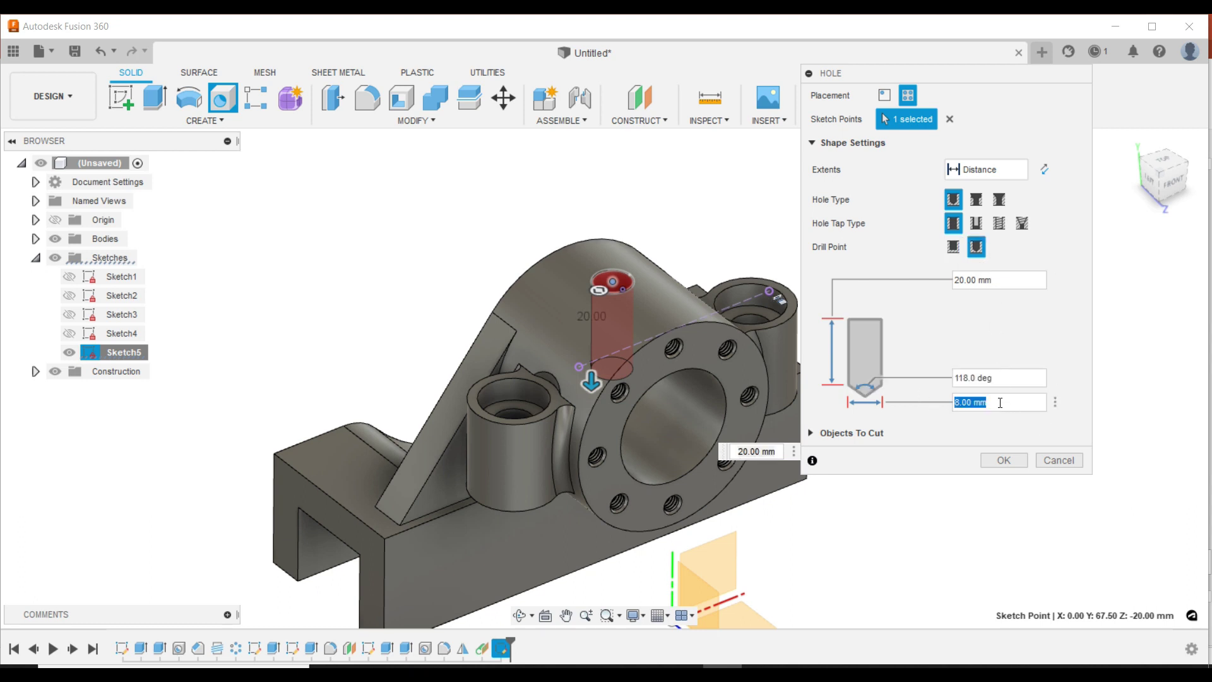
text(35)
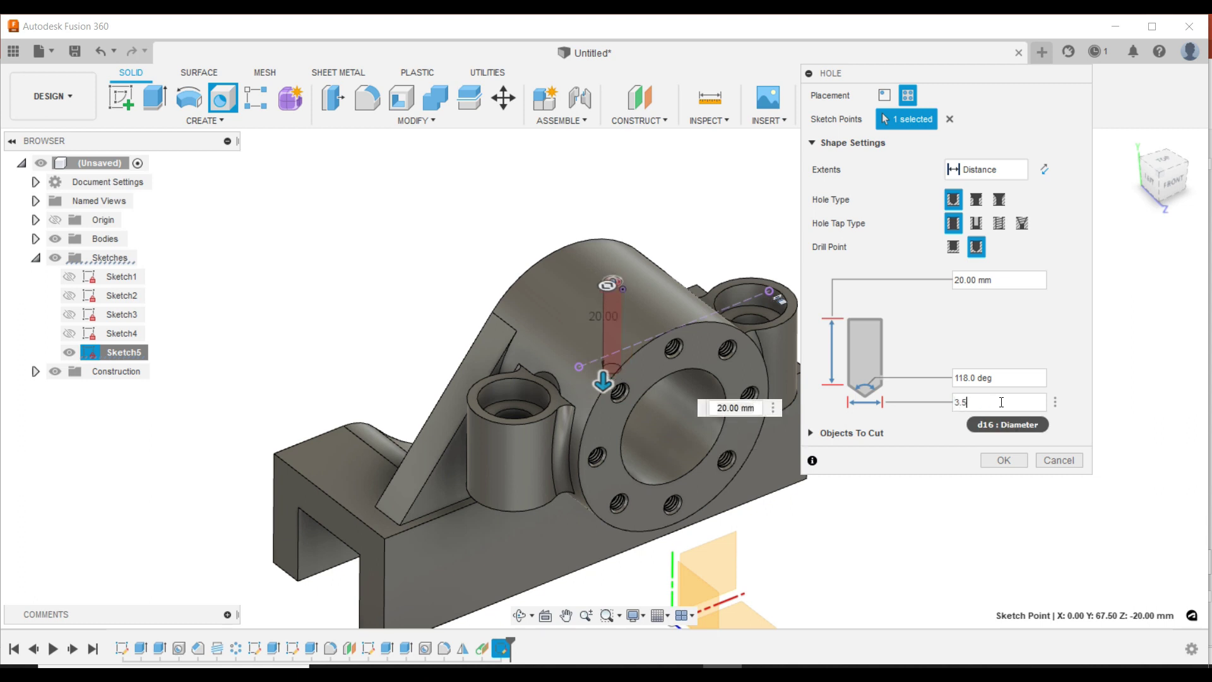
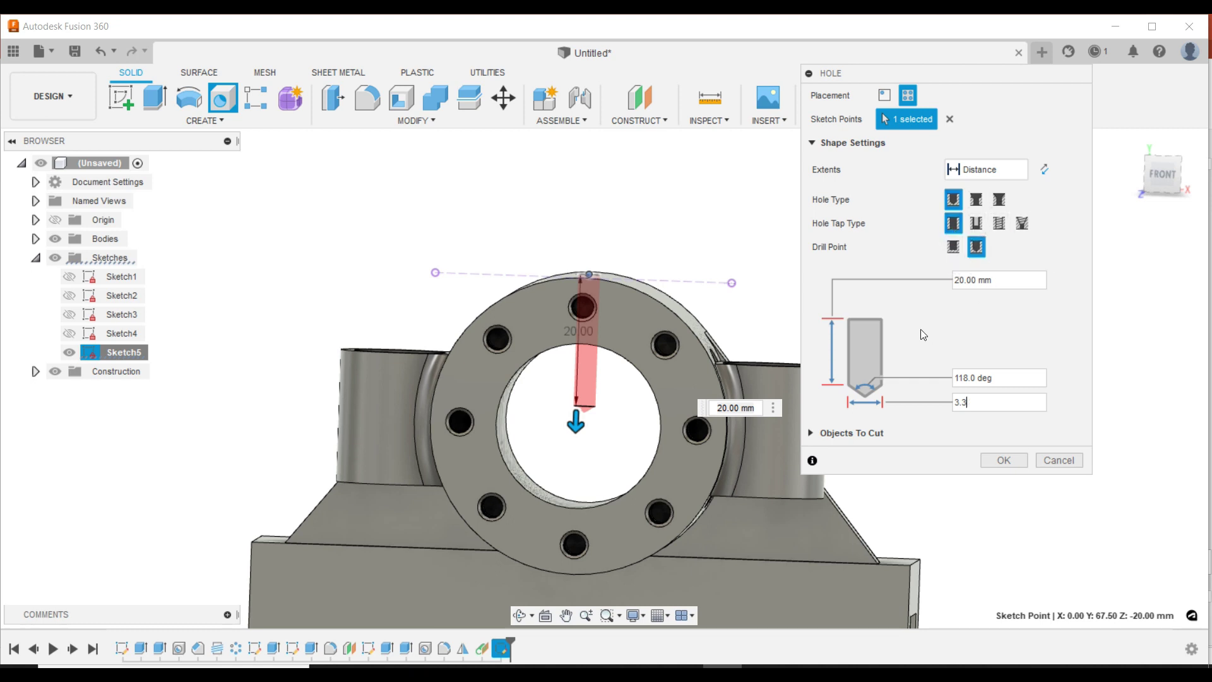
Step: Create the 3.3 mm hole with 12 mm depth and a flat drill point
click(1006, 285)
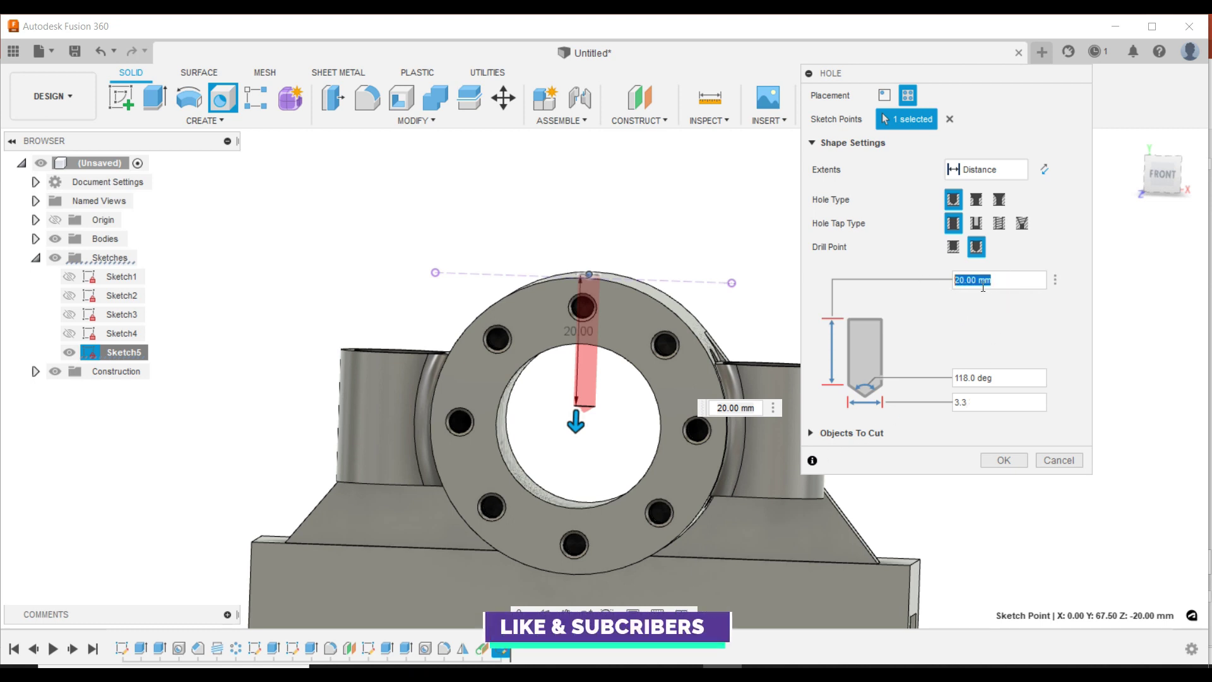
text(12)
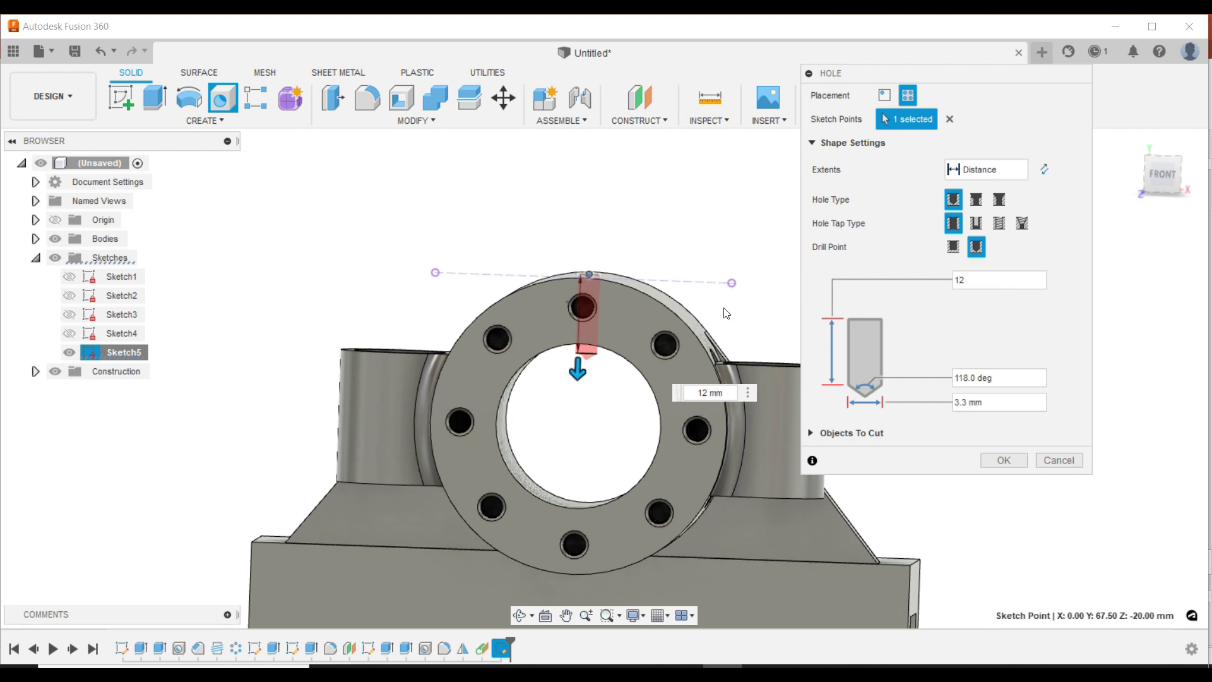
scroll(726, 314, up, 2)
scroll(726, 314, up, 1)
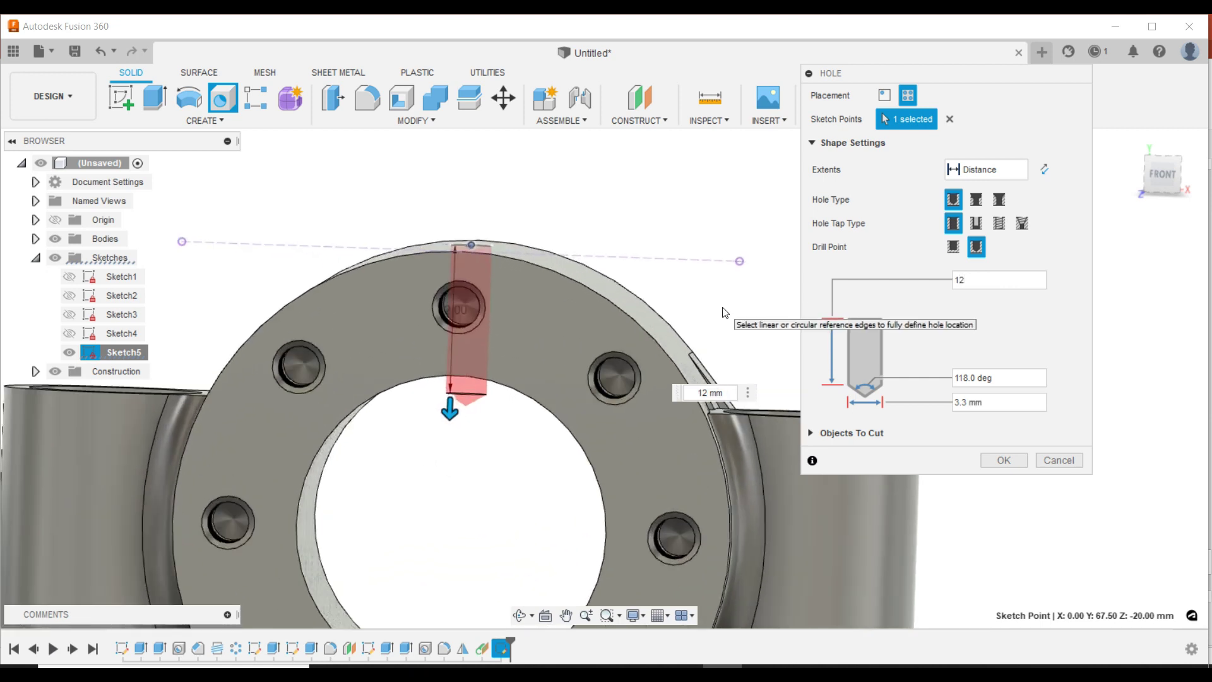
click(956, 246)
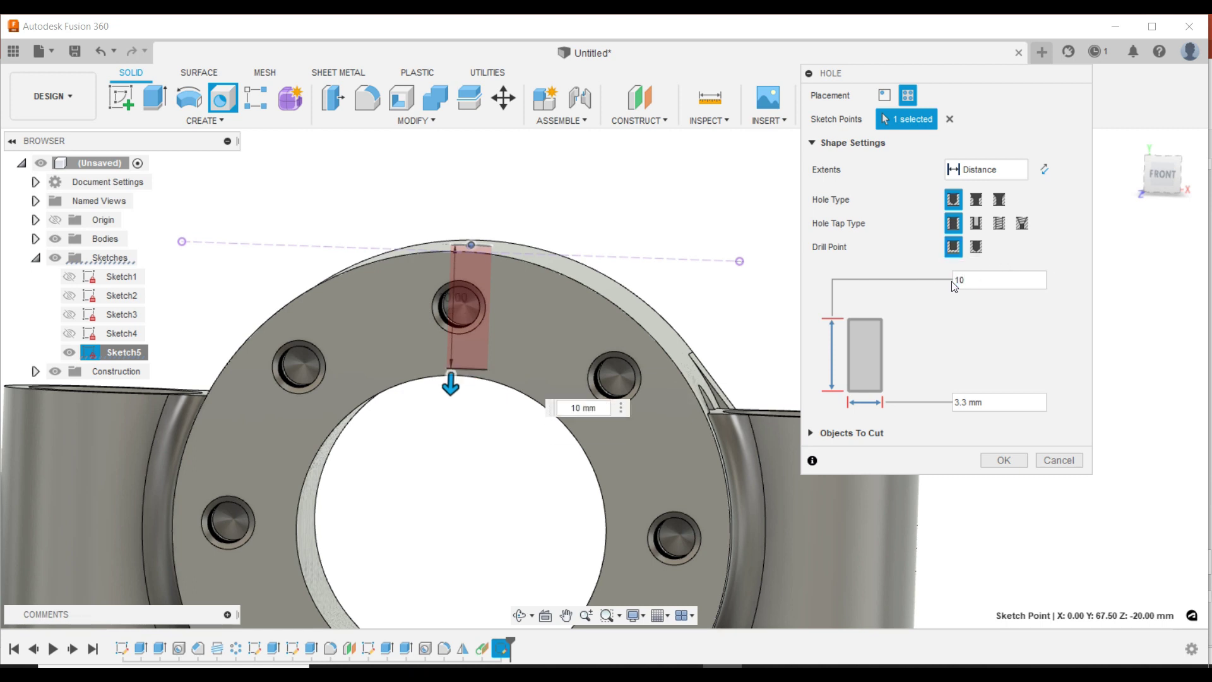
key(BackSpace)
text(2)
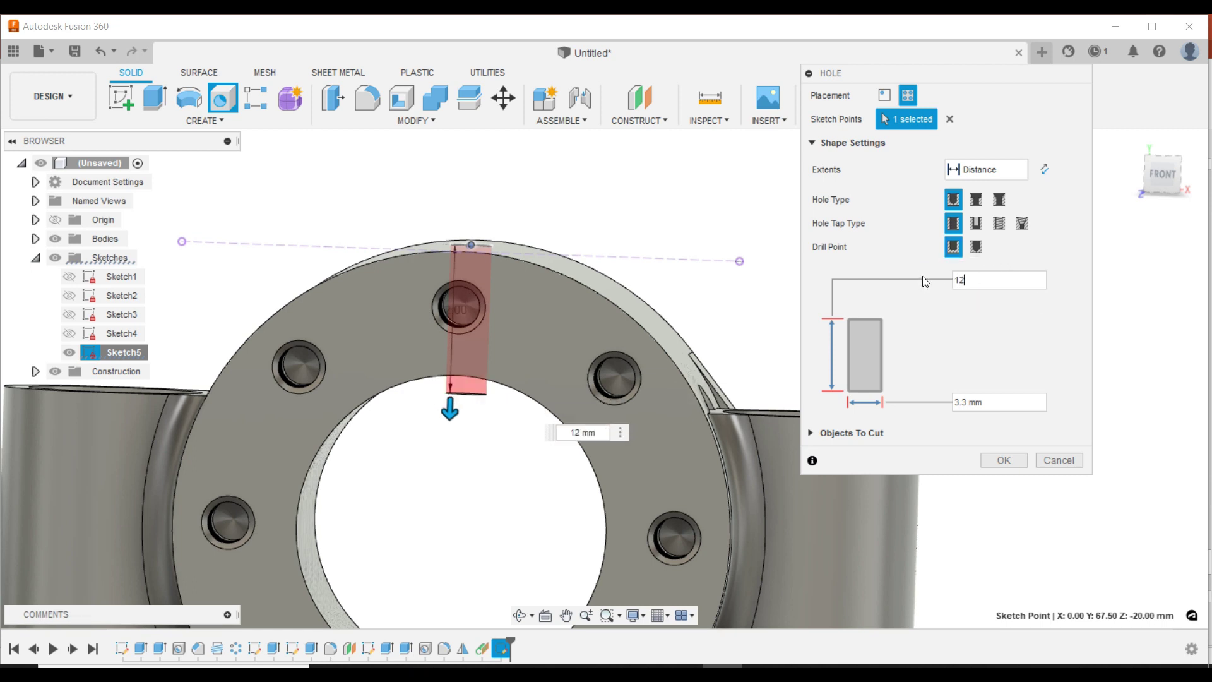
click(1003, 460)
scroll(757, 301, down, 5)
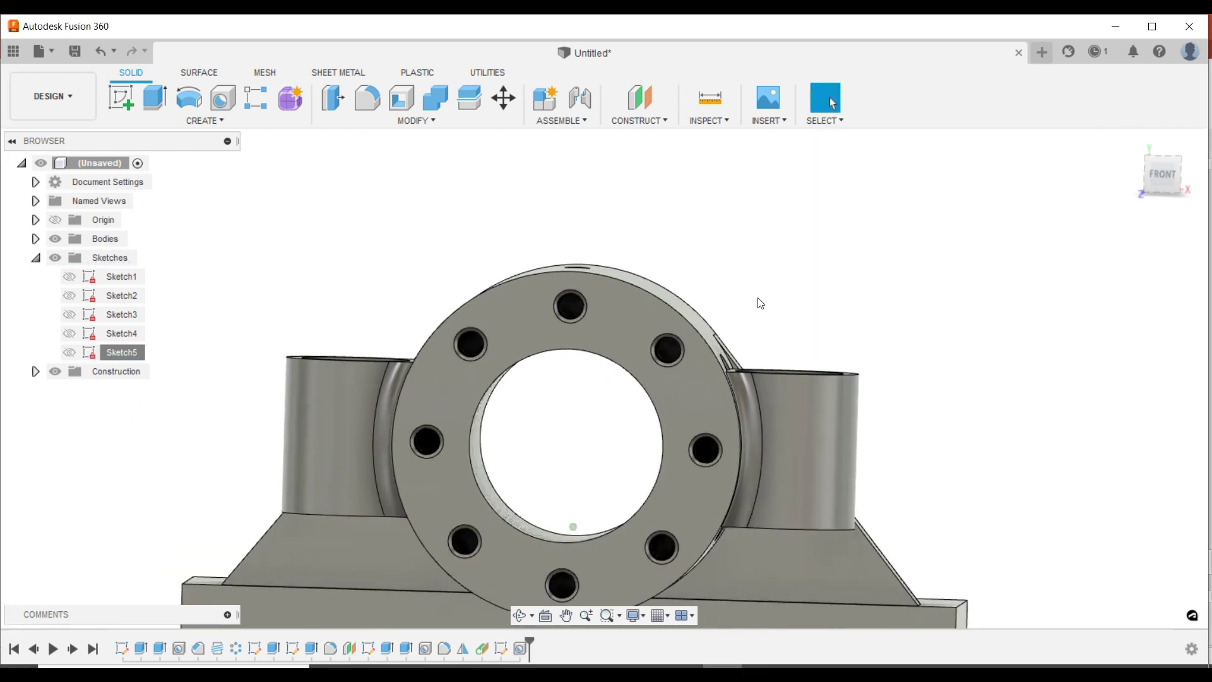
Step: Add a 0.5 mm equal-distance chamfer to the small top hole's rim
shift+middle_drag(758, 300, 674, 254)
scroll(632, 240, up, 3)
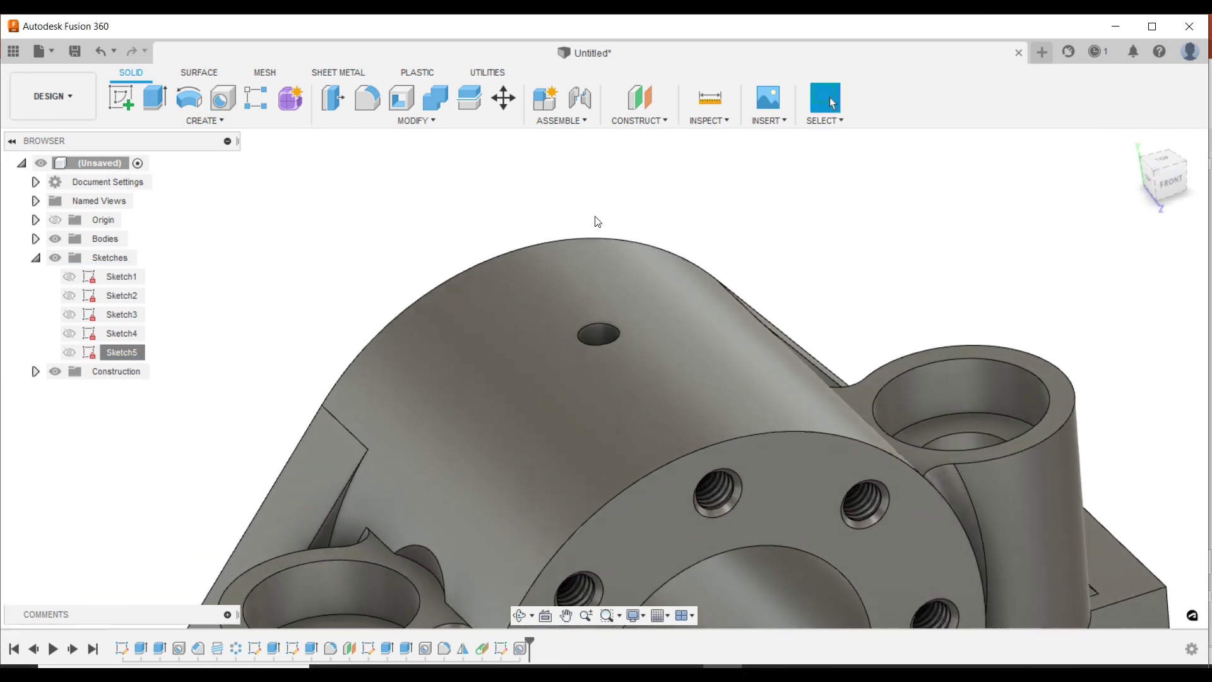
click(407, 120)
click(392, 172)
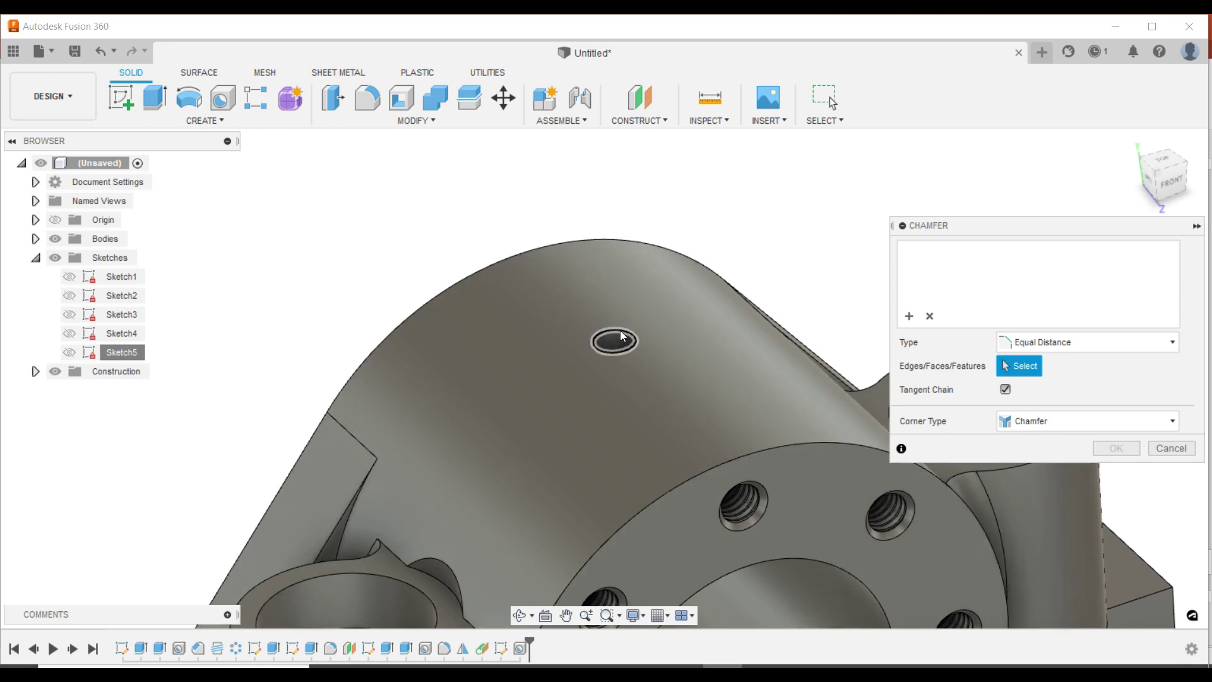
click(620, 331)
text(0.5)
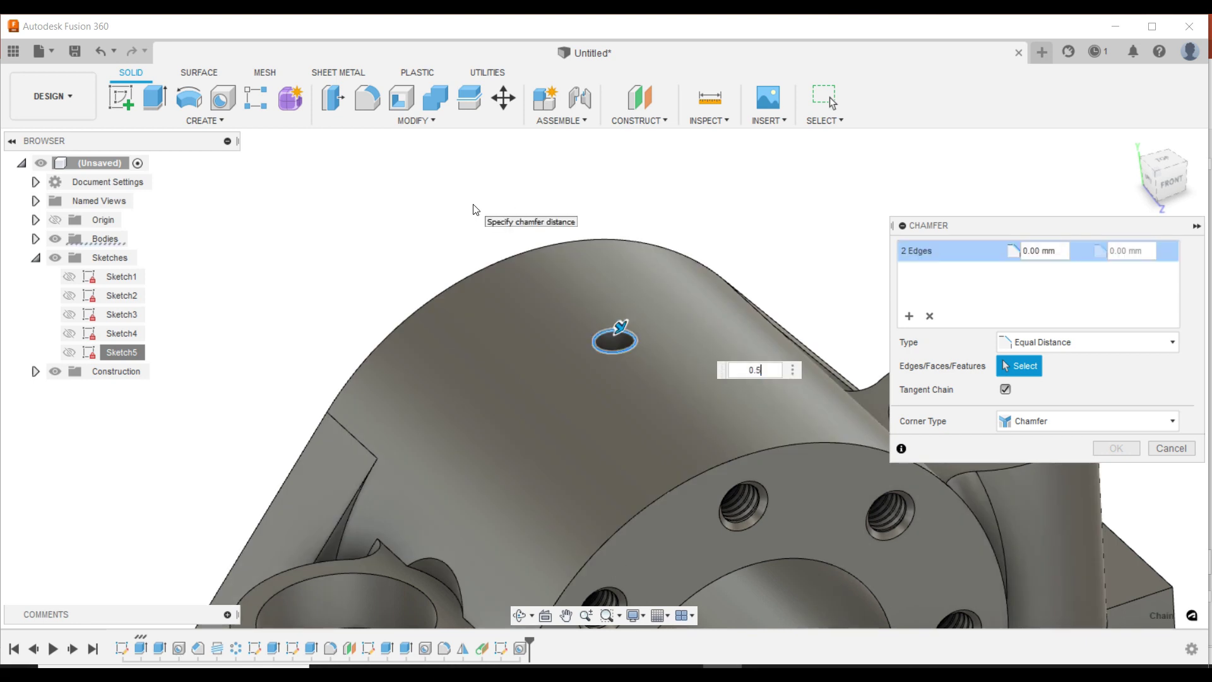
key(Return)
click(1116, 448)
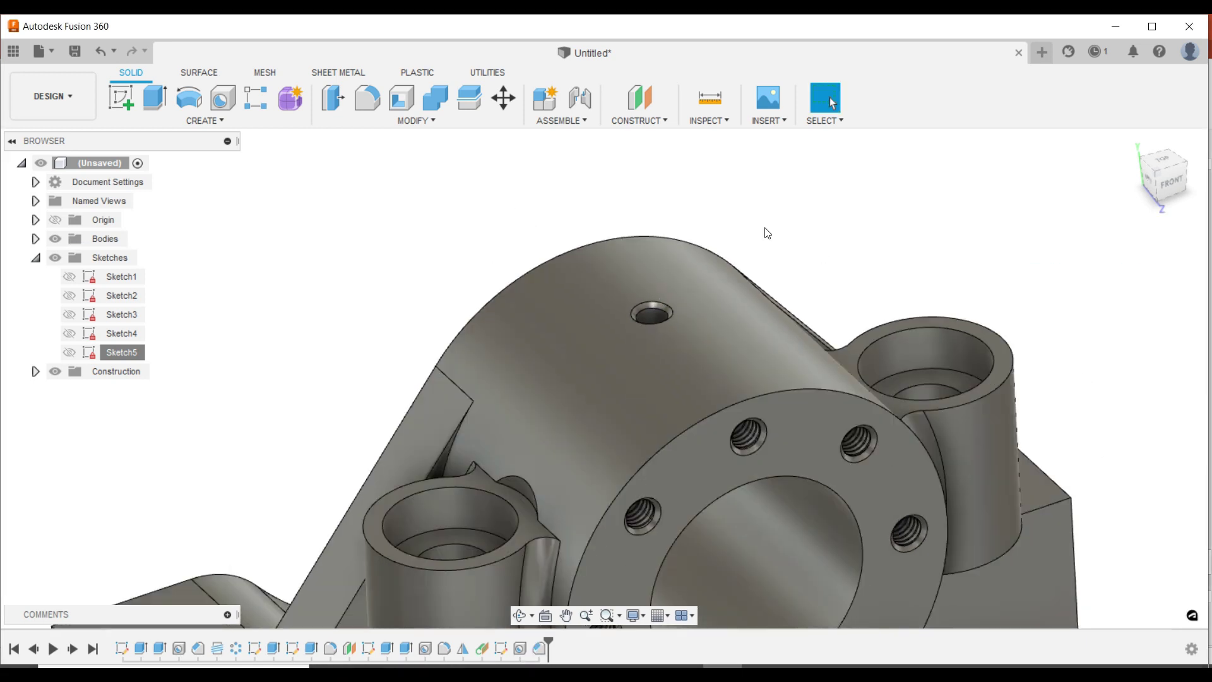
scroll(766, 233, down, 2)
scroll(772, 233, up, 2)
scroll(744, 209, up, 1)
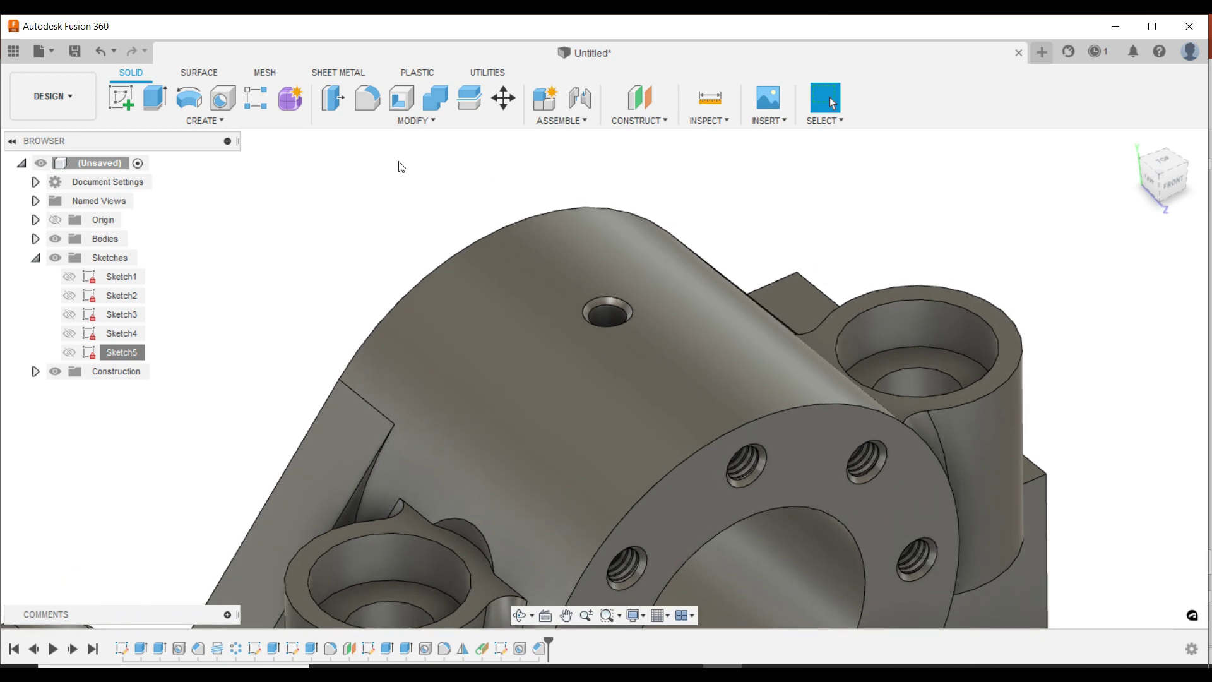
Step: Set up a modeled thread on the small hole's inner face with size 4.0 mm (M4x0.7)
click(206, 120)
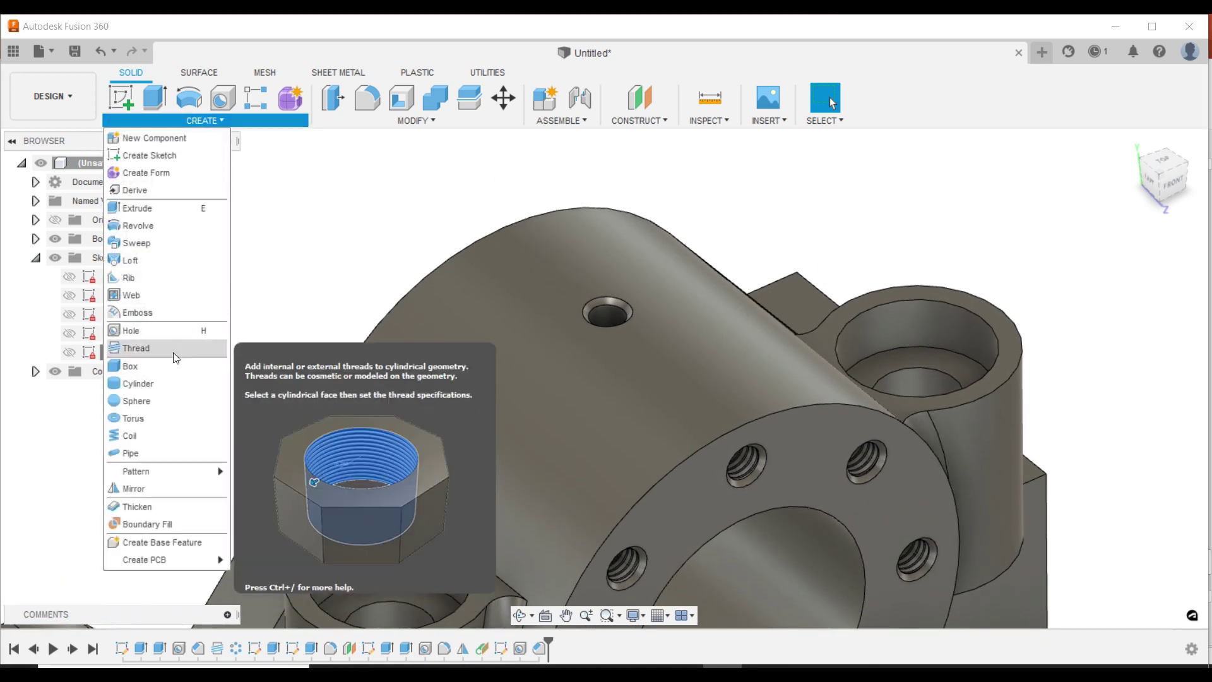
click(271, 257)
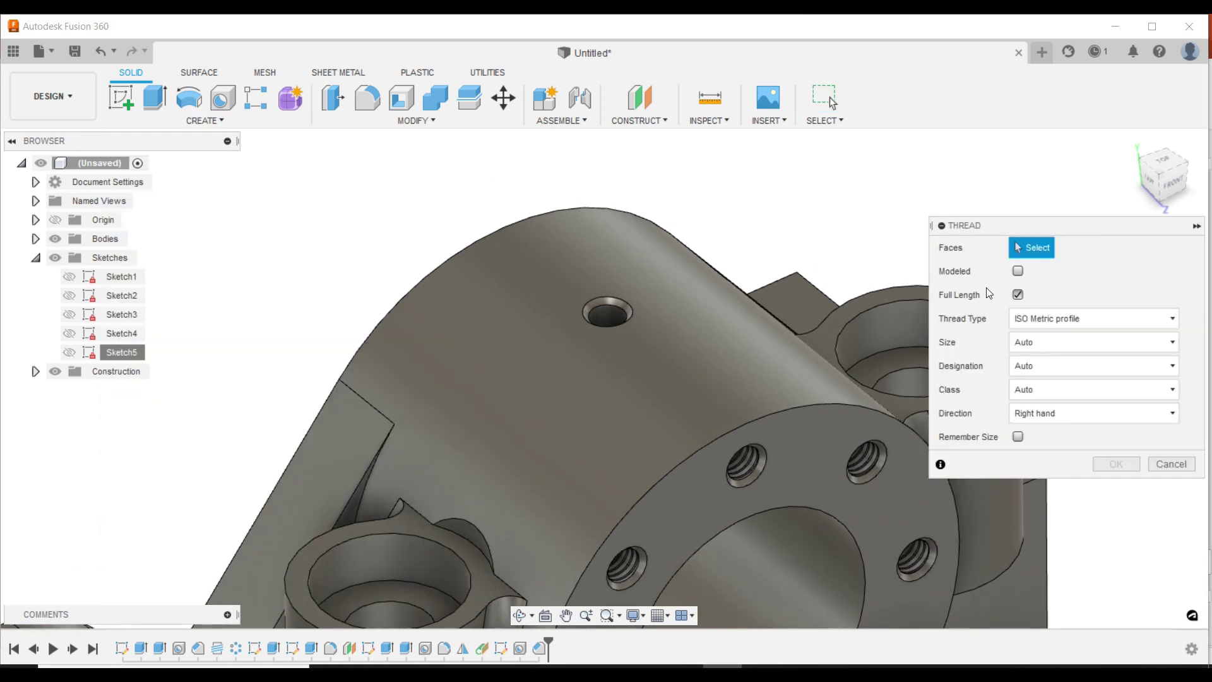
click(1018, 273)
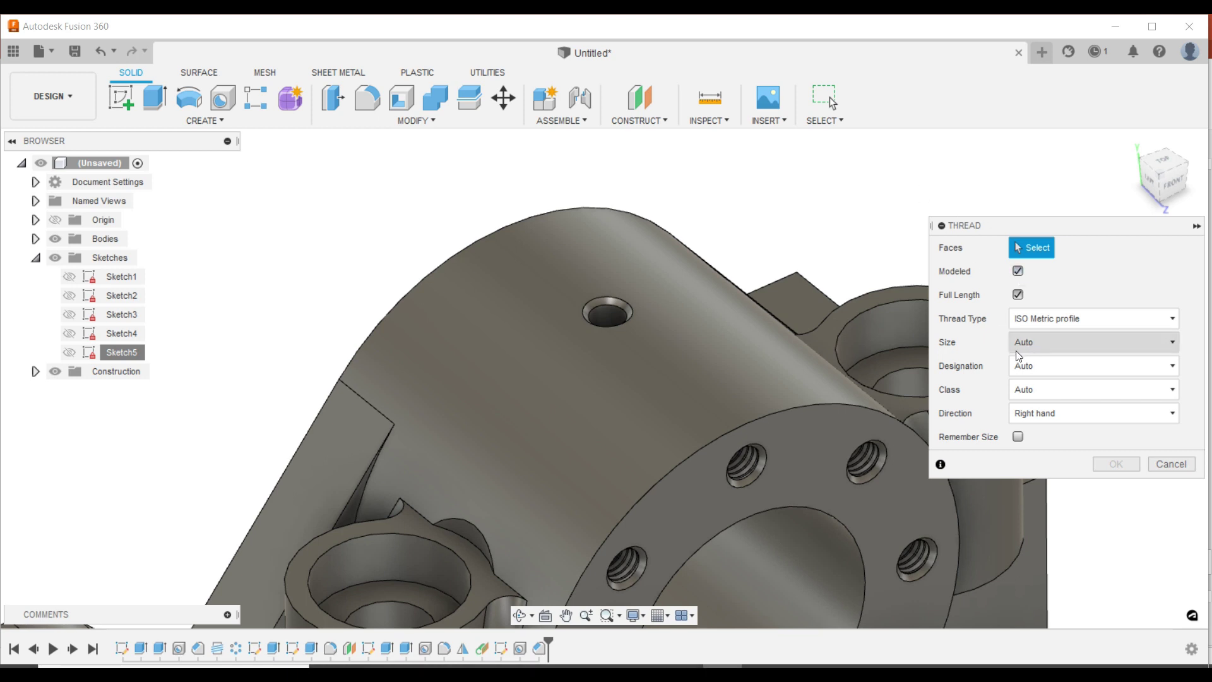
click(595, 311)
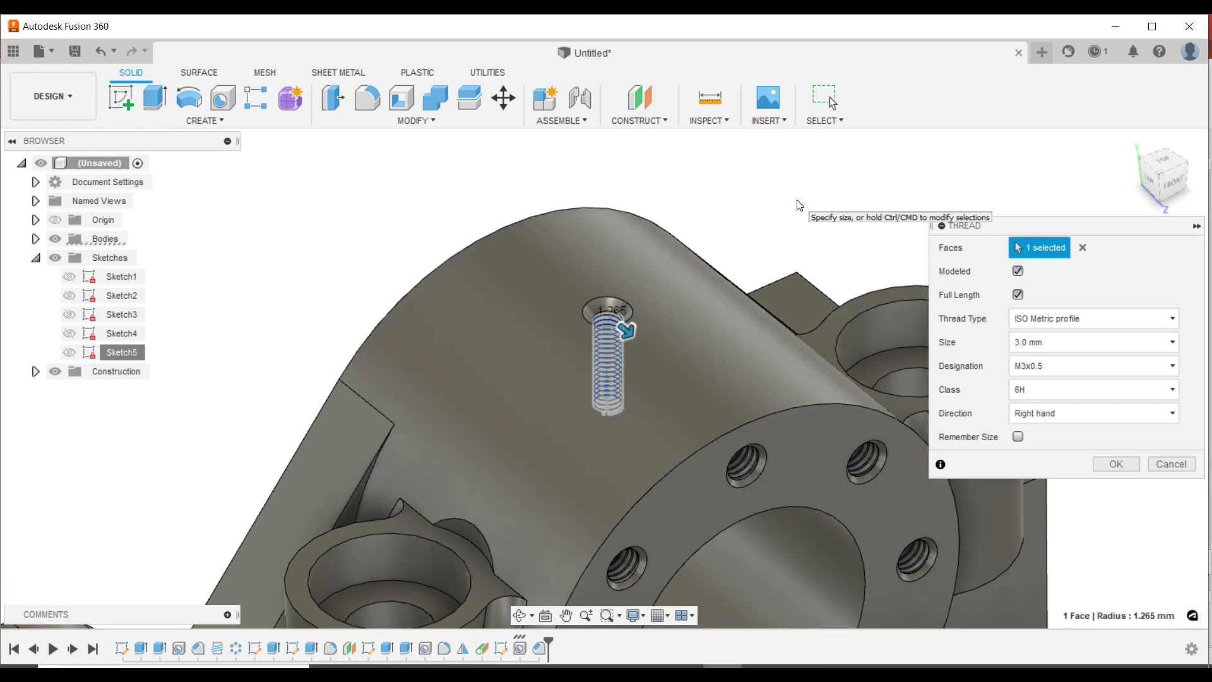
click(1085, 365)
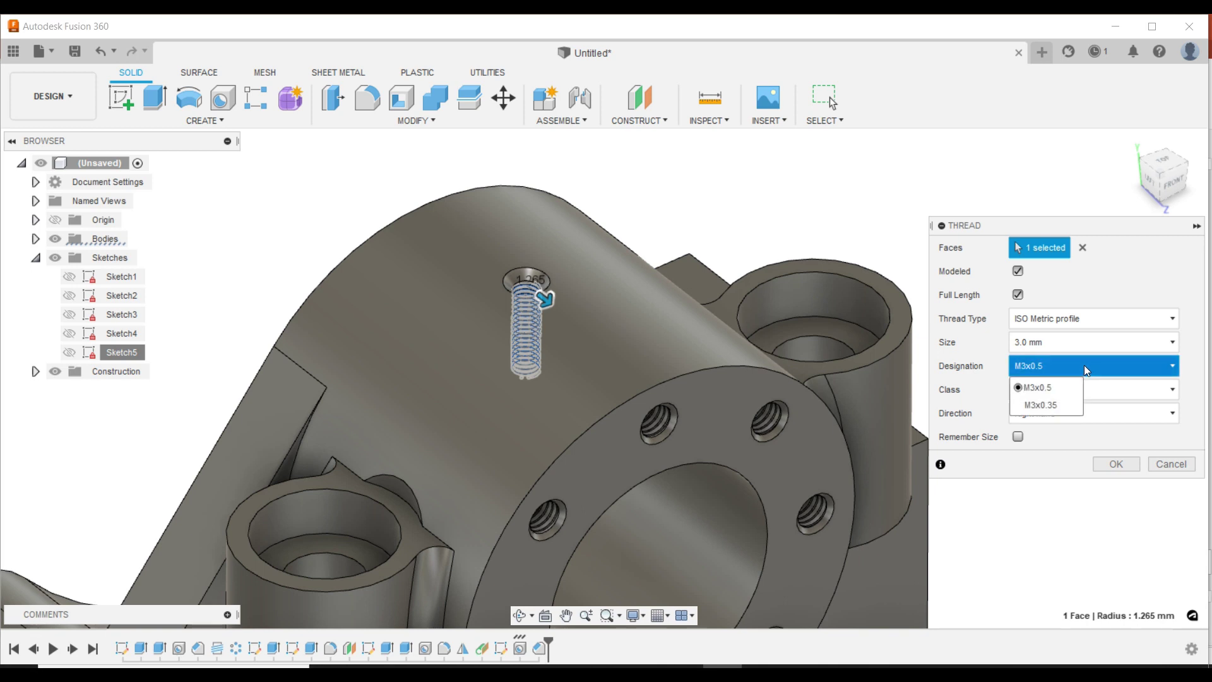
click(1085, 343)
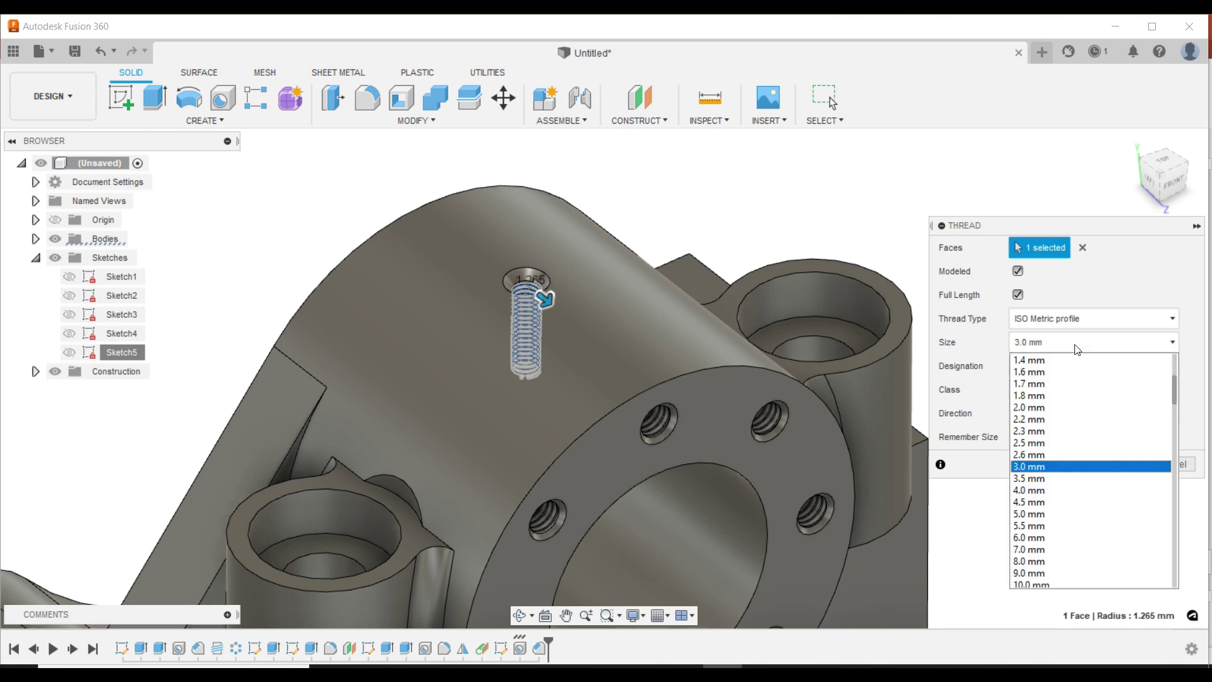
click(1065, 491)
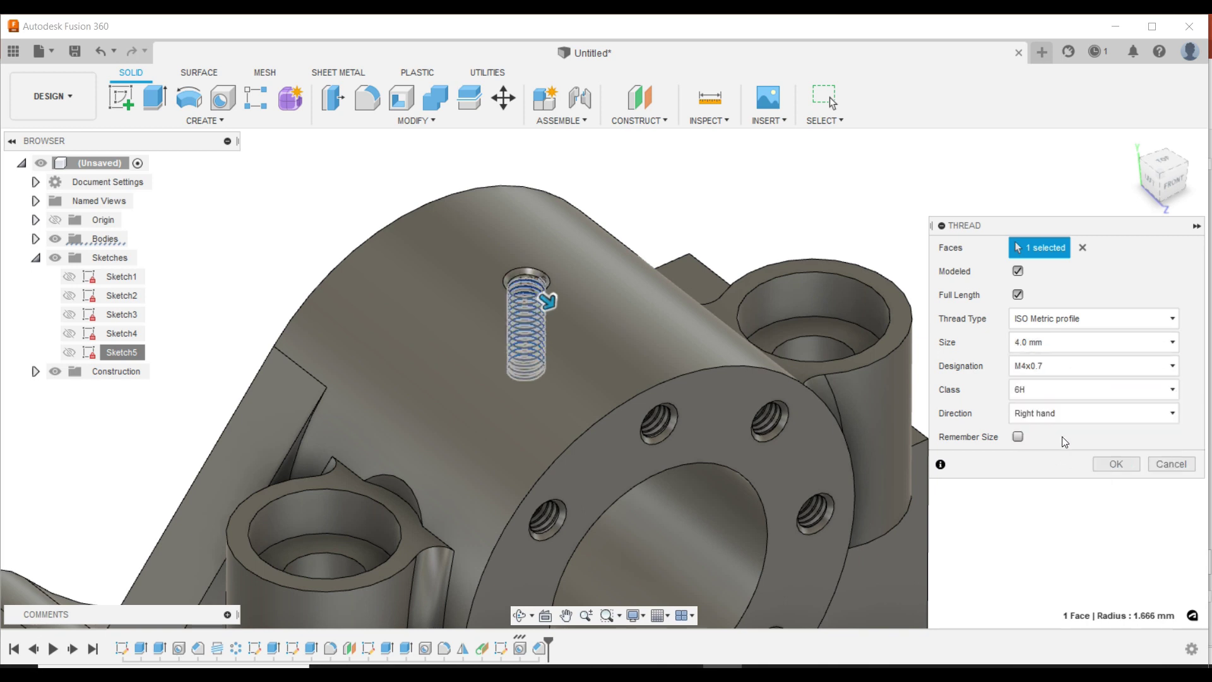
Step: Keep the thread at Full Length and create it
click(1018, 295)
click(1018, 294)
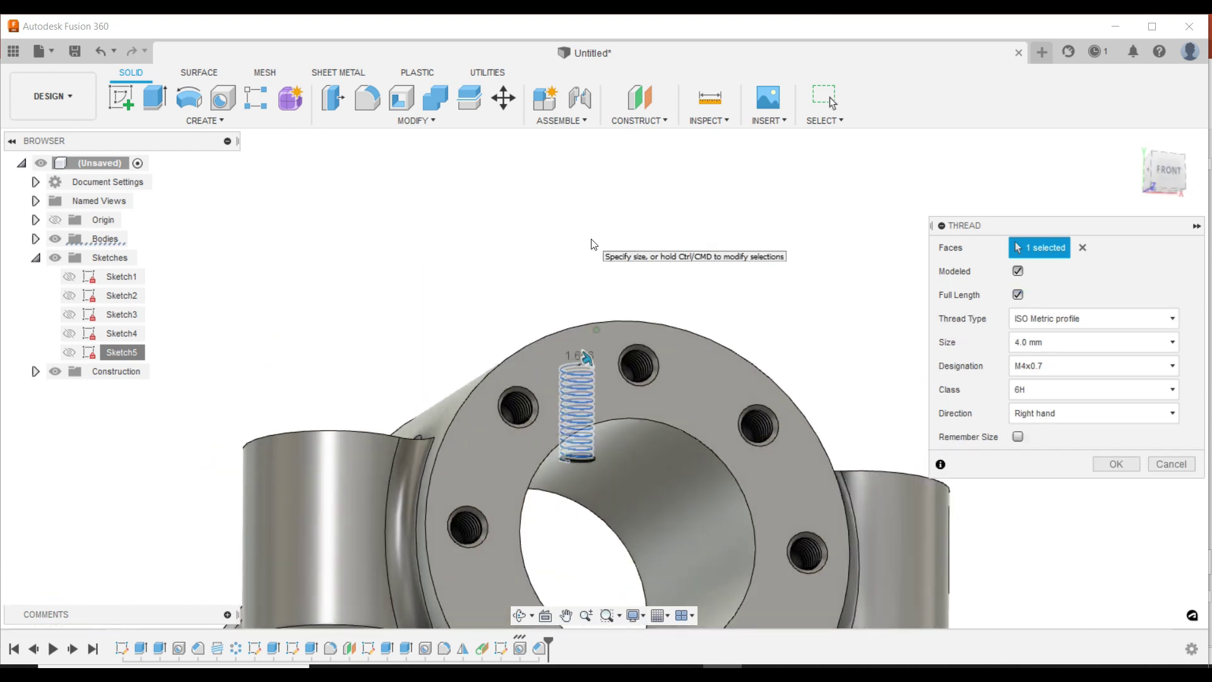
scroll(592, 483, up, 2)
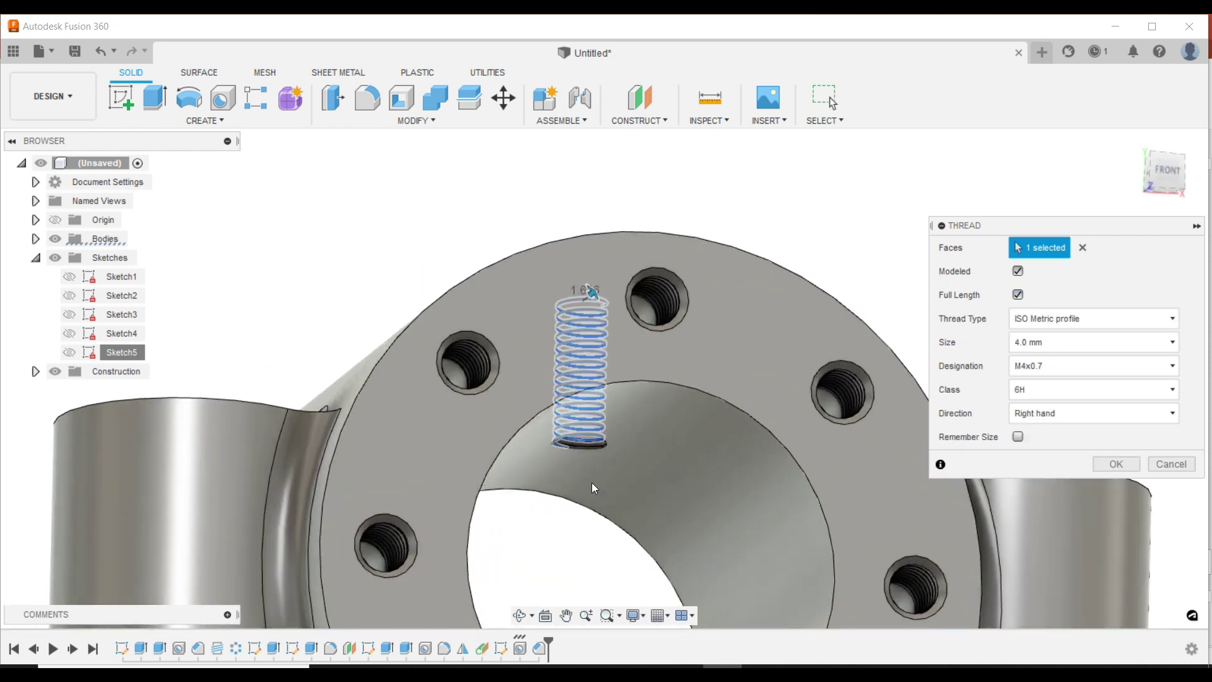
scroll(570, 455, up, 3)
scroll(564, 452, up, 3)
scroll(564, 452, up, 2)
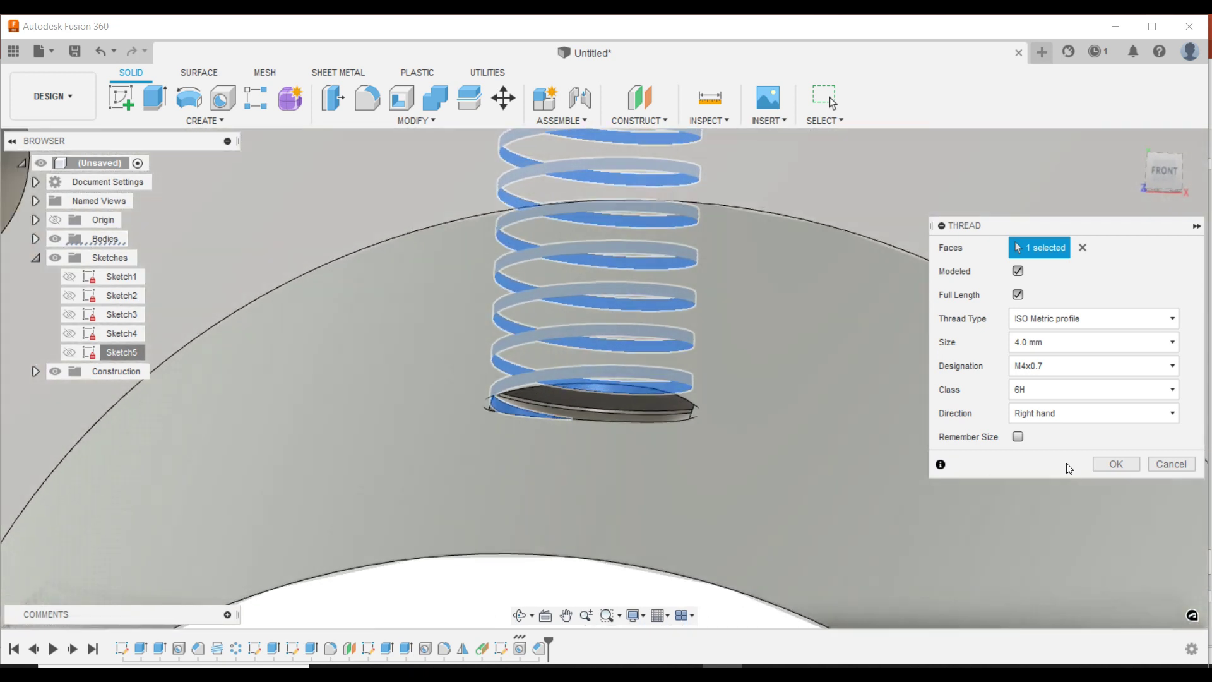
click(1115, 464)
scroll(574, 340, down, 3)
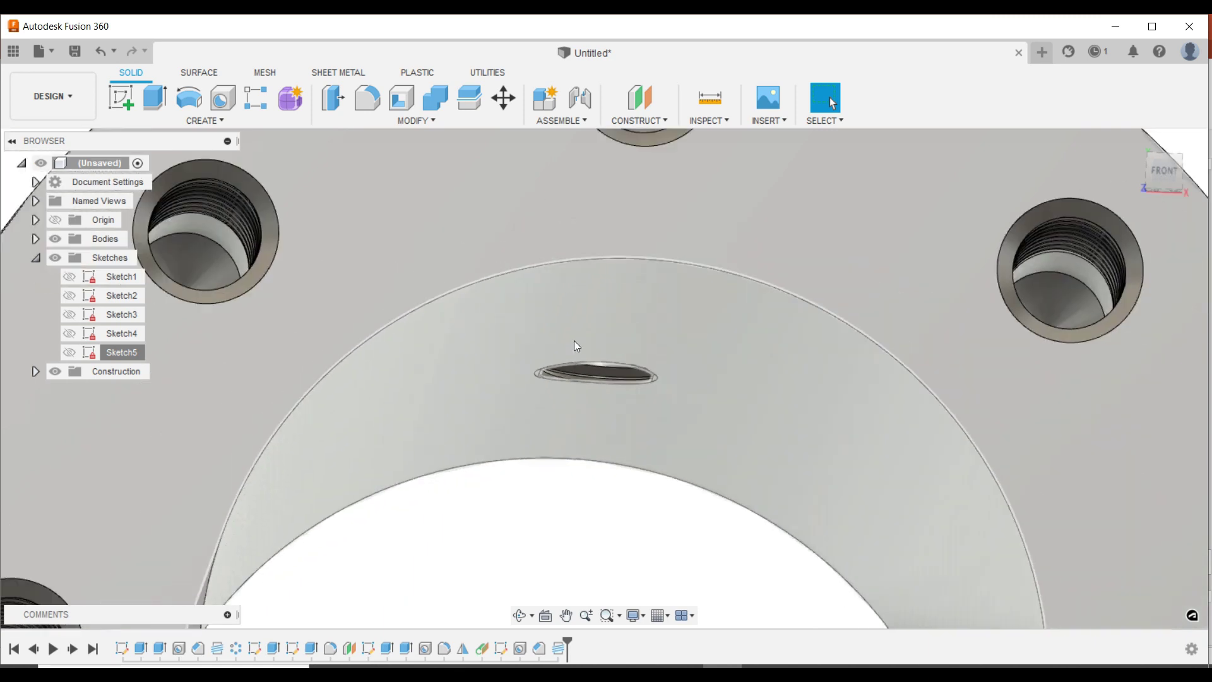
scroll(572, 345, down, 3)
scroll(573, 353, down, 2)
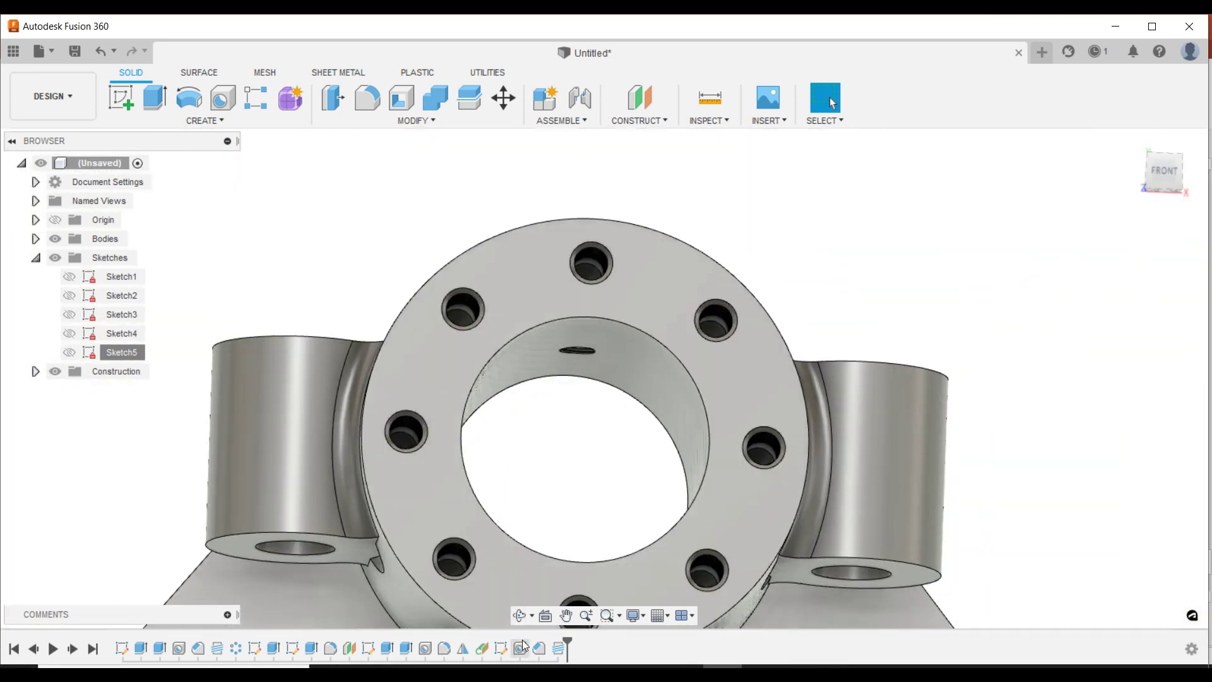
Step: Reopen the earlier hole feature to check it, leaving it unchanged
right_click(524, 647)
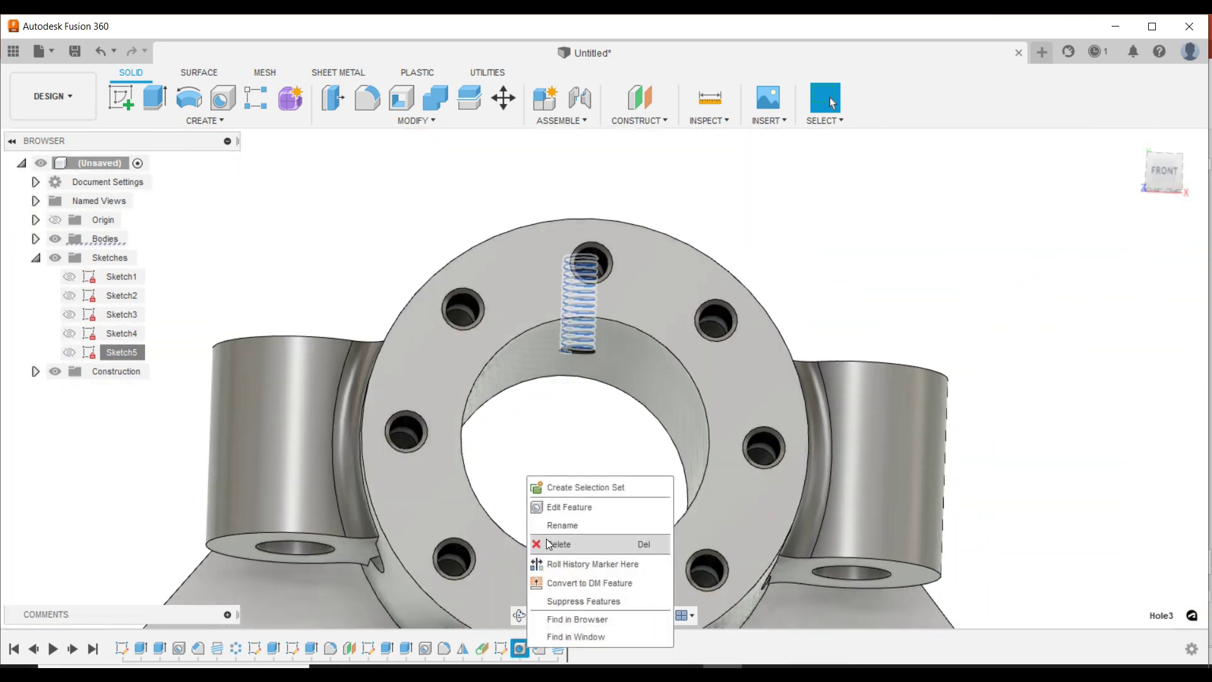
click(557, 509)
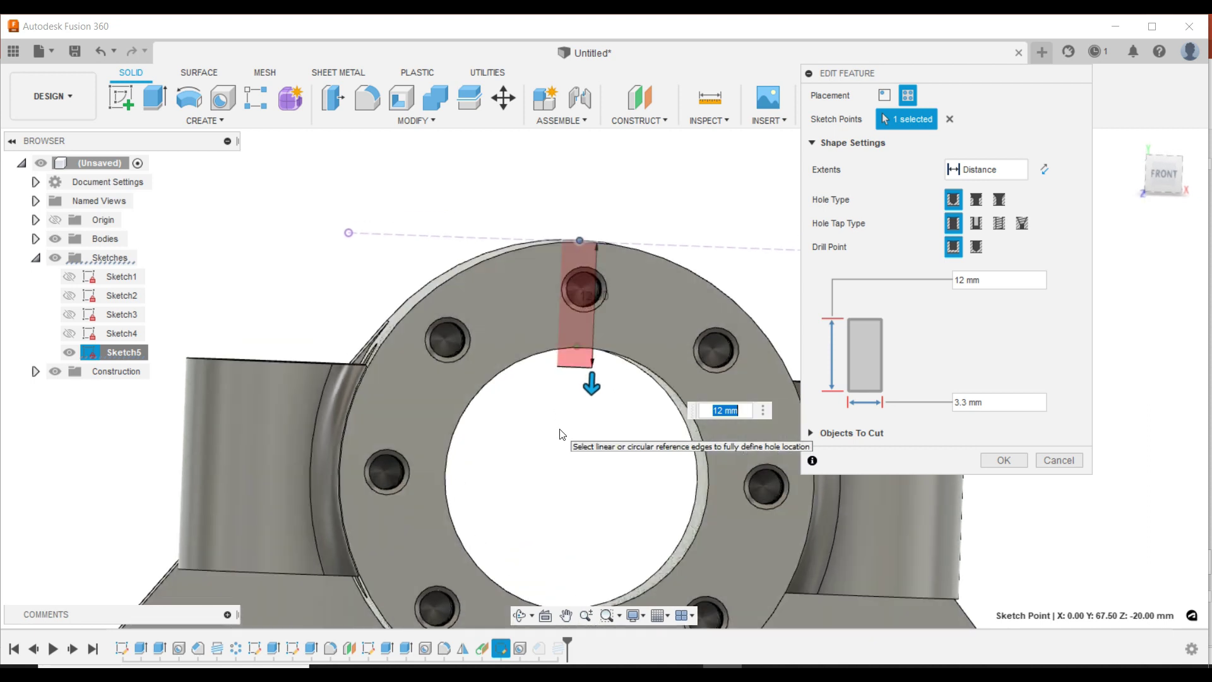
click(1059, 460)
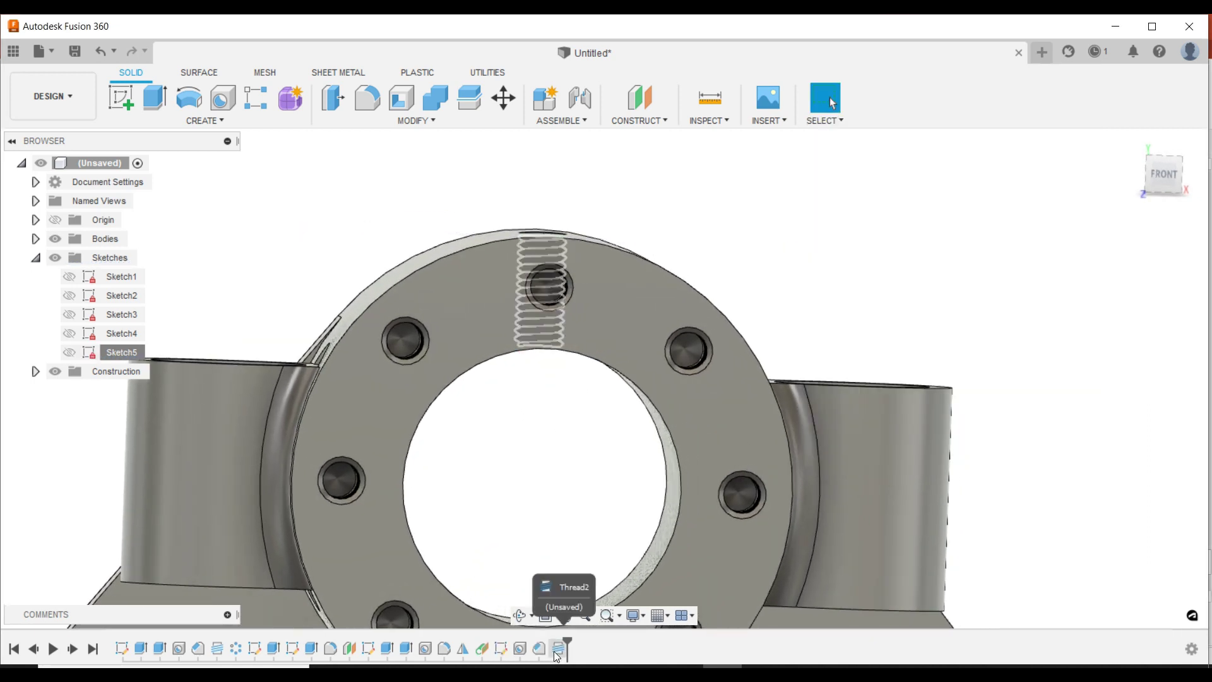
Step: Edit the thread, trying 12 then 10 mm lengths before restoring Full Length
right_click(559, 649)
click(591, 510)
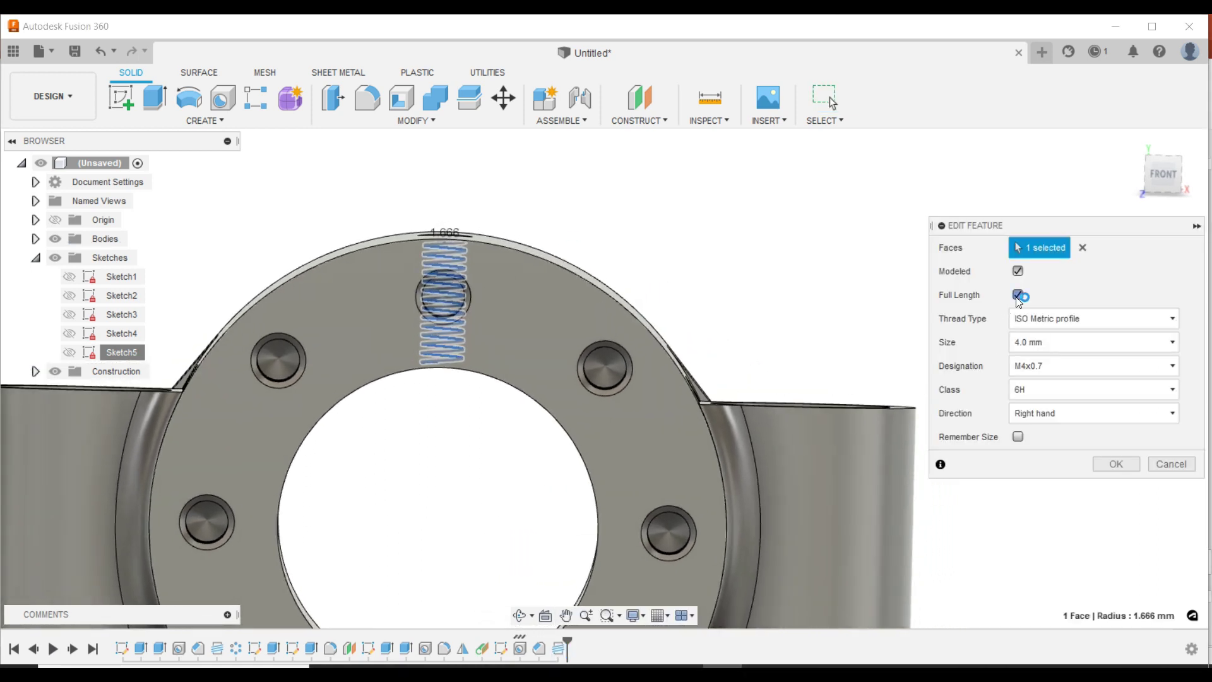
click(1018, 295)
click(1074, 342)
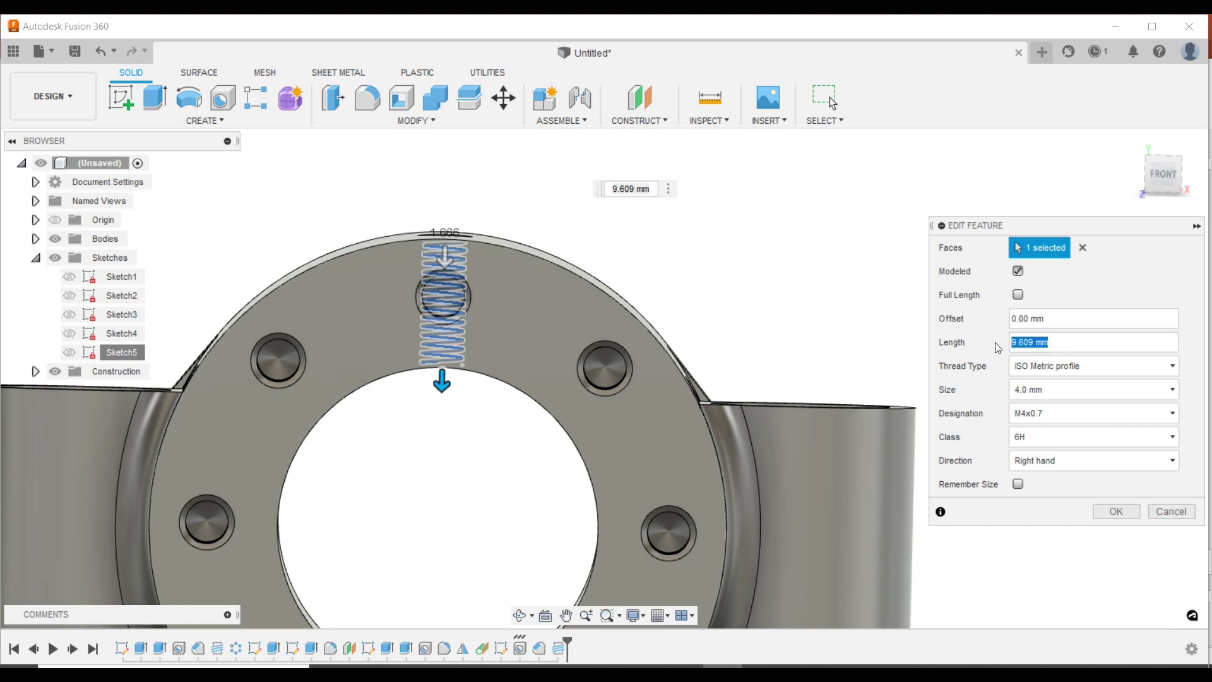
text(12)
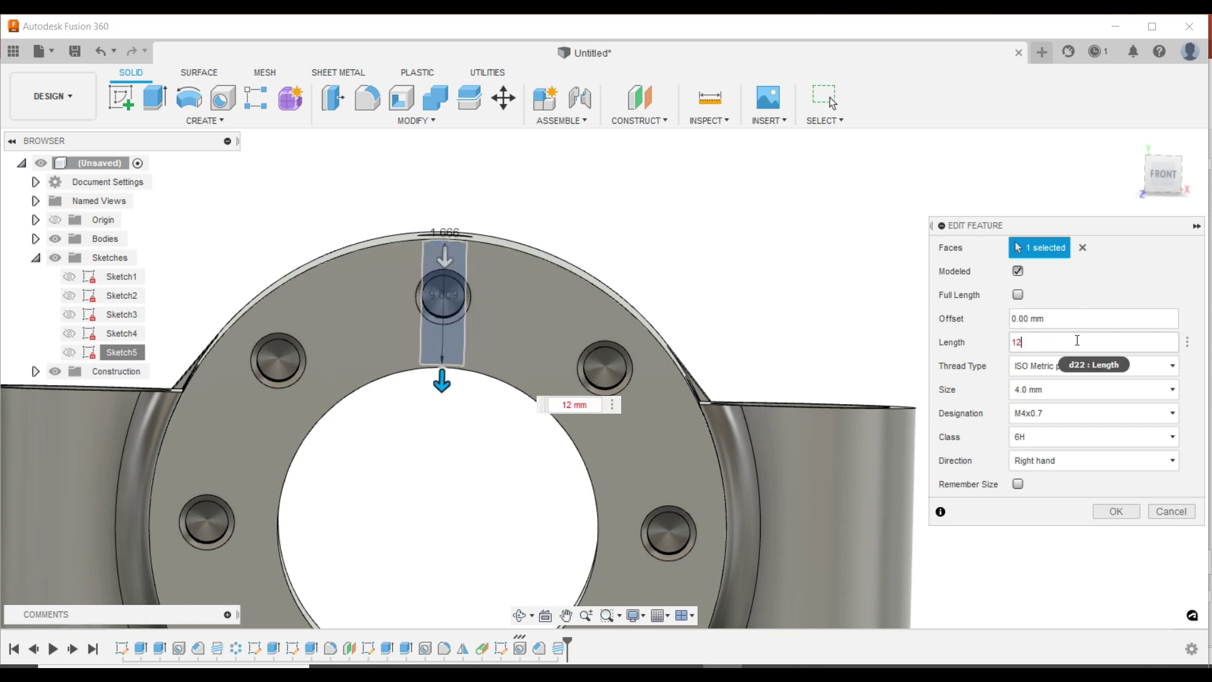
drag(1078, 340, 980, 351)
text(10)
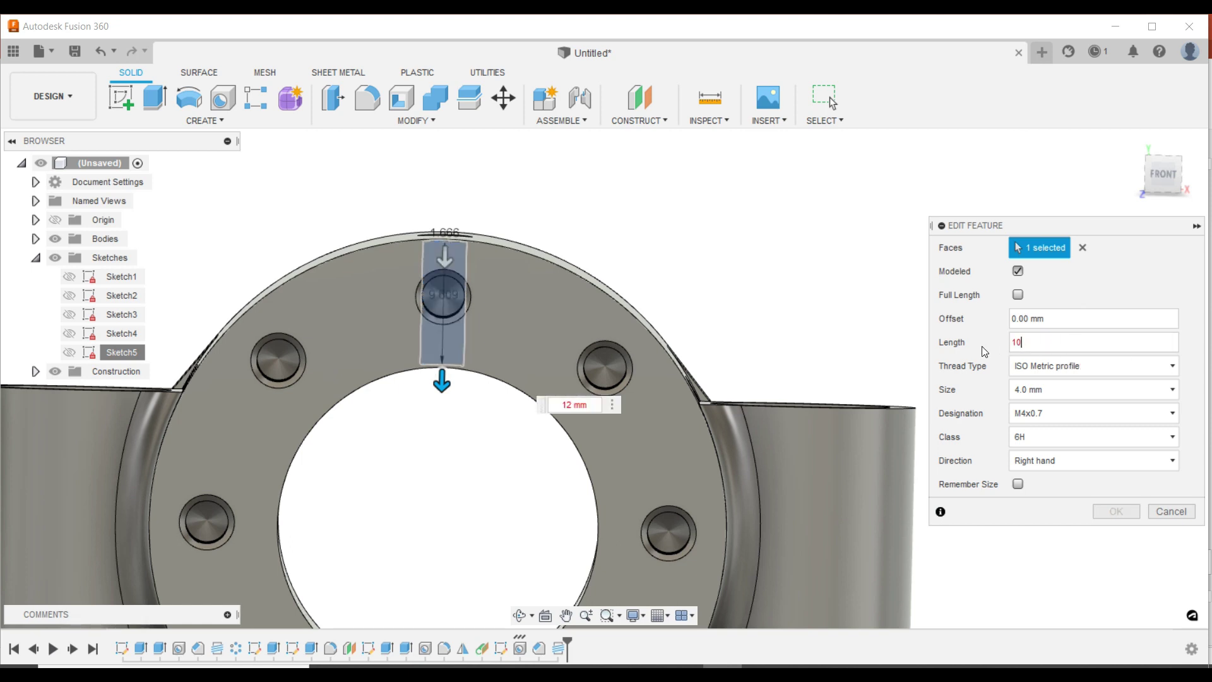
click(1052, 346)
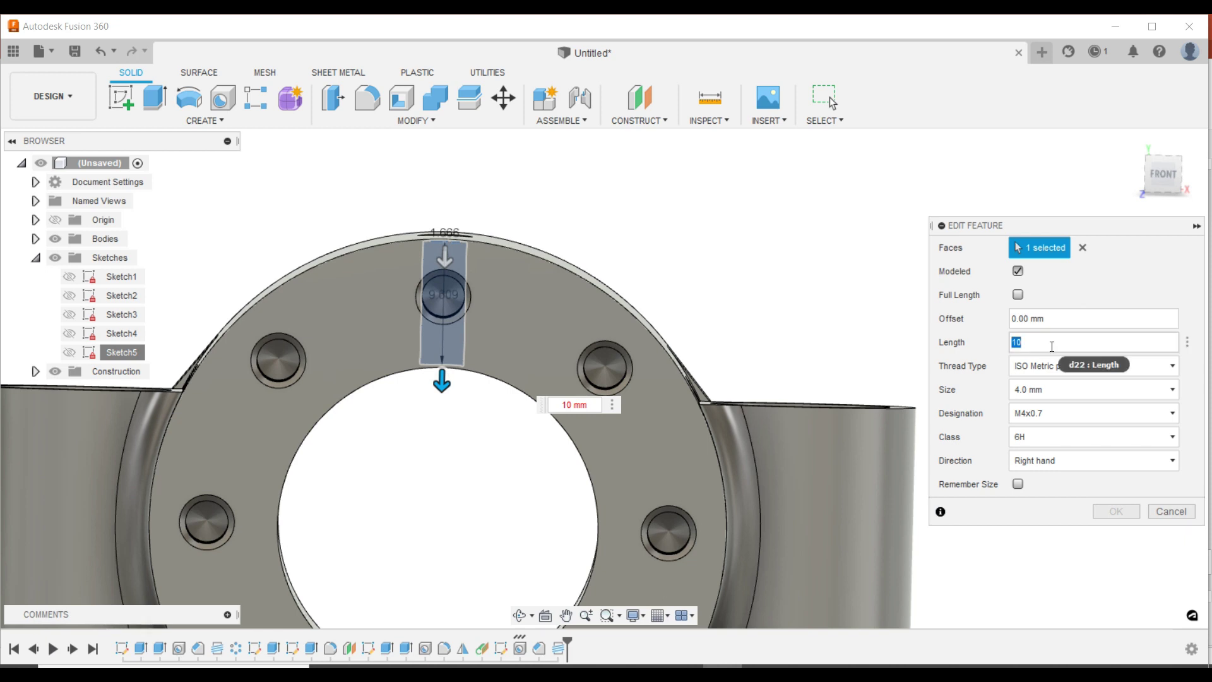
click(1018, 294)
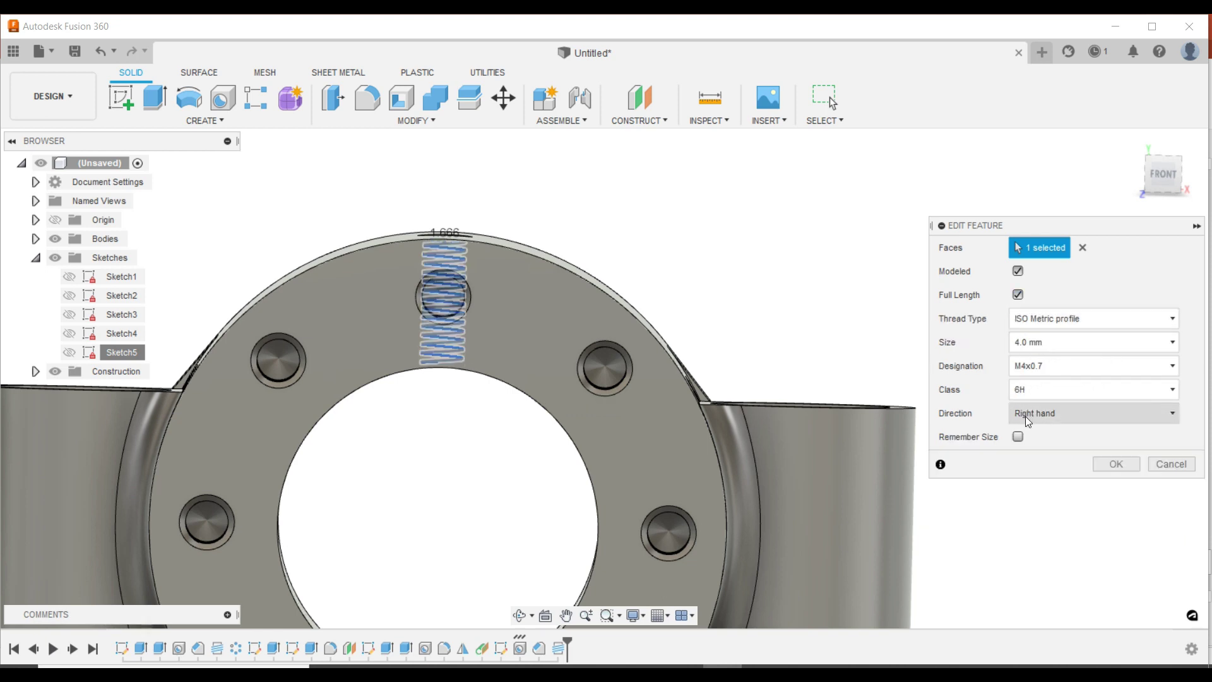
Step: Confirm the full-length thread edit
click(1112, 461)
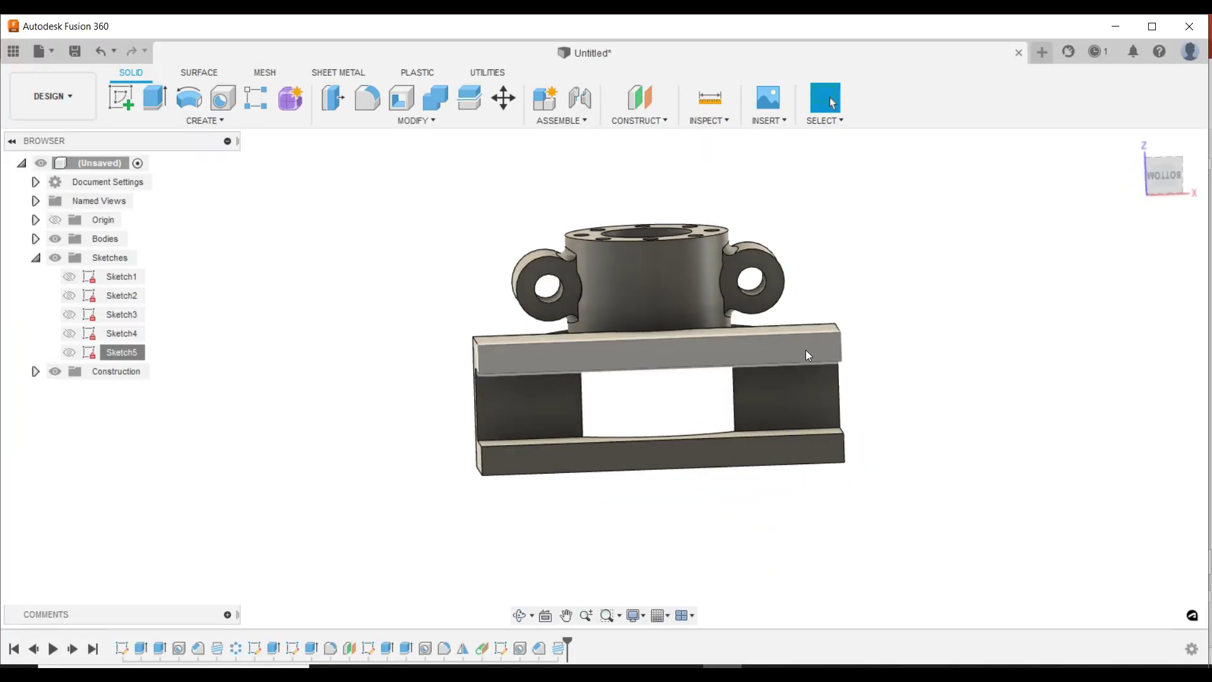
Step: Start a sketch on the base's bottom face and place a point near the bar's right end
click(807, 350)
click(1163, 177)
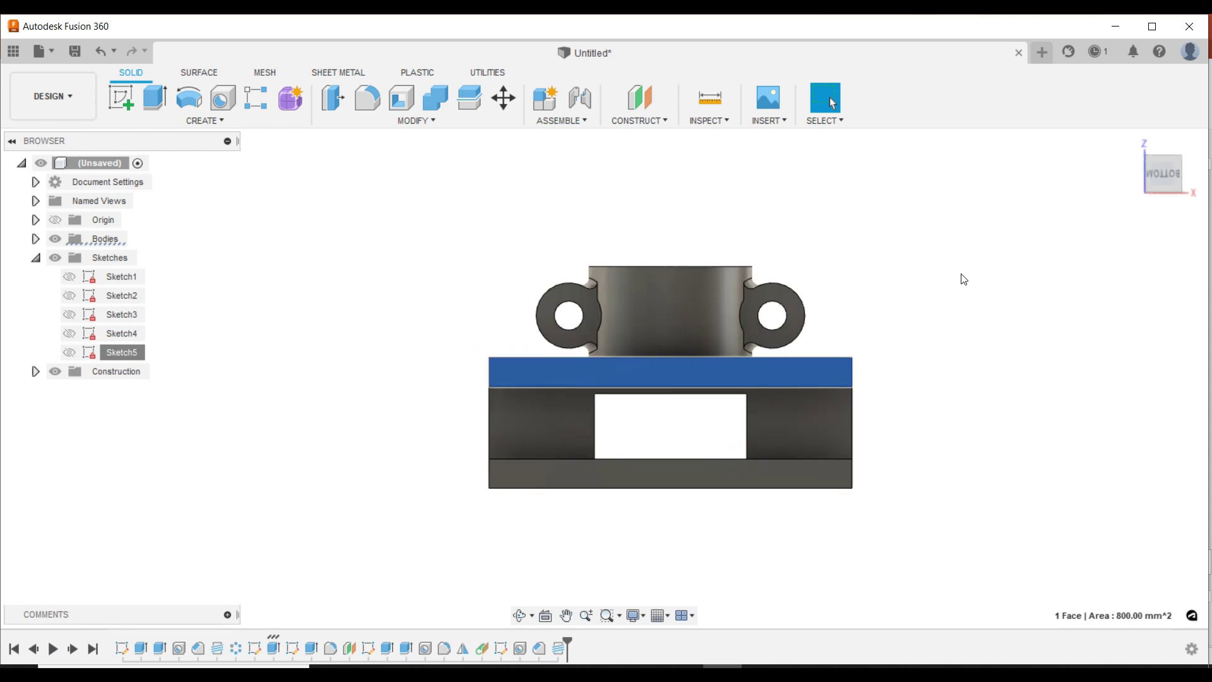
click(729, 260)
click(126, 101)
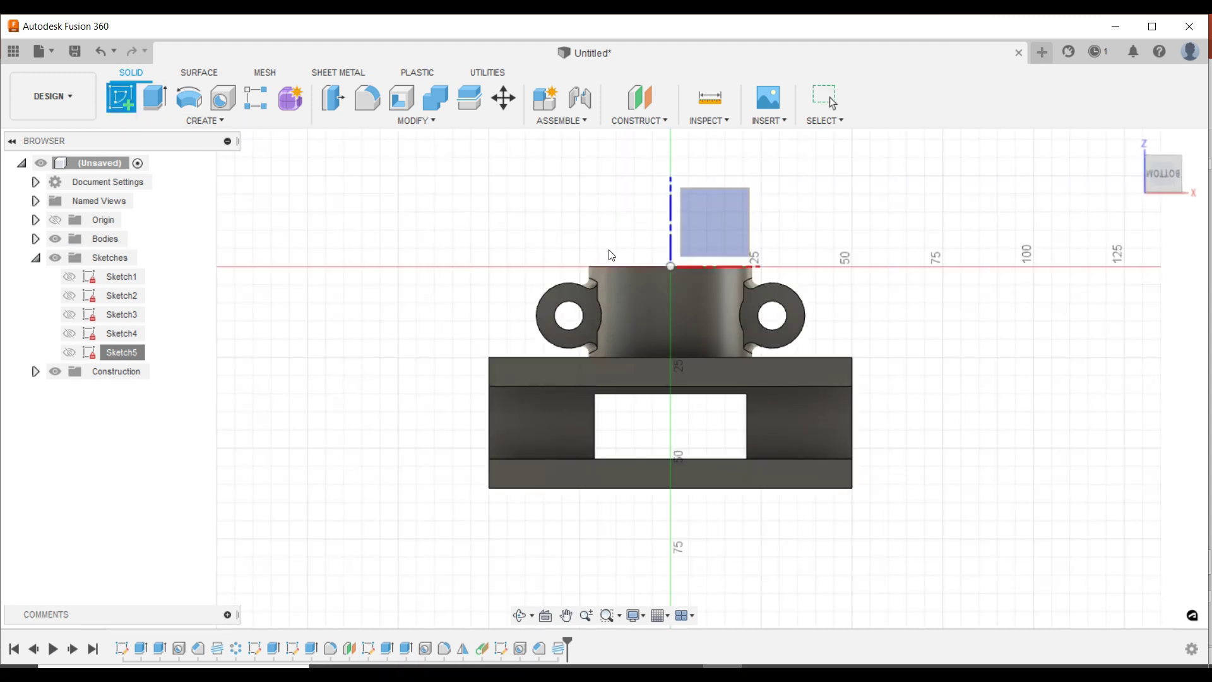
click(835, 479)
scroll(912, 479, up, 5)
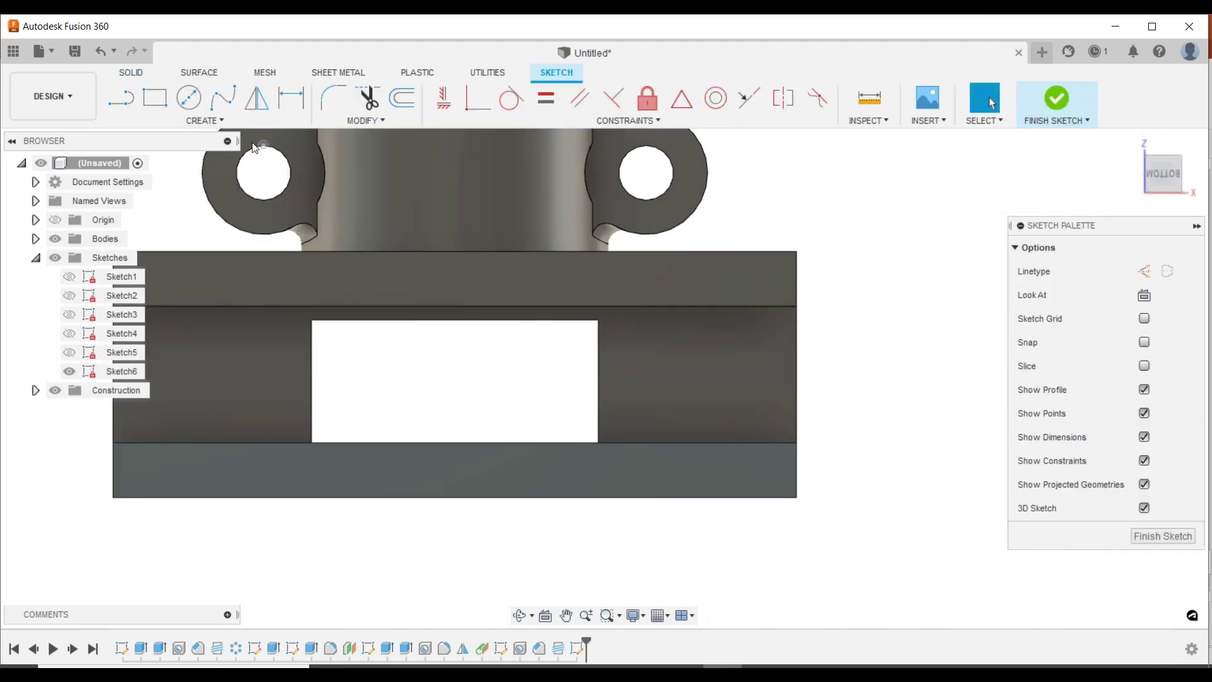
click(234, 123)
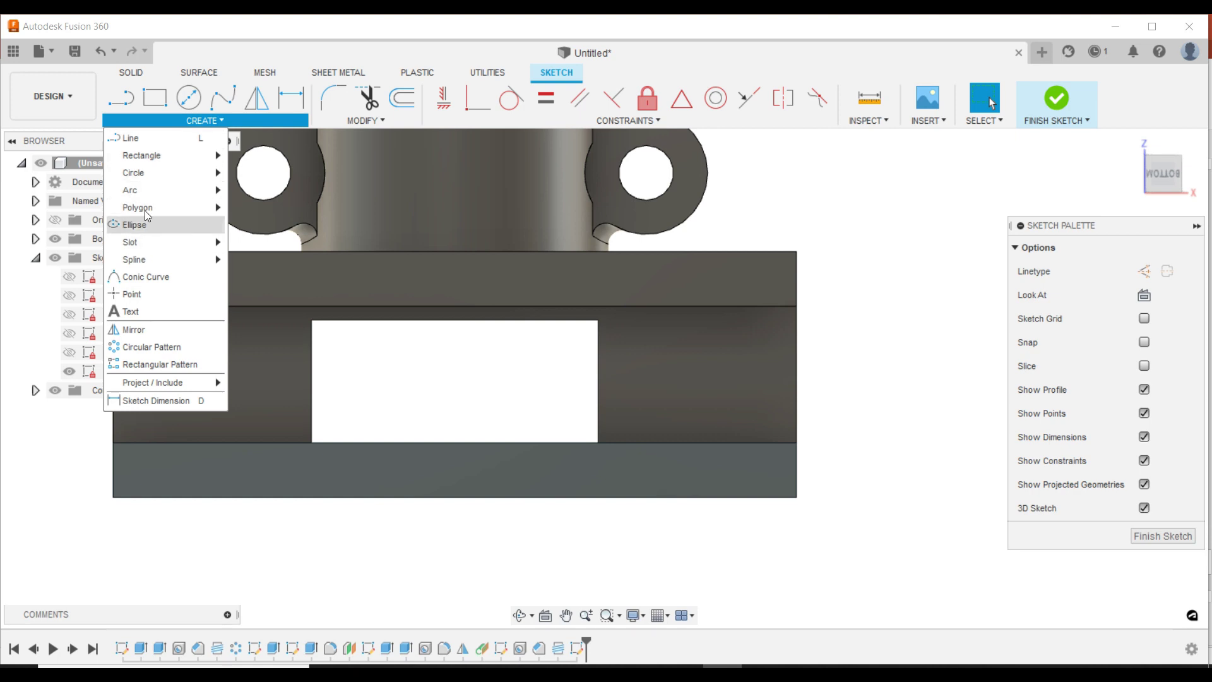
click(146, 292)
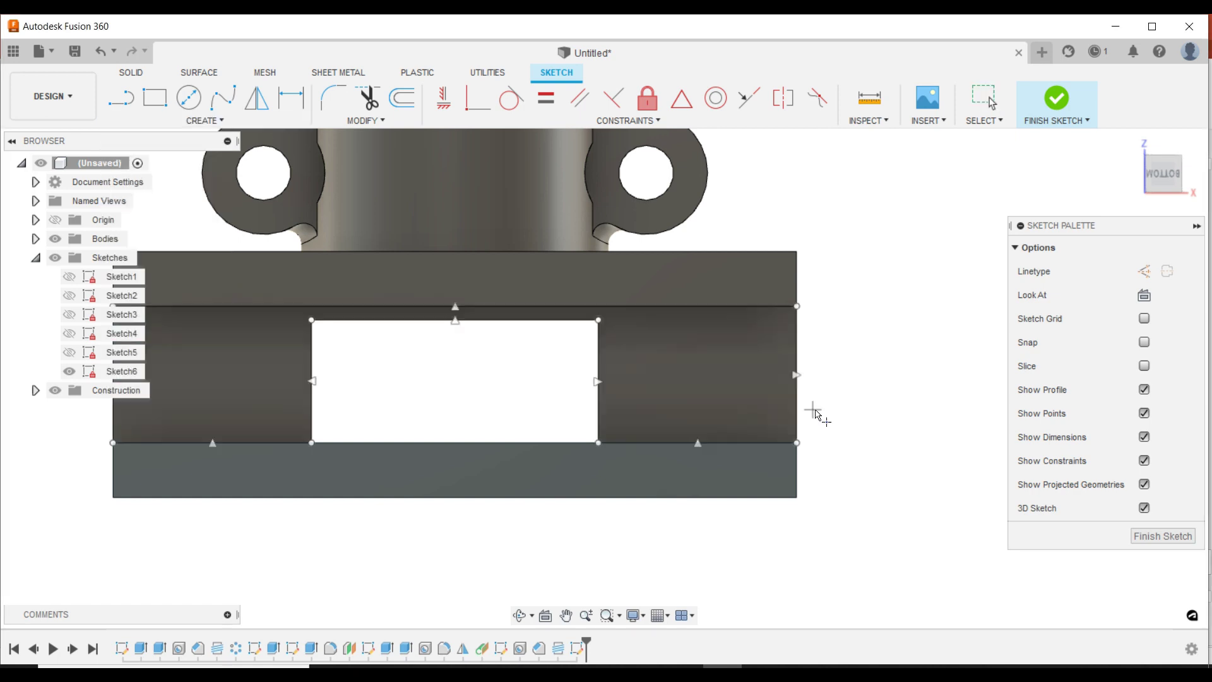
click(753, 471)
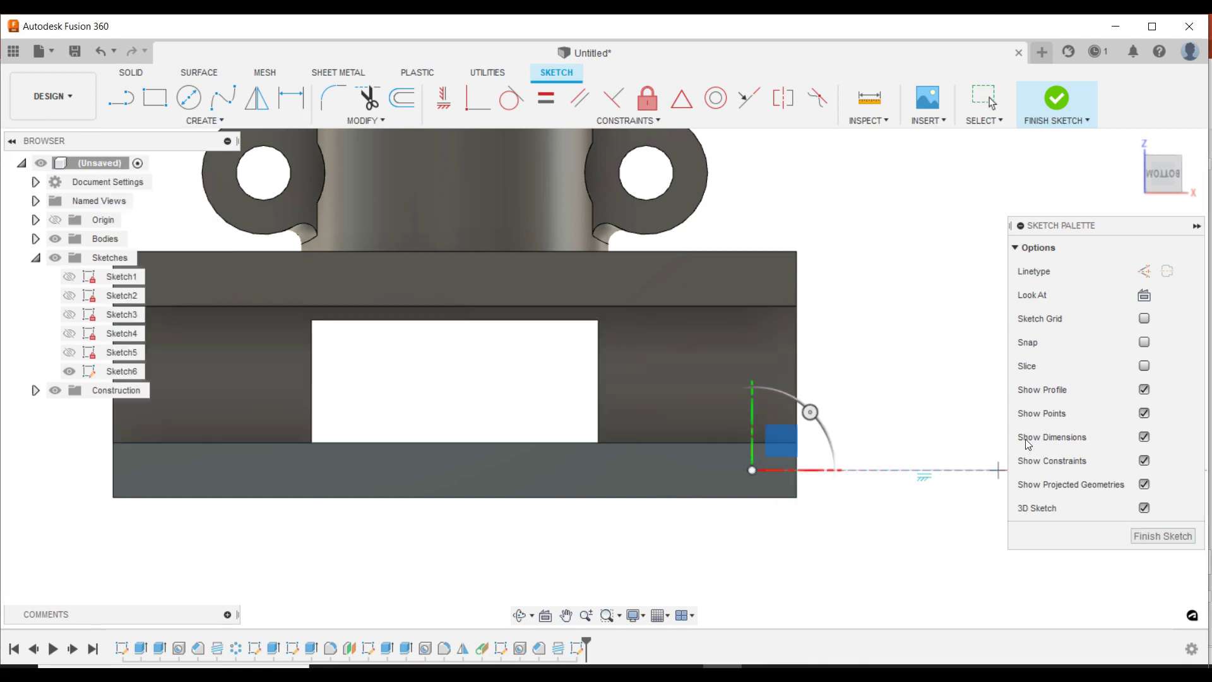
Step: Dimension the point 4 mm from the bar's upper edge and 10 mm from its right end
click(291, 98)
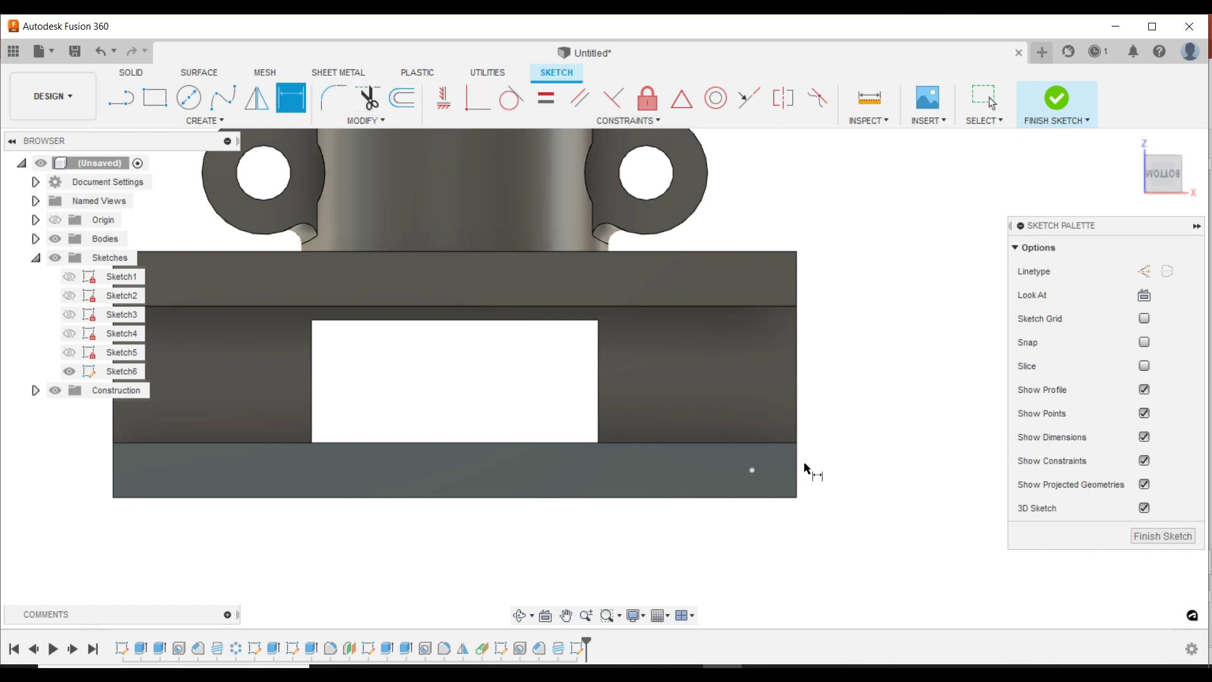
click(752, 470)
click(772, 443)
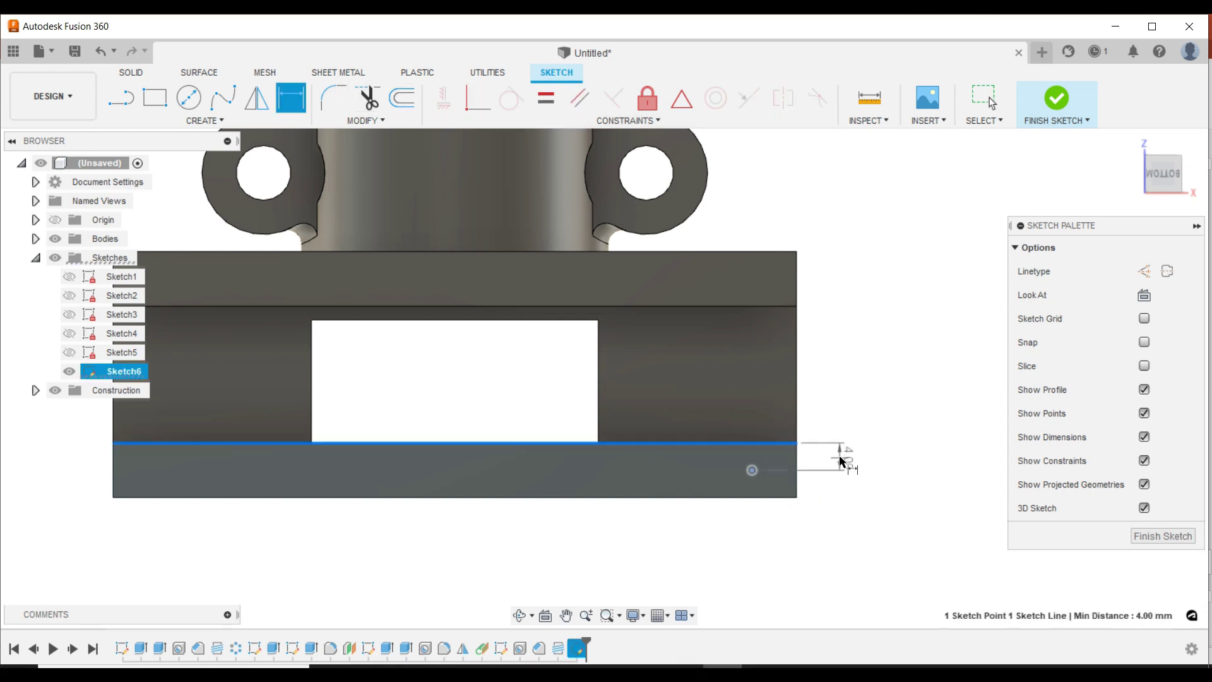
click(840, 457)
key(Return)
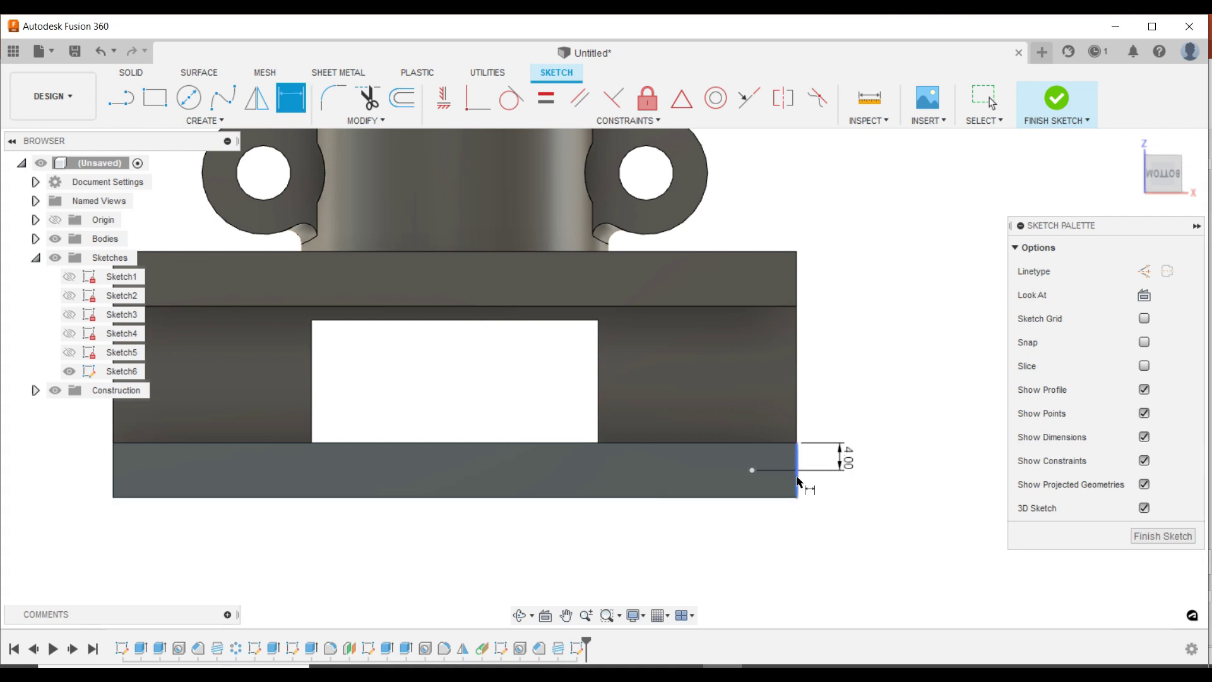
click(798, 482)
click(752, 470)
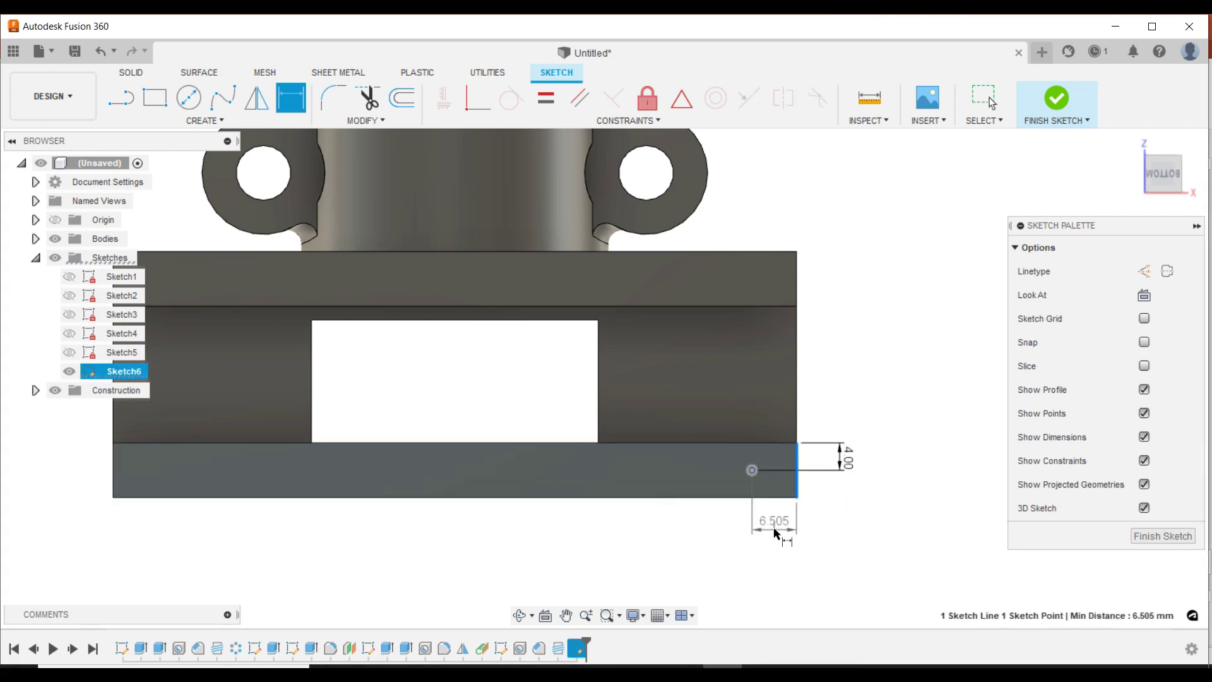
click(776, 534)
text(10)
key(Return)
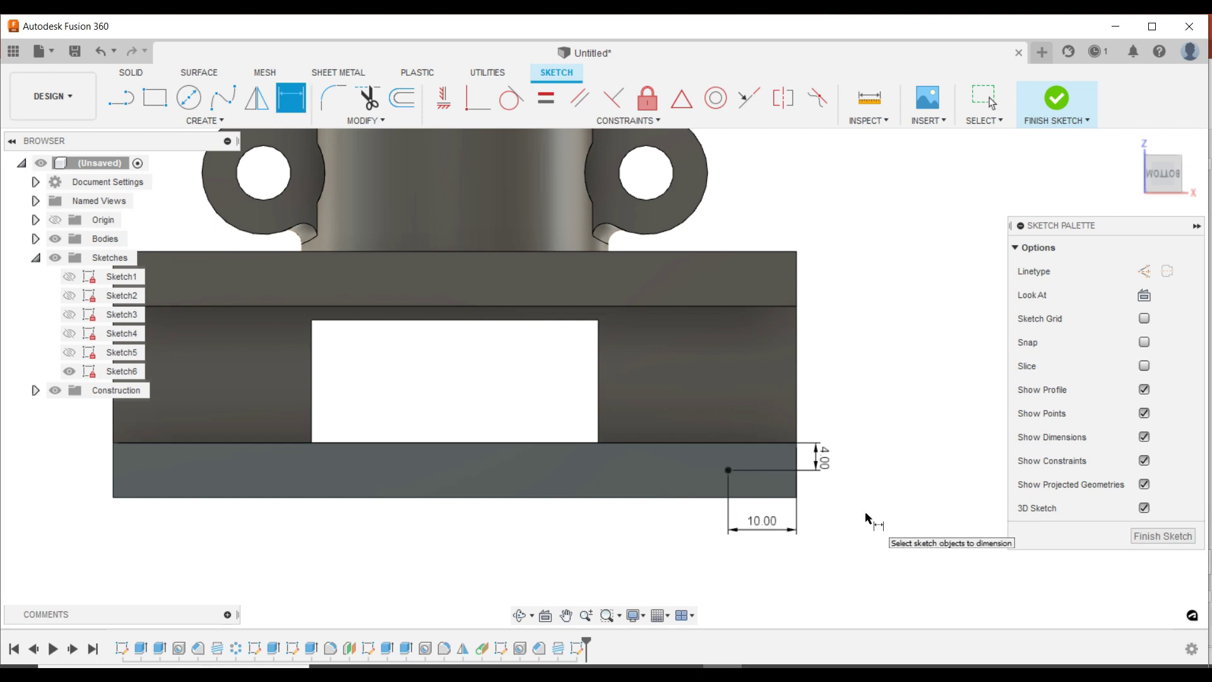
key(Escape)
Step: Finish the sketch
right_click(926, 412)
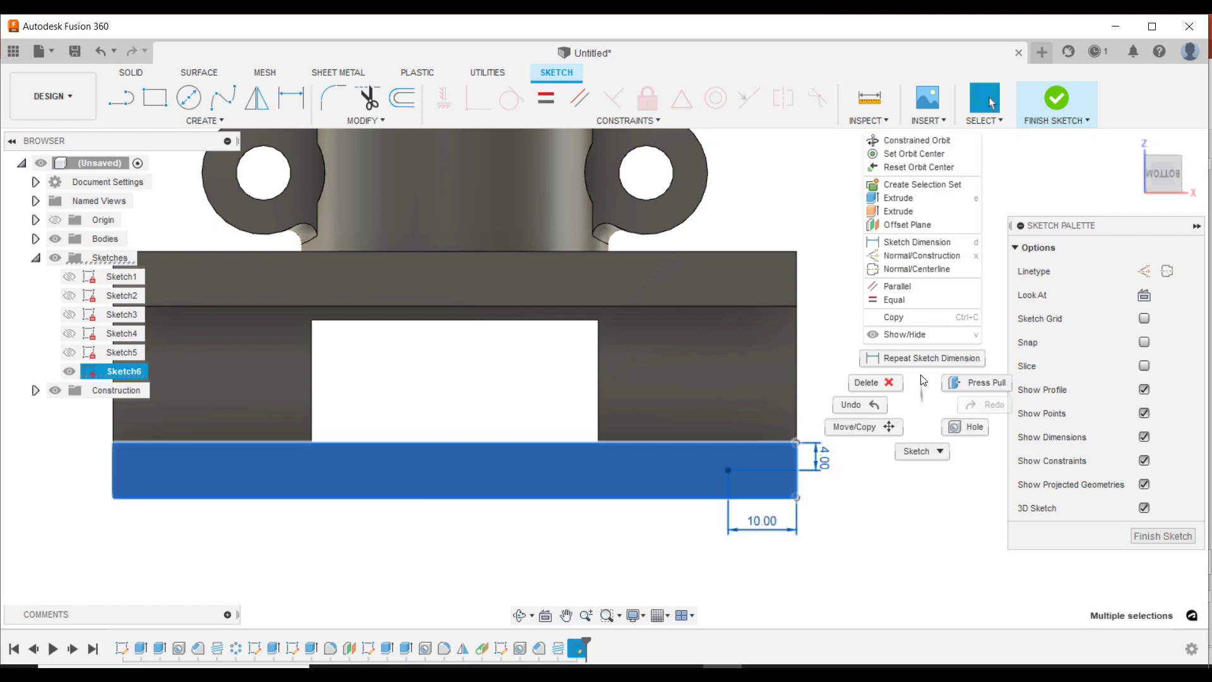
click(910, 259)
scroll(883, 382, down, 3)
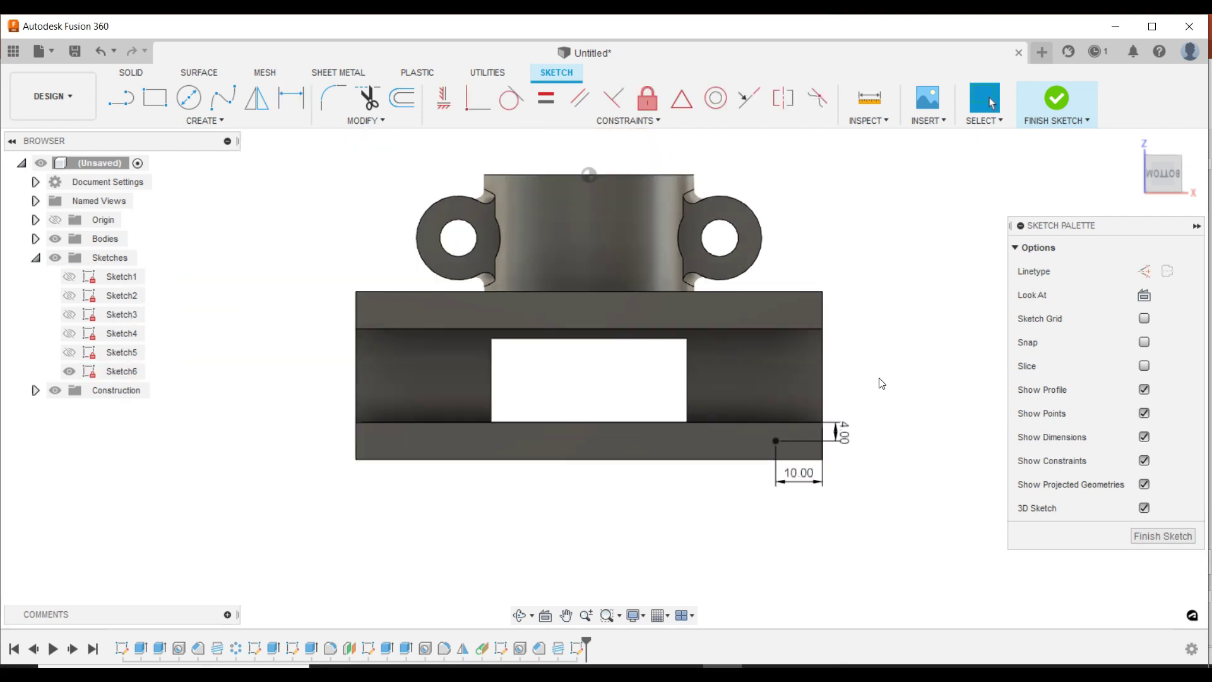
click(1162, 536)
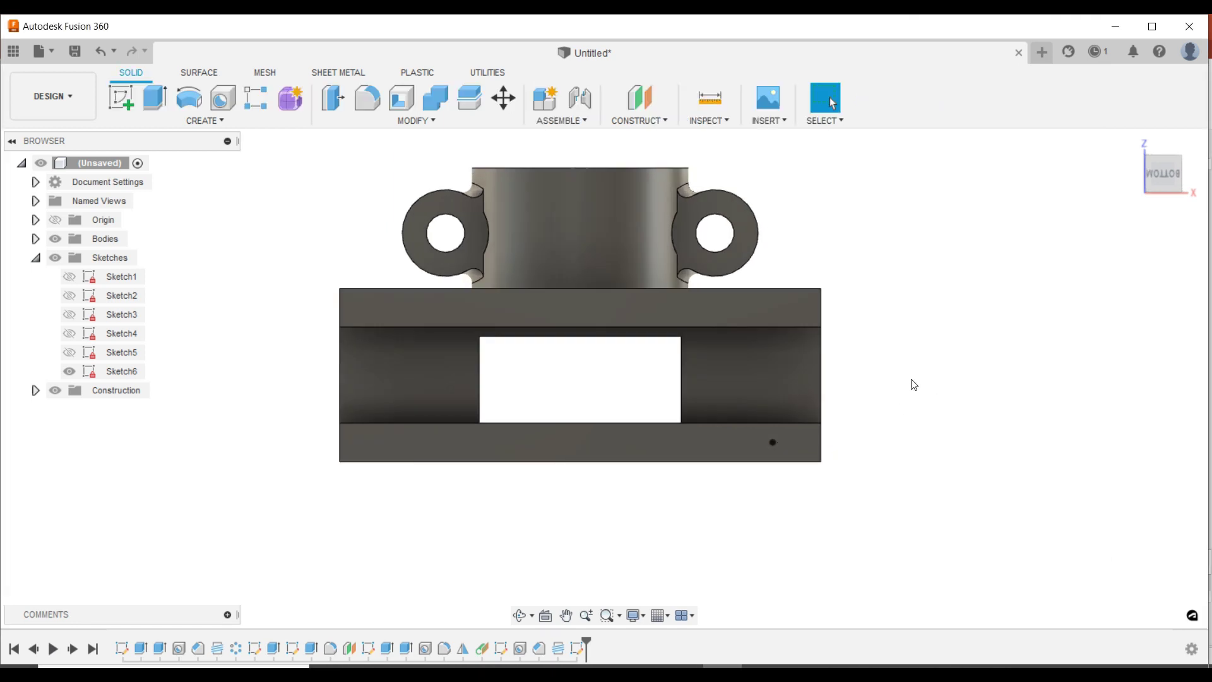
Step: Drill a 4.2 mm, 8 mm-deep angled-point hole at the sketched point
scroll(912, 315, up, 3)
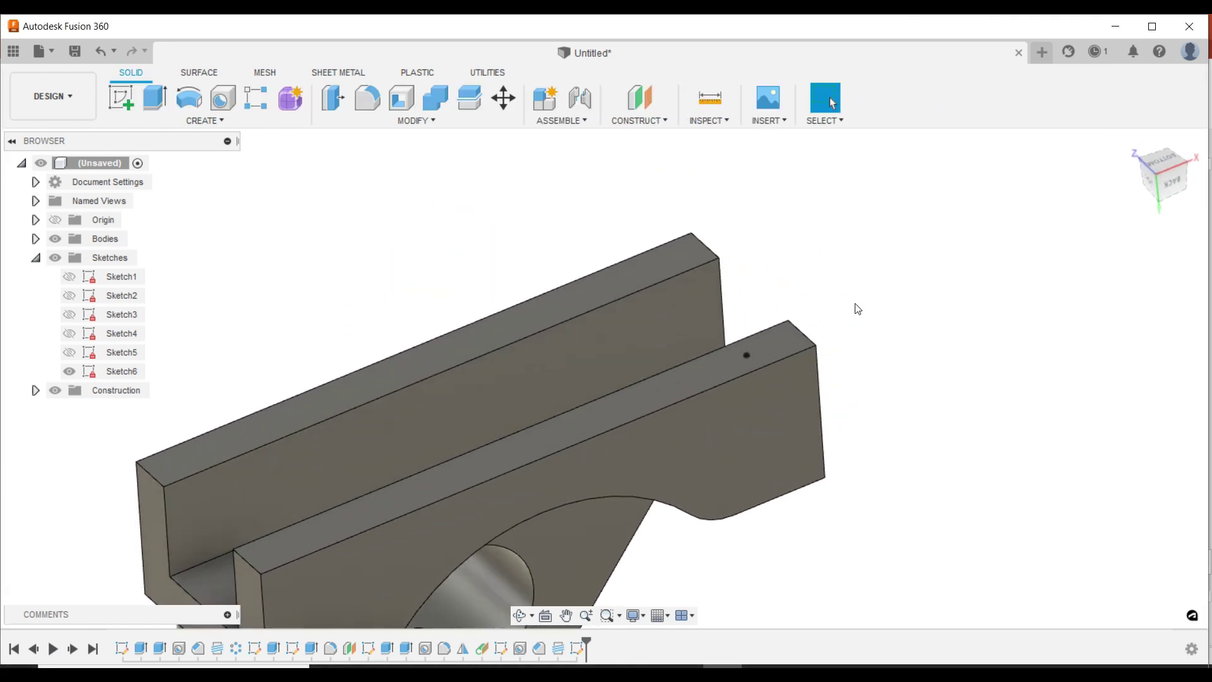
click(232, 103)
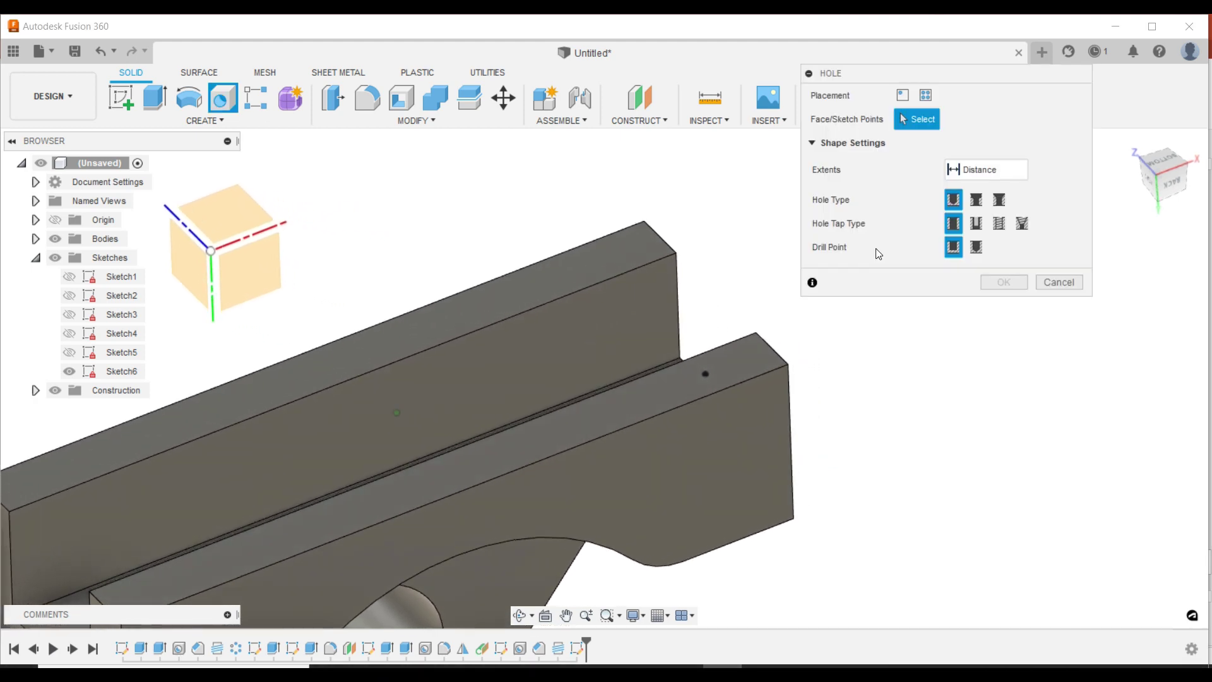
click(976, 246)
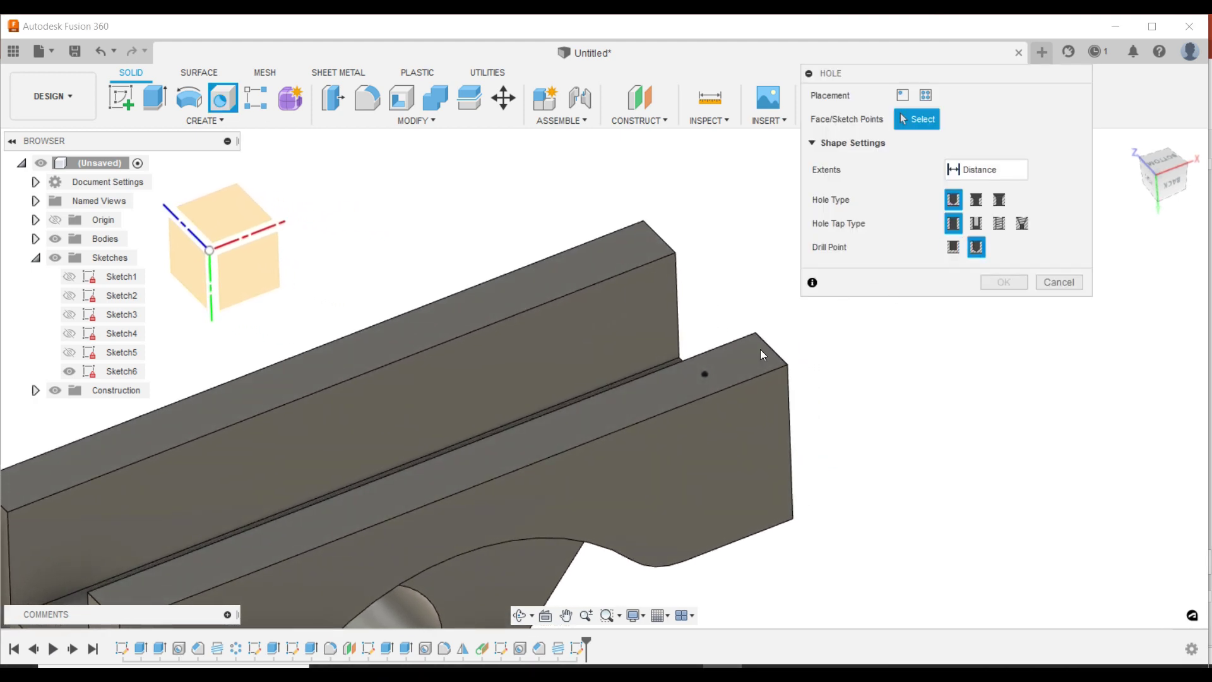
click(705, 373)
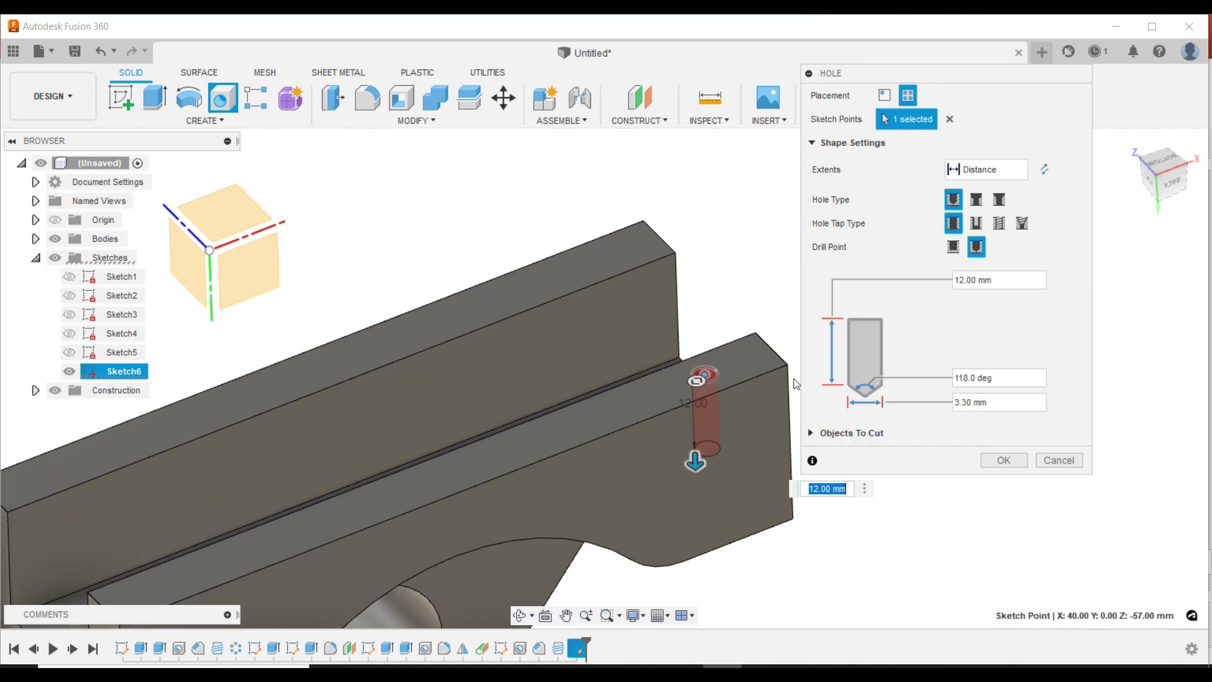
click(1010, 403)
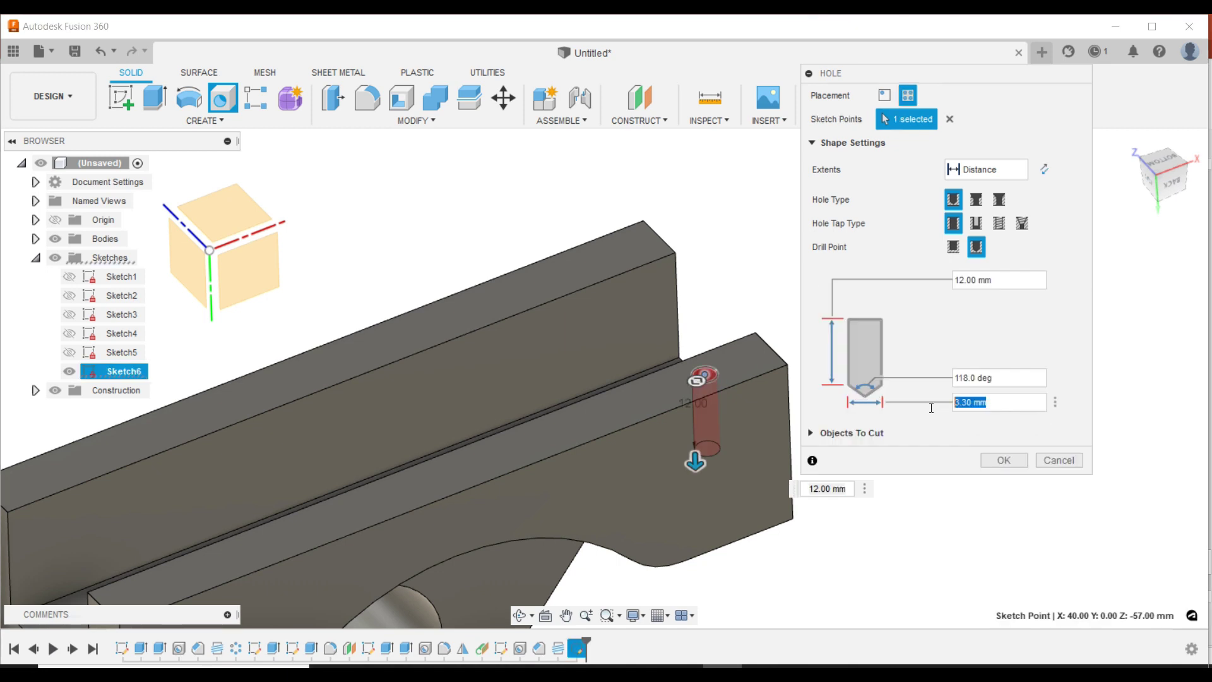
text(42)
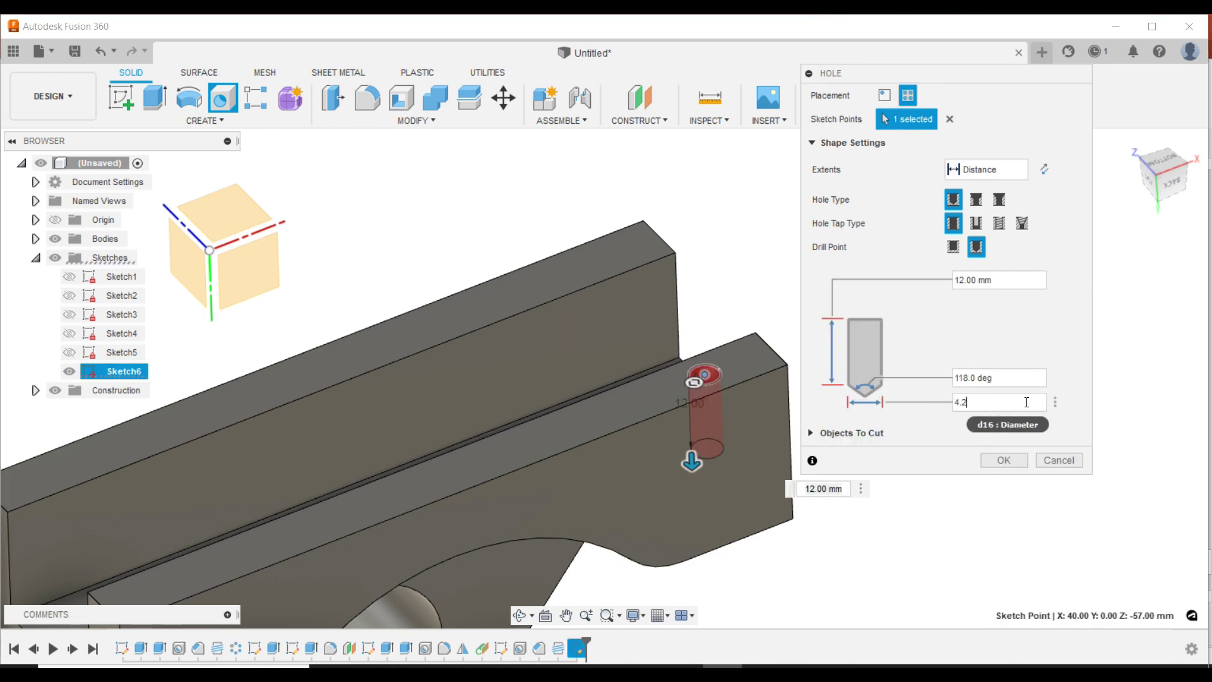
click(1001, 280)
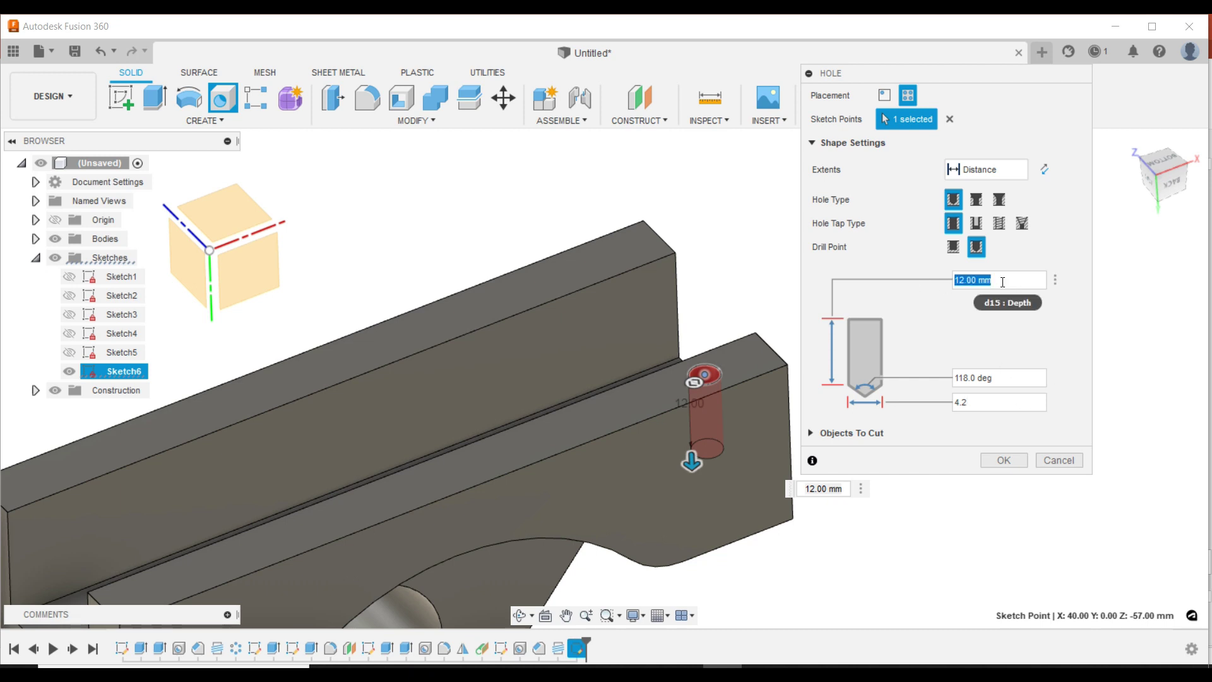
text(8)
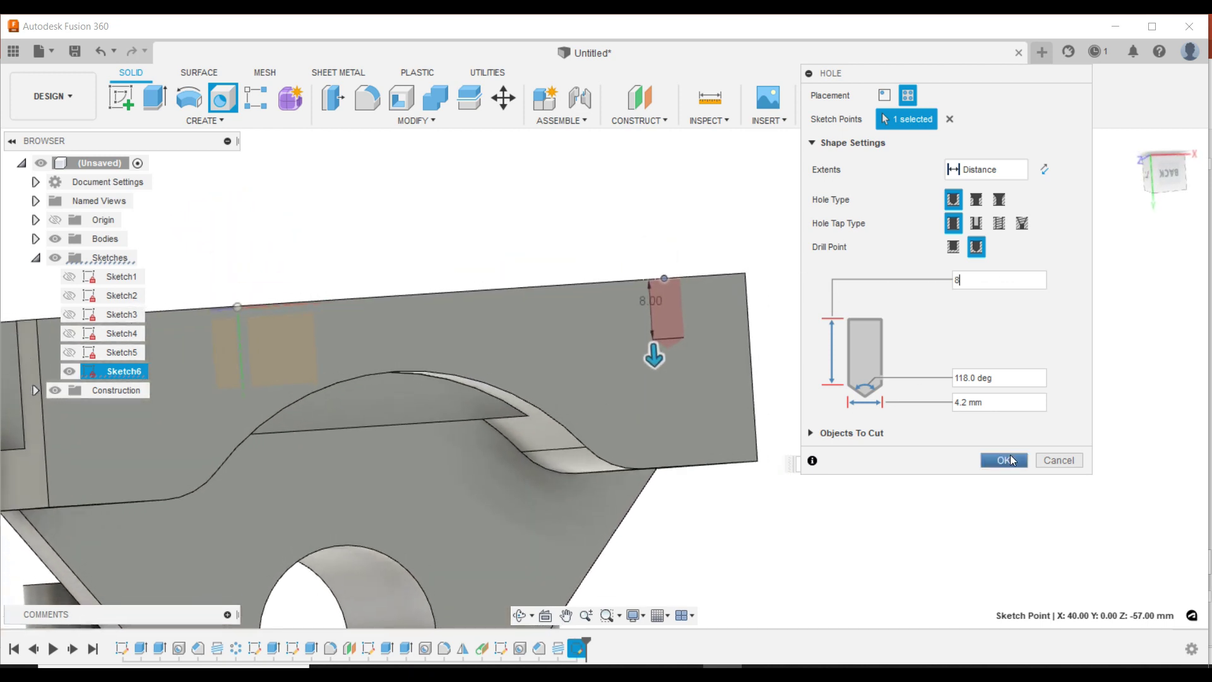
click(1010, 460)
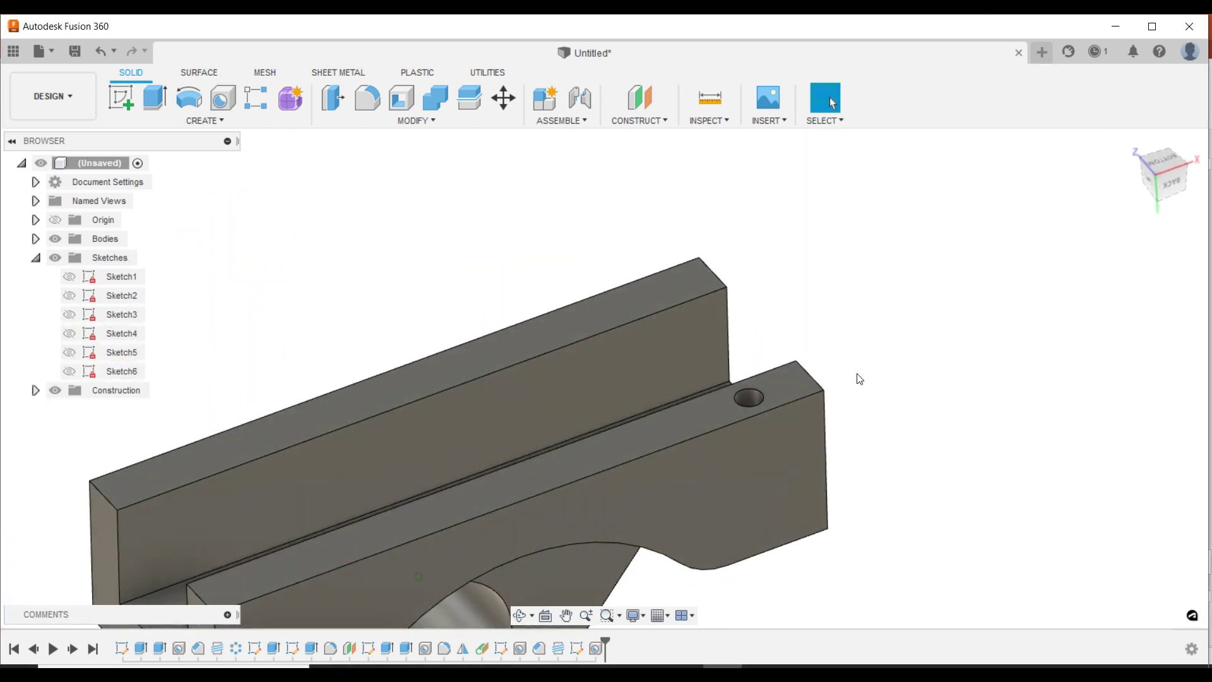
Step: Chamfer the new 4.2 mm hole's top edge by 0.5 mm
click(413, 120)
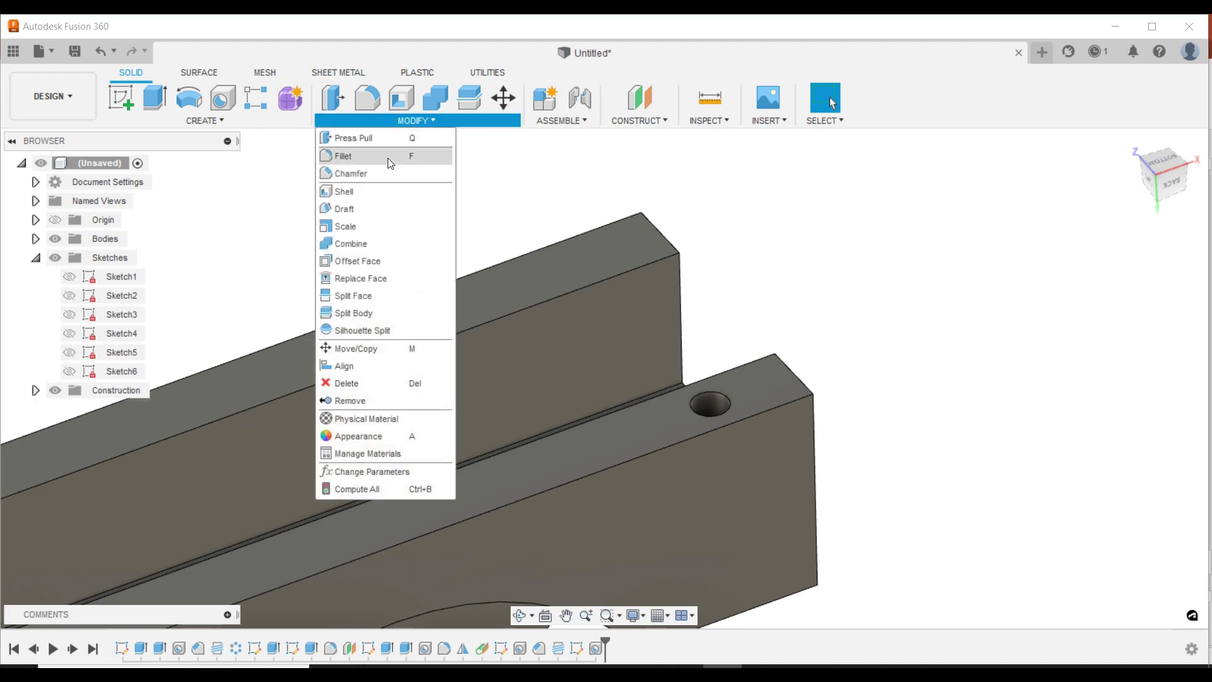
click(373, 174)
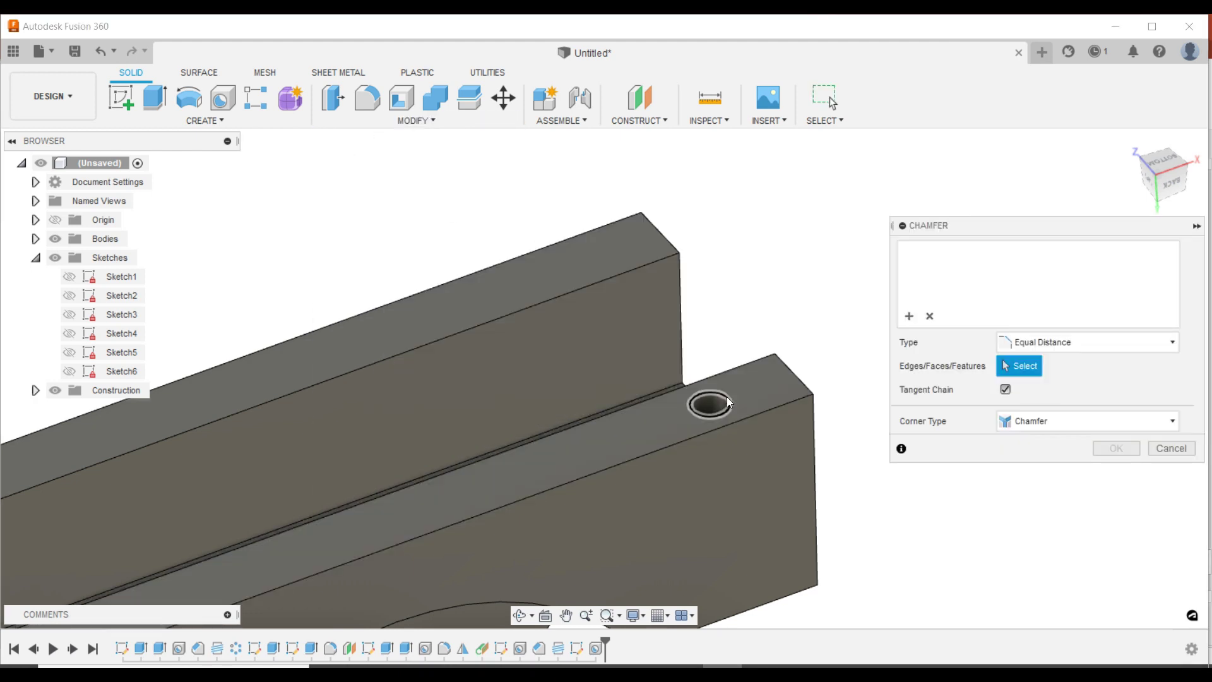
click(728, 398)
text(0.5)
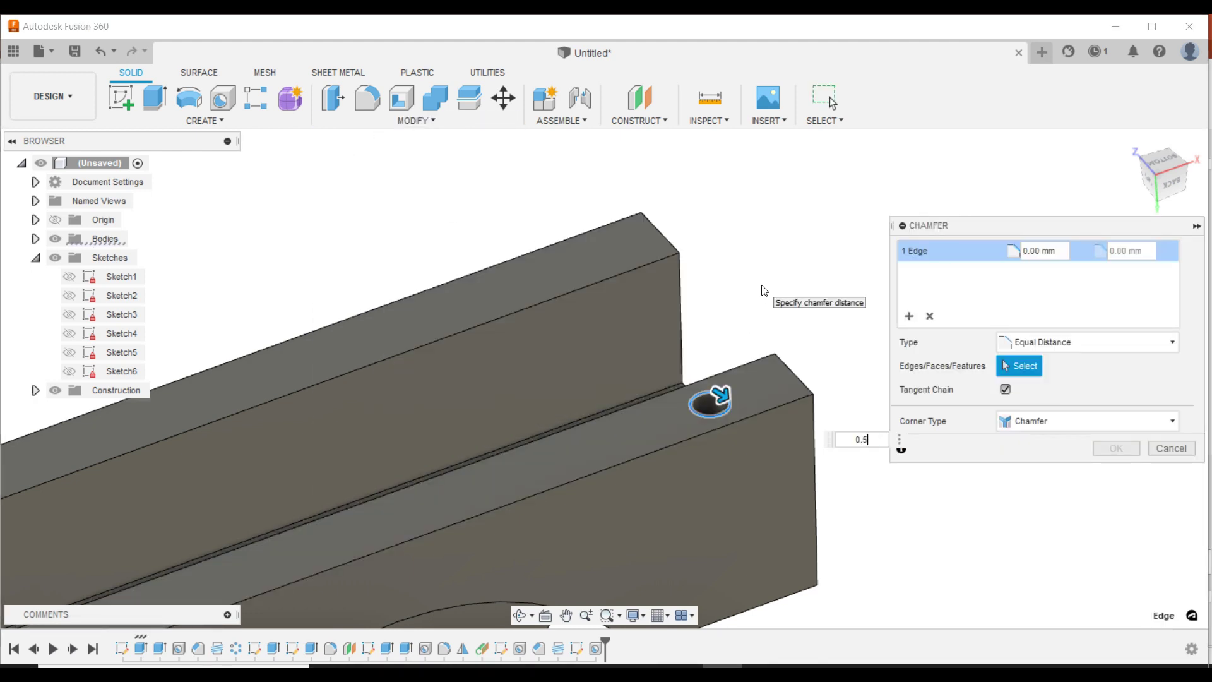
click(1115, 449)
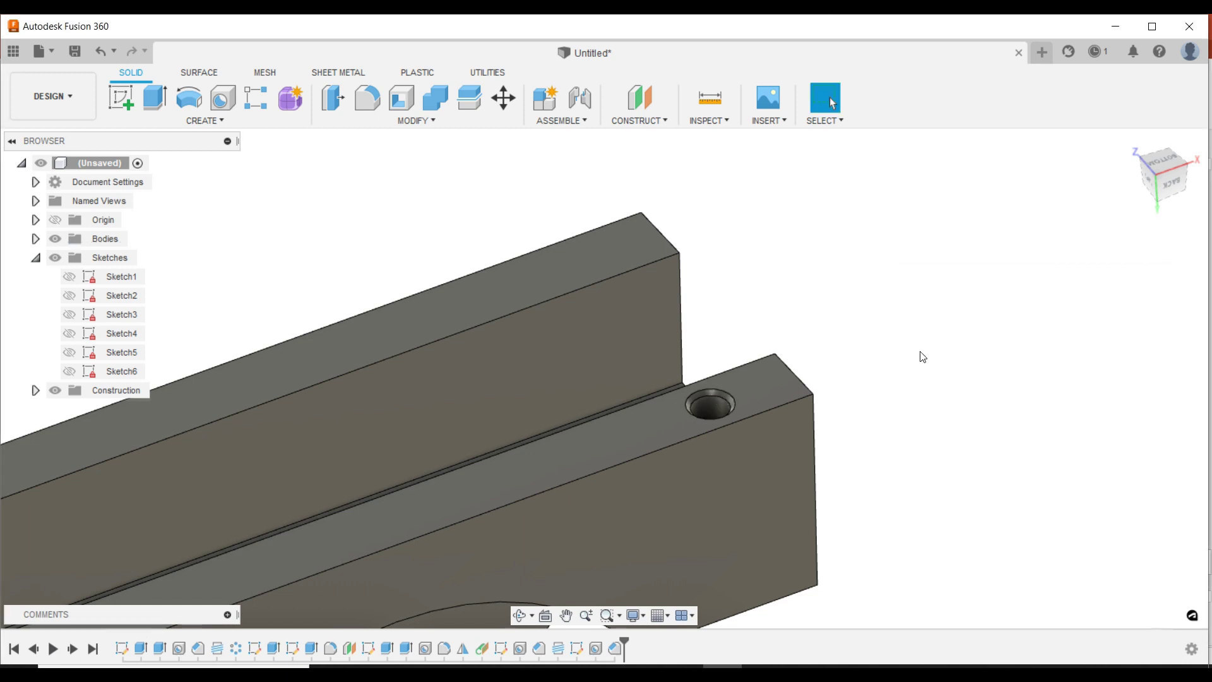
scroll(872, 290, down, 5)
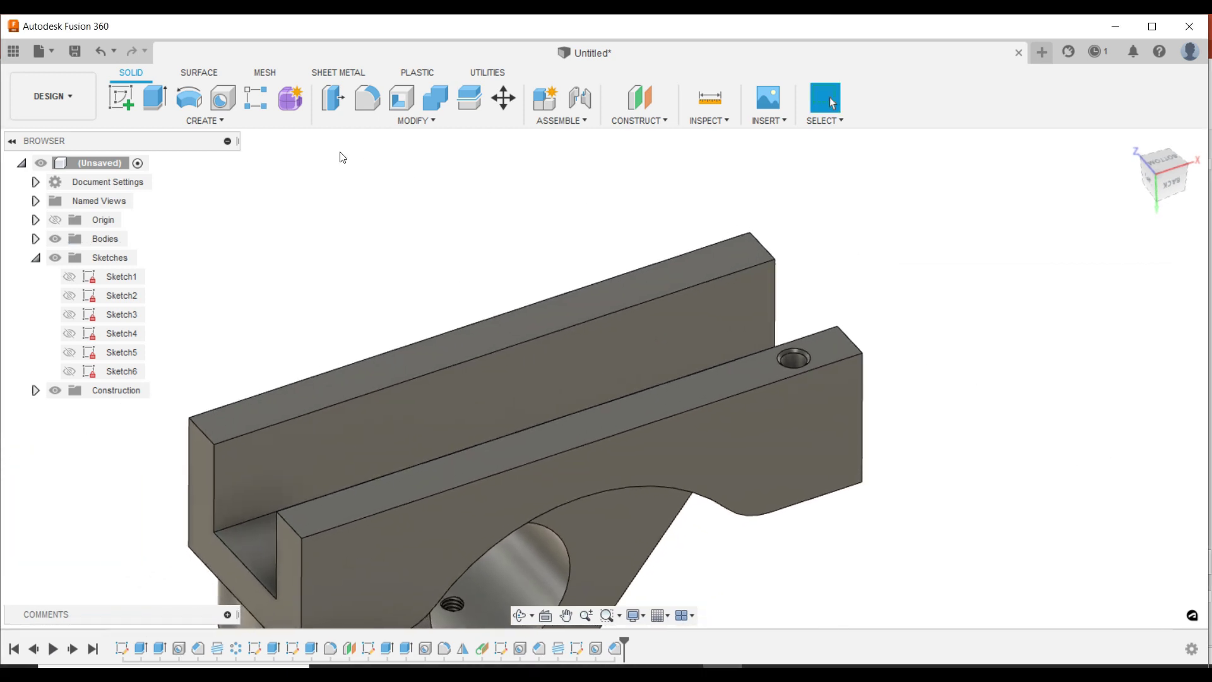
click(206, 120)
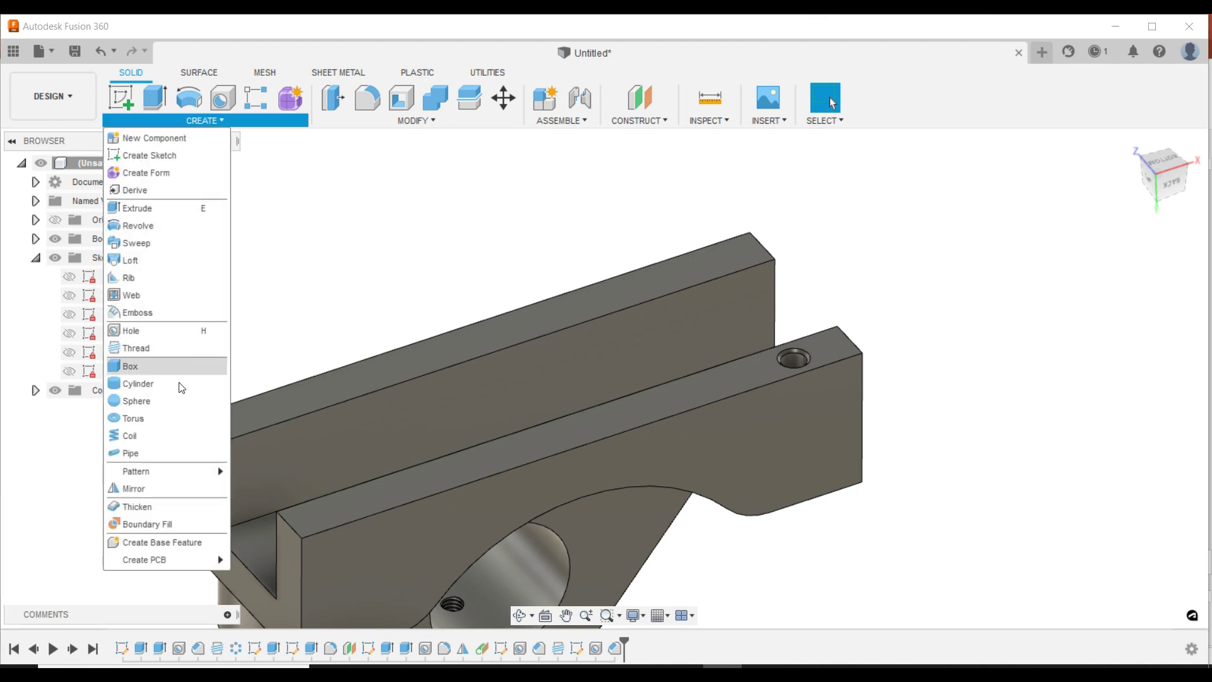
Step: Set up a modeled, partial-length thread on the hole face with size 5.0 mm
click(142, 349)
scroll(858, 330, up, 3)
scroll(857, 330, up, 2)
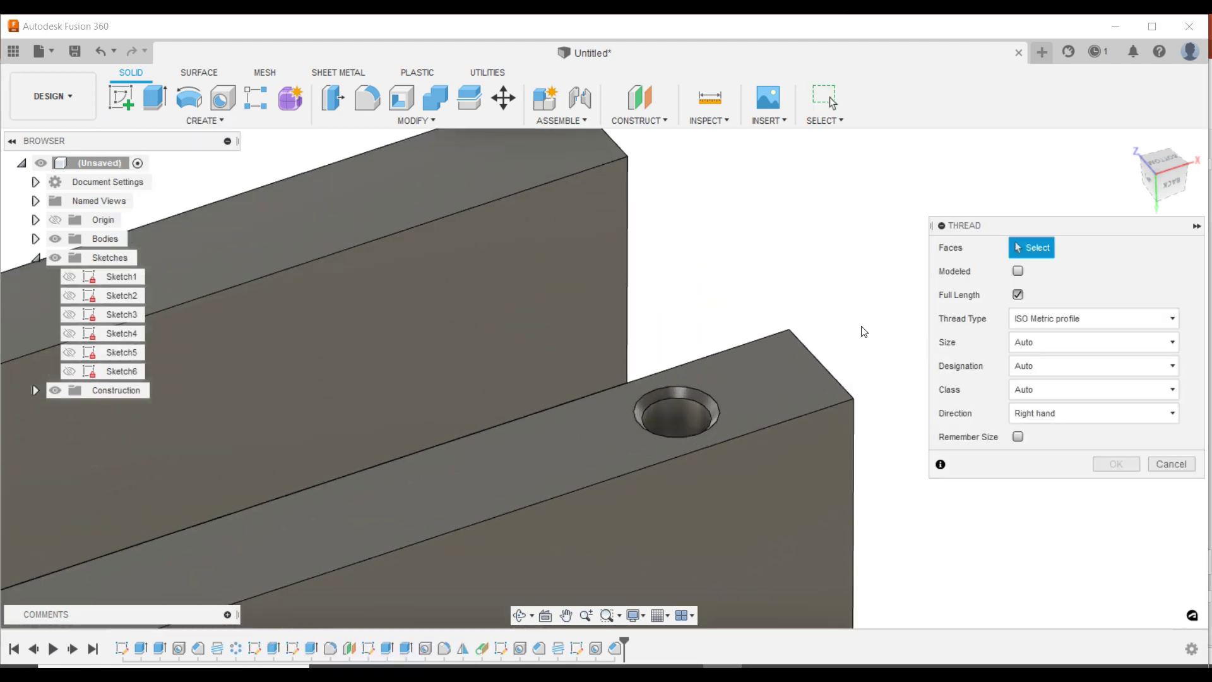
click(632, 437)
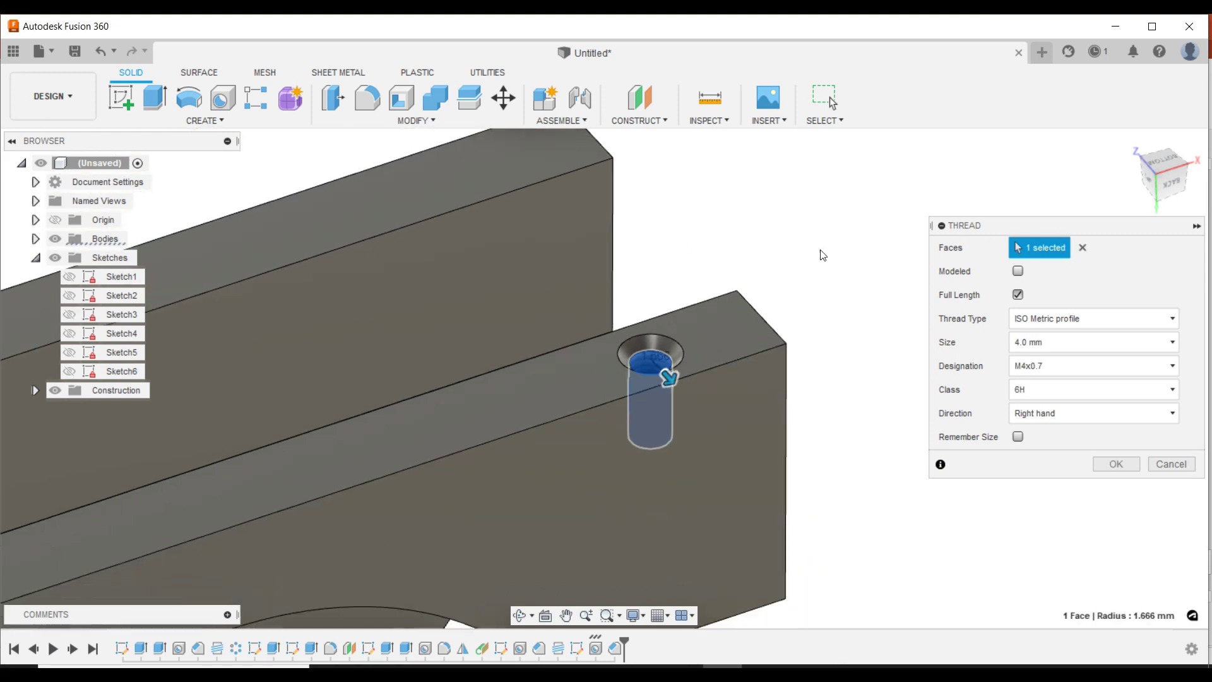
click(1018, 271)
click(1019, 295)
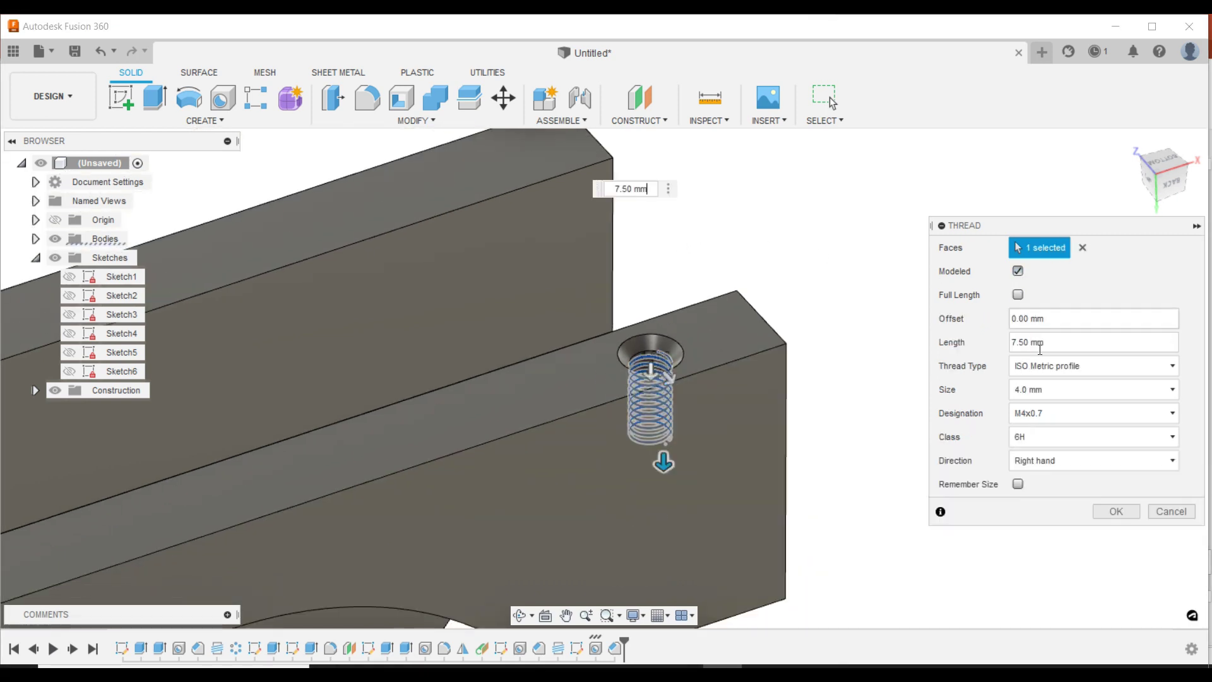
click(1071, 411)
click(1064, 389)
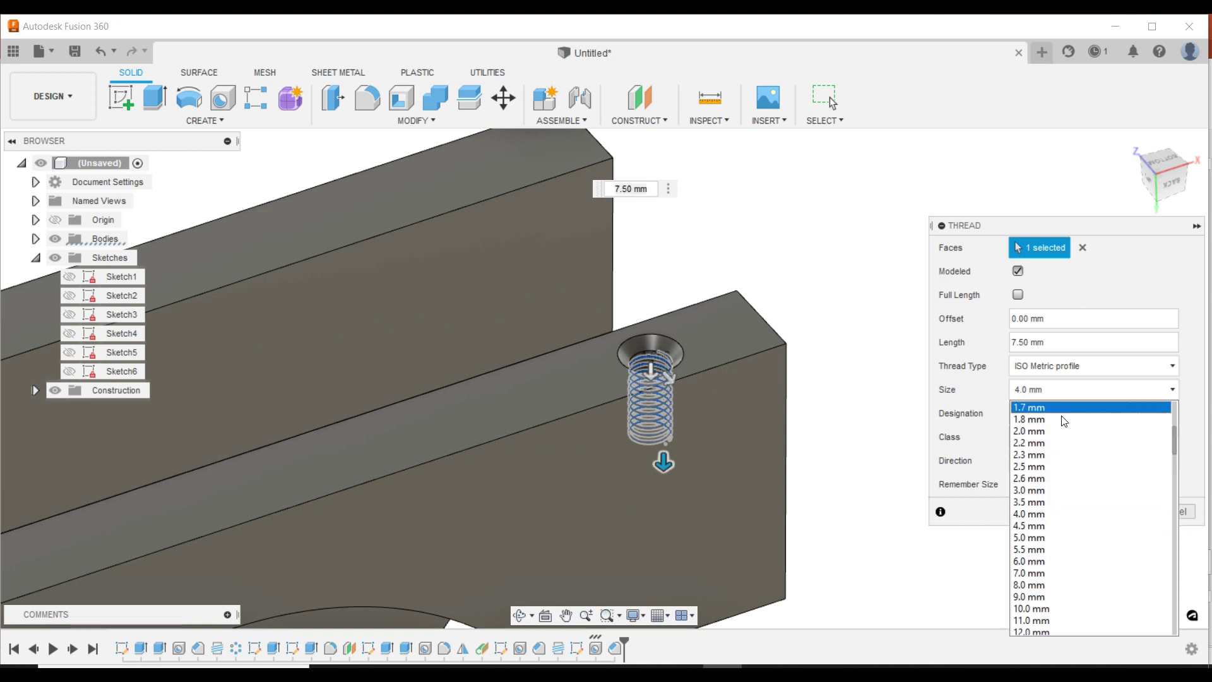
click(1048, 538)
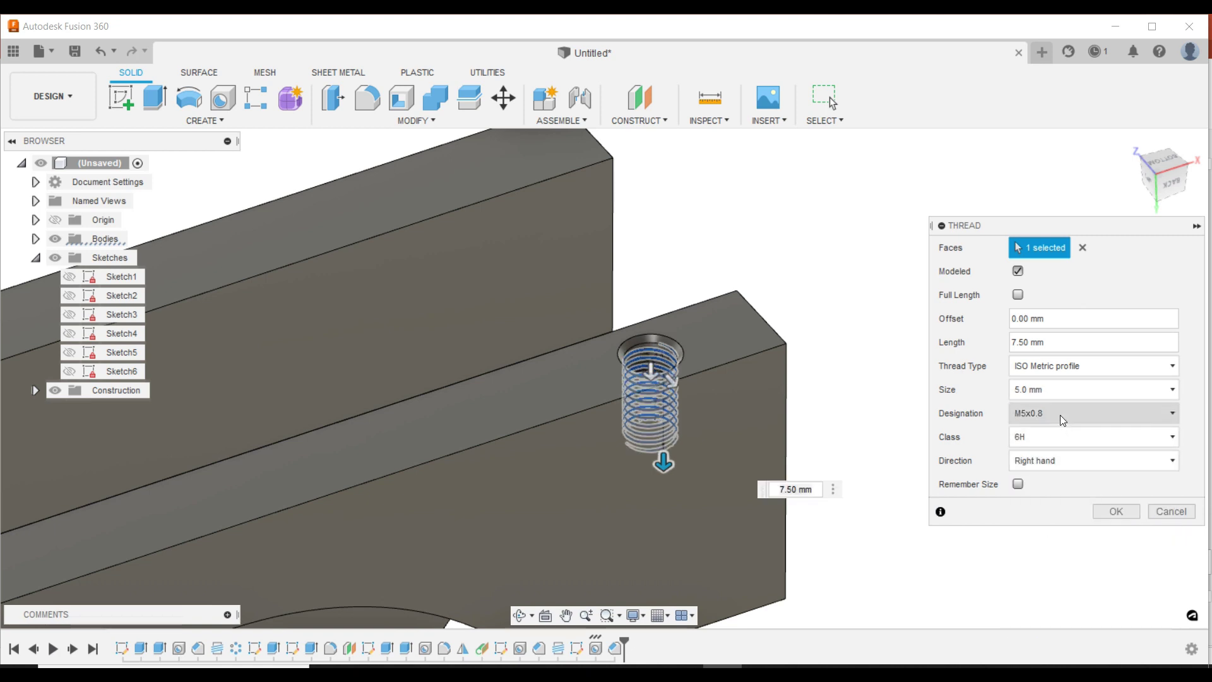
Step: Set the M5x0.8 thread length to 6 mm and create it
drag(1067, 343, 1008, 349)
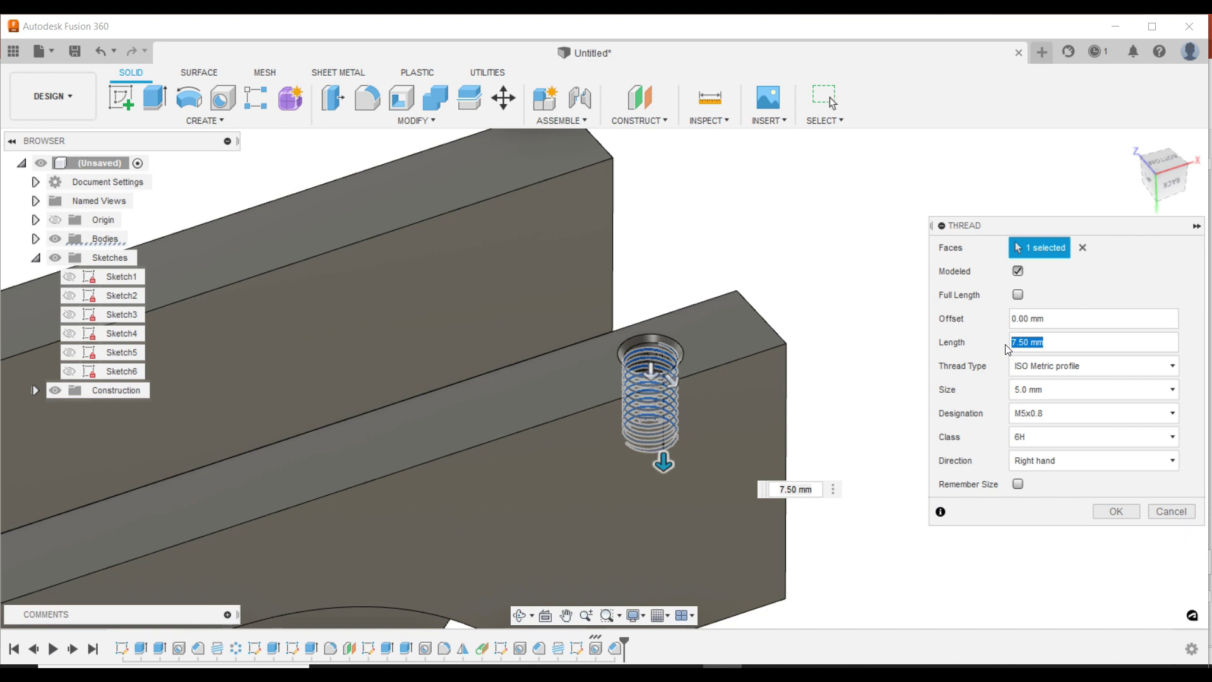
text(6)
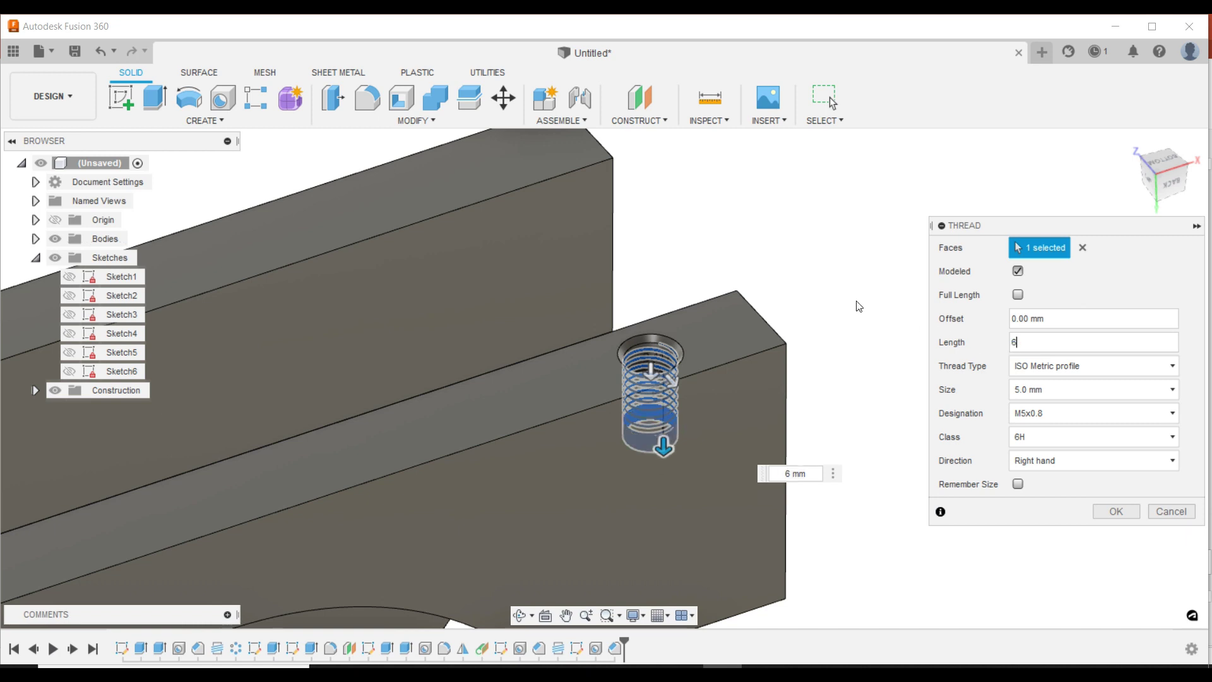
click(1117, 512)
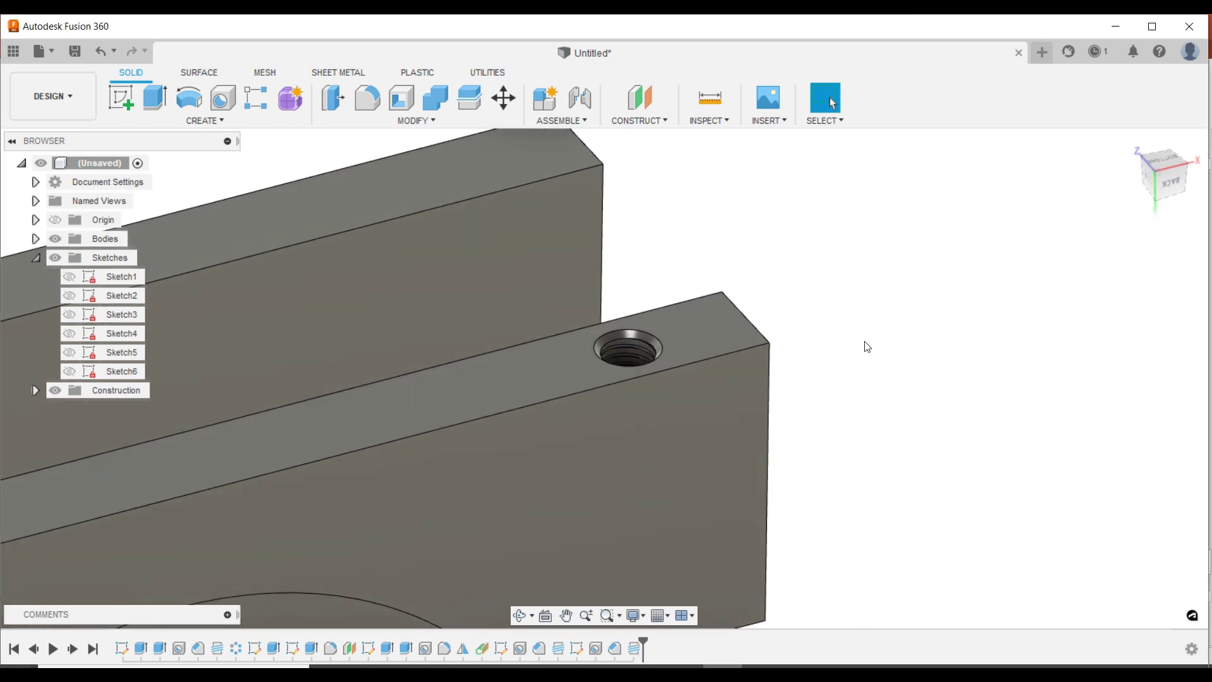
scroll(870, 337, up, 2)
scroll(661, 303, up, 3)
scroll(668, 313, up, 3)
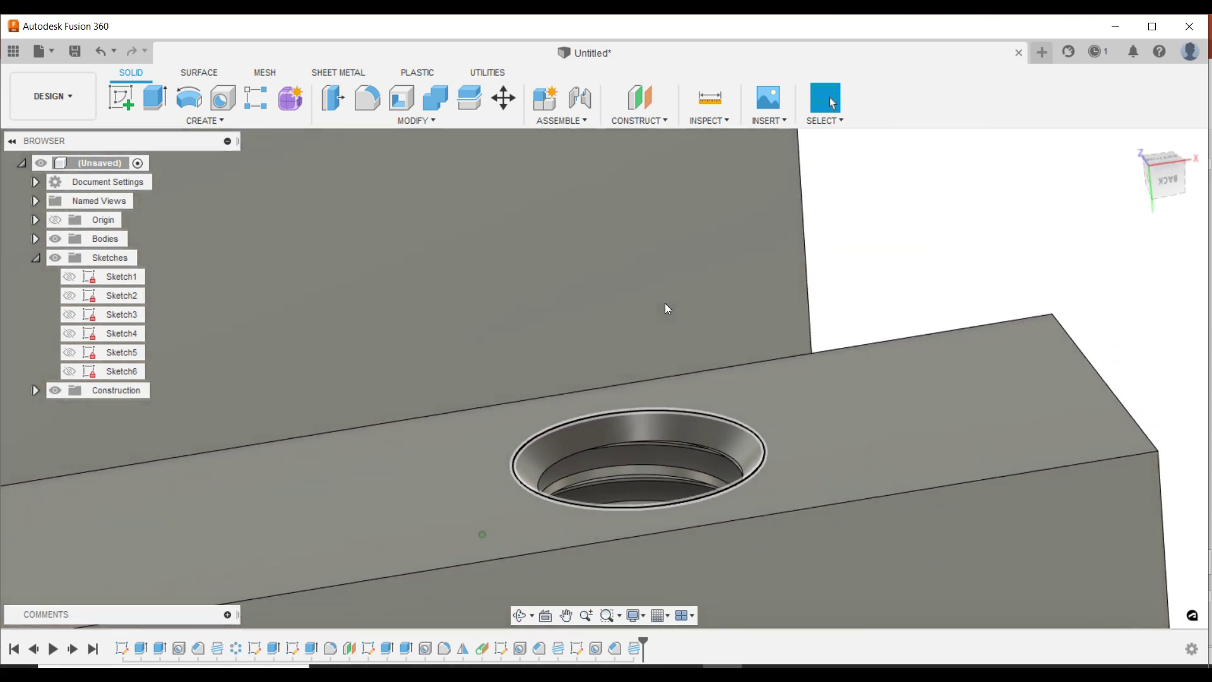
scroll(665, 305, down, 3)
scroll(812, 306, down, 2)
scroll(874, 284, down, 2)
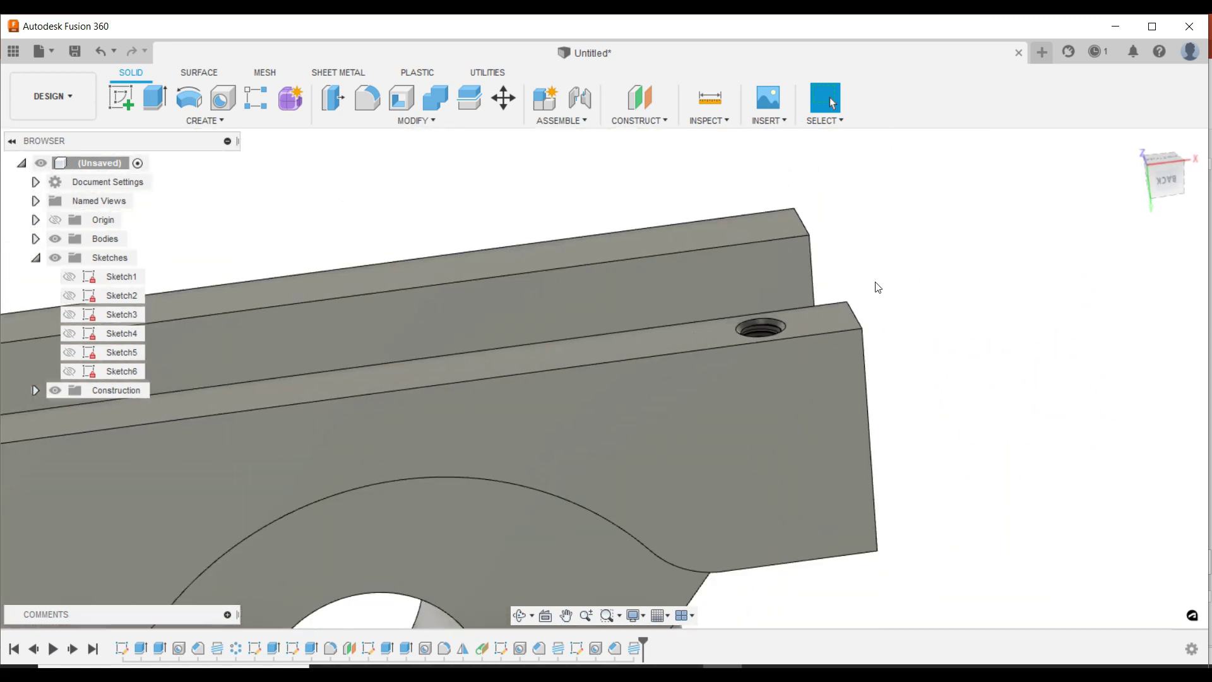
scroll(892, 292, down, 2)
shift+middle_drag(893, 291, 808, 243)
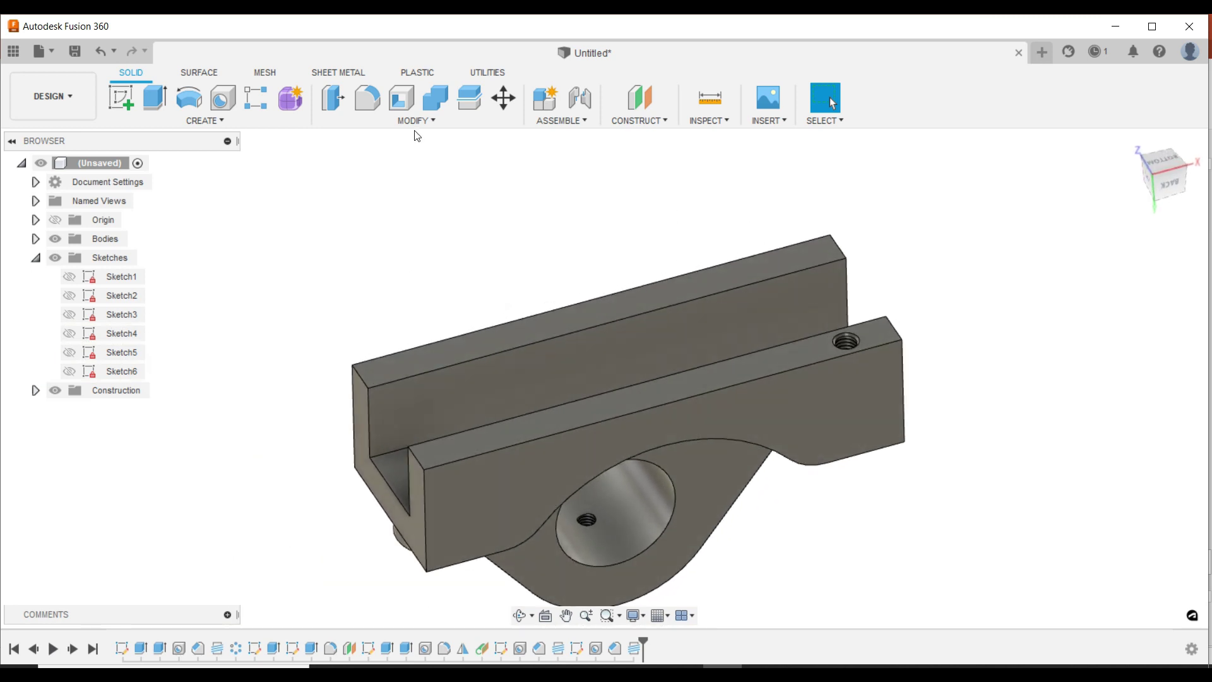
Step: Start a rectangular pattern of the hole, chamfer and thread features
click(232, 121)
click(254, 99)
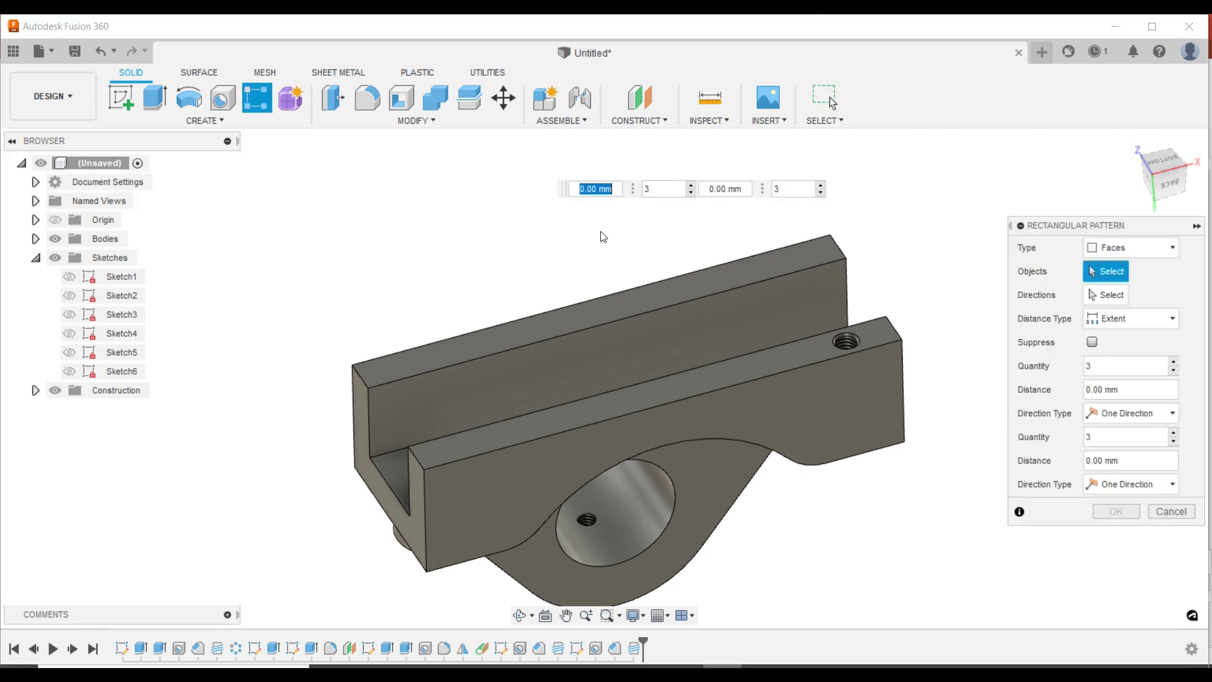
scroll(971, 285, up, 3)
click(1116, 247)
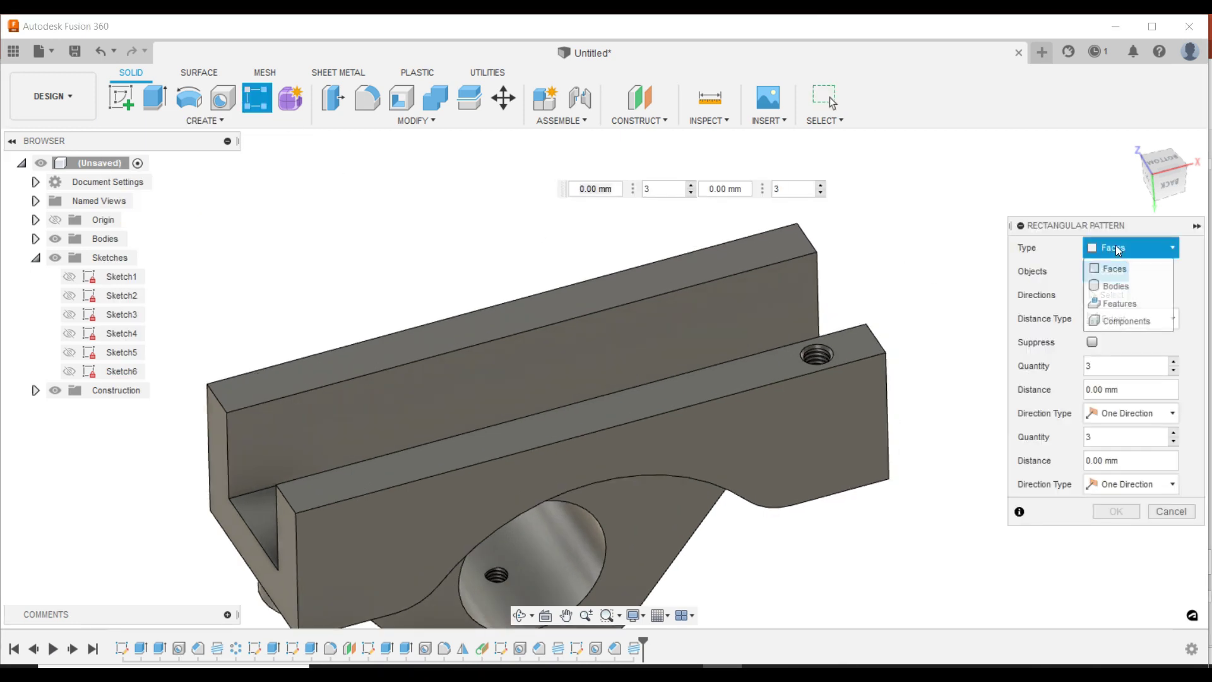
click(1117, 304)
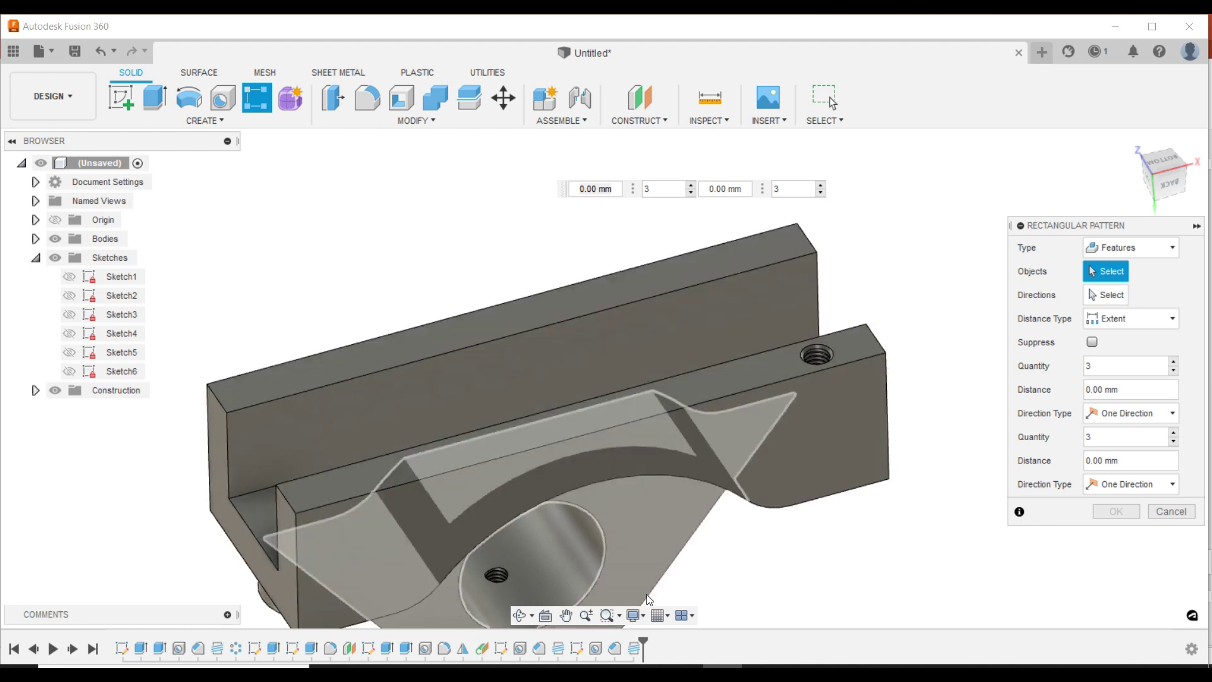
click(596, 648)
click(635, 648)
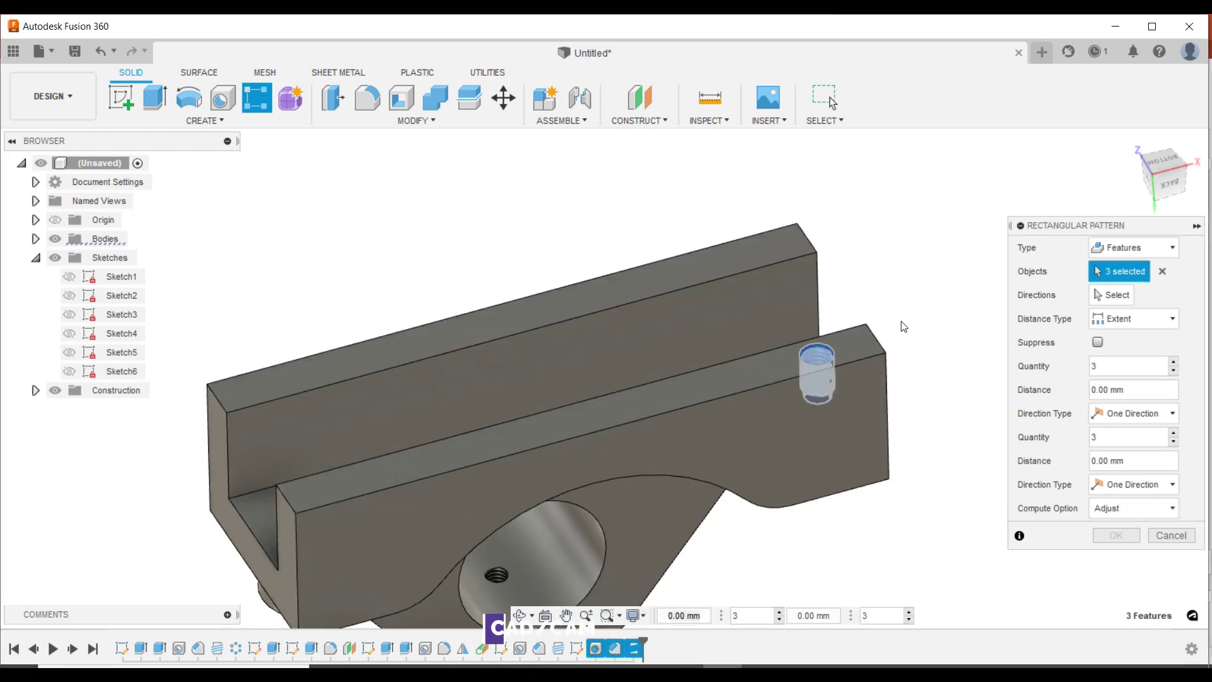
scroll(961, 338, down, 3)
scroll(964, 338, up, 4)
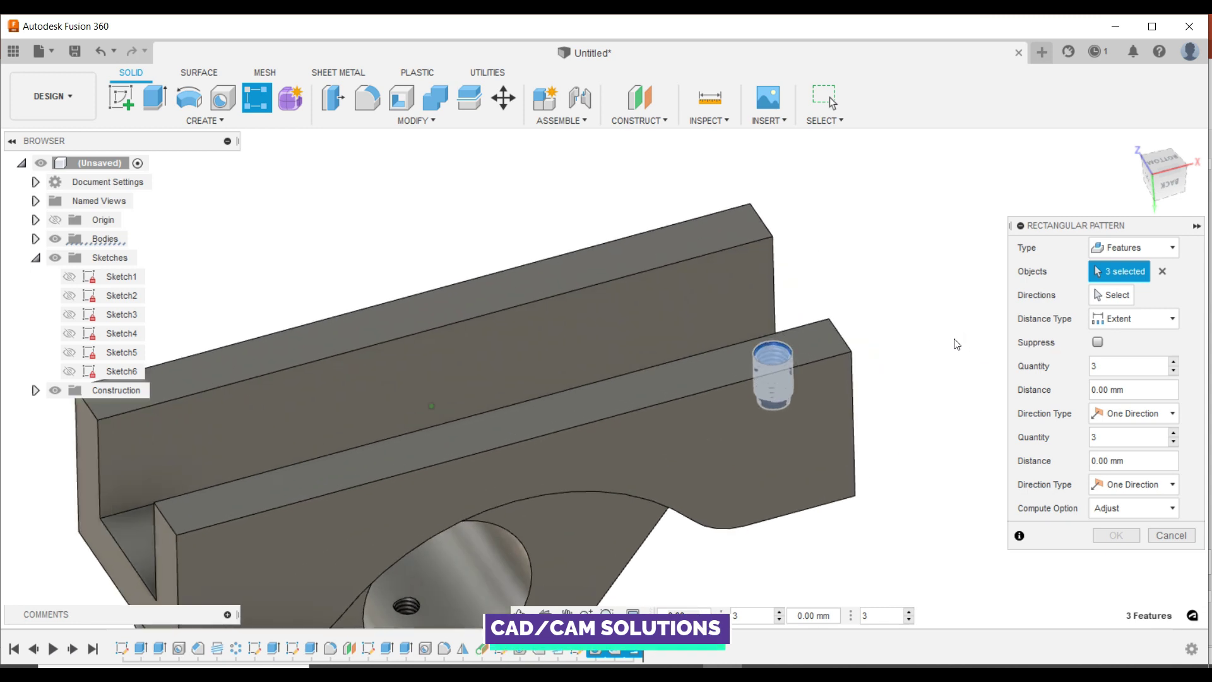
scroll(963, 340, down, 2)
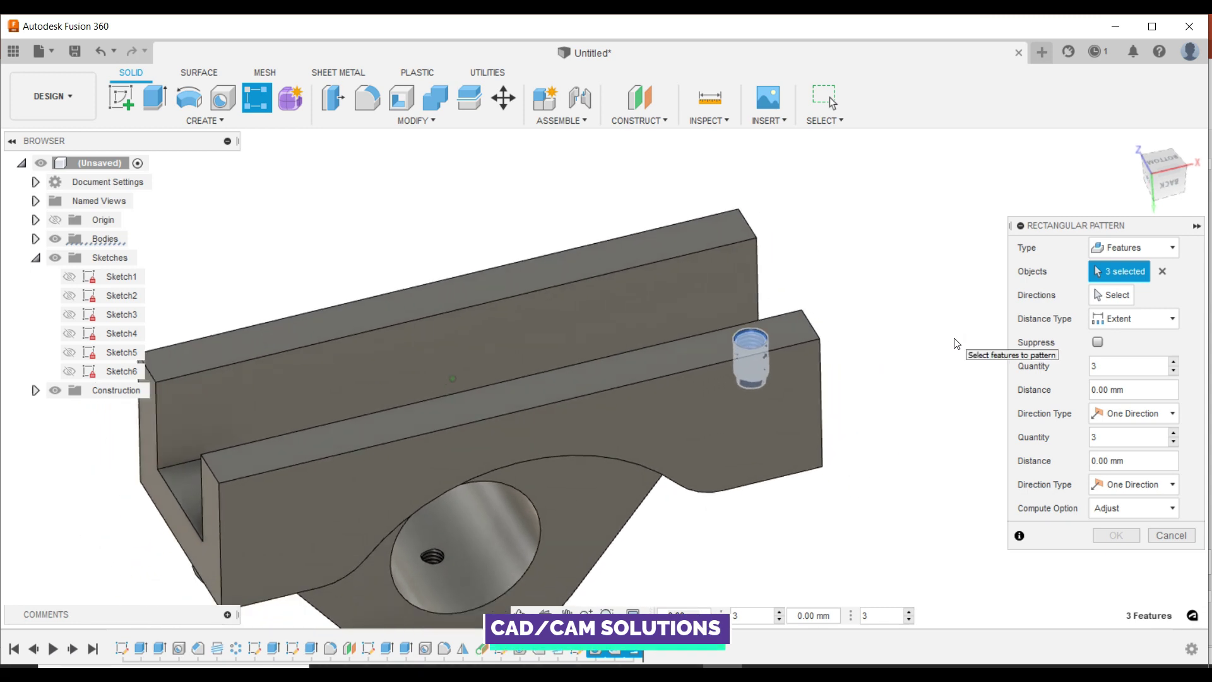
Step: Direct the pattern along the front wall's top edge: 5 copies across 100 mm
click(1100, 294)
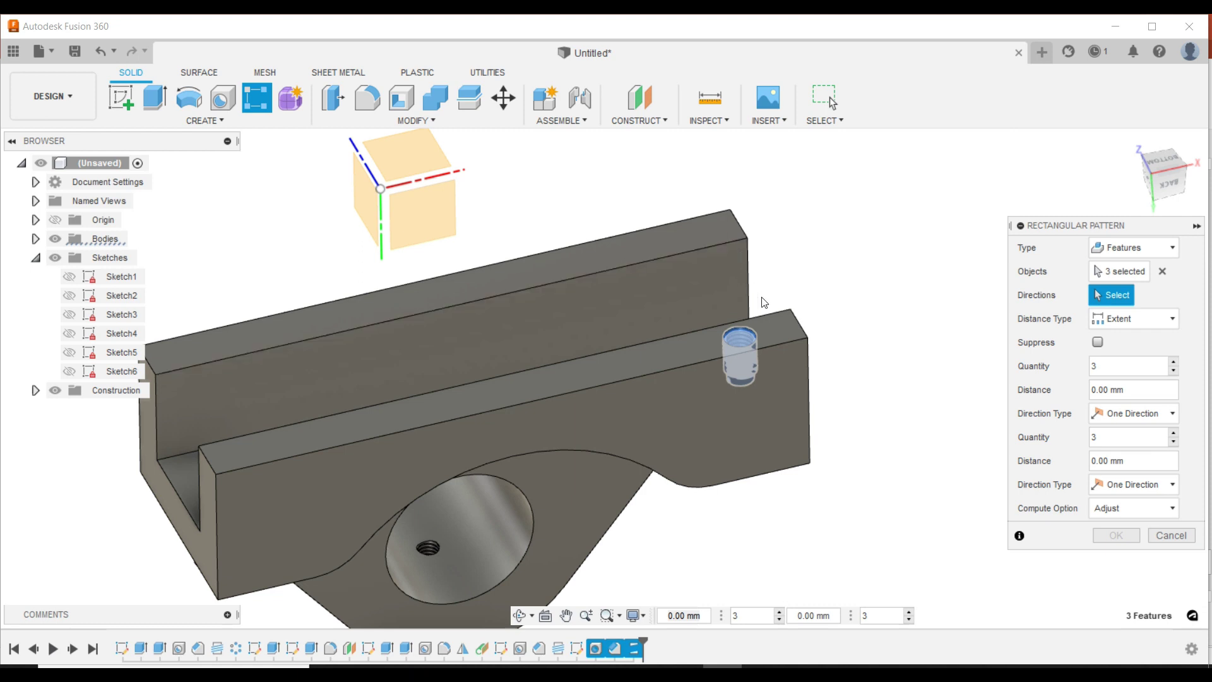
click(789, 338)
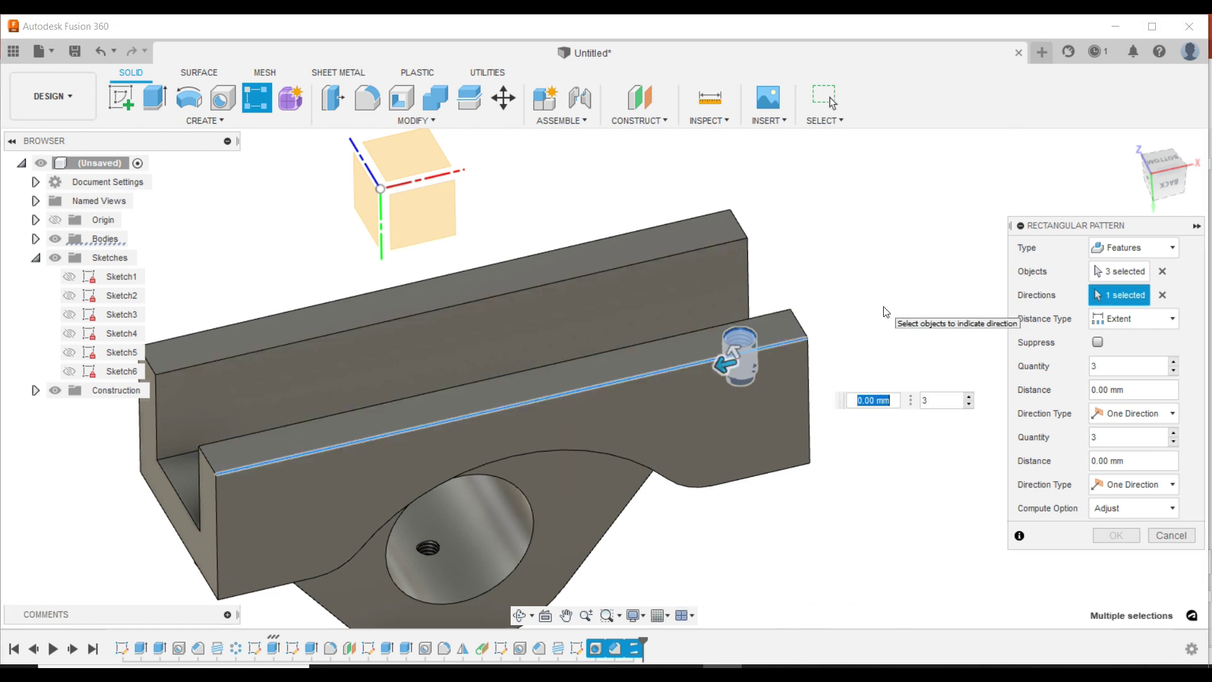
text(20)
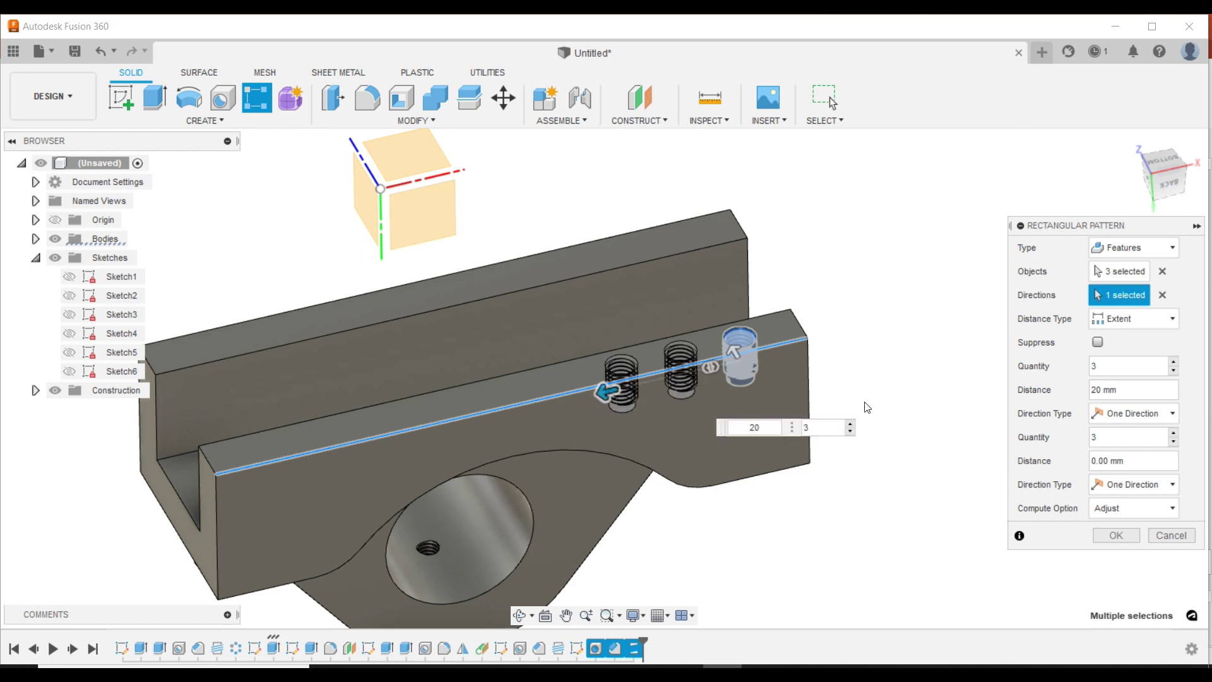
click(807, 428)
text(5)
key(Return)
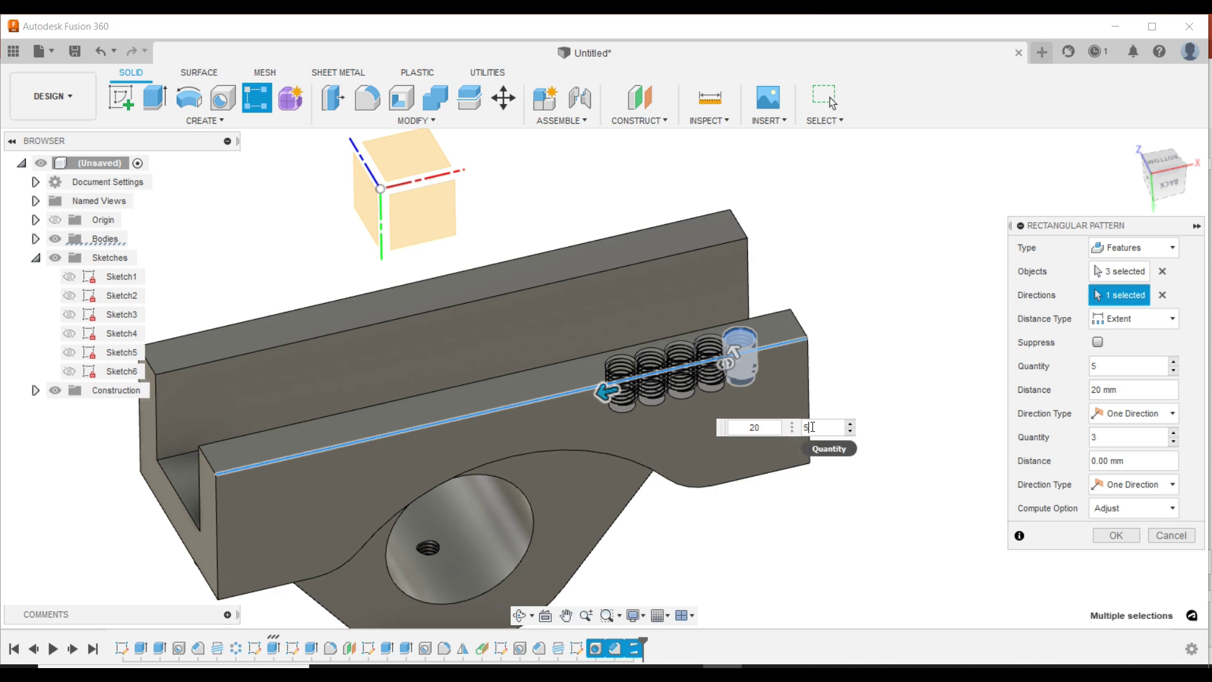
double_click(755, 428)
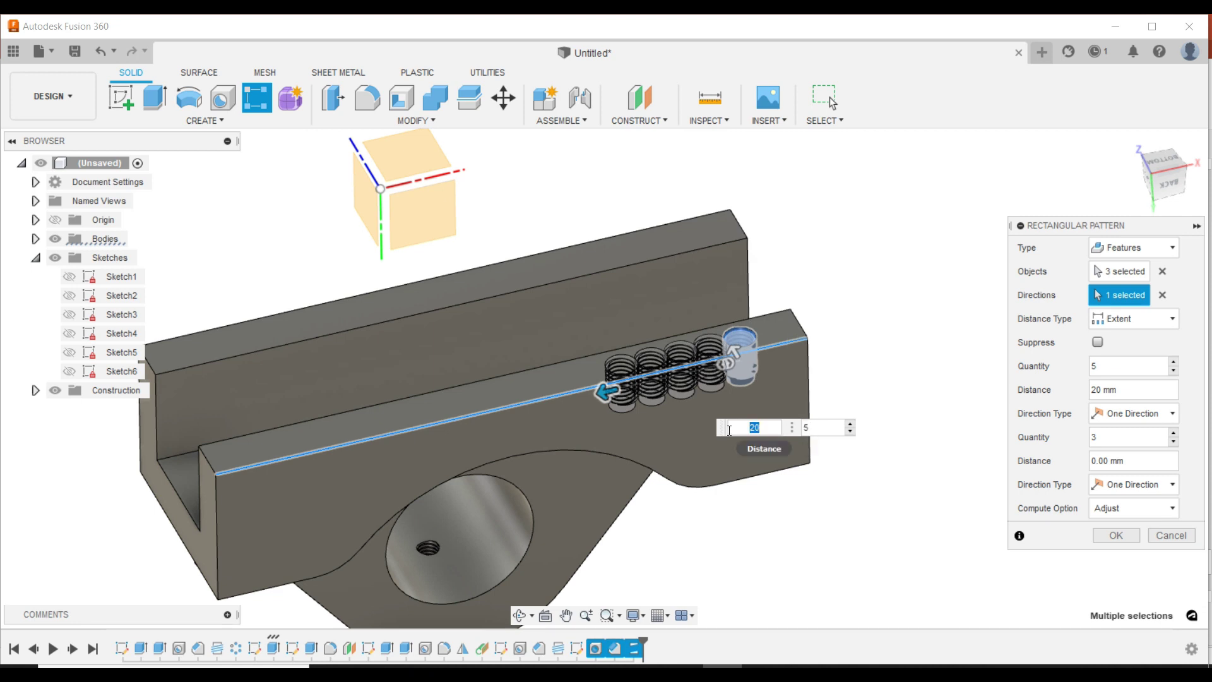
text(100)
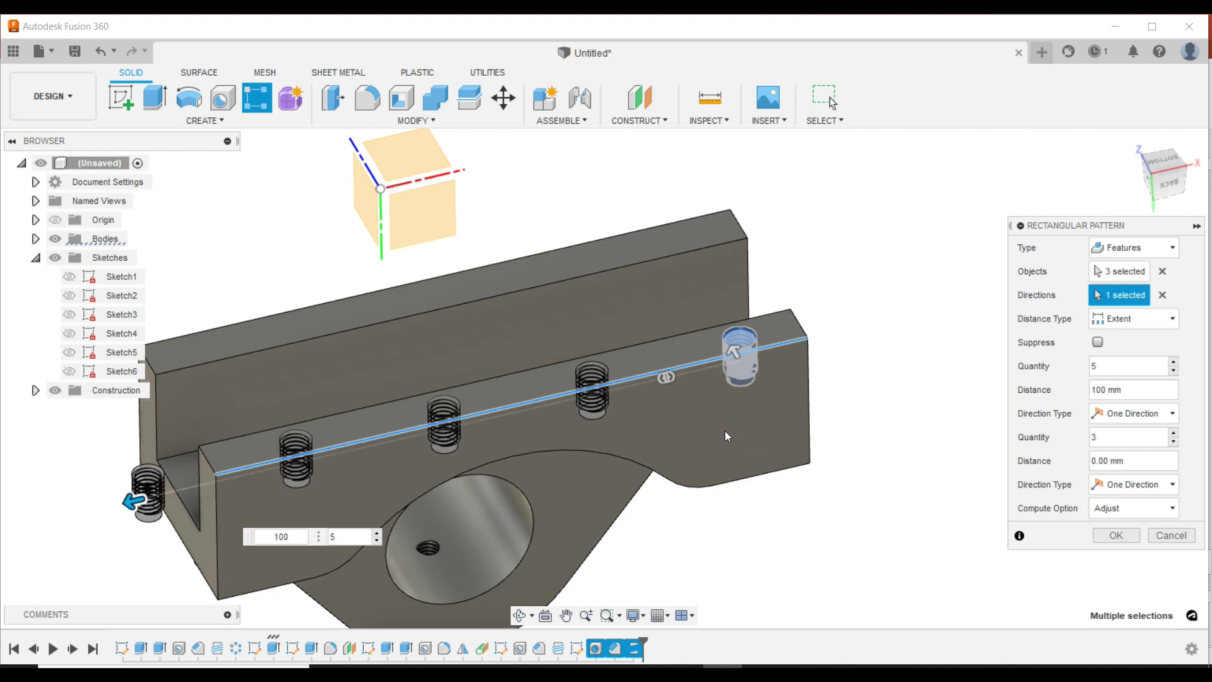
scroll(883, 411, down, 2)
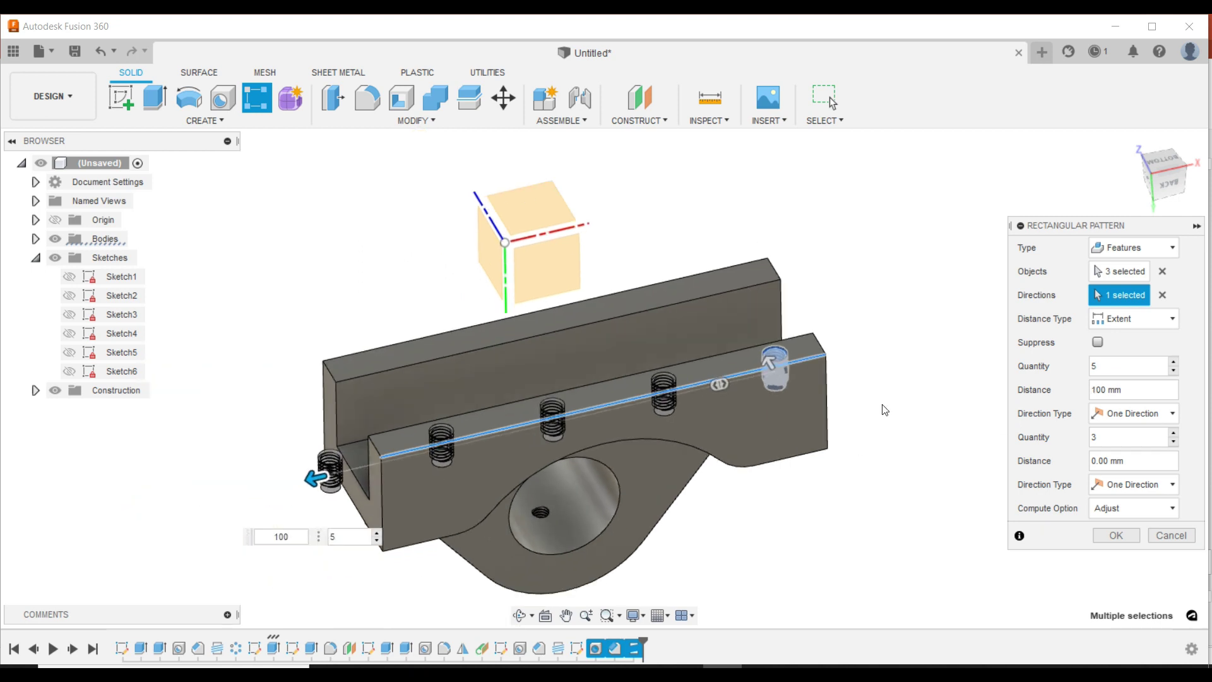
key(Tab)
scroll(737, 399, down, 1)
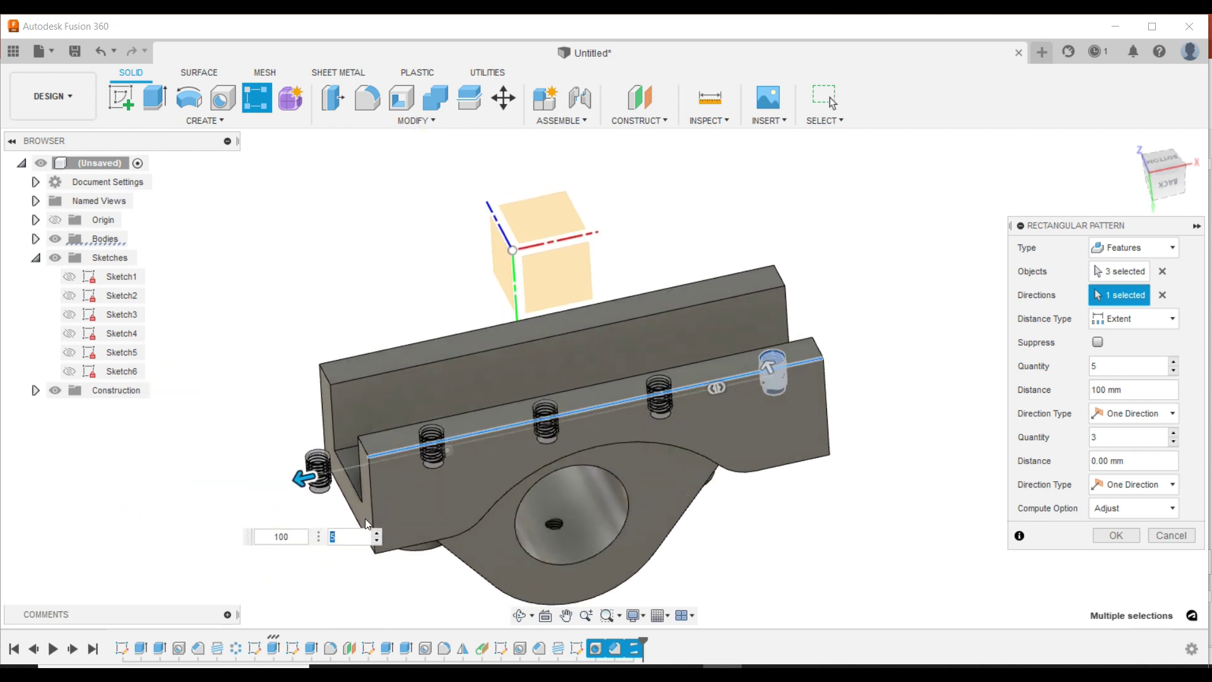
Step: Change the rectangular pattern spacing to 80 mm, keeping 5 threaded-hole copies
click(283, 537)
text(80)
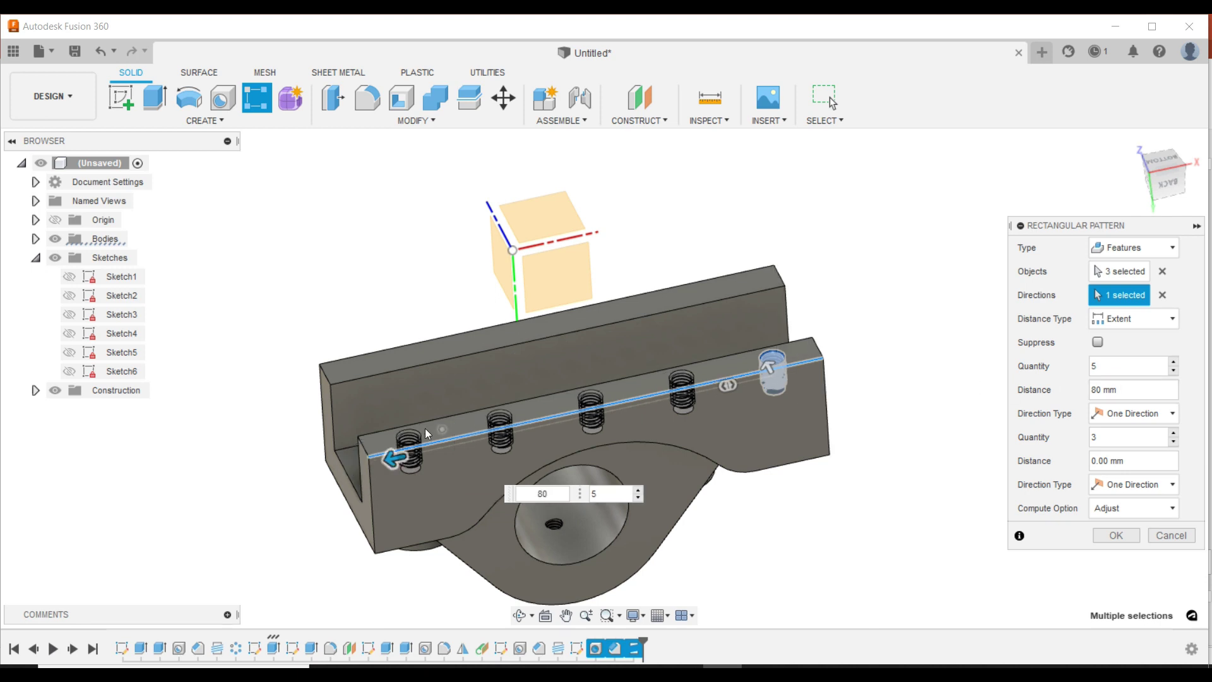
key(Tab)
text(5)
scroll(855, 354, up, 1)
scroll(855, 354, up, 3)
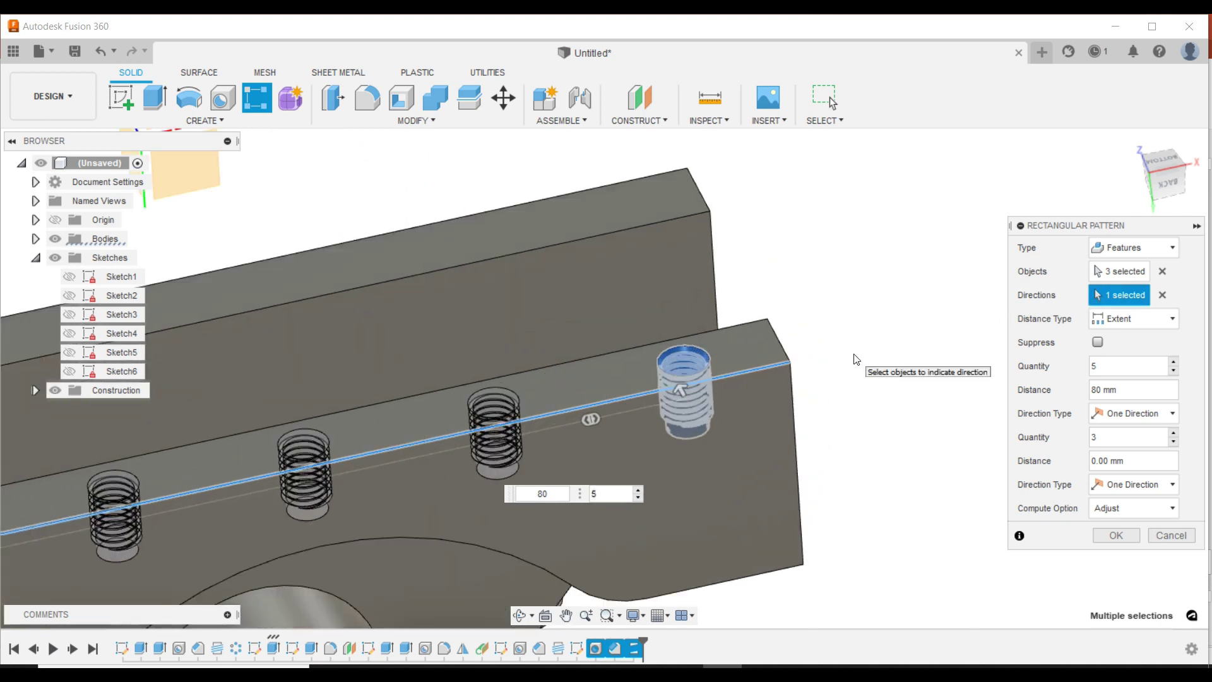
Step: Move the pattern dialog aside, orbit, and review both Direction Type options without changing them
drag(1121, 225, 956, 172)
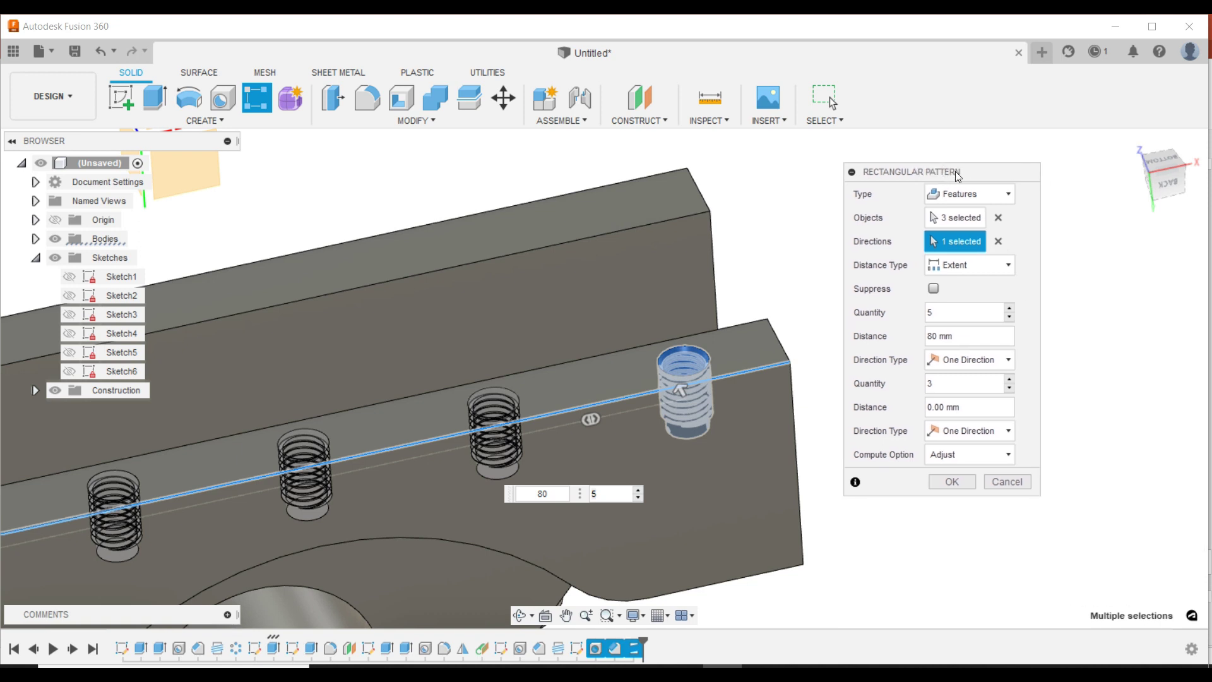
shift+middle_drag(777, 253, 717, 302)
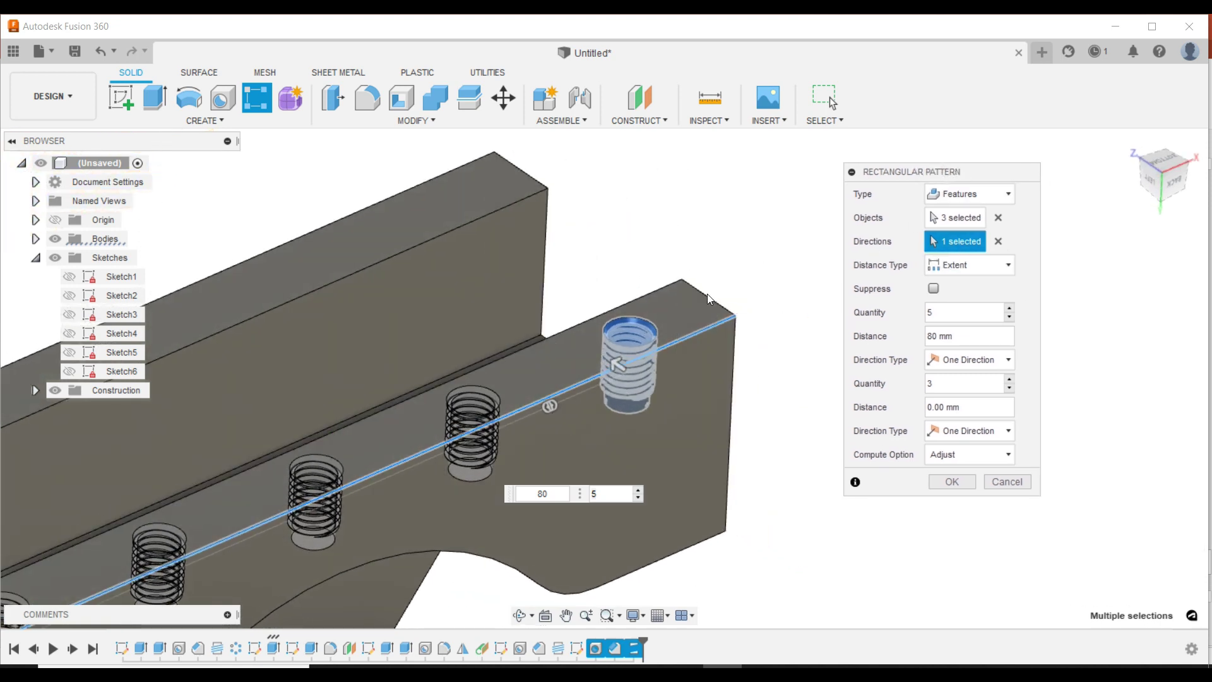
click(948, 433)
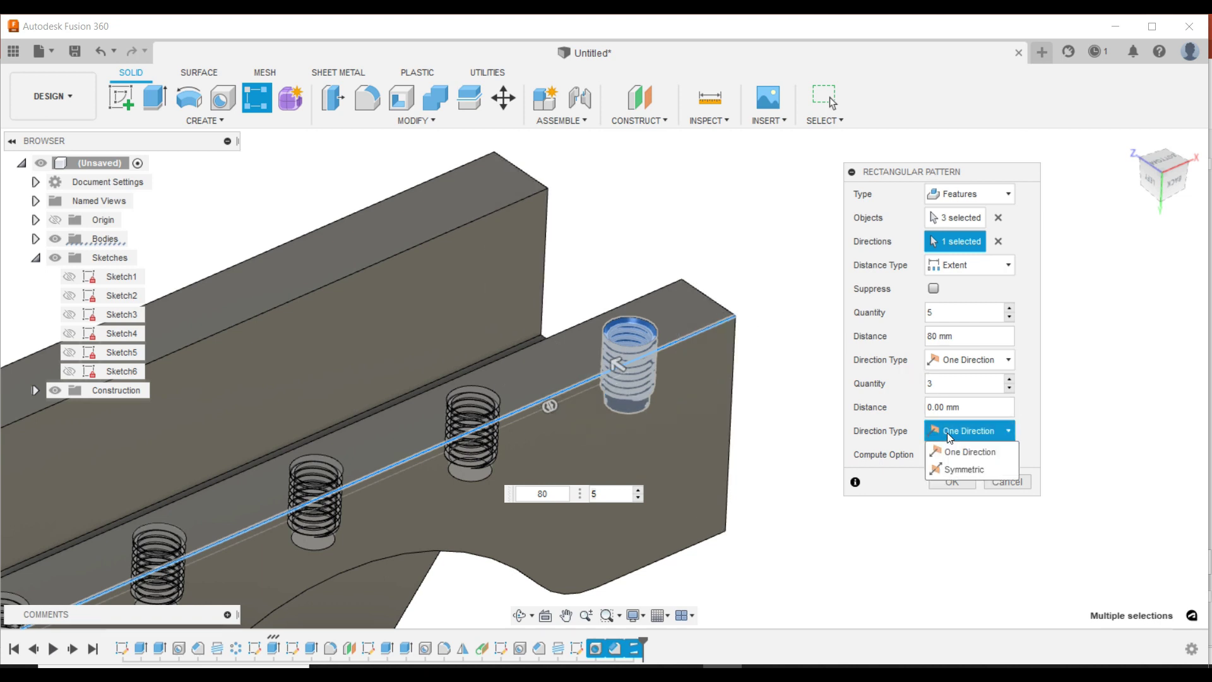
click(957, 383)
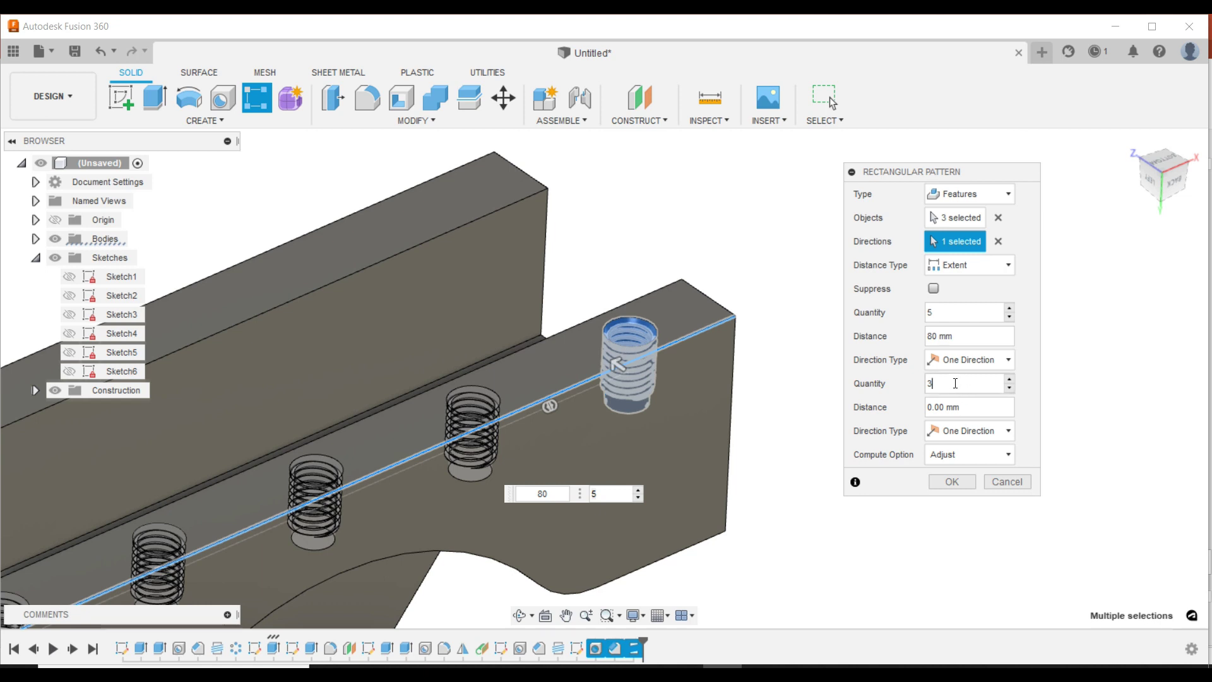
click(957, 365)
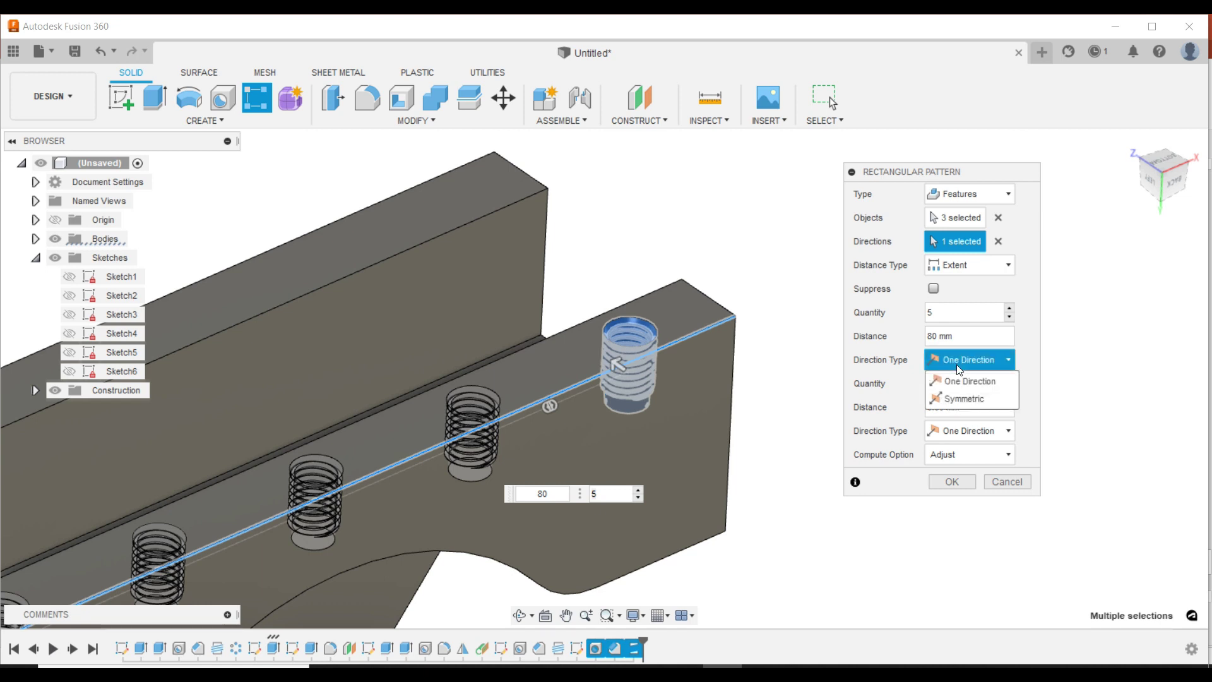
click(1140, 369)
Step: Set the pattern's Compute Option to Optimized and clear the selected direction edge
click(970, 455)
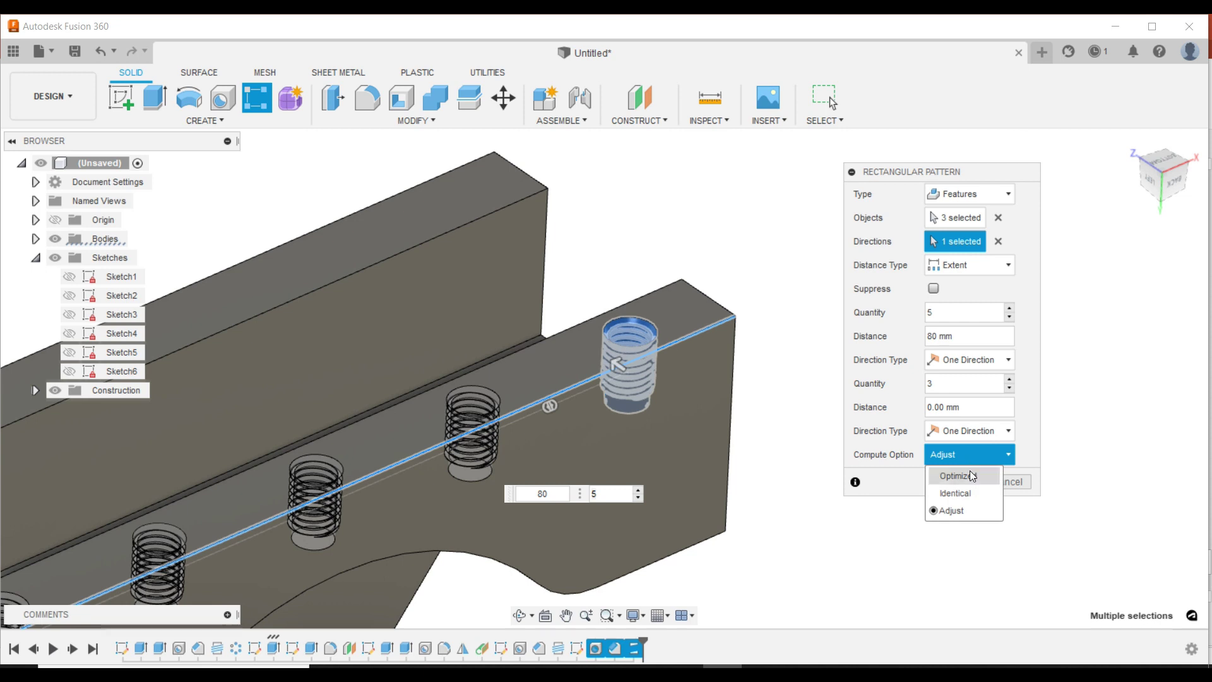
click(970, 476)
scroll(768, 376, down, 3)
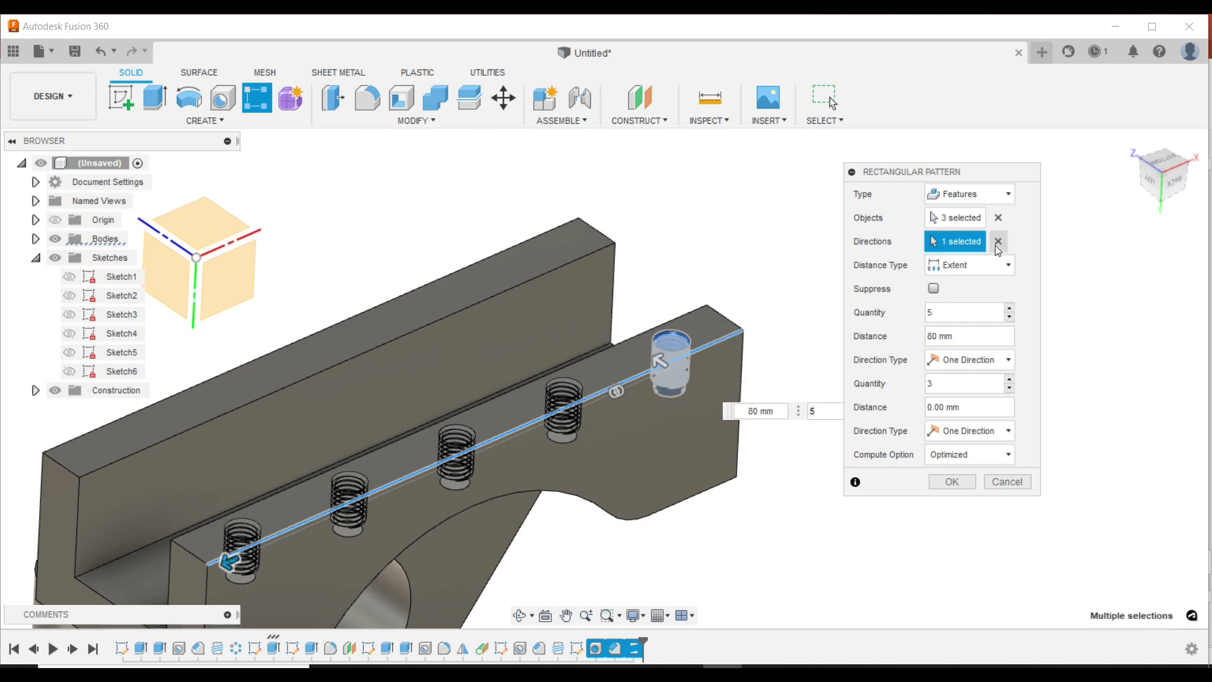
click(997, 244)
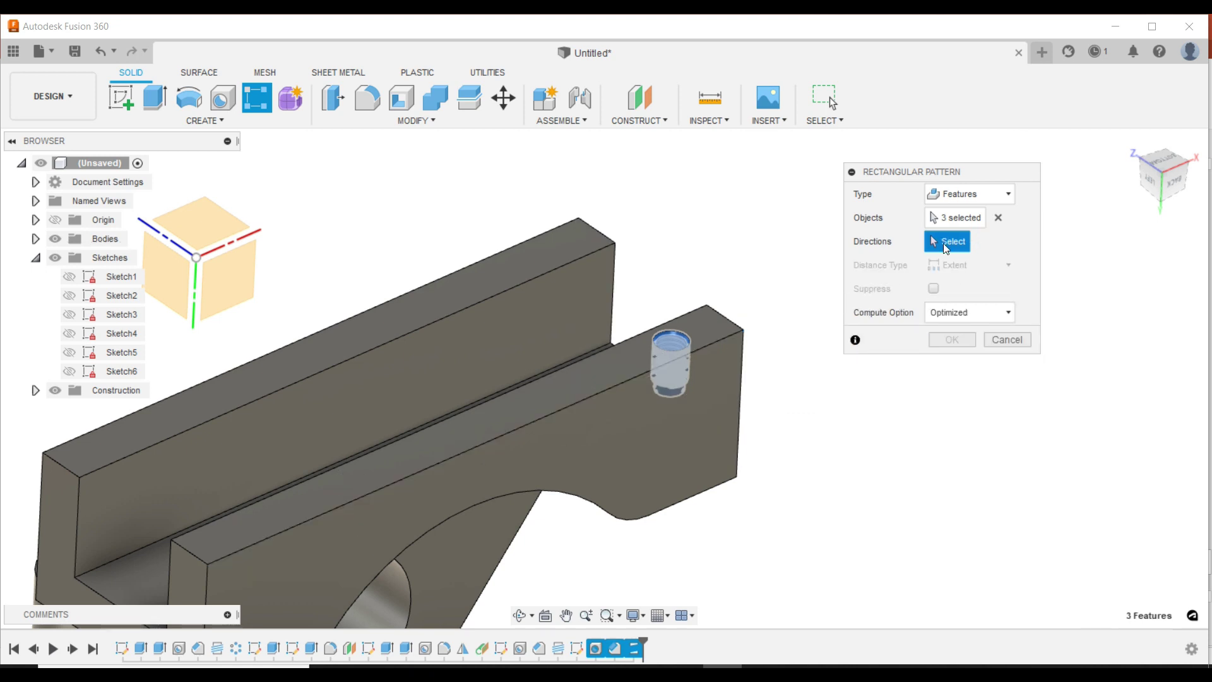
Step: Pick a housing edge as the pattern direction and drag out a second direction
click(729, 331)
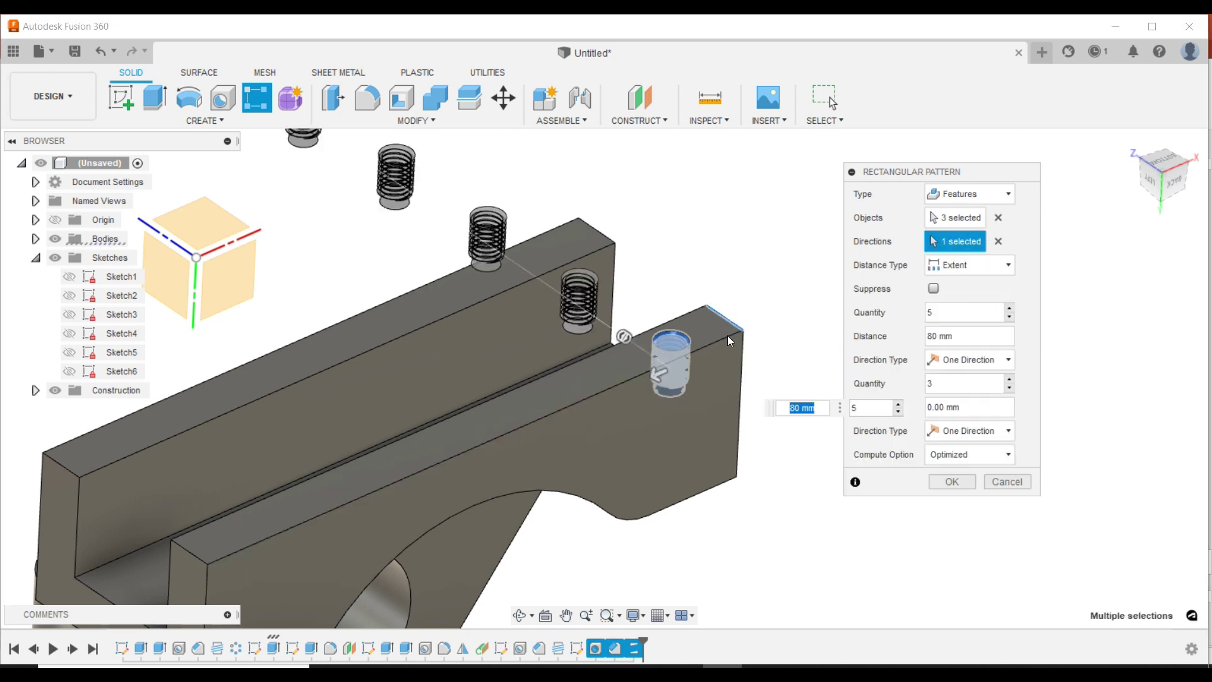
scroll(728, 335, down, 3)
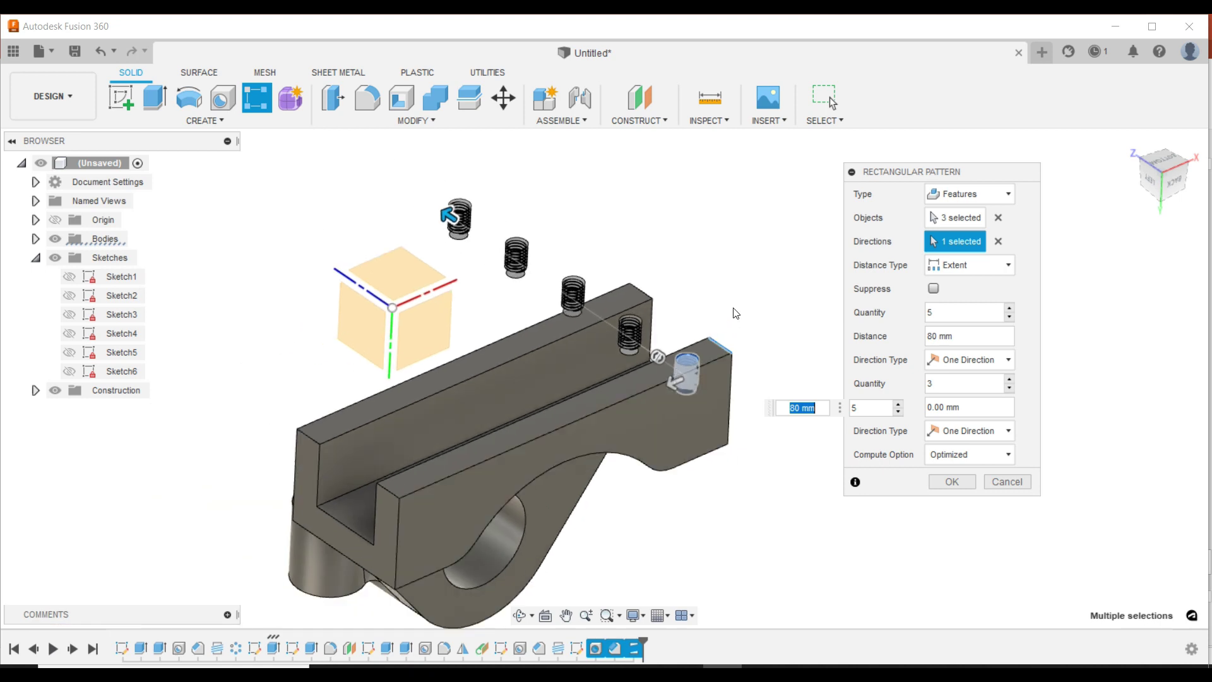
shift+middle_drag(737, 313, 669, 379)
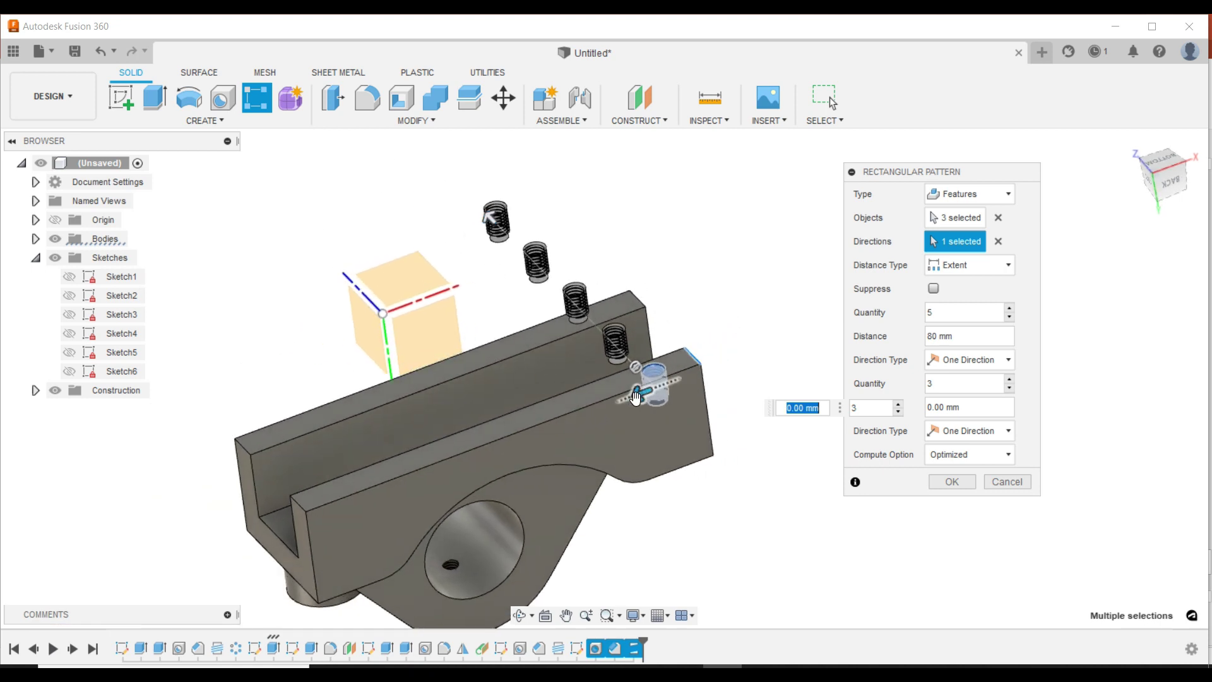
mouse_move(643, 393)
mouse_down()
mouse_move(409, 450)
mouse_move(401, 483)
mouse_up()
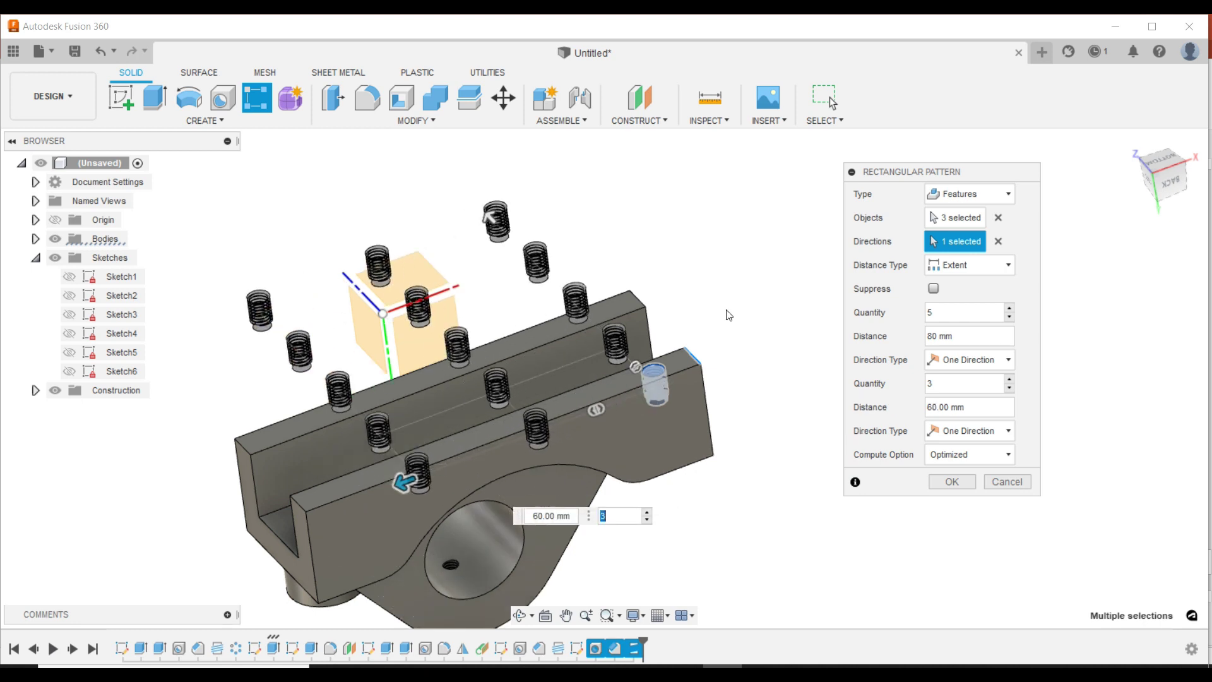
scroll(742, 302, up, 2)
scroll(742, 303, down, 2)
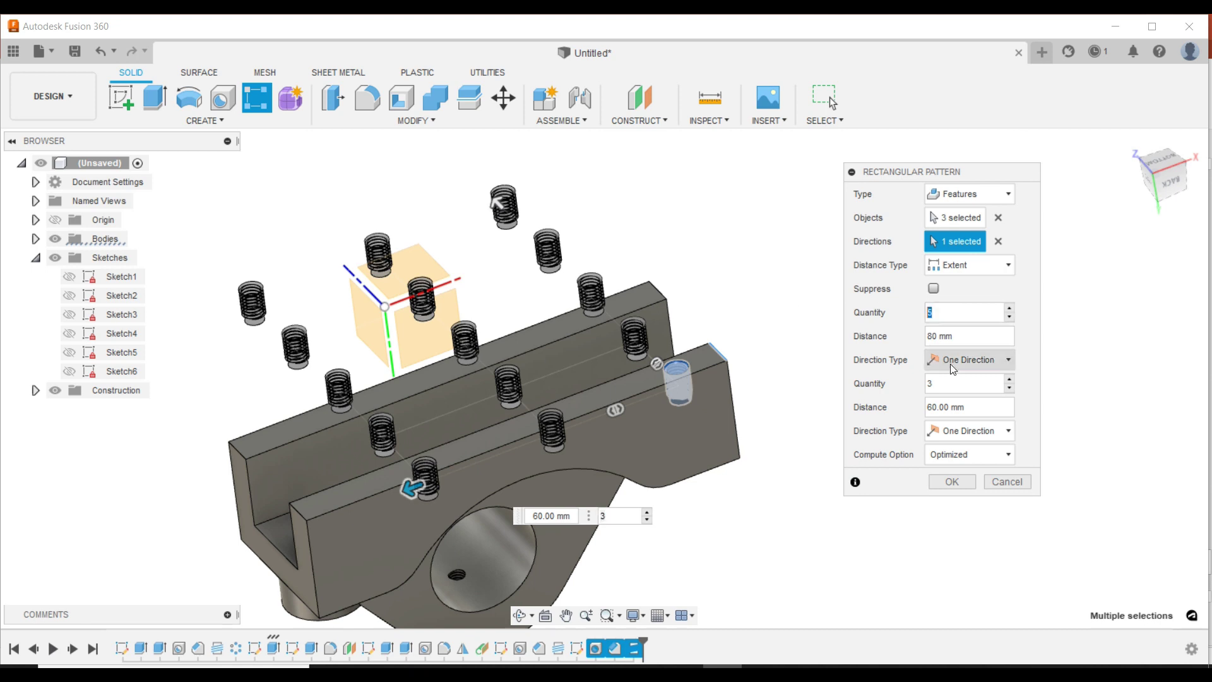
Step: Set spacings of 80 mm and 28 mm for the 2 × 5 hole grid and apply it
click(932, 383)
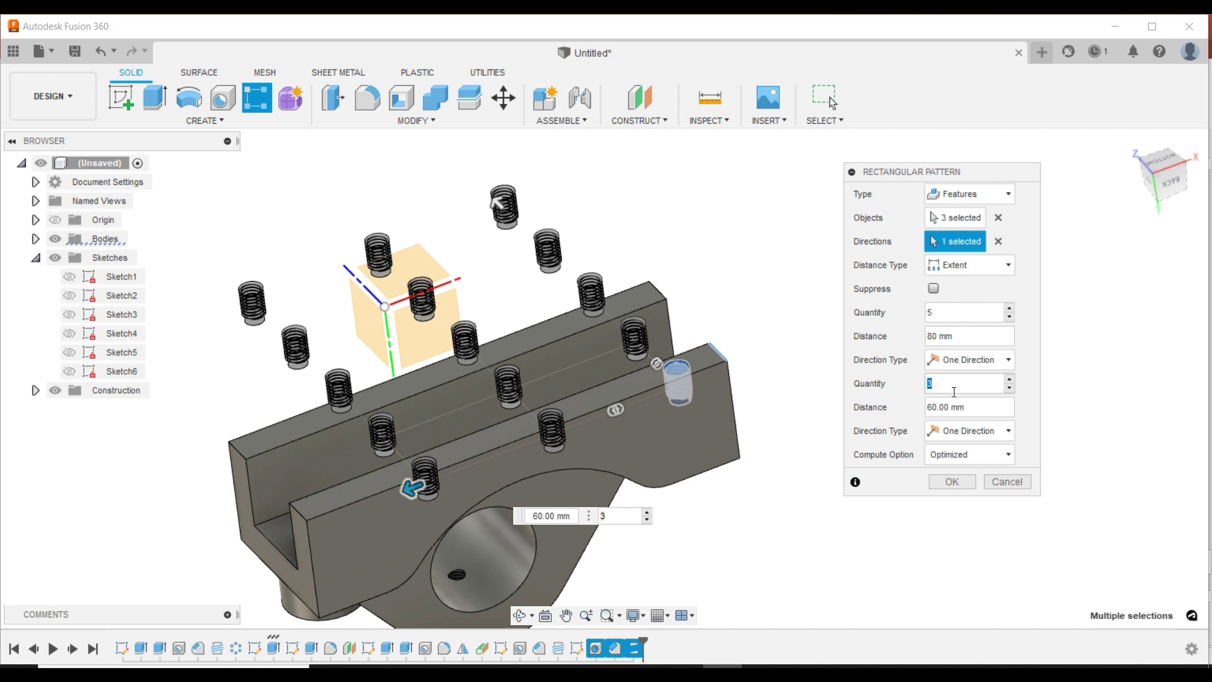
text(5)
drag(971, 407, 914, 407)
text(80)
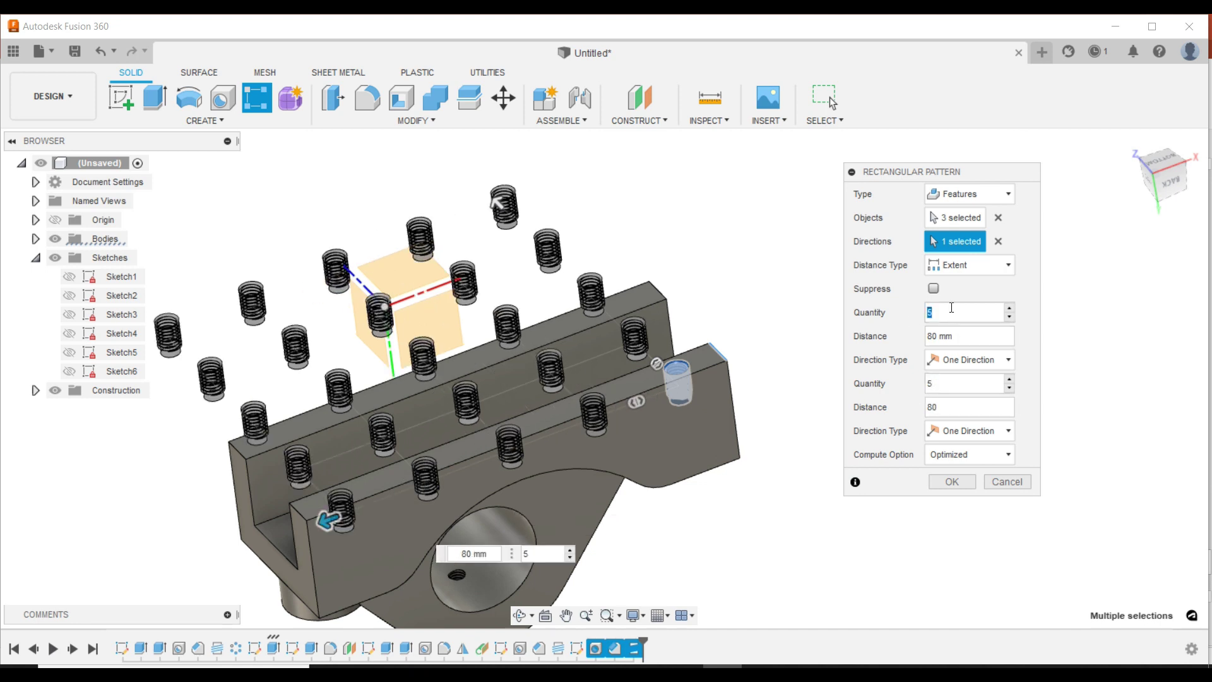
text(2)
click(940, 335)
text(2)
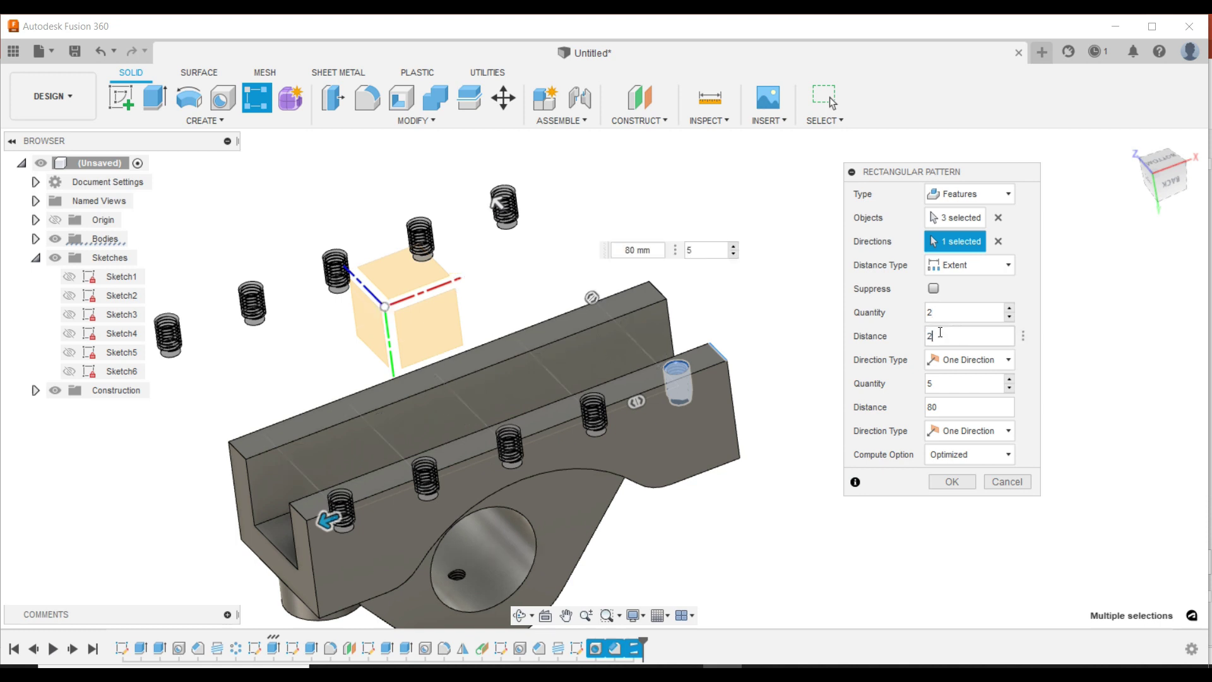
text(8)
click(952, 314)
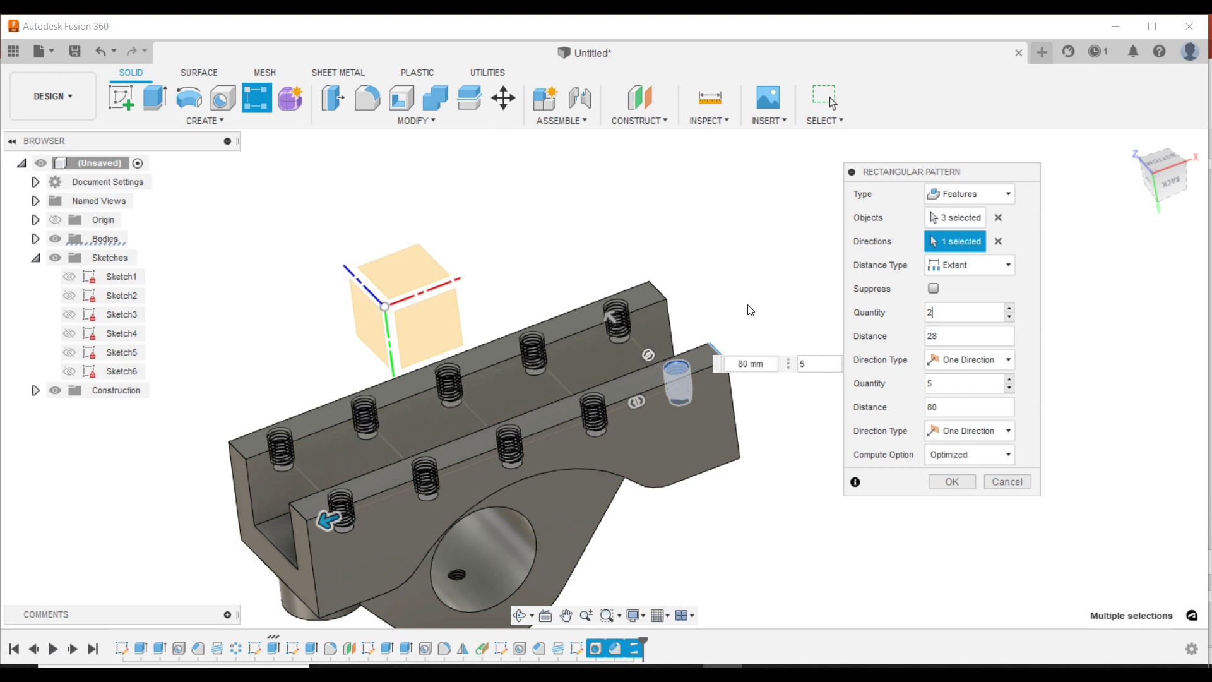
shift+middle_drag(750, 309, 897, 435)
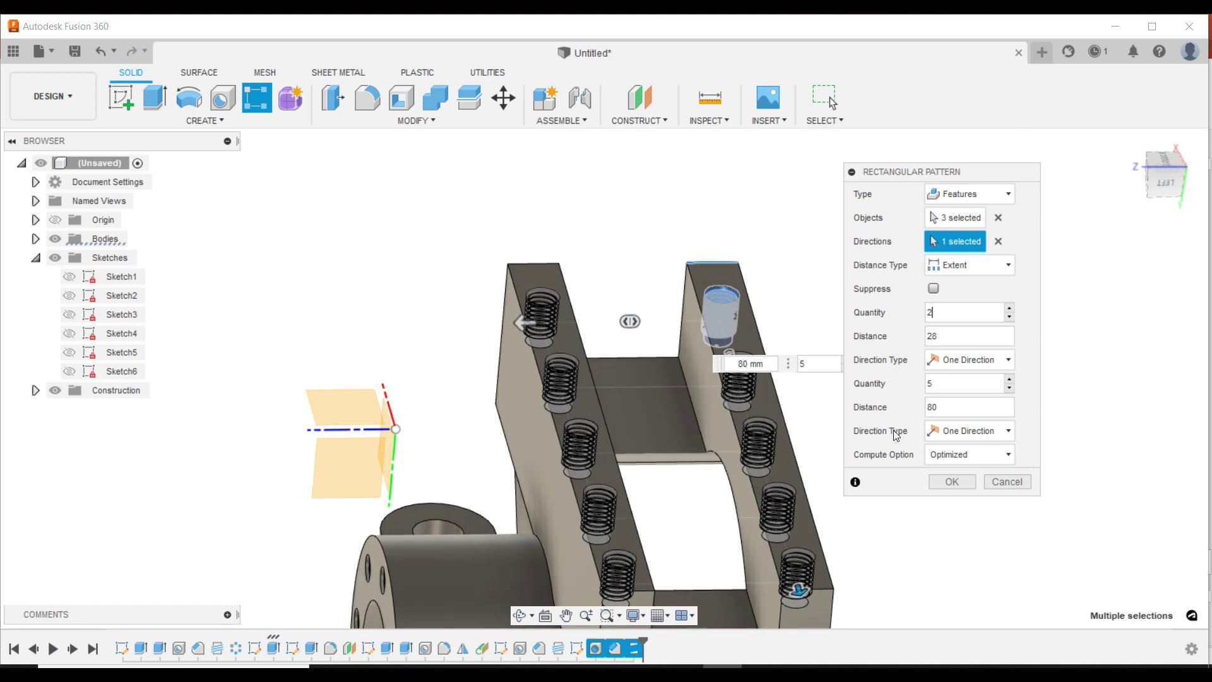
click(938, 483)
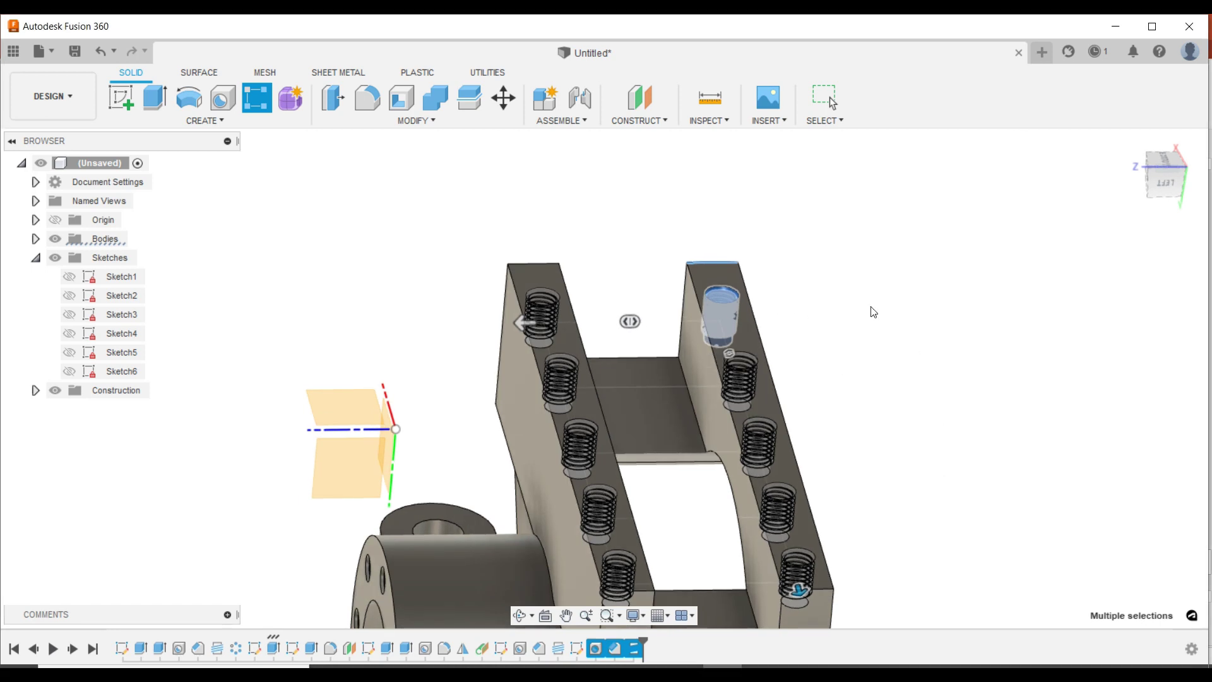
Step: Zoom the PowerPoint reference drawing to 140% and scroll down to the front and side views
shift+middle_drag(874, 312, 705, 442)
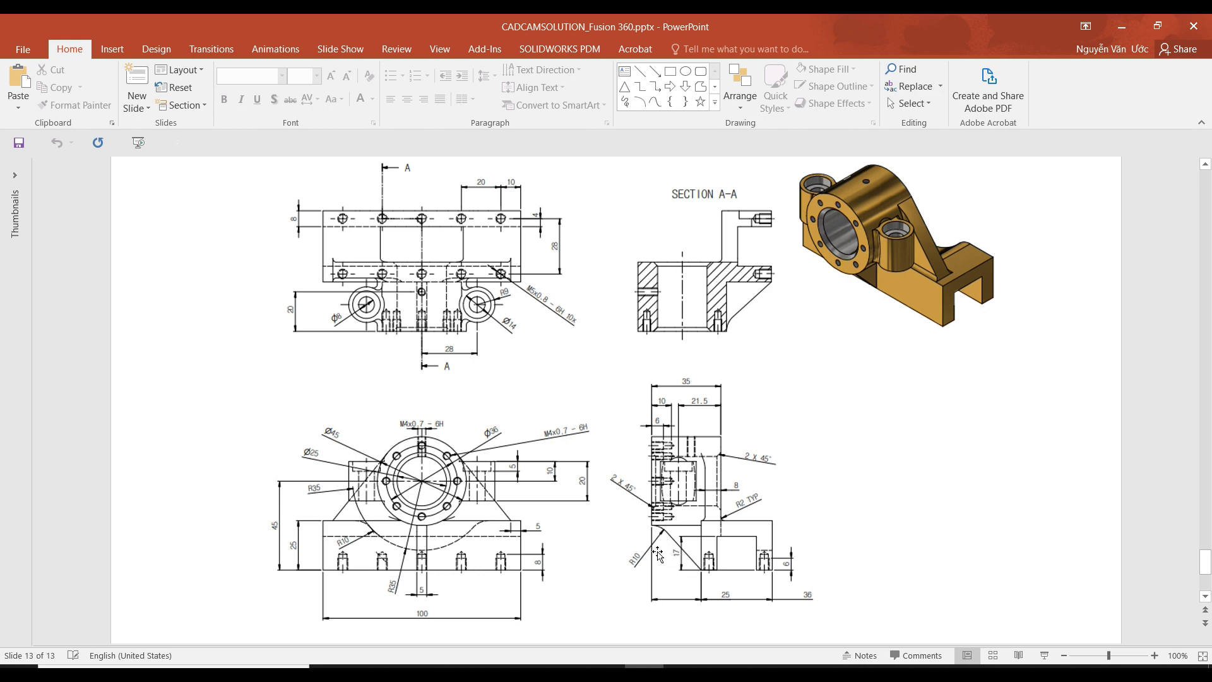
click(1155, 655)
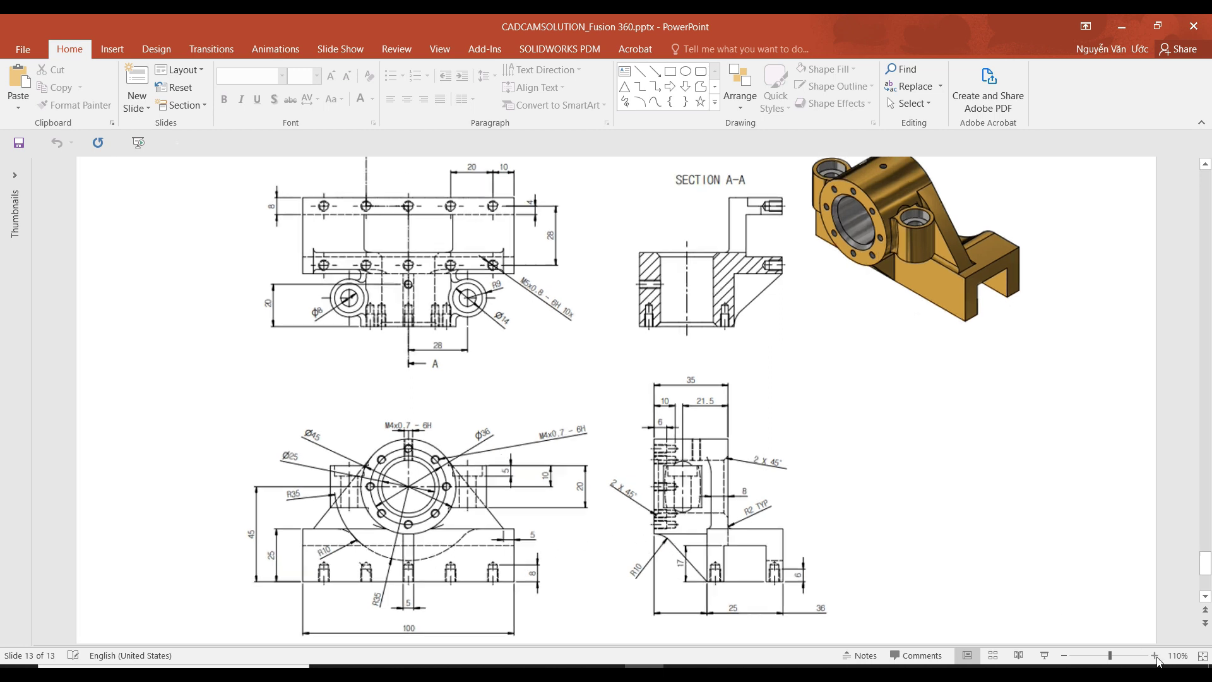
click(1154, 655)
click(1154, 656)
scroll(575, 478, down, 2)
scroll(372, 488, down, 1)
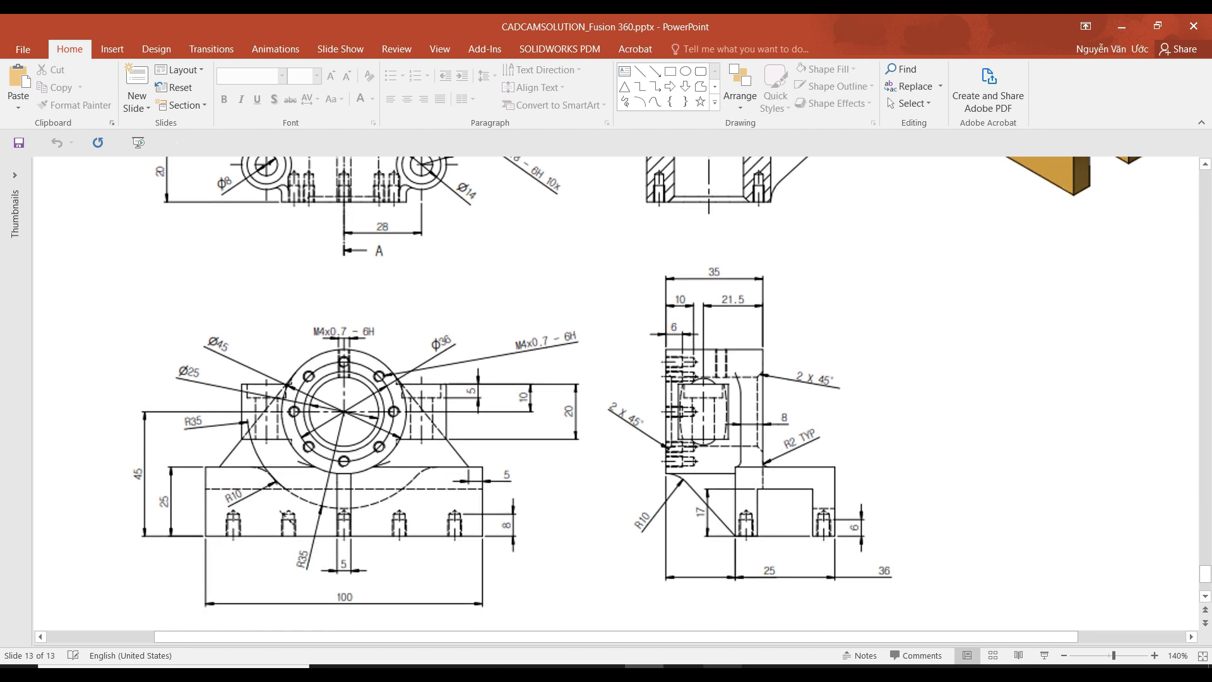
key(alt+Tab)
Step: Start a new sketch on the housing's front flange face
shift+middle_drag(646, 361, 692, 365)
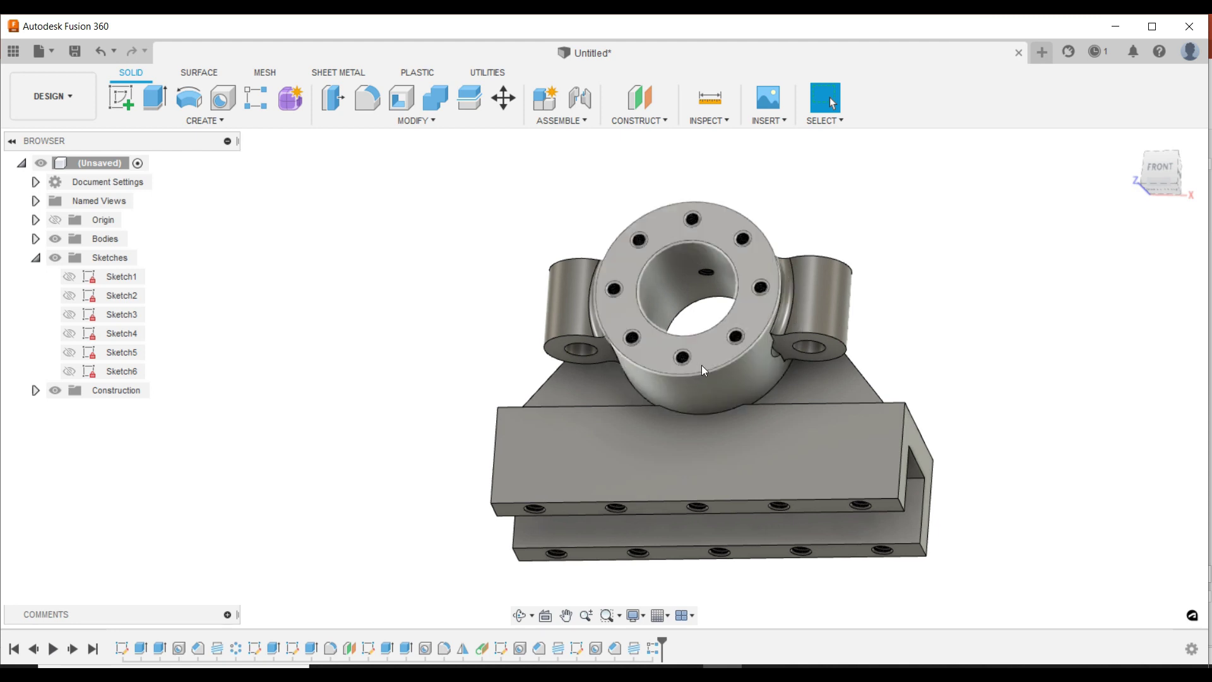
click(702, 365)
click(135, 97)
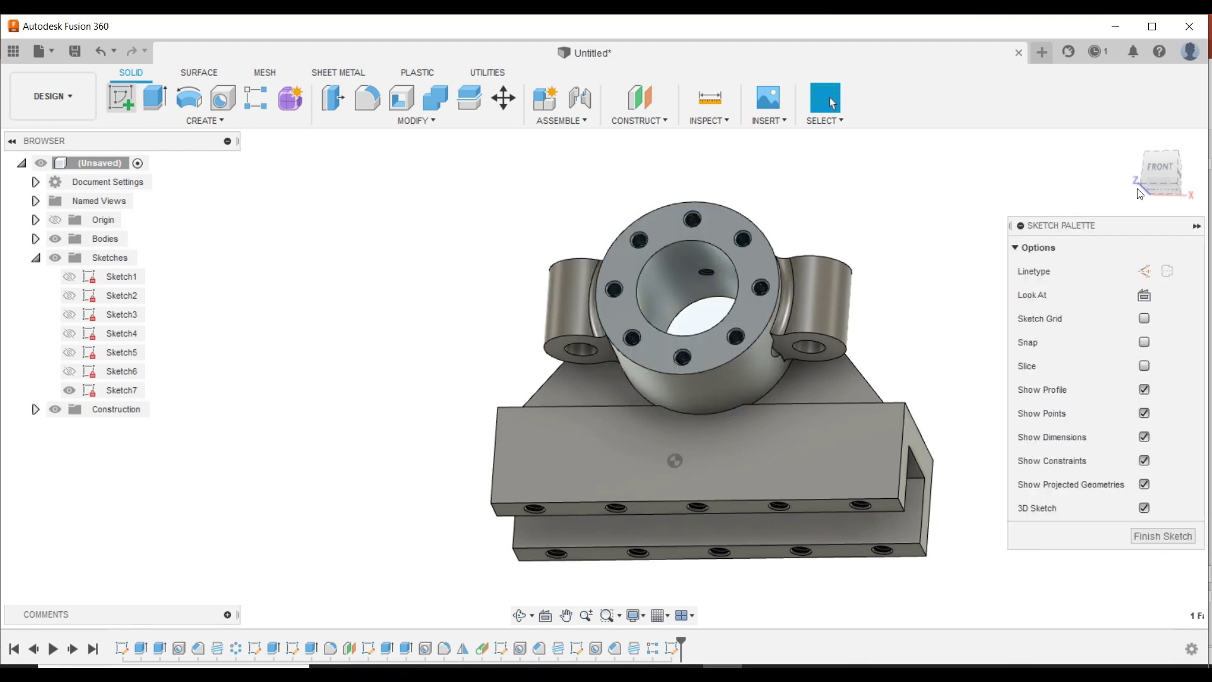
click(1168, 173)
scroll(641, 260, up, 2)
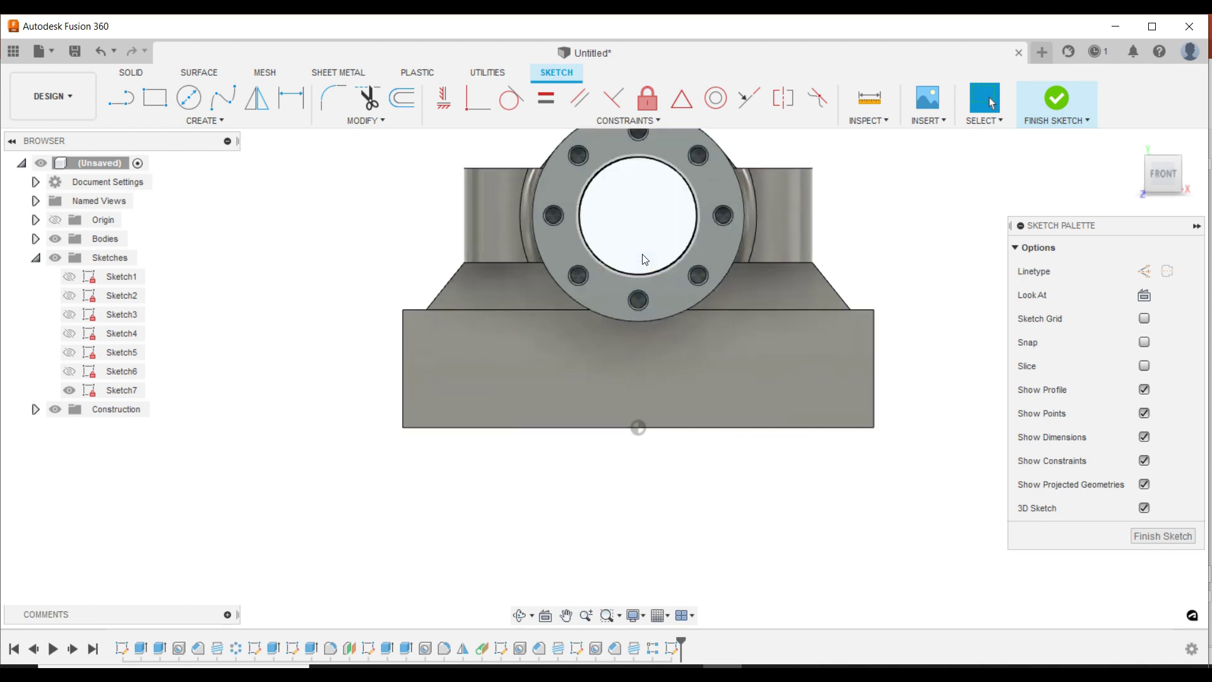
scroll(642, 256, up, 3)
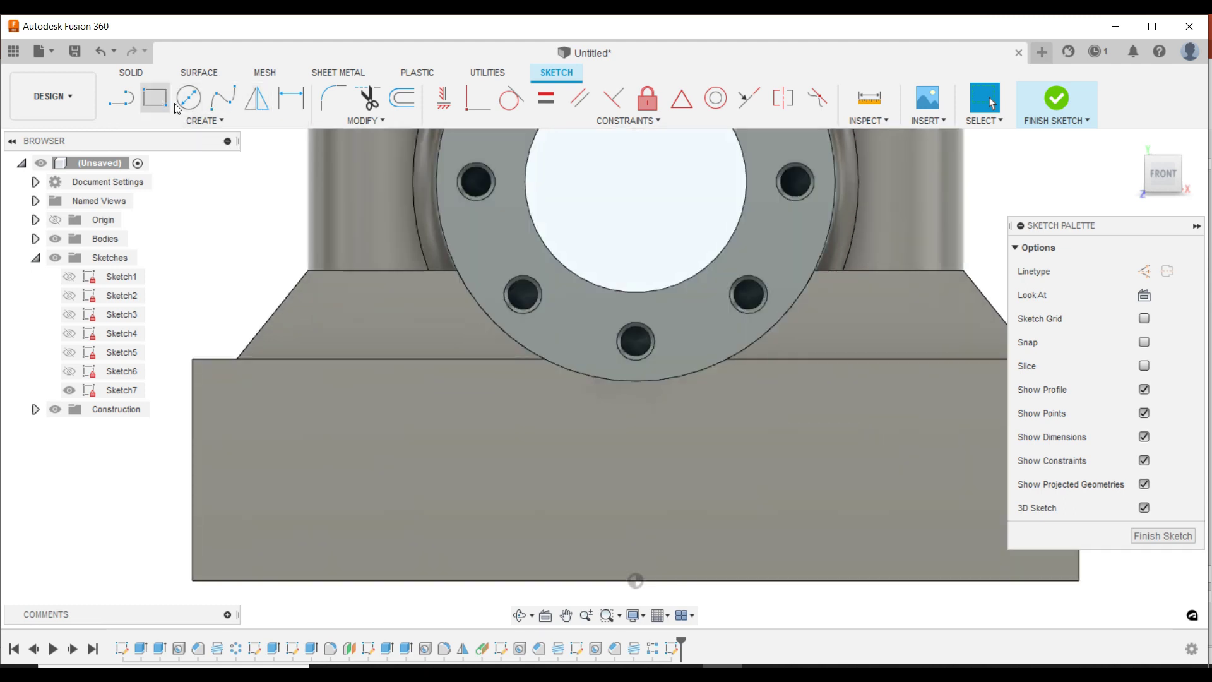
Step: Draw a 5 mm × 5 mm square with its first corner on the flange's circular edge
click(155, 98)
scroll(751, 366, up, 2)
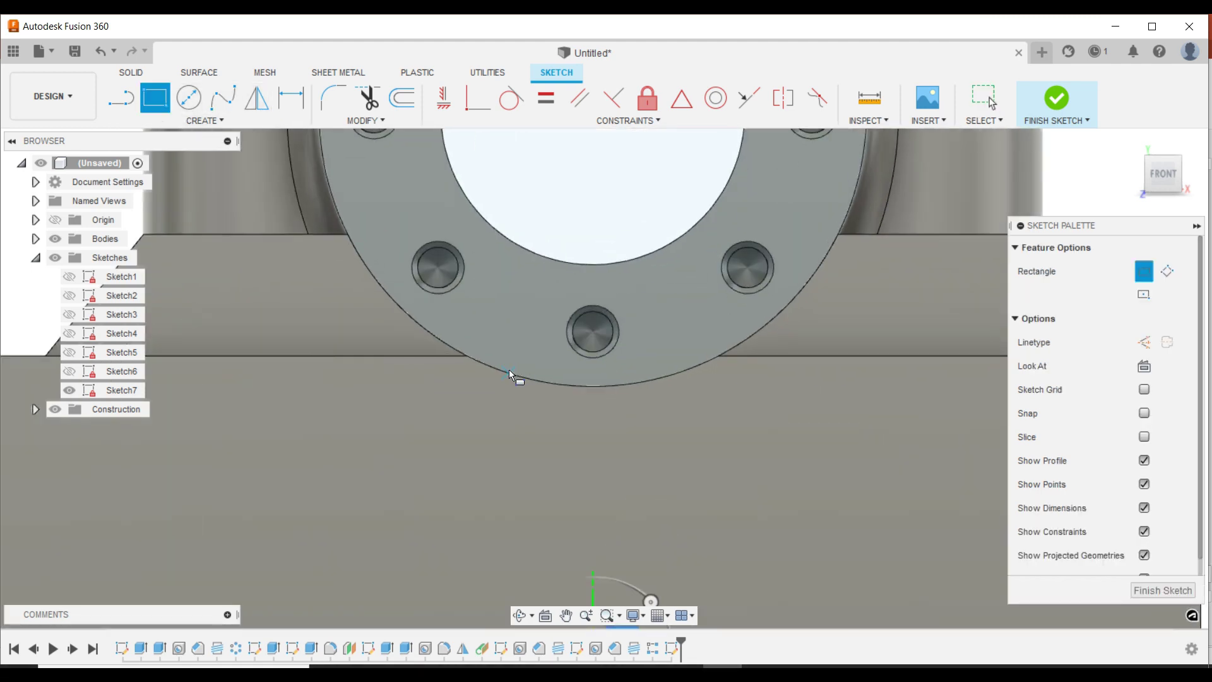
click(508, 373)
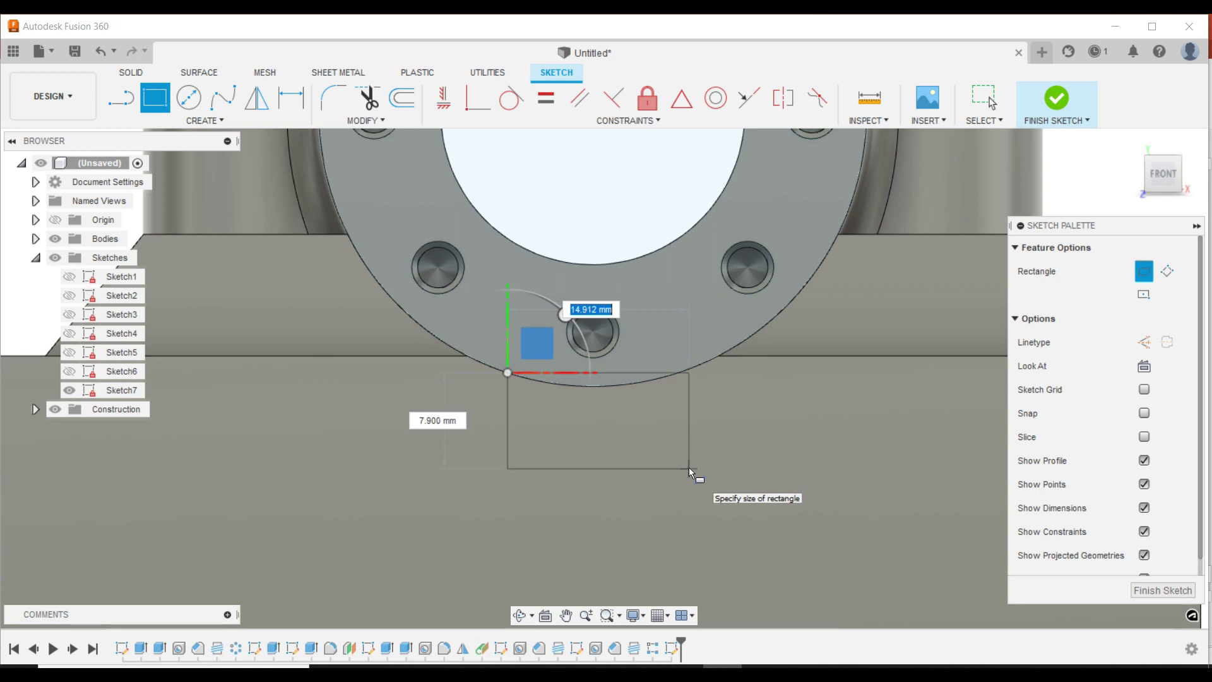
text(5)
key(Tab)
text(5)
key(Return)
key(Escape)
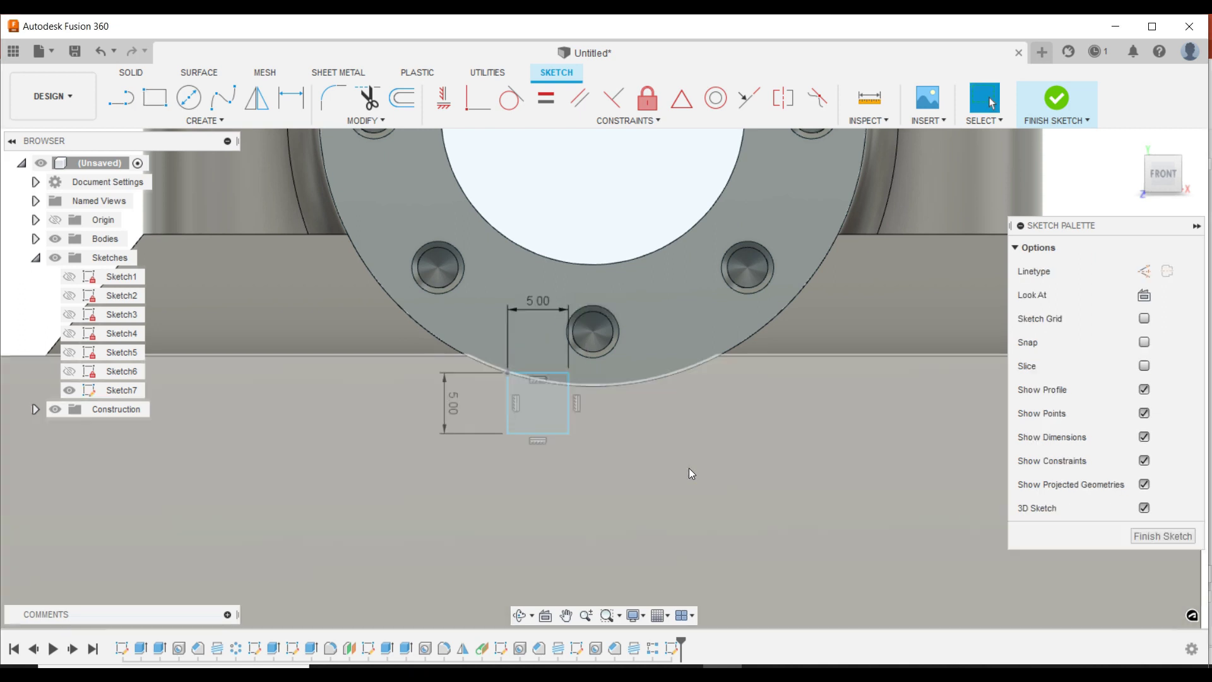
scroll(459, 328, down, 3)
scroll(515, 232, up, 1)
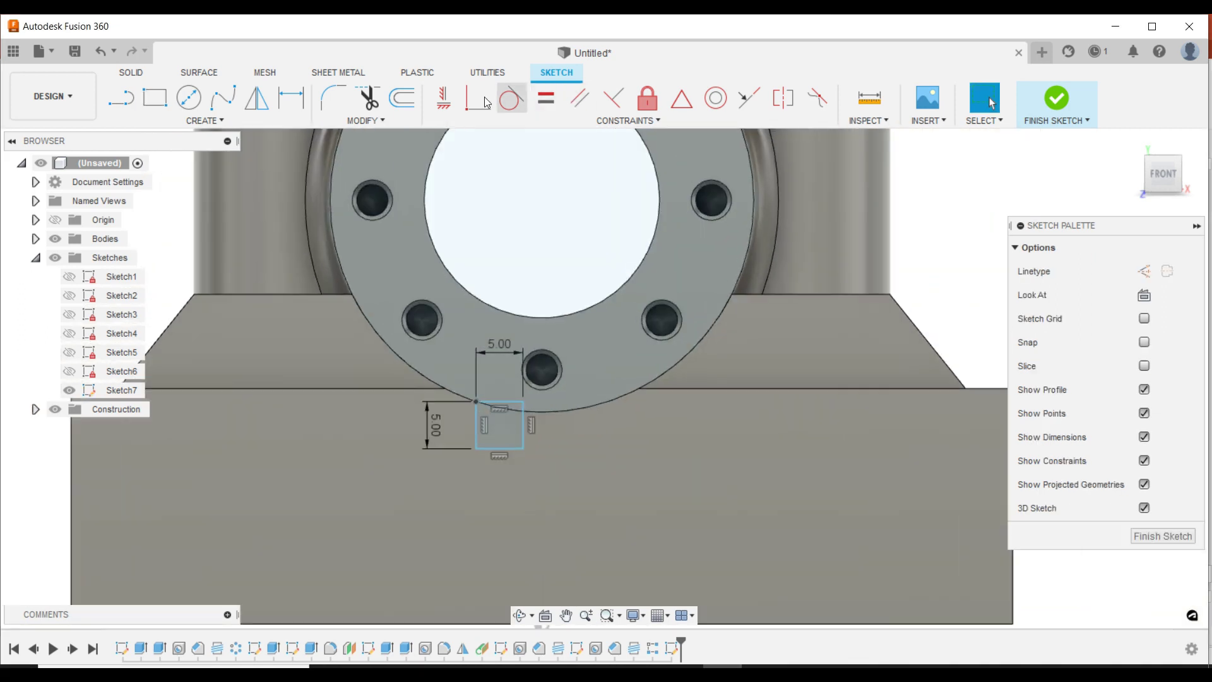
Step: Add horizontal/vertical constraints and a sketch dimension to the square against the flange circle
click(444, 98)
scroll(531, 298, down, 2)
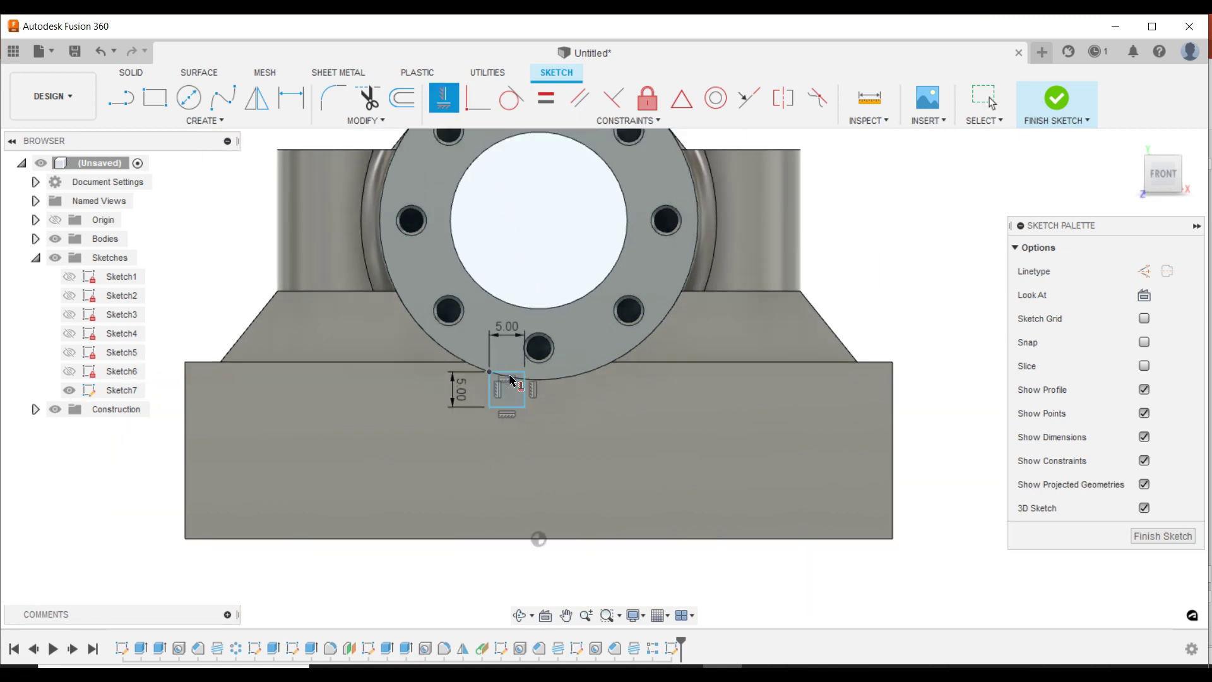
scroll(520, 275, up, 1)
scroll(521, 278, up, 1)
scroll(522, 279, down, 2)
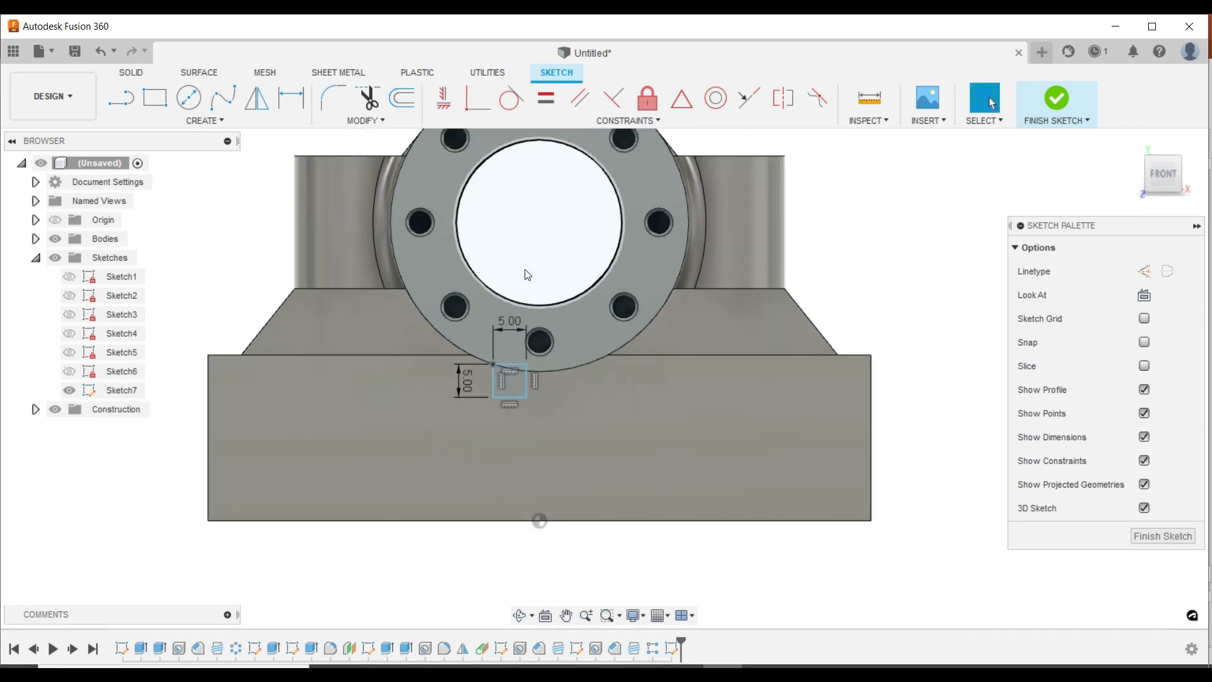
click(291, 98)
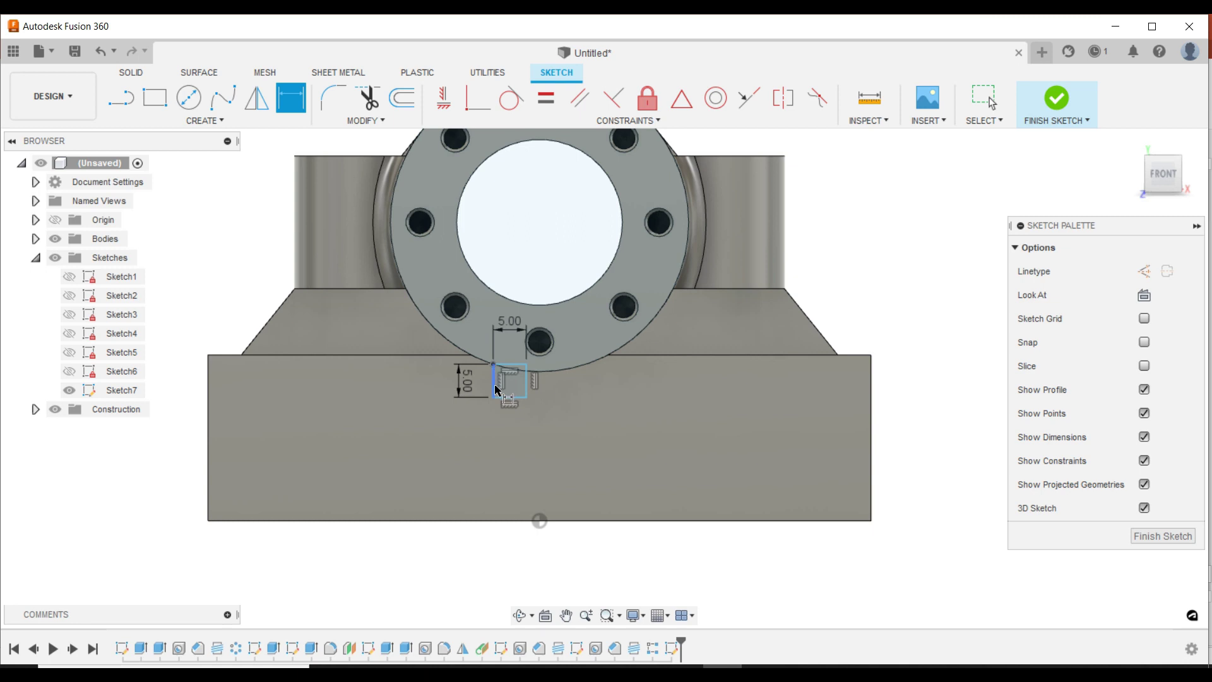
click(496, 389)
key(Escape)
scroll(515, 354, up, 5)
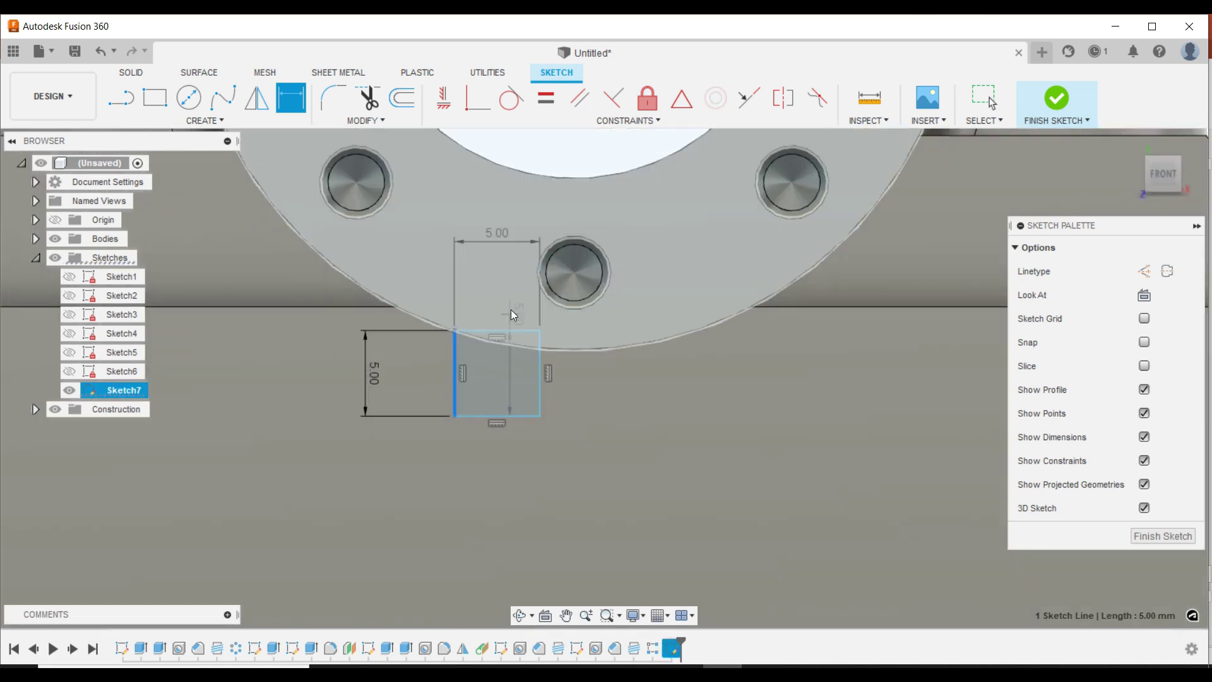
click(593, 346)
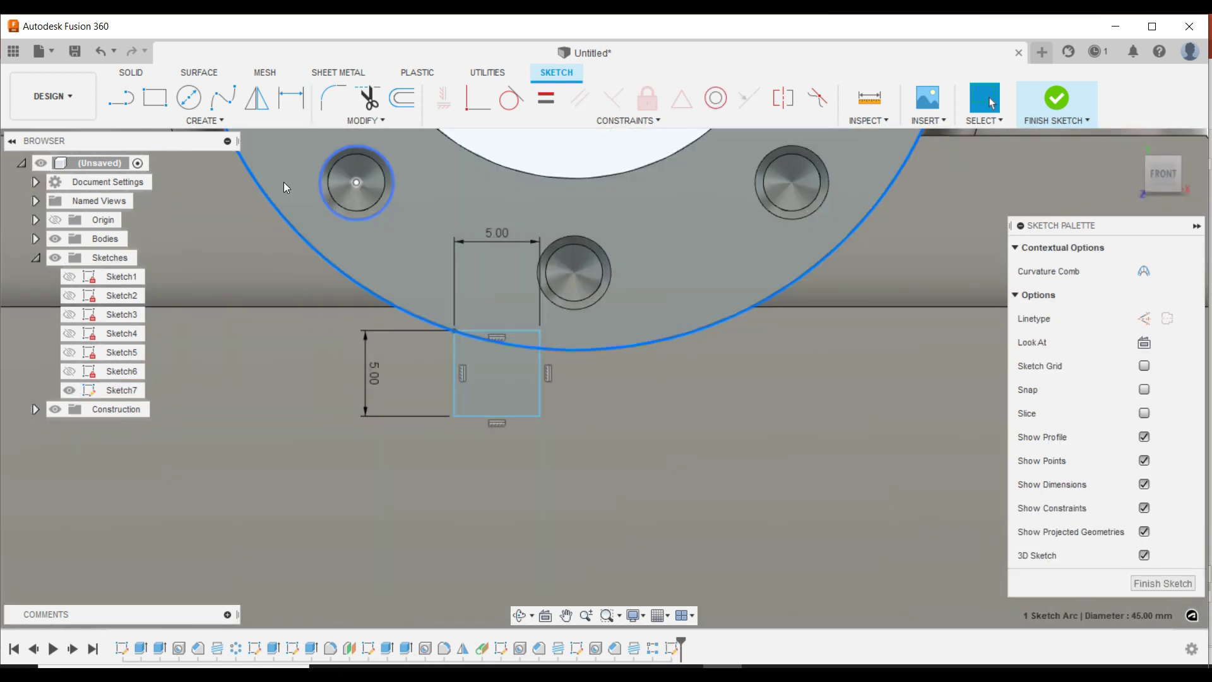
Step: Try projecting geometry and cancel, then hide and reshow the solid bodies
click(219, 120)
mouse_move(153, 382)
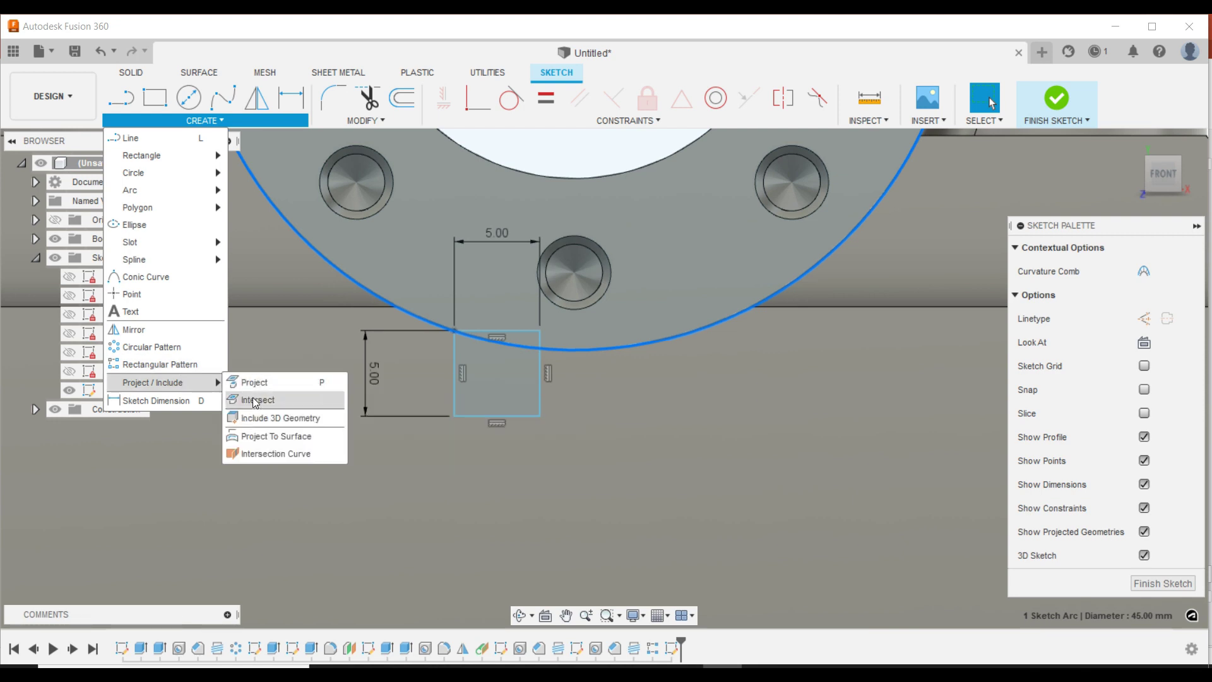
click(253, 385)
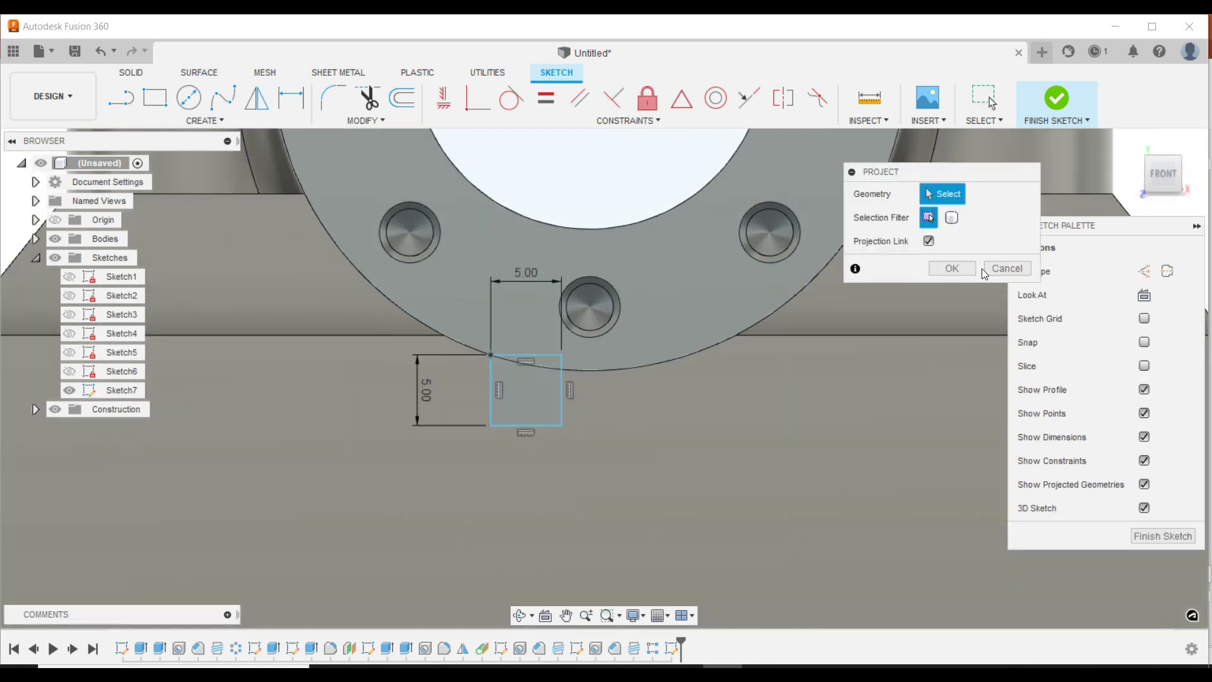
click(972, 268)
scroll(569, 297, down, 5)
scroll(546, 415, down, 3)
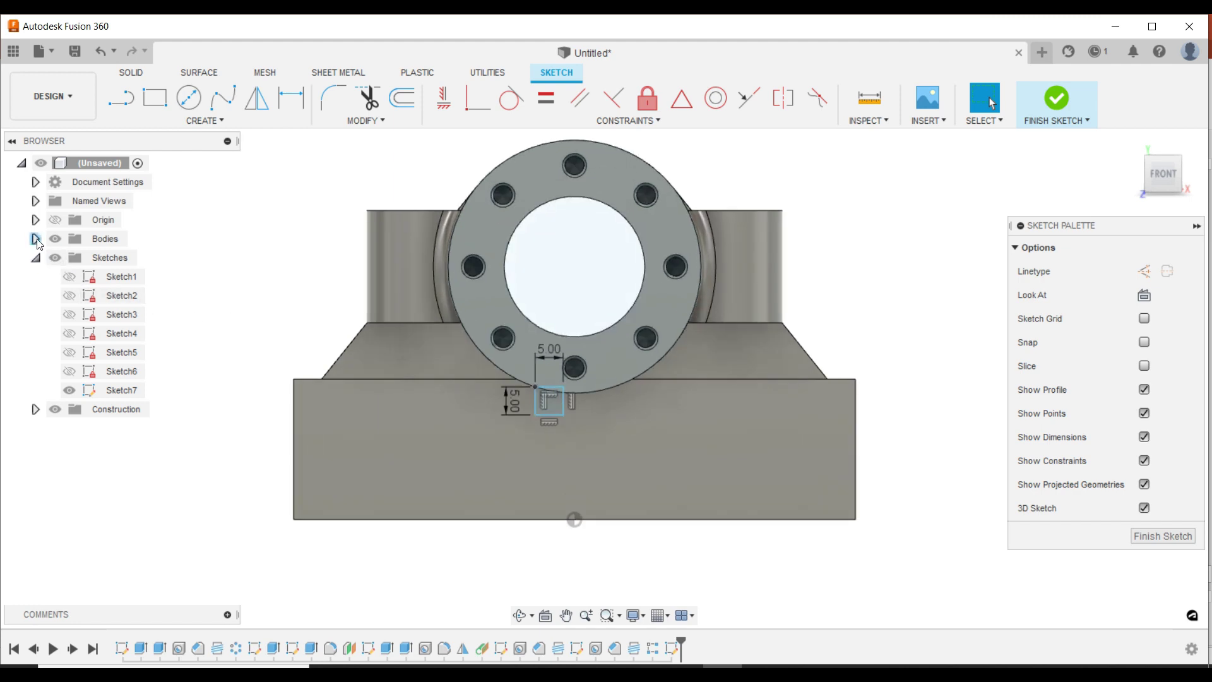
click(57, 240)
scroll(584, 379, up, 2)
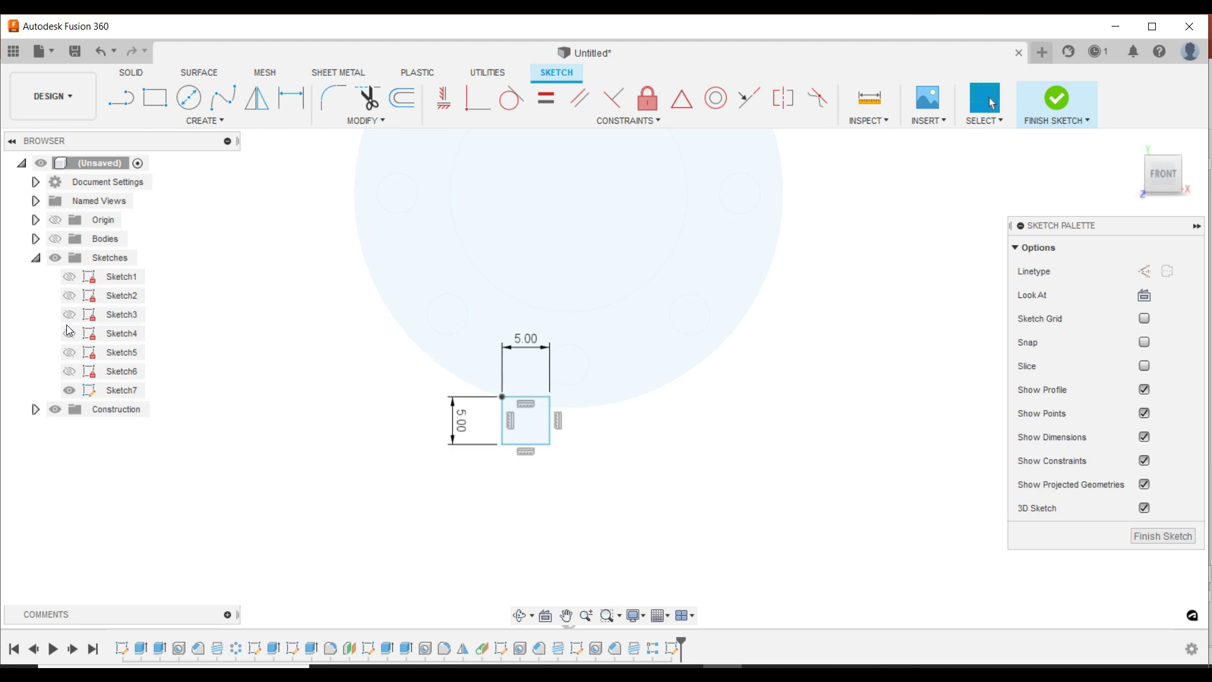
click(56, 240)
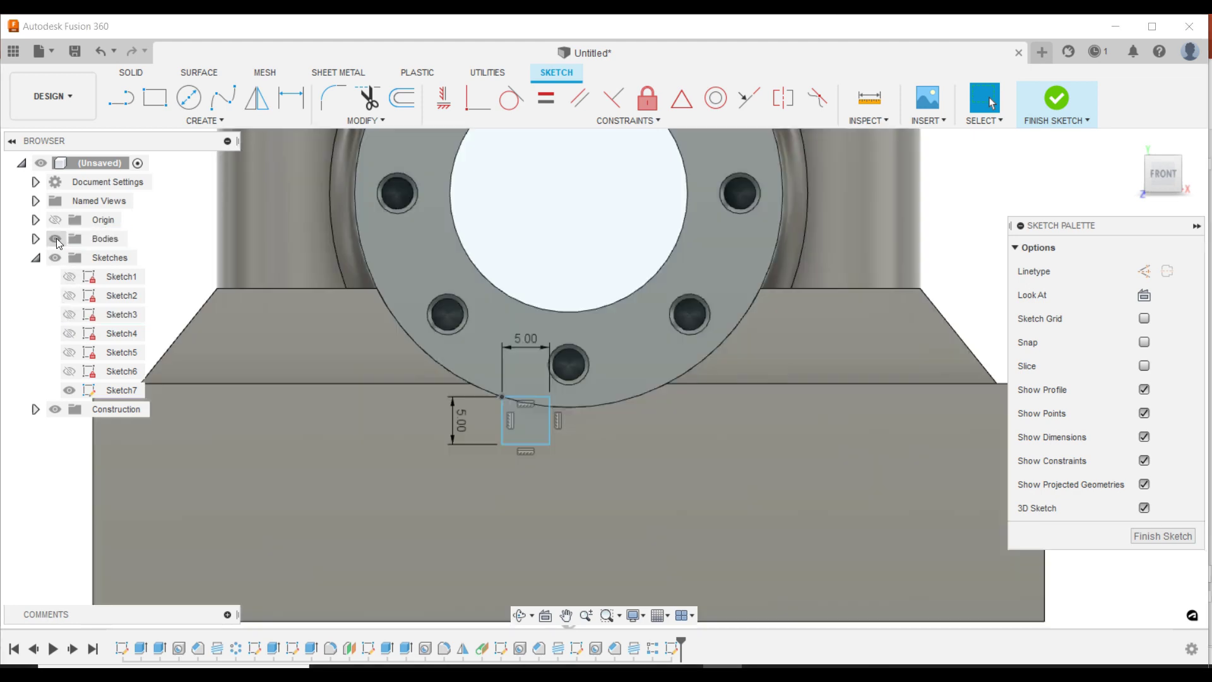
Step: Make the square's top corners coincident with the flange circle and finish the sketch
click(473, 110)
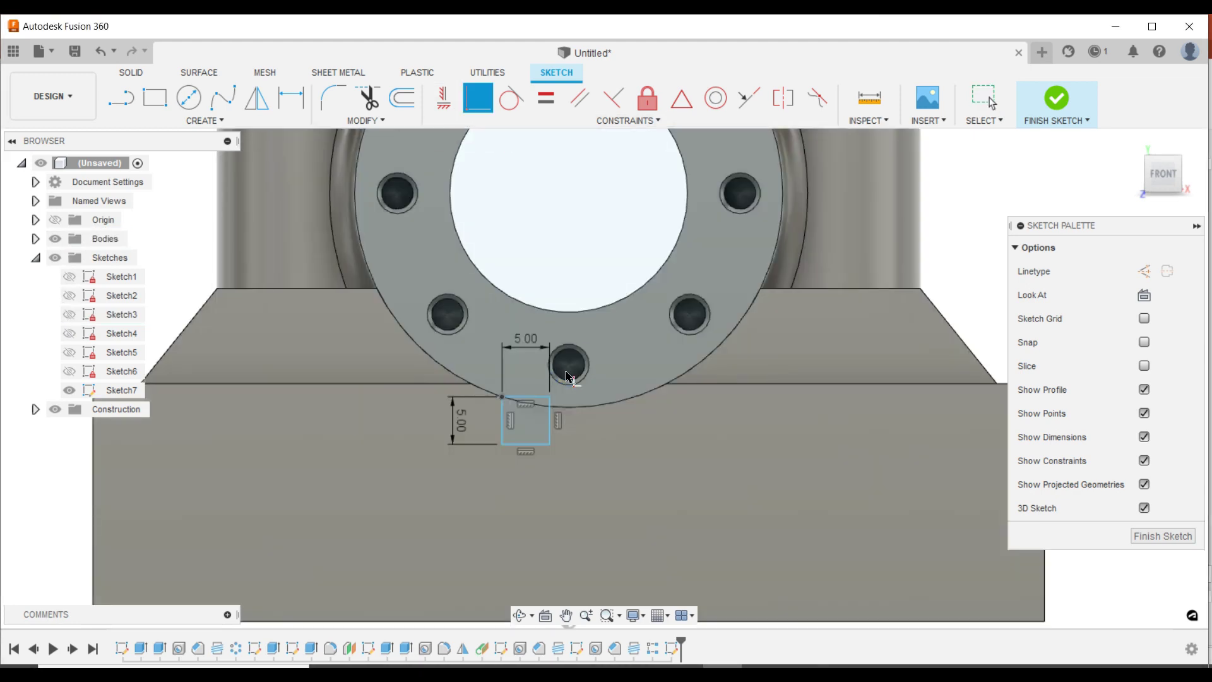
scroll(553, 405, up, 2)
click(608, 422)
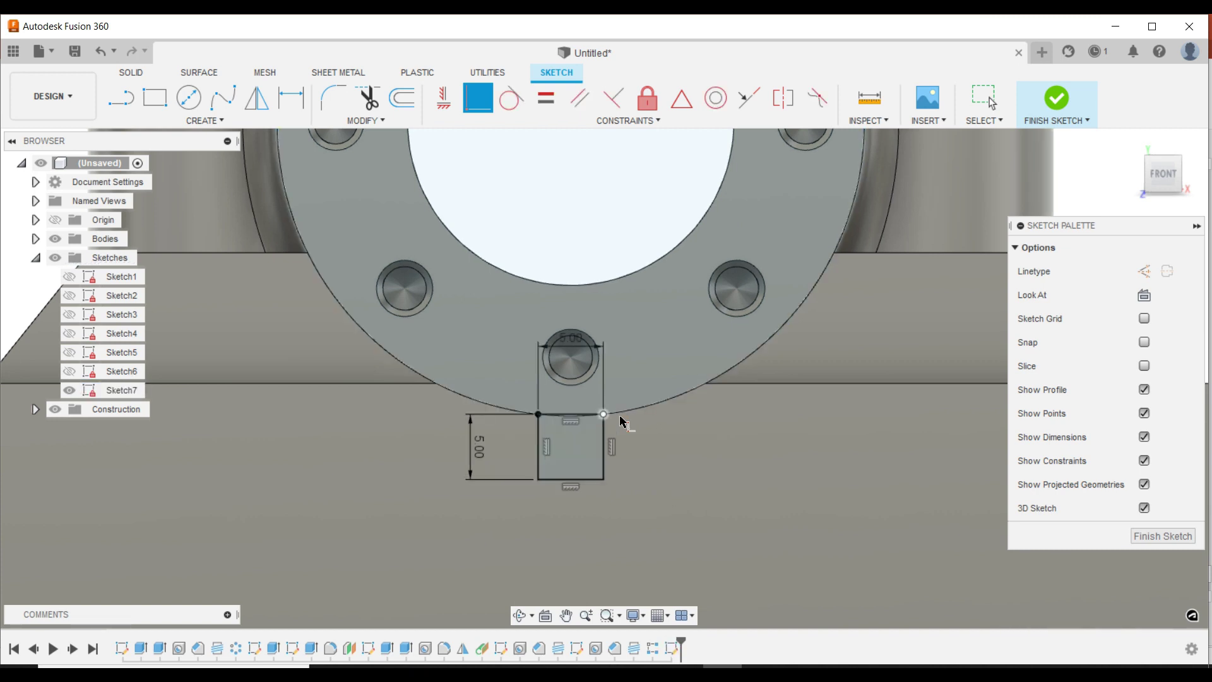
scroll(593, 431, up, 4)
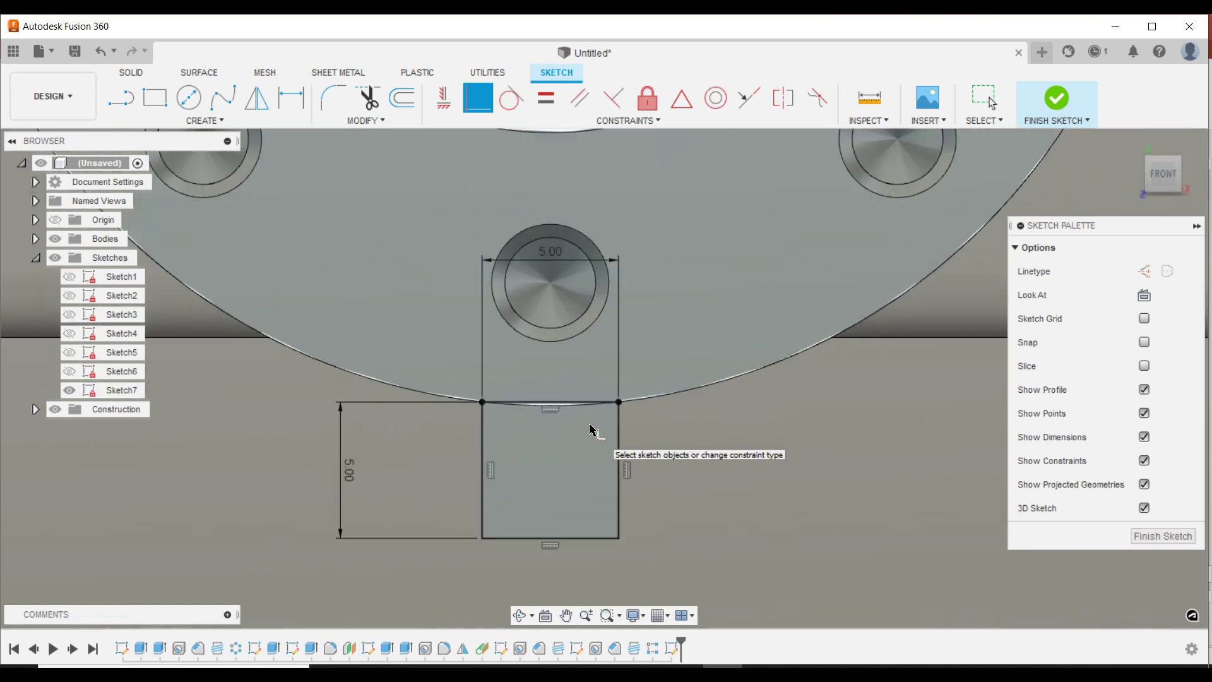
scroll(594, 431, up, 1)
click(1159, 547)
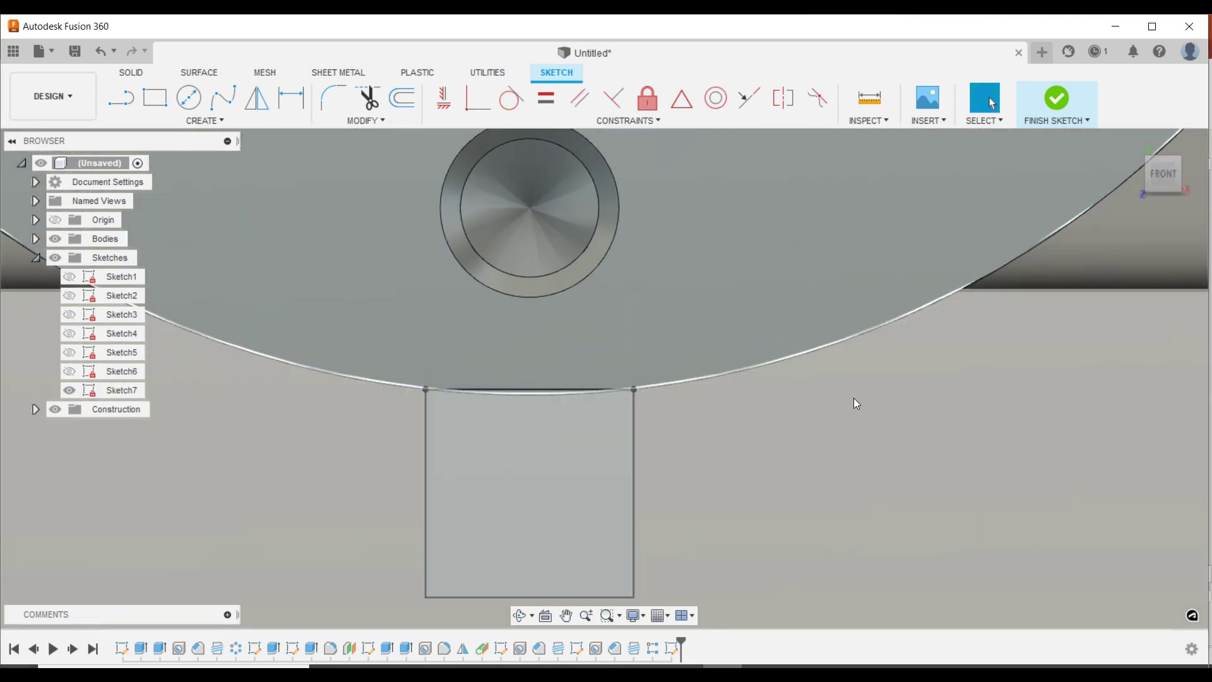
scroll(616, 326, down, 3)
Step: Select the square's two profiles below the flange and start an extrusion
scroll(614, 322, down, 2)
scroll(591, 276, down, 2)
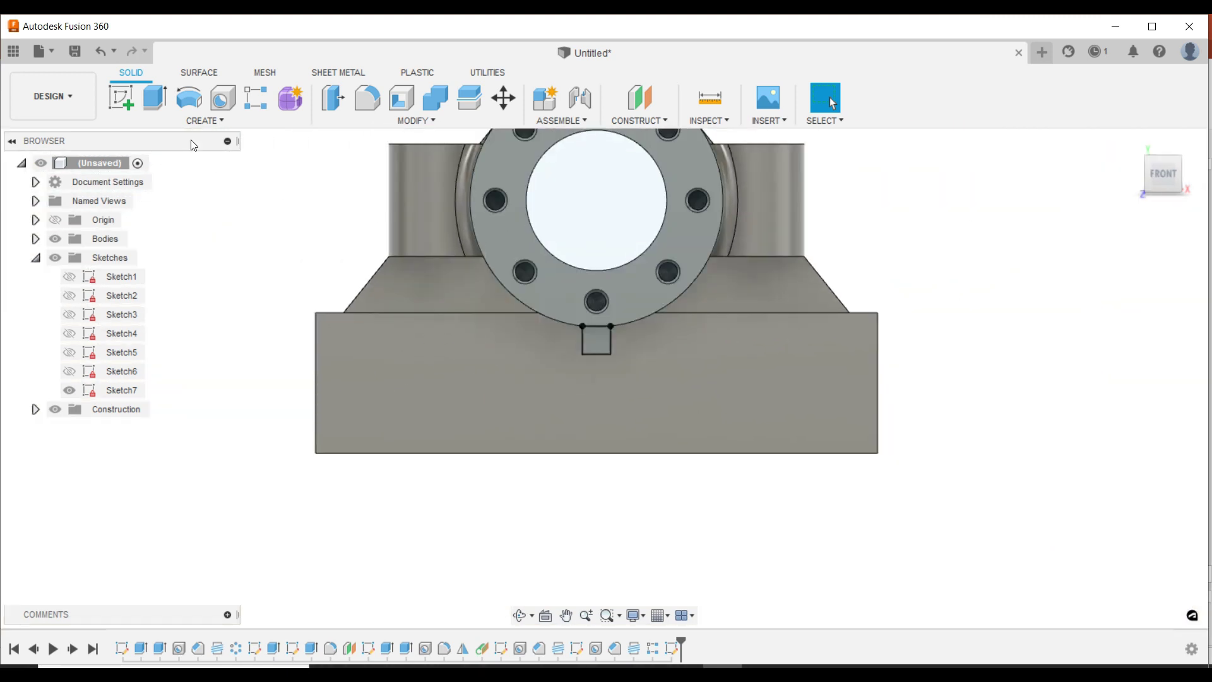
scroll(603, 346, up, 2)
scroll(600, 341, up, 3)
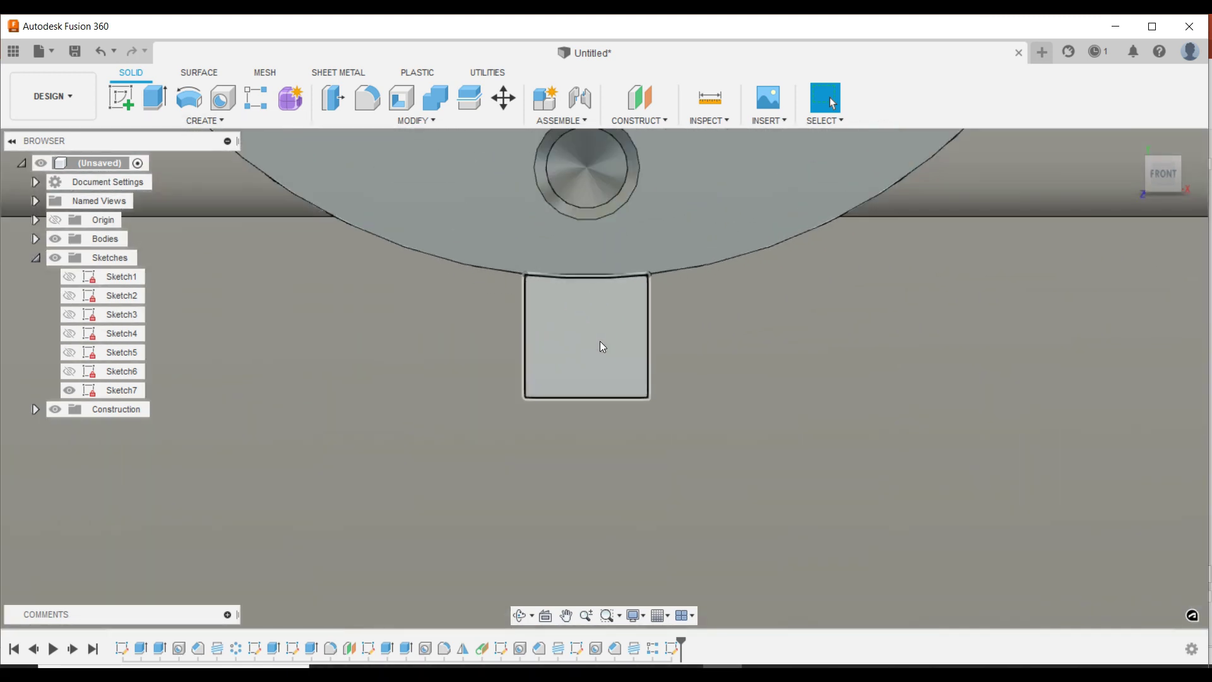
scroll(600, 341, up, 3)
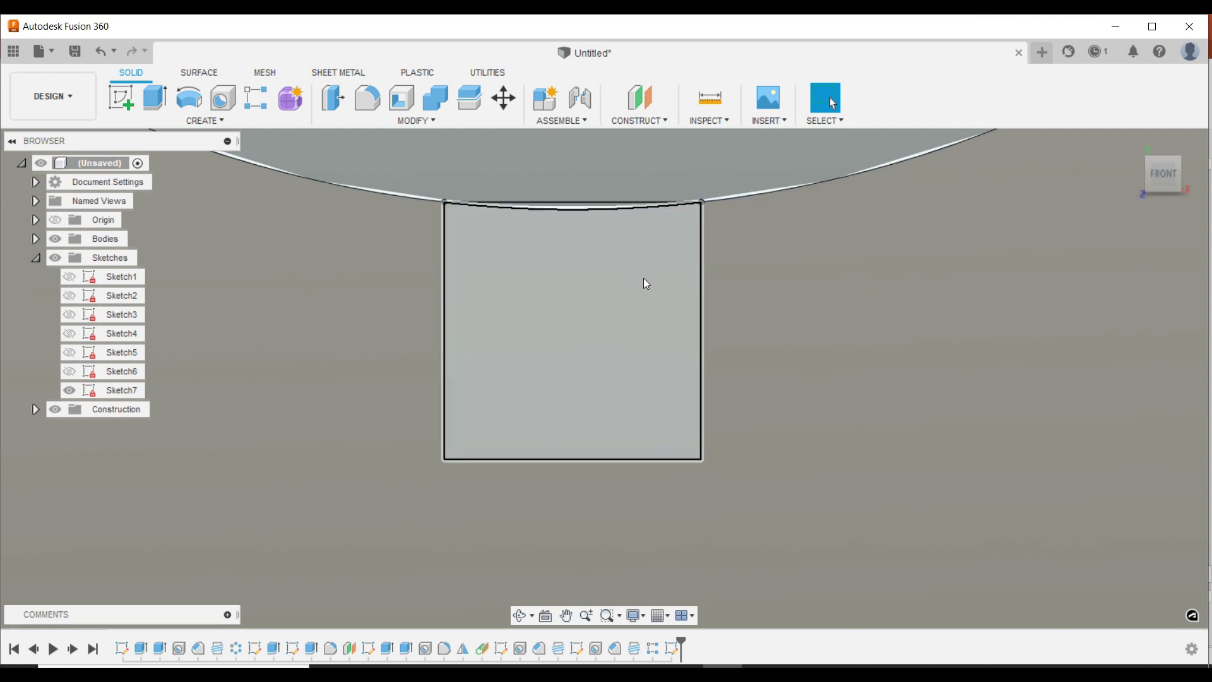
scroll(565, 202, up, 2)
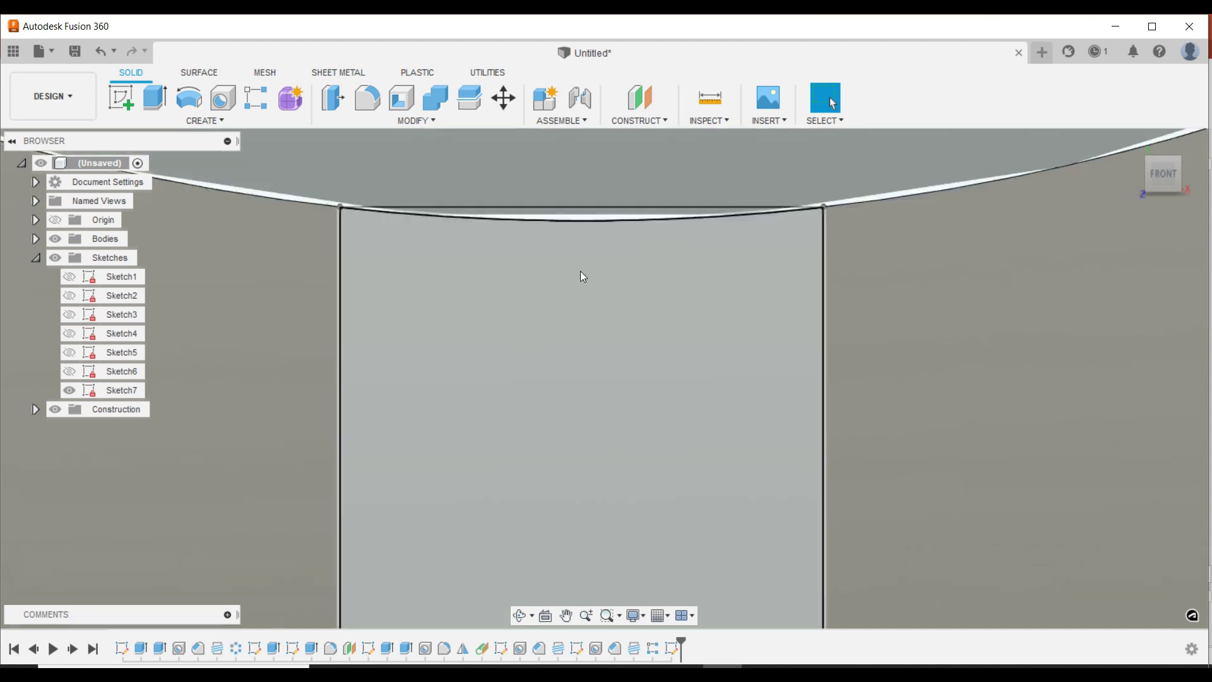
click(581, 272)
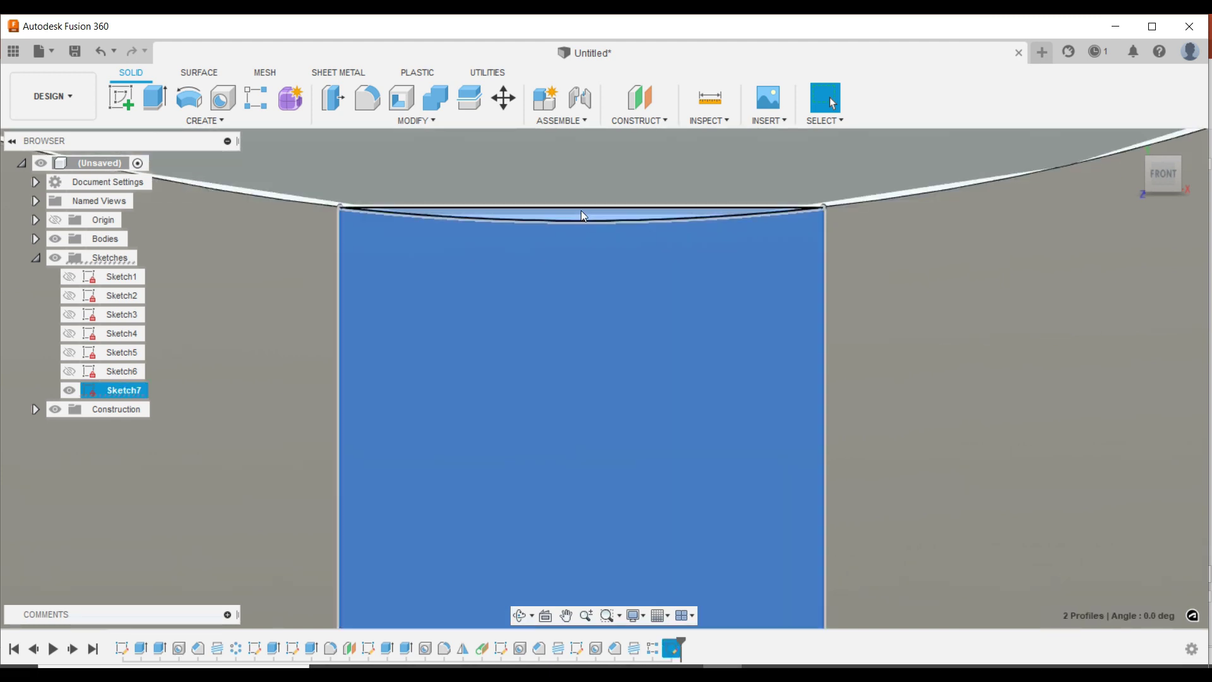
key(e)
scroll(411, 278, down, 2)
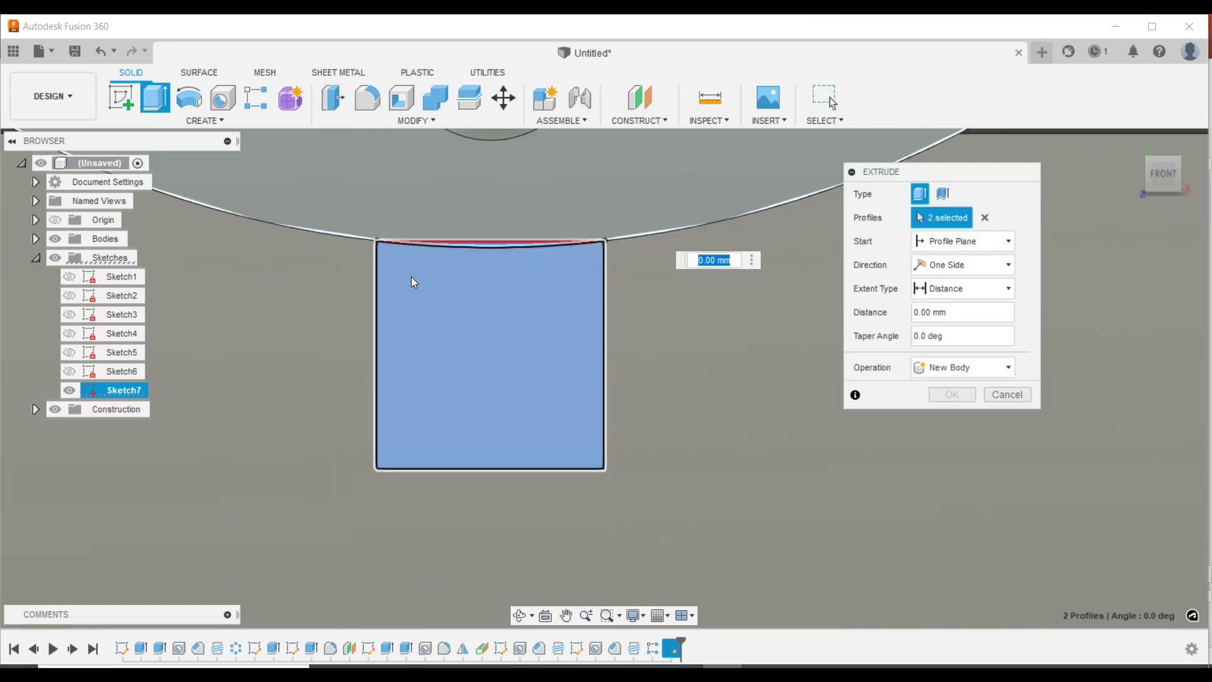
scroll(411, 278, down, 1)
scroll(411, 278, down, 2)
scroll(412, 278, down, 1)
Step: Make it a one-sided Cut extending To Object up to the base face, and apply
shift+middle_drag(411, 279, 695, 400)
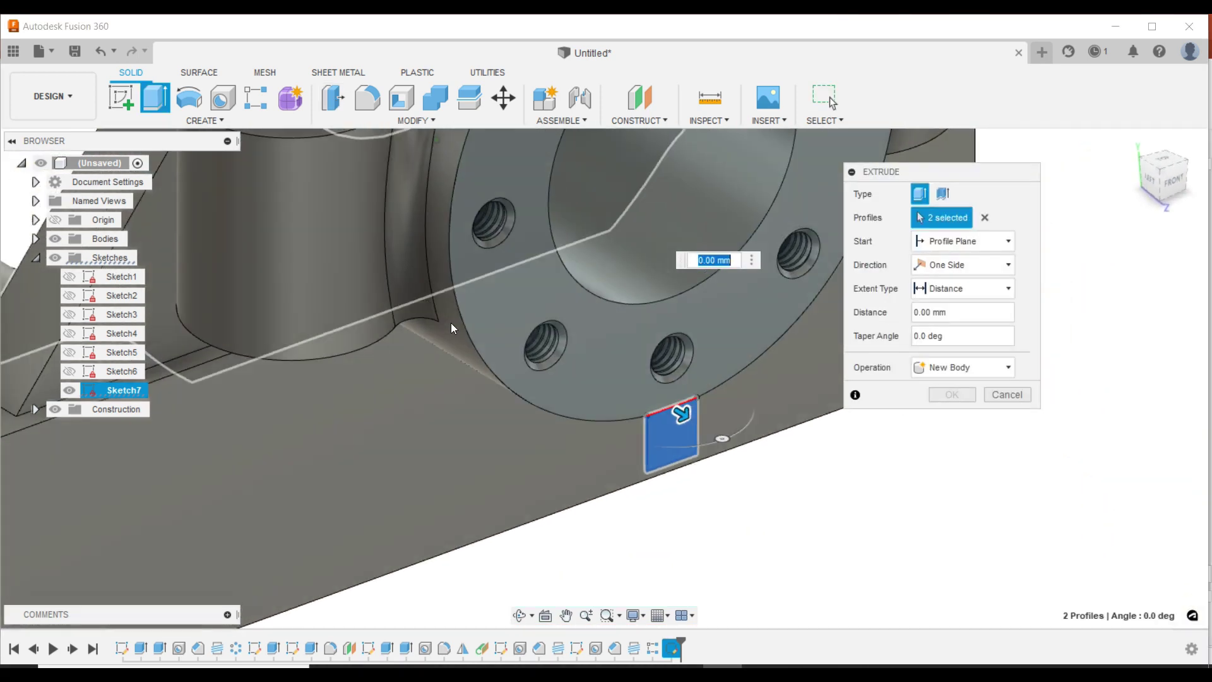
click(963, 367)
click(935, 405)
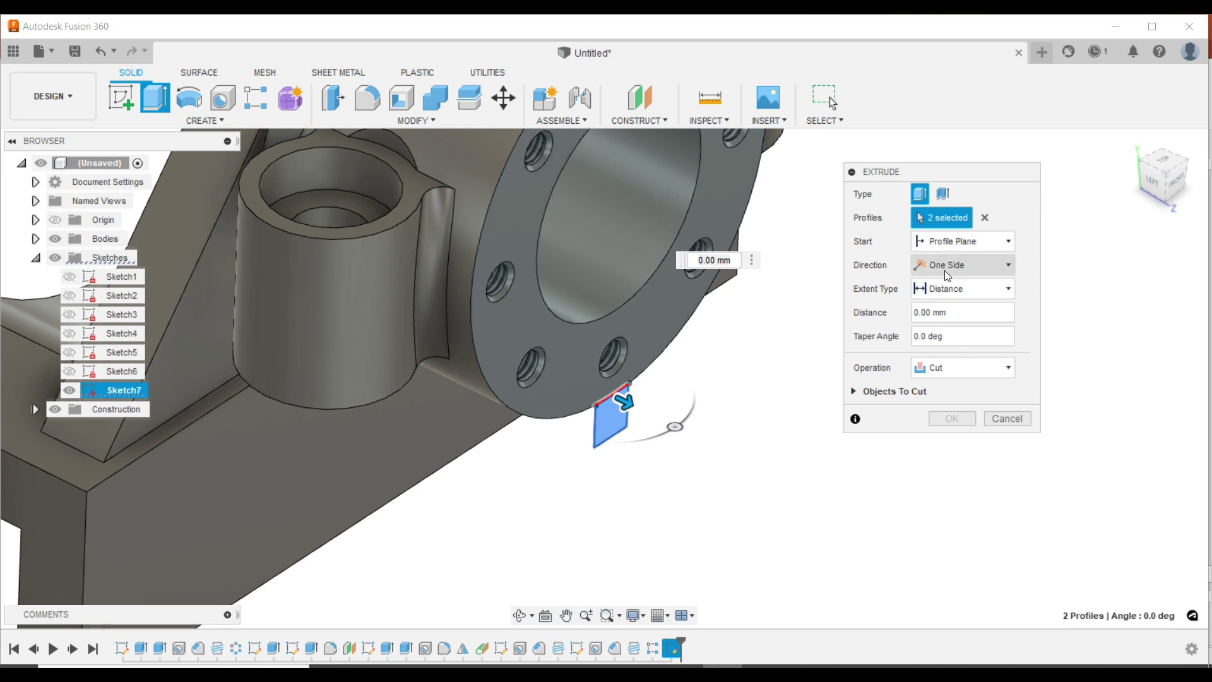
click(1074, 305)
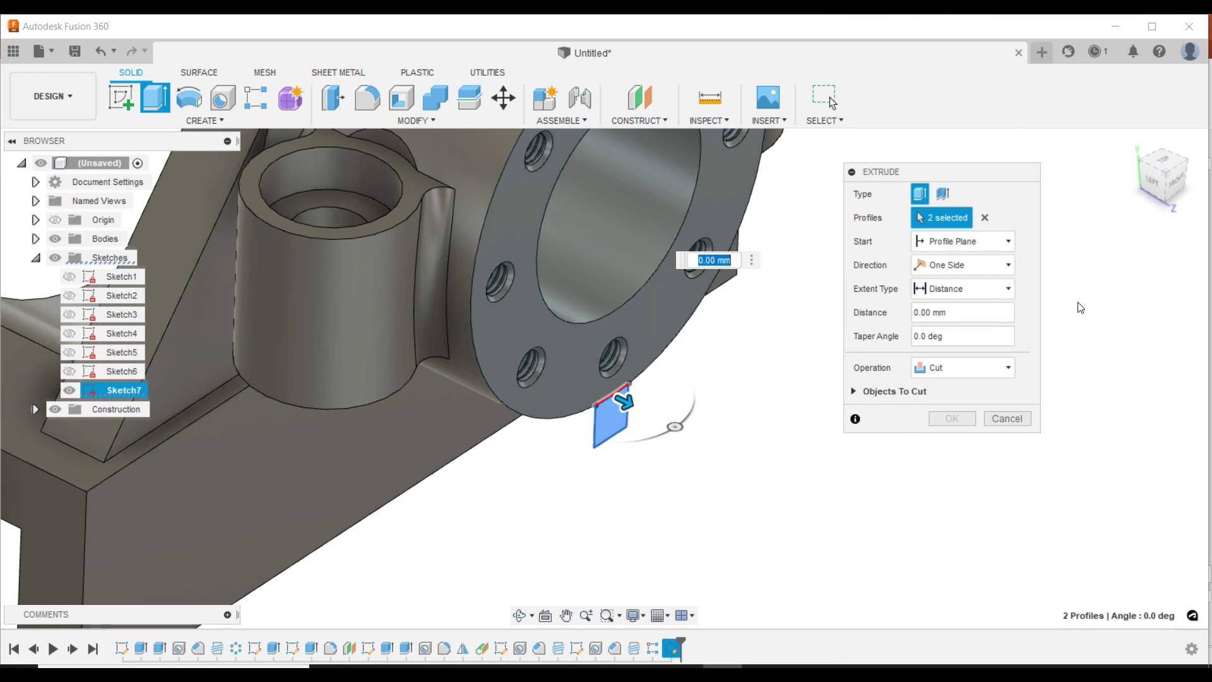
click(964, 289)
click(956, 328)
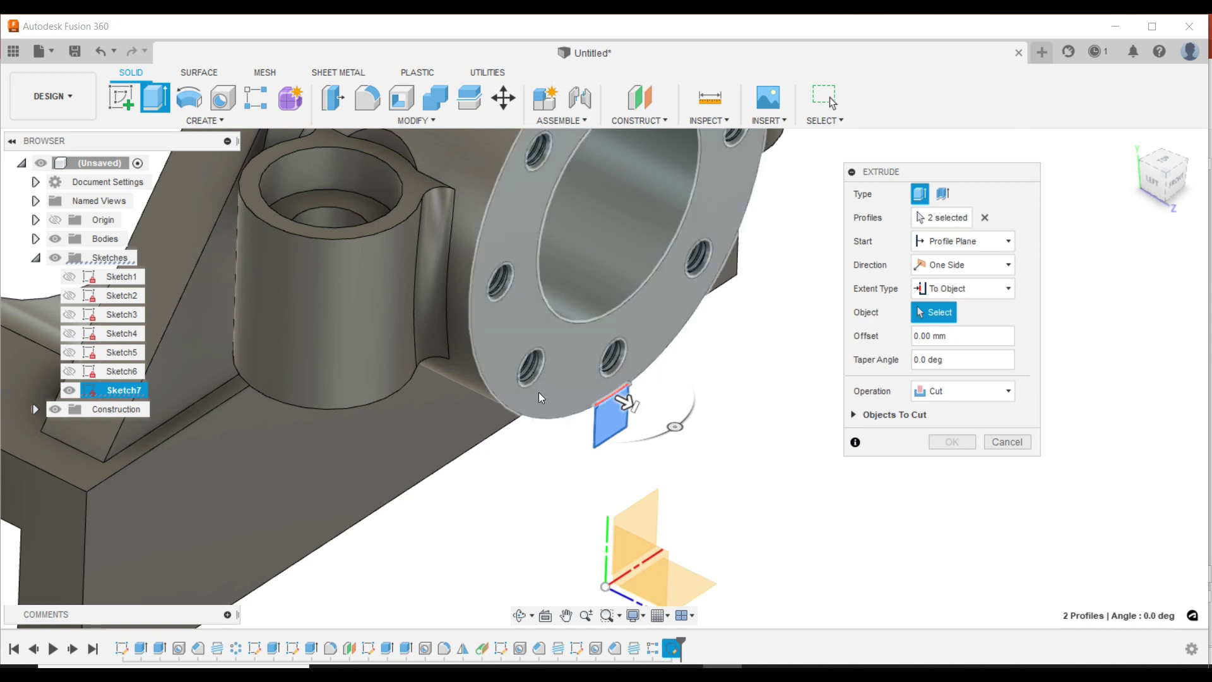
scroll(533, 392, down, 2)
scroll(455, 480, down, 2)
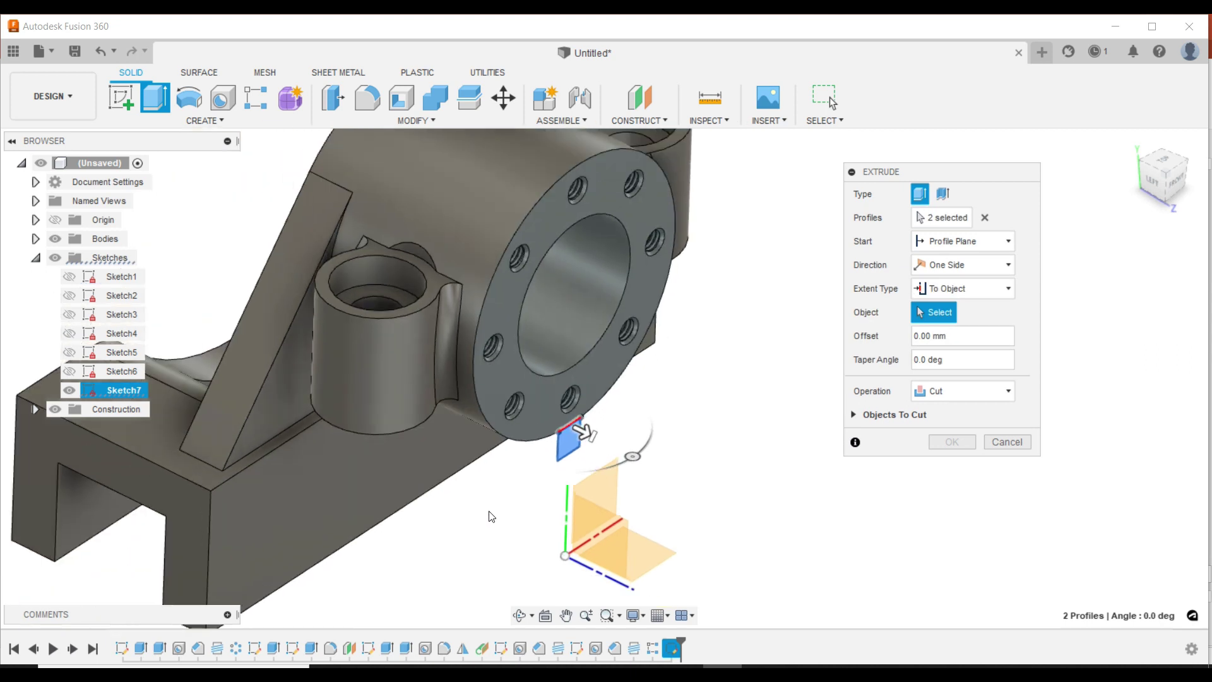
shift+middle_drag(491, 518, 480, 449)
click(494, 444)
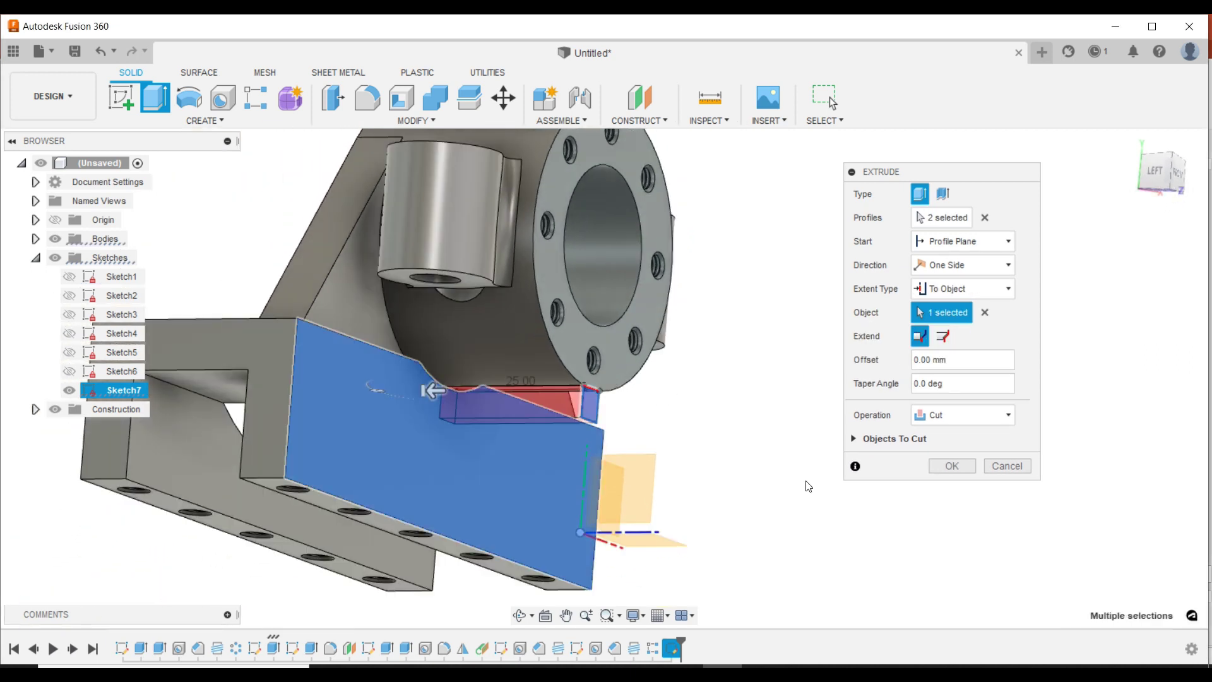
click(950, 468)
mouse_move(769, 433)
shift+middle_down()
mouse_move(820, 384)
mouse_move(747, 382)
shift+middle_up()
Step: Show the origin planes and start a new sketch on an origin plane, viewed straight on
key(F6)
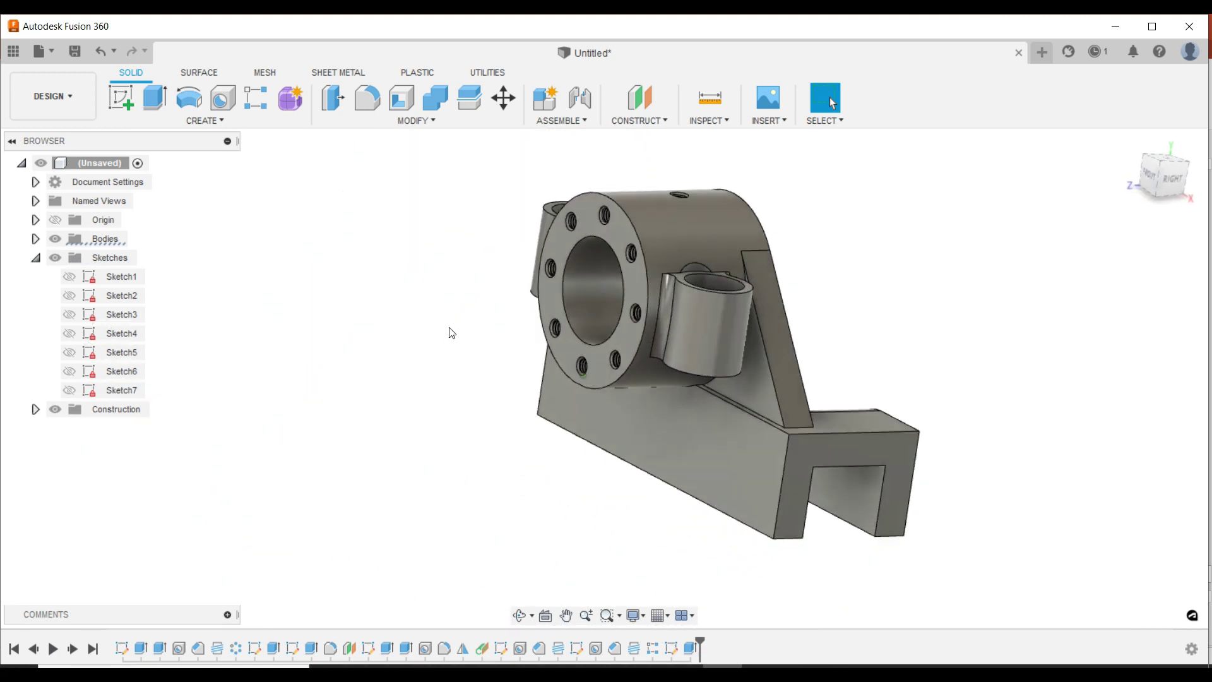
click(58, 221)
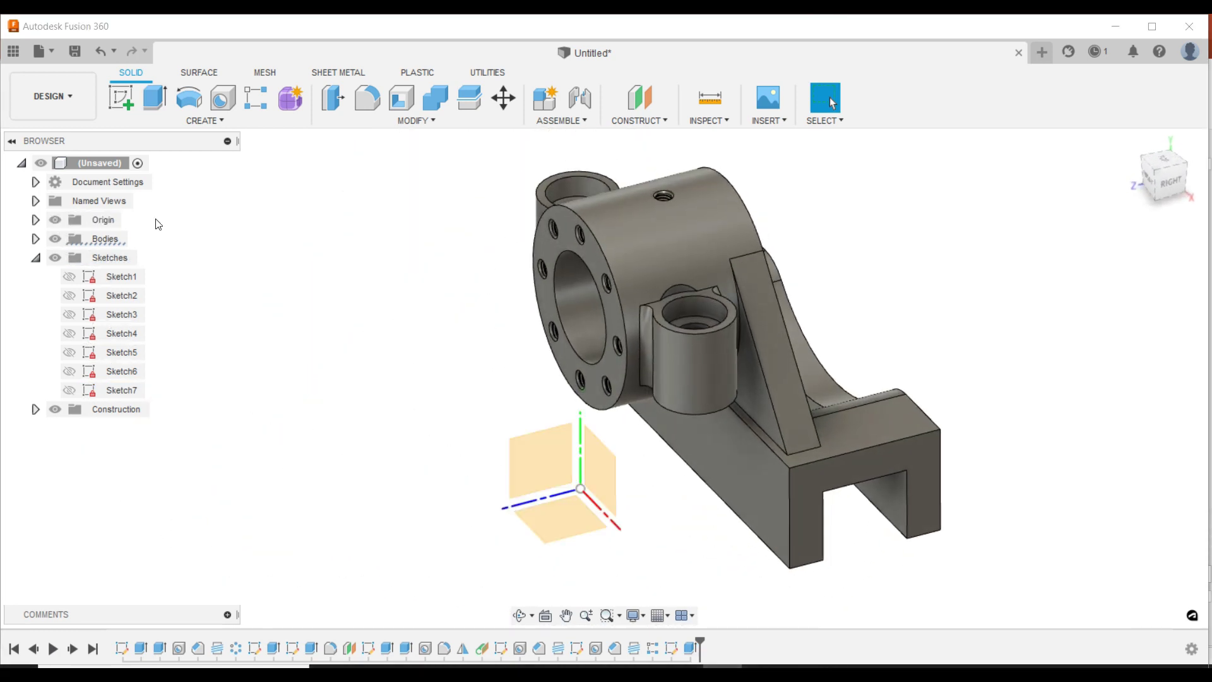
click(122, 105)
click(554, 446)
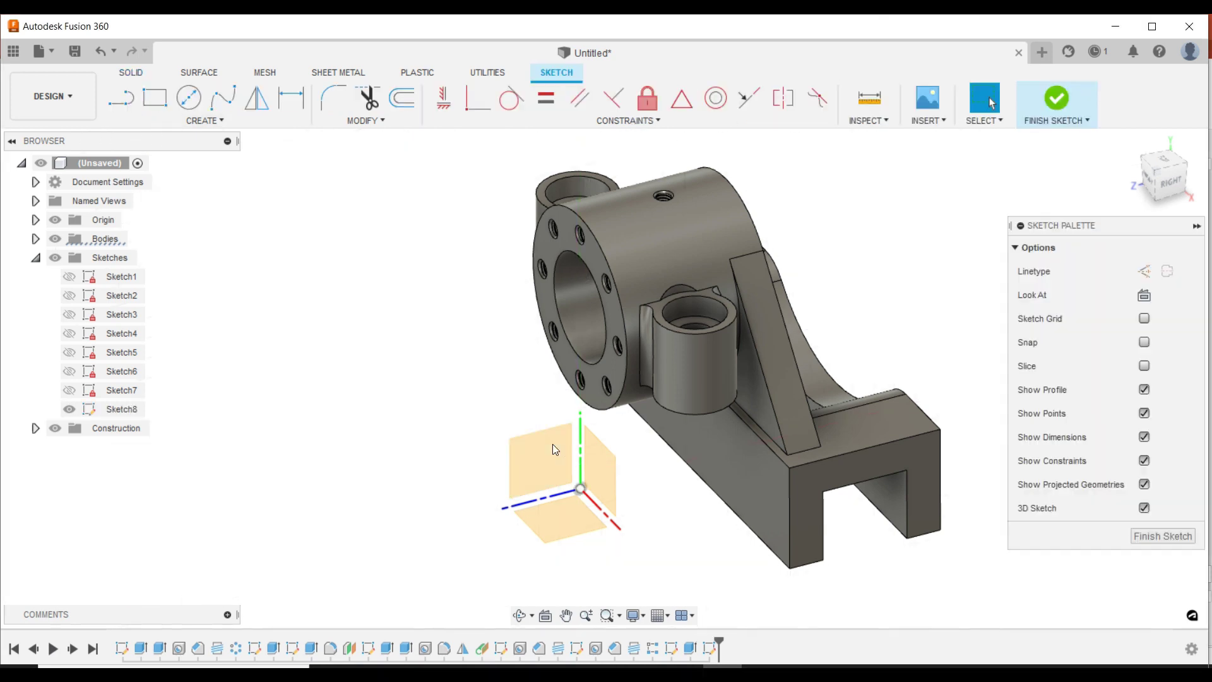
click(1173, 184)
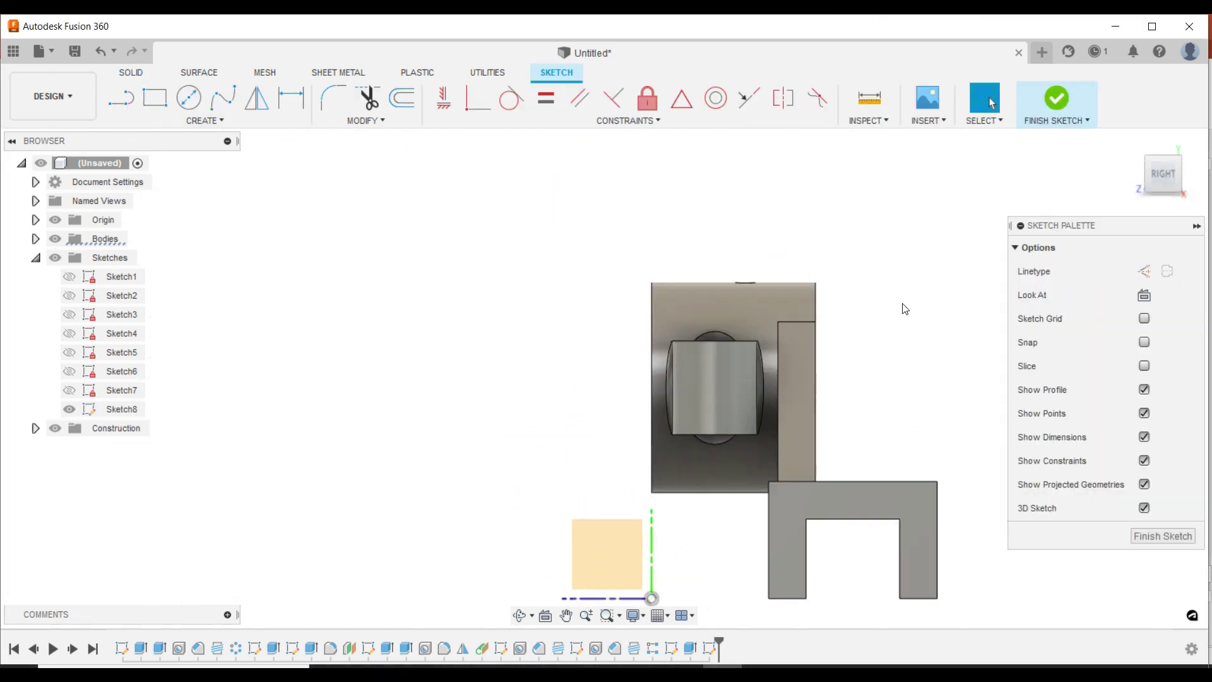
scroll(947, 405, up, 1)
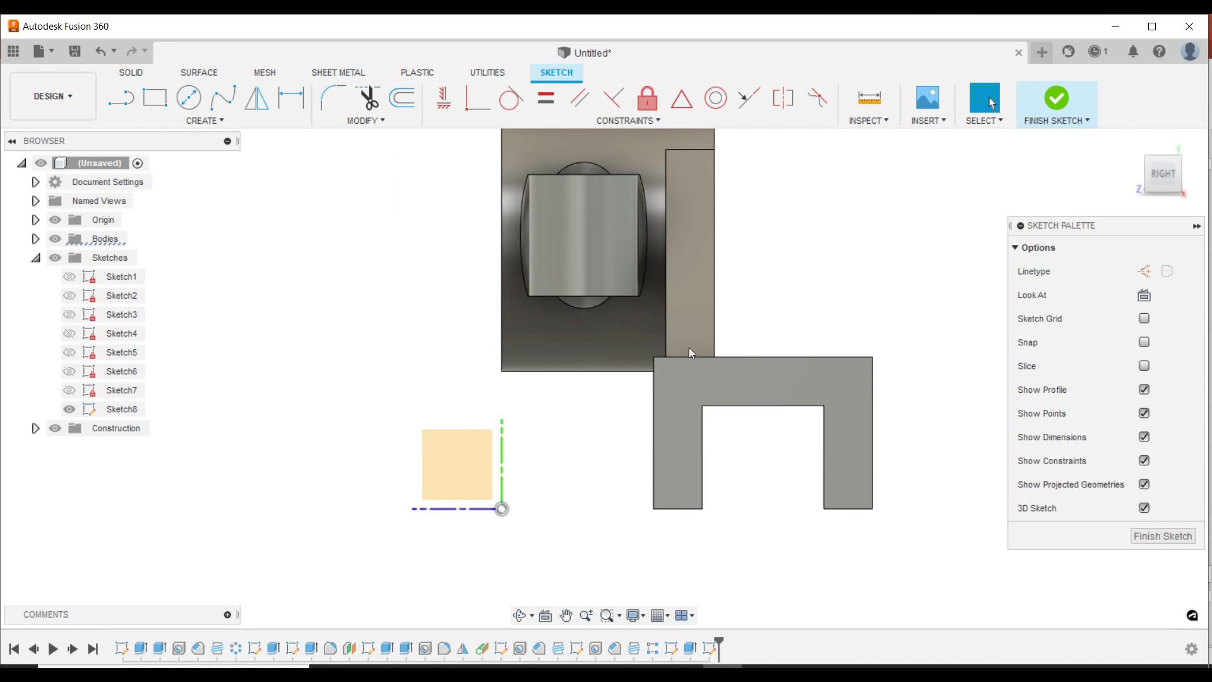
Step: Draw a diagonal line from near the base's bottom toward the bearing housing
click(128, 105)
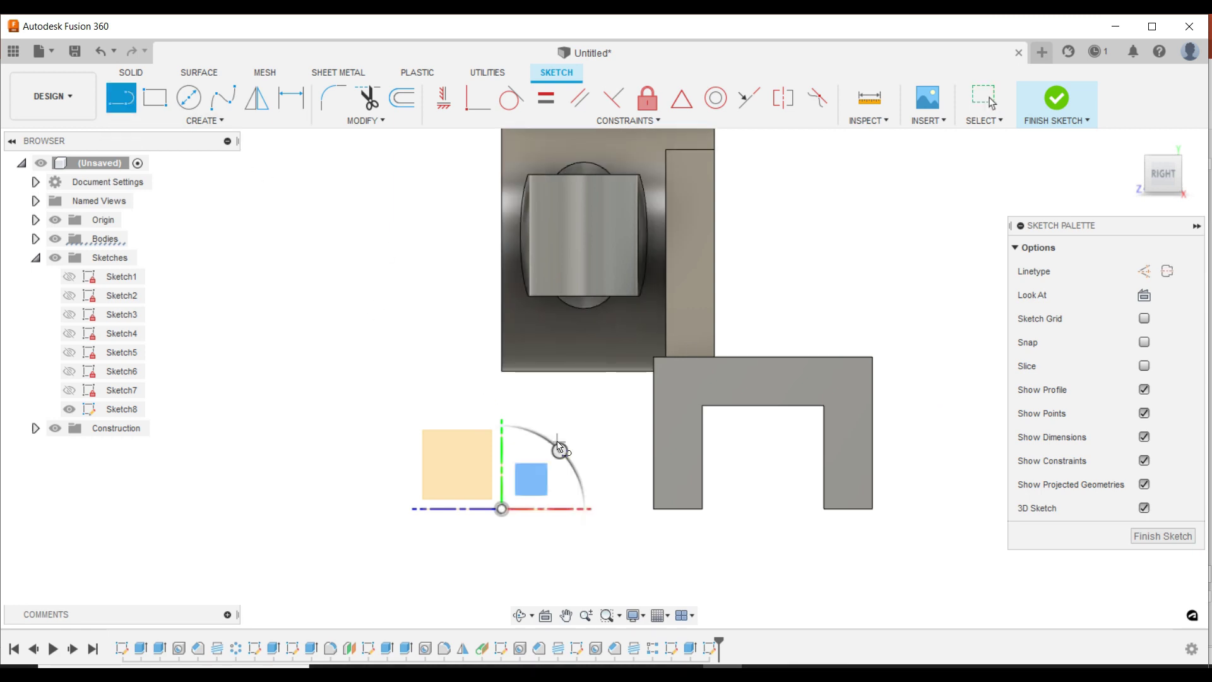
scroll(568, 448, up, 2)
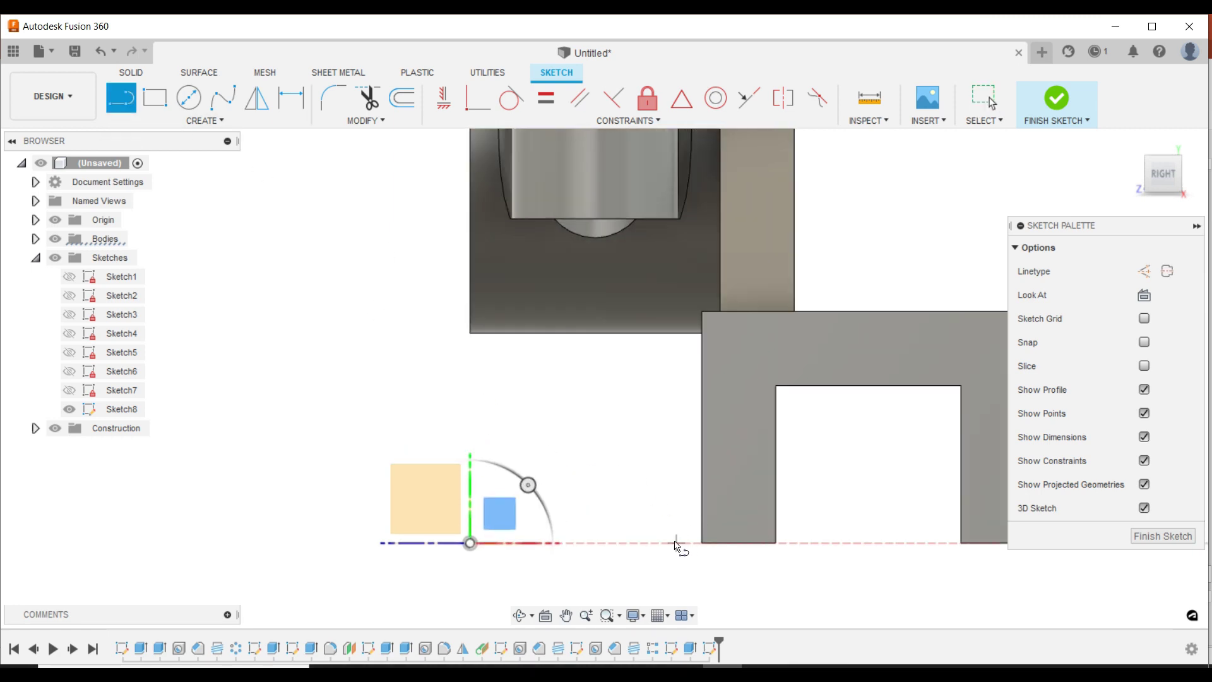
click(674, 542)
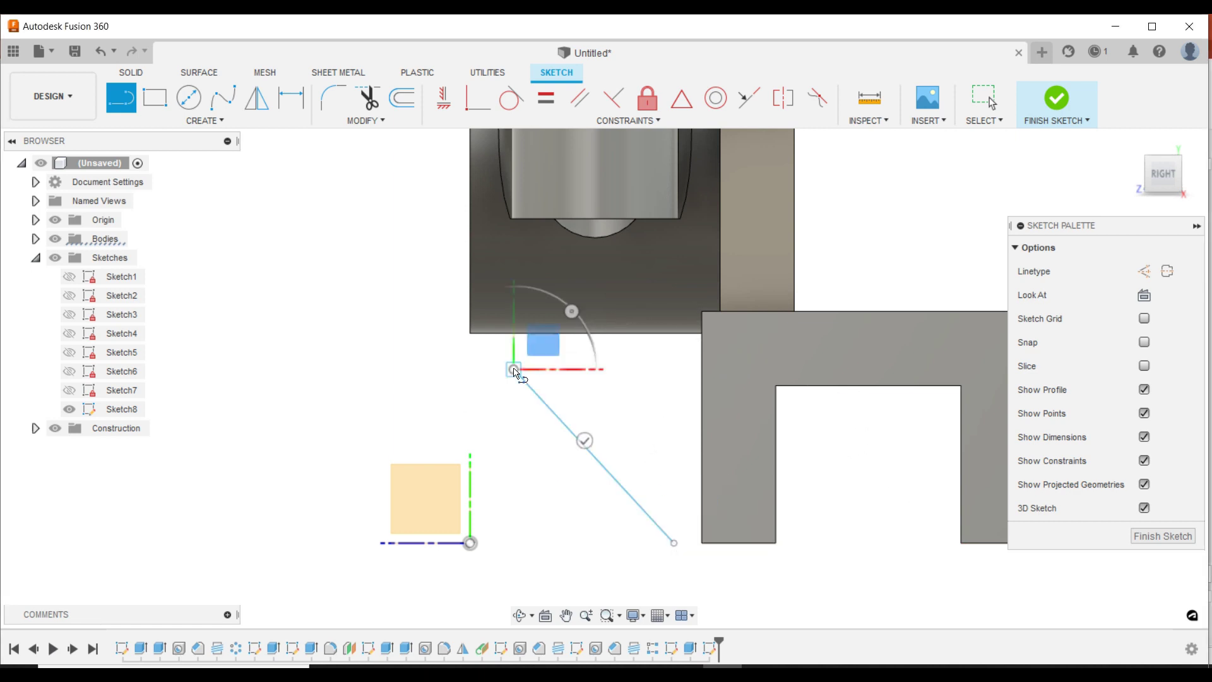
scroll(499, 372, up, 2)
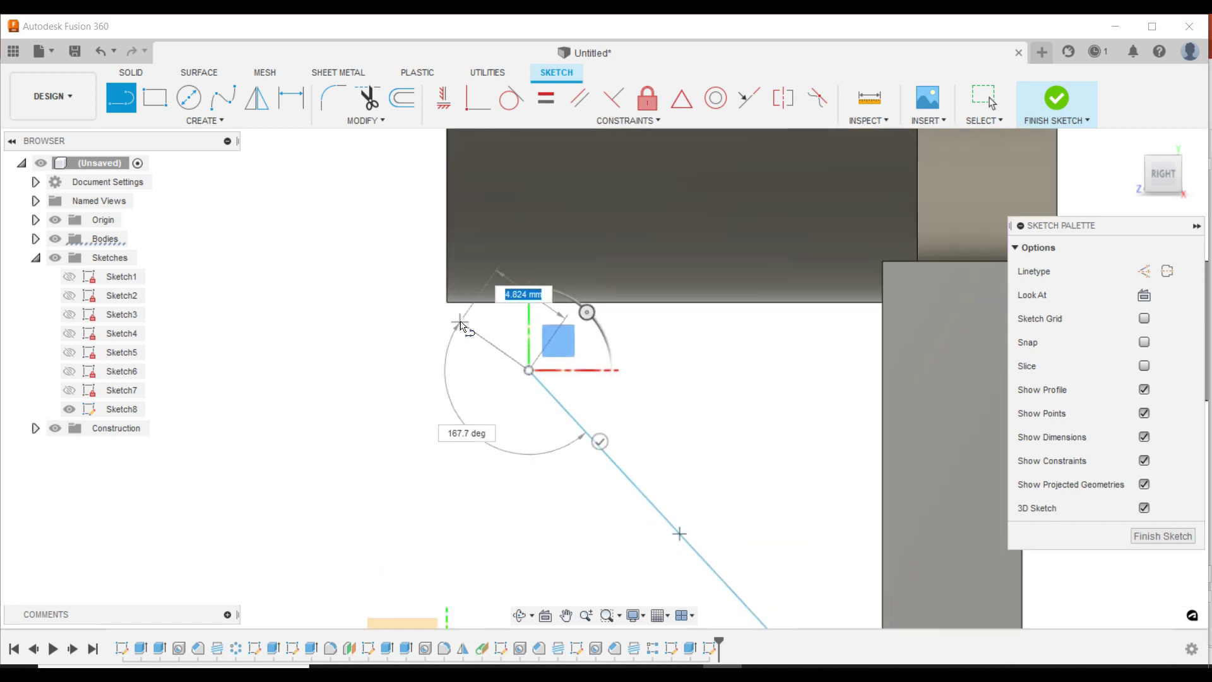
scroll(461, 327, down, 1)
key(Escape)
scroll(462, 327, down, 1)
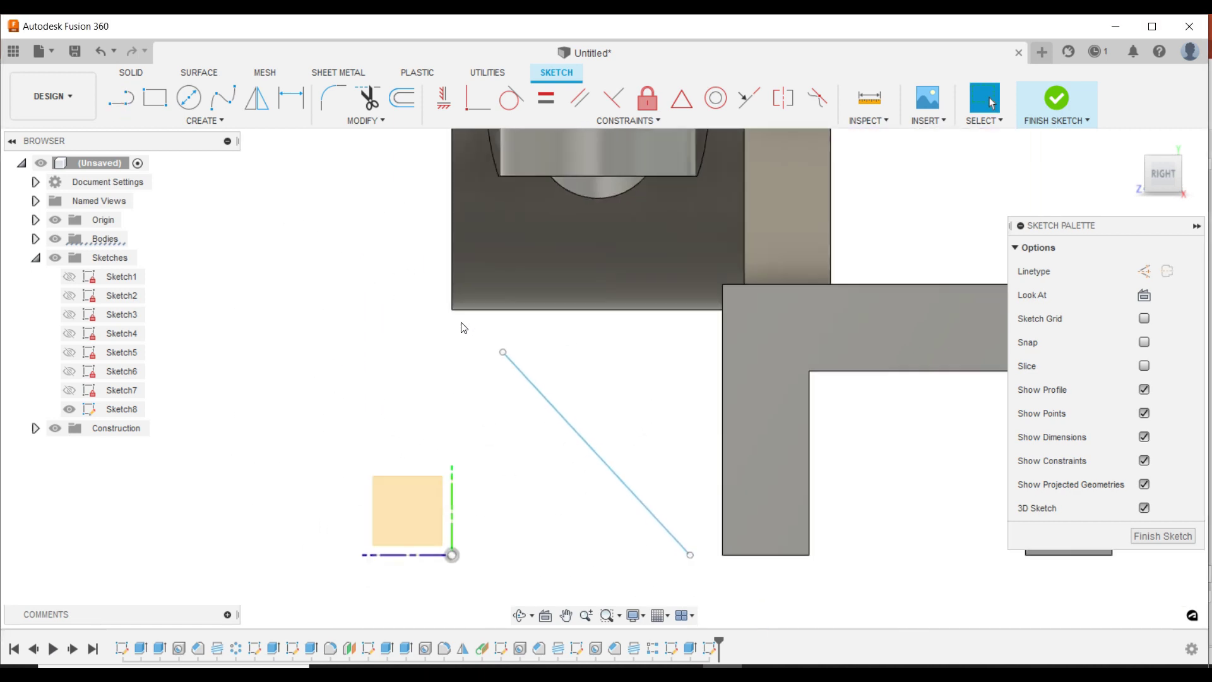
scroll(463, 332, down, 1)
scroll(465, 340, up, 1)
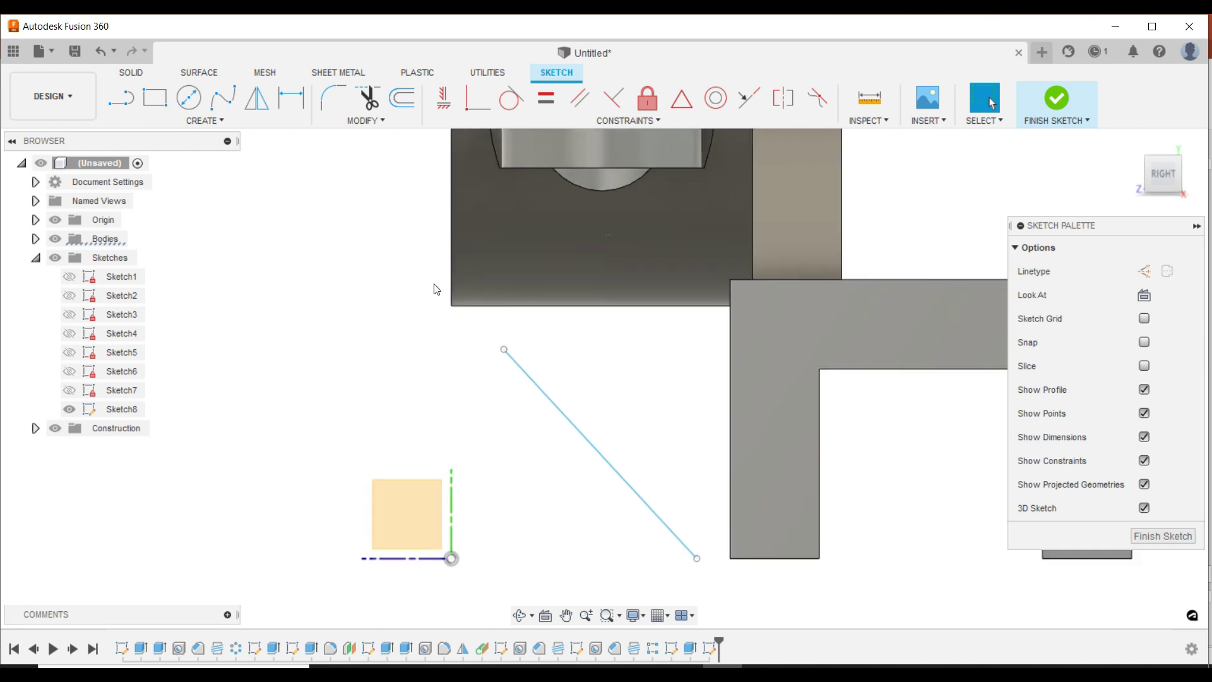
Step: Project the housing's and base's two vertical side edges into the sketch
click(240, 123)
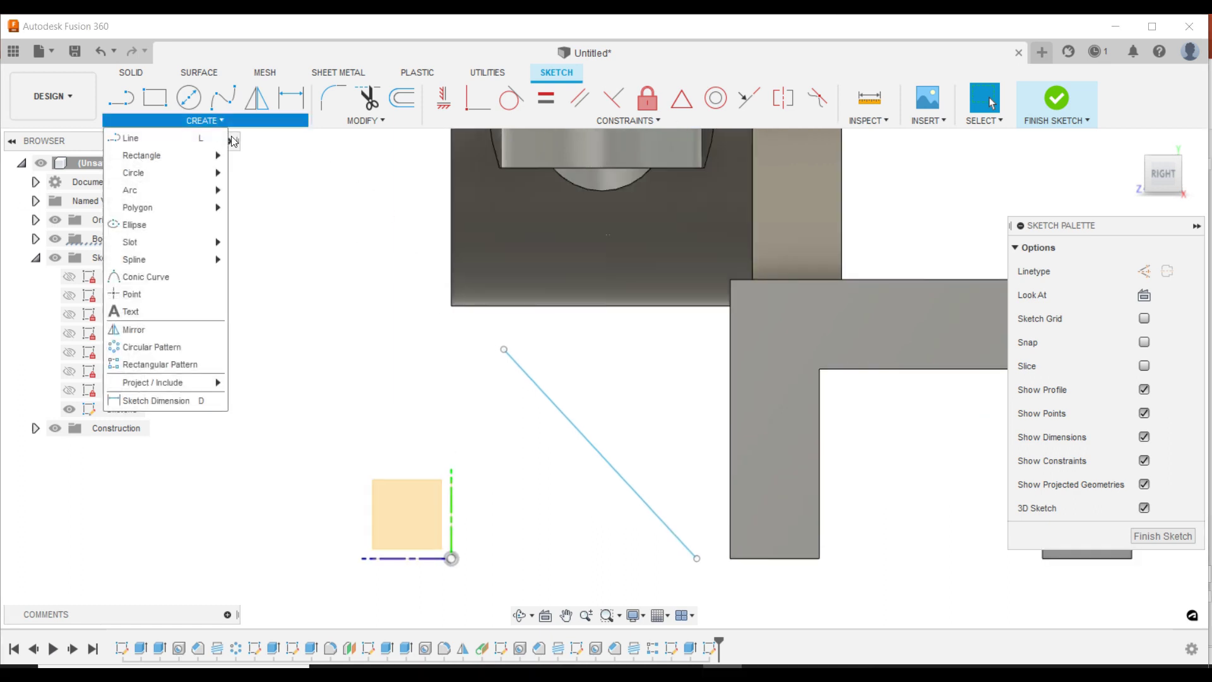
click(249, 385)
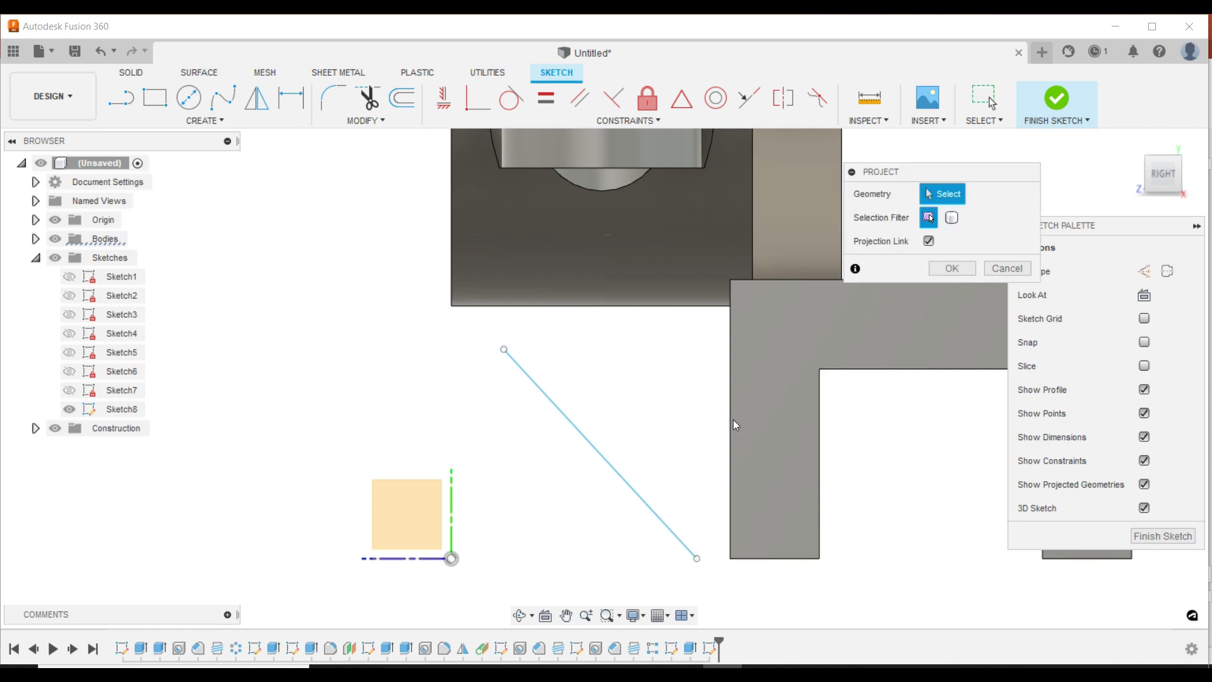
click(731, 421)
click(450, 282)
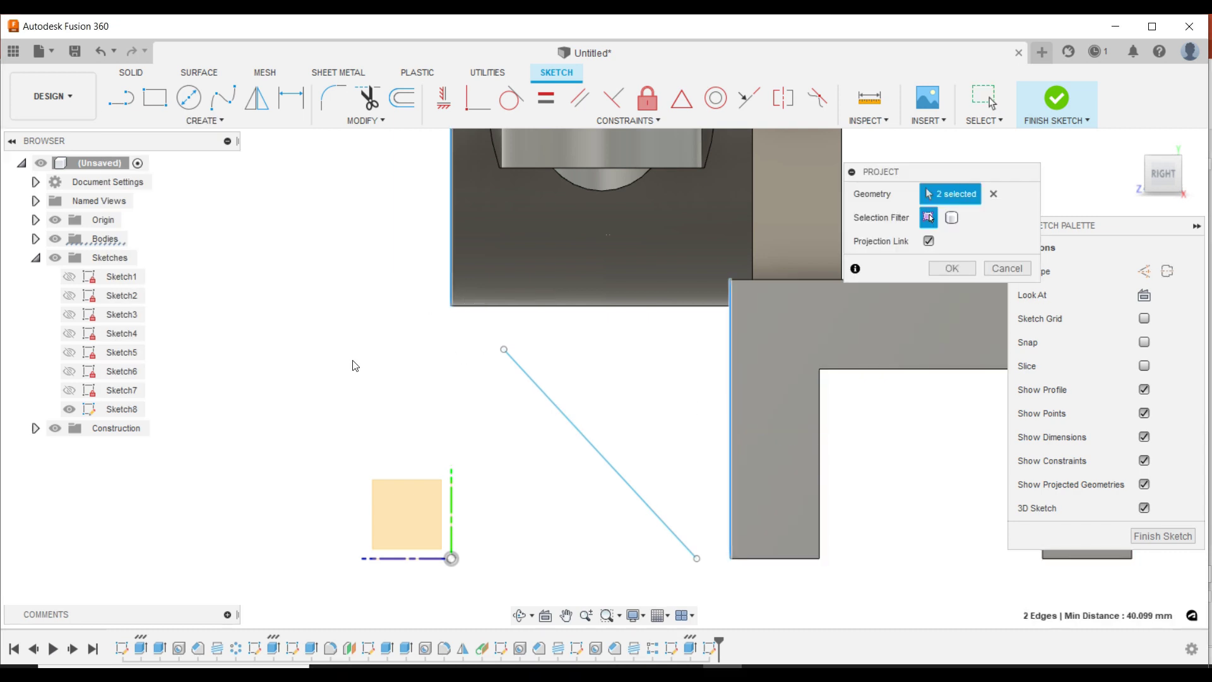
click(952, 268)
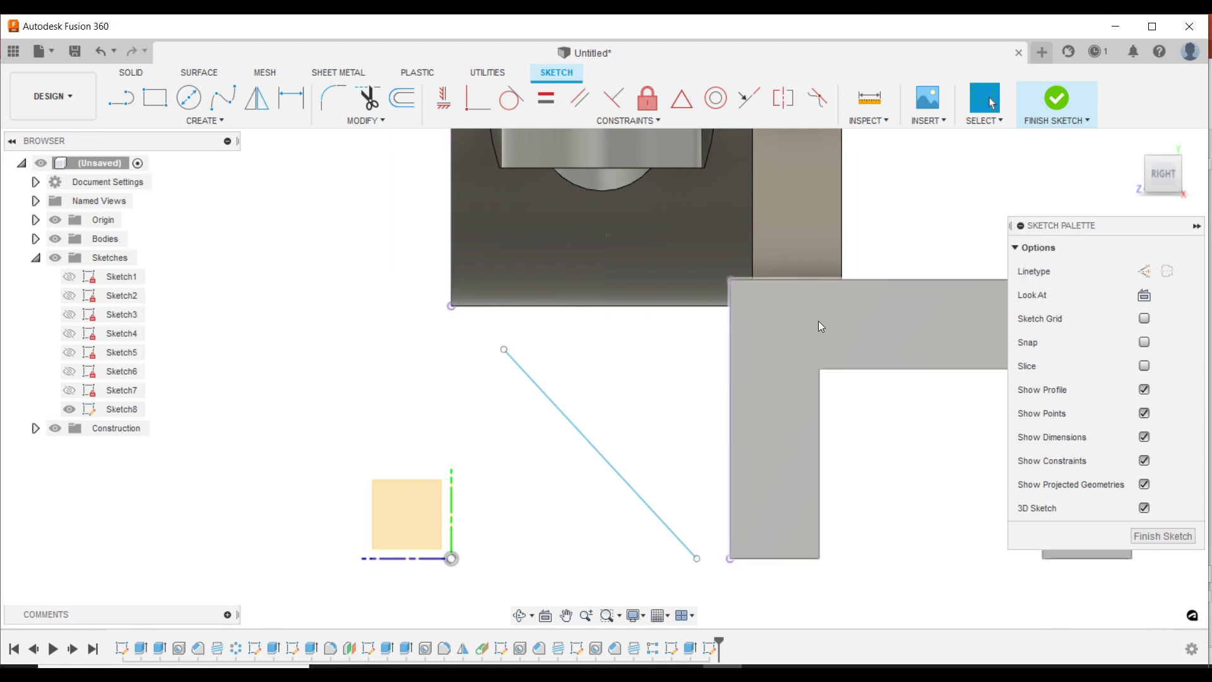
Step: Convert both projected edges into construction lines
drag(790, 323, 321, 243)
right_click(320, 243)
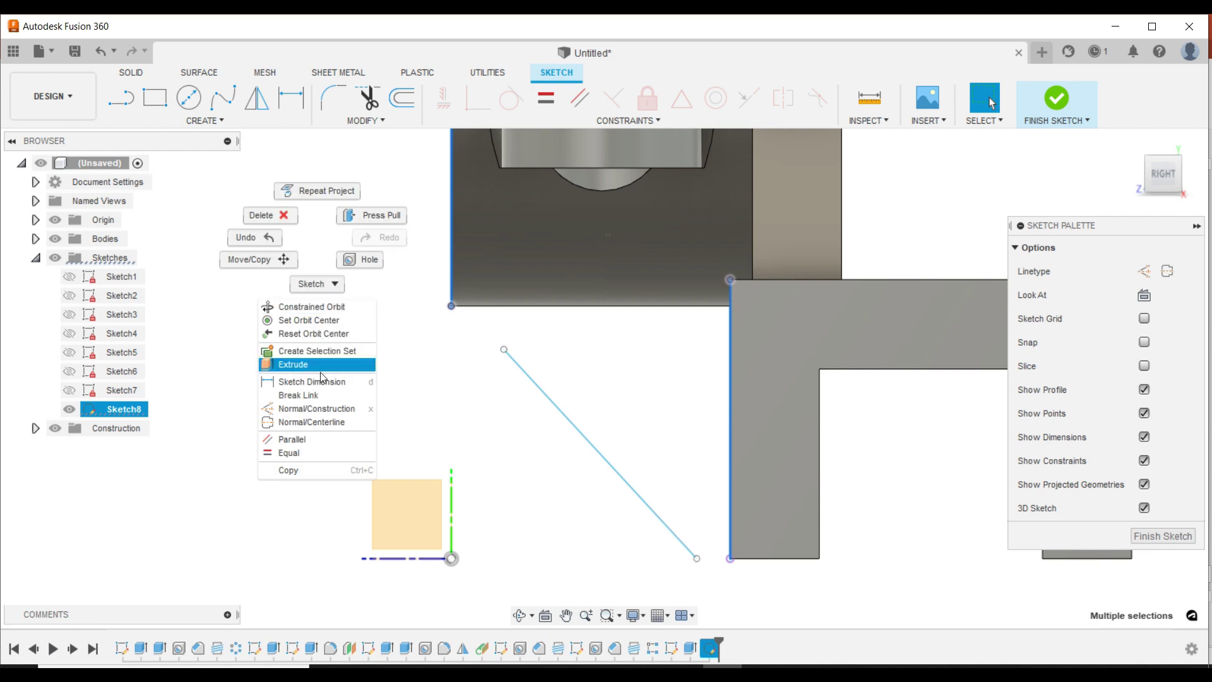
click(326, 409)
scroll(325, 324, down, 2)
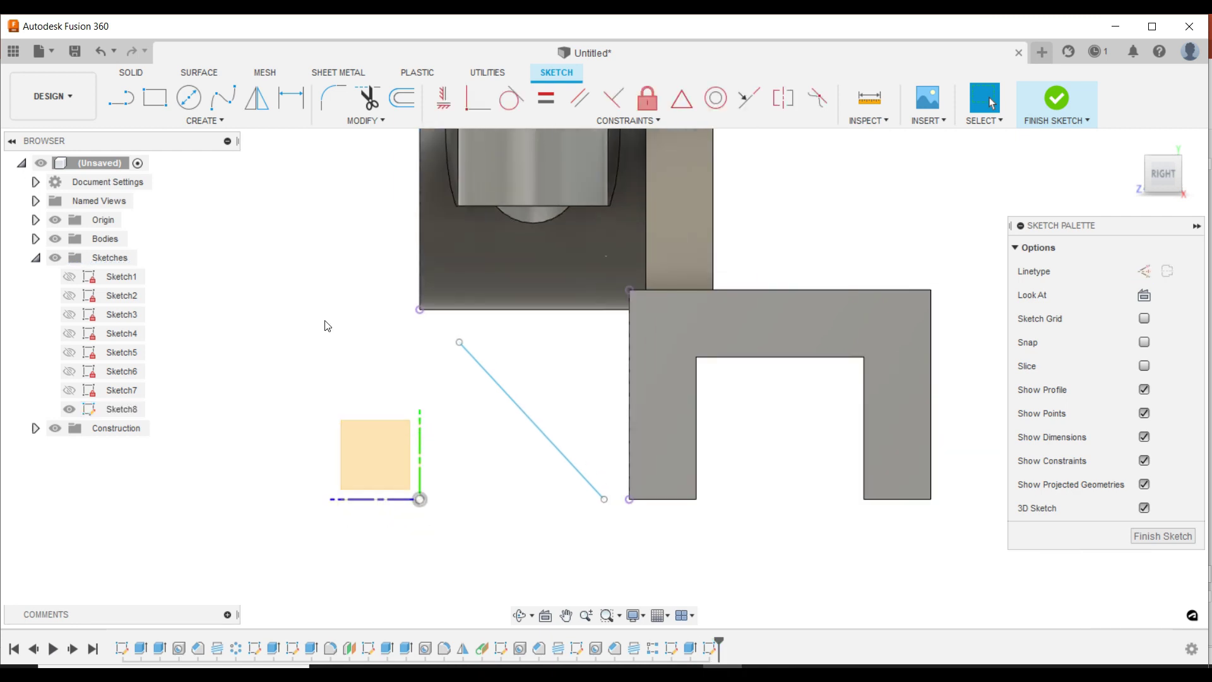
scroll(327, 326, up, 1)
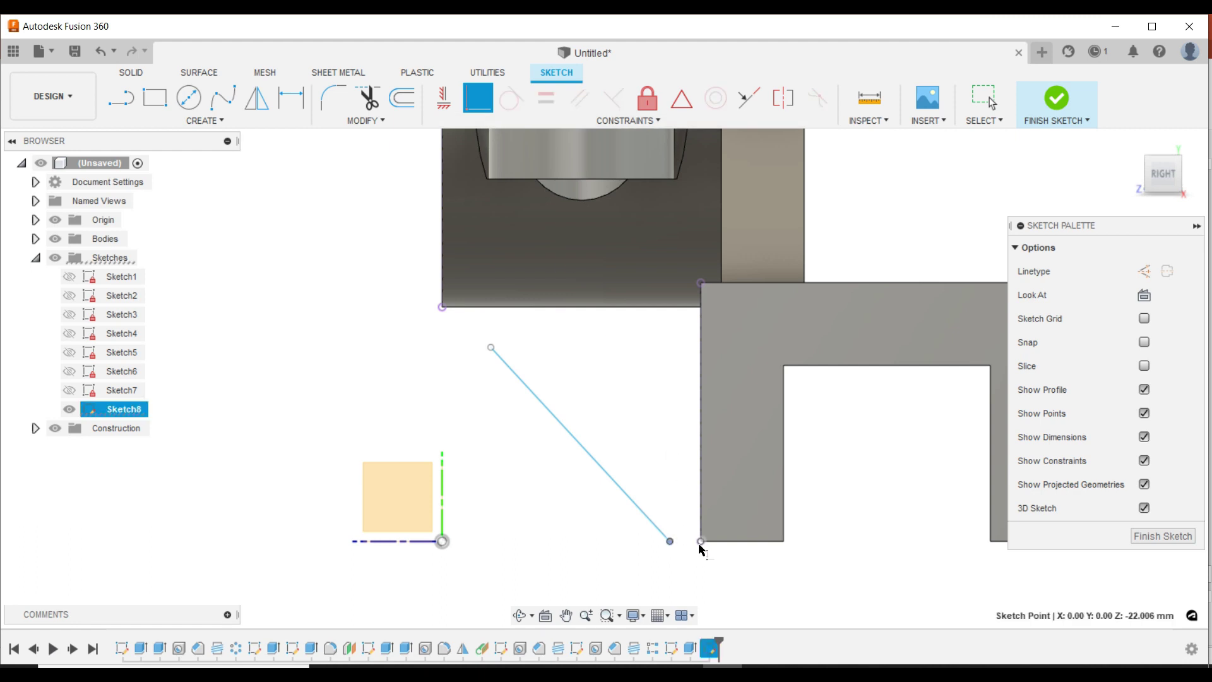
scroll(622, 402, down, 1)
scroll(496, 352, up, 3)
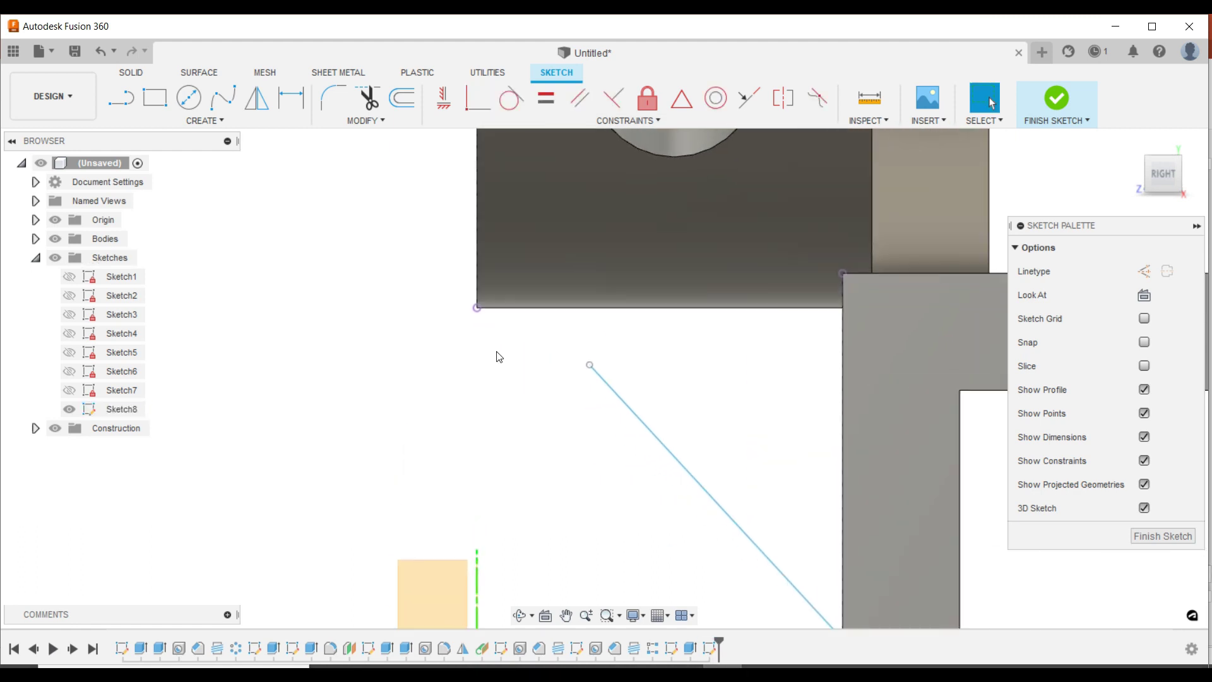
scroll(495, 351, up, 1)
key(Escape)
Step: Draw a three-point arc starting at the diagonal line's upper end
click(197, 117)
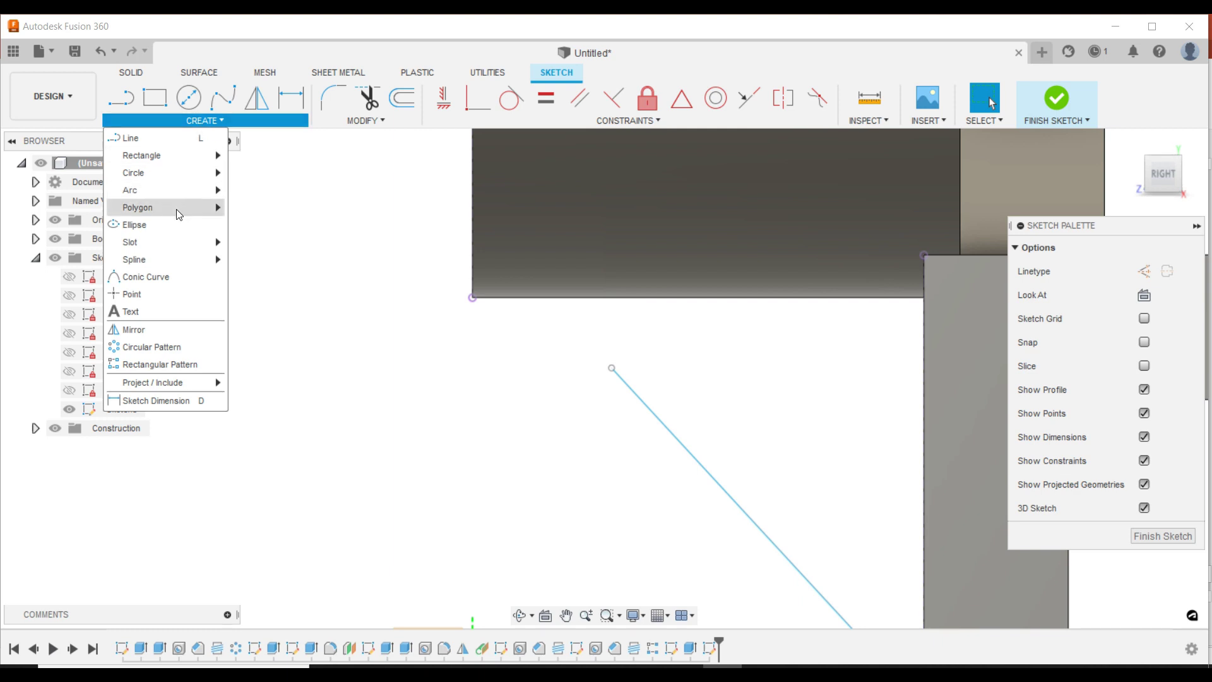
mouse_move(152, 190)
click(256, 191)
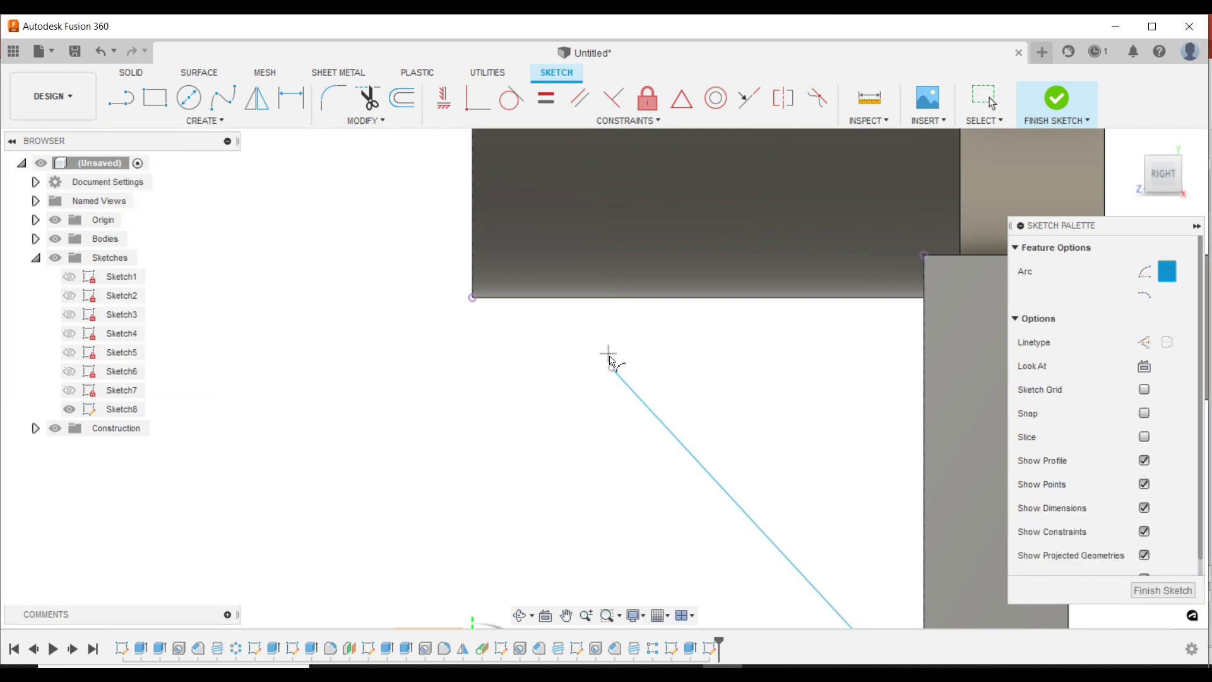
click(470, 296)
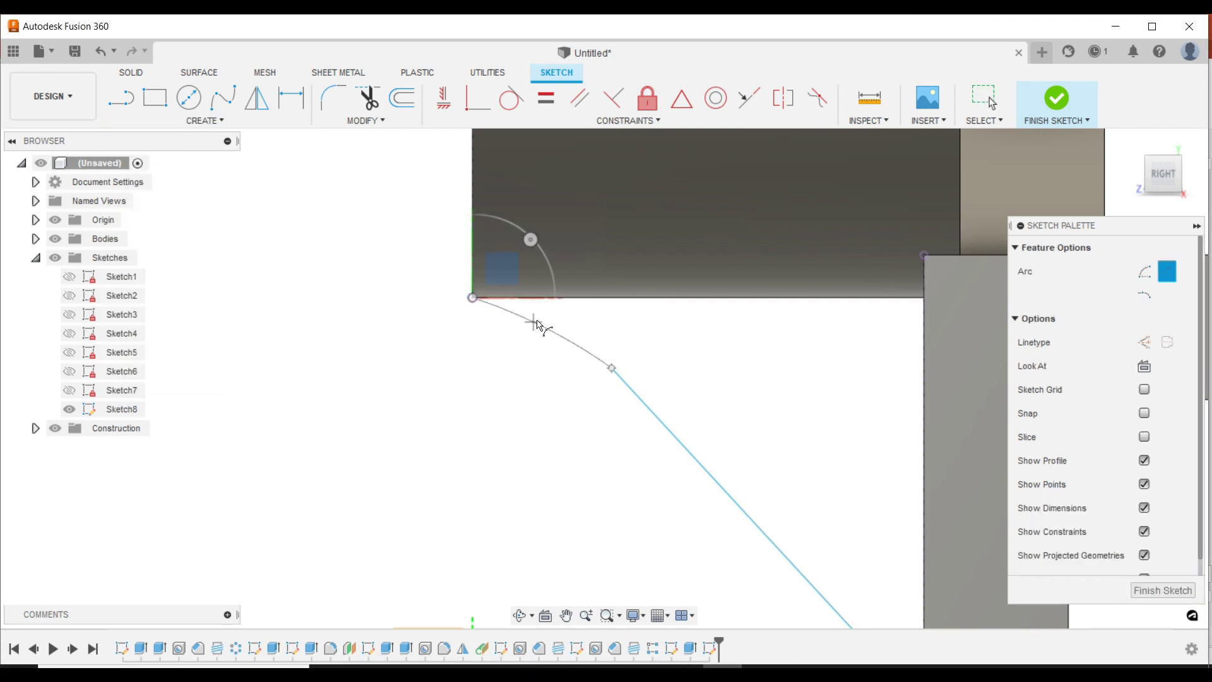
scroll(505, 361, down, 3)
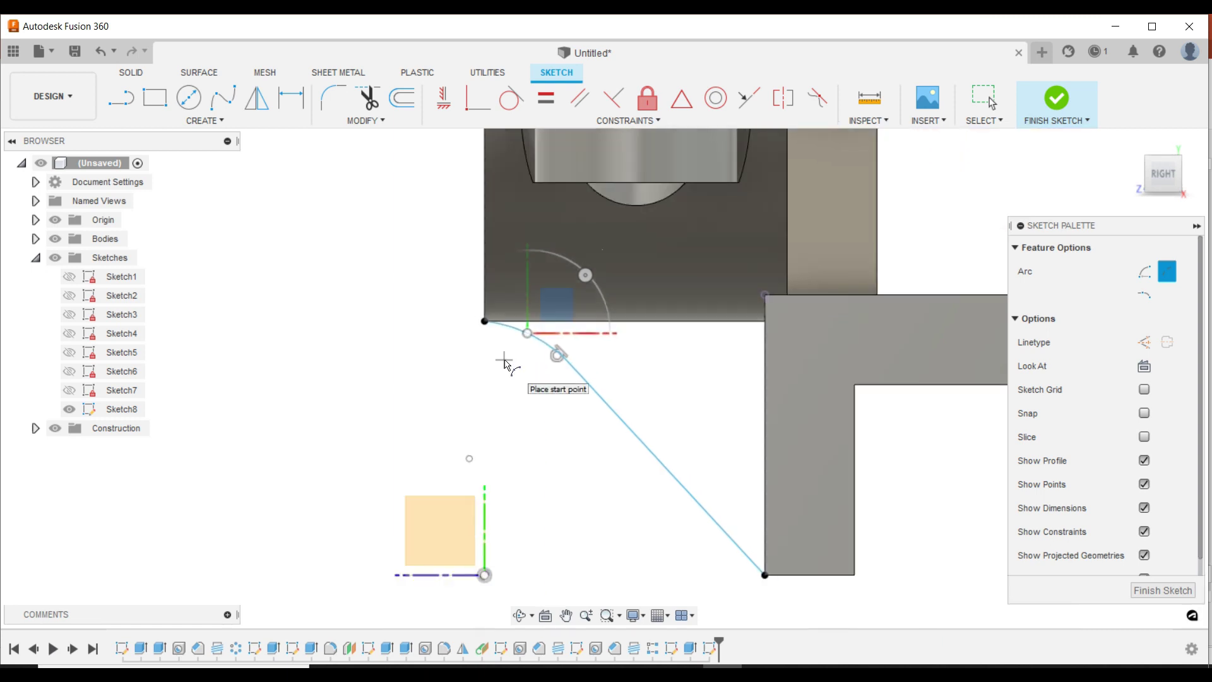
key(Escape)
Step: Dimension the arc to R10 mm, constrain its centre vertically, and finish the sketch
key(d)
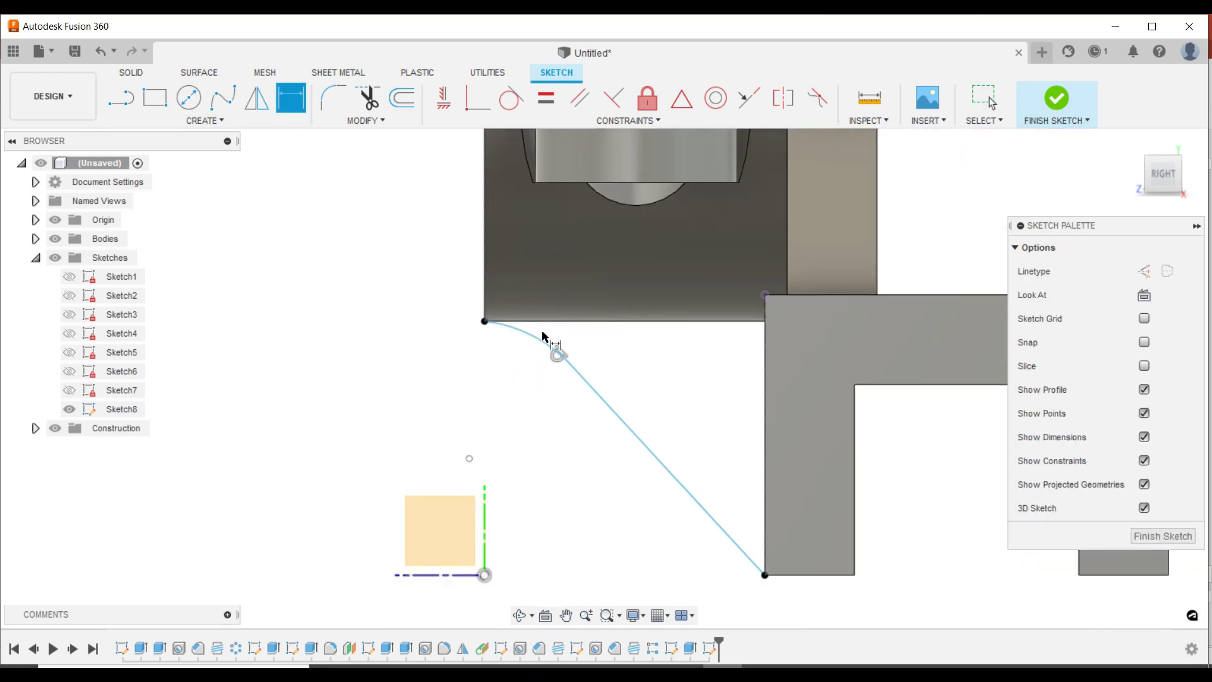
double_click(513, 384)
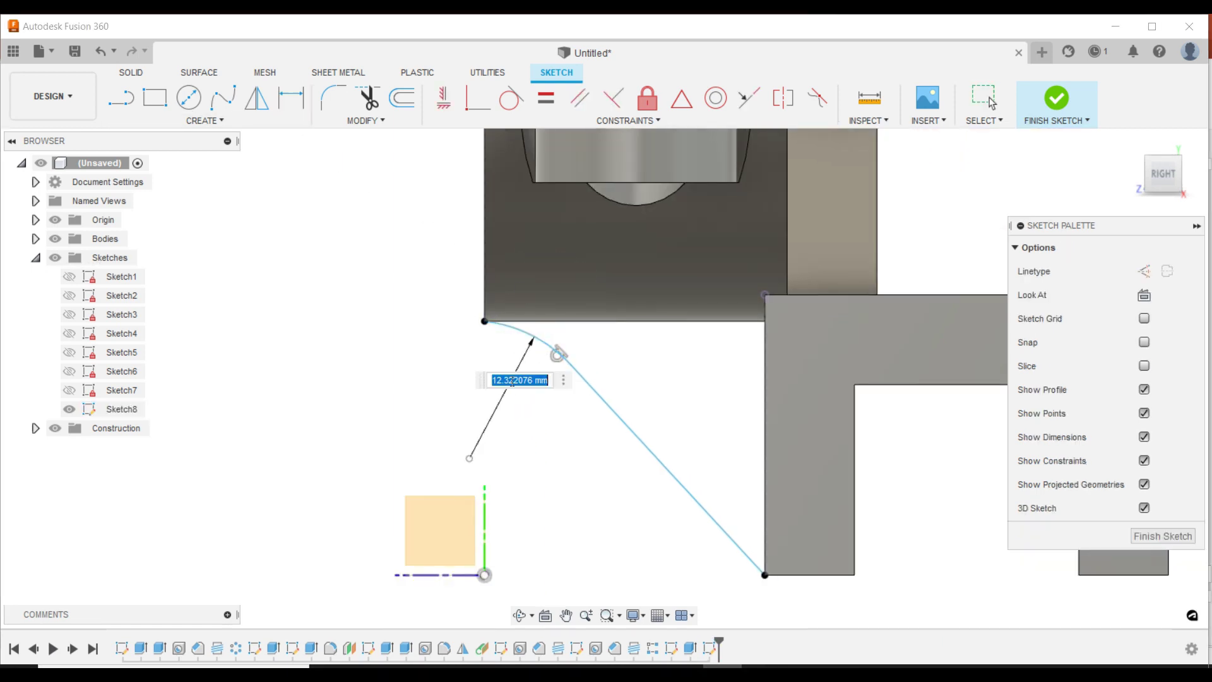
key(Escape)
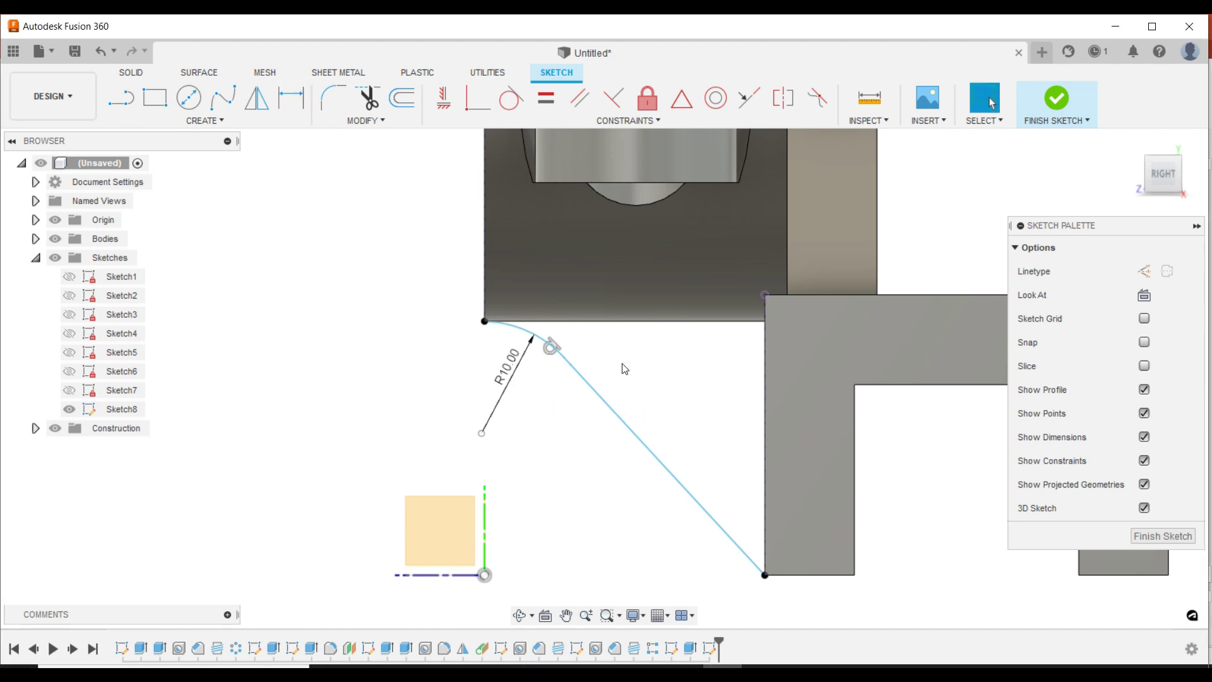
click(440, 104)
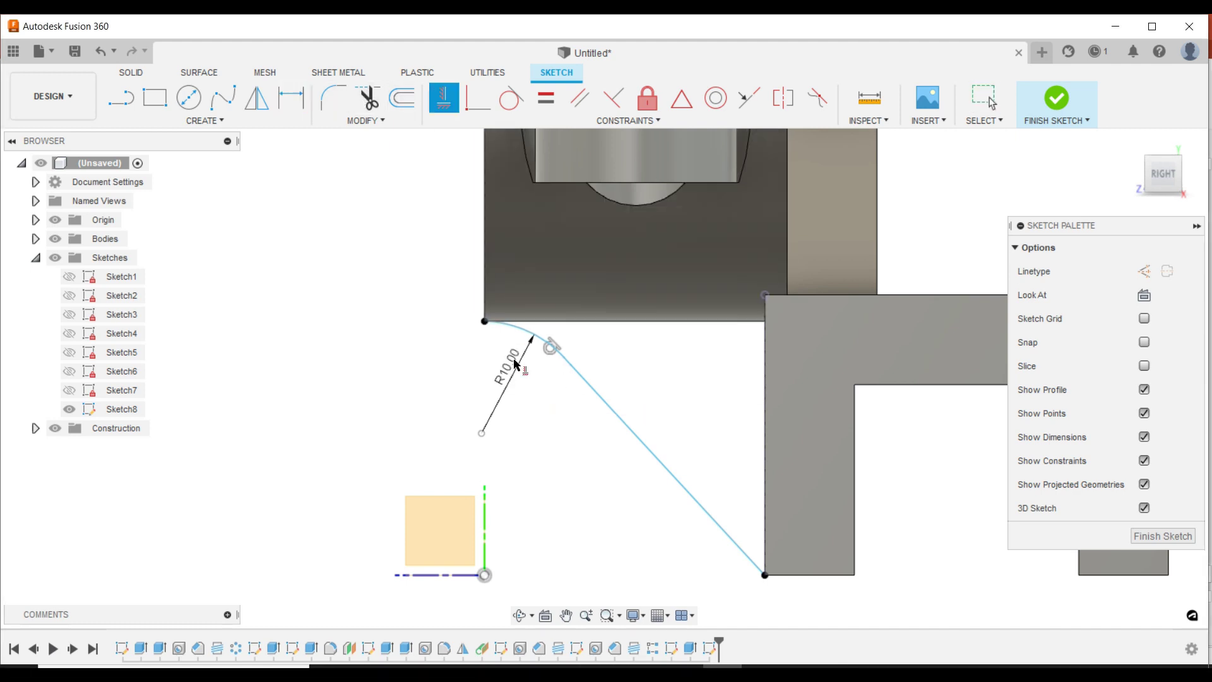
click(483, 434)
scroll(380, 329, down, 1)
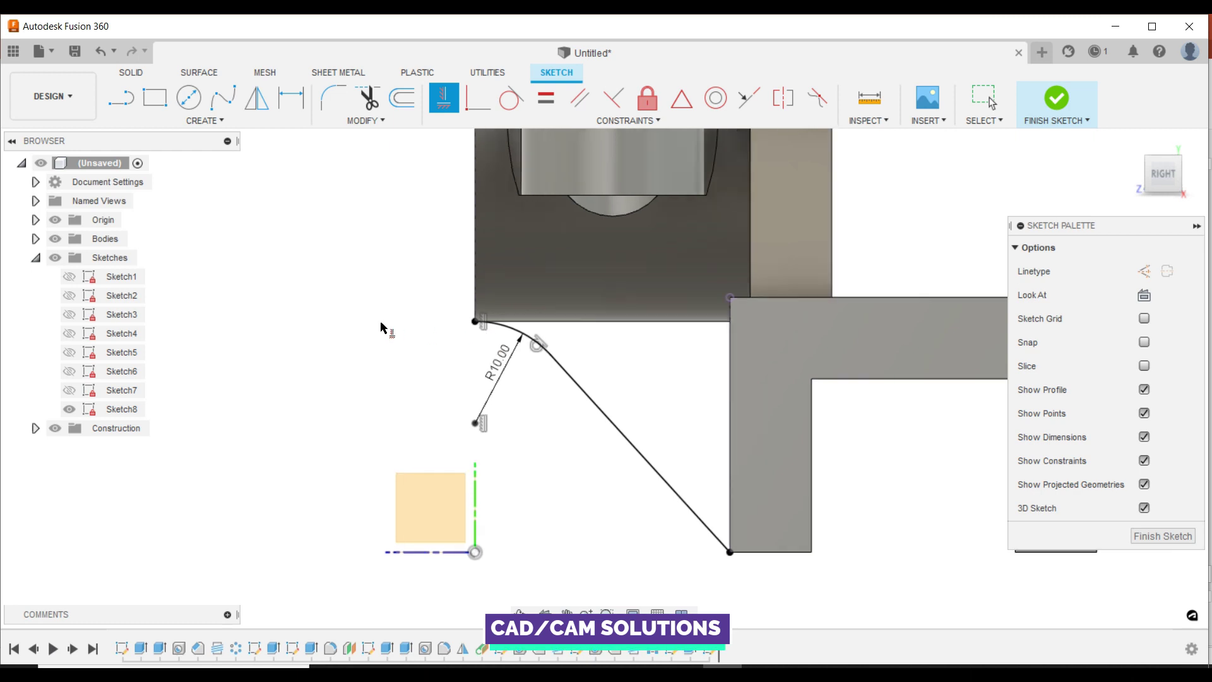
scroll(382, 326, down, 2)
key(Escape)
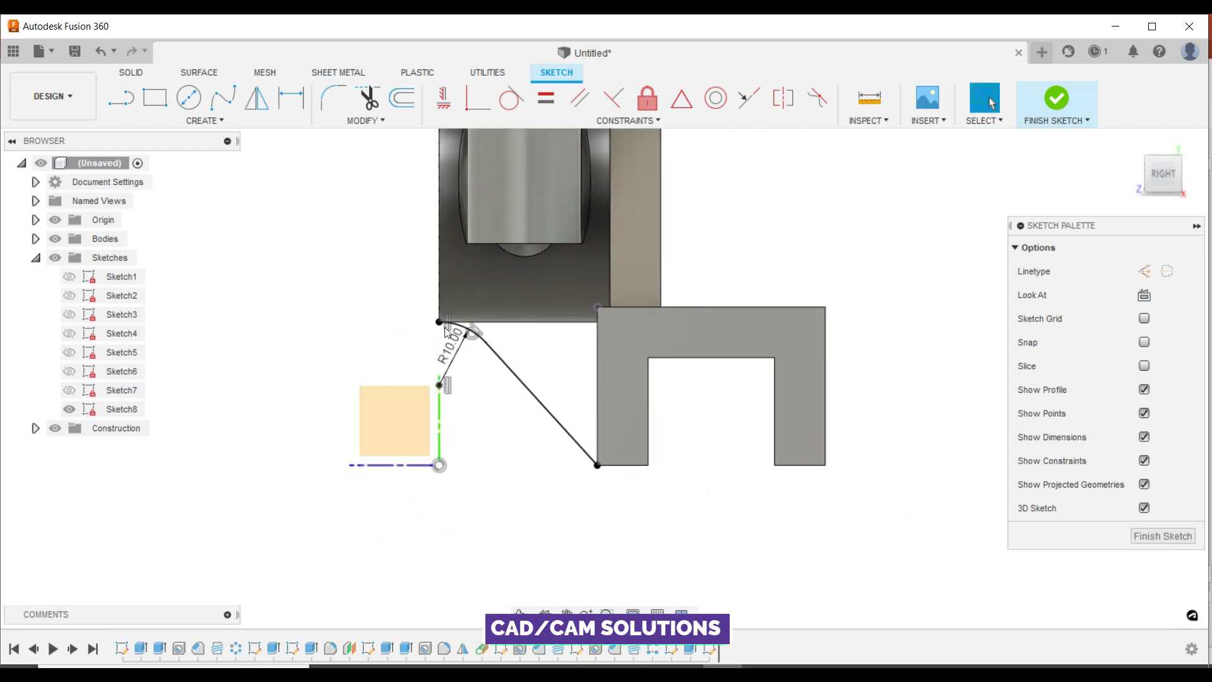
click(1156, 536)
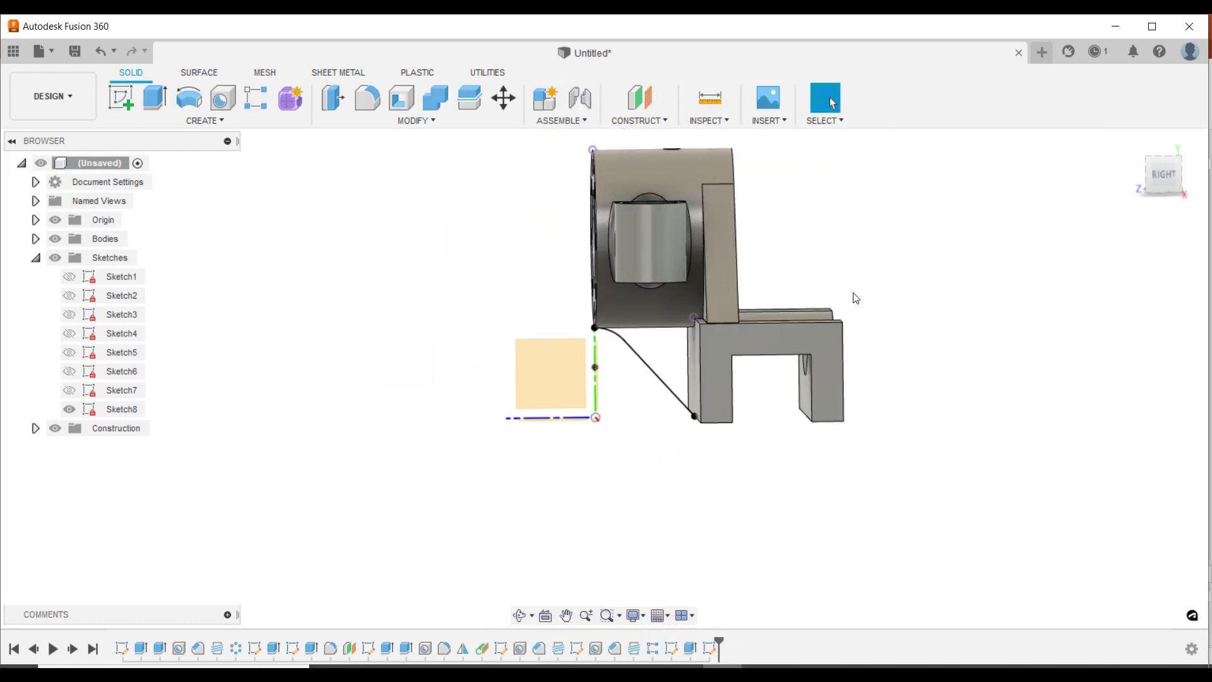
Step: Hide the origin planes and build a 5 mm rib from the curved sketch line, flipped toward the housing
click(55, 222)
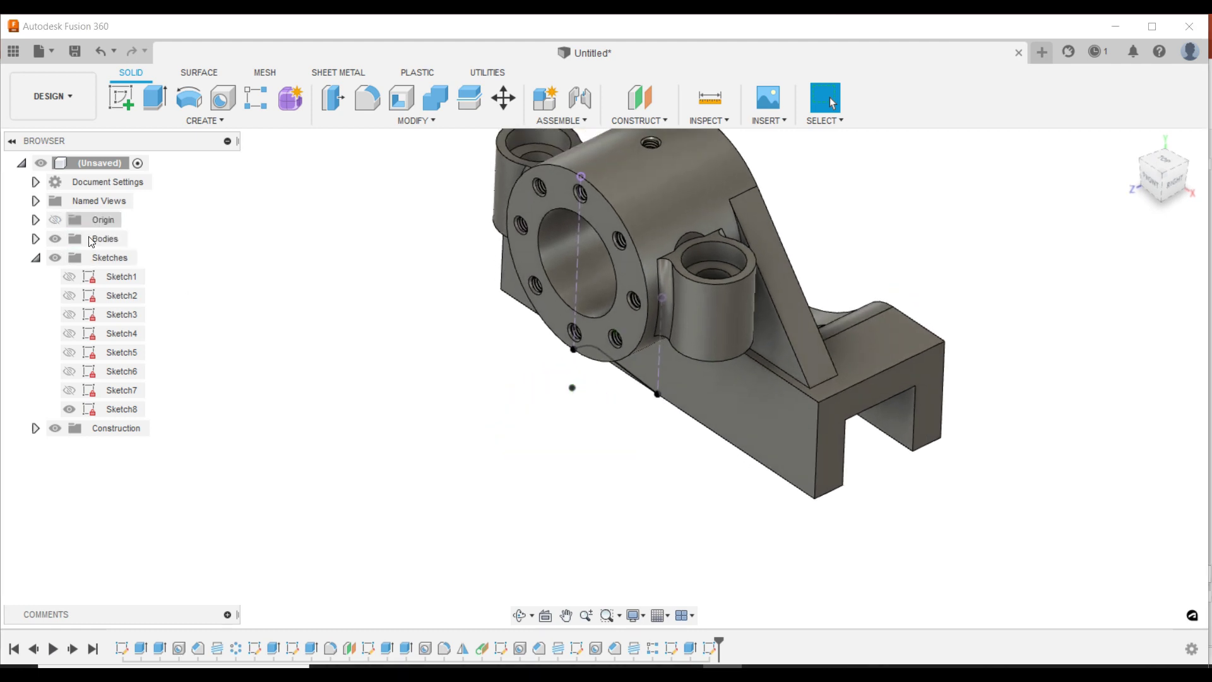
click(220, 122)
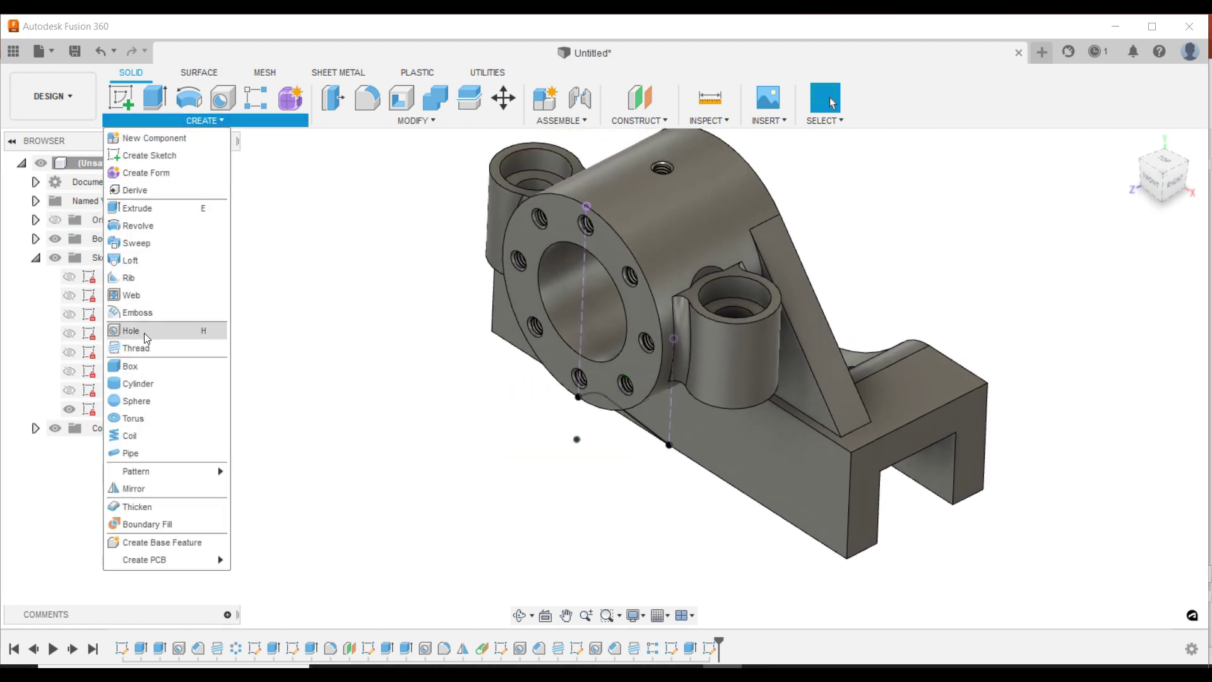
click(133, 278)
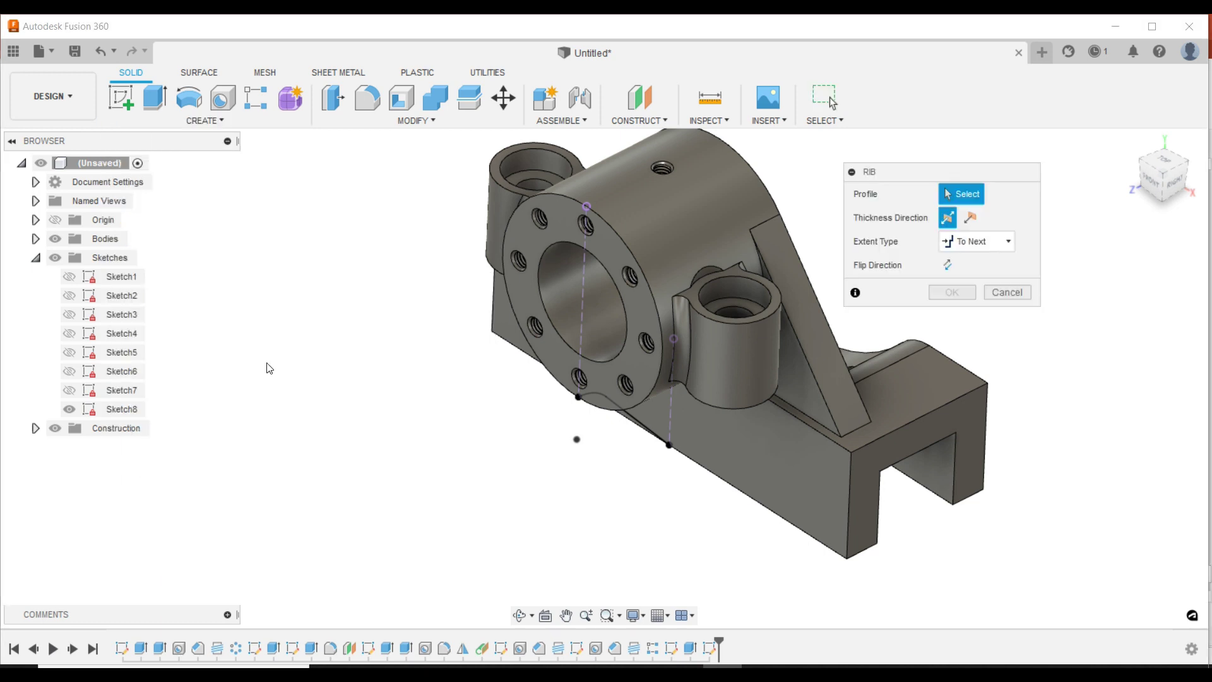
click(635, 427)
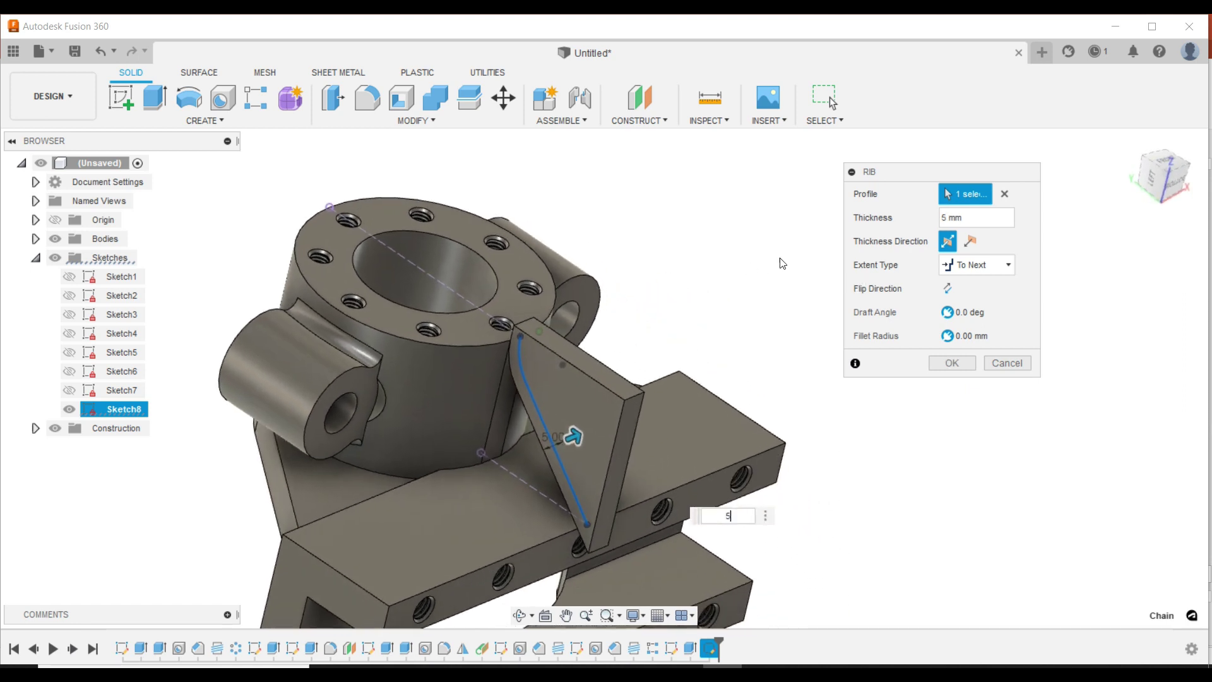
click(973, 242)
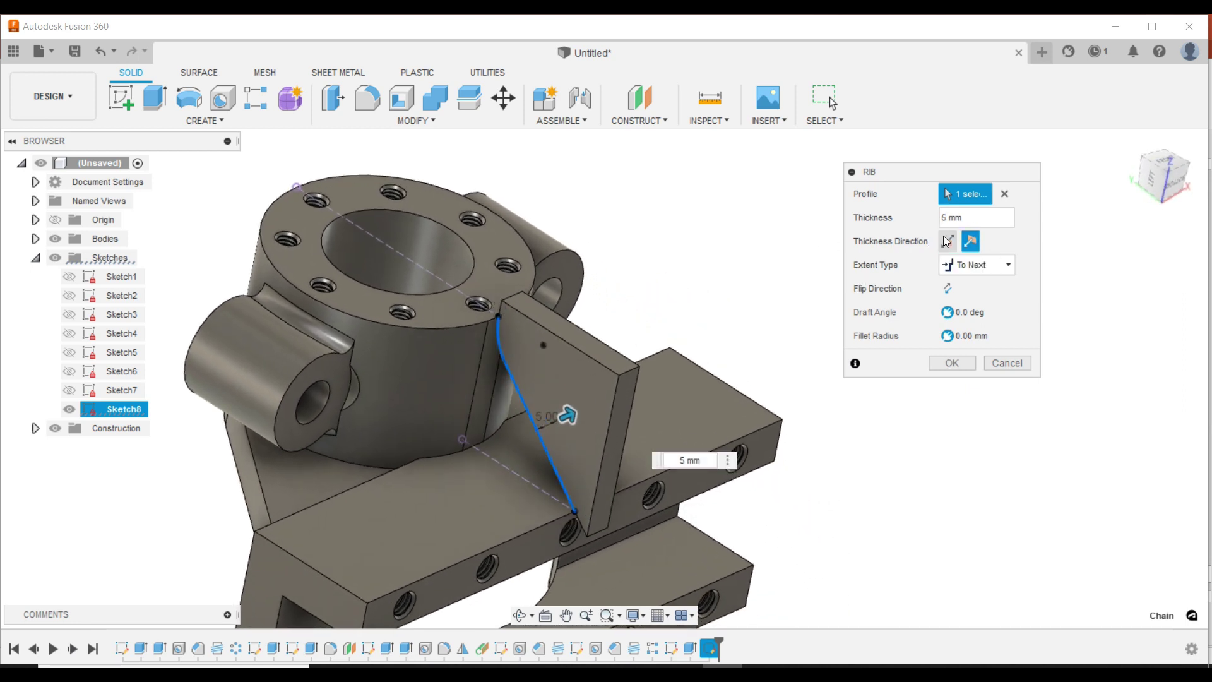
click(946, 242)
click(948, 289)
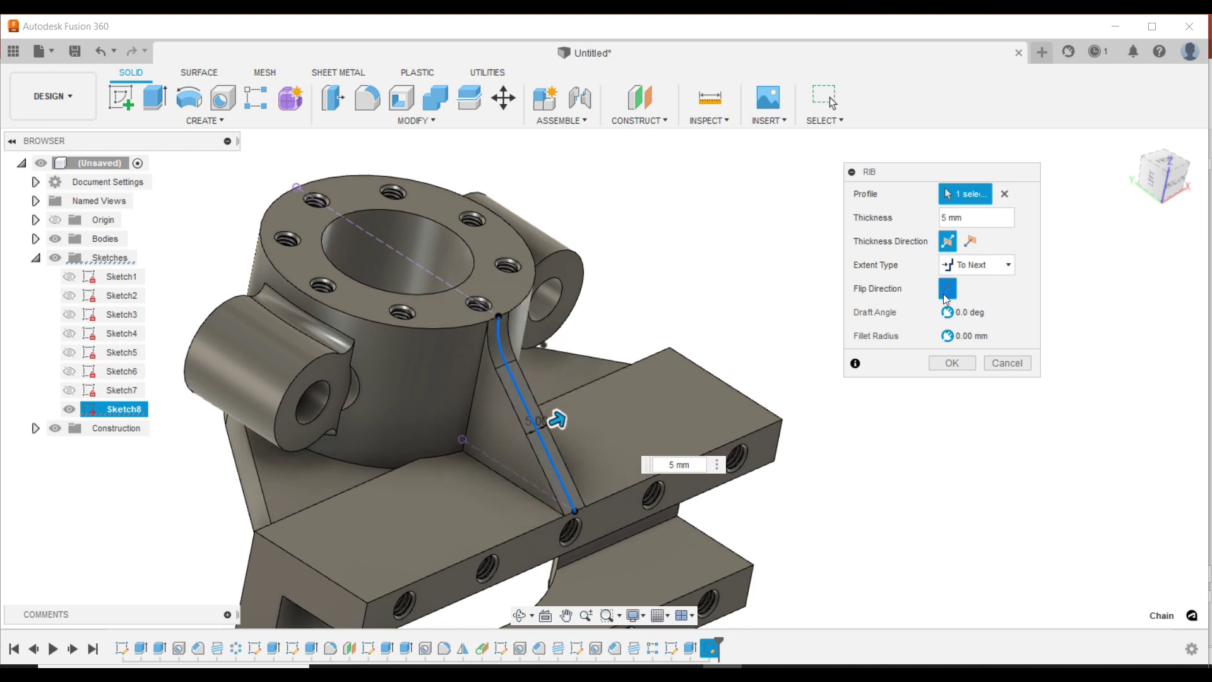
click(953, 364)
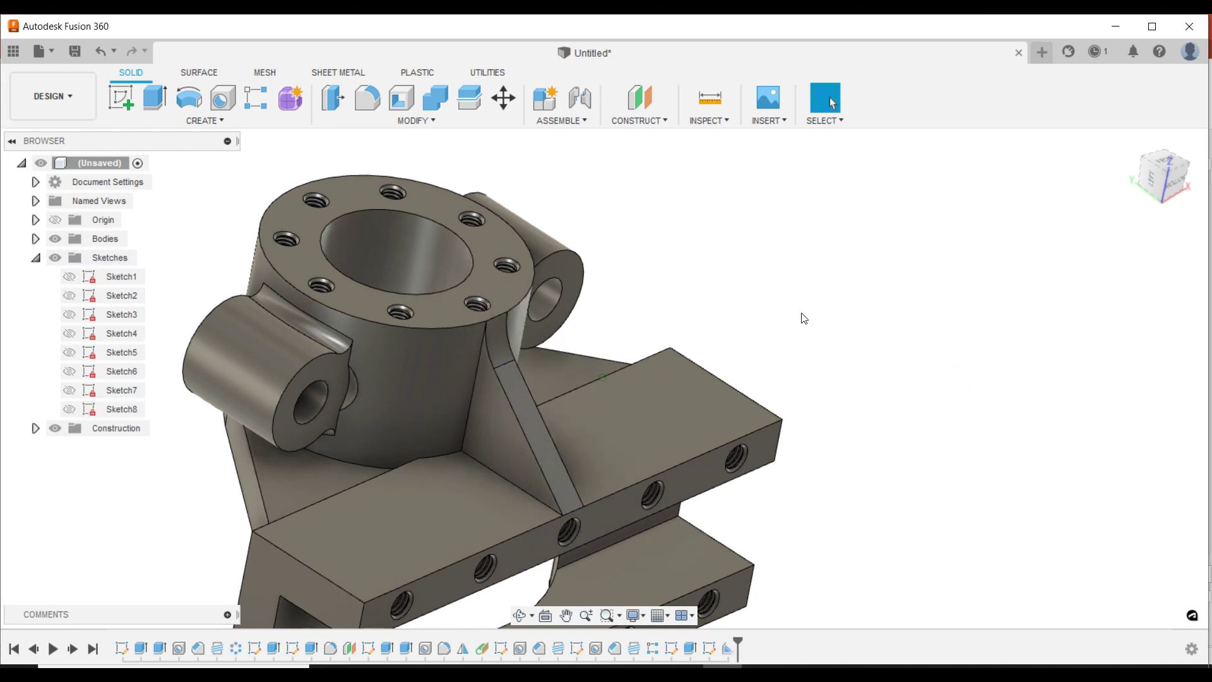
shift+middle_drag(804, 317, 819, 316)
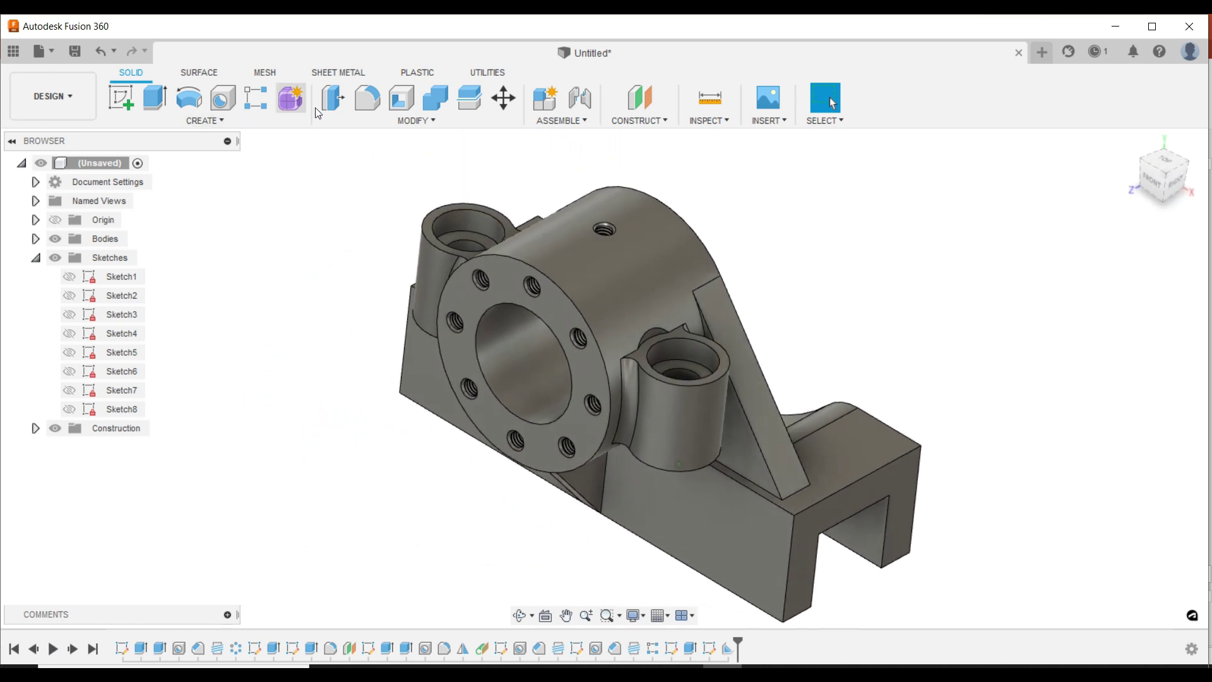
Step: Apply a 2 mm equal-distance chamfer to the front and back bore edges
click(415, 117)
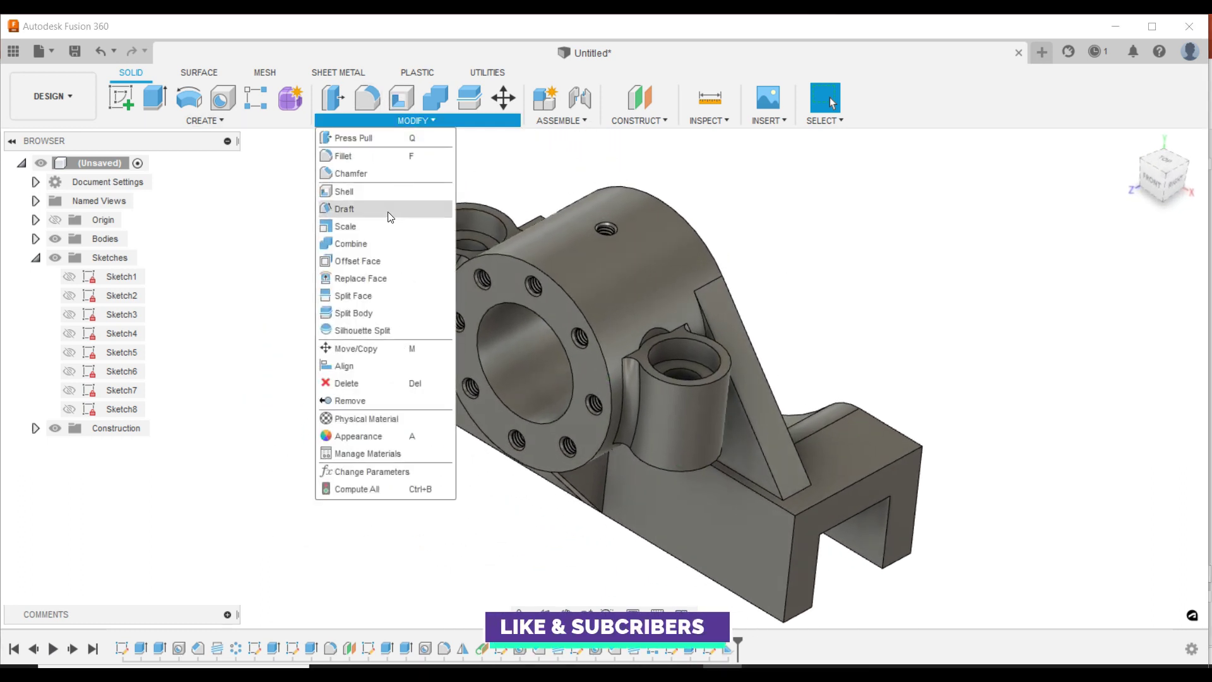
click(379, 171)
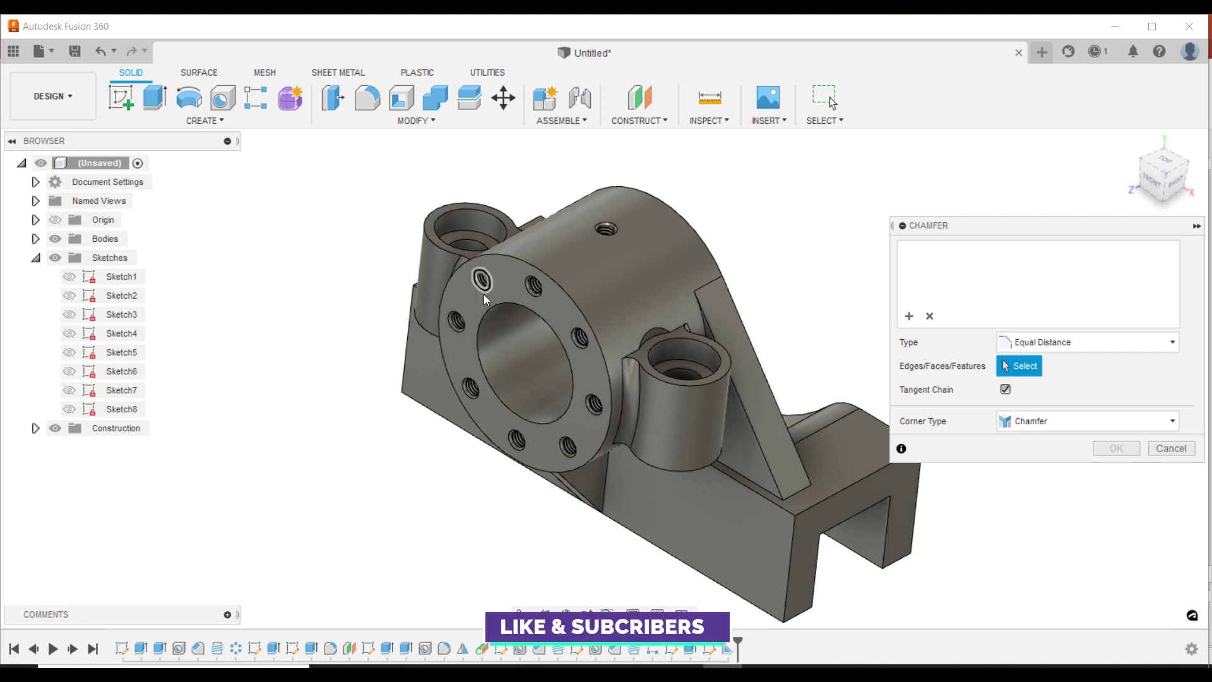
click(493, 308)
mouse_move(492, 308)
shift+middle_down()
mouse_move(826, 224)
mouse_move(816, 304)
shift+middle_up()
click(815, 322)
text(2)
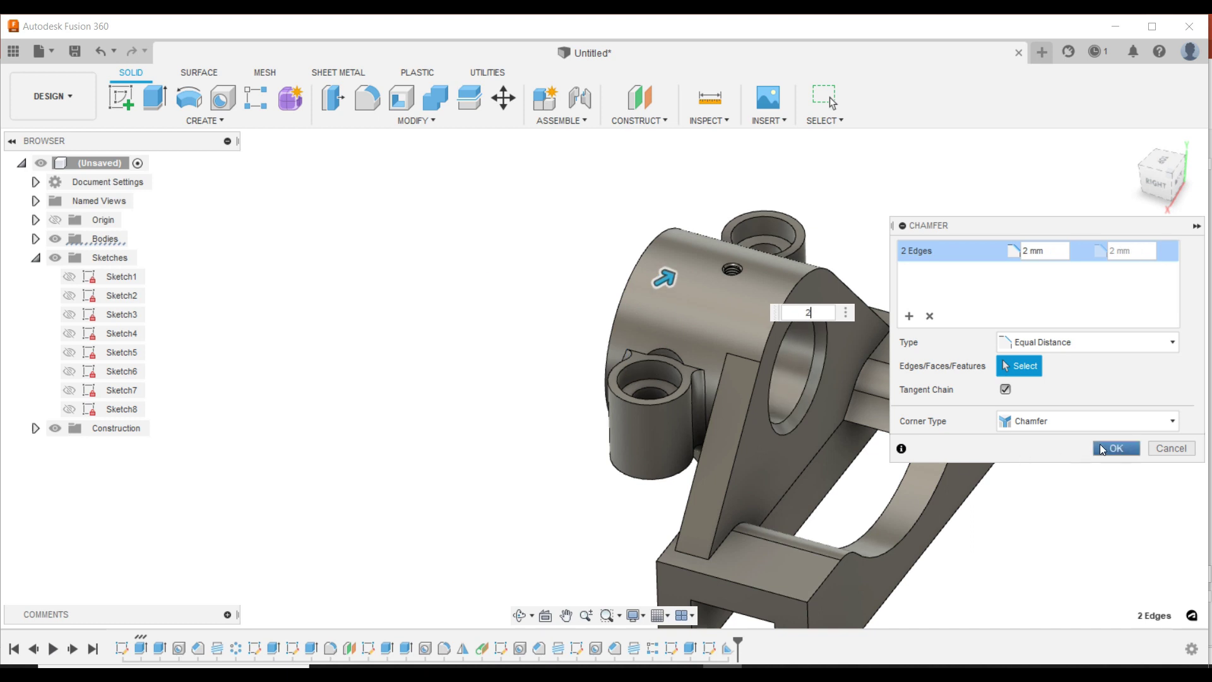
click(1115, 448)
mouse_move(923, 235)
shift+middle_down()
mouse_move(554, 155)
mouse_move(343, 259)
shift+middle_up()
Step: Fillet the eight gusset edges where the ribs meet the housing and base at 2 mm
key(f)
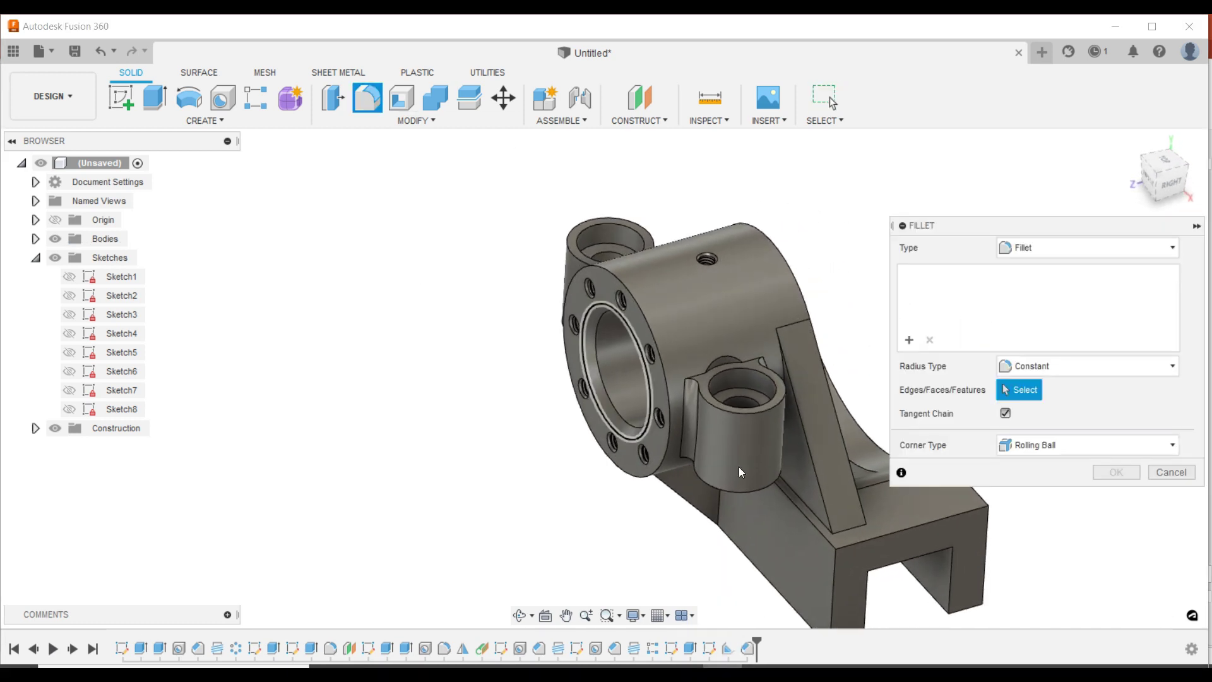
click(797, 497)
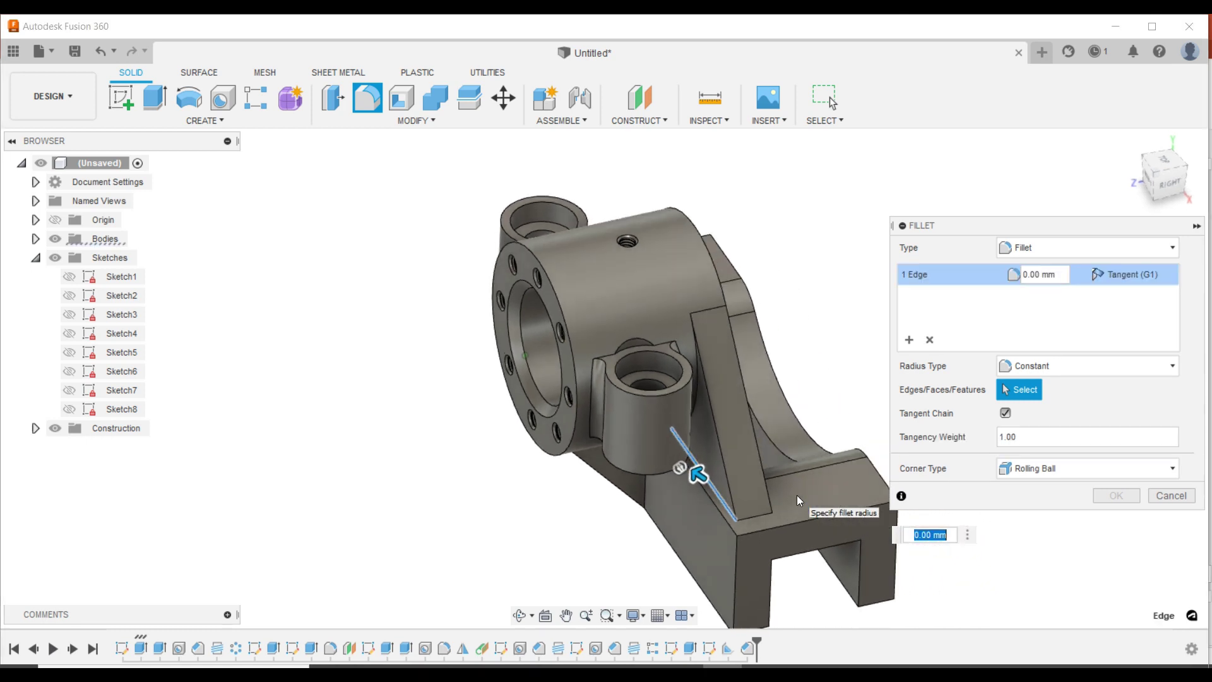
shift+middle_drag(797, 496, 584, 569)
click(584, 570)
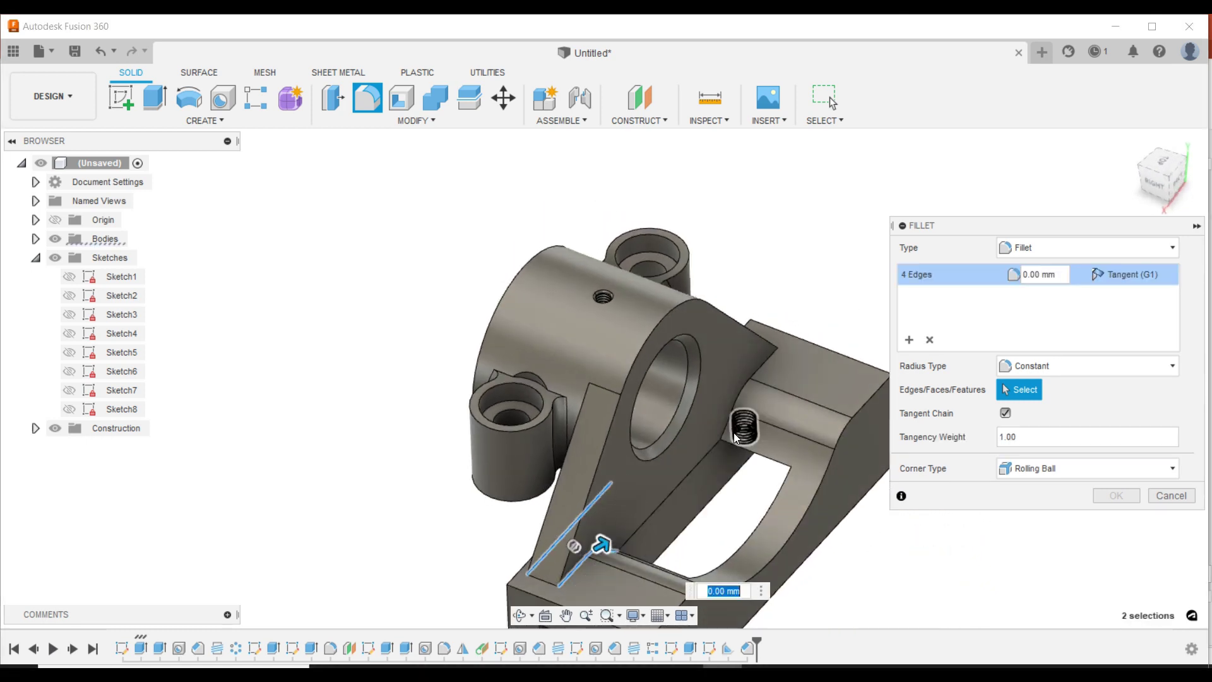
click(726, 430)
mouse_move(743, 407)
shift+middle_down()
mouse_move(810, 271)
mouse_move(793, 212)
shift+middle_up()
click(794, 212)
text(2)
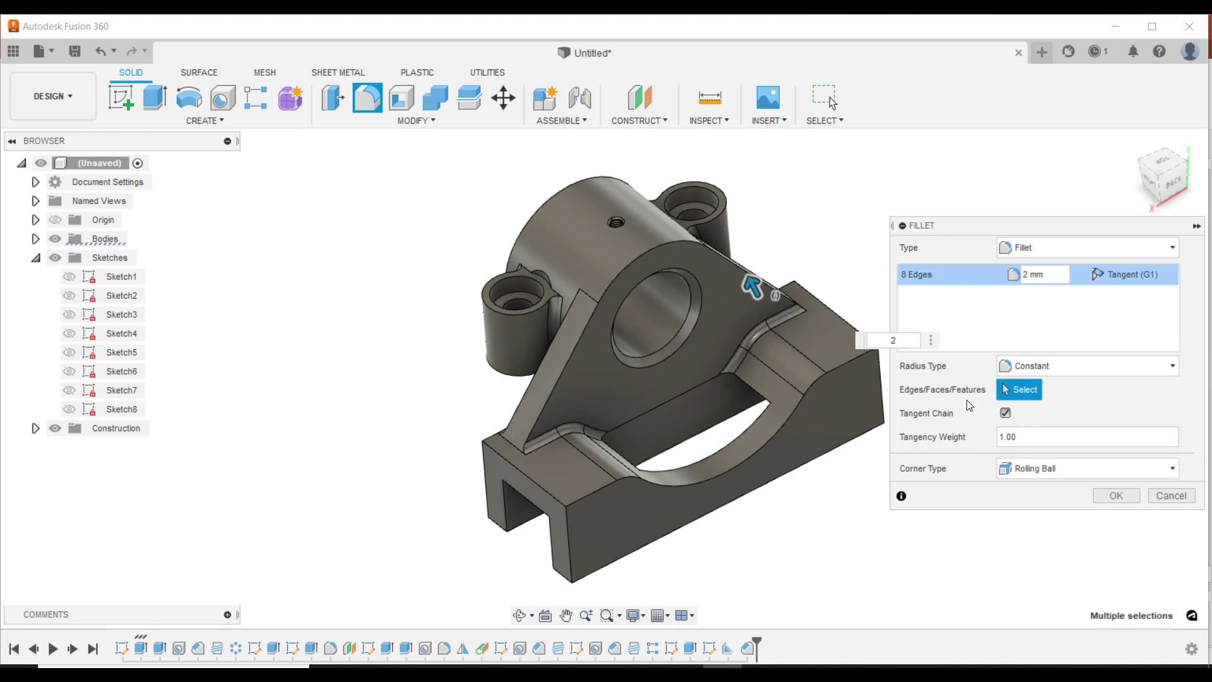
click(1115, 496)
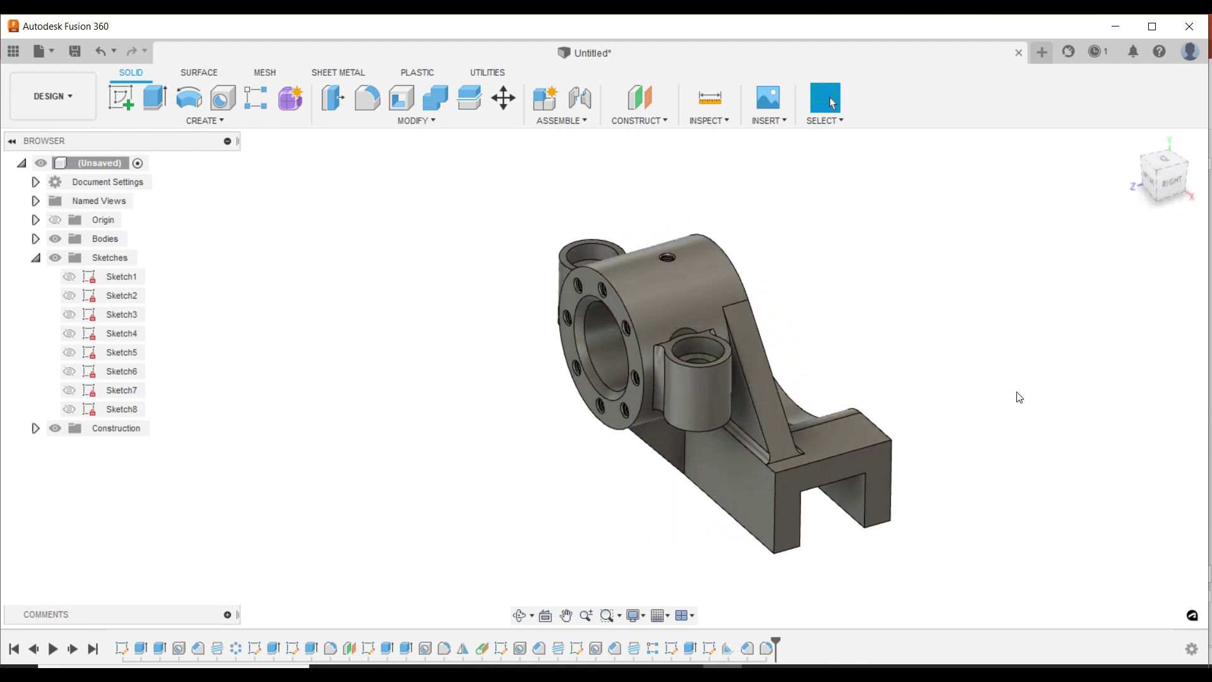
scroll(1023, 435, up, 3)
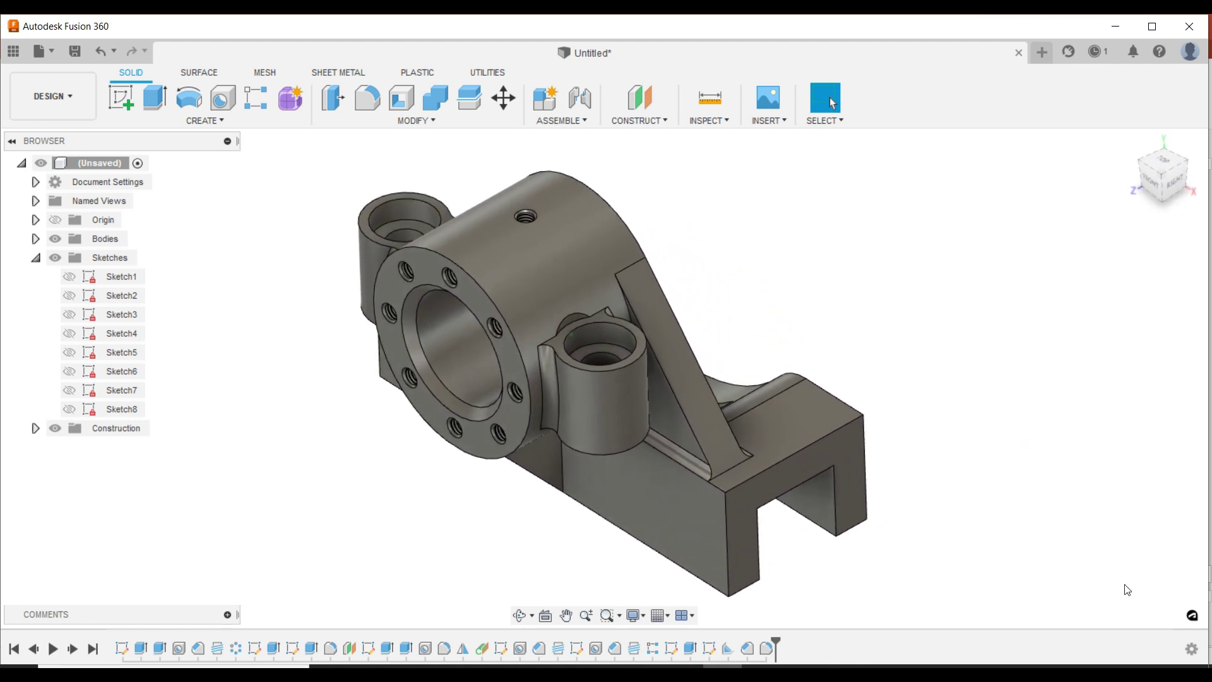